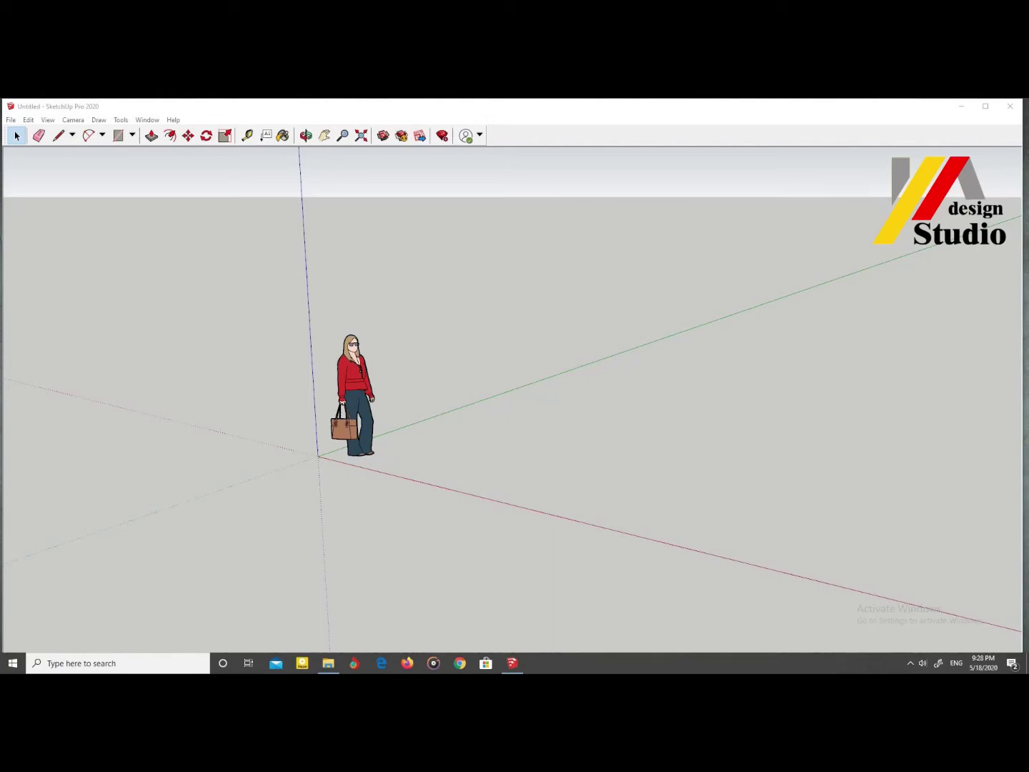
Step: Import the house DWG floor plan from the 3d 03 folder on New Volume (F:)
{"action": "left_click", "coordinate": [11, 118]}
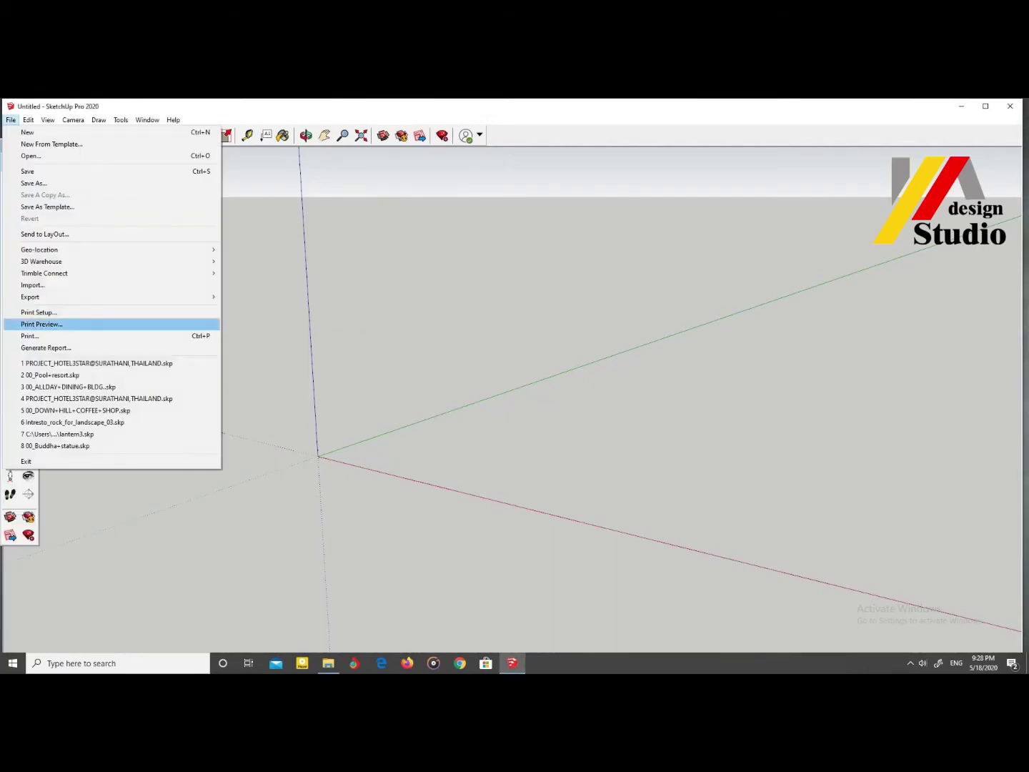
{"action": "key", "text": "Escape"}
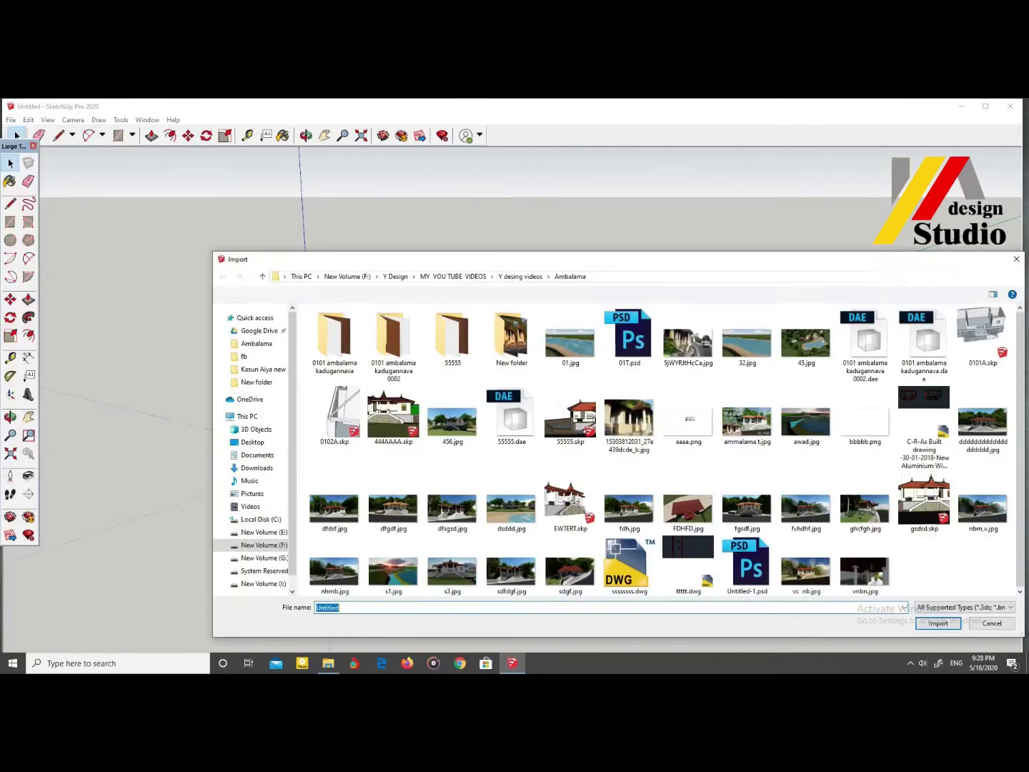
{"action": "left_click", "coordinate": [348, 276]}
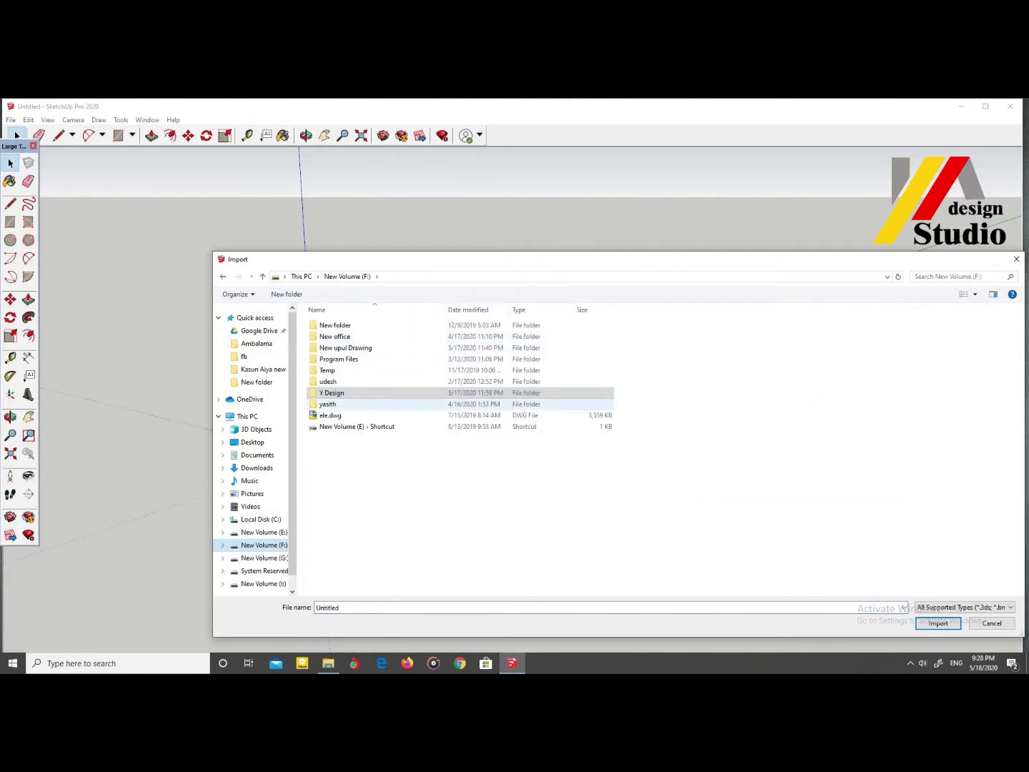
{"action": "double_click", "coordinate": [336, 402]}
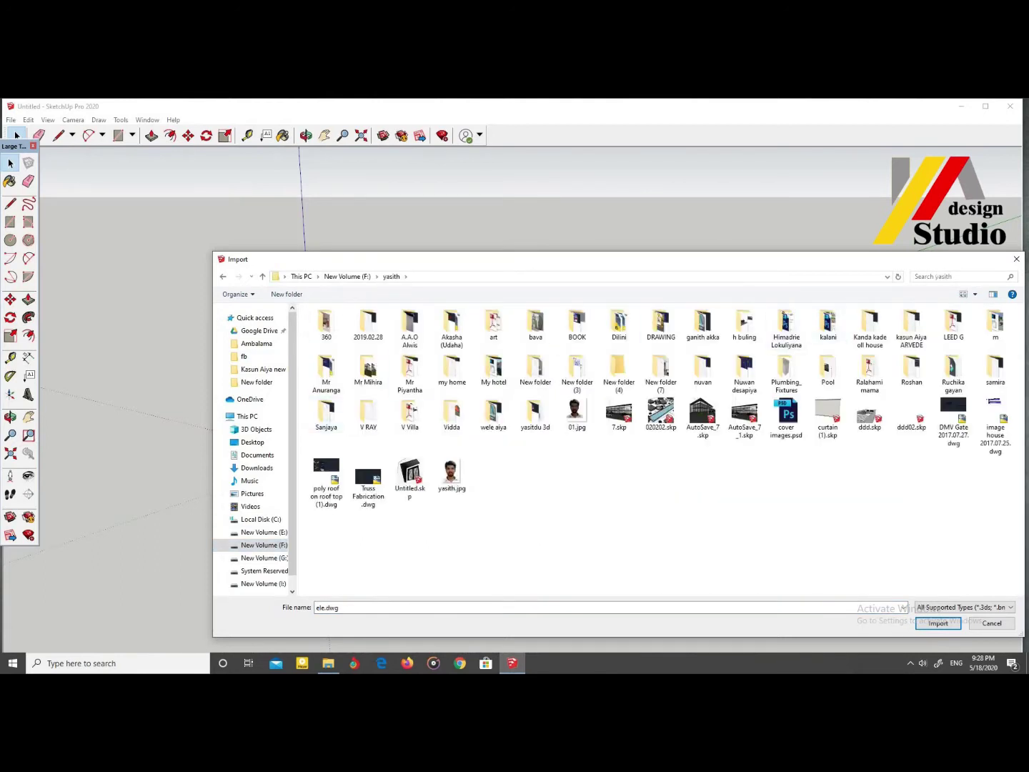
{"action": "double_click", "coordinate": [911, 329]}
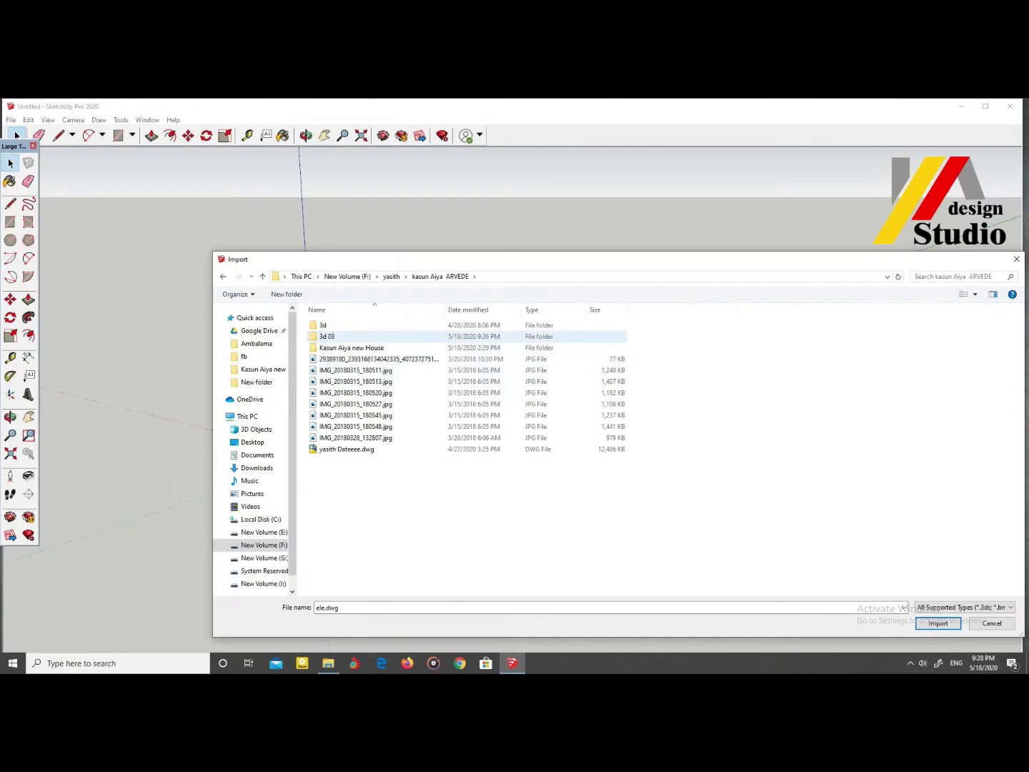
{"action": "double_click", "coordinate": [336, 336]}
{"action": "left_click", "coordinate": [341, 325]}
{"action": "key", "text": "Return"}
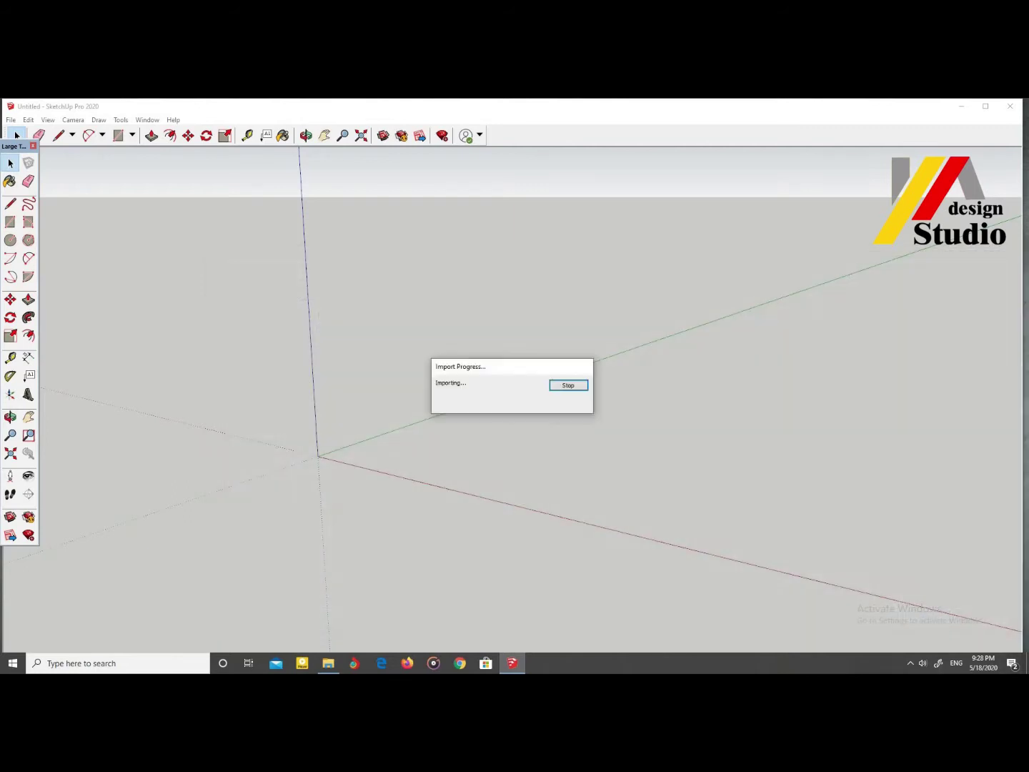
Step: Dismiss the import results and reverse the lower-left porch face
{"action": "key", "text": "Return"}
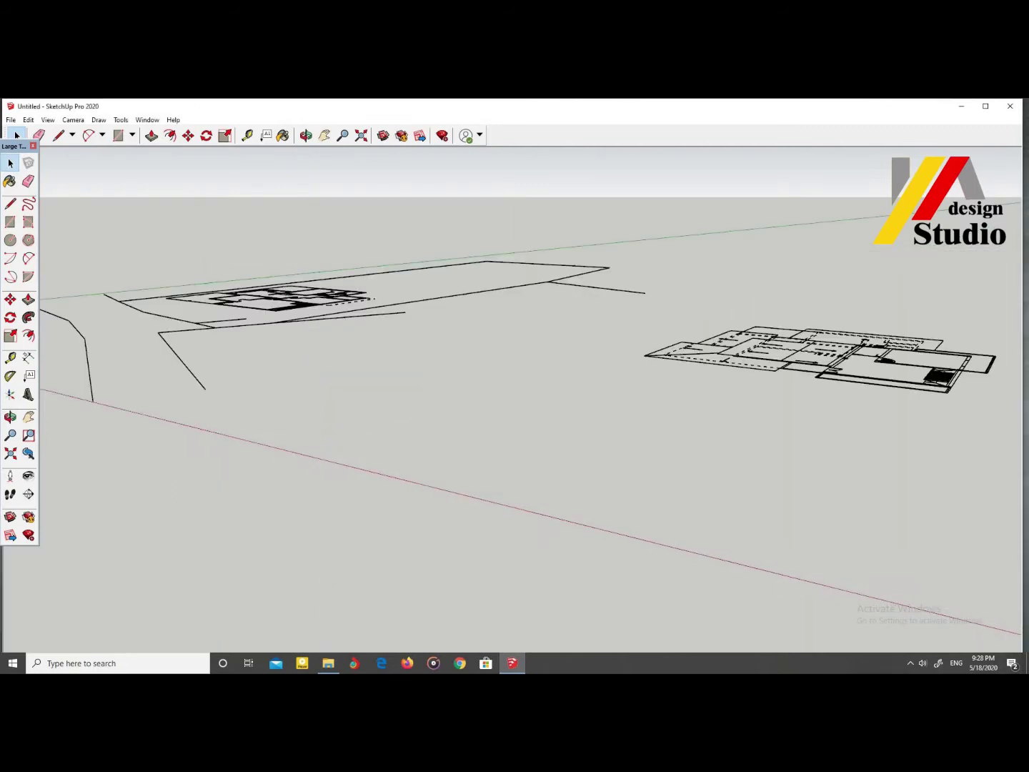
{"action": "scroll", "coordinate": [348, 440], "scroll_direction": "up", "scroll_amount": 5}
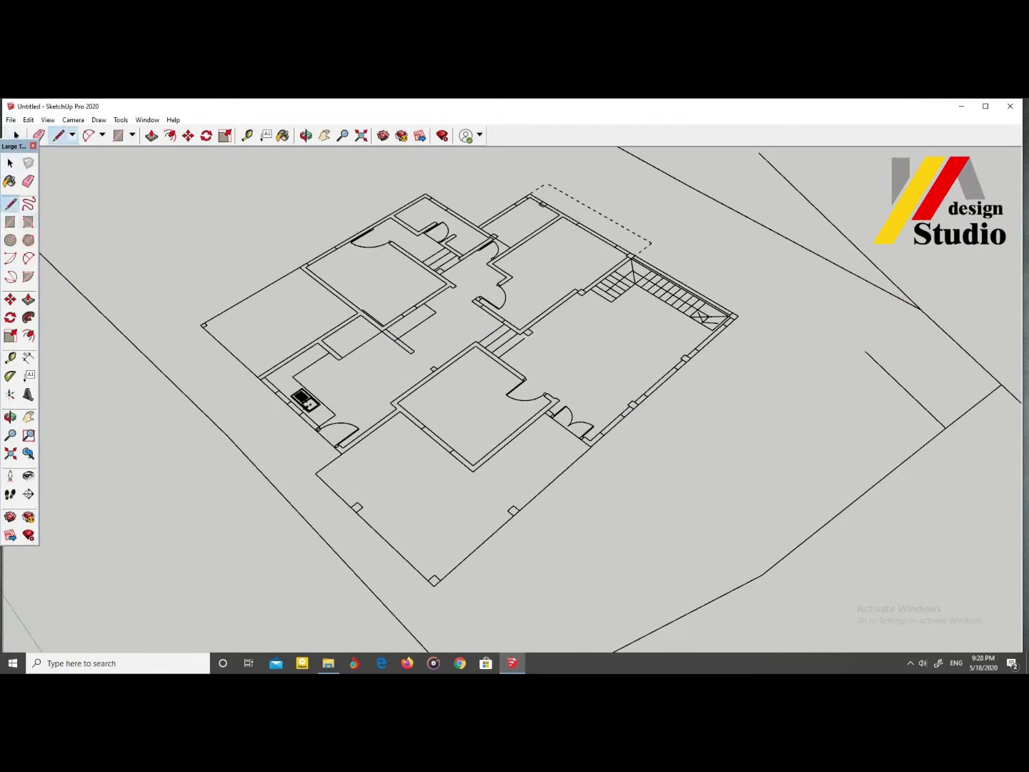
{"action": "scroll", "coordinate": [593, 446], "scroll_direction": "up", "scroll_amount": 2}
{"action": "scroll", "coordinate": [592, 444], "scroll_direction": "down", "scroll_amount": 2}
{"action": "scroll", "coordinate": [595, 448], "scroll_direction": "up", "scroll_amount": 3}
{"action": "scroll", "coordinate": [597, 453], "scroll_direction": "up", "scroll_amount": 2}
{"action": "scroll", "coordinate": [598, 454], "scroll_direction": "down", "scroll_amount": 3}
{"action": "scroll", "coordinate": [500, 428], "scroll_direction": "down", "scroll_amount": 3}
{"action": "scroll", "coordinate": [357, 464], "scroll_direction": "down", "scroll_amount": 2}
{"action": "key", "text": "space"}
{"action": "right_click", "coordinate": [247, 493]}
{"action": "left_click", "coordinate": [285, 608]}
Step: Trace the stair room outline with lines into a floor face and start grouping it
{"action": "key", "text": "l"}
{"action": "scroll", "coordinate": [443, 300], "scroll_direction": "up", "scroll_amount": 3}
{"action": "scroll", "coordinate": [443, 300], "scroll_direction": "up", "scroll_amount": 1}
{"action": "scroll", "coordinate": [443, 300], "scroll_direction": "down", "scroll_amount": 2}
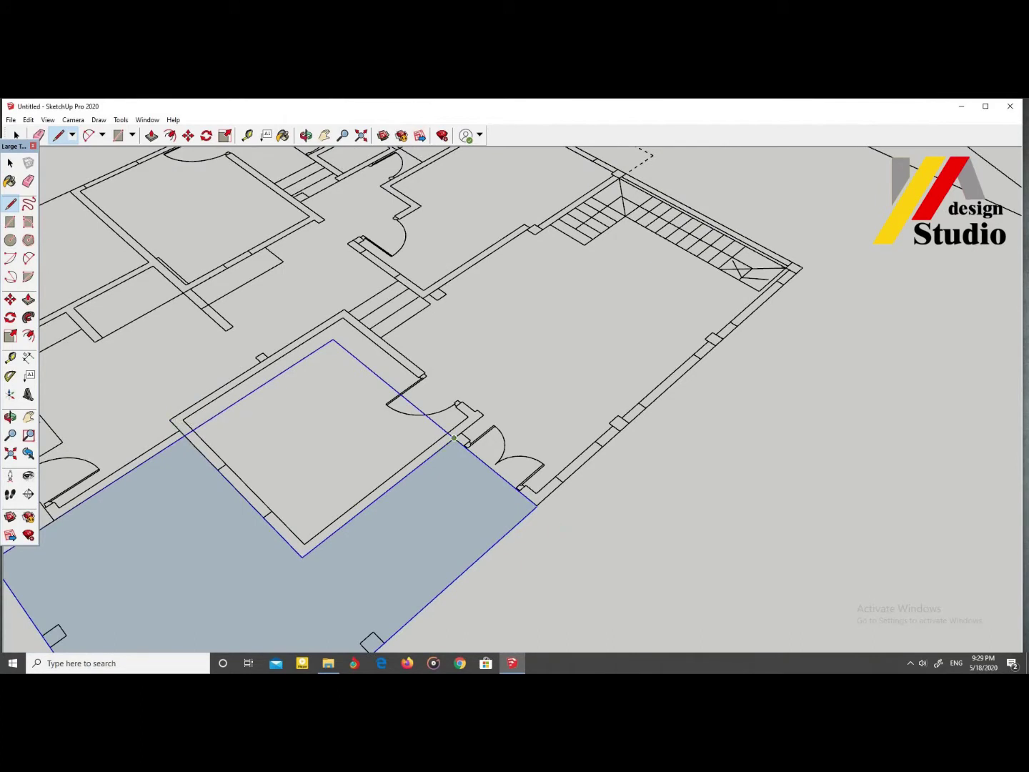
{"action": "scroll", "coordinate": [453, 437], "scroll_direction": "up", "scroll_amount": 2}
{"action": "scroll", "coordinate": [500, 428], "scroll_direction": "down", "scroll_amount": 3}
{"action": "scroll", "coordinate": [722, 343], "scroll_direction": "down", "scroll_amount": 1}
{"action": "scroll", "coordinate": [555, 242], "scroll_direction": "up", "scroll_amount": 2}
{"action": "scroll", "coordinate": [554, 242], "scroll_direction": "down", "scroll_amount": 2}
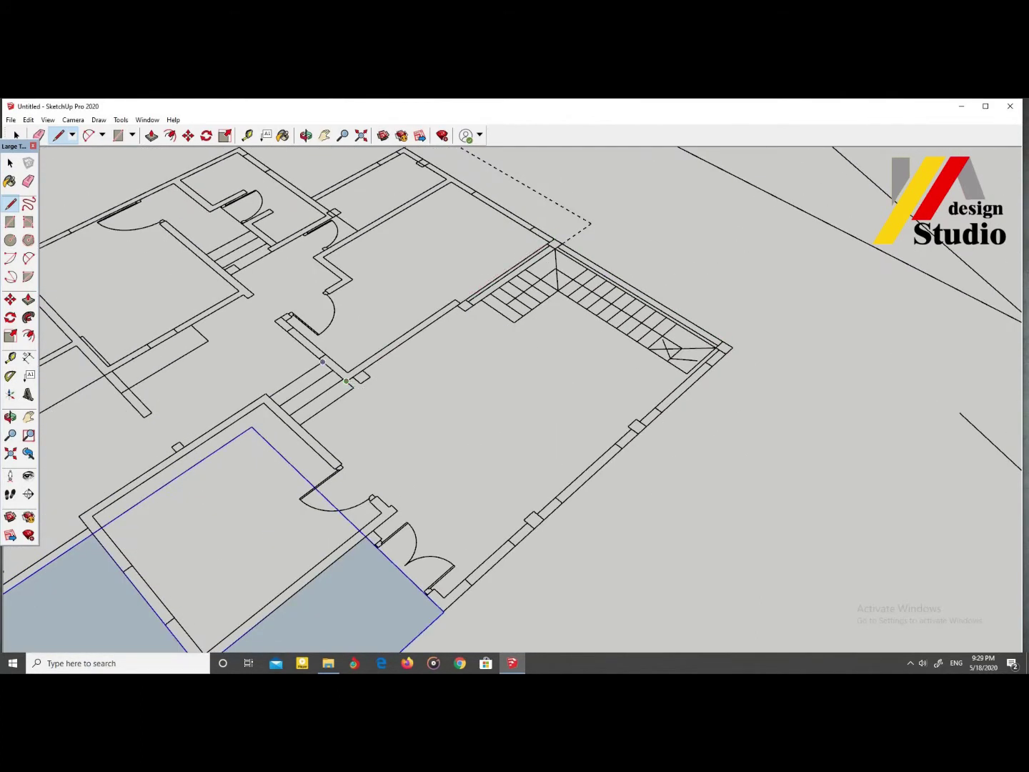
{"action": "scroll", "coordinate": [292, 418], "scroll_direction": "down", "scroll_amount": 1}
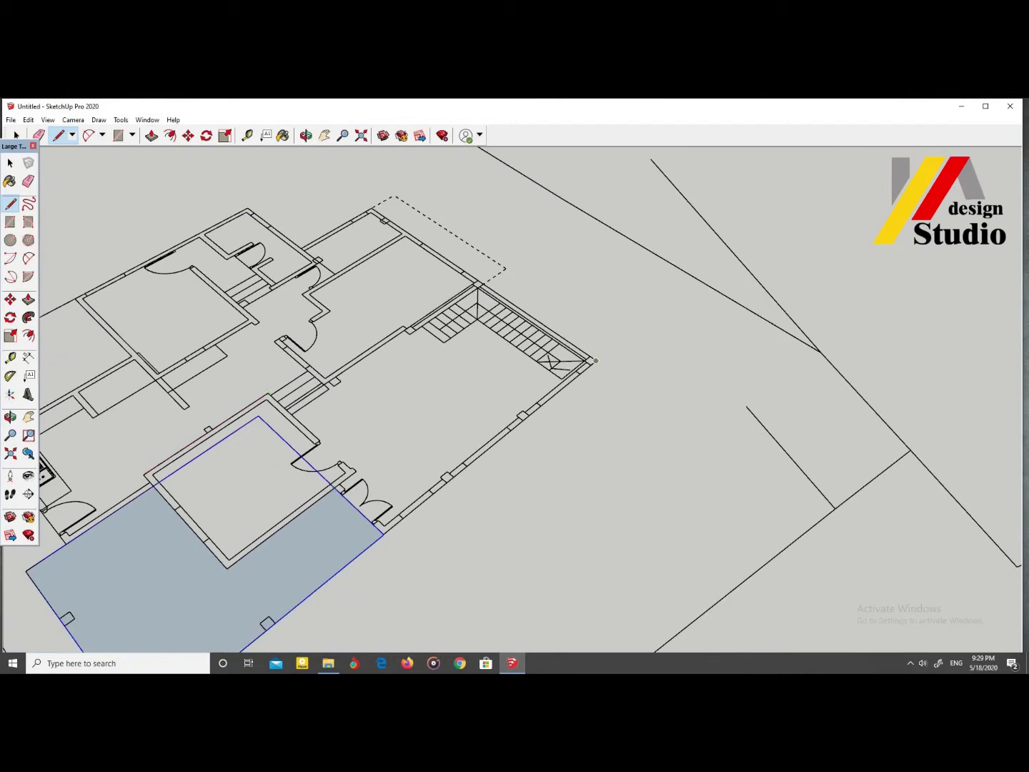
{"action": "scroll", "coordinate": [483, 284], "scroll_direction": "up", "scroll_amount": 2}
{"action": "scroll", "coordinate": [475, 280], "scroll_direction": "down", "scroll_amount": 2}
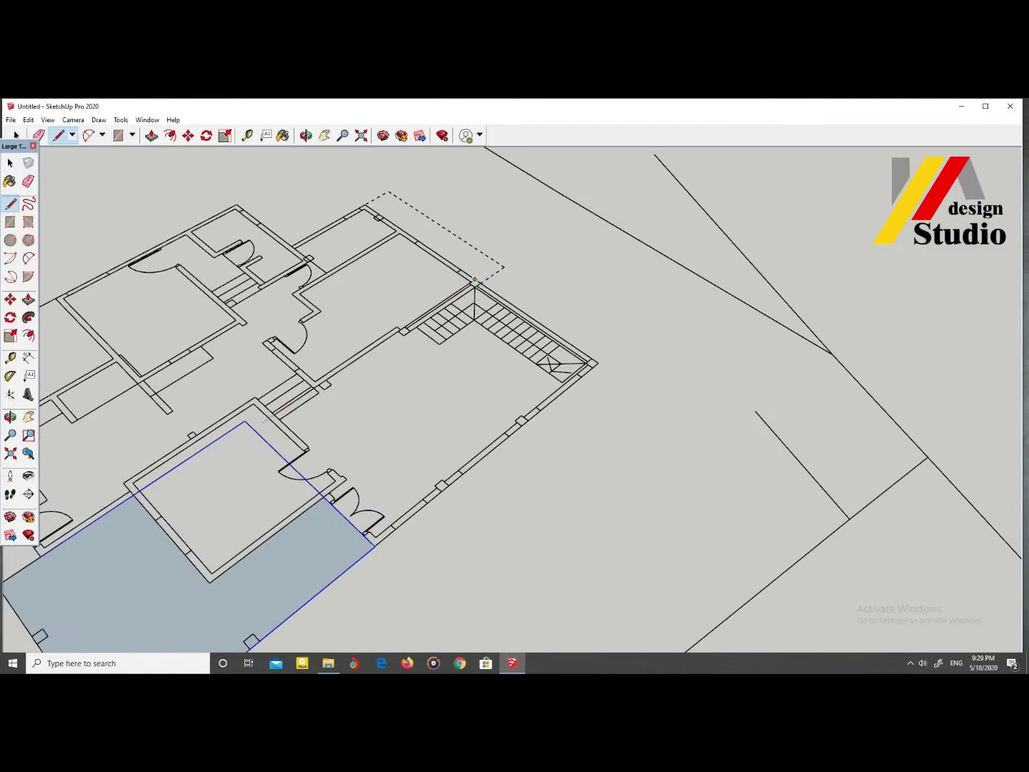
{"action": "left_click", "coordinate": [273, 414]}
{"action": "key", "text": "space"}
{"action": "right_click", "coordinate": [413, 411]}
Step: Group the stair-room floor, then pull the other group's floor face up into a slab
{"action": "left_click", "coordinate": [436, 504]}
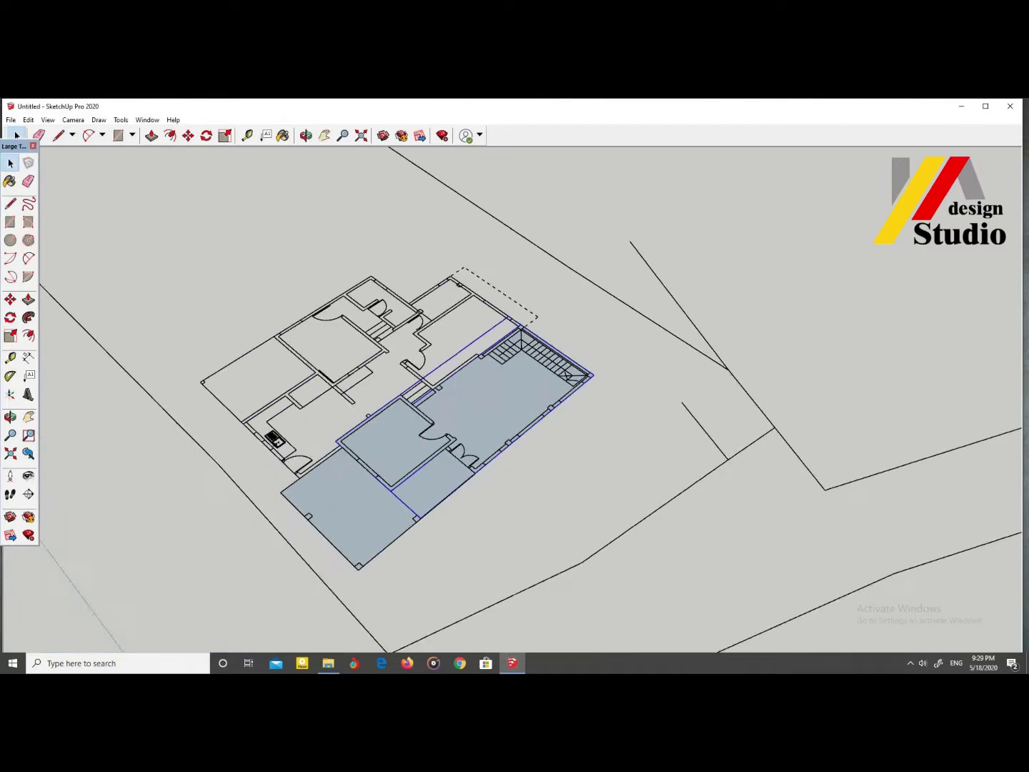
{"action": "middle_click_drag", "start_coordinate": [436, 503], "coordinate": [314, 621]}
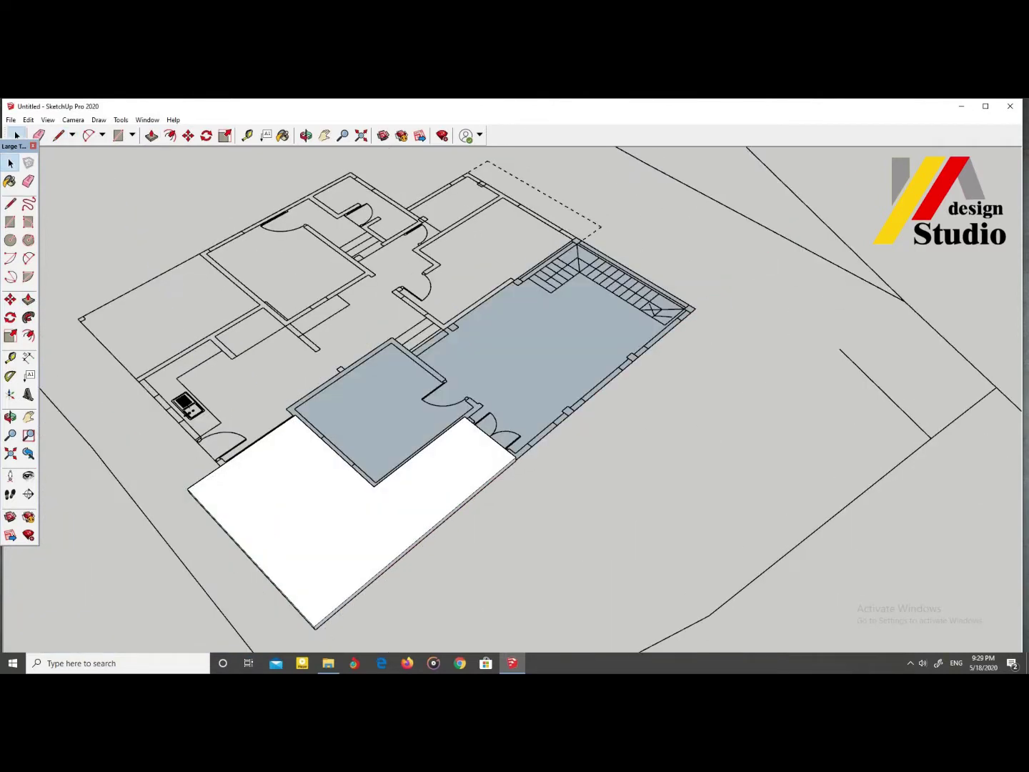
{"action": "double_click", "coordinate": [500, 321]}
{"action": "right_click", "coordinate": [537, 342]}
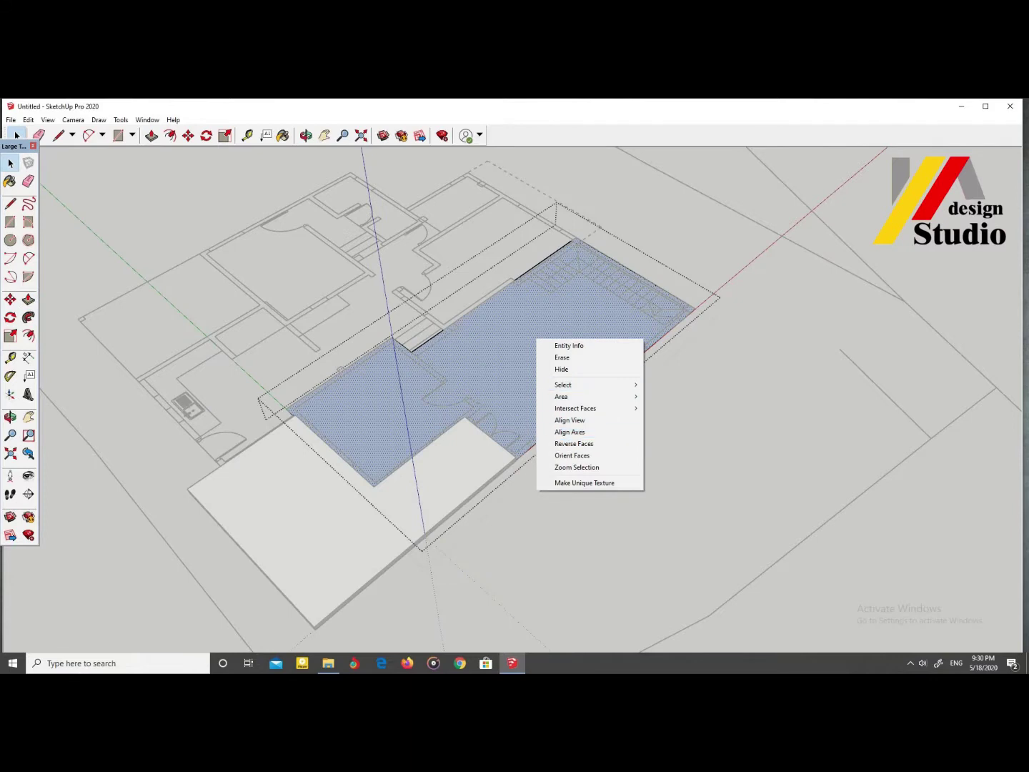
{"action": "key", "text": "Escape"}
{"action": "key", "text": "p"}
{"action": "left_click_drag", "start_coordinate": [500, 343], "coordinate": [500, 311]}
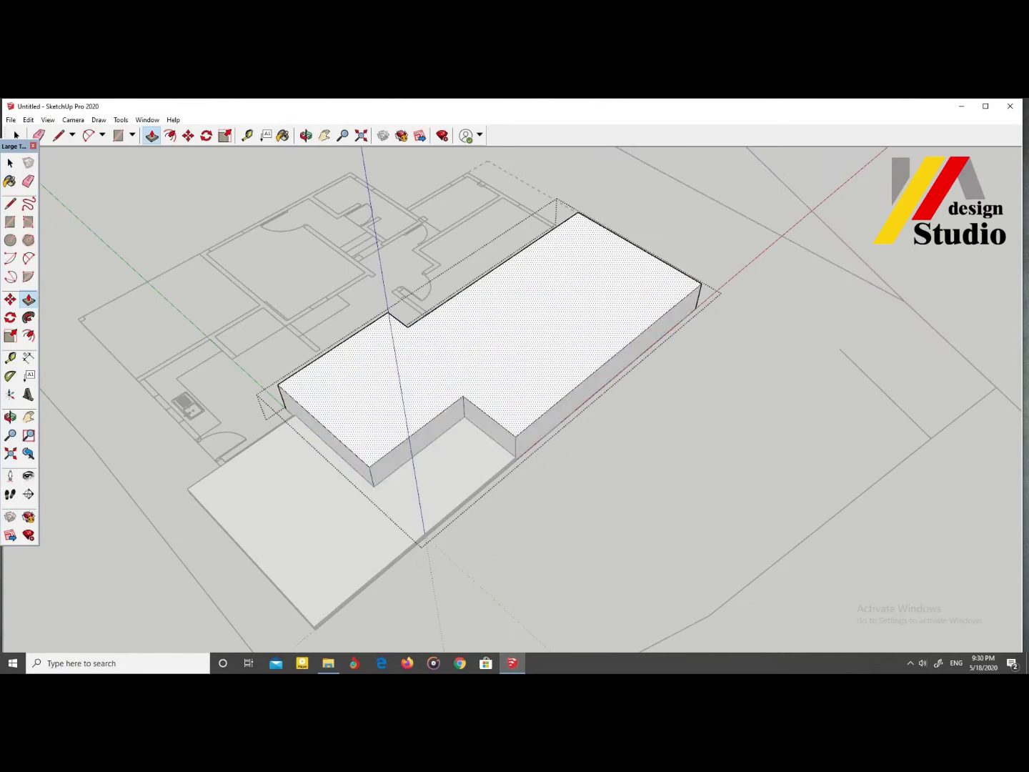
Step: Orbit around the raised floor blocks to inspect the slab
{"action": "scroll", "coordinate": [514, 400], "scroll_direction": "down", "scroll_amount": 5}
{"action": "middle_click_drag", "start_coordinate": [514, 400], "coordinate": [514, 307]}
{"action": "key", "text": "space"}
{"action": "scroll", "coordinate": [514, 401], "scroll_direction": "up", "scroll_amount": 5}
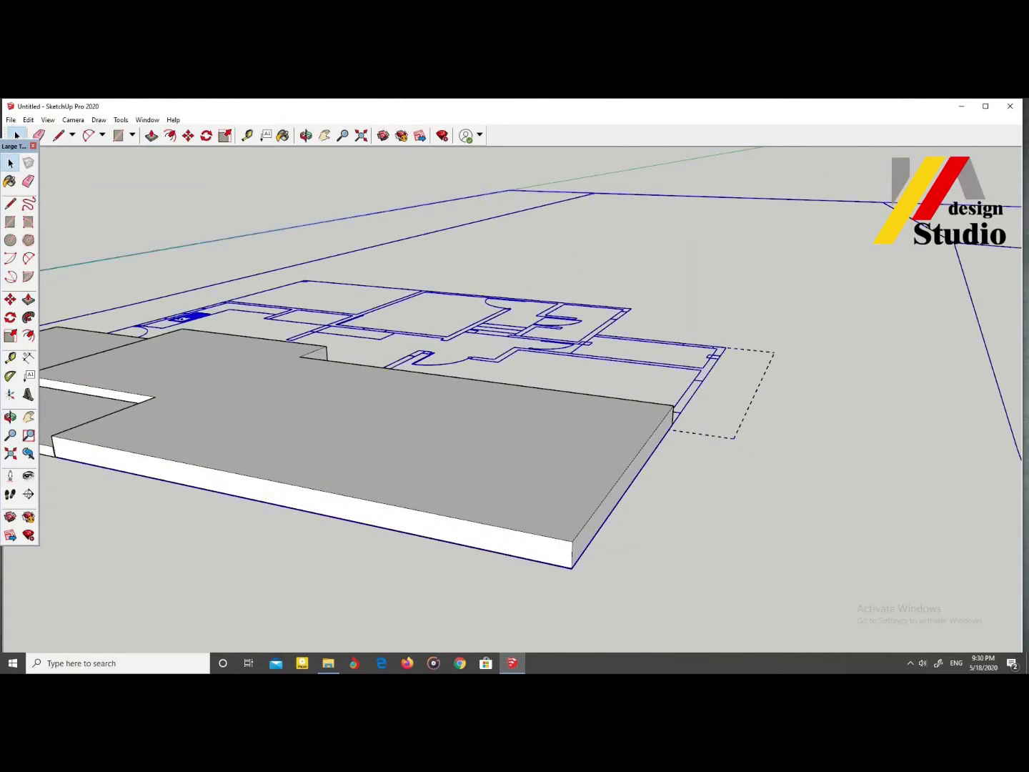
{"action": "middle_click_drag", "start_coordinate": [460, 401], "coordinate": [460, 510]}
{"action": "scroll", "coordinate": [460, 510], "scroll_direction": "down", "scroll_amount": 5}
{"action": "scroll", "coordinate": [459, 510], "scroll_direction": "up", "scroll_amount": 5}
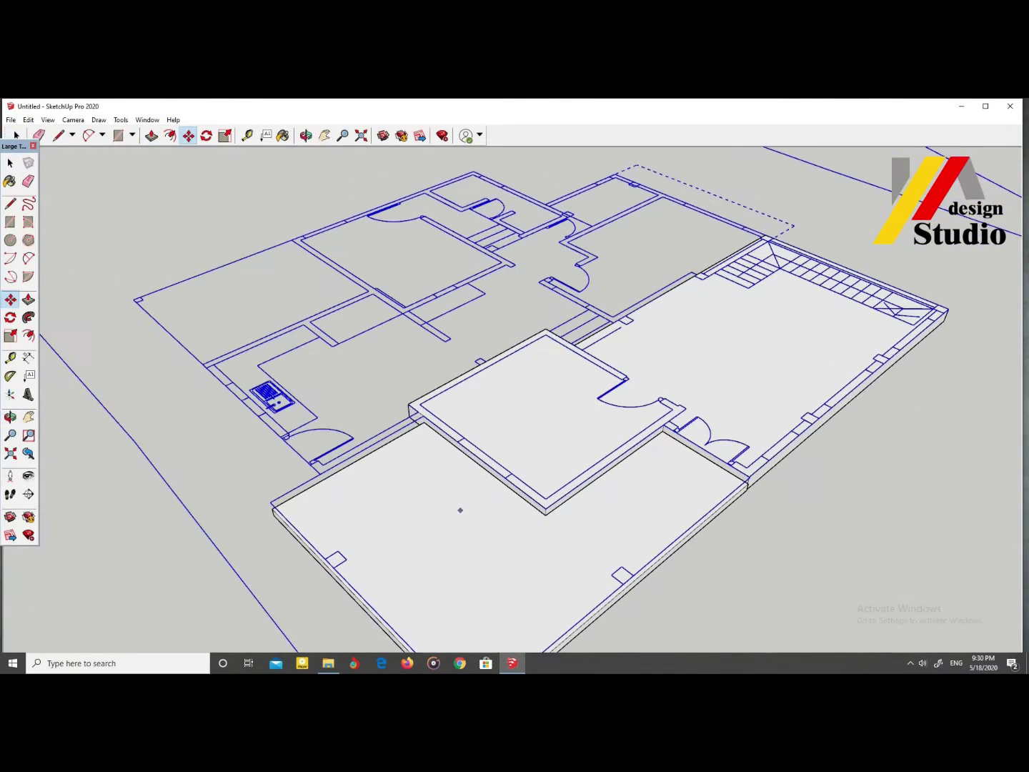
{"action": "scroll", "coordinate": [459, 511], "scroll_direction": "down", "scroll_amount": 5}
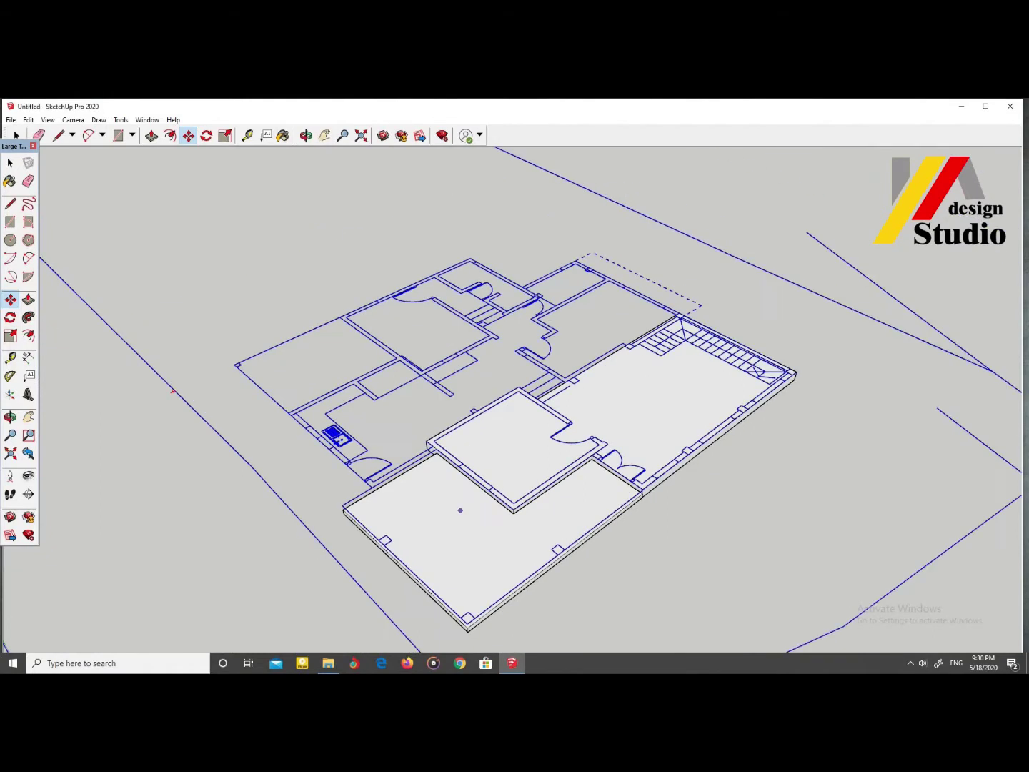
{"action": "middle_click_drag", "start_coordinate": [460, 510], "coordinate": [603, 510]}
{"action": "scroll", "coordinate": [603, 510], "scroll_direction": "up", "scroll_amount": 5}
{"action": "key", "text": "p"}
{"action": "scroll", "coordinate": [348, 477], "scroll_direction": "down", "scroll_amount": 1}
{"action": "scroll", "coordinate": [347, 477], "scroll_direction": "down", "scroll_amount": 1}
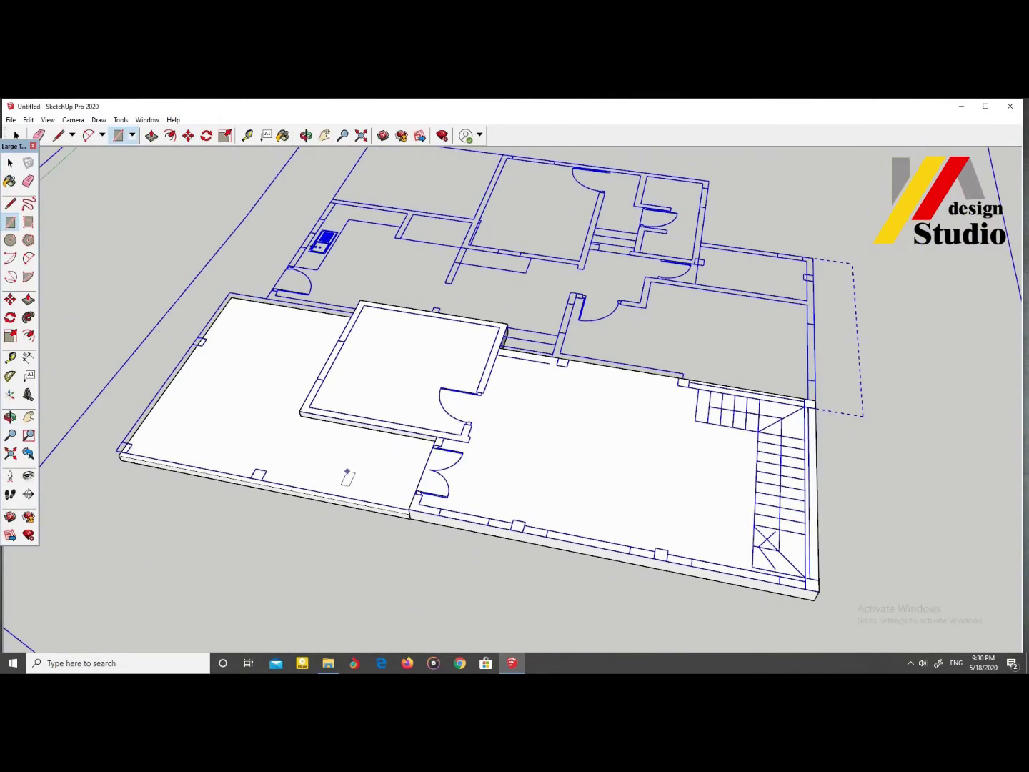
{"action": "scroll", "coordinate": [405, 520], "scroll_direction": "up", "scroll_amount": 5}
Step: Make the small wall piece a group and enter it for editing
{"action": "right_click", "coordinate": [432, 486]}
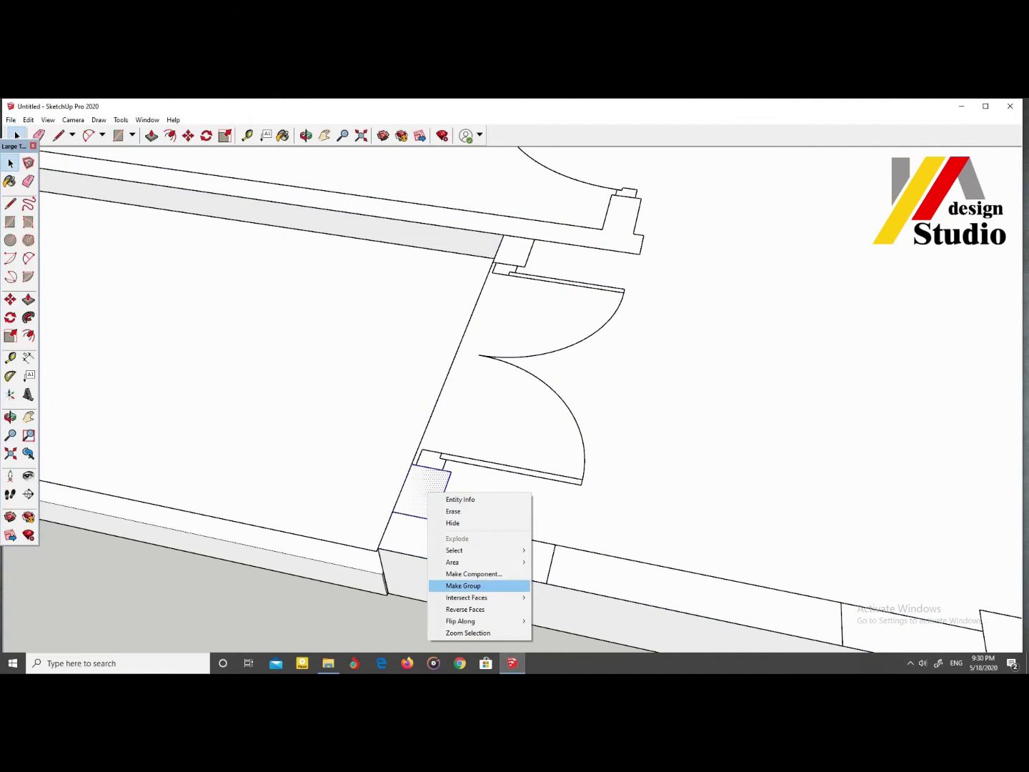
{"action": "left_click", "coordinate": [479, 585]}
{"action": "double_click", "coordinate": [425, 486]}
{"action": "scroll", "coordinate": [379, 544], "scroll_direction": "down", "scroll_amount": 2}
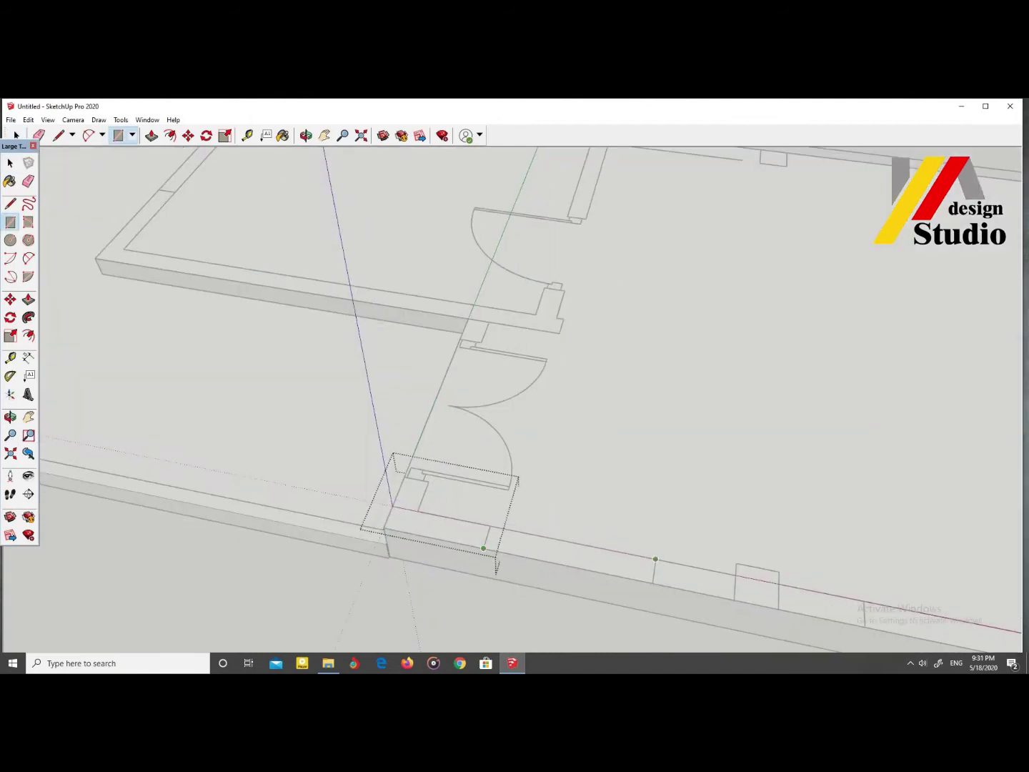
{"action": "scroll", "coordinate": [465, 529], "scroll_direction": "down", "scroll_amount": 3}
{"action": "scroll", "coordinate": [464, 528], "scroll_direction": "up", "scroll_amount": 2}
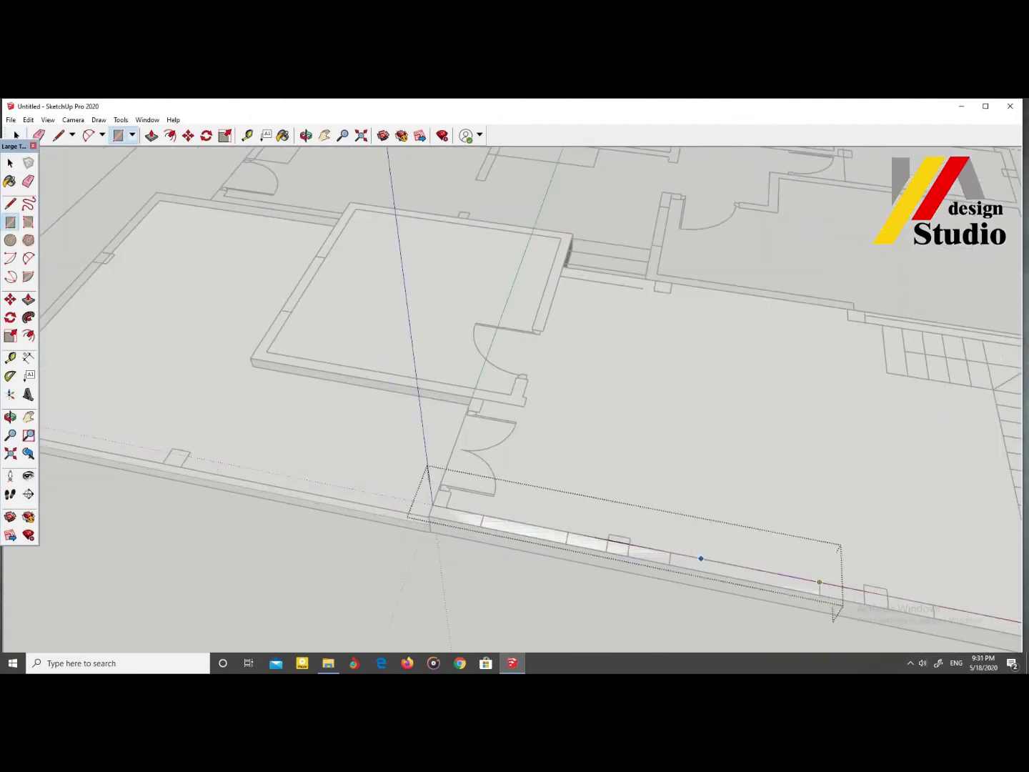
{"action": "scroll", "coordinate": [820, 582], "scroll_direction": "down", "scroll_amount": 1}
{"action": "scroll", "coordinate": [804, 591], "scroll_direction": "down", "scroll_amount": 1}
{"action": "scroll", "coordinate": [822, 583], "scroll_direction": "down", "scroll_amount": 1}
{"action": "mouse_move", "coordinate": [391, 468]}
{"action": "middle_mouse_down"}
{"action": "mouse_move", "coordinate": [500, 429]}
{"action": "mouse_move", "coordinate": [679, 409]}
{"action": "middle_mouse_up"}
{"action": "scroll", "coordinate": [499, 429], "scroll_direction": "up", "scroll_amount": 2}
{"action": "scroll", "coordinate": [678, 408], "scroll_direction": "up", "scroll_amount": 2}
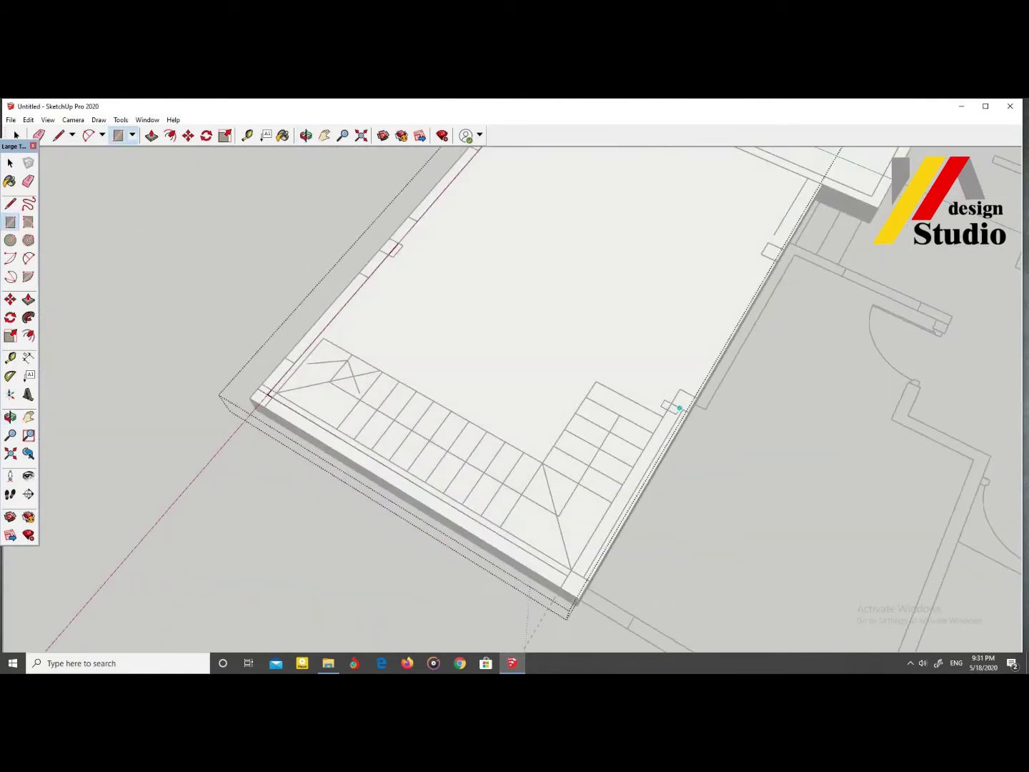
{"action": "scroll", "coordinate": [531, 464], "scroll_direction": "down", "scroll_amount": 2}
{"action": "scroll", "coordinate": [532, 397], "scroll_direction": "down", "scroll_amount": 2}
{"action": "middle_click_drag", "start_coordinate": [533, 396], "coordinate": [400, 457]}
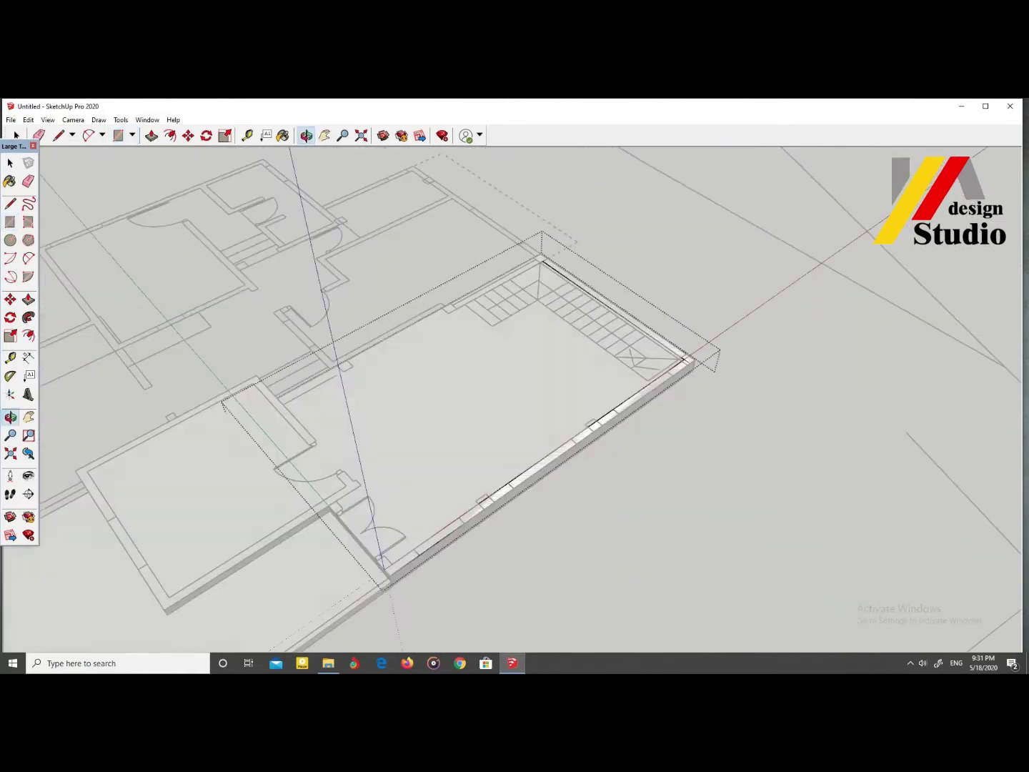
{"action": "scroll", "coordinate": [331, 494], "scroll_direction": "up", "scroll_amount": 3}
Step: Pull the wall footprints up into two corner columns, the L-shaped wall and a tall wall
{"action": "key", "text": "p"}
{"action": "left_click_drag", "start_coordinate": [352, 502], "coordinate": [356, 396]}
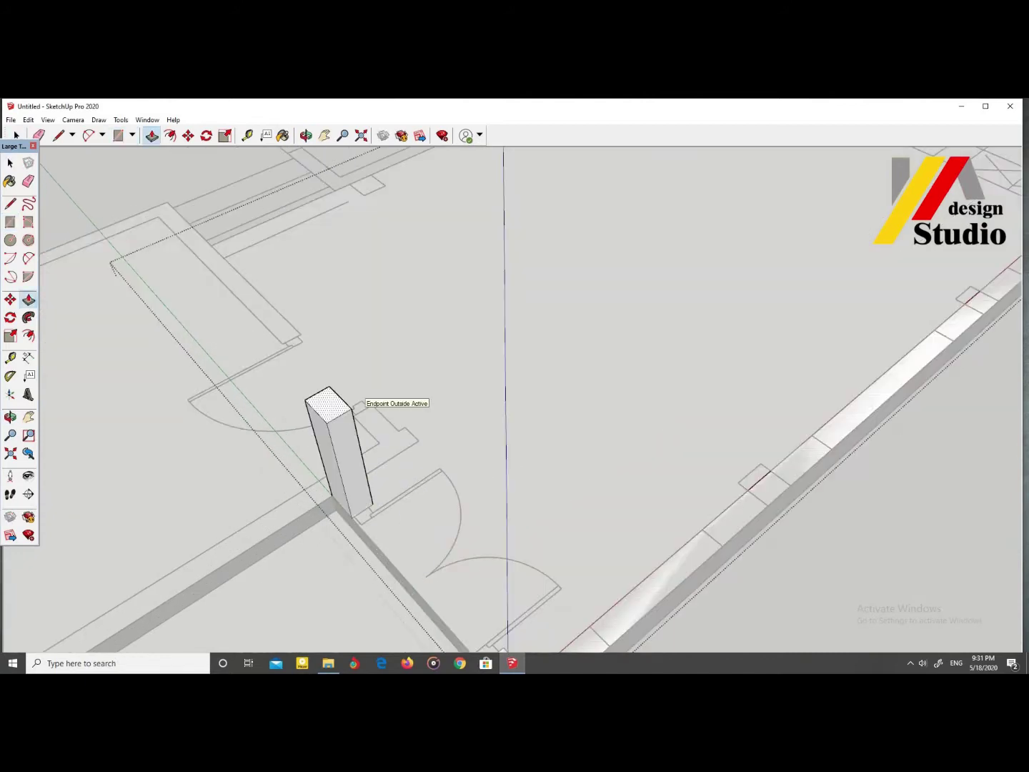
{"action": "middle_click_drag", "start_coordinate": [362, 399], "coordinate": [457, 427]}
{"action": "scroll", "coordinate": [457, 428], "scroll_direction": "down", "scroll_amount": 2}
{"action": "double_click", "coordinate": [465, 510]}
{"action": "left_click_drag", "start_coordinate": [500, 503], "coordinate": [461, 309]}
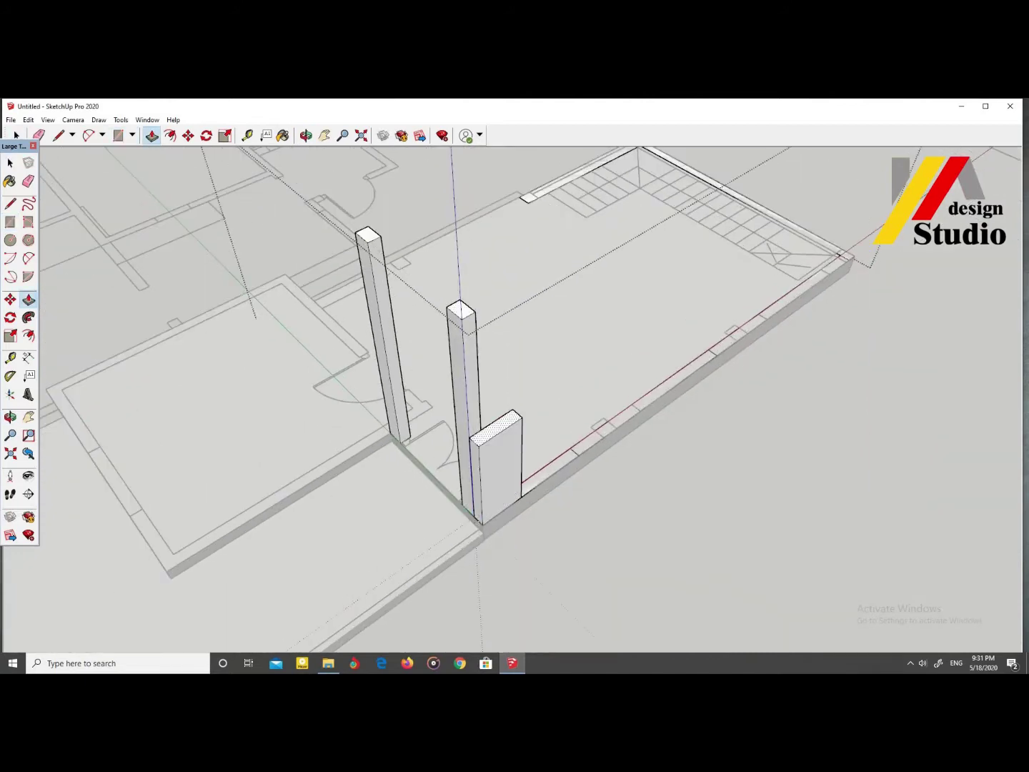
{"action": "left_click_drag", "start_coordinate": [608, 429], "coordinate": [628, 236]}
{"action": "middle_click_drag", "start_coordinate": [524, 300], "coordinate": [500, 401]}
{"action": "scroll", "coordinate": [500, 400], "scroll_direction": "down", "scroll_amount": 3}
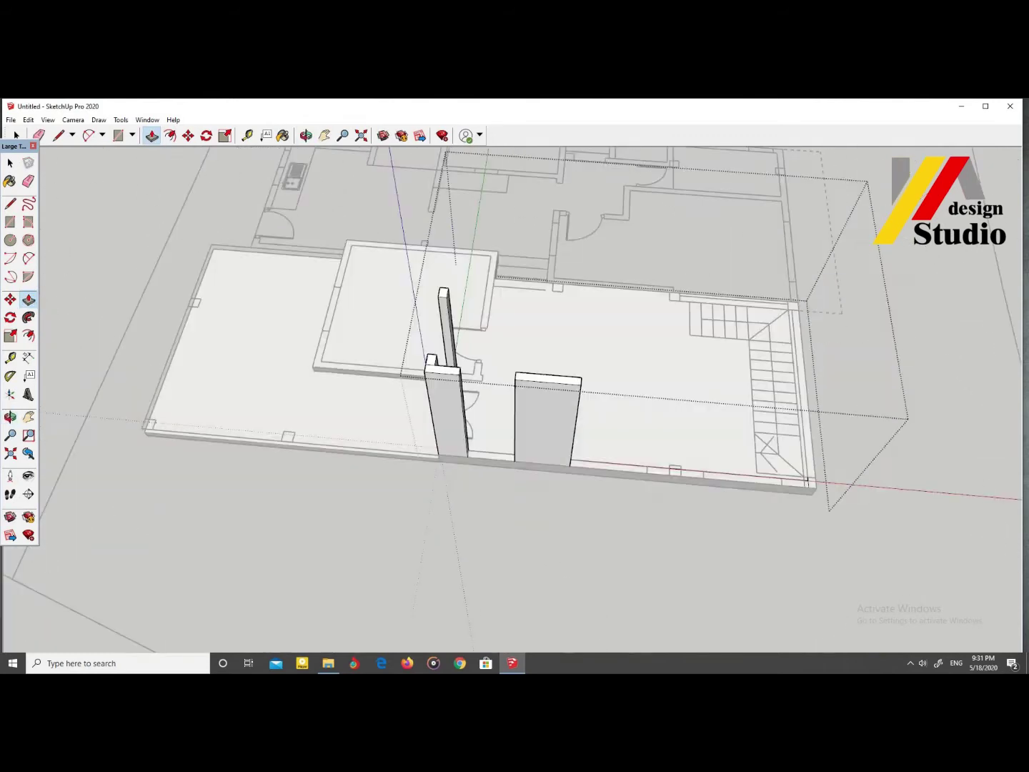
{"action": "scroll", "coordinate": [500, 400], "scroll_direction": "up", "scroll_amount": 3}
Step: Raise the wall beside the stairs to full height and orbit to the house's opposite side
{"action": "left_click_drag", "start_coordinate": [854, 489], "coordinate": [921, 386]}
{"action": "middle_click_drag", "start_coordinate": [922, 386], "coordinate": [683, 404]}
{"action": "scroll", "coordinate": [684, 404], "scroll_direction": "down", "scroll_amount": 3}
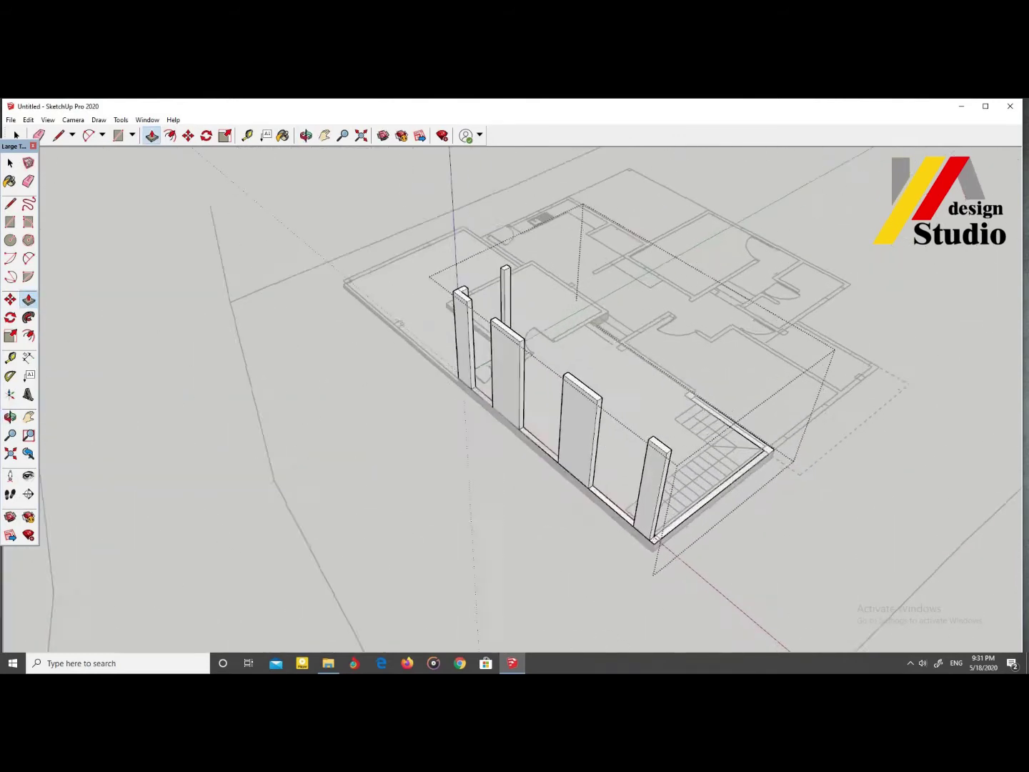
{"action": "scroll", "coordinate": [684, 404], "scroll_direction": "up", "scroll_amount": 3}
{"action": "left_click_drag", "start_coordinate": [742, 472], "coordinate": [742, 336]}
{"action": "mouse_move", "coordinate": [743, 336]}
{"action": "middle_mouse_down"}
{"action": "mouse_move", "coordinate": [529, 400]}
{"action": "mouse_move", "coordinate": [543, 400]}
{"action": "mouse_move", "coordinate": [501, 429]}
{"action": "mouse_move", "coordinate": [454, 435]}
{"action": "middle_mouse_up"}
{"action": "scroll", "coordinate": [543, 400], "scroll_direction": "up", "scroll_amount": 3}
{"action": "scroll", "coordinate": [542, 401], "scroll_direction": "up", "scroll_amount": 3}
{"action": "scroll", "coordinate": [529, 400], "scroll_direction": "down", "scroll_amount": 5}
{"action": "key", "text": "r"}
{"action": "scroll", "coordinate": [453, 436], "scroll_direction": "up", "scroll_amount": 3}
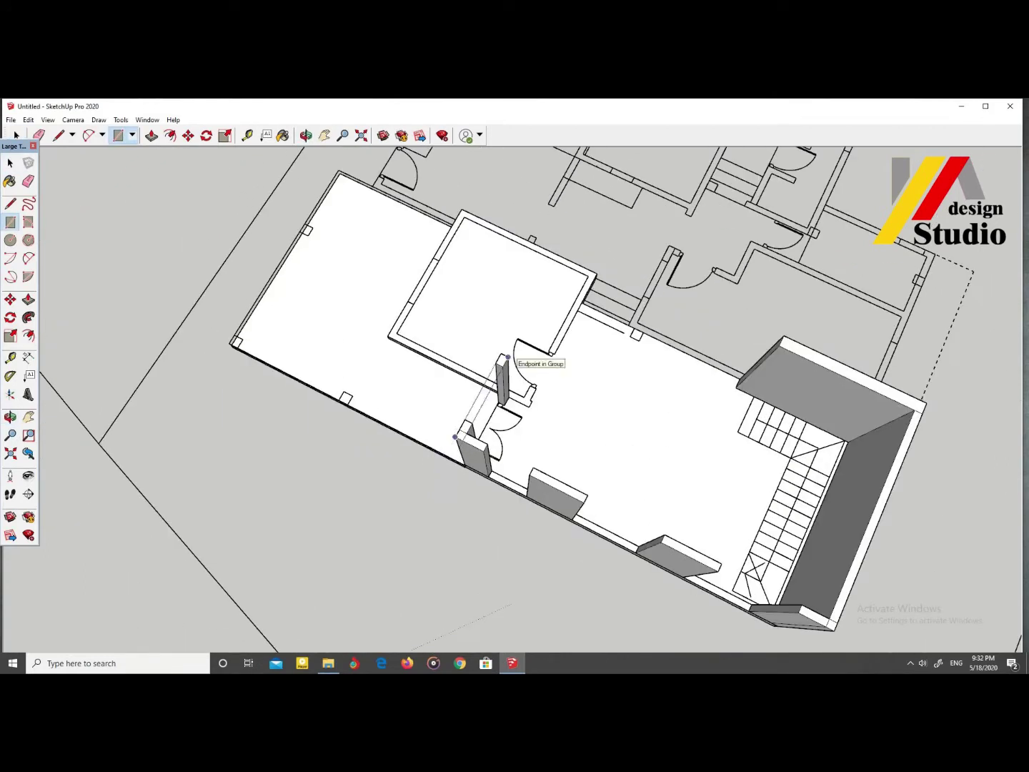
Step: Draw a rectangle on the wall top and pull it upward into a long box
{"action": "left_click", "coordinate": [508, 356]}
{"action": "scroll", "coordinate": [508, 356], "scroll_direction": "up", "scroll_amount": 2}
{"action": "key", "text": "space"}
{"action": "key", "text": "p"}
{"action": "left_click", "coordinate": [482, 400]}
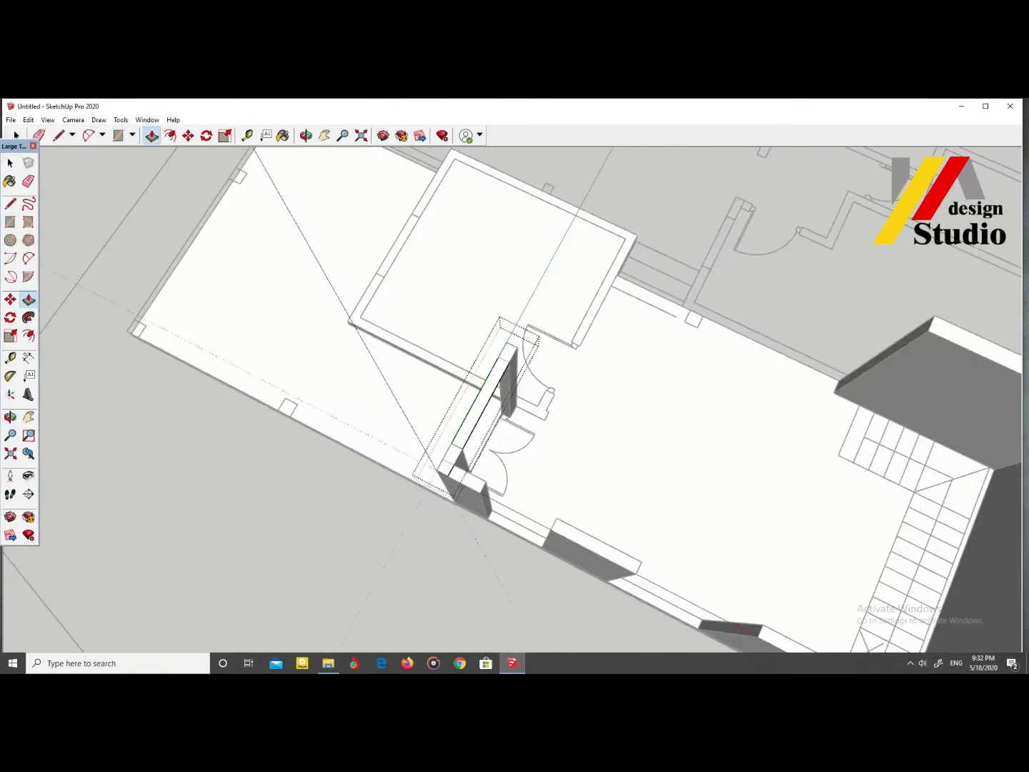
{"action": "scroll", "coordinate": [492, 357], "scroll_direction": "down", "scroll_amount": 3}
{"action": "mouse_move", "coordinate": [493, 357]}
{"action": "middle_mouse_down"}
{"action": "mouse_move", "coordinate": [509, 215]}
{"action": "mouse_move", "coordinate": [541, 215]}
{"action": "middle_mouse_up"}
{"action": "scroll", "coordinate": [510, 214], "scroll_direction": "up", "scroll_amount": 3}
Step: Orbit around the model to check the extruded slab against the stairs and floor plan
{"action": "middle_click_drag", "start_coordinate": [421, 362], "coordinate": [463, 340]}
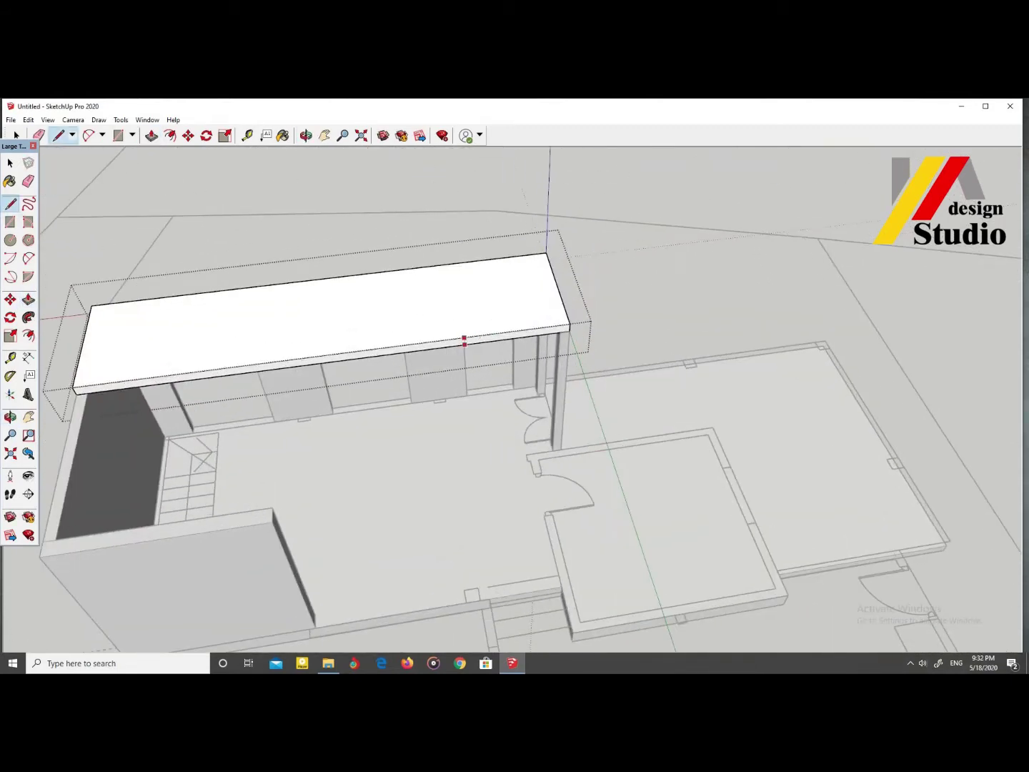
{"action": "scroll", "coordinate": [405, 500], "scroll_direction": "down", "scroll_amount": 3}
{"action": "middle_click_drag", "start_coordinate": [404, 499], "coordinate": [429, 485]}
{"action": "scroll", "coordinate": [404, 499], "scroll_direction": "up", "scroll_amount": 3}
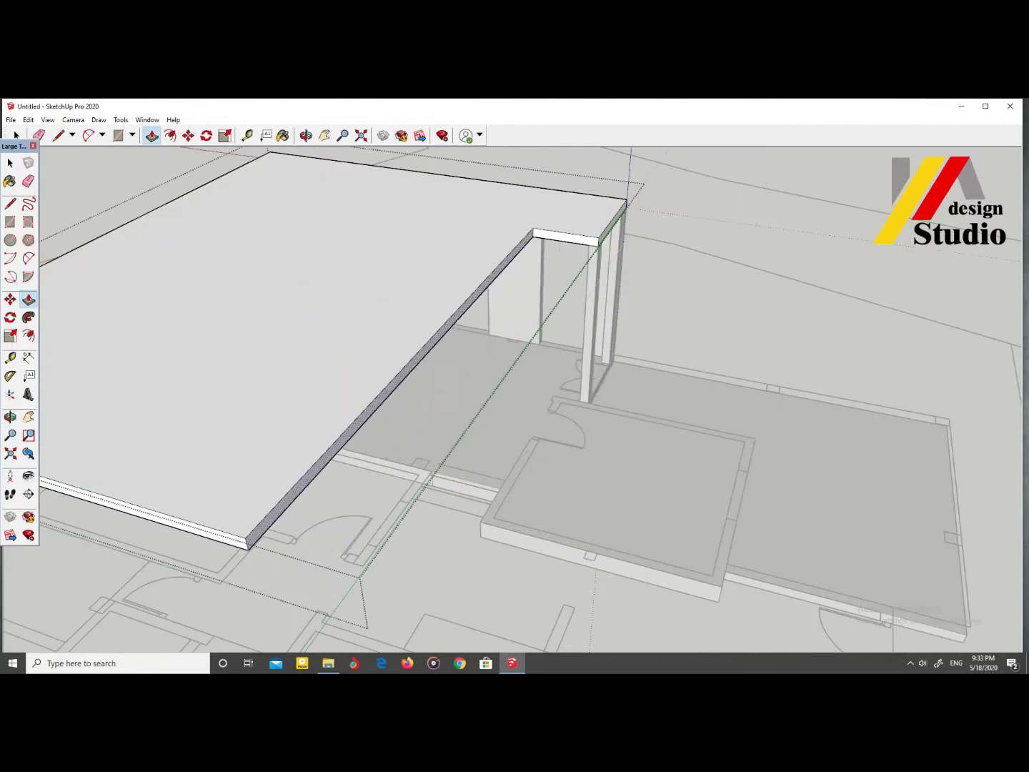
{"action": "scroll", "coordinate": [501, 450], "scroll_direction": "down", "scroll_amount": 5}
{"action": "mouse_move", "coordinate": [500, 450]}
{"action": "middle_mouse_down"}
{"action": "mouse_move", "coordinate": [518, 442]}
{"action": "mouse_move", "coordinate": [516, 400]}
{"action": "mouse_move", "coordinate": [558, 485]}
{"action": "middle_mouse_up"}
{"action": "scroll", "coordinate": [558, 485], "scroll_direction": "up", "scroll_amount": 5}
{"action": "middle_click_drag", "start_coordinate": [514, 400], "coordinate": [557, 401]}
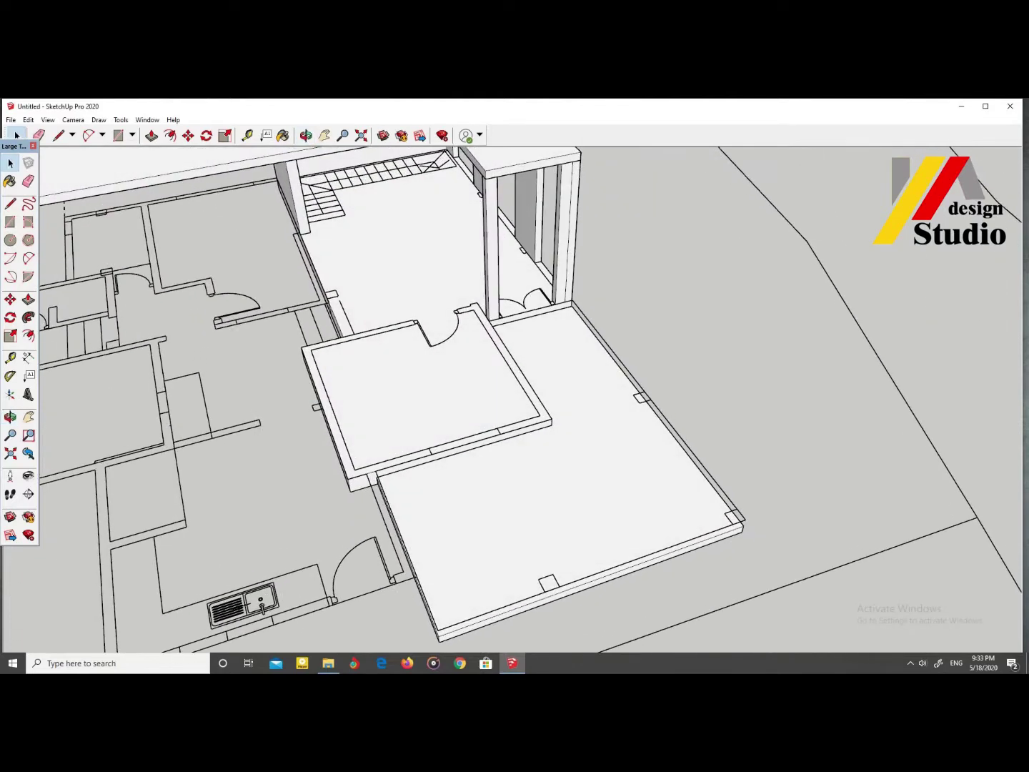
{"action": "key", "text": "r"}
{"action": "scroll", "coordinate": [530, 421], "scroll_direction": "up", "scroll_amount": 3}
{"action": "scroll", "coordinate": [531, 420], "scroll_direction": "up", "scroll_amount": 2}
Step: Select the wall strip along the room's edge and orbit to view the corner
{"action": "scroll", "coordinate": [530, 421], "scroll_direction": "down", "scroll_amount": 2}
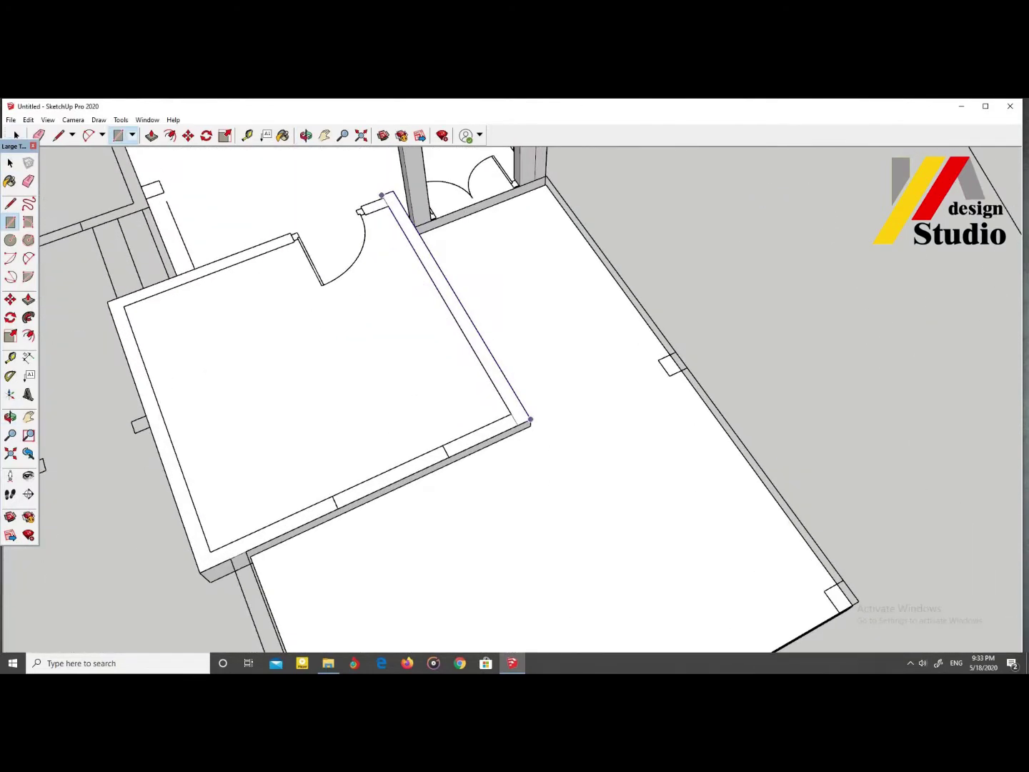
{"action": "right_click", "coordinate": [511, 413]}
{"action": "left_click", "coordinate": [547, 540]}
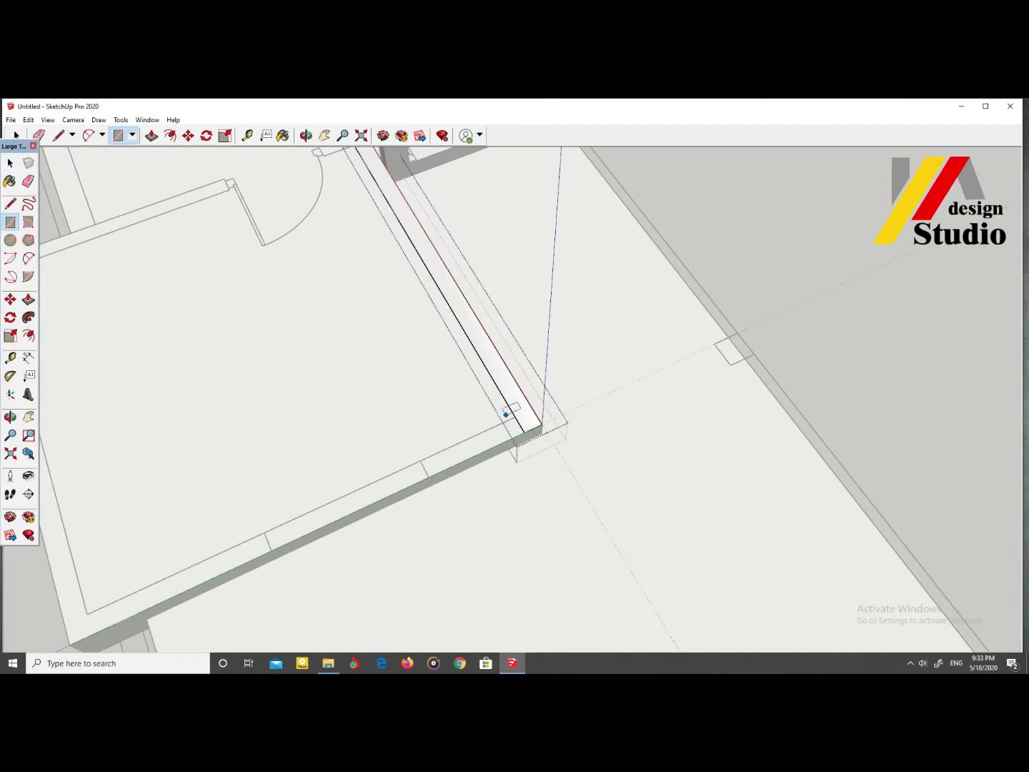
{"action": "scroll", "coordinate": [515, 400], "scroll_direction": "down", "scroll_amount": 2}
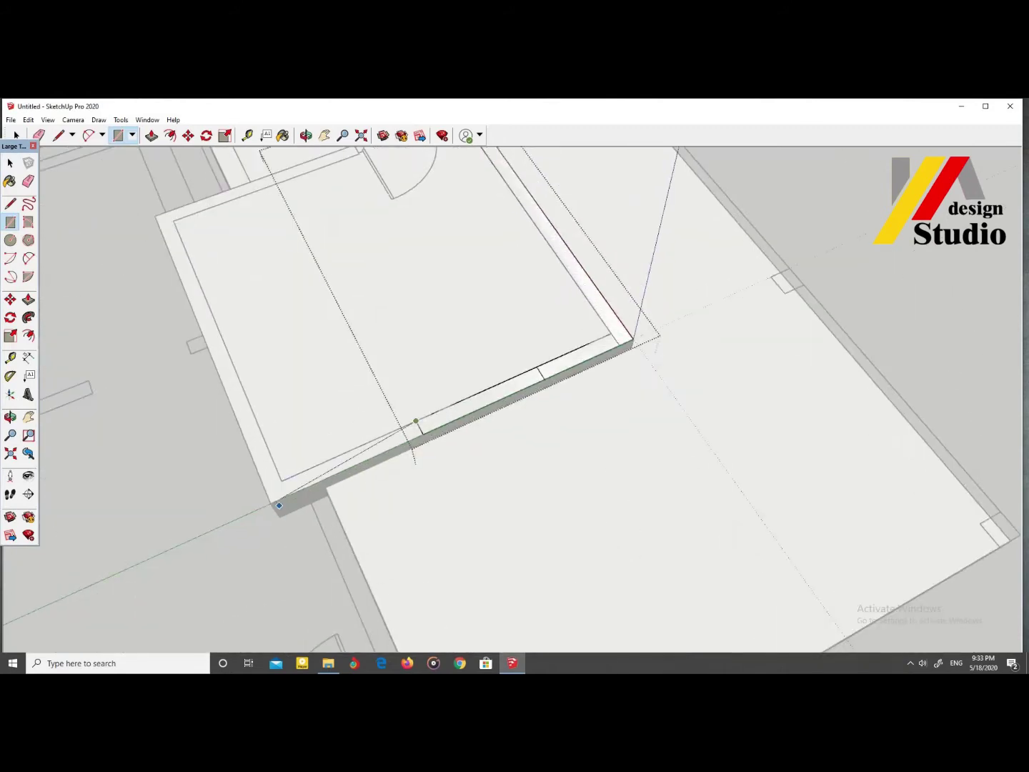
{"action": "scroll", "coordinate": [321, 465], "scroll_direction": "down", "scroll_amount": 3}
{"action": "middle_click_drag", "start_coordinate": [356, 431], "coordinate": [425, 458]}
{"action": "scroll", "coordinate": [401, 480], "scroll_direction": "up", "scroll_amount": 2}
{"action": "scroll", "coordinate": [653, 510], "scroll_direction": "up", "scroll_amount": 2}
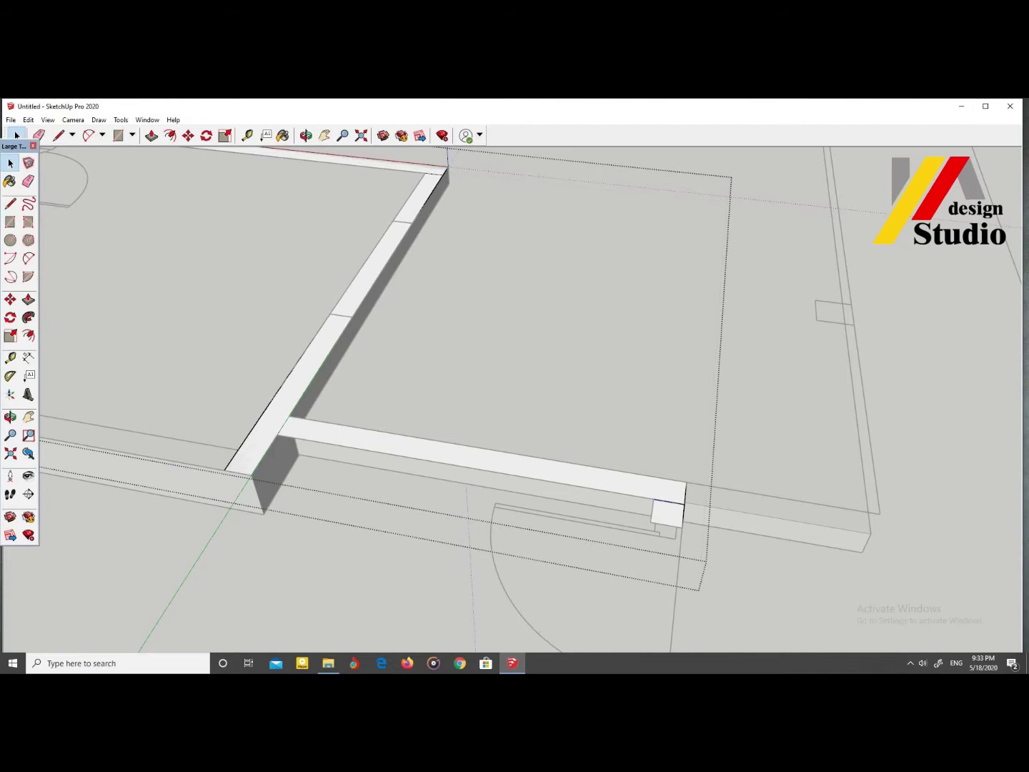
{"action": "scroll", "coordinate": [515, 400], "scroll_direction": "down", "scroll_amount": 5}
{"action": "middle_click_drag", "start_coordinate": [500, 357], "coordinate": [543, 336]}
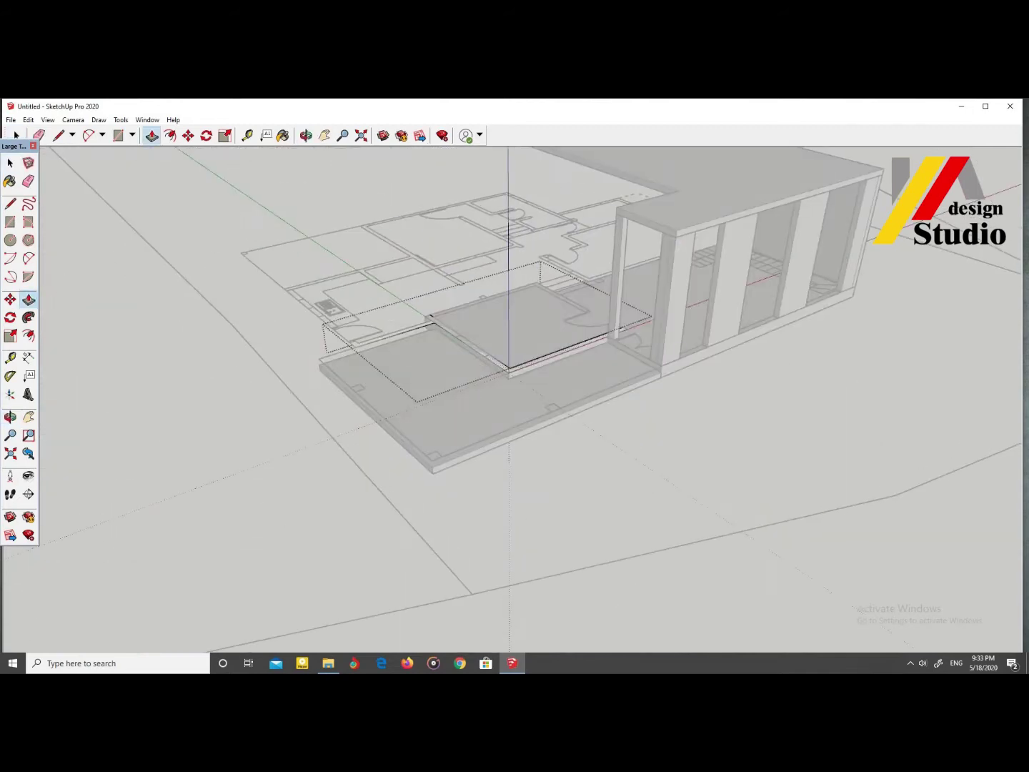
Step: Extrude the edge strip into a thin wall and raise the low left wall to the tall wall's height
{"action": "key", "text": "Return"}
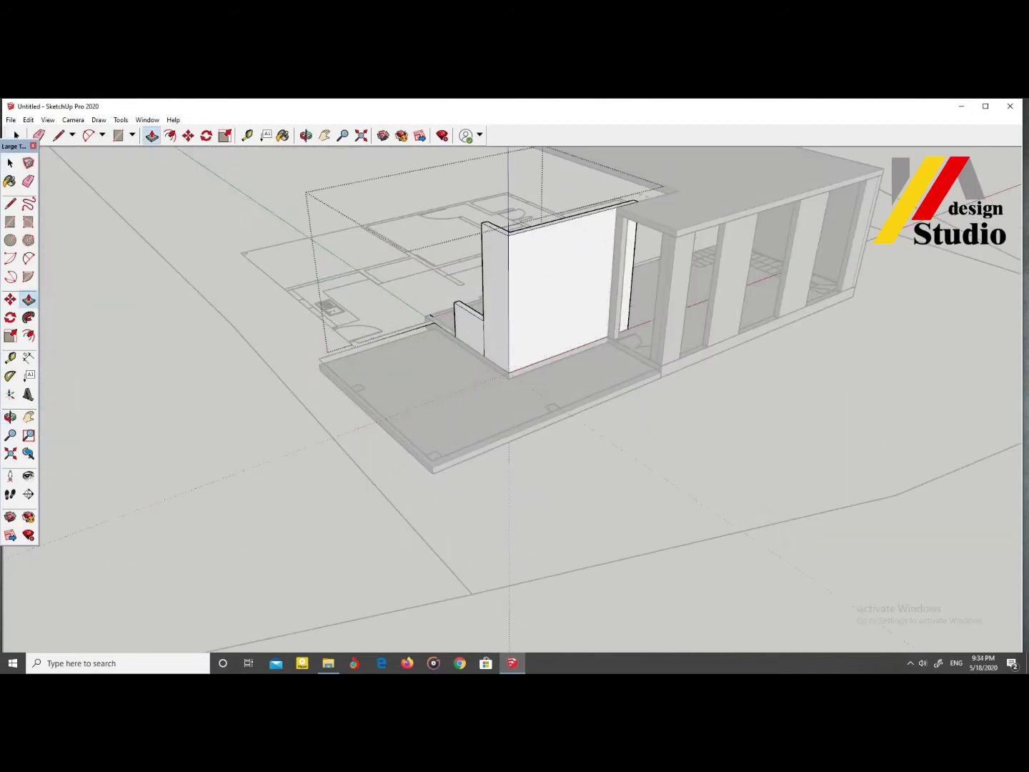
{"action": "left_click_drag", "start_coordinate": [389, 295], "coordinate": [507, 234]}
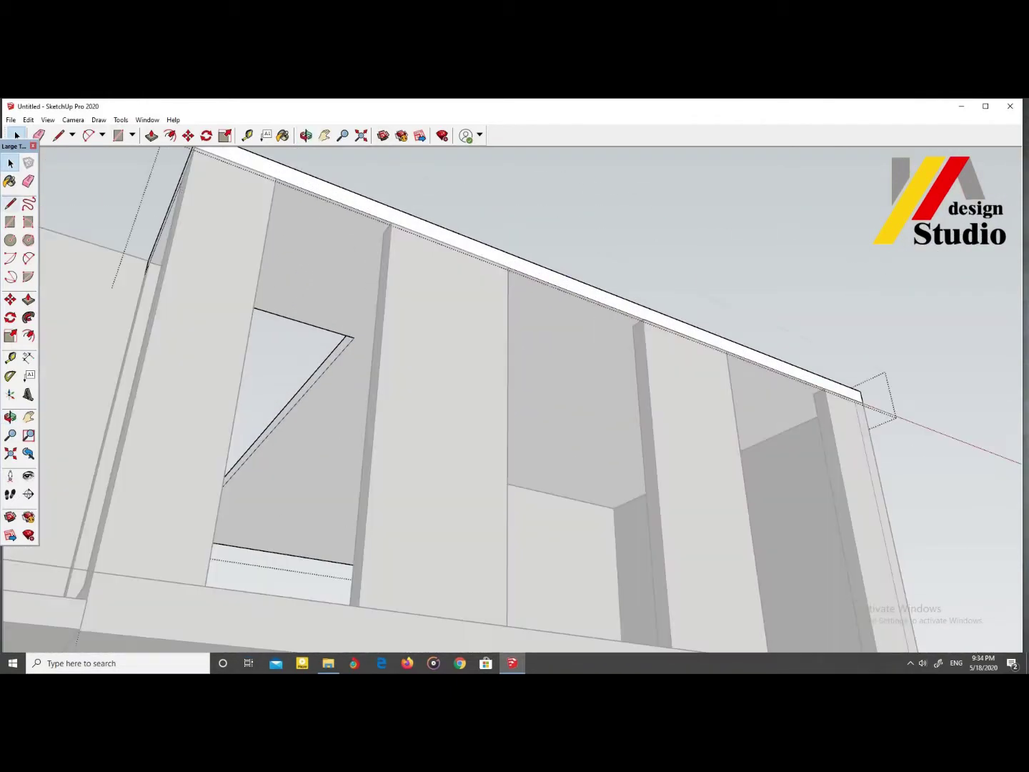
{"action": "key", "text": "l"}
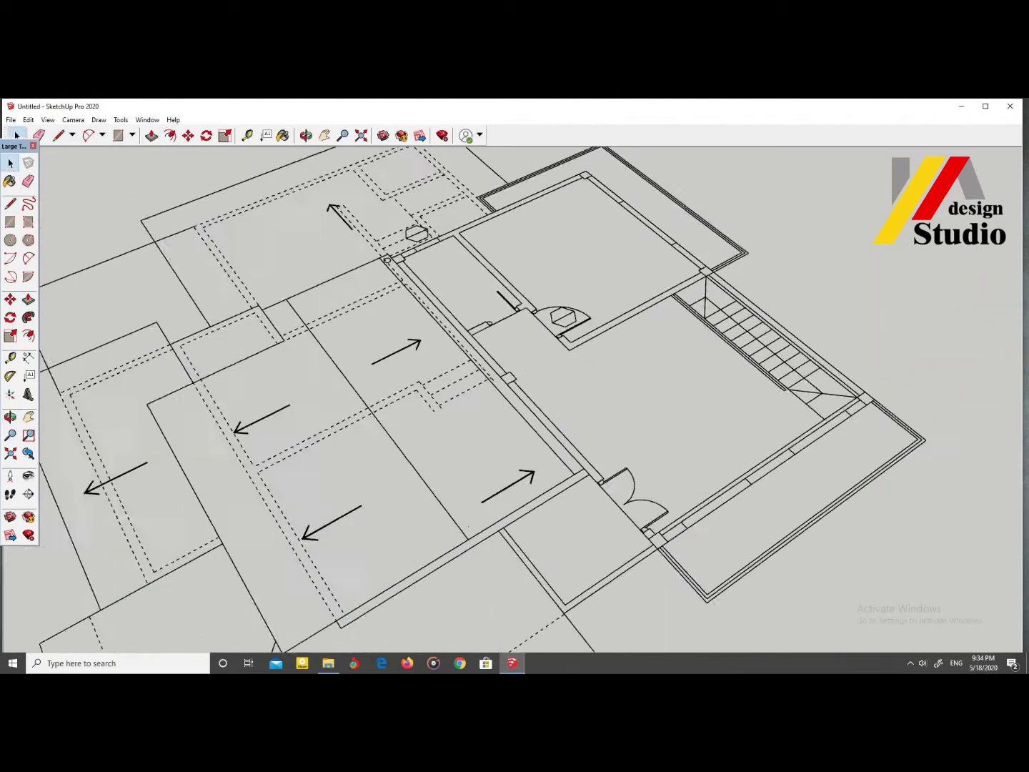
Step: Start a rectangle at the stair corner, check the floor slab's context menu, and orbit to an oblique view
{"action": "key", "text": "r"}
{"action": "left_click", "coordinate": [780, 396]}
{"action": "scroll", "coordinate": [622, 293], "scroll_direction": "up", "scroll_amount": 3}
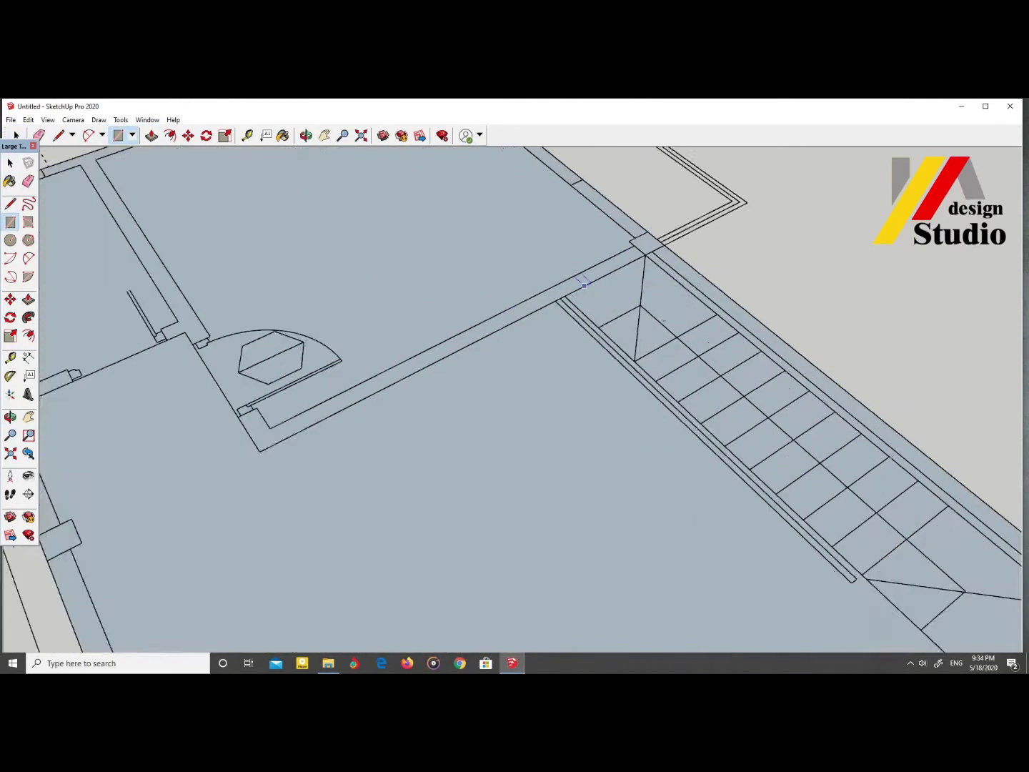
{"action": "scroll", "coordinate": [543, 428], "scroll_direction": "down", "scroll_amount": 3}
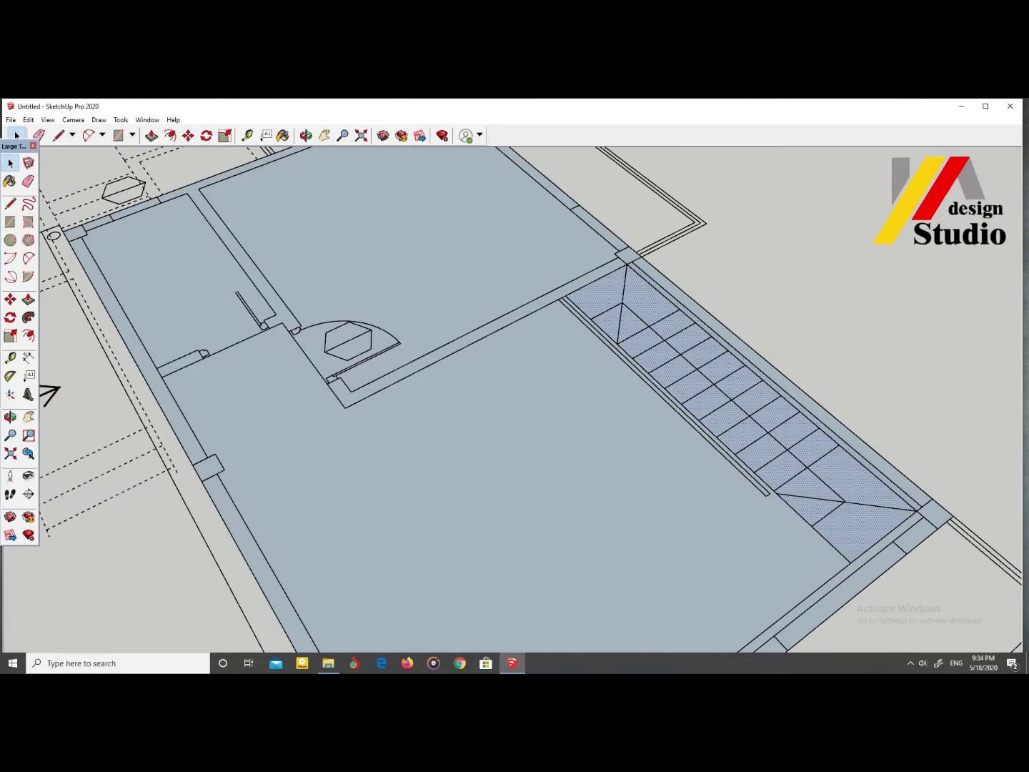
{"action": "scroll", "coordinate": [544, 428], "scroll_direction": "down", "scroll_amount": 5}
{"action": "scroll", "coordinate": [543, 429], "scroll_direction": "up", "scroll_amount": 3}
{"action": "right_click", "coordinate": [542, 428]}
{"action": "key", "text": "Escape"}
{"action": "mouse_move", "coordinate": [514, 357]}
{"action": "middle_mouse_down"}
{"action": "mouse_move", "coordinate": [614, 532]}
{"action": "mouse_move", "coordinate": [543, 400]}
{"action": "middle_mouse_up"}
{"action": "scroll", "coordinate": [643, 499], "scroll_direction": "up", "scroll_amount": 3}
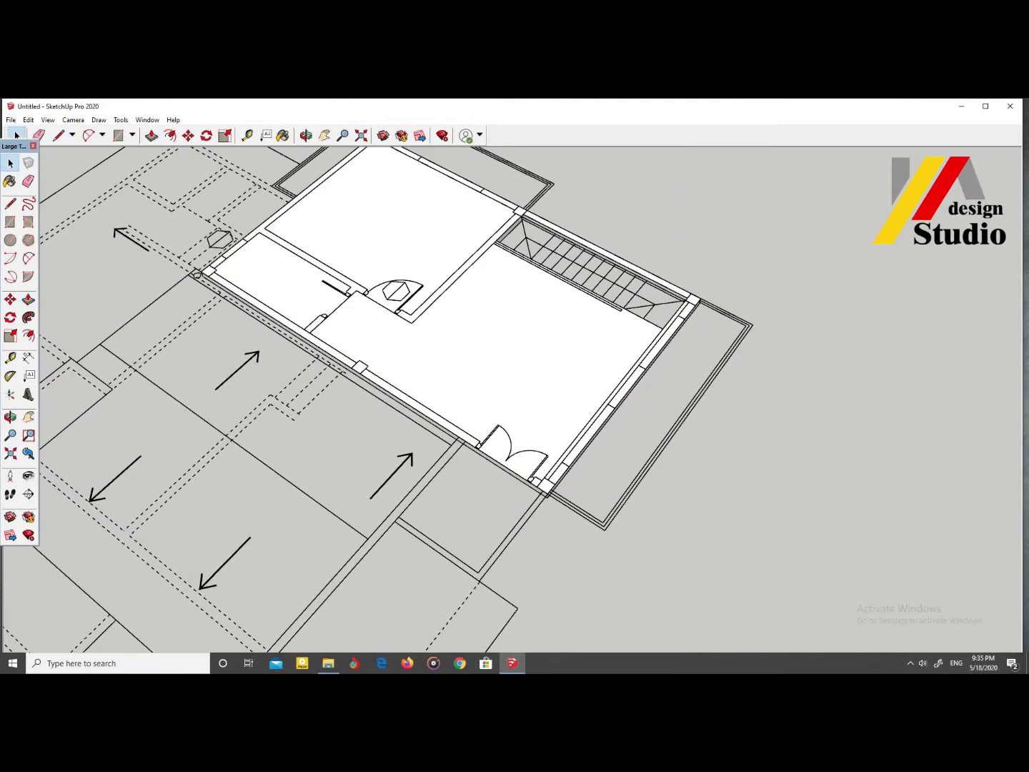
{"action": "key", "text": "r"}
{"action": "scroll", "coordinate": [196, 274], "scroll_direction": "up", "scroll_amount": 2}
Step: Make the thin left wall strip a group and open it for editing
{"action": "left_click_drag", "start_coordinate": [186, 274], "coordinate": [310, 332]}
{"action": "right_click", "coordinate": [309, 332]}
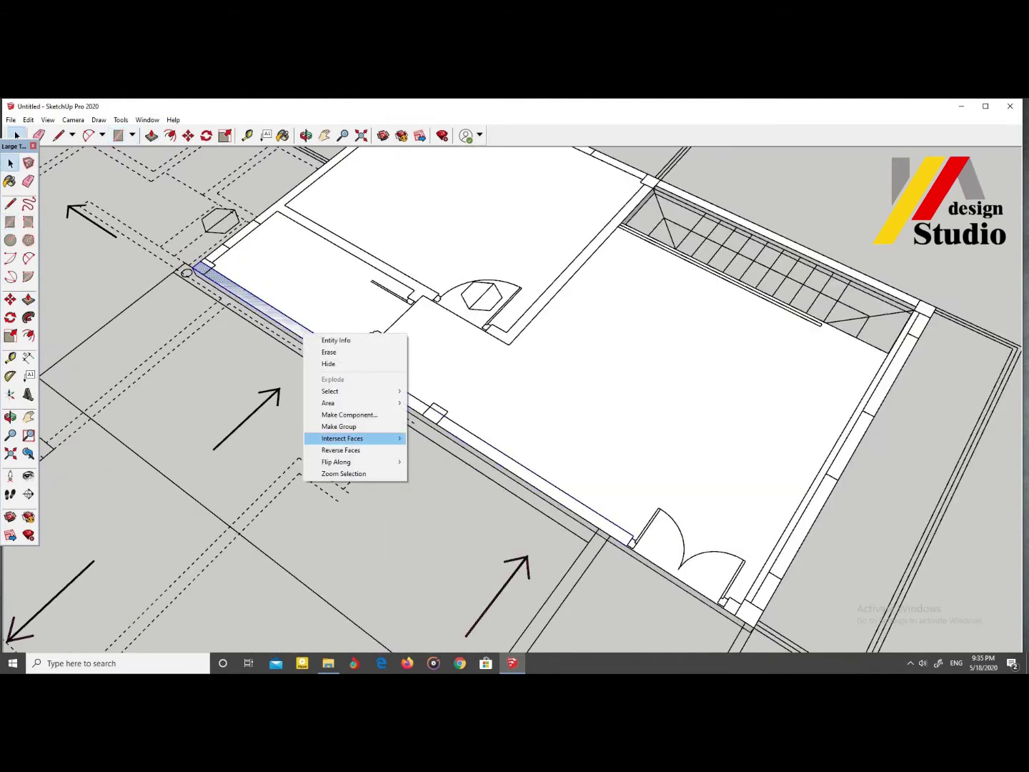
{"action": "left_click", "coordinate": [344, 434]}
{"action": "double_click", "coordinate": [336, 357]}
{"action": "middle_click_drag", "start_coordinate": [336, 357], "coordinate": [429, 354]}
Step: Draw thin rectangle wall footprints along each edge of the stair room and adjoining room
{"action": "key", "text": "r"}
{"action": "scroll", "coordinate": [357, 410], "scroll_direction": "up", "scroll_amount": 2}
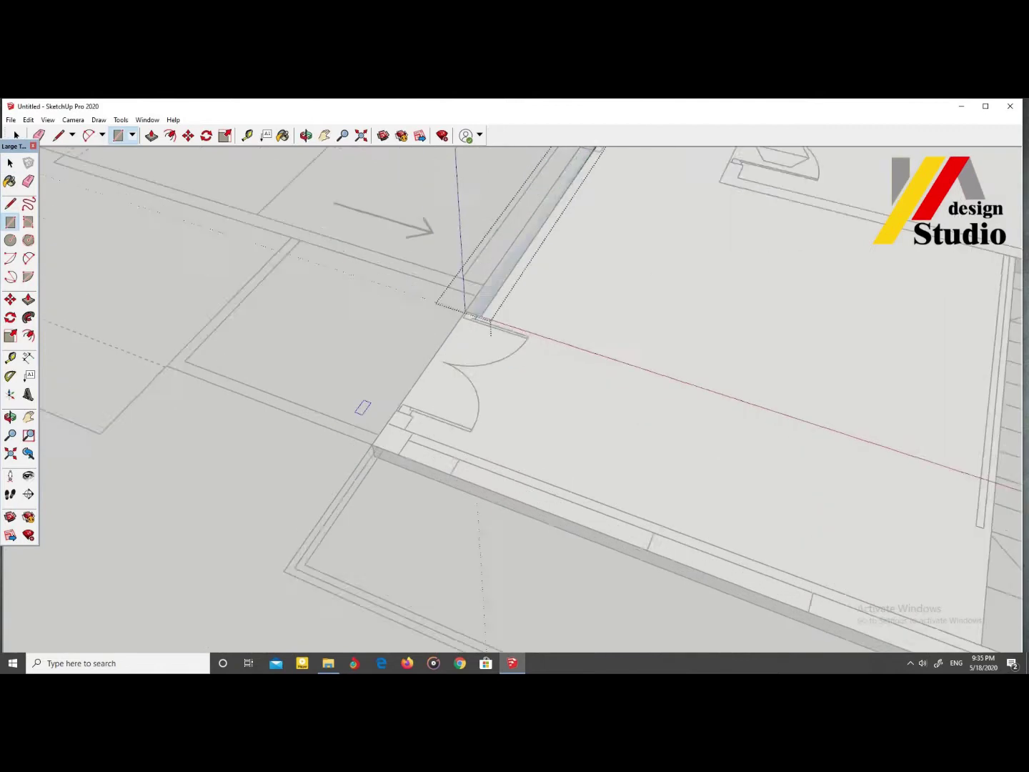
{"action": "scroll", "coordinate": [357, 410], "scroll_direction": "up", "scroll_amount": 2}
{"action": "scroll", "coordinate": [424, 480], "scroll_direction": "down", "scroll_amount": 3}
{"action": "scroll", "coordinate": [457, 473], "scroll_direction": "up", "scroll_amount": 2}
{"action": "scroll", "coordinate": [485, 473], "scroll_direction": "down", "scroll_amount": 2}
{"action": "scroll", "coordinate": [447, 436], "scroll_direction": "up", "scroll_amount": 1}
{"action": "scroll", "coordinate": [509, 467], "scroll_direction": "up", "scroll_amount": 2}
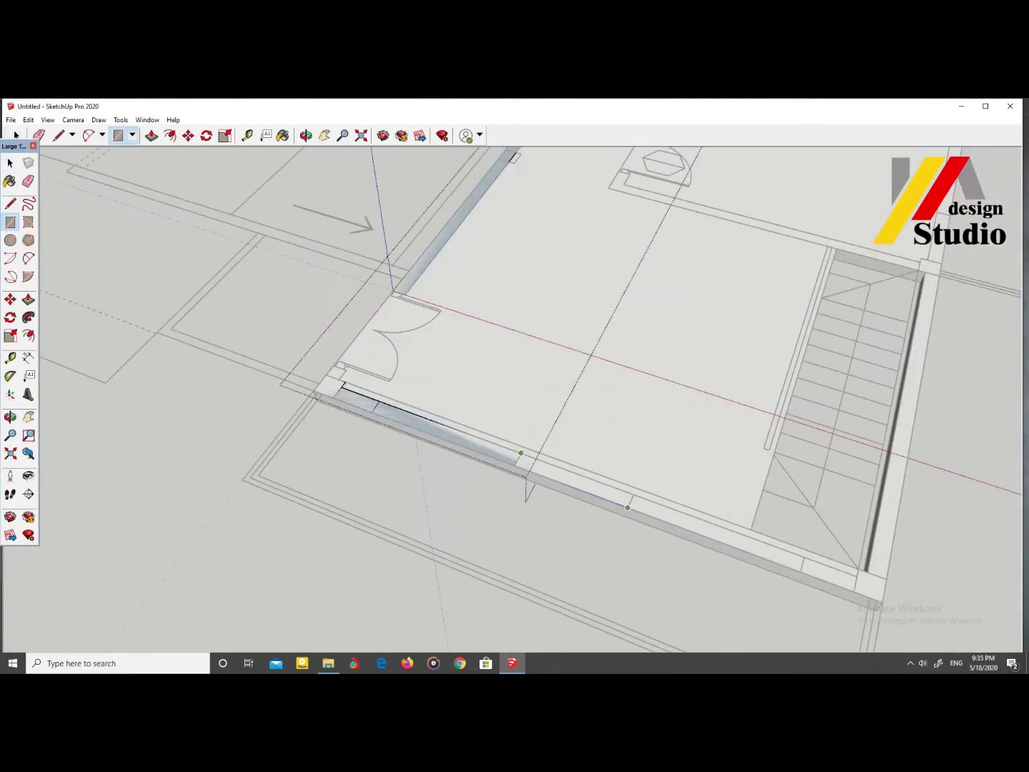
{"action": "scroll", "coordinate": [520, 453], "scroll_direction": "down", "scroll_amount": 1}
{"action": "scroll", "coordinate": [730, 535], "scroll_direction": "up", "scroll_amount": 2}
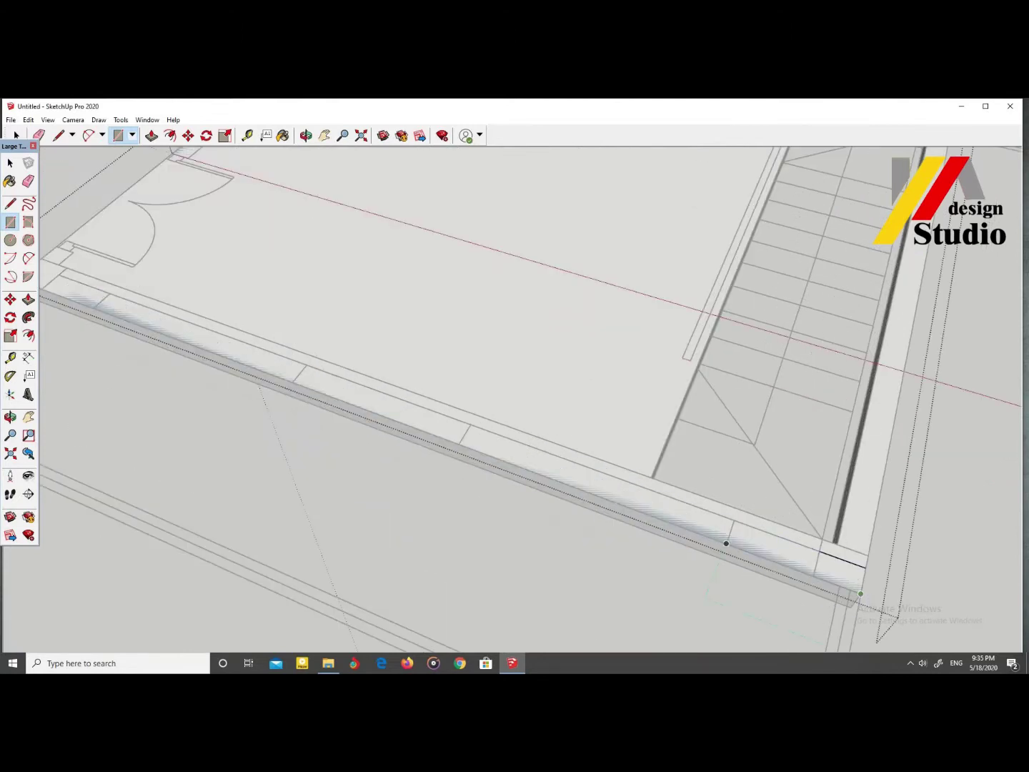
{"action": "scroll", "coordinate": [726, 543], "scroll_direction": "down", "scroll_amount": 3}
{"action": "scroll", "coordinate": [794, 372], "scroll_direction": "up", "scroll_amount": 2}
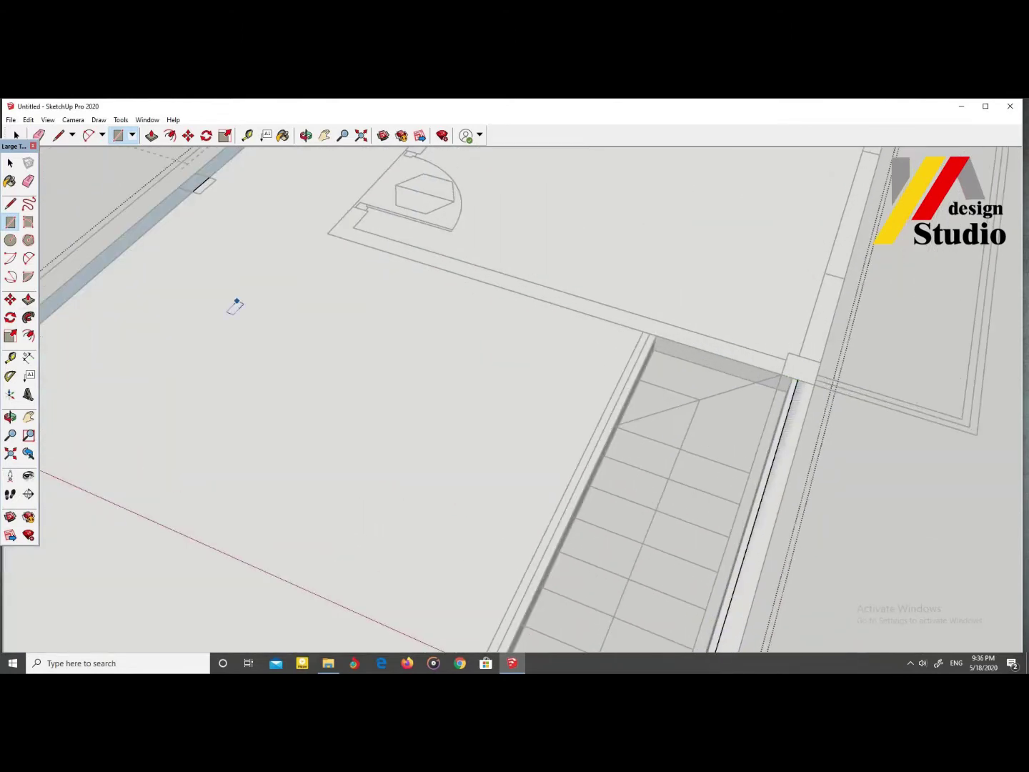
{"action": "scroll", "coordinate": [235, 305], "scroll_direction": "down", "scroll_amount": 3}
{"action": "scroll", "coordinate": [629, 531], "scroll_direction": "up", "scroll_amount": 2}
{"action": "scroll", "coordinate": [630, 530], "scroll_direction": "up", "scroll_amount": 1}
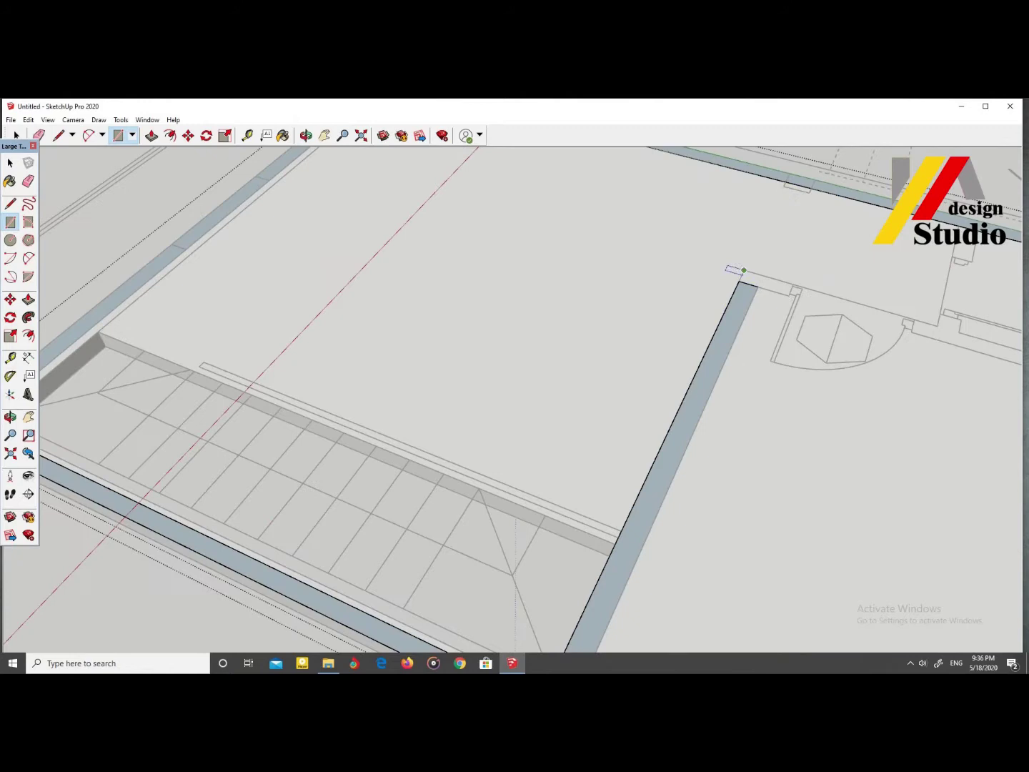
{"action": "scroll", "coordinate": [558, 336], "scroll_direction": "down", "scroll_amount": 2}
{"action": "scroll", "coordinate": [624, 318], "scroll_direction": "down", "scroll_amount": 1}
{"action": "scroll", "coordinate": [550, 445], "scroll_direction": "up", "scroll_amount": 3}
{"action": "scroll", "coordinate": [549, 446], "scroll_direction": "down", "scroll_amount": 3}
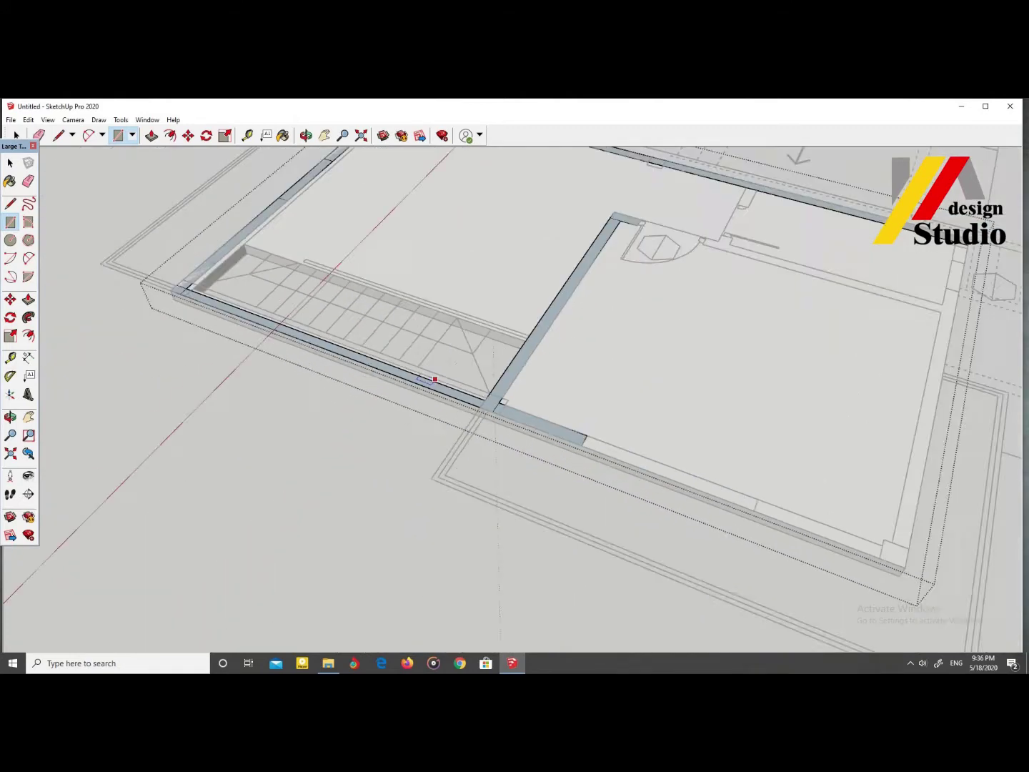
{"action": "scroll", "coordinate": [570, 436], "scroll_direction": "up", "scroll_amount": 1}
{"action": "scroll", "coordinate": [945, 560], "scroll_direction": "up", "scroll_amount": 2}
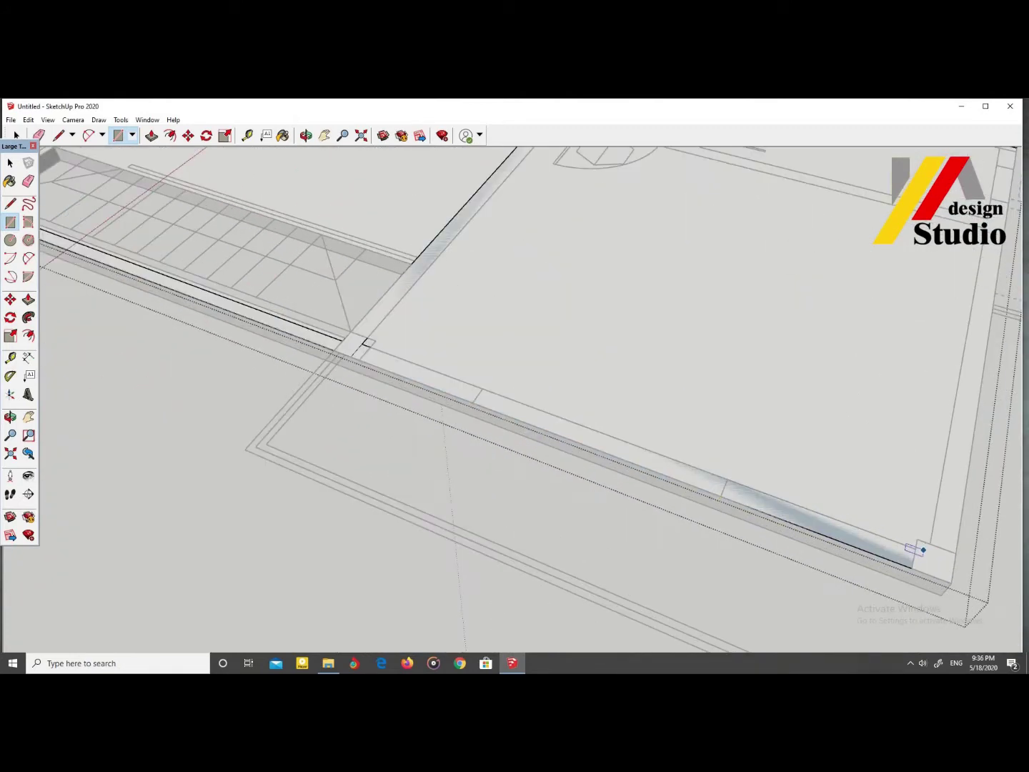
{"action": "scroll", "coordinate": [929, 557], "scroll_direction": "down", "scroll_amount": 3}
{"action": "scroll", "coordinate": [922, 500], "scroll_direction": "up", "scroll_amount": 1}
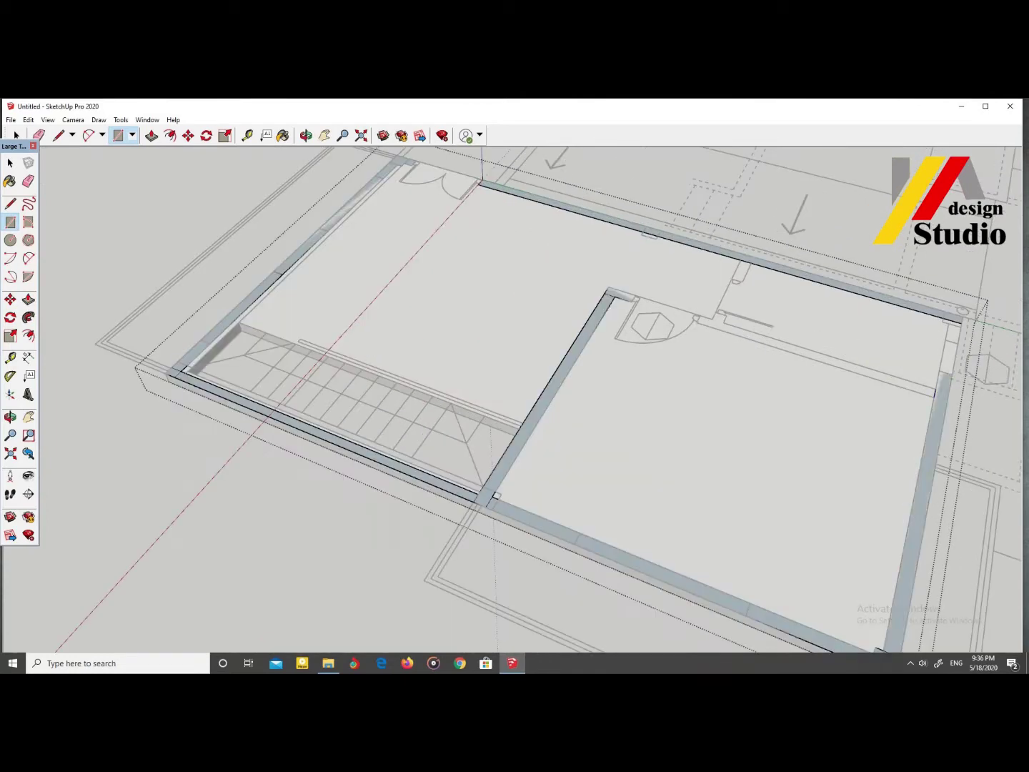
{"action": "scroll", "coordinate": [967, 308], "scroll_direction": "up", "scroll_amount": 3}
{"action": "scroll", "coordinate": [967, 308], "scroll_direction": "down", "scroll_amount": 3}
{"action": "scroll", "coordinate": [712, 337], "scroll_direction": "up", "scroll_amount": 3}
{"action": "scroll", "coordinate": [705, 340], "scroll_direction": "down", "scroll_amount": 2}
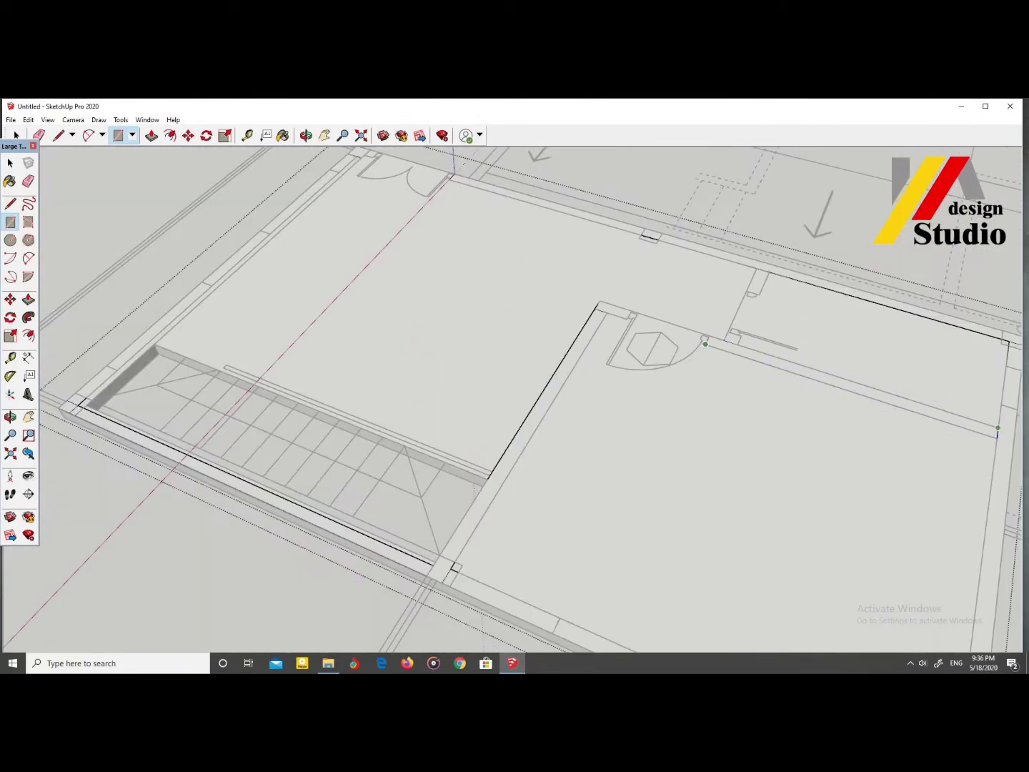
{"action": "scroll", "coordinate": [718, 332], "scroll_direction": "up", "scroll_amount": 3}
{"action": "scroll", "coordinate": [742, 355], "scroll_direction": "down", "scroll_amount": 1}
{"action": "scroll", "coordinate": [742, 354], "scroll_direction": "down", "scroll_amount": 1}
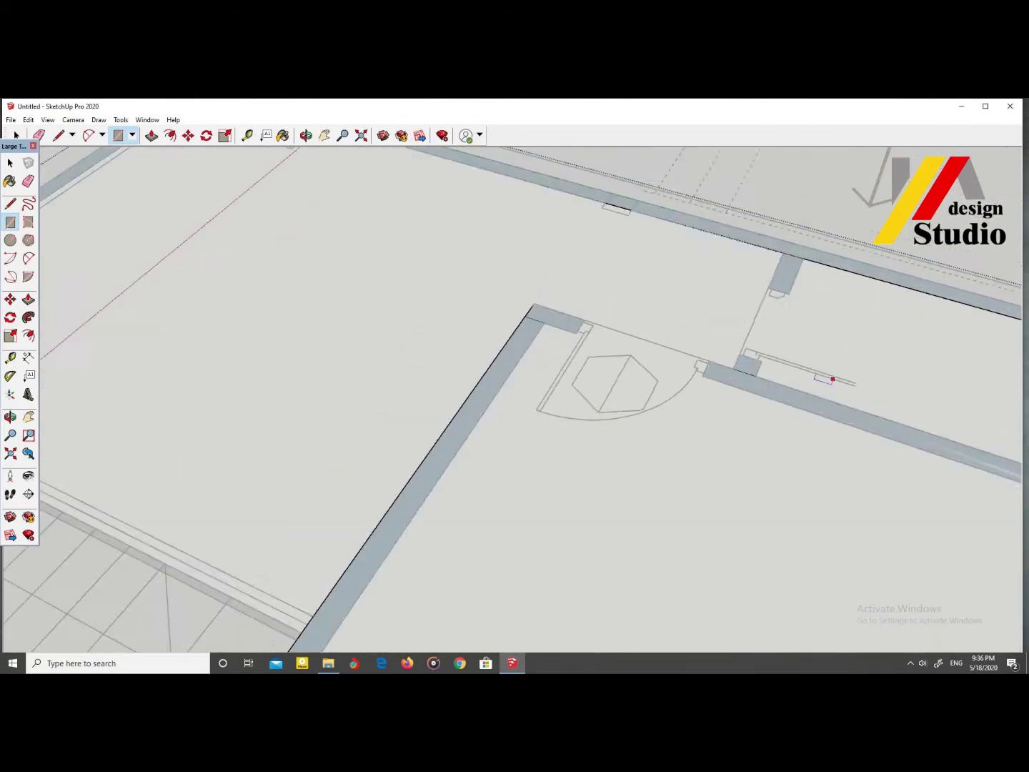
{"action": "scroll", "coordinate": [757, 357], "scroll_direction": "down", "scroll_amount": 2}
{"action": "scroll", "coordinate": [556, 347], "scroll_direction": "down", "scroll_amount": 1}
{"action": "key", "text": "space"}
{"action": "scroll", "coordinate": [422, 336], "scroll_direction": "up", "scroll_amount": 1}
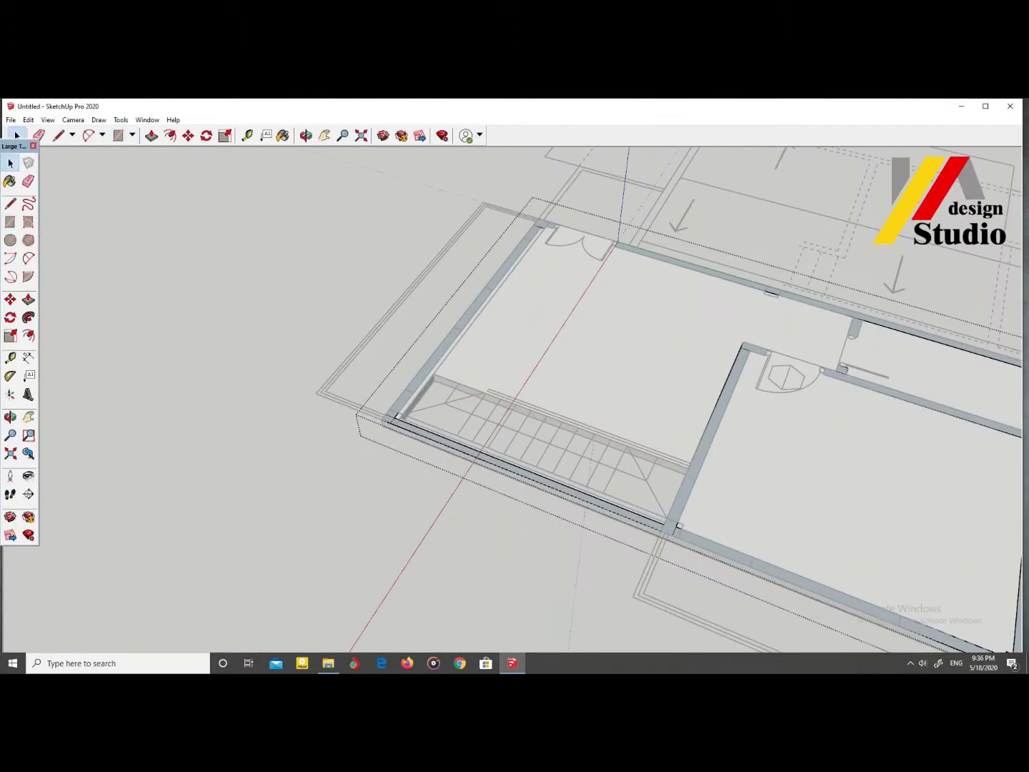
Step: Push/Pull the remaining columns and wall blocks up to the same full height
{"action": "key", "text": "p"}
{"action": "middle_click_drag", "start_coordinate": [422, 337], "coordinate": [278, 159]}
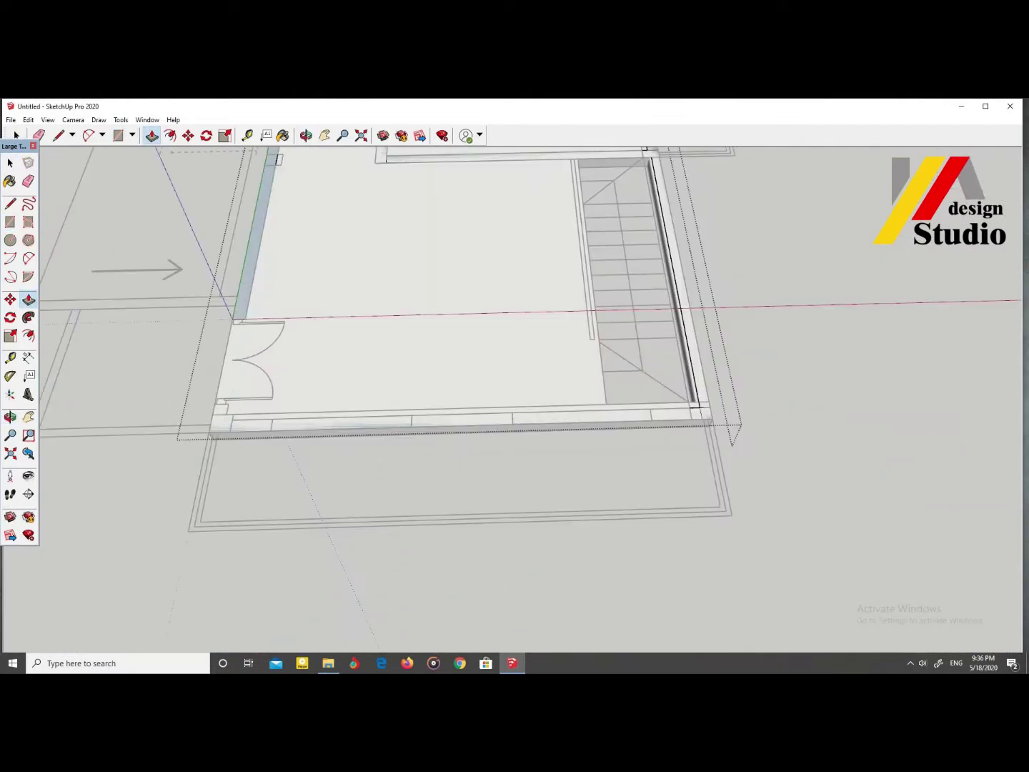
{"action": "left_click", "coordinate": [107, 211]}
{"action": "double_click", "coordinate": [251, 422]}
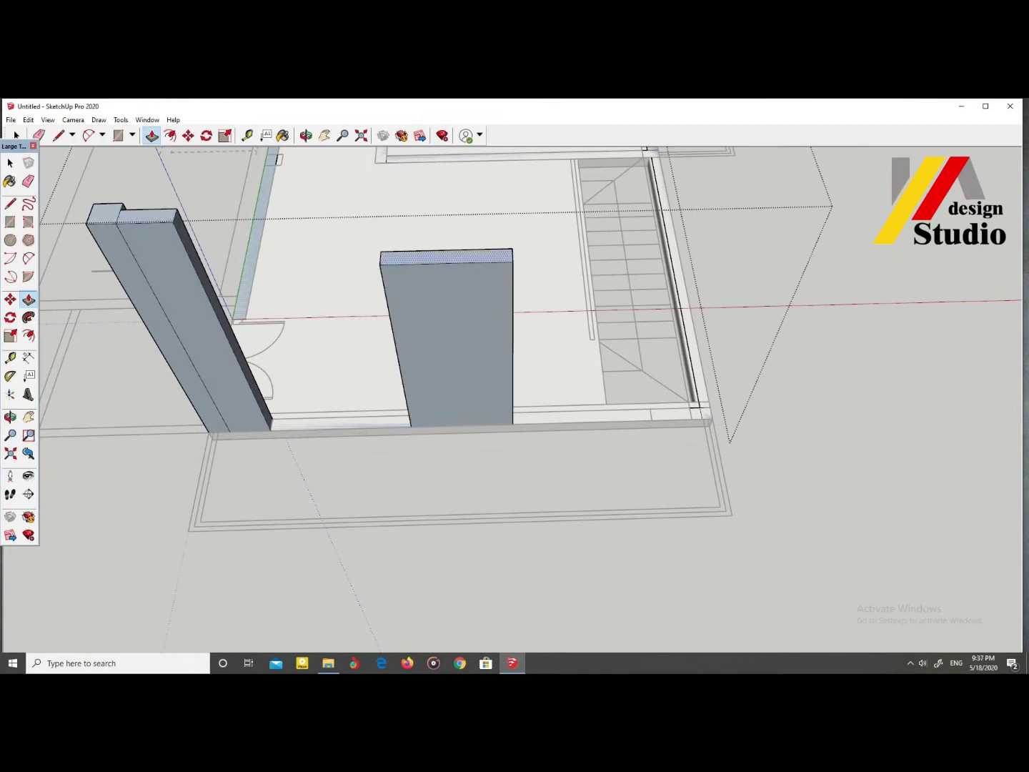
{"action": "double_click", "coordinate": [460, 420]}
{"action": "double_click", "coordinate": [678, 411]}
{"action": "middle_click_drag", "start_coordinate": [679, 411], "coordinate": [628, 372]}
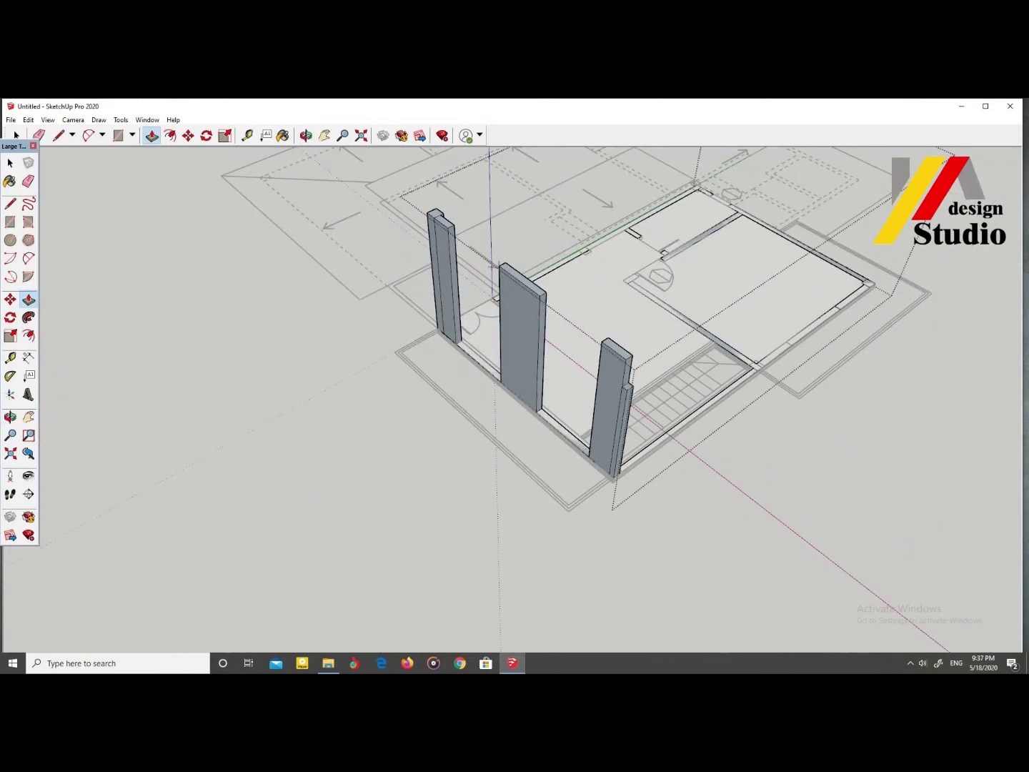
{"action": "double_click", "coordinate": [730, 383]}
Step: Orbit and zoom out to review the full-height walls around both rooms
{"action": "middle_click_drag", "start_coordinate": [729, 382], "coordinate": [643, 357]}
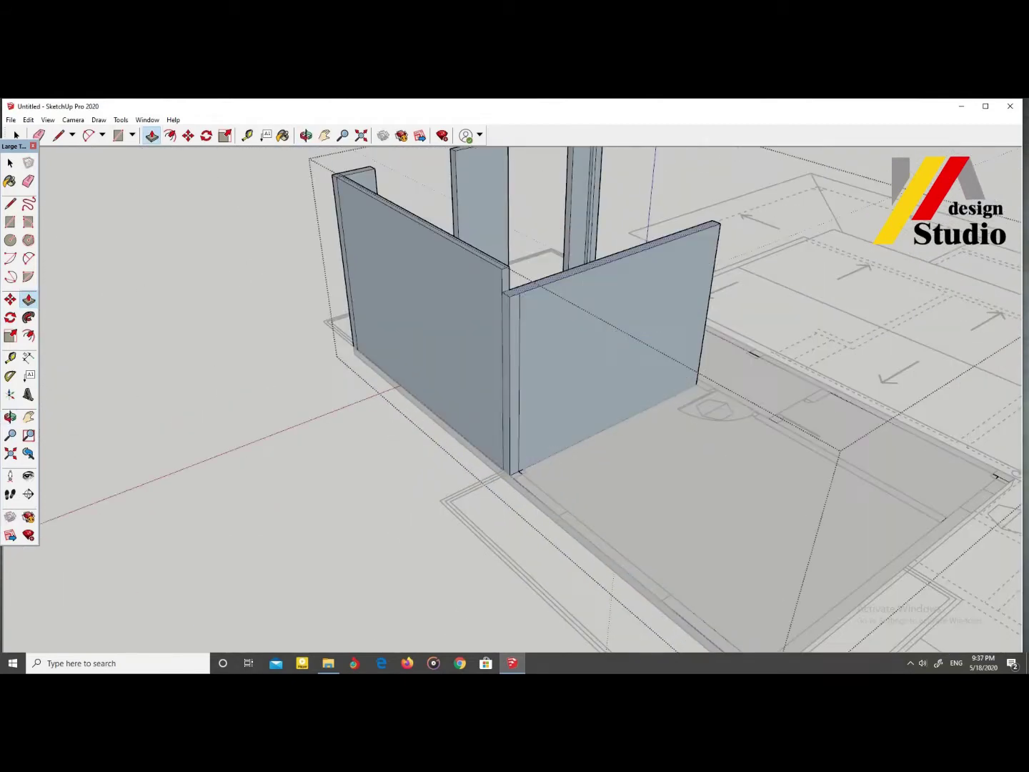
{"action": "scroll", "coordinate": [522, 357], "scroll_direction": "down", "scroll_amount": 5}
{"action": "mouse_move", "coordinate": [524, 356]}
{"action": "middle_mouse_down"}
{"action": "mouse_move", "coordinate": [530, 343]}
{"action": "mouse_move", "coordinate": [529, 361]}
{"action": "mouse_move", "coordinate": [569, 369]}
{"action": "mouse_move", "coordinate": [577, 348]}
{"action": "mouse_move", "coordinate": [544, 386]}
{"action": "mouse_move", "coordinate": [530, 371]}
{"action": "mouse_move", "coordinate": [442, 457]}
{"action": "mouse_move", "coordinate": [499, 400]}
{"action": "middle_mouse_up"}
{"action": "scroll", "coordinate": [528, 343], "scroll_direction": "down", "scroll_amount": 4}
{"action": "scroll", "coordinate": [569, 369], "scroll_direction": "up", "scroll_amount": 3}
{"action": "scroll", "coordinate": [576, 350], "scroll_direction": "down", "scroll_amount": 3}
{"action": "scroll", "coordinate": [544, 386], "scroll_direction": "up", "scroll_amount": 4}
{"action": "scroll", "coordinate": [514, 400], "scroll_direction": "down", "scroll_amount": 5}
{"action": "scroll", "coordinate": [529, 372], "scroll_direction": "up", "scroll_amount": 5}
{"action": "scroll", "coordinate": [529, 371], "scroll_direction": "down", "scroll_amount": 5}
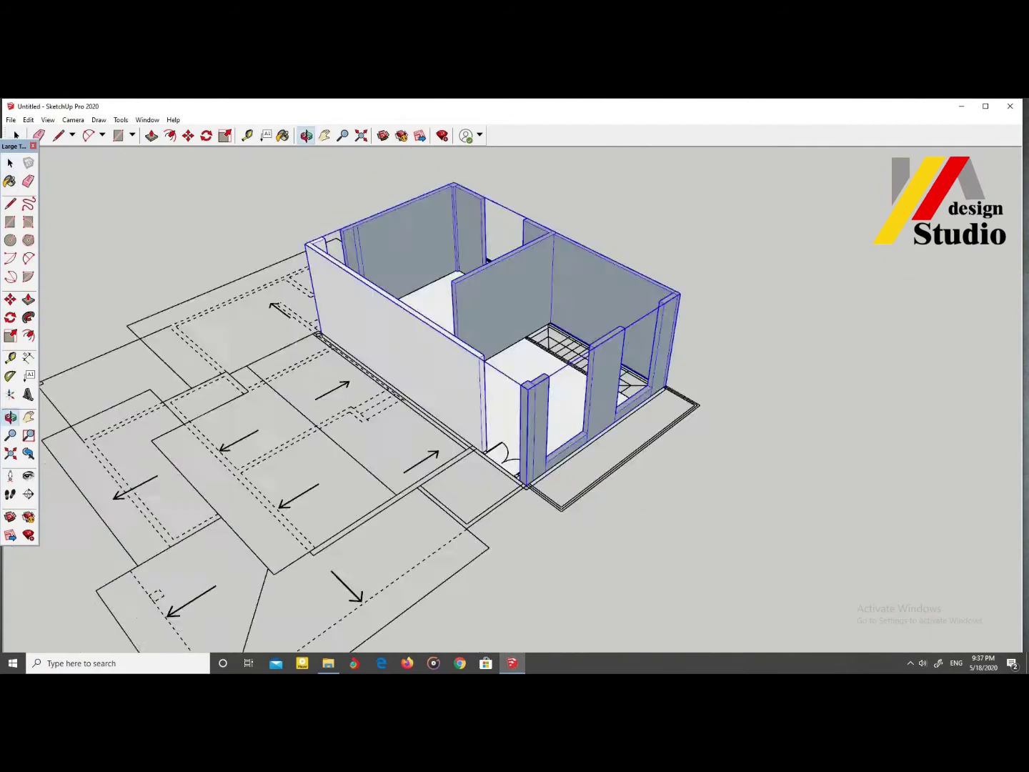
Step: Move the upper-storey wall block onto the ground floor and orbit to check the stacking
{"action": "scroll", "coordinate": [529, 400], "scroll_direction": "up", "scroll_amount": 5}
{"action": "scroll", "coordinate": [564, 525], "scroll_direction": "down", "scroll_amount": 5}
{"action": "middle_click_drag", "start_coordinate": [565, 524], "coordinate": [402, 500]}
{"action": "scroll", "coordinate": [402, 500], "scroll_direction": "up", "scroll_amount": 4}
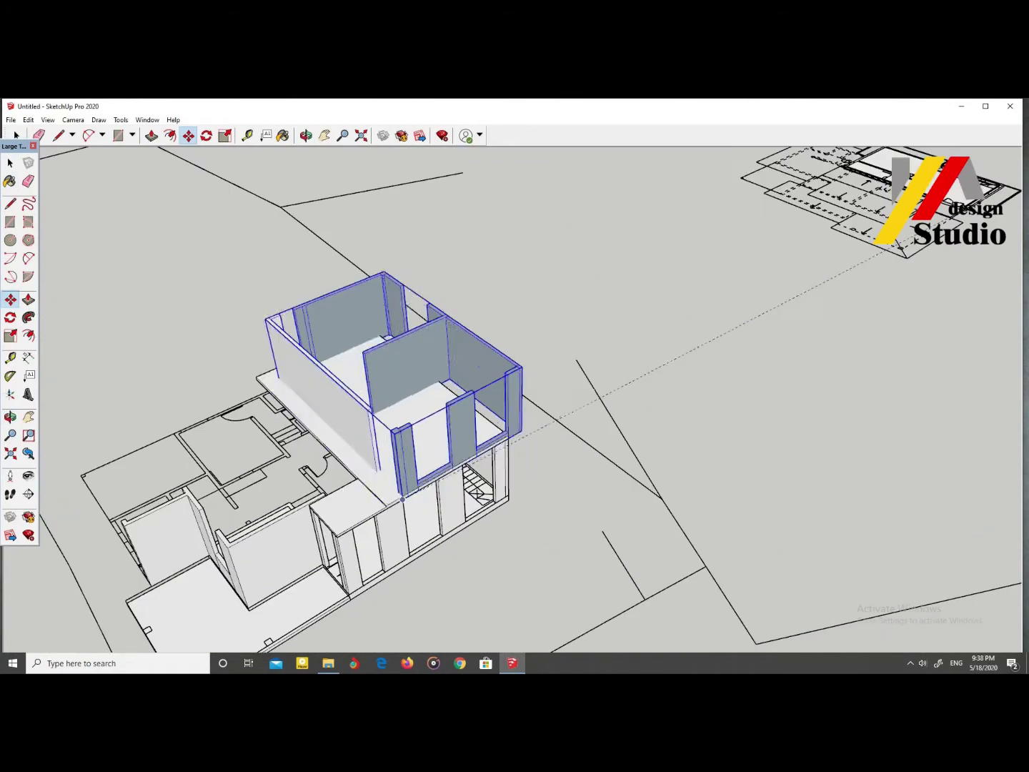
{"action": "mouse_move", "coordinate": [525, 432]}
{"action": "middle_mouse_down"}
{"action": "mouse_move", "coordinate": [524, 343]}
{"action": "mouse_move", "coordinate": [500, 357]}
{"action": "mouse_move", "coordinate": [499, 464]}
{"action": "mouse_move", "coordinate": [514, 357]}
{"action": "mouse_move", "coordinate": [429, 428]}
{"action": "mouse_move", "coordinate": [400, 401]}
{"action": "mouse_move", "coordinate": [443, 500]}
{"action": "middle_mouse_up"}
{"action": "scroll", "coordinate": [485, 400], "scroll_direction": "up", "scroll_amount": 3}
{"action": "mouse_move", "coordinate": [485, 400]}
{"action": "middle_mouse_down"}
{"action": "mouse_move", "coordinate": [435, 371]}
{"action": "mouse_move", "coordinate": [401, 415]}
{"action": "mouse_move", "coordinate": [500, 443]}
{"action": "middle_mouse_up"}
{"action": "scroll", "coordinate": [500, 443], "scroll_direction": "up", "scroll_amount": 5}
{"action": "scroll", "coordinate": [529, 500], "scroll_direction": "up", "scroll_amount": 2}
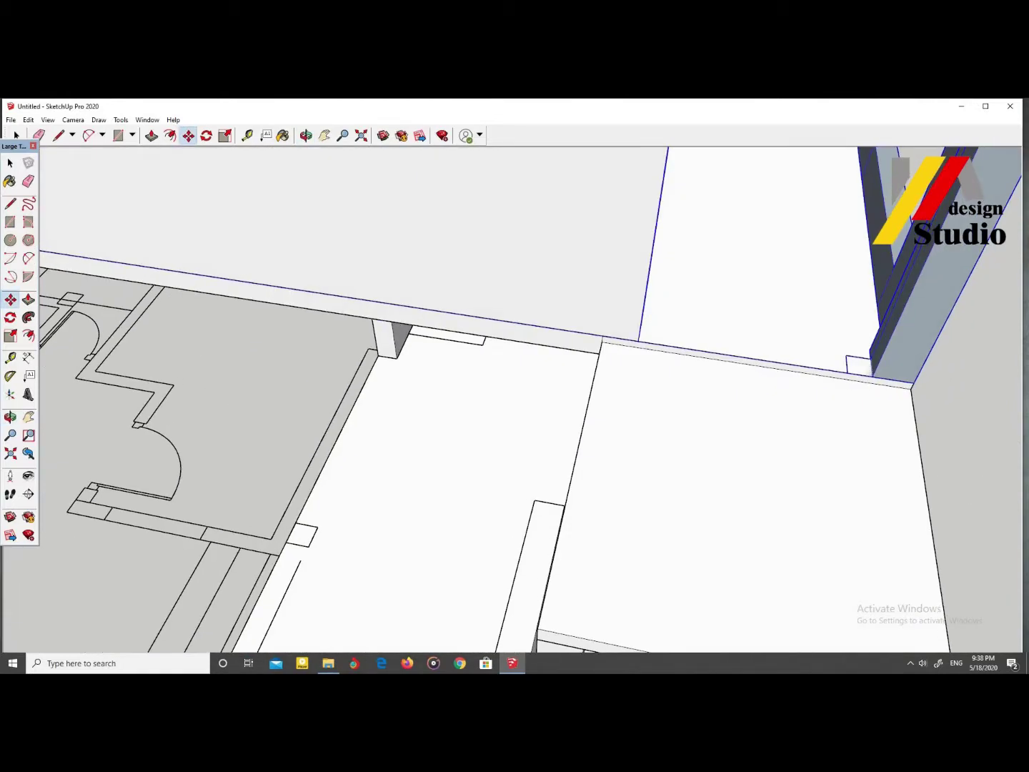
Step: Edit the floor group and Push/Pull the slab between the two storeys
{"action": "key", "text": "l"}
{"action": "scroll", "coordinate": [542, 525], "scroll_direction": "up", "scroll_amount": 1}
{"action": "key", "text": "space"}
{"action": "double_click", "coordinate": [541, 524]}
{"action": "mouse_move", "coordinate": [500, 428]}
{"action": "middle_mouse_down"}
{"action": "mouse_move", "coordinate": [229, 443]}
{"action": "mouse_move", "coordinate": [428, 357]}
{"action": "middle_mouse_up"}
{"action": "key", "text": "p"}
{"action": "mouse_move", "coordinate": [514, 401]}
{"action": "middle_mouse_down"}
{"action": "mouse_move", "coordinate": [465, 372]}
{"action": "mouse_move", "coordinate": [428, 401]}
{"action": "mouse_move", "coordinate": [514, 343]}
{"action": "mouse_move", "coordinate": [557, 336]}
{"action": "mouse_move", "coordinate": [529, 428]}
{"action": "middle_mouse_up"}
{"action": "scroll", "coordinate": [464, 372], "scroll_direction": "down", "scroll_amount": 5}
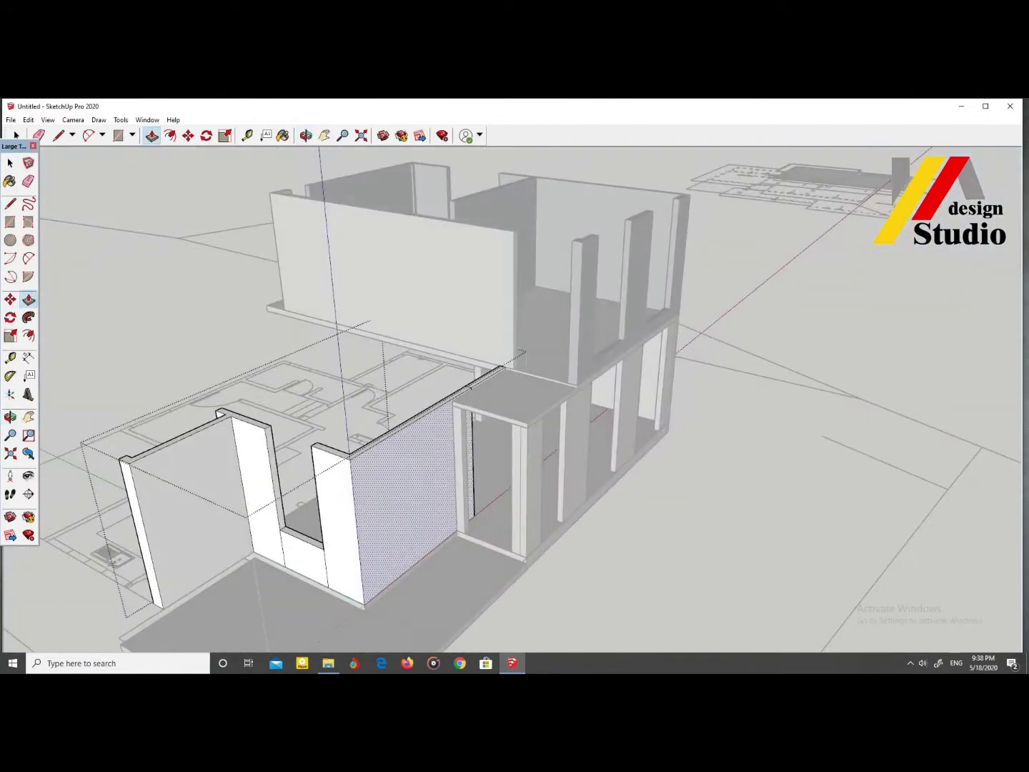
{"action": "scroll", "coordinate": [474, 416], "scroll_direction": "up", "scroll_amount": 3}
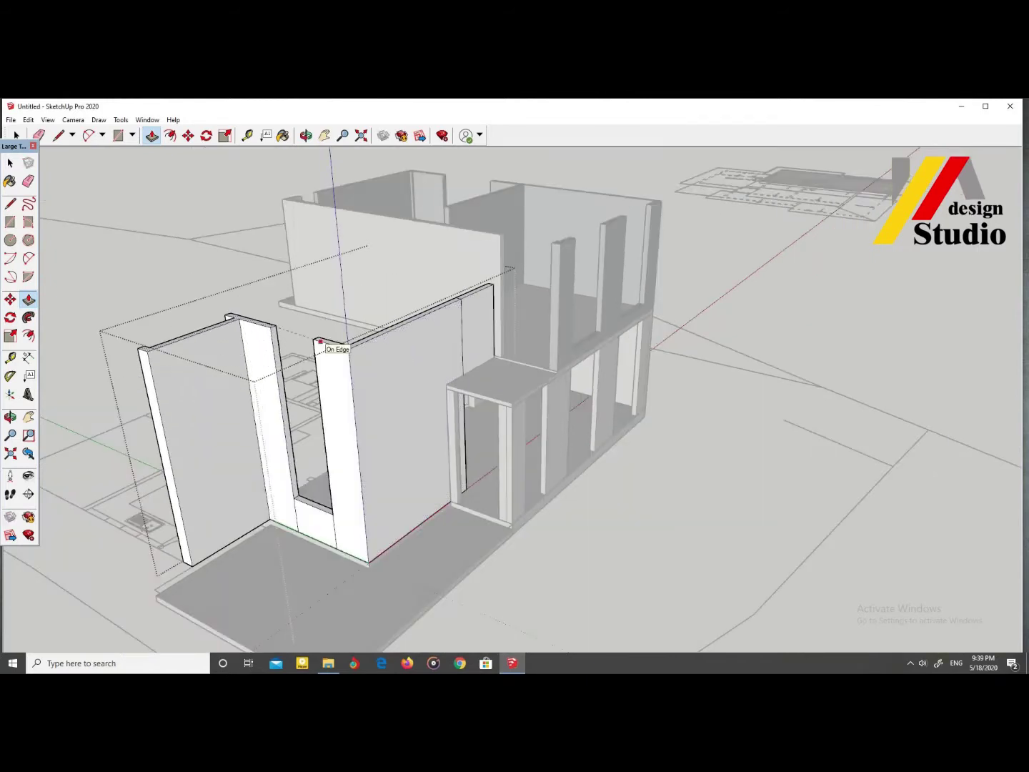
{"action": "scroll", "coordinate": [320, 341], "scroll_direction": "up", "scroll_amount": 3}
{"action": "scroll", "coordinate": [336, 415], "scroll_direction": "up", "scroll_amount": 5}
{"action": "key", "text": "l"}
{"action": "scroll", "coordinate": [356, 492], "scroll_direction": "up", "scroll_amount": 2}
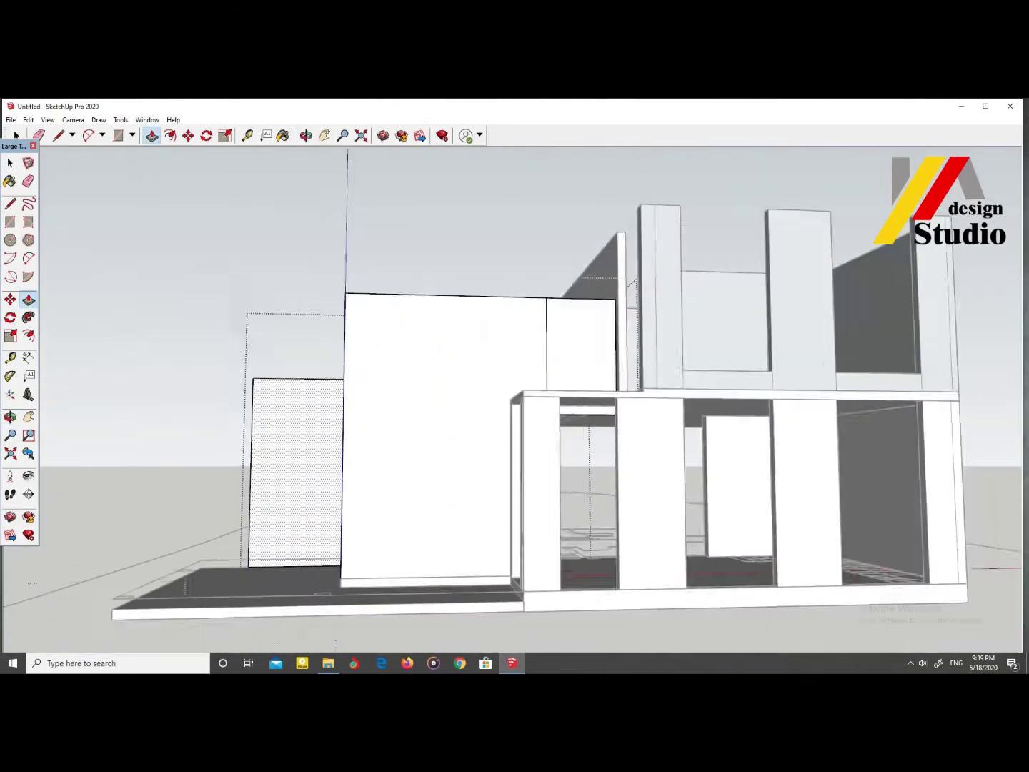
{"action": "key", "text": "space"}
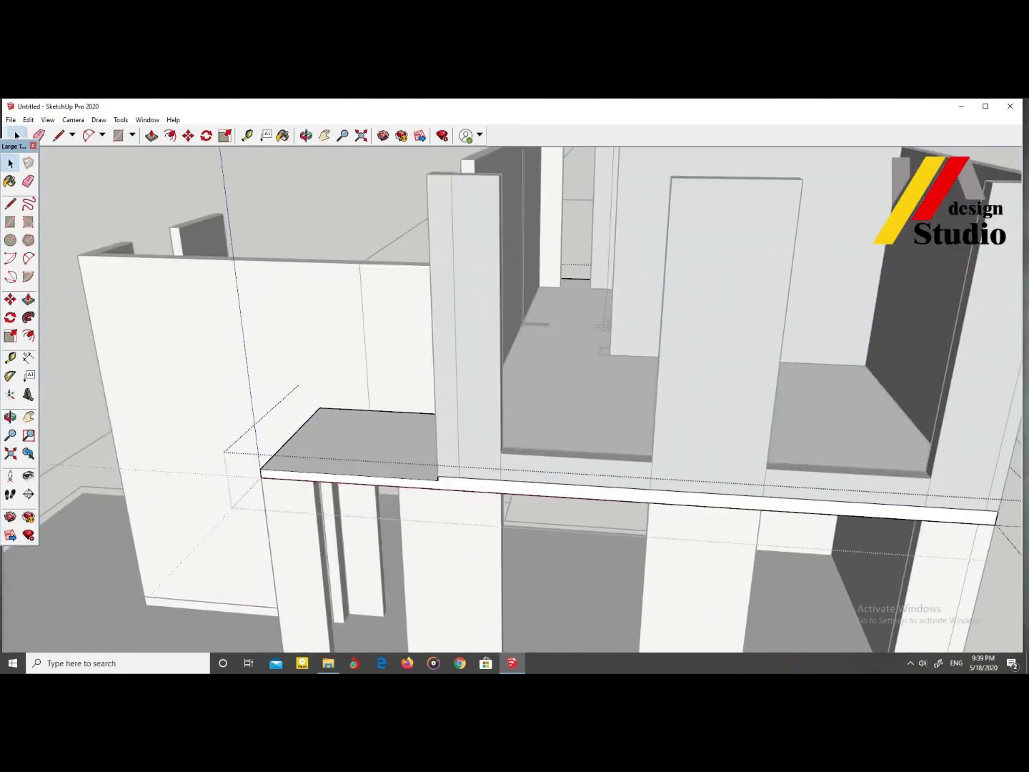
Step: Push/Pull the main hall's roof slab sideways to meet the front room's tall wall
{"action": "middle_click_drag", "start_coordinate": [437, 479], "coordinate": [273, 466]}
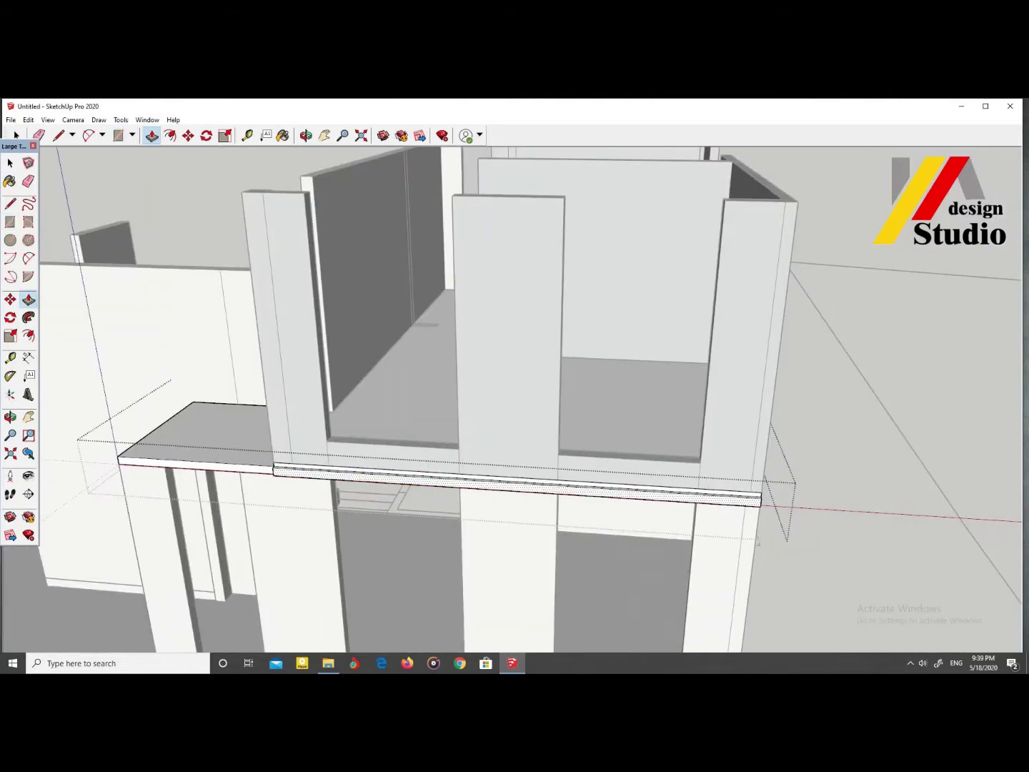
{"action": "mouse_move", "coordinate": [757, 544]}
{"action": "middle_mouse_down"}
{"action": "mouse_move", "coordinate": [344, 556]}
{"action": "mouse_move", "coordinate": [356, 611]}
{"action": "middle_mouse_up"}
{"action": "left_click_drag", "start_coordinate": [357, 611], "coordinate": [352, 411]}
{"action": "key", "text": "p"}
{"action": "scroll", "coordinate": [351, 410], "scroll_direction": "up", "scroll_amount": 5}
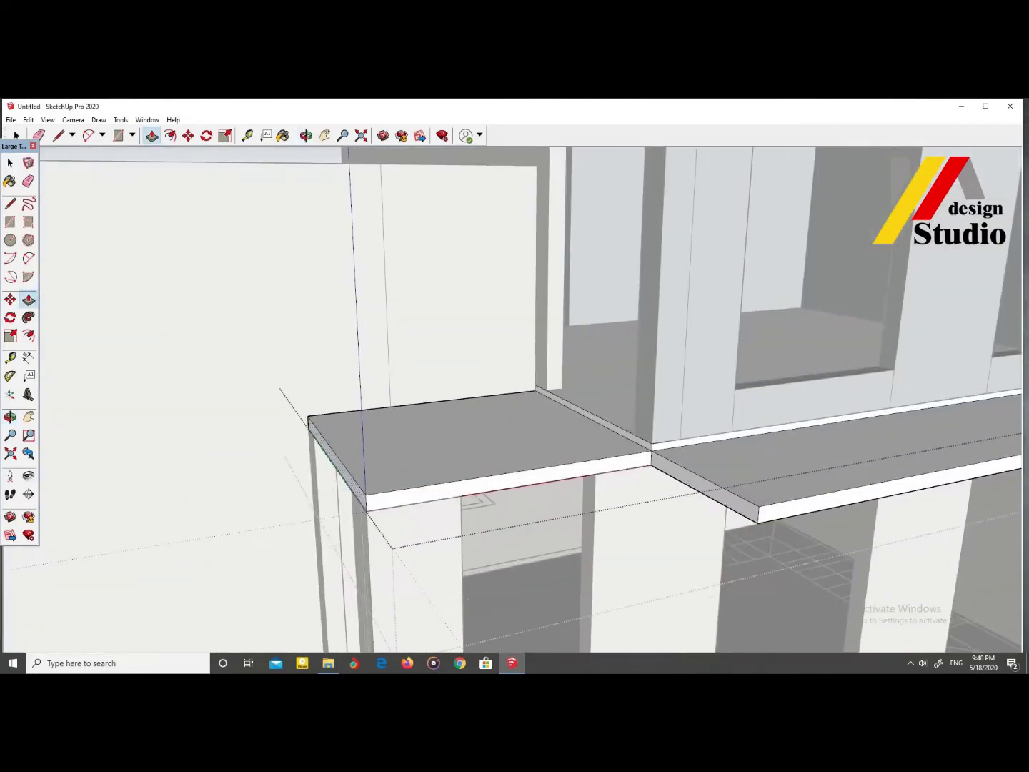
{"action": "scroll", "coordinate": [477, 502], "scroll_direction": "down", "scroll_amount": 4}
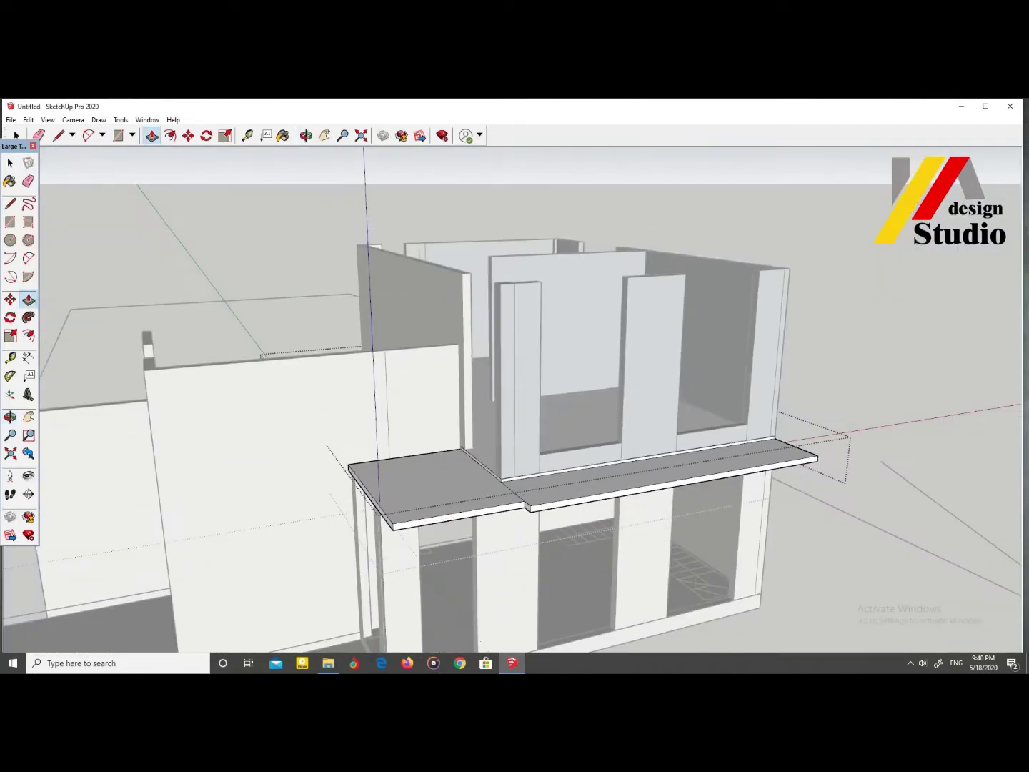
{"action": "scroll", "coordinate": [501, 476], "scroll_direction": "down", "scroll_amount": 5}
{"action": "mouse_move", "coordinate": [502, 476]}
{"action": "middle_mouse_down"}
{"action": "mouse_move", "coordinate": [511, 450]}
{"action": "mouse_move", "coordinate": [500, 401]}
{"action": "middle_mouse_up"}
{"action": "scroll", "coordinate": [514, 444], "scroll_direction": "up", "scroll_amount": 2}
Step: Mark Tape Measure guide offsets for the L-shaped border along the porch roof slab edges
{"action": "scroll", "coordinate": [500, 401], "scroll_direction": "up", "scroll_amount": 6}
{"action": "key", "text": "space"}
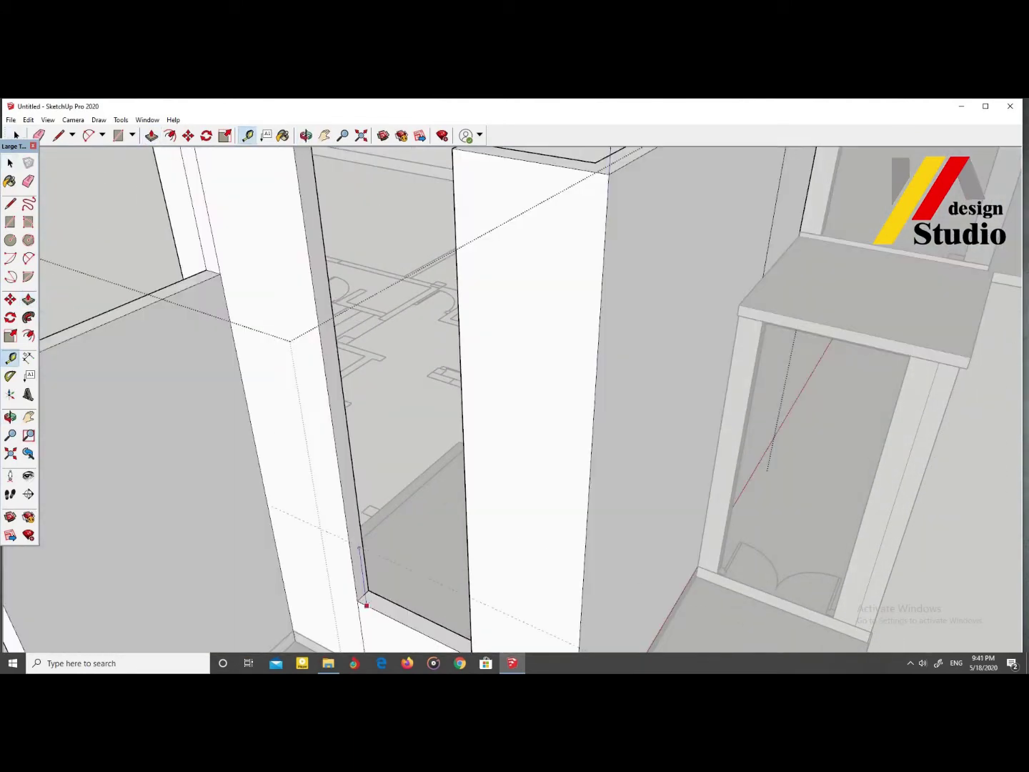
{"action": "scroll", "coordinate": [328, 492], "scroll_direction": "up", "scroll_amount": 3}
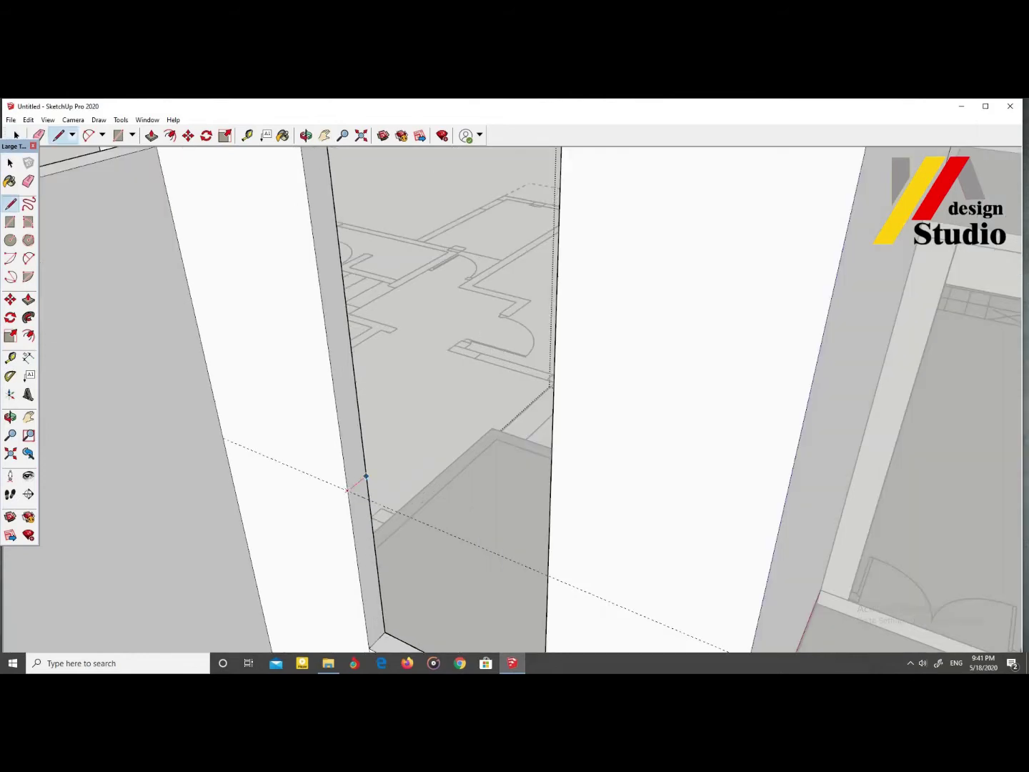
{"action": "scroll", "coordinate": [347, 490], "scroll_direction": "down", "scroll_amount": 10}
{"action": "middle_click_drag", "start_coordinate": [348, 490], "coordinate": [366, 551]}
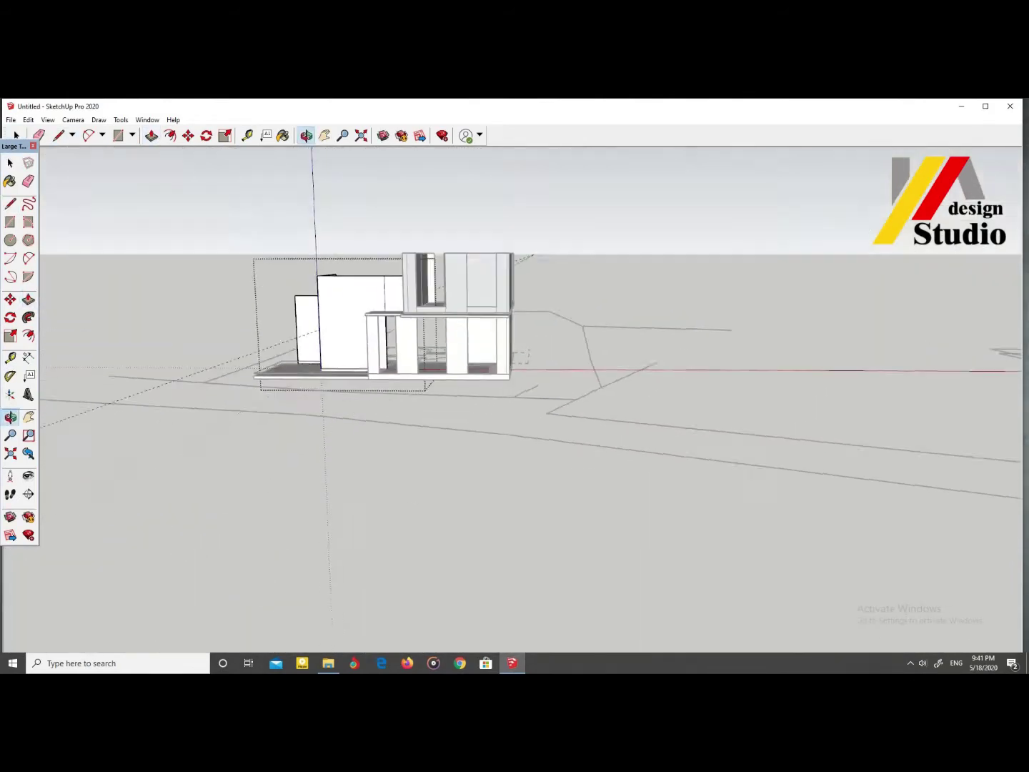
{"action": "scroll", "coordinate": [366, 550], "scroll_direction": "up", "scroll_amount": 8}
{"action": "key", "text": "space"}
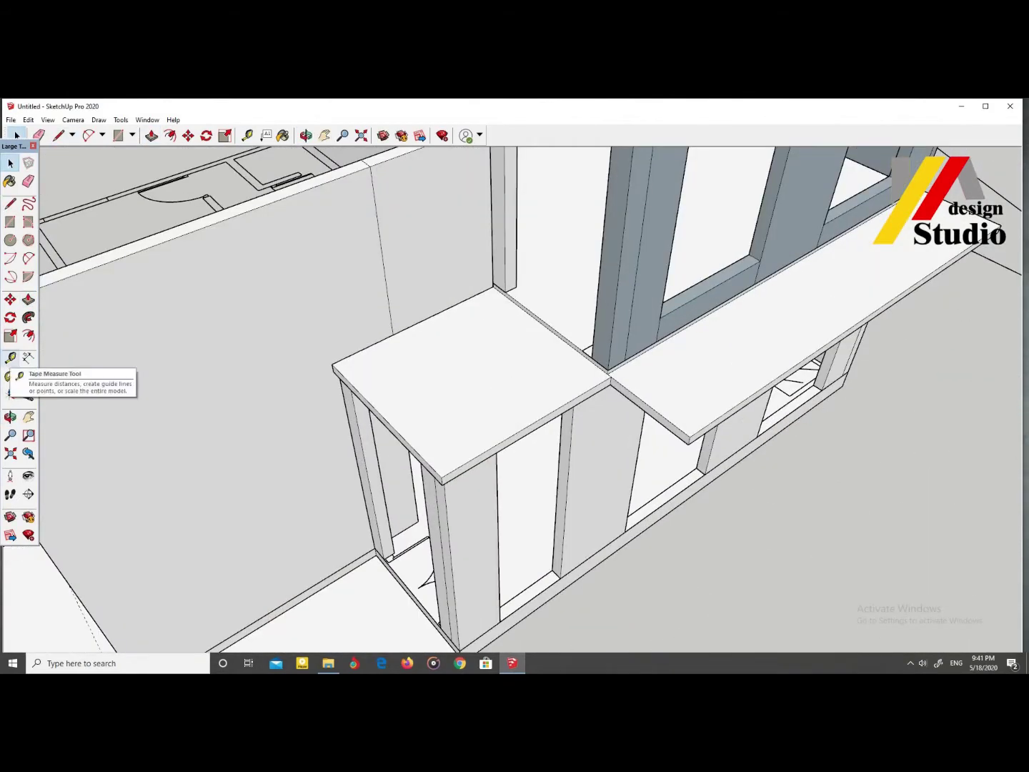
{"action": "left_click", "coordinate": [9, 356]}
{"action": "scroll", "coordinate": [351, 402], "scroll_direction": "up", "scroll_amount": 2}
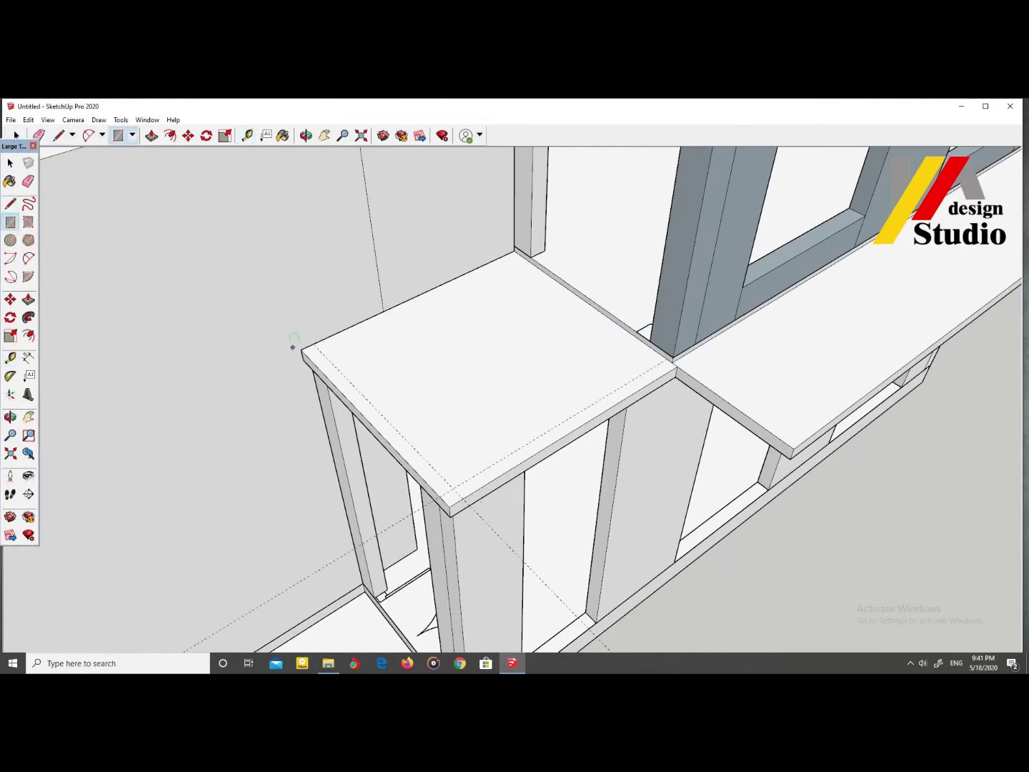
{"action": "scroll", "coordinate": [449, 505], "scroll_direction": "up", "scroll_amount": 2}
{"action": "key", "text": "space"}
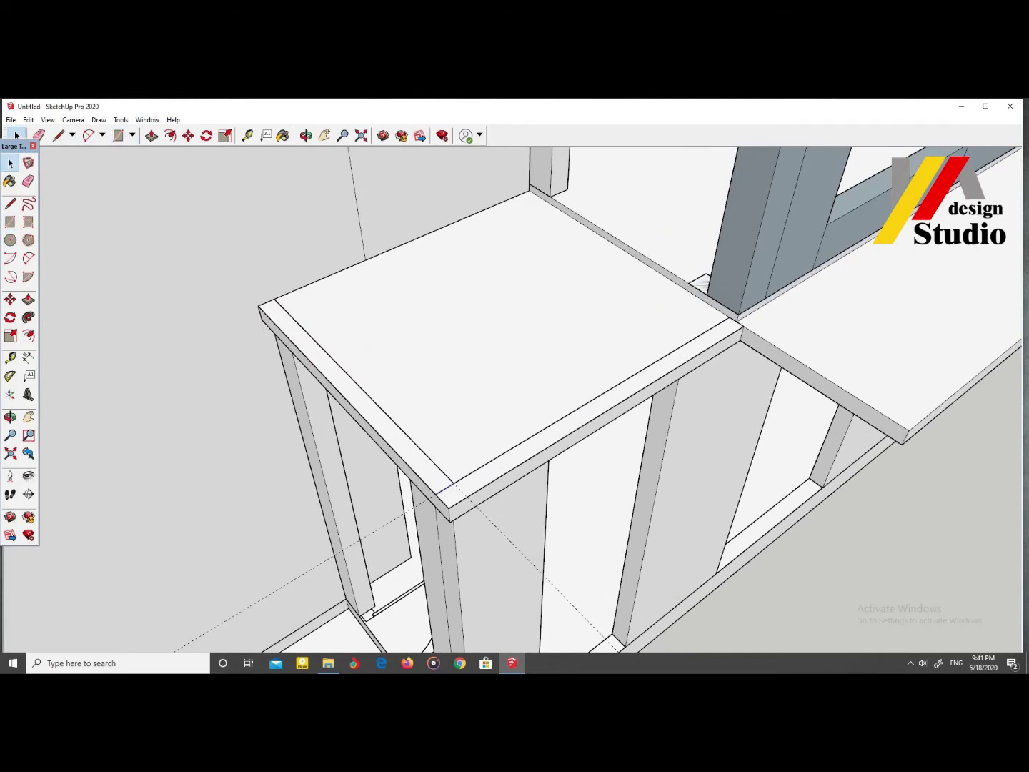
Step: Group the L-shaped border and Push/Pull it up into a low parapet
{"action": "right_click", "coordinate": [429, 469]}
{"action": "left_click", "coordinate": [474, 550]}
{"action": "left_click", "coordinate": [525, 486]}
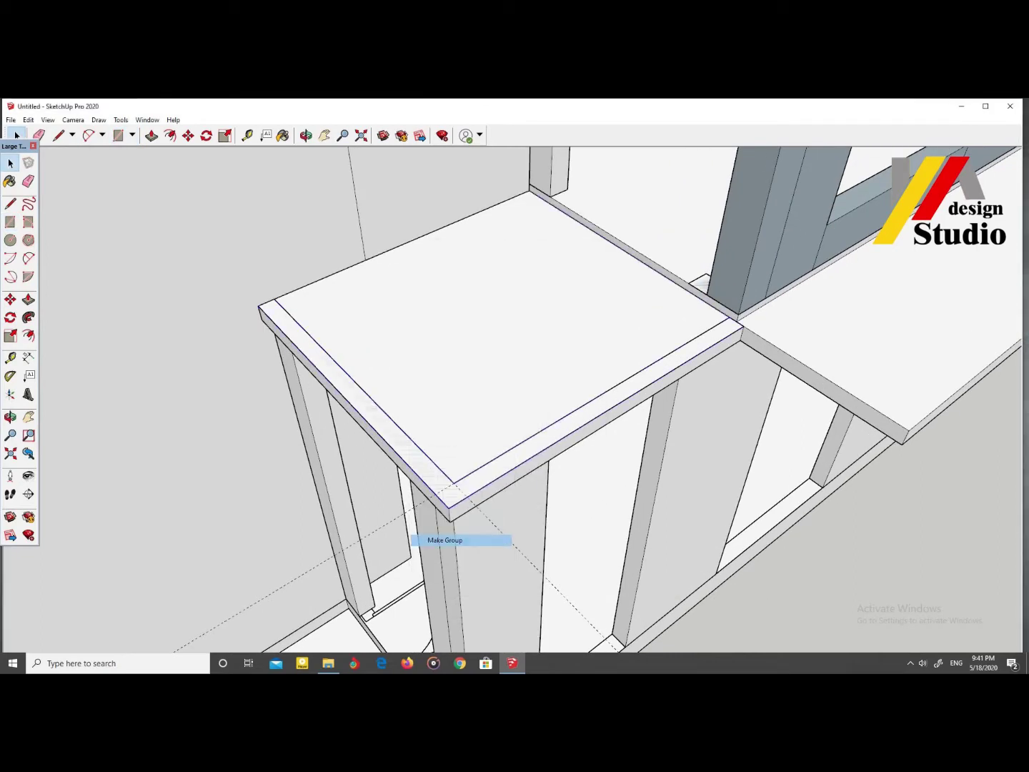
{"action": "double_click", "coordinate": [435, 500]}
{"action": "key", "text": "p"}
{"action": "scroll", "coordinate": [515, 400], "scroll_direction": "down", "scroll_amount": 3}
{"action": "middle_click_drag", "start_coordinate": [514, 401], "coordinate": [544, 343]}
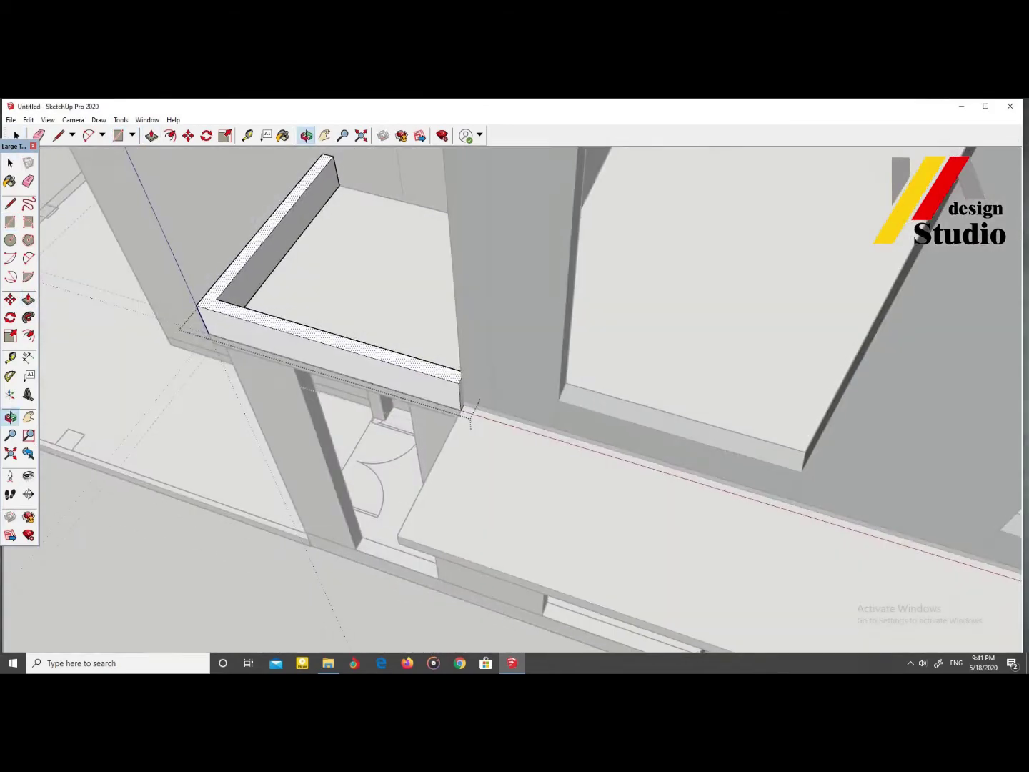
{"action": "scroll", "coordinate": [514, 400], "scroll_direction": "up", "scroll_amount": 3}
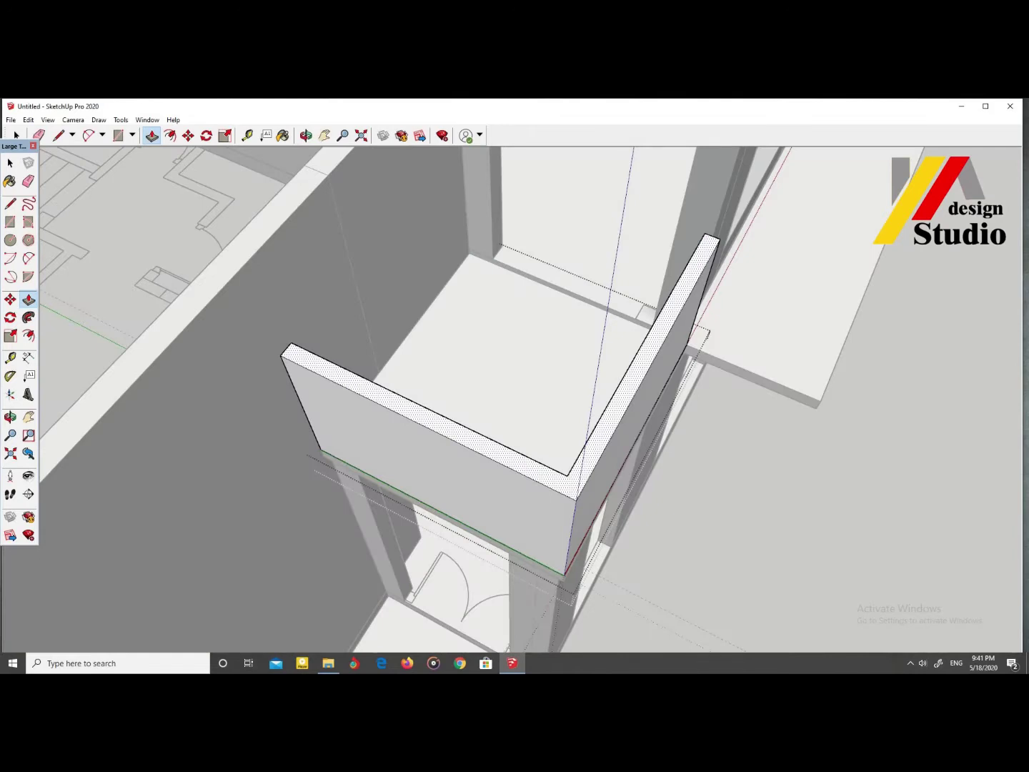
{"action": "scroll", "coordinate": [572, 428], "scroll_direction": "down", "scroll_amount": 5}
{"action": "middle_click_drag", "start_coordinate": [571, 429], "coordinate": [632, 398]}
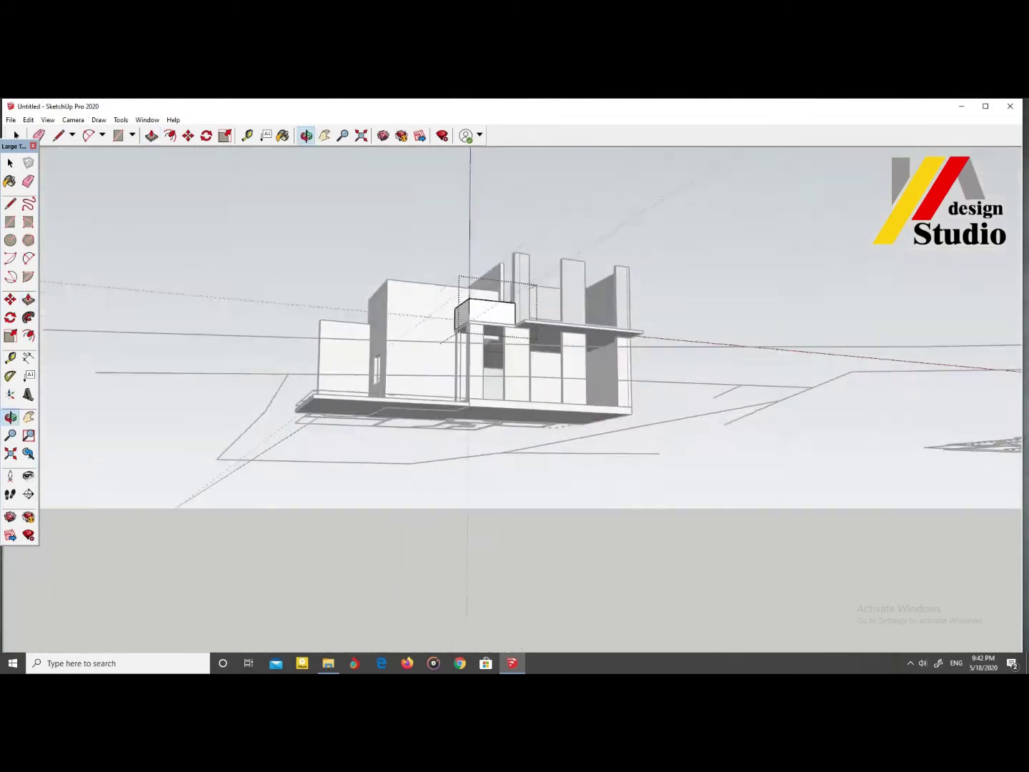
{"action": "scroll", "coordinate": [633, 398], "scroll_direction": "up", "scroll_amount": 1}
{"action": "scroll", "coordinate": [633, 398], "scroll_direction": "up", "scroll_amount": 3}
{"action": "scroll", "coordinate": [632, 398], "scroll_direction": "up", "scroll_amount": 3}
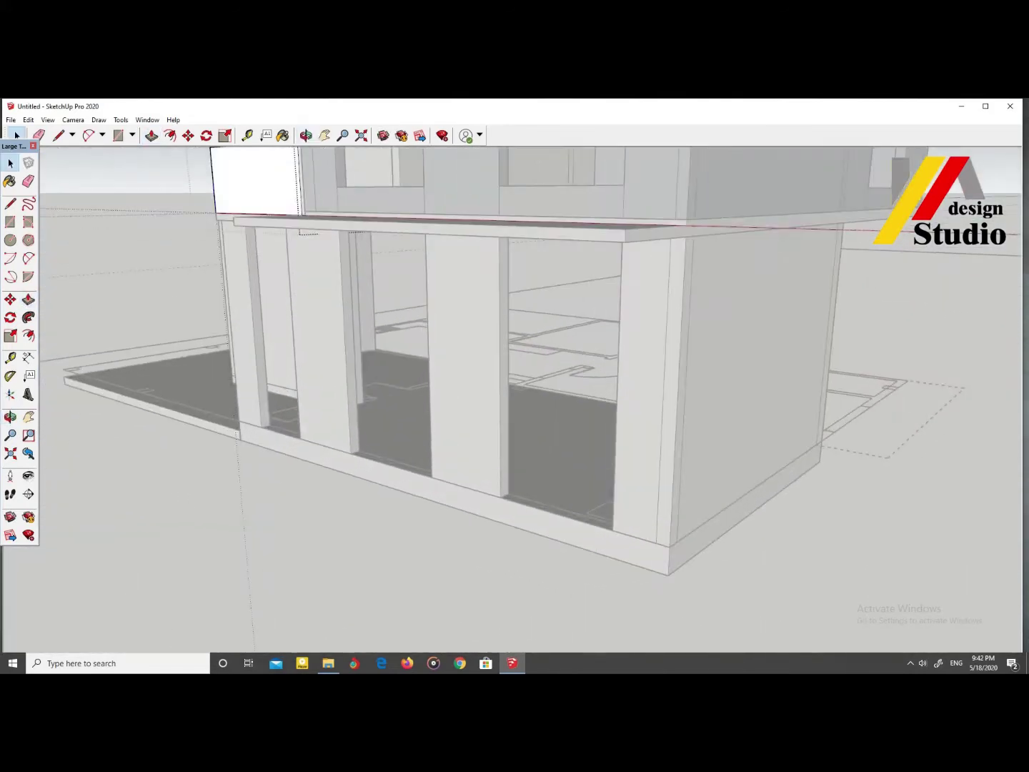
{"action": "scroll", "coordinate": [499, 428], "scroll_direction": "up", "scroll_amount": 2}
{"action": "key", "text": "t"}
{"action": "scroll", "coordinate": [322, 460], "scroll_direction": "up", "scroll_amount": 2}
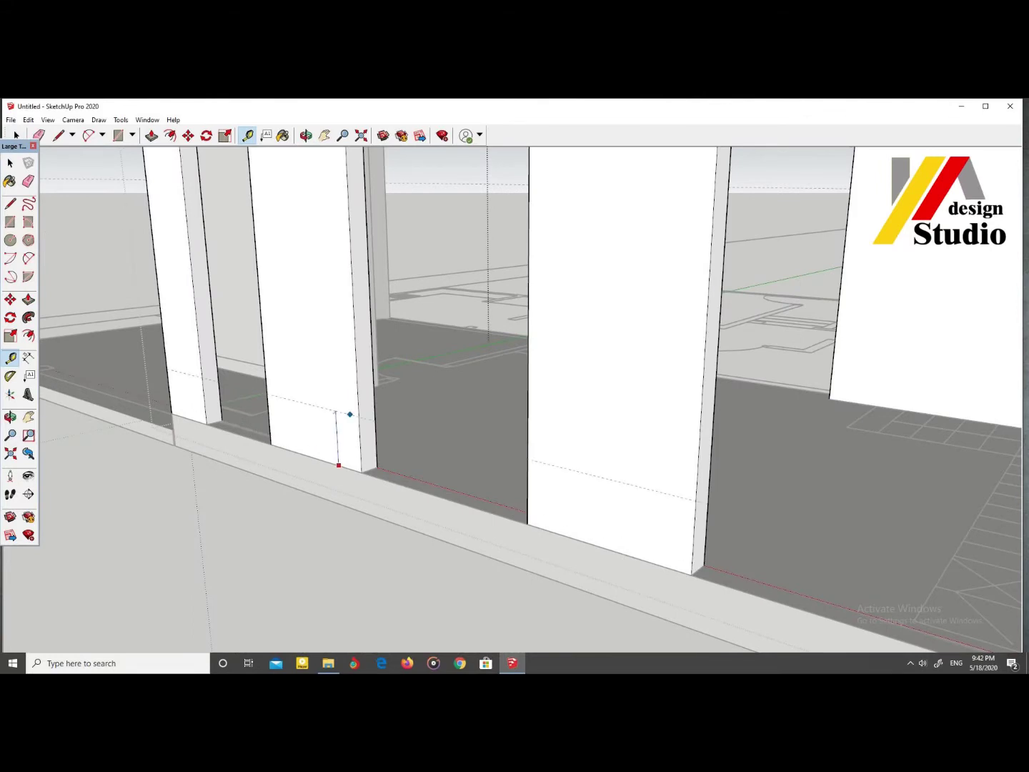
{"action": "scroll", "coordinate": [346, 443], "scroll_direction": "up", "scroll_amount": 2}
{"action": "scroll", "coordinate": [344, 458], "scroll_direction": "up", "scroll_amount": 2}
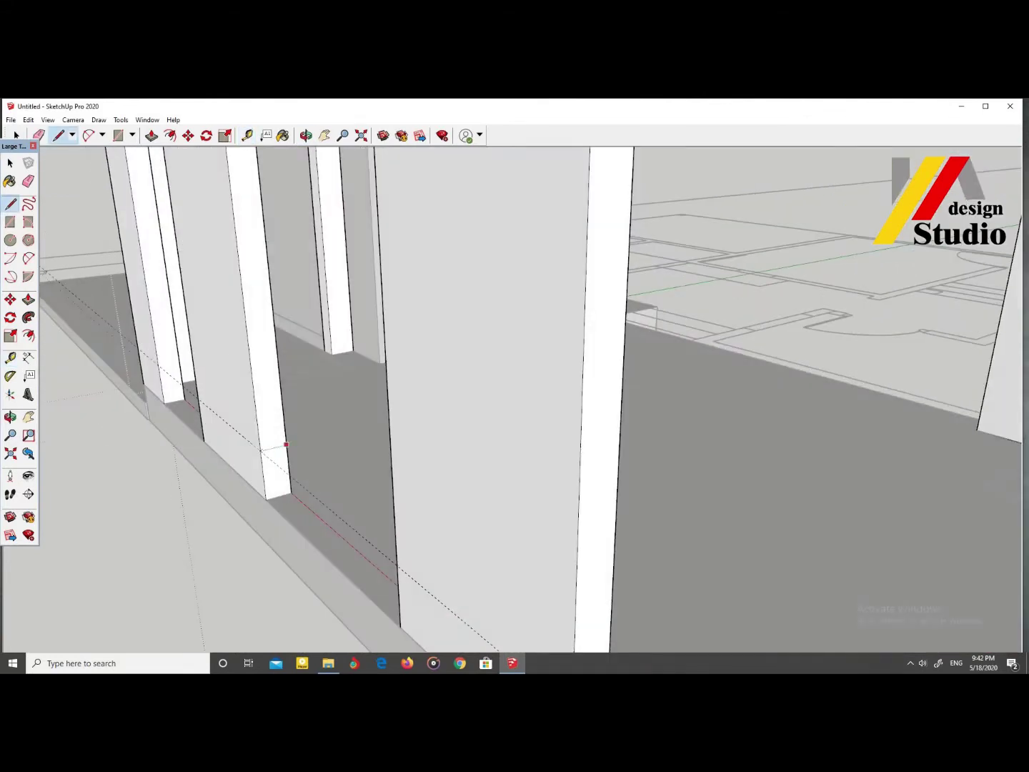
{"action": "mouse_move", "coordinate": [286, 444]}
{"action": "middle_mouse_down"}
{"action": "mouse_move", "coordinate": [447, 573]}
{"action": "mouse_move", "coordinate": [500, 429]}
{"action": "mouse_move", "coordinate": [500, 371]}
{"action": "middle_mouse_up"}
{"action": "scroll", "coordinate": [515, 400], "scroll_direction": "down", "scroll_amount": 5}
{"action": "scroll", "coordinate": [514, 401], "scroll_direction": "up", "scroll_amount": 3}
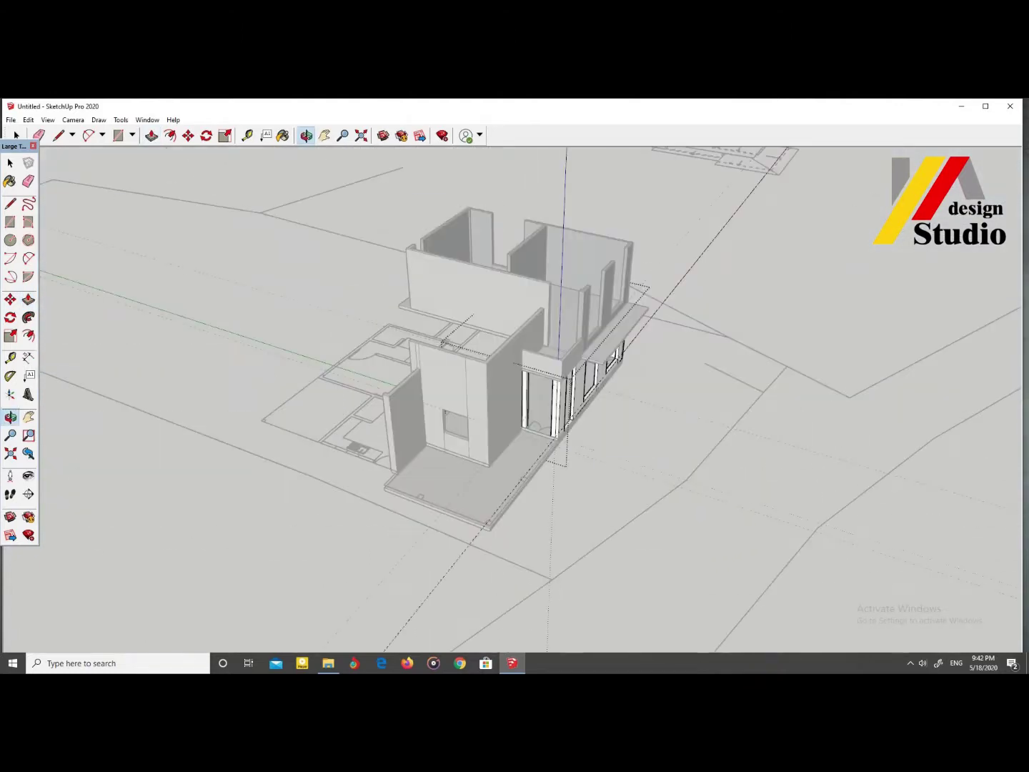
{"action": "key", "text": "space"}
{"action": "scroll", "coordinate": [465, 393], "scroll_direction": "up", "scroll_amount": 3}
{"action": "scroll", "coordinate": [465, 394], "scroll_direction": "up", "scroll_amount": 2}
{"action": "scroll", "coordinate": [464, 393], "scroll_direction": "up", "scroll_amount": 1}
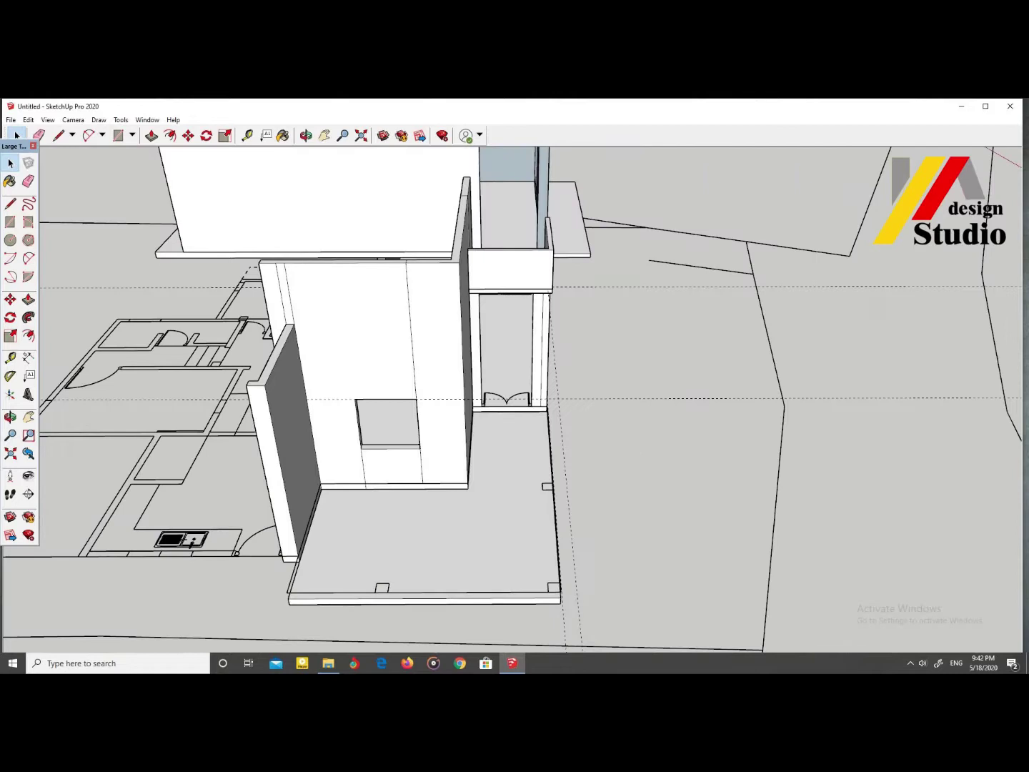
{"action": "scroll", "coordinate": [515, 400], "scroll_direction": "down", "scroll_amount": 5}
{"action": "mouse_move", "coordinate": [515, 401]}
{"action": "middle_mouse_down"}
{"action": "mouse_move", "coordinate": [514, 356]}
{"action": "mouse_move", "coordinate": [443, 315]}
{"action": "middle_mouse_up"}
{"action": "scroll", "coordinate": [515, 400], "scroll_direction": "up", "scroll_amount": 5}
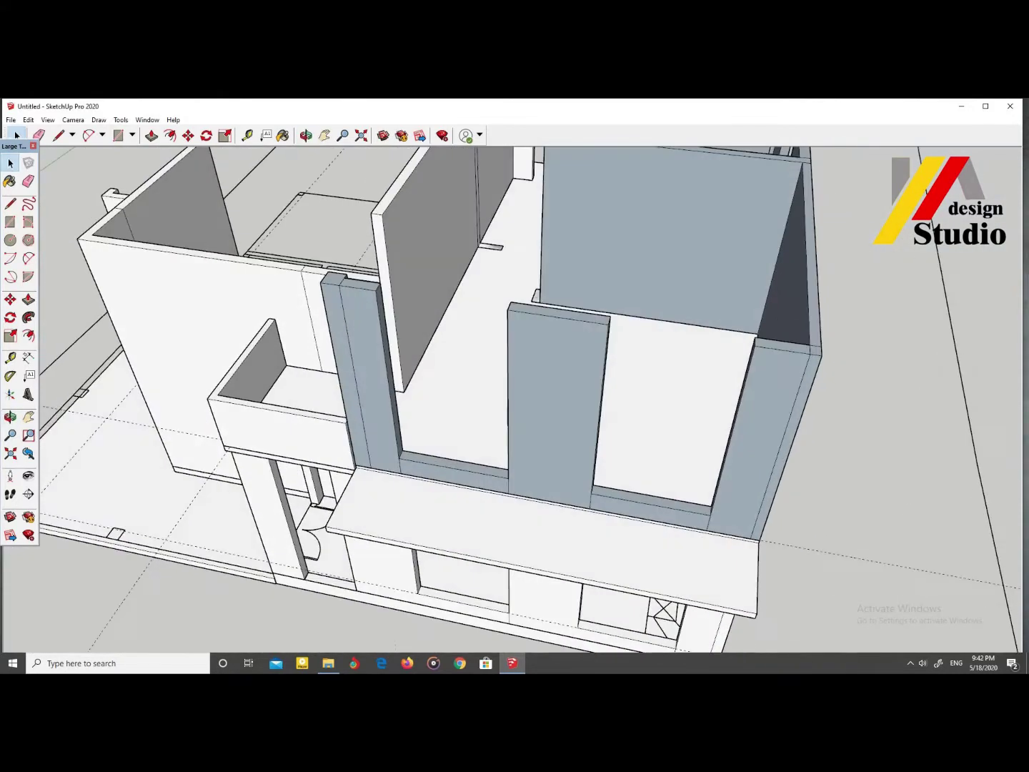
{"action": "key", "text": "t"}
{"action": "scroll", "coordinate": [440, 481], "scroll_direction": "up", "scroll_amount": 4}
{"action": "scroll", "coordinate": [431, 380], "scroll_direction": "down", "scroll_amount": 5}
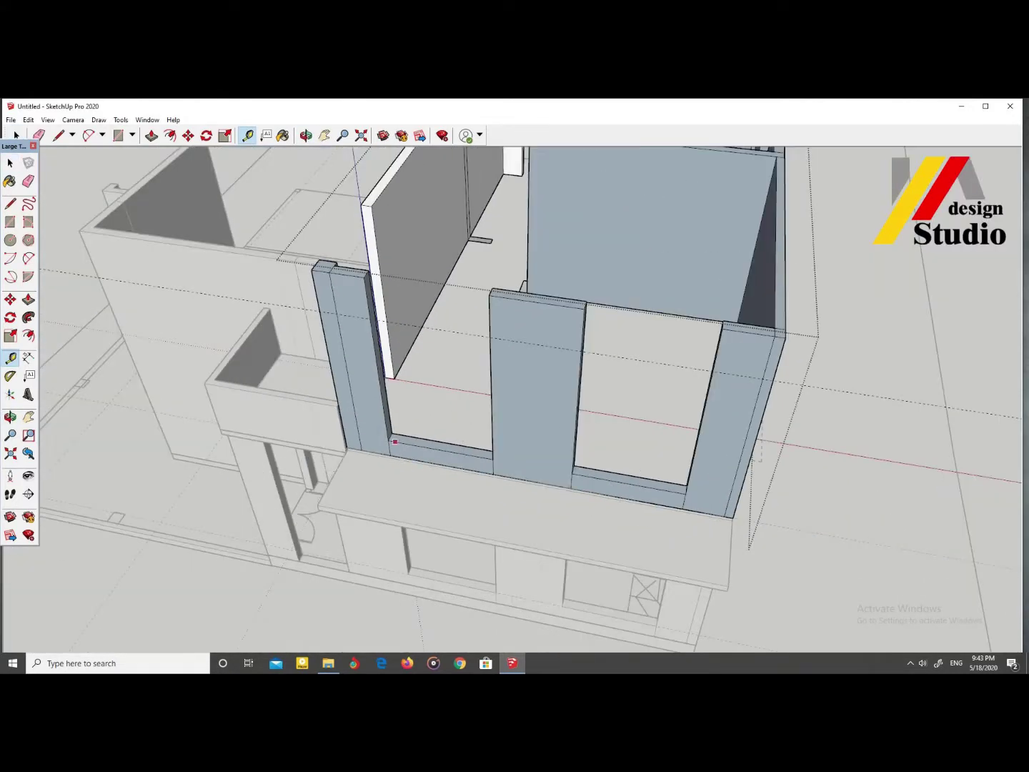
{"action": "middle_click_drag", "start_coordinate": [433, 380], "coordinate": [357, 343]}
{"action": "scroll", "coordinate": [324, 319], "scroll_direction": "up", "scroll_amount": 5}
{"action": "key", "text": "l"}
{"action": "scroll", "coordinate": [324, 319], "scroll_direction": "down", "scroll_amount": 5}
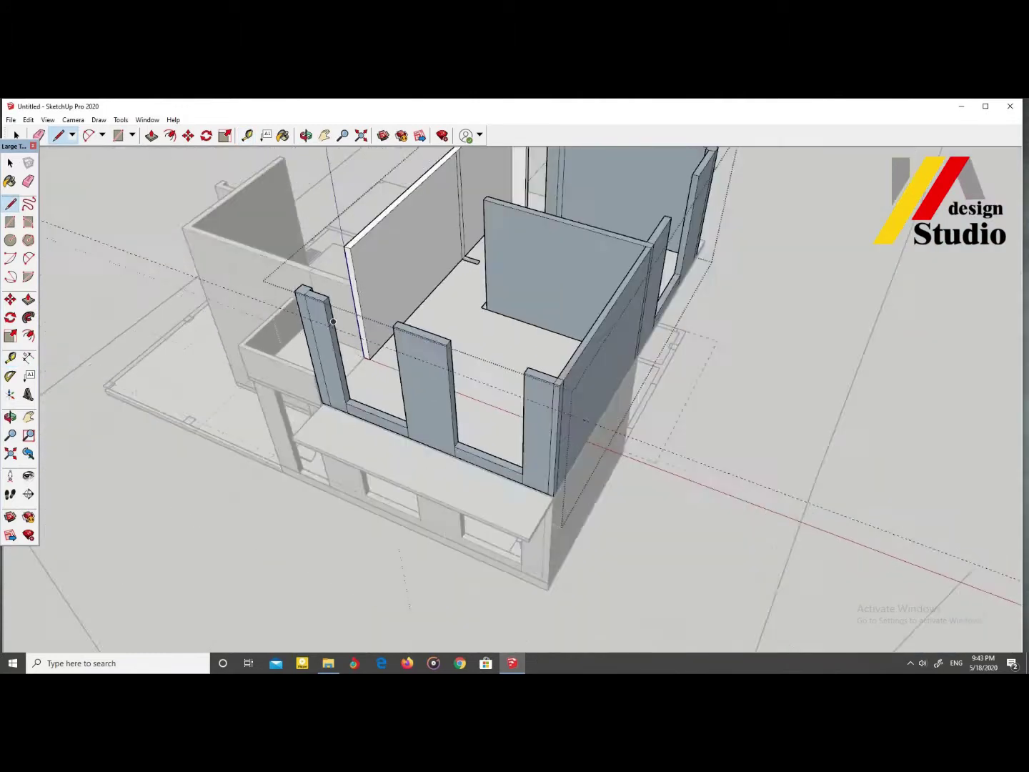
{"action": "scroll", "coordinate": [428, 356], "scroll_direction": "up", "scroll_amount": 4}
{"action": "scroll", "coordinate": [345, 293], "scroll_direction": "down", "scroll_amount": 2}
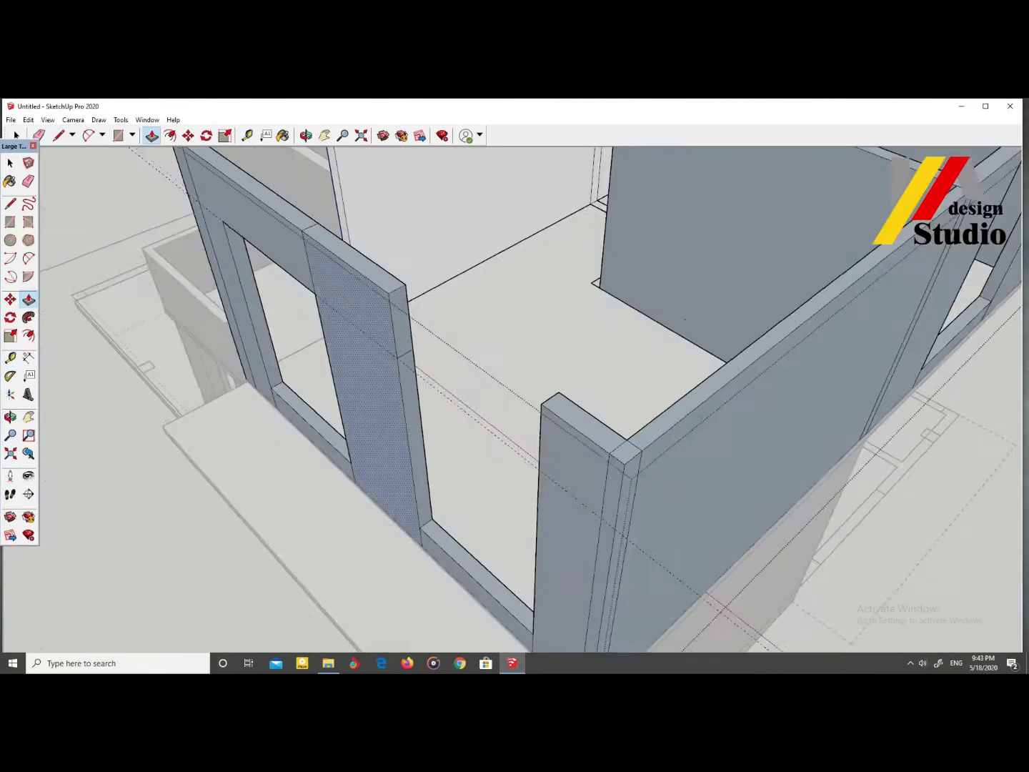
{"action": "middle_click_drag", "start_coordinate": [344, 292], "coordinate": [428, 322]}
{"action": "scroll", "coordinate": [429, 321], "scroll_direction": "down", "scroll_amount": 5}
{"action": "mouse_move", "coordinate": [471, 378]}
{"action": "left_mouse_down"}
{"action": "mouse_move", "coordinate": [472, 343]}
{"action": "mouse_move", "coordinate": [500, 400]}
{"action": "left_mouse_up"}
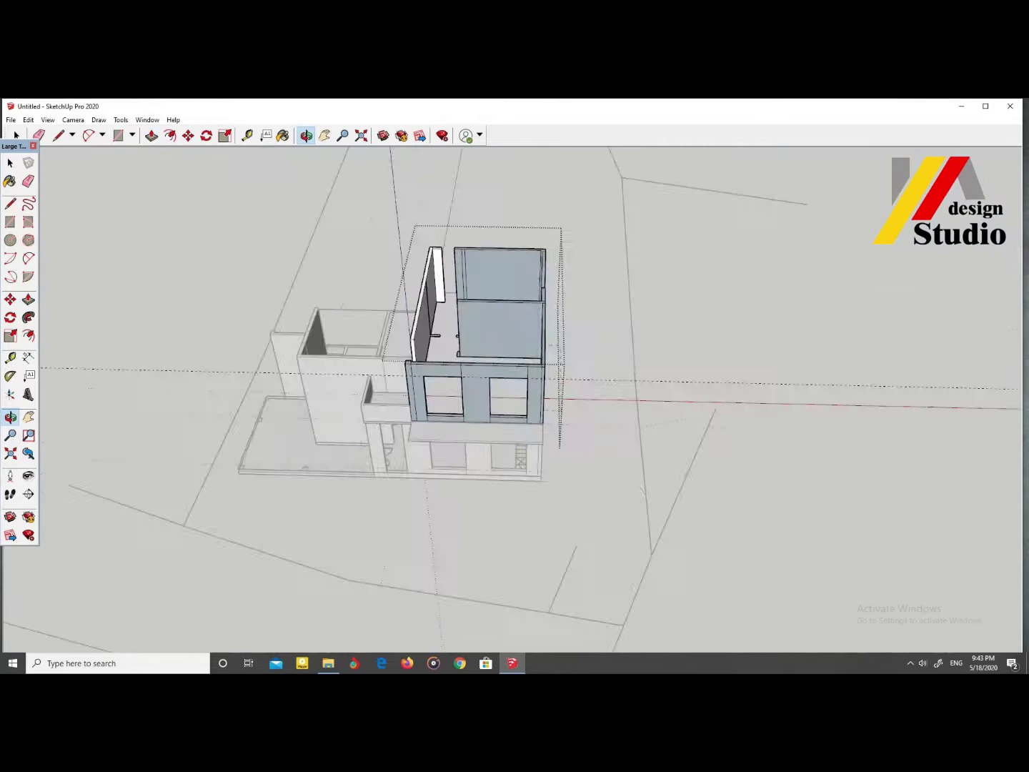
{"action": "scroll", "coordinate": [472, 343], "scroll_direction": "up", "scroll_amount": 4}
{"action": "mouse_move", "coordinate": [471, 344]}
{"action": "left_mouse_down"}
{"action": "mouse_move", "coordinate": [472, 307]}
{"action": "mouse_move", "coordinate": [543, 357]}
{"action": "mouse_move", "coordinate": [614, 343]}
{"action": "mouse_move", "coordinate": [643, 372]}
{"action": "left_mouse_up"}
{"action": "scroll", "coordinate": [471, 401], "scroll_direction": "down", "scroll_amount": 2}
{"action": "mouse_move", "coordinate": [500, 429]}
{"action": "left_mouse_down"}
{"action": "mouse_move", "coordinate": [514, 429]}
{"action": "mouse_move", "coordinate": [528, 500]}
{"action": "mouse_move", "coordinate": [543, 465]}
{"action": "mouse_move", "coordinate": [514, 400]}
{"action": "left_mouse_up"}
{"action": "mouse_move", "coordinate": [396, 404]}
{"action": "left_mouse_down"}
{"action": "mouse_move", "coordinate": [428, 371]}
{"action": "mouse_move", "coordinate": [457, 315]}
{"action": "left_mouse_up"}
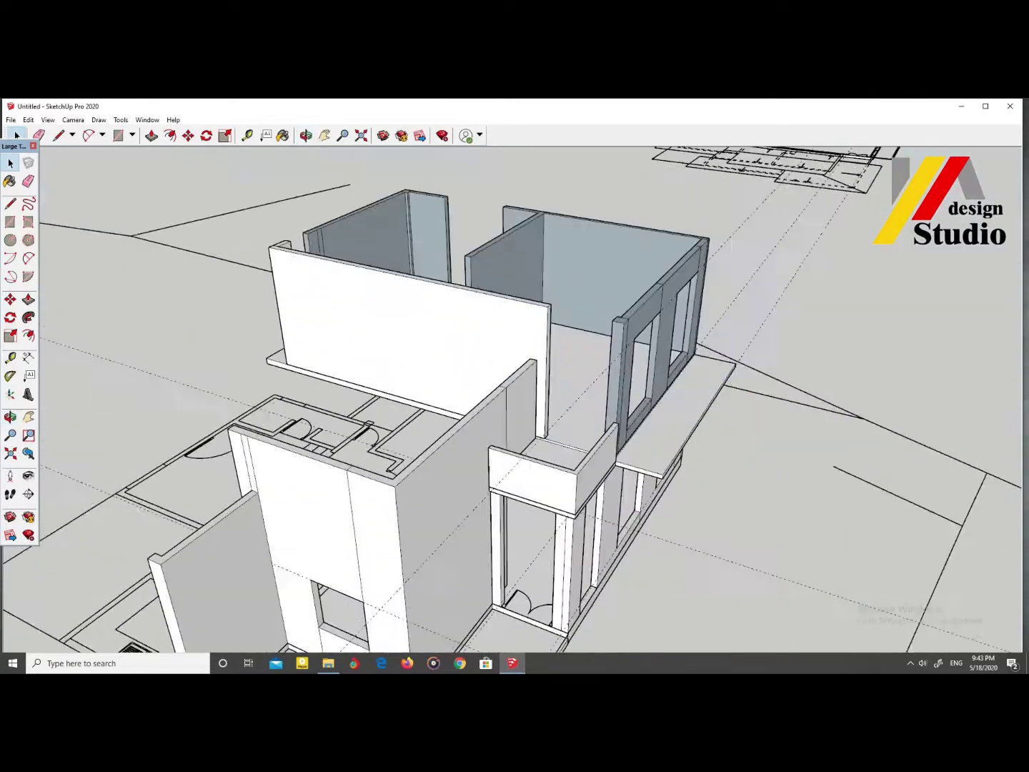
{"action": "scroll", "coordinate": [458, 315], "scroll_direction": "up", "scroll_amount": 3}
{"action": "key", "text": "space"}
{"action": "scroll", "coordinate": [325, 428], "scroll_direction": "up", "scroll_amount": 1}
{"action": "key", "text": "Escape"}
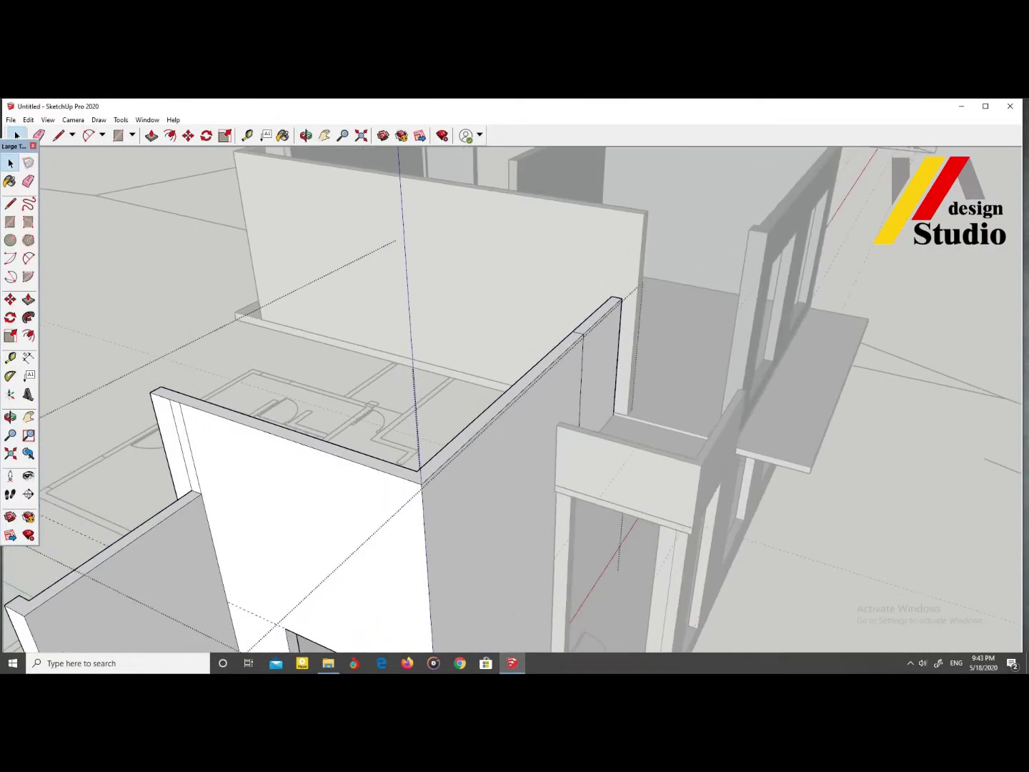
{"action": "middle_click_drag", "start_coordinate": [347, 399], "coordinate": [310, 364]}
{"action": "scroll", "coordinate": [310, 364], "scroll_direction": "down", "scroll_amount": 3}
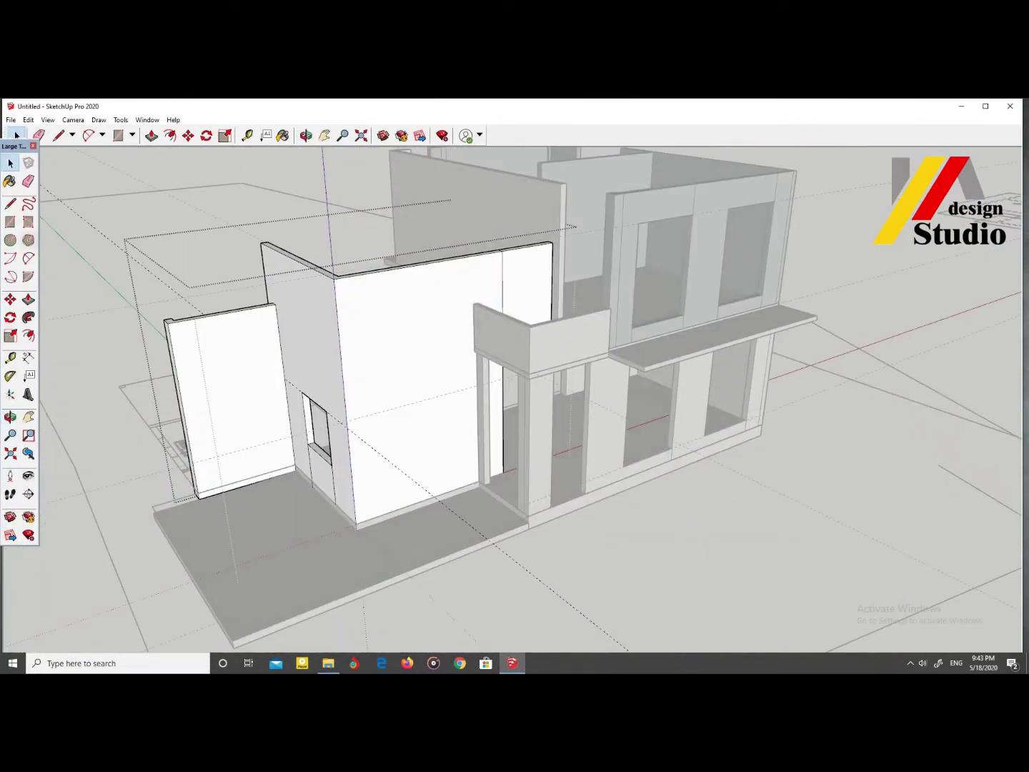
{"action": "key", "text": "l"}
{"action": "scroll", "coordinate": [310, 364], "scroll_direction": "up", "scroll_amount": 3}
{"action": "scroll", "coordinate": [322, 350], "scroll_direction": "up", "scroll_amount": 1}
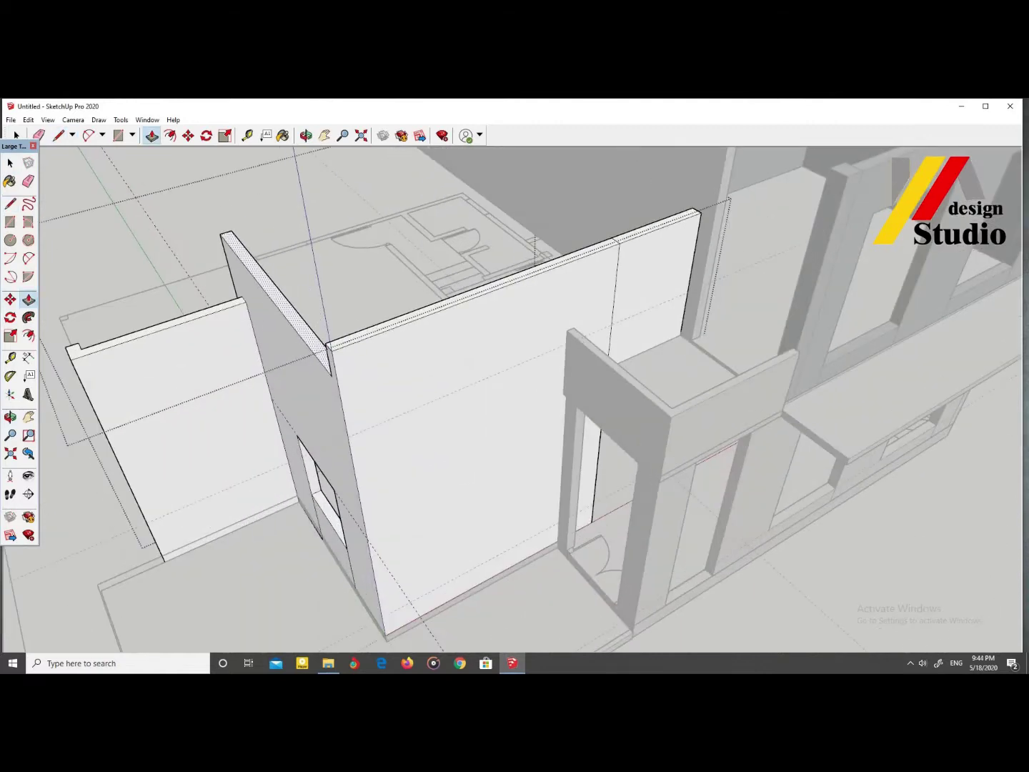
{"action": "scroll", "coordinate": [324, 350], "scroll_direction": "down", "scroll_amount": 5}
{"action": "middle_click_drag", "start_coordinate": [325, 350], "coordinate": [306, 358]}
{"action": "mouse_move", "coordinate": [515, 401]}
{"action": "middle_mouse_down"}
{"action": "mouse_move", "coordinate": [543, 337]}
{"action": "mouse_move", "coordinate": [528, 372]}
{"action": "middle_mouse_up"}
{"action": "key", "text": "space"}
{"action": "scroll", "coordinate": [515, 400], "scroll_direction": "up", "scroll_amount": 5}
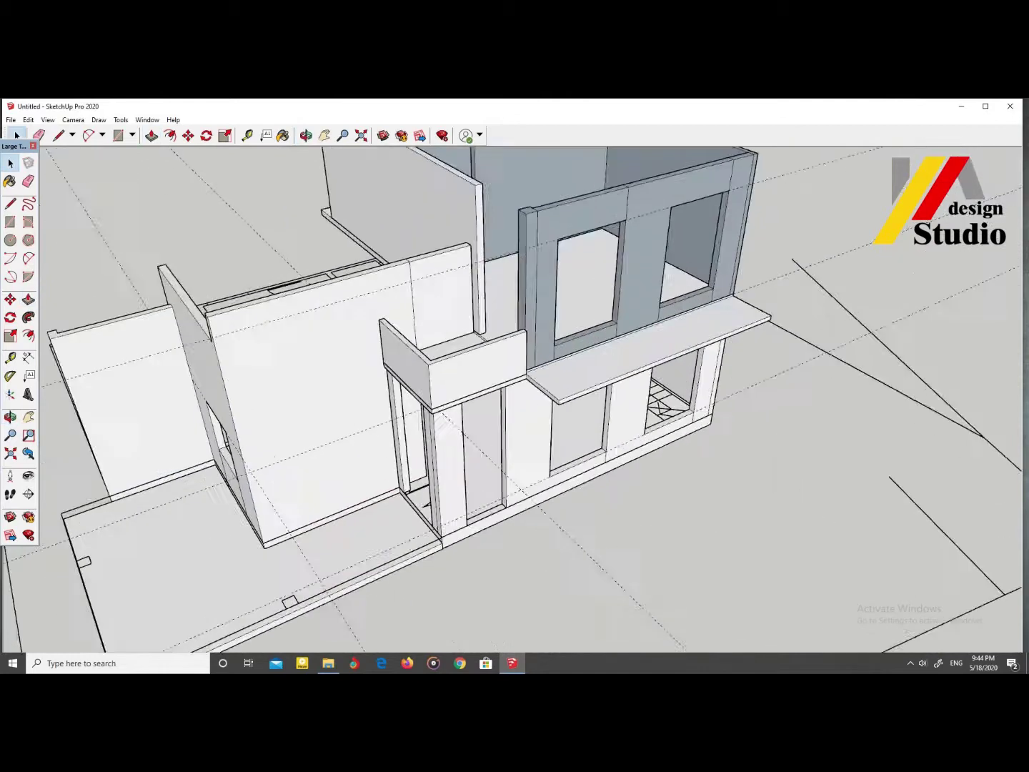
{"action": "middle_click_drag", "start_coordinate": [386, 564], "coordinate": [386, 522]}
Step: Measure the entrance column and draw a header above the ground-floor side doorway
{"action": "scroll", "coordinate": [386, 522], "scroll_direction": "up", "scroll_amount": 2}
{"action": "key", "text": "t"}
{"action": "scroll", "coordinate": [386, 522], "scroll_direction": "up", "scroll_amount": 2}
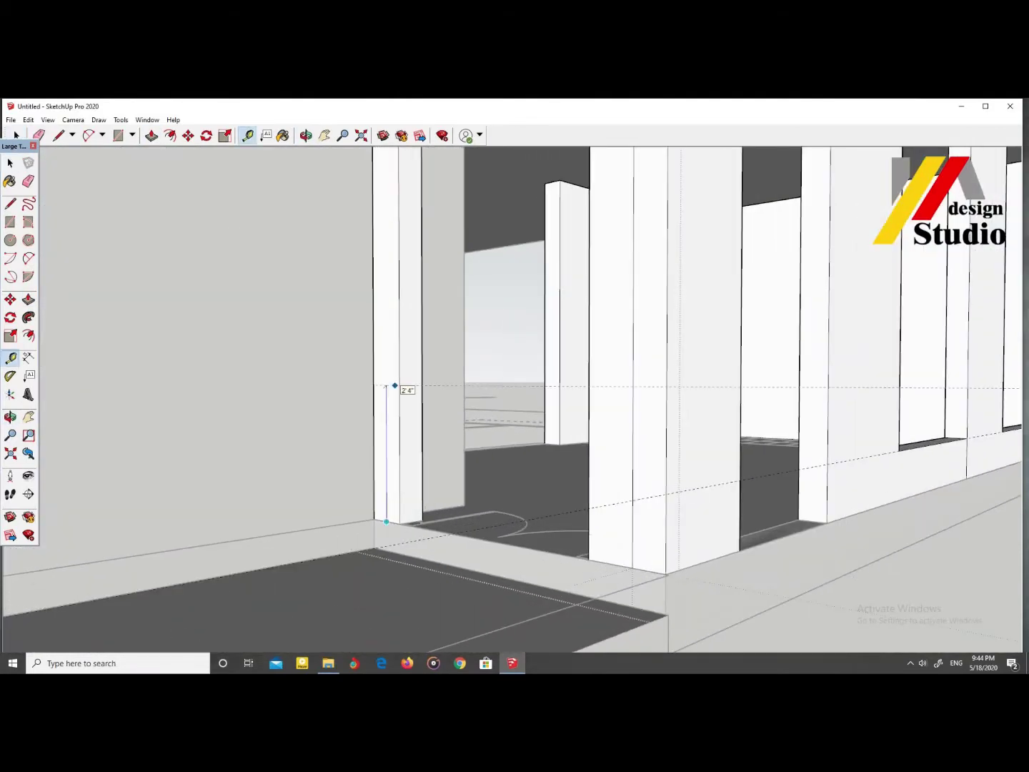
{"action": "scroll", "coordinate": [392, 448], "scroll_direction": "down", "scroll_amount": 5}
{"action": "scroll", "coordinate": [421, 392], "scroll_direction": "up", "scroll_amount": 3}
{"action": "key", "text": "l"}
{"action": "scroll", "coordinate": [443, 345], "scroll_direction": "up", "scroll_amount": 3}
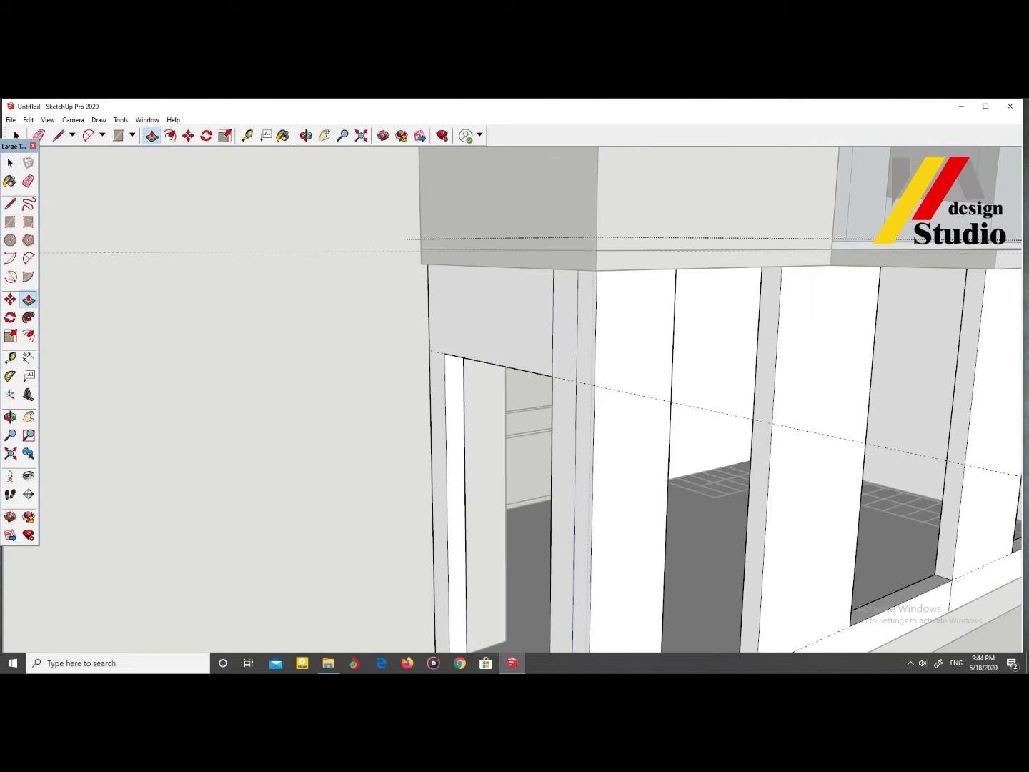
{"action": "middle_click_drag", "start_coordinate": [514, 400], "coordinate": [515, 457]}
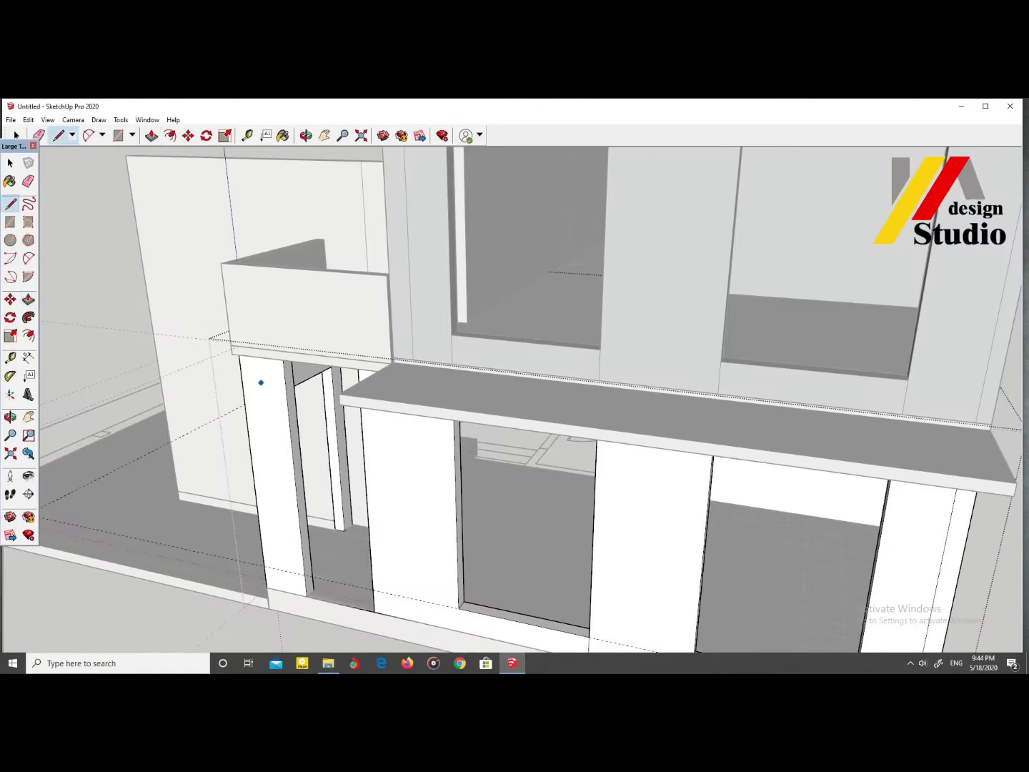
{"action": "scroll", "coordinate": [261, 383], "scroll_direction": "up", "scroll_amount": 1}
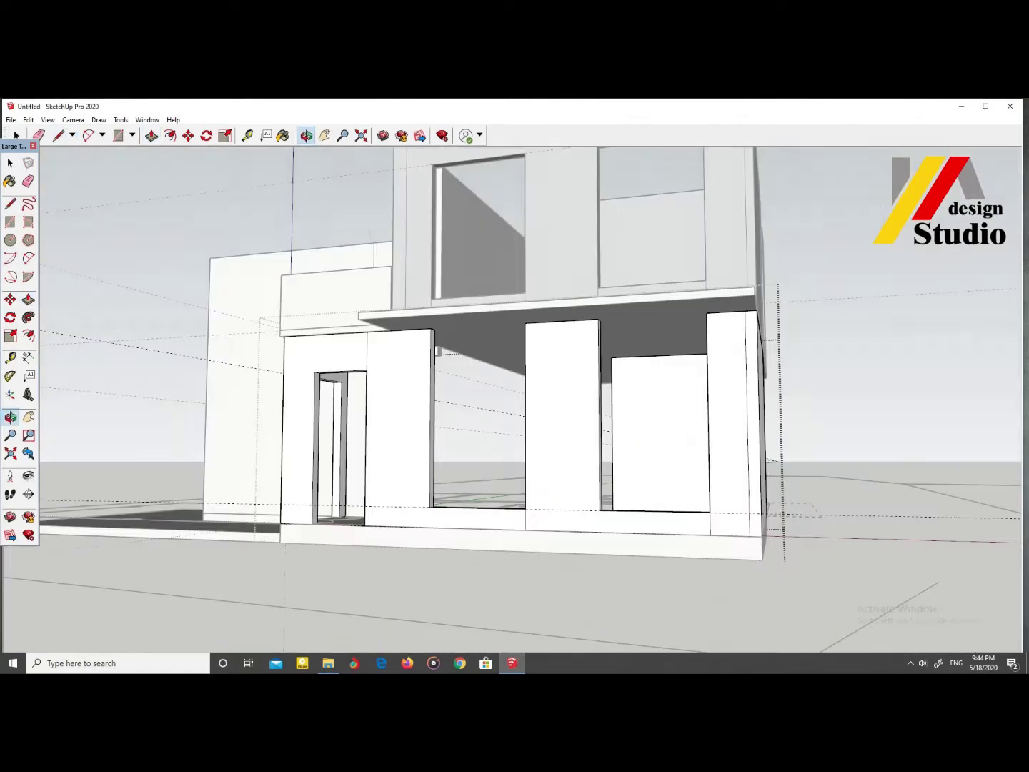
{"action": "key", "text": "o"}
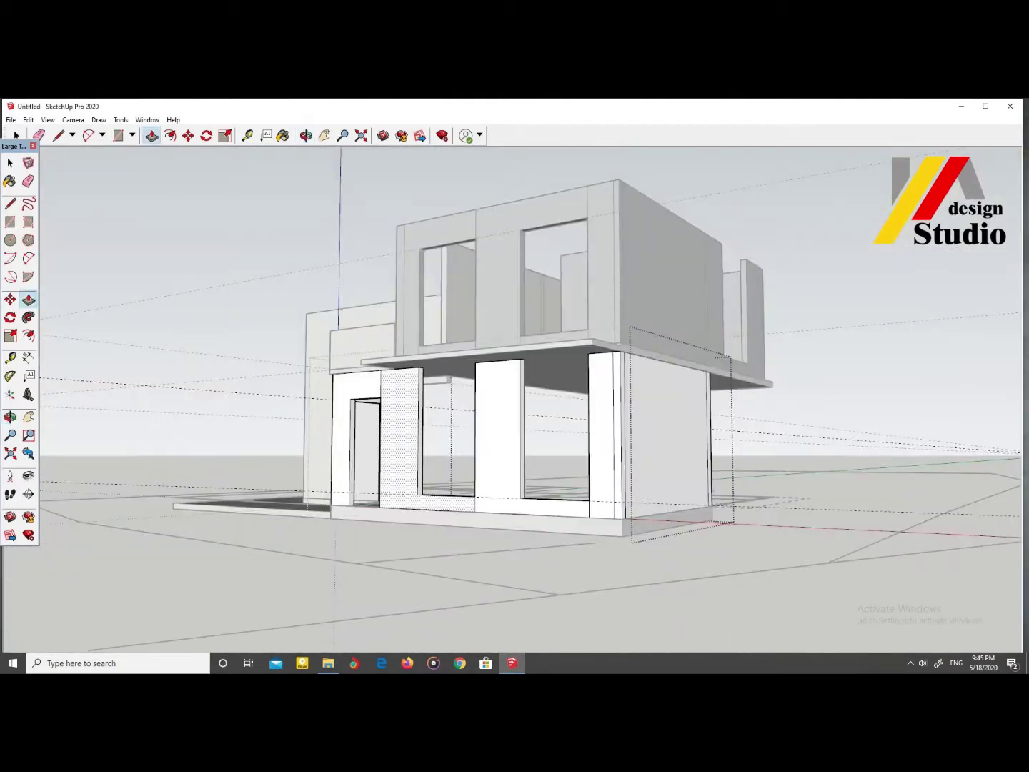
Step: Draw a line from the door corner and Push/Pull to fill the wall beside the door
{"action": "key", "text": "l"}
{"action": "left_click", "coordinate": [294, 406]}
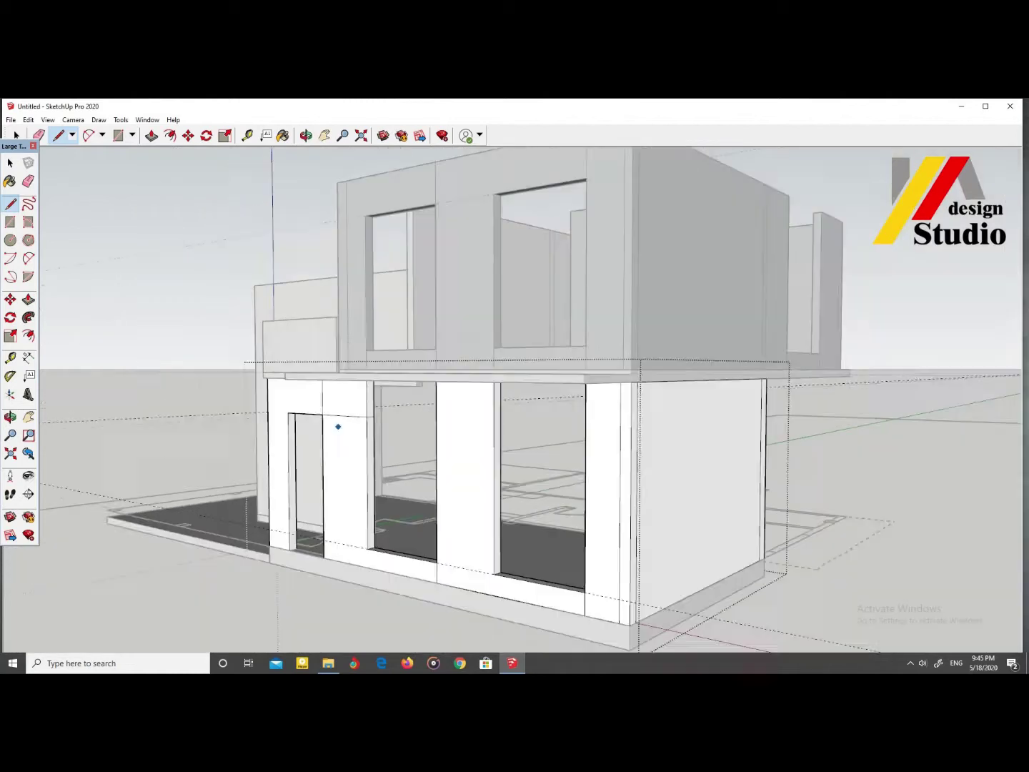
{"action": "key", "text": "p"}
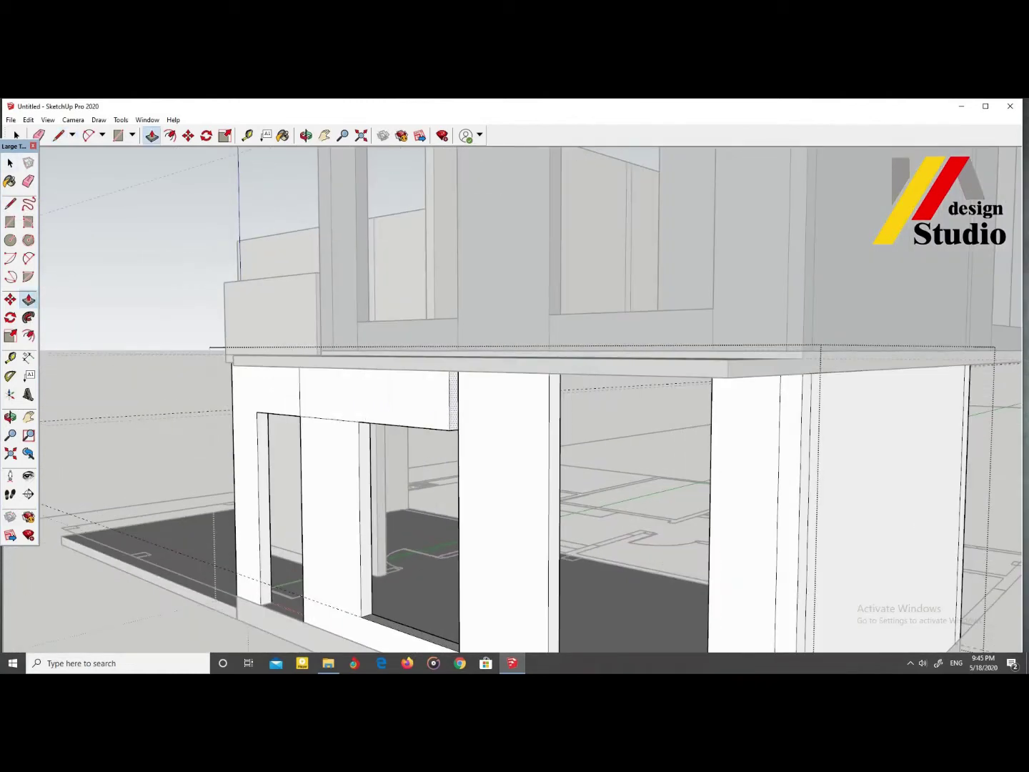
{"action": "key", "text": "l"}
{"action": "key", "text": "space"}
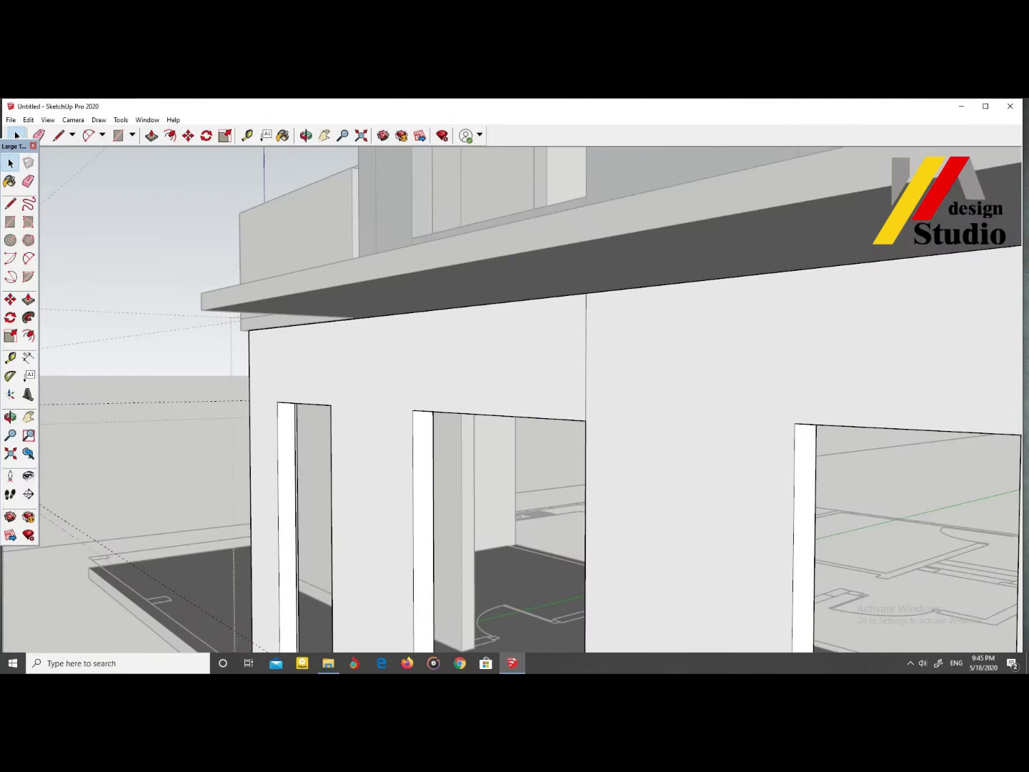
{"action": "scroll", "coordinate": [514, 401], "scroll_direction": "down", "scroll_amount": 10}
{"action": "mouse_move", "coordinate": [515, 400]}
{"action": "middle_mouse_down"}
{"action": "mouse_move", "coordinate": [544, 386]}
{"action": "mouse_move", "coordinate": [525, 272]}
{"action": "mouse_move", "coordinate": [524, 329]}
{"action": "middle_mouse_up"}
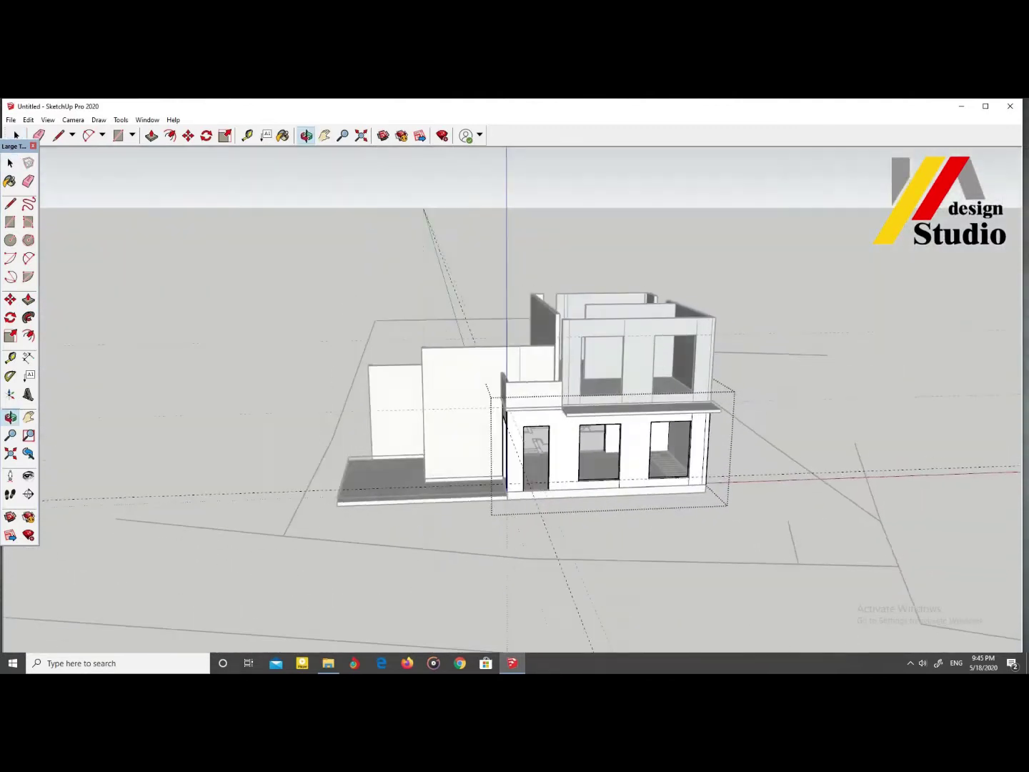
Step: Draw lines across the remaining front openings, leaving one door and two window openings
{"action": "scroll", "coordinate": [457, 371], "scroll_direction": "up", "scroll_amount": 5}
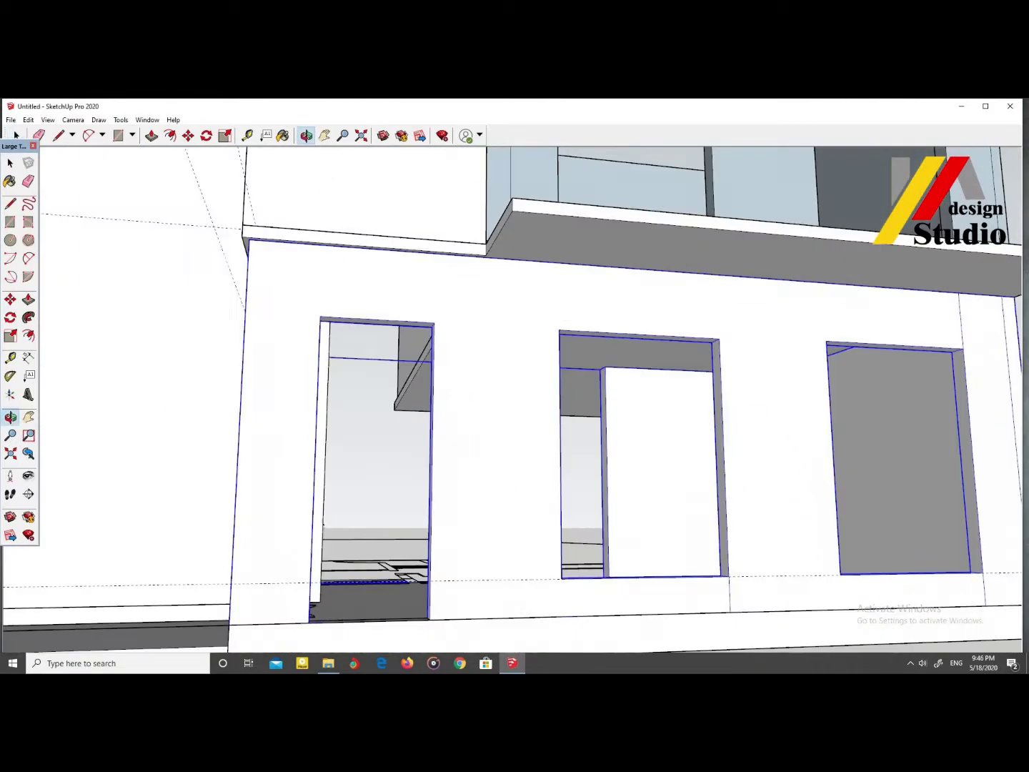
{"action": "key", "text": "l"}
{"action": "scroll", "coordinate": [506, 252], "scroll_direction": "up", "scroll_amount": 5}
{"action": "scroll", "coordinate": [492, 270], "scroll_direction": "down", "scroll_amount": 5}
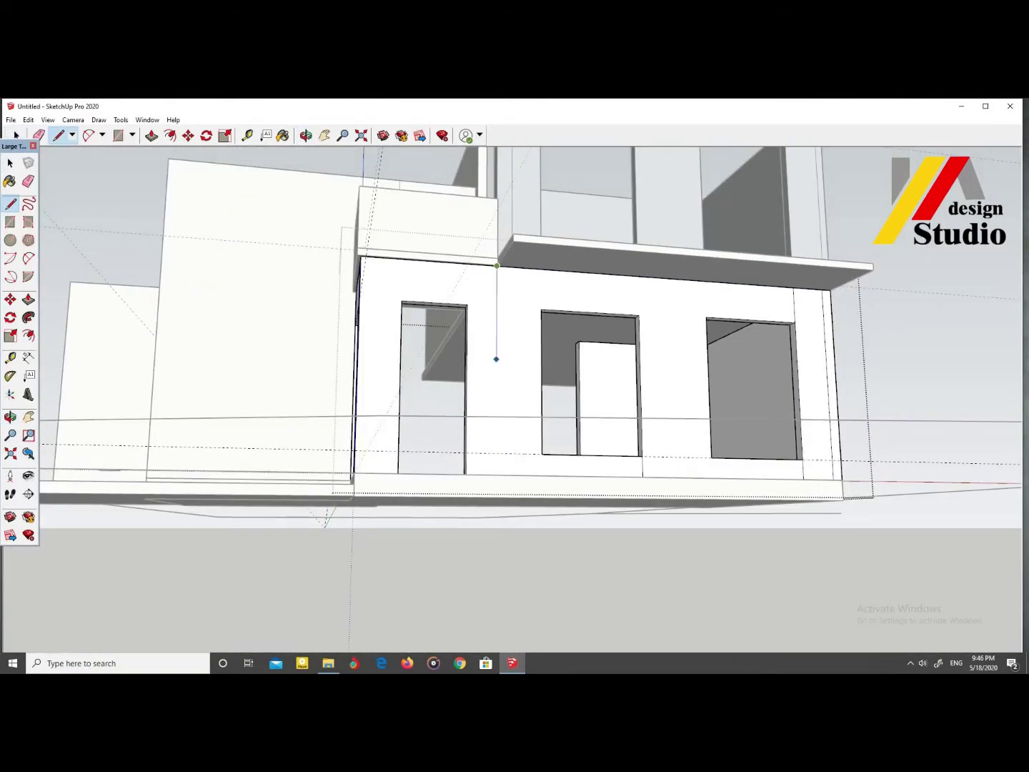
{"action": "middle_click_drag", "start_coordinate": [496, 473], "coordinate": [485, 407]}
{"action": "scroll", "coordinate": [570, 450], "scroll_direction": "up", "scroll_amount": 4}
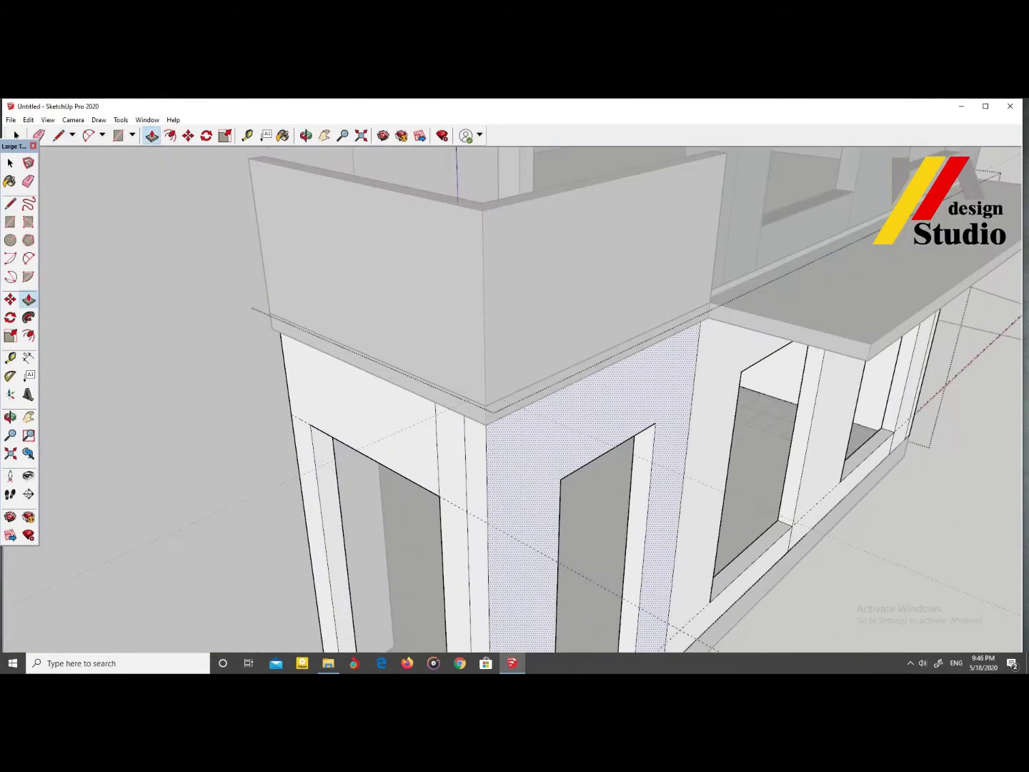
{"action": "scroll", "coordinate": [570, 450], "scroll_direction": "down", "scroll_amount": 5}
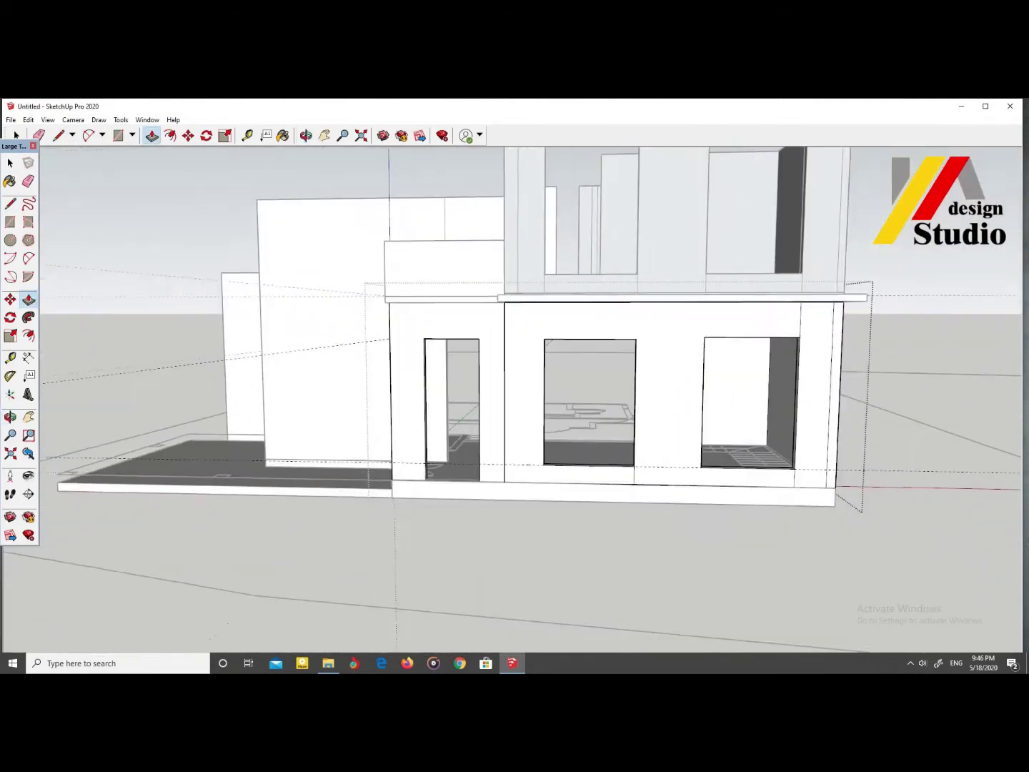
{"action": "mouse_move", "coordinate": [570, 450]}
{"action": "middle_mouse_down"}
{"action": "mouse_move", "coordinate": [565, 386]}
{"action": "mouse_move", "coordinate": [458, 499]}
{"action": "mouse_move", "coordinate": [514, 387]}
{"action": "mouse_move", "coordinate": [461, 400]}
{"action": "middle_mouse_up"}
Step: Orbit around the house to check the front elevation and interior walls
{"action": "scroll", "coordinate": [461, 400], "scroll_direction": "up", "scroll_amount": 5}
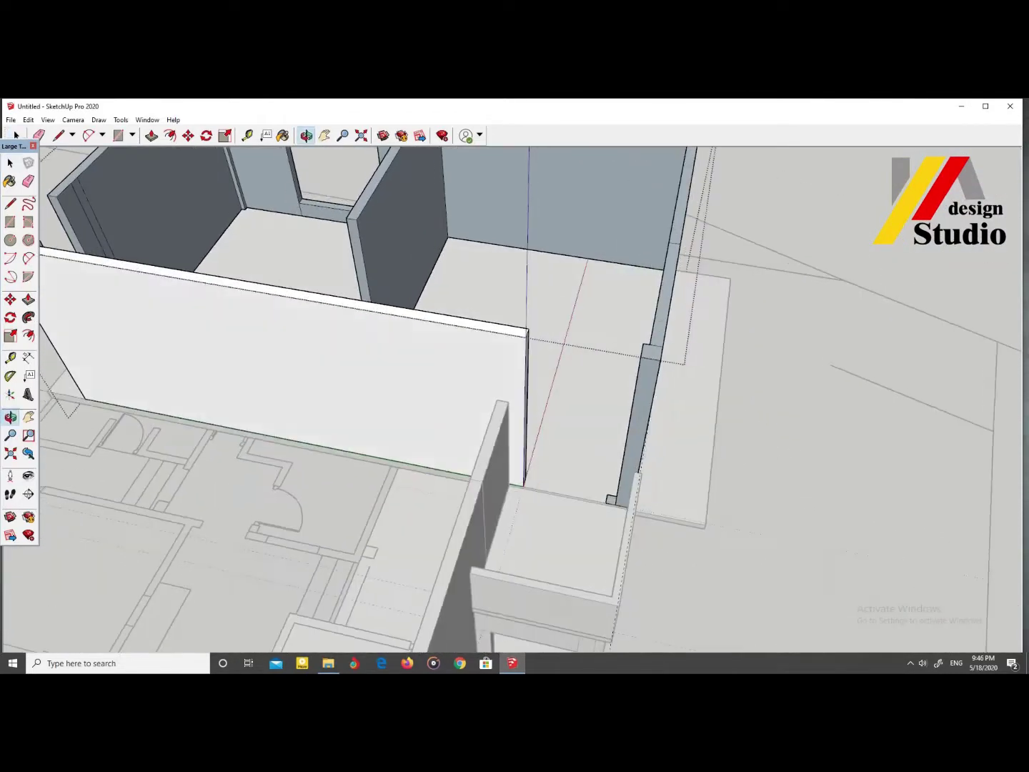
{"action": "key", "text": "l"}
{"action": "scroll", "coordinate": [461, 386], "scroll_direction": "down", "scroll_amount": 3}
{"action": "mouse_move", "coordinate": [461, 386]}
{"action": "middle_mouse_down"}
{"action": "mouse_move", "coordinate": [500, 300]}
{"action": "mouse_move", "coordinate": [507, 314]}
{"action": "middle_mouse_up"}
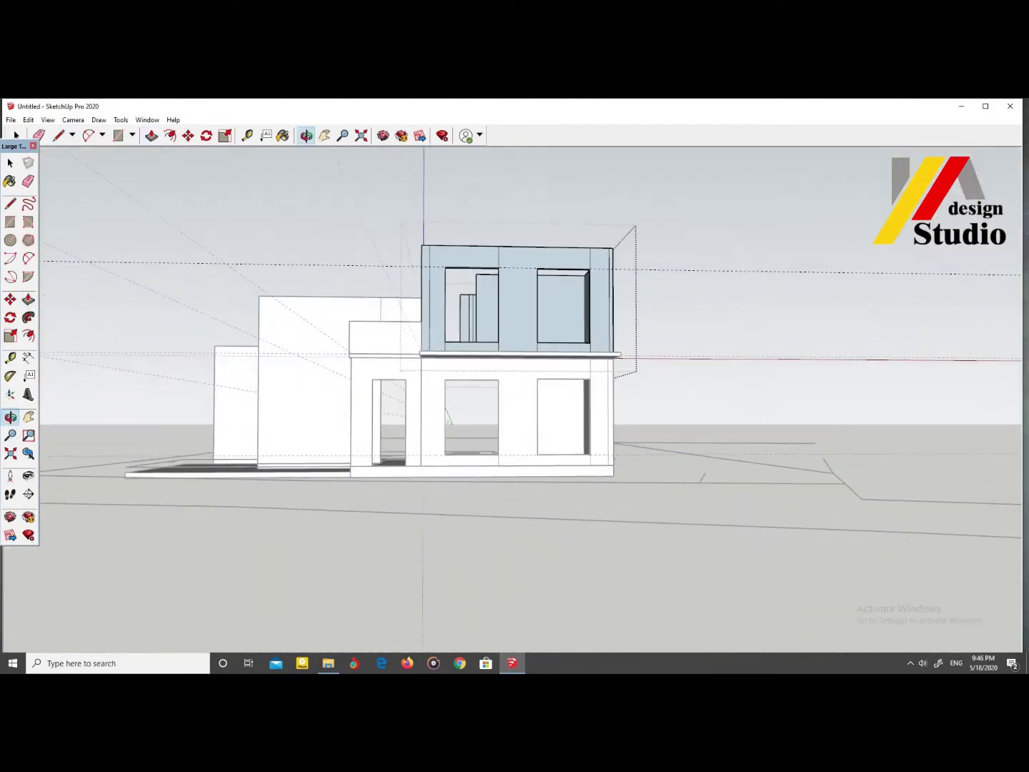
{"action": "middle_click_drag", "start_coordinate": [458, 357], "coordinate": [454, 414]}
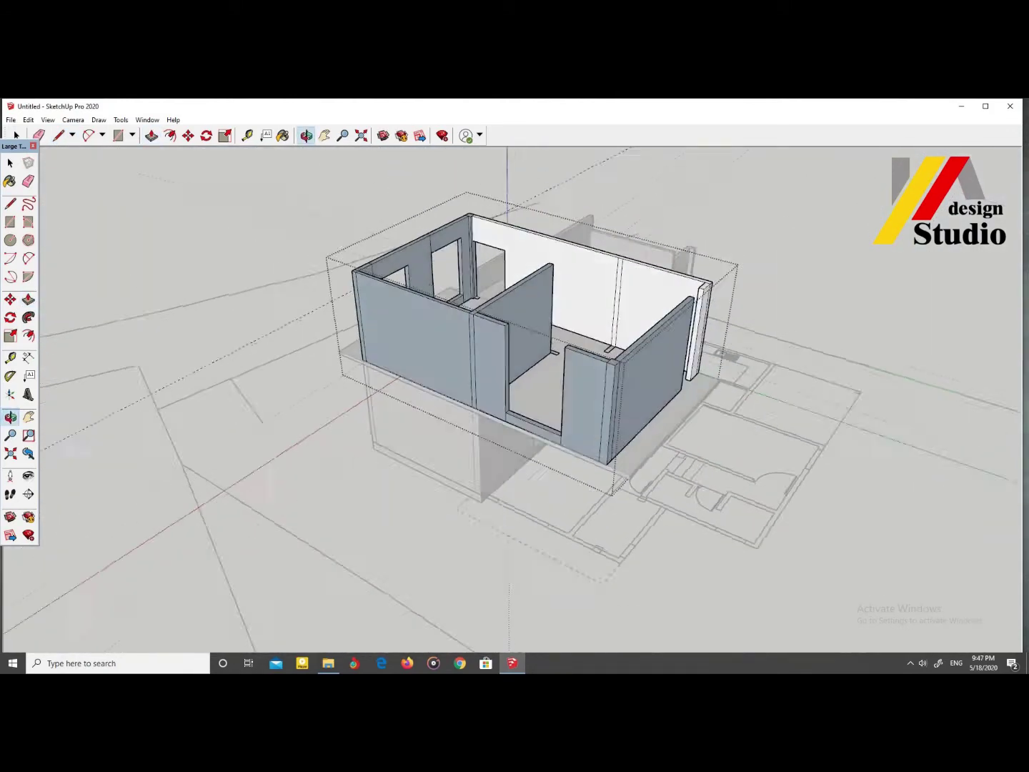
{"action": "scroll", "coordinate": [452, 423], "scroll_direction": "up", "scroll_amount": 6}
{"action": "key", "text": "l"}
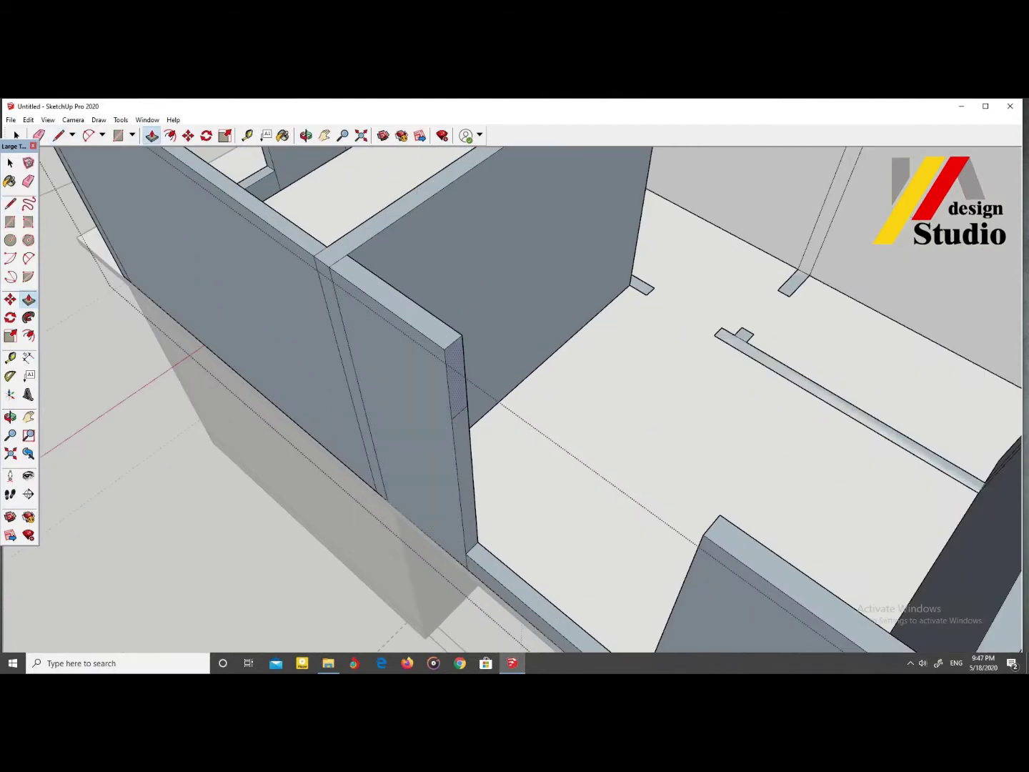
{"action": "key", "text": "space"}
{"action": "scroll", "coordinate": [515, 400], "scroll_direction": "down", "scroll_amount": 5}
{"action": "scroll", "coordinate": [514, 400], "scroll_direction": "down", "scroll_amount": 3}
Step: Orbit down and zoom in on the ground-floor plan beside the pillar
{"action": "middle_click_drag", "start_coordinate": [515, 401], "coordinate": [514, 315]}
{"action": "mouse_move", "coordinate": [643, 429]}
{"action": "middle_mouse_down"}
{"action": "mouse_move", "coordinate": [715, 457]}
{"action": "mouse_move", "coordinate": [714, 500]}
{"action": "middle_mouse_up"}
{"action": "middle_click_drag", "start_coordinate": [514, 400], "coordinate": [557, 428]}
{"action": "scroll", "coordinate": [515, 400], "scroll_direction": "up", "scroll_amount": 3}
{"action": "scroll", "coordinate": [515, 400], "scroll_direction": "up", "scroll_amount": 3}
{"action": "scroll", "coordinate": [515, 400], "scroll_direction": "up", "scroll_amount": 3}
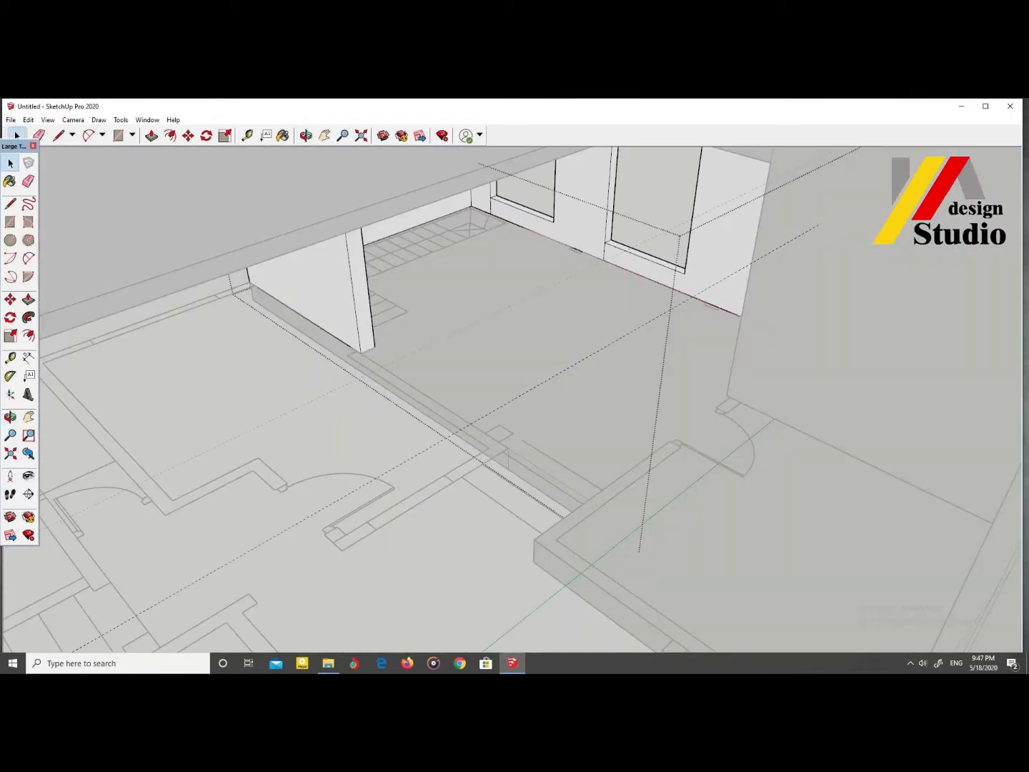
Step: Draw a rectangle over the plan's wall outline and review it from an overview
{"action": "key", "text": "r"}
{"action": "scroll", "coordinate": [354, 359], "scroll_direction": "up", "scroll_amount": 1}
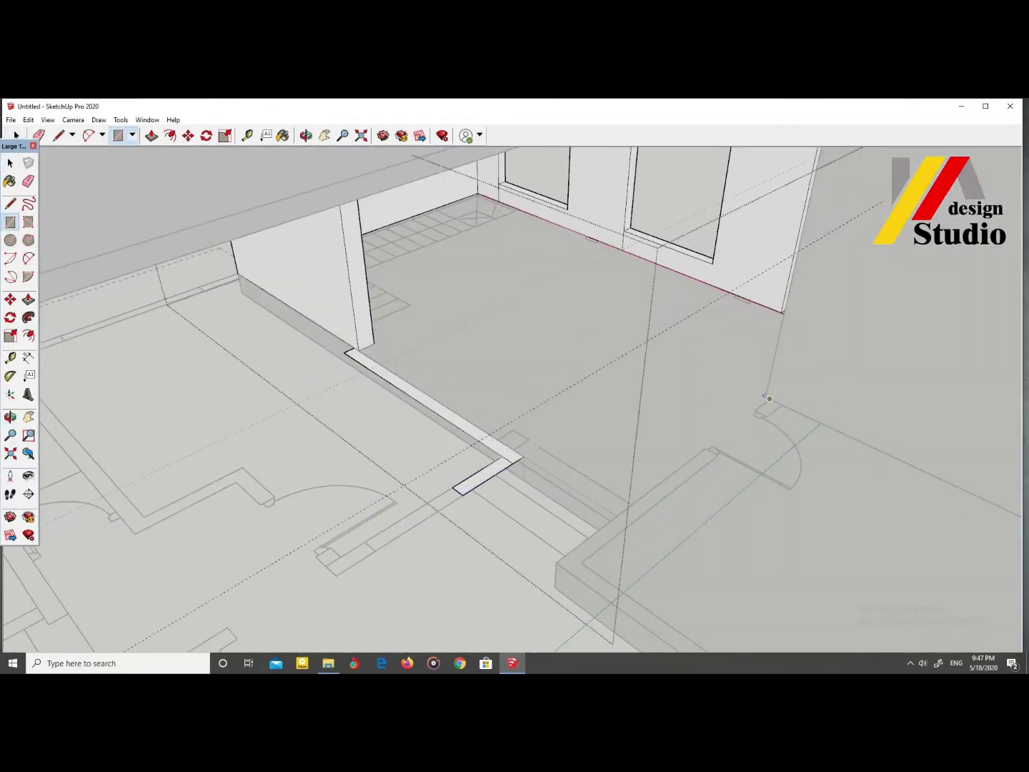
{"action": "left_click", "coordinate": [577, 565]}
{"action": "middle_click_drag", "start_coordinate": [577, 565], "coordinate": [247, 412]}
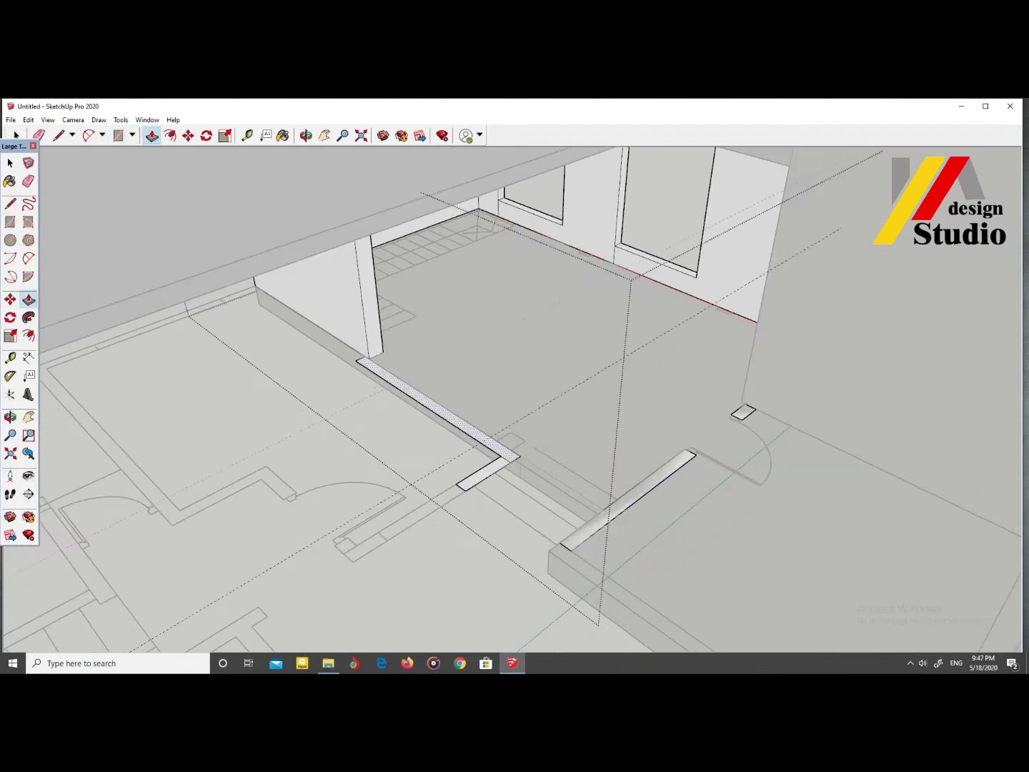
{"action": "scroll", "coordinate": [653, 439], "scroll_direction": "down", "scroll_amount": 3}
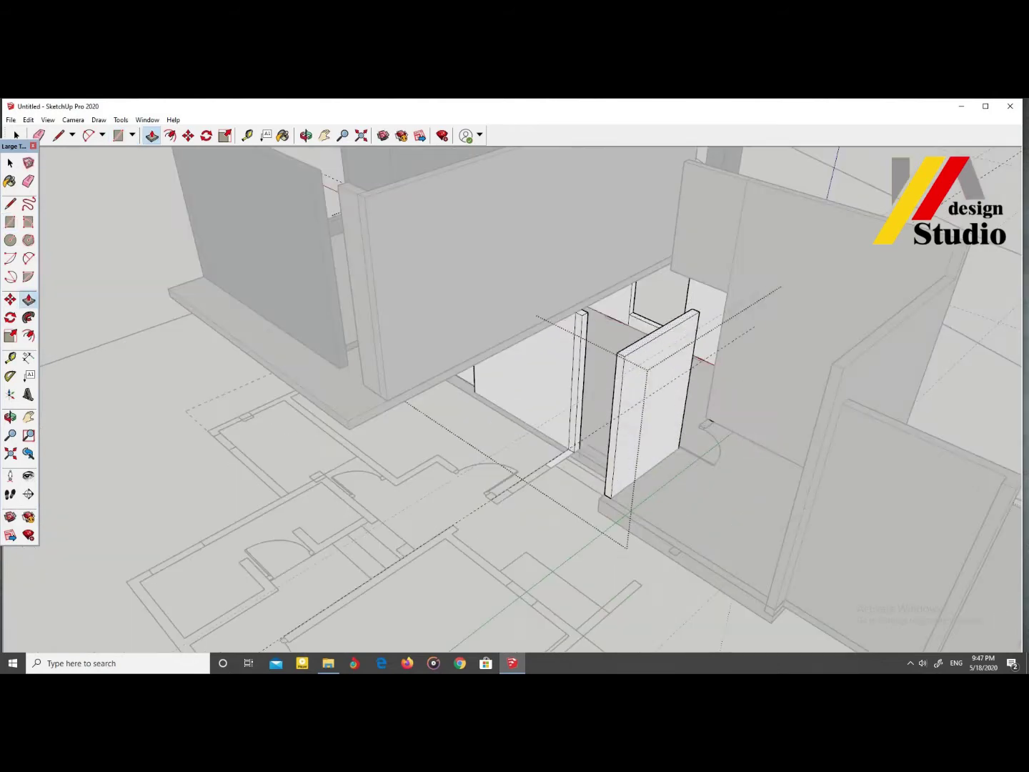
{"action": "mouse_move", "coordinate": [515, 401]}
{"action": "middle_mouse_down"}
{"action": "mouse_move", "coordinate": [429, 371]}
{"action": "mouse_move", "coordinate": [486, 443]}
{"action": "mouse_move", "coordinate": [514, 343]}
{"action": "mouse_move", "coordinate": [500, 336]}
{"action": "mouse_move", "coordinate": [515, 458]}
{"action": "mouse_move", "coordinate": [500, 385]}
{"action": "mouse_move", "coordinate": [508, 393]}
{"action": "middle_mouse_up"}
{"action": "scroll", "coordinate": [514, 400], "scroll_direction": "up", "scroll_amount": 3}
{"action": "scroll", "coordinate": [514, 400], "scroll_direction": "down", "scroll_amount": 5}
Step: Enter the wall group for editing and zoom in on the wall top
{"action": "double_click", "coordinate": [443, 429]}
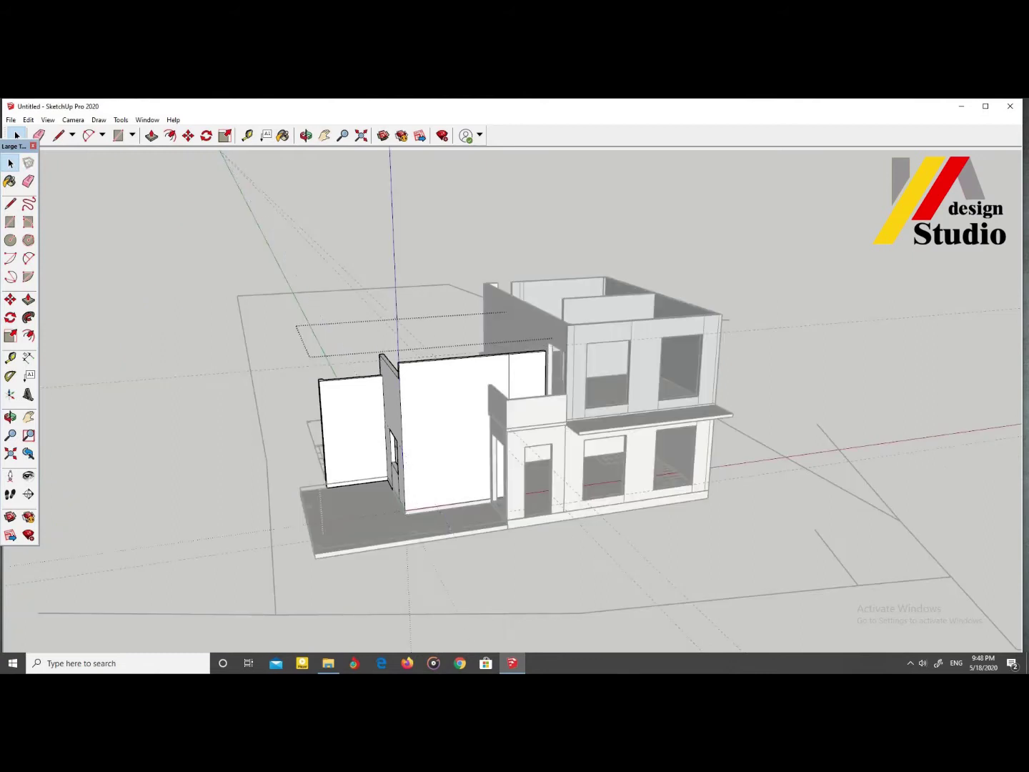
{"action": "key", "text": "ctrl+z"}
{"action": "mouse_move", "coordinate": [425, 425]}
{"action": "middle_mouse_down"}
{"action": "mouse_move", "coordinate": [428, 344]}
{"action": "mouse_move", "coordinate": [436, 401]}
{"action": "mouse_move", "coordinate": [443, 385]}
{"action": "mouse_move", "coordinate": [442, 458]}
{"action": "mouse_move", "coordinate": [428, 429]}
{"action": "middle_mouse_up"}
{"action": "scroll", "coordinate": [428, 400], "scroll_direction": "up", "scroll_amount": 5}
{"action": "scroll", "coordinate": [429, 401], "scroll_direction": "down", "scroll_amount": 6}
{"action": "key", "text": "space"}
{"action": "double_click", "coordinate": [436, 465]}
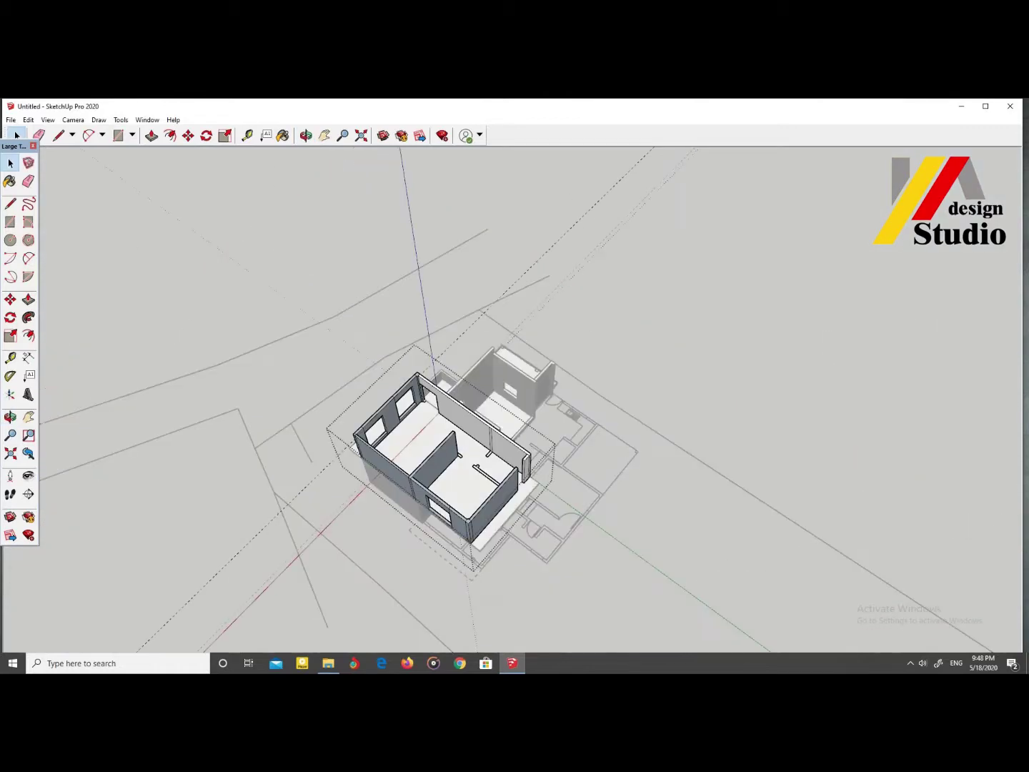
{"action": "scroll", "coordinate": [461, 401], "scroll_direction": "up", "scroll_amount": 1}
{"action": "scroll", "coordinate": [428, 421], "scroll_direction": "up", "scroll_amount": 6}
{"action": "key", "text": "t"}
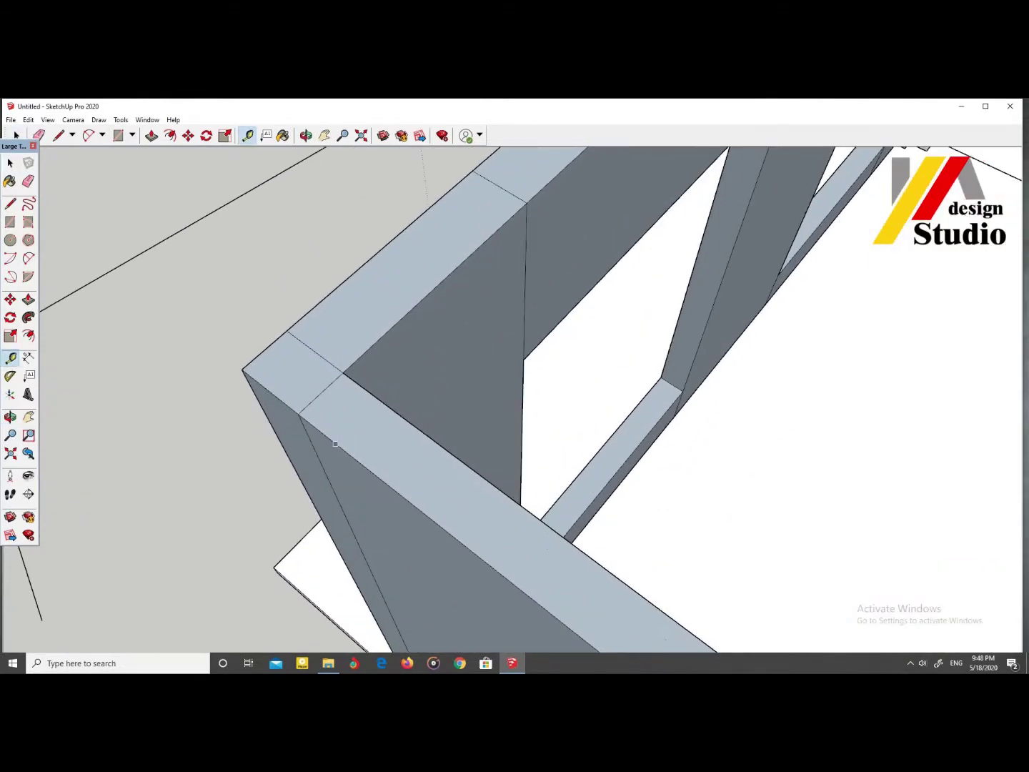
{"action": "scroll", "coordinate": [390, 439], "scroll_direction": "up", "scroll_amount": 2}
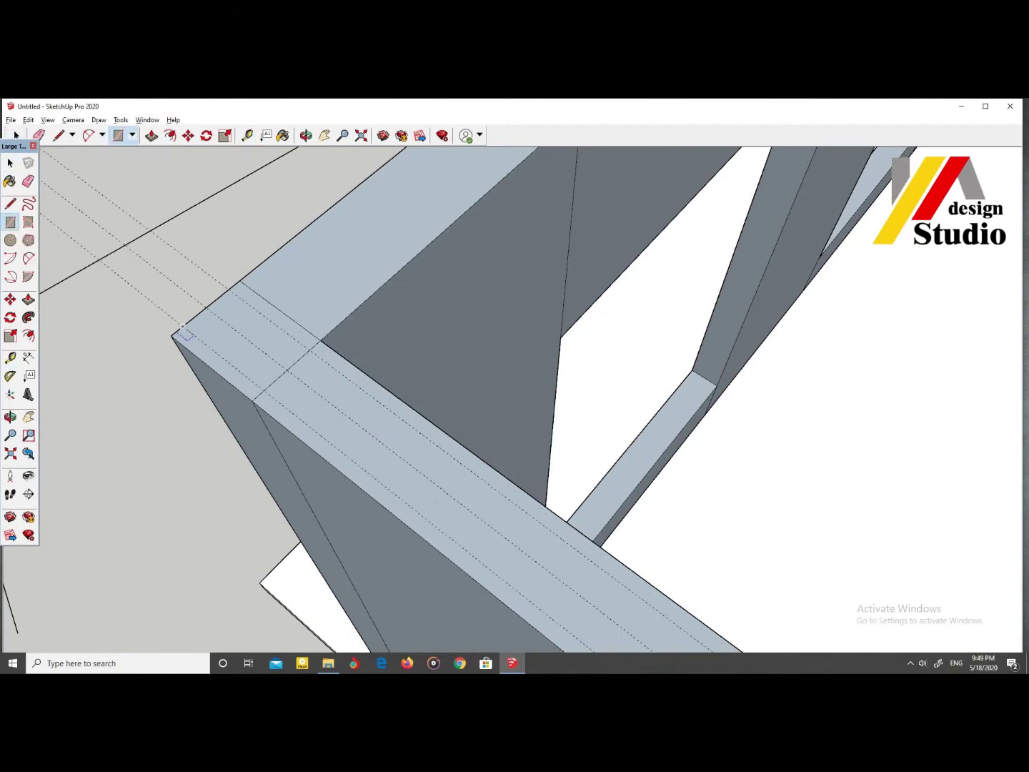
Step: Group the beam's top face and raise it into a box
{"action": "right_click", "coordinate": [390, 431]}
{"action": "left_click", "coordinate": [428, 510]}
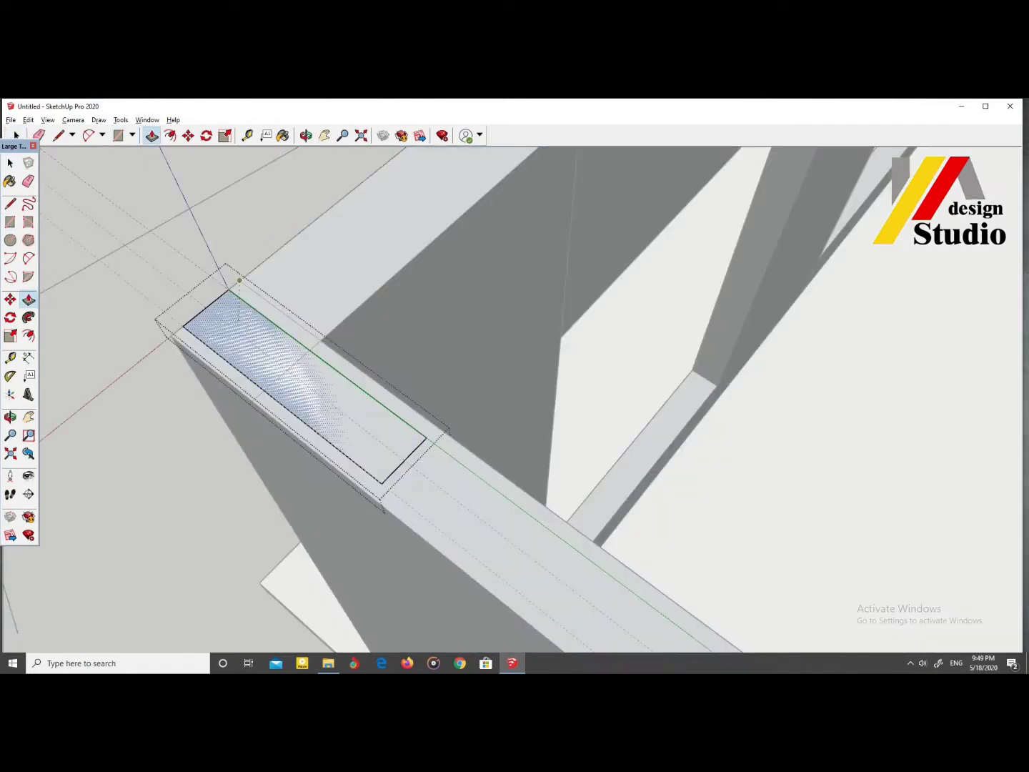
{"action": "left_click", "coordinate": [369, 423]}
{"action": "scroll", "coordinate": [369, 423], "scroll_direction": "down", "scroll_amount": 2}
{"action": "scroll", "coordinate": [368, 423], "scroll_direction": "down", "scroll_amount": 2}
{"action": "scroll", "coordinate": [369, 423], "scroll_direction": "down", "scroll_amount": 2}
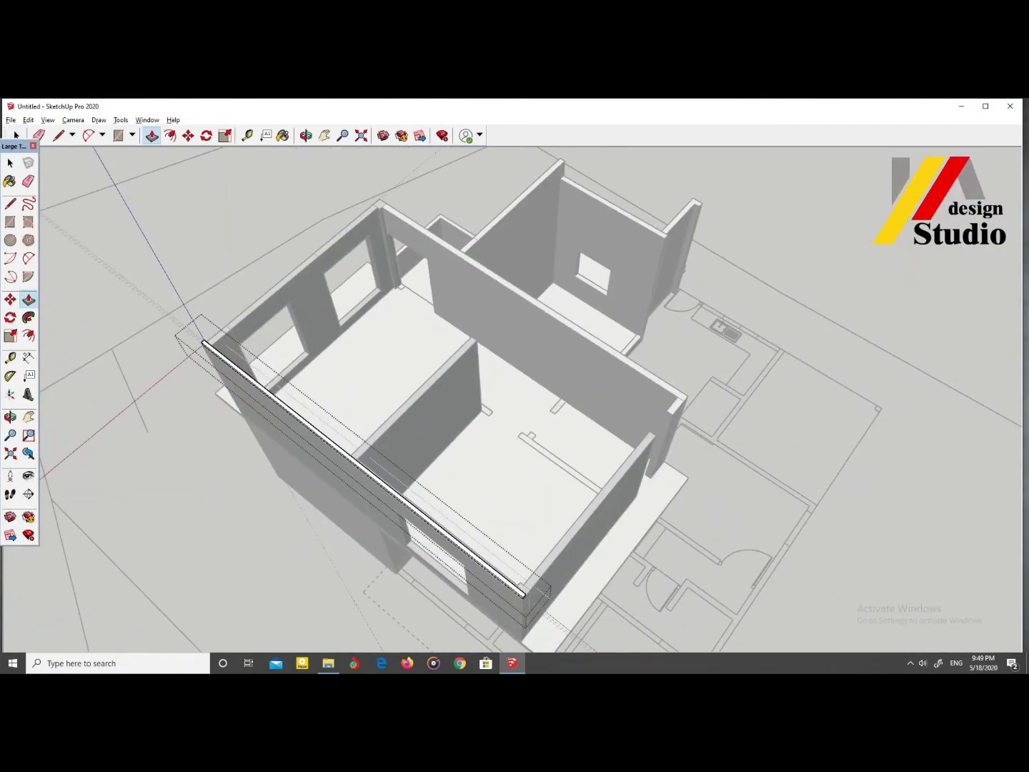
{"action": "mouse_move", "coordinate": [369, 423]}
{"action": "middle_mouse_down"}
{"action": "mouse_move", "coordinate": [371, 271]}
{"action": "mouse_move", "coordinate": [378, 314]}
{"action": "middle_mouse_up"}
{"action": "scroll", "coordinate": [714, 340], "scroll_direction": "up", "scroll_amount": 5}
{"action": "scroll", "coordinate": [715, 340], "scroll_direction": "up", "scroll_amount": 3}
{"action": "scroll", "coordinate": [714, 340], "scroll_direction": "up", "scroll_amount": 2}
Step: Draw a small grouped rectangle at the wall-top corner and pull it up into a box
{"action": "key", "text": "t"}
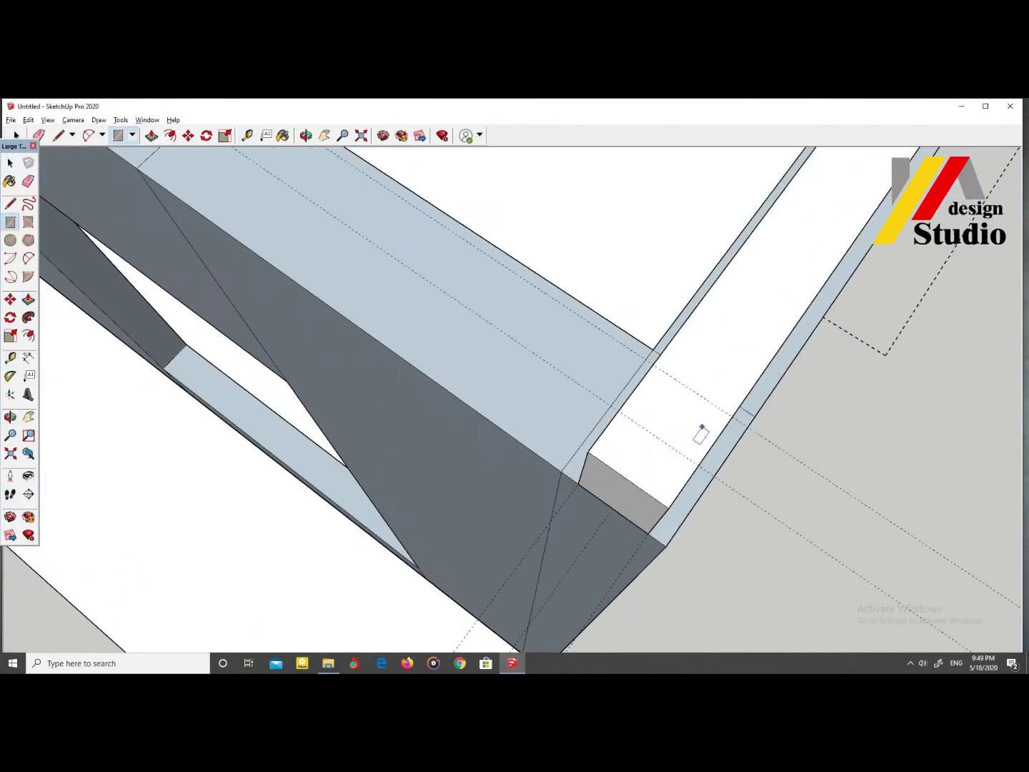
{"action": "left_click", "coordinate": [647, 357]}
{"action": "left_click", "coordinate": [698, 470]}
{"action": "right_click", "coordinate": [694, 411]}
{"action": "left_click", "coordinate": [736, 501]}
{"action": "left_click_drag", "start_coordinate": [673, 412], "coordinate": [675, 329]}
{"action": "middle_click_drag", "start_coordinate": [675, 428], "coordinate": [629, 322]}
{"action": "key", "text": "space"}
{"action": "mouse_move", "coordinate": [543, 356]}
{"action": "middle_mouse_down"}
{"action": "mouse_move", "coordinate": [571, 346]}
{"action": "mouse_move", "coordinate": [587, 426]}
{"action": "mouse_move", "coordinate": [545, 346]}
{"action": "middle_mouse_up"}
{"action": "key", "text": "q"}
{"action": "scroll", "coordinate": [571, 346], "scroll_direction": "up", "scroll_amount": 2}
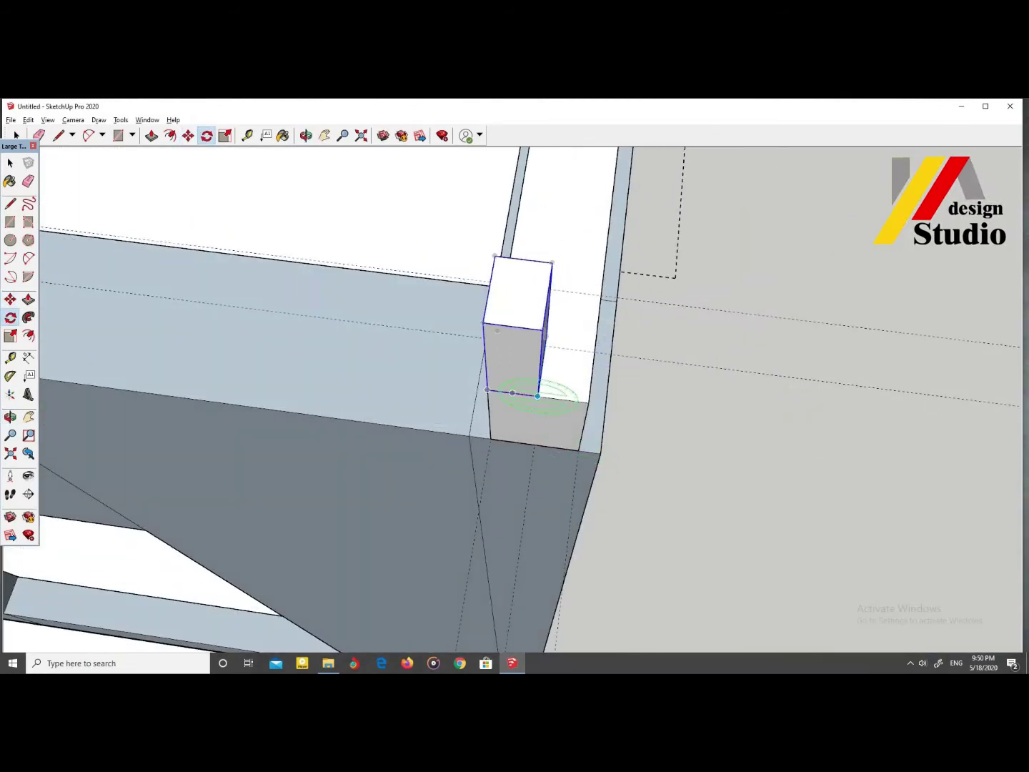
Step: Rotate the box about its corner so it lies horizontally as a beam
{"action": "left_click", "coordinate": [500, 390]}
{"action": "middle_click_drag", "start_coordinate": [500, 390], "coordinate": [626, 284]}
{"action": "scroll", "coordinate": [611, 291], "scroll_direction": "up", "scroll_amount": 10}
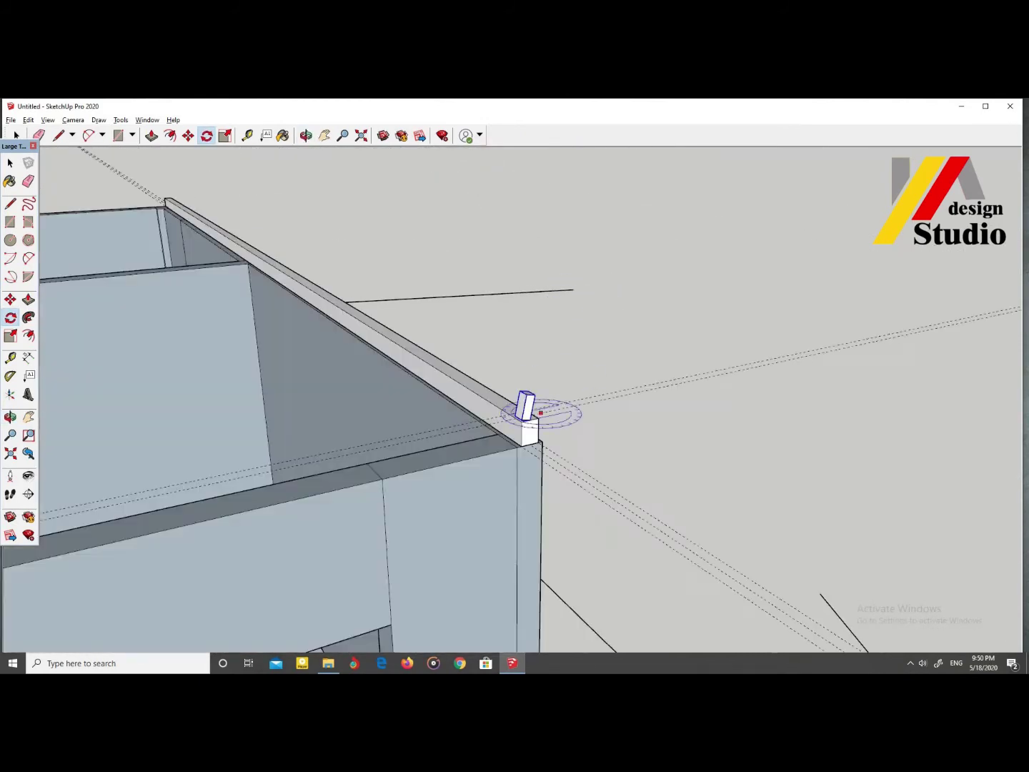
{"action": "key", "text": "p"}
{"action": "scroll", "coordinate": [521, 414], "scroll_direction": "down", "scroll_amount": 10}
{"action": "mouse_move", "coordinate": [521, 415]}
{"action": "middle_mouse_down"}
{"action": "mouse_move", "coordinate": [515, 396]}
{"action": "mouse_move", "coordinate": [532, 378]}
{"action": "mouse_move", "coordinate": [524, 396]}
{"action": "mouse_move", "coordinate": [485, 391]}
{"action": "mouse_move", "coordinate": [507, 350]}
{"action": "mouse_move", "coordinate": [400, 386]}
{"action": "mouse_move", "coordinate": [400, 401]}
{"action": "middle_mouse_up"}
Step: Tilt the beam upward into a slope over the upper storey
{"action": "scroll", "coordinate": [400, 400], "scroll_direction": "up", "scroll_amount": 5}
{"action": "key", "text": "space"}
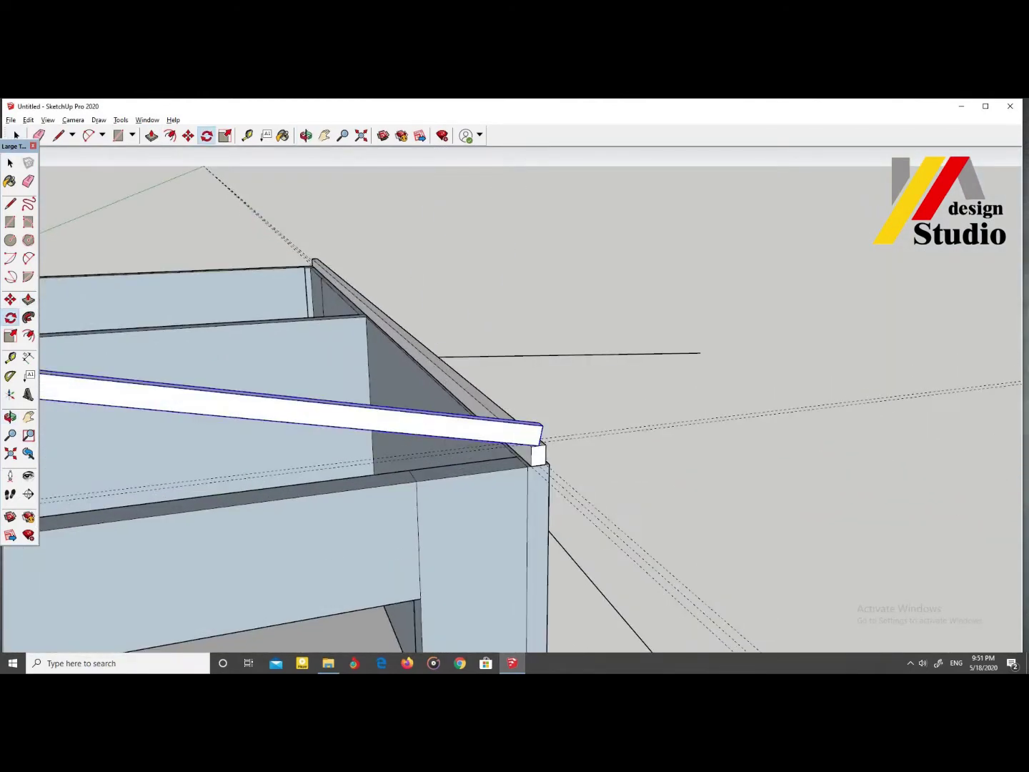
{"action": "scroll", "coordinate": [533, 442], "scroll_direction": "up", "scroll_amount": 3}
{"action": "scroll", "coordinate": [401, 429], "scroll_direction": "down", "scroll_amount": 2}
{"action": "scroll", "coordinate": [378, 433], "scroll_direction": "up", "scroll_amount": 2}
{"action": "scroll", "coordinate": [368, 435], "scroll_direction": "up", "scroll_amount": 1}
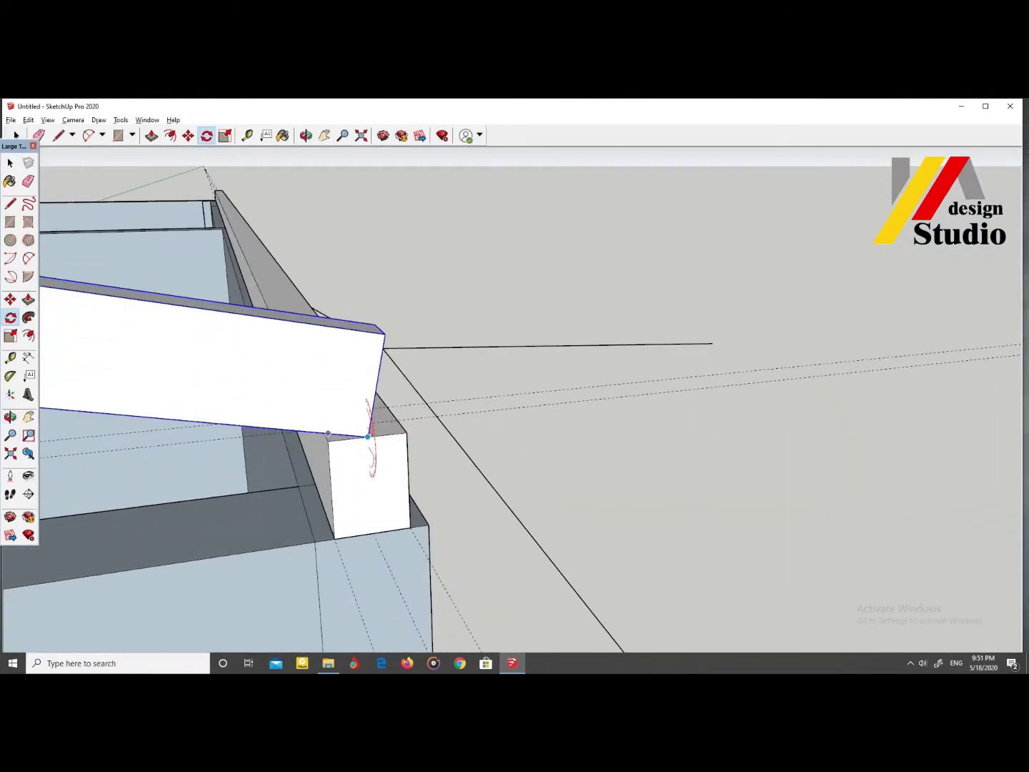
{"action": "middle_click_drag", "start_coordinate": [368, 435], "coordinate": [429, 400]}
{"action": "scroll", "coordinate": [714, 500], "scroll_direction": "down", "scroll_amount": 10}
Step: Orbit close to the roof corner to check where the beam end sits
{"action": "mouse_move", "coordinate": [700, 272]}
{"action": "middle_mouse_down"}
{"action": "mouse_move", "coordinate": [615, 314]}
{"action": "mouse_move", "coordinate": [485, 428]}
{"action": "mouse_move", "coordinate": [544, 372]}
{"action": "middle_mouse_up"}
{"action": "scroll", "coordinate": [600, 321], "scroll_direction": "up", "scroll_amount": 4}
{"action": "scroll", "coordinate": [600, 321], "scroll_direction": "down", "scroll_amount": 3}
{"action": "scroll", "coordinate": [474, 453], "scroll_direction": "up", "scroll_amount": 3}
{"action": "scroll", "coordinate": [473, 453], "scroll_direction": "down", "scroll_amount": 5}
{"action": "scroll", "coordinate": [621, 400], "scroll_direction": "up", "scroll_amount": 3}
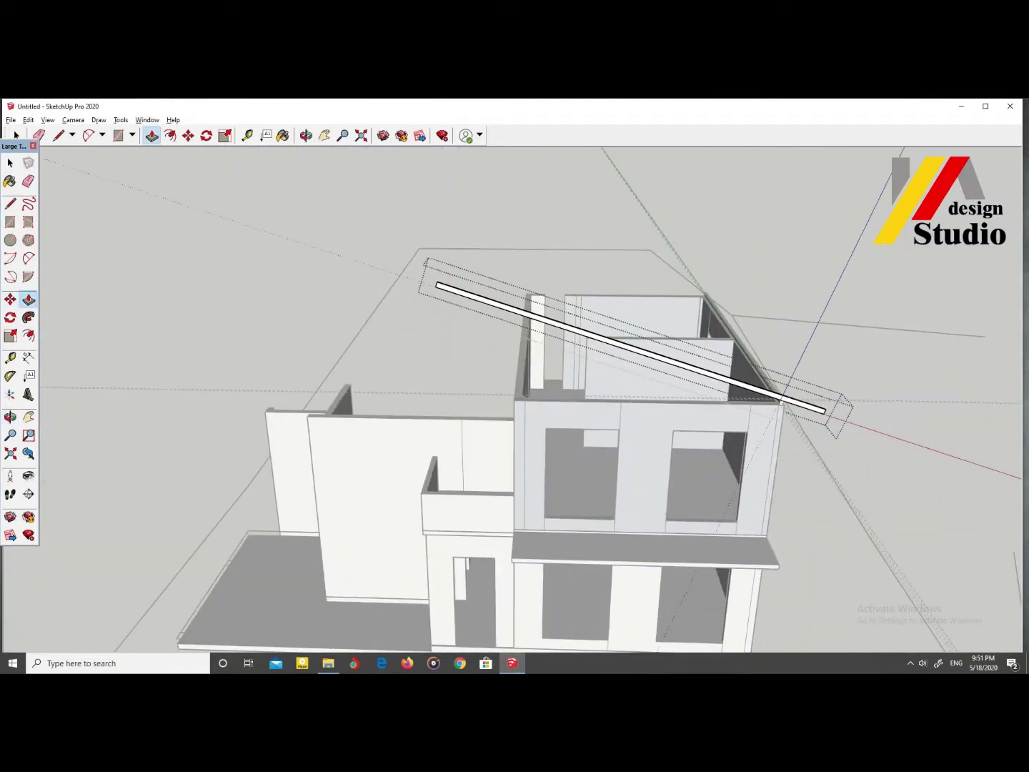
{"action": "key", "text": "t"}
{"action": "scroll", "coordinate": [516, 419], "scroll_direction": "up", "scroll_amount": 2}
{"action": "middle_click_drag", "start_coordinate": [516, 420], "coordinate": [643, 428]}
Step: Survey the beam end and the whole model from an overhead view
{"action": "key", "text": "p"}
{"action": "scroll", "coordinate": [685, 452], "scroll_direction": "up", "scroll_amount": 2}
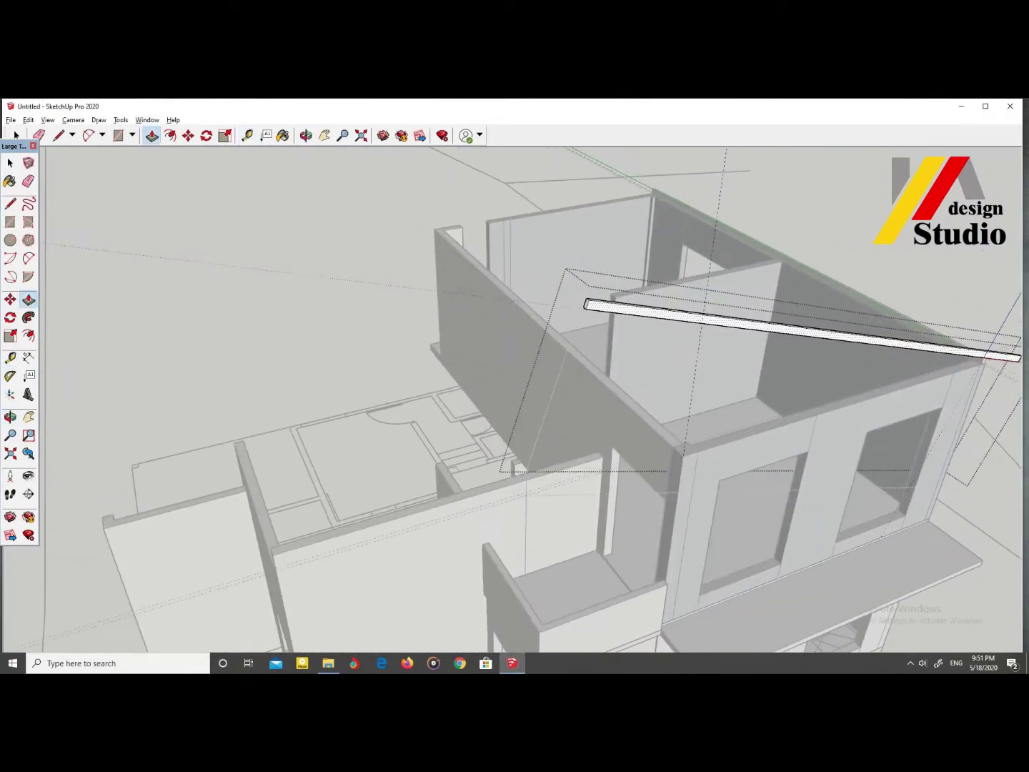
{"action": "middle_click_drag", "start_coordinate": [499, 457], "coordinate": [544, 443]}
{"action": "scroll", "coordinate": [543, 442], "scroll_direction": "up", "scroll_amount": 3}
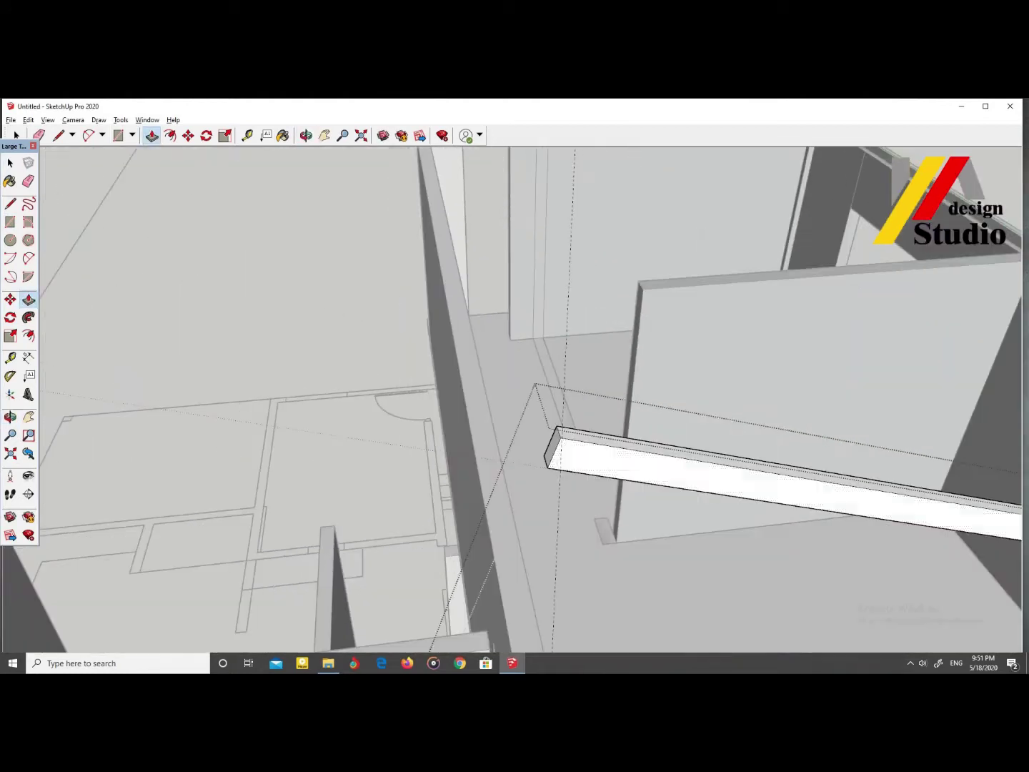
{"action": "scroll", "coordinate": [543, 443], "scroll_direction": "down", "scroll_amount": 2}
{"action": "scroll", "coordinate": [543, 442], "scroll_direction": "down", "scroll_amount": 4}
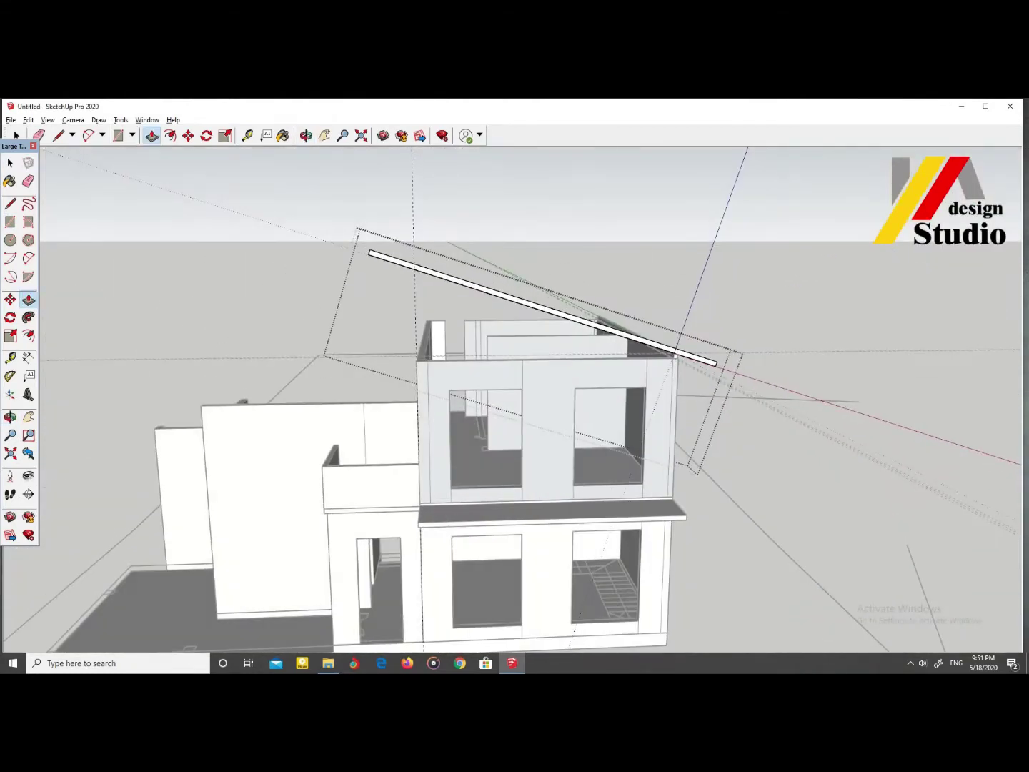
{"action": "mouse_move", "coordinate": [514, 400]}
{"action": "middle_mouse_down"}
{"action": "mouse_move", "coordinate": [543, 428]}
{"action": "mouse_move", "coordinate": [565, 357]}
{"action": "middle_mouse_up"}
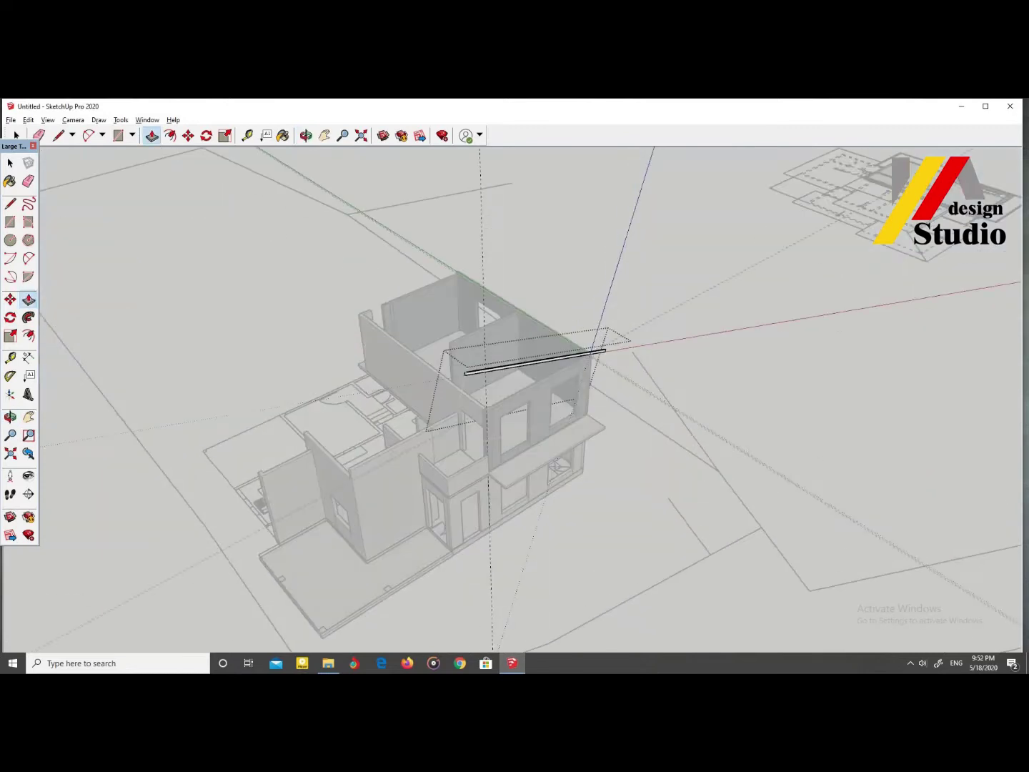
Step: Zoom in on the beam and gable wall corner from above
{"action": "key", "text": "l"}
{"action": "scroll", "coordinate": [605, 351], "scroll_direction": "up", "scroll_amount": 2}
{"action": "scroll", "coordinate": [605, 351], "scroll_direction": "up", "scroll_amount": 2}
{"action": "scroll", "coordinate": [606, 351], "scroll_direction": "up", "scroll_amount": 2}
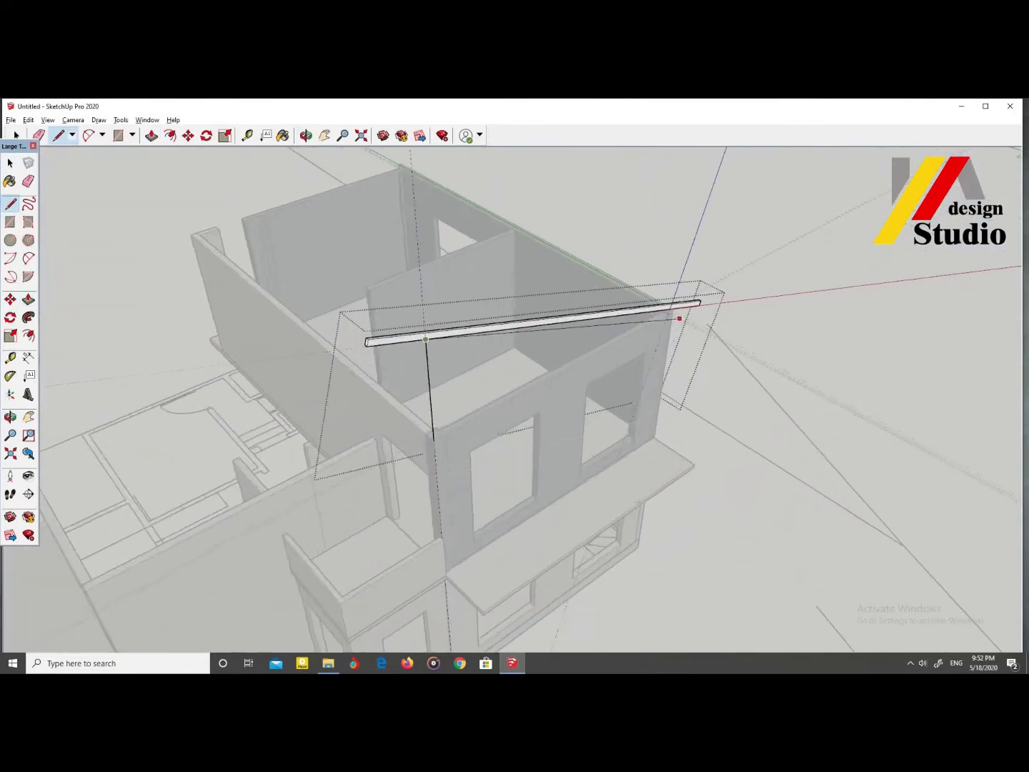
{"action": "scroll", "coordinate": [606, 351], "scroll_direction": "up", "scroll_amount": 4}
{"action": "scroll", "coordinate": [639, 365], "scroll_direction": "up", "scroll_amount": 2}
{"action": "mouse_move", "coordinate": [628, 367]}
{"action": "middle_mouse_down"}
{"action": "mouse_move", "coordinate": [668, 400]}
{"action": "mouse_move", "coordinate": [672, 390]}
{"action": "middle_mouse_up"}
{"action": "scroll", "coordinate": [678, 390], "scroll_direction": "up", "scroll_amount": 2}
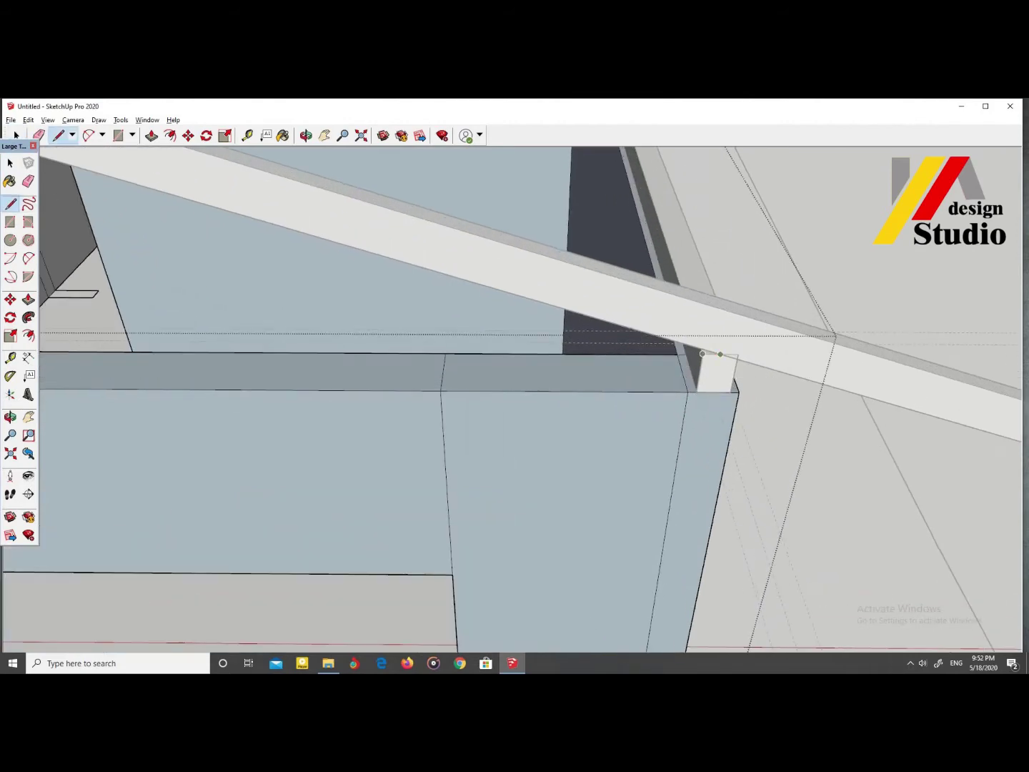
{"action": "scroll", "coordinate": [720, 353], "scroll_direction": "down", "scroll_amount": 5}
{"action": "middle_click_drag", "start_coordinate": [600, 435], "coordinate": [543, 400]}
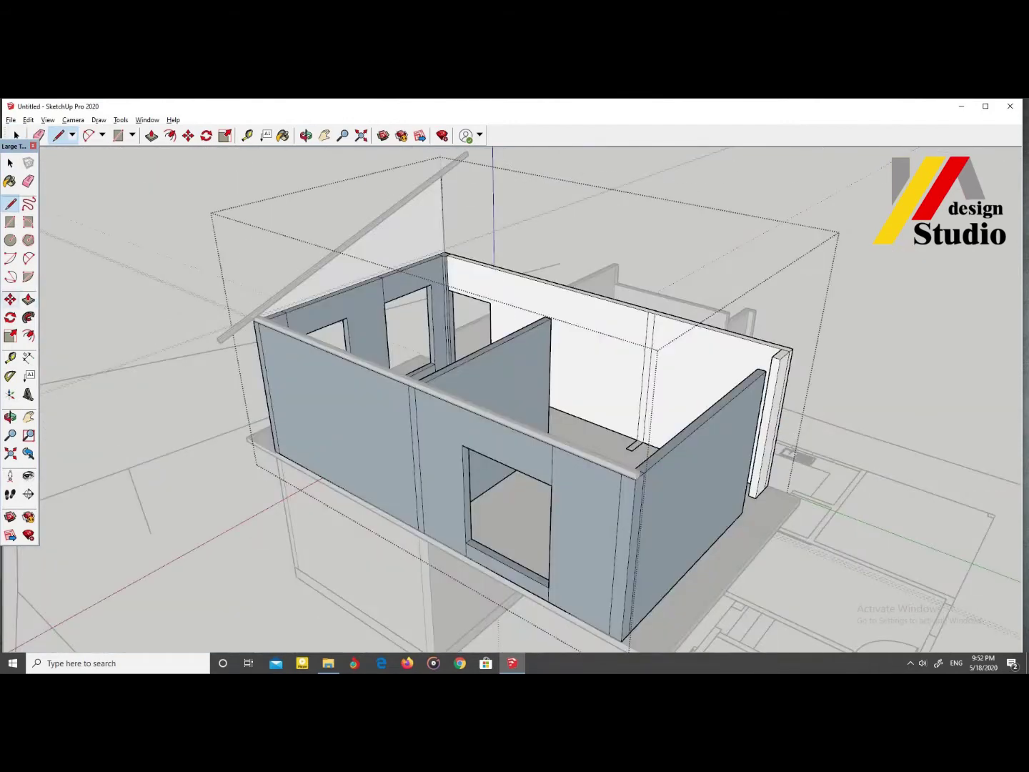
Step: Push/Pull the gable wall up to meet the sloping beam
{"action": "key", "text": "p"}
{"action": "scroll", "coordinate": [515, 401], "scroll_direction": "up", "scroll_amount": 3}
{"action": "scroll", "coordinate": [514, 400], "scroll_direction": "down", "scroll_amount": 4}
{"action": "scroll", "coordinate": [514, 400], "scroll_direction": "up", "scroll_amount": 5}
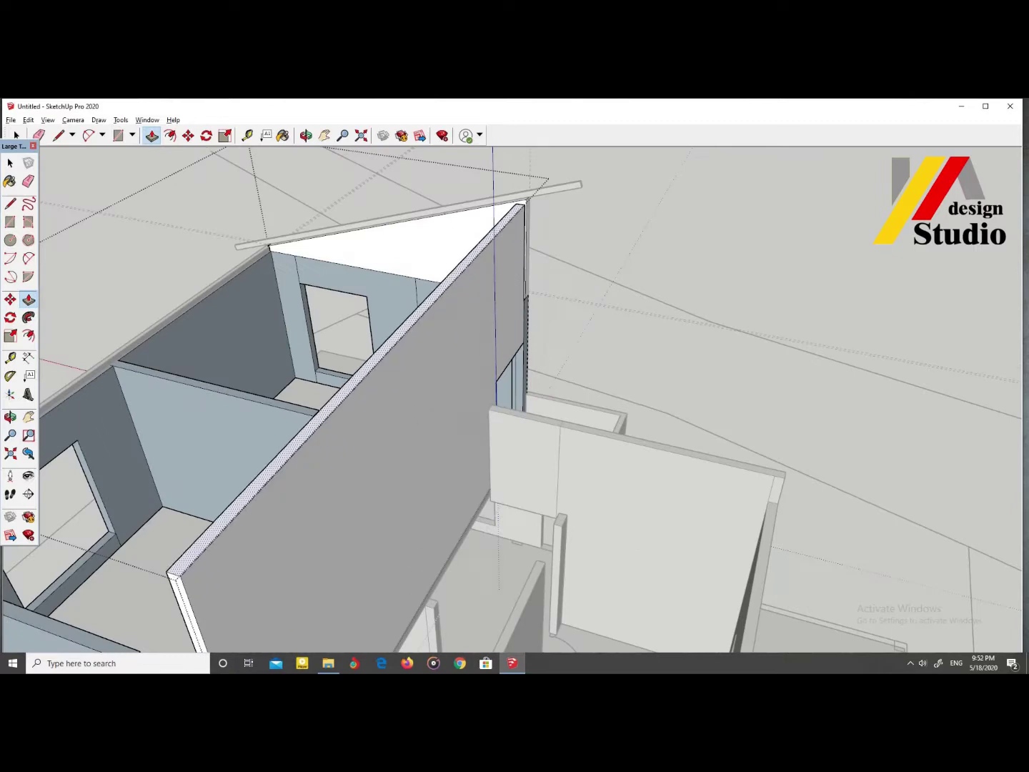
{"action": "scroll", "coordinate": [525, 200], "scroll_direction": "down", "scroll_amount": 5}
{"action": "scroll", "coordinate": [524, 200], "scroll_direction": "down", "scroll_amount": 3}
Step: Select the gable wall group and reposition it with Move
{"action": "key", "text": "space"}
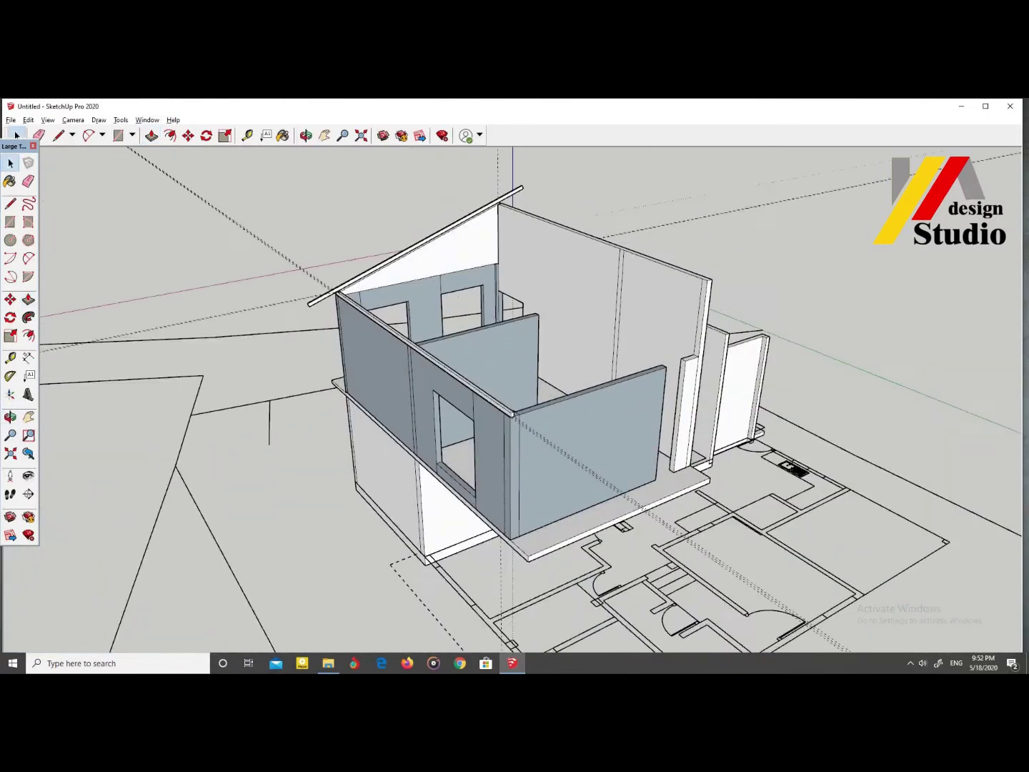
{"action": "middle_click_drag", "start_coordinate": [525, 215], "coordinate": [500, 343]}
{"action": "scroll", "coordinate": [500, 343], "scroll_direction": "up", "scroll_amount": 3}
{"action": "scroll", "coordinate": [515, 322], "scroll_direction": "up", "scroll_amount": 2}
{"action": "left_click", "coordinate": [345, 254]}
{"action": "key", "text": "m"}
{"action": "scroll", "coordinate": [294, 469], "scroll_direction": "up", "scroll_amount": 4}
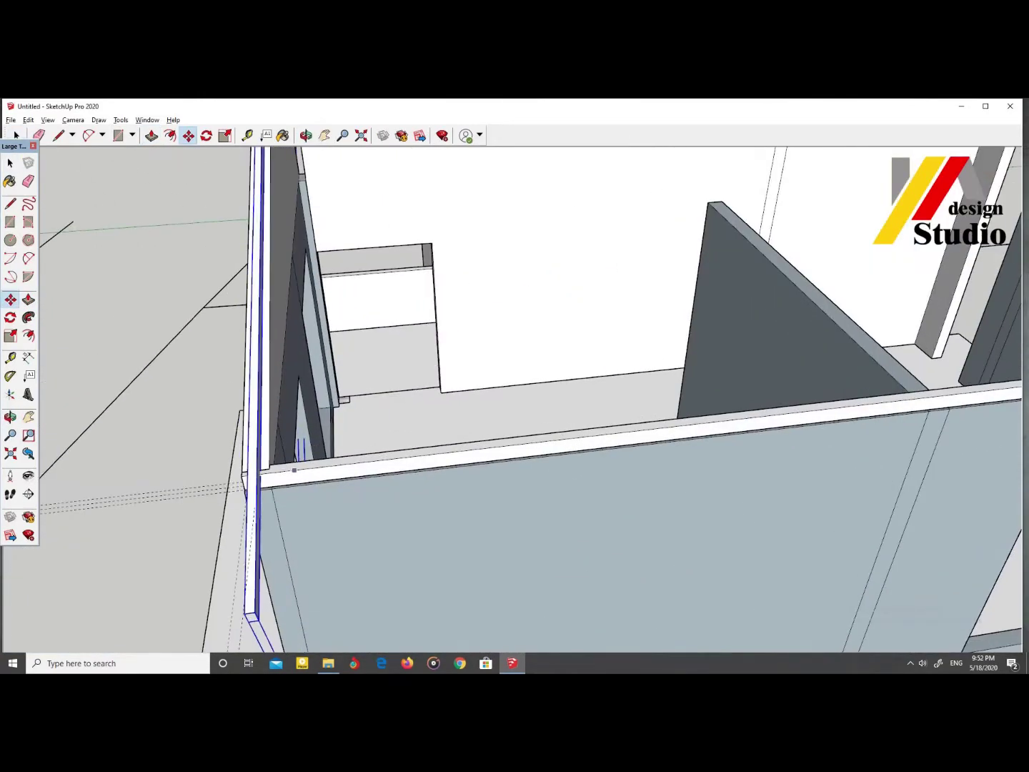
{"action": "scroll", "coordinate": [514, 400], "scroll_direction": "down", "scroll_amount": 6}
{"action": "mouse_move", "coordinate": [514, 400]}
{"action": "middle_mouse_down"}
{"action": "mouse_move", "coordinate": [569, 421]}
{"action": "mouse_move", "coordinate": [501, 372]}
{"action": "mouse_move", "coordinate": [443, 385]}
{"action": "middle_mouse_up"}
{"action": "scroll", "coordinate": [500, 371], "scroll_direction": "up", "scroll_amount": 5}
{"action": "scroll", "coordinate": [500, 400], "scroll_direction": "up", "scroll_amount": 3}
Step: Adjust faces with Push/Pull, then reselect the beam from a new angle
{"action": "key", "text": "p"}
{"action": "scroll", "coordinate": [514, 400], "scroll_direction": "down", "scroll_amount": 5}
{"action": "scroll", "coordinate": [514, 400], "scroll_direction": "up", "scroll_amount": 5}
{"action": "key", "text": "space"}
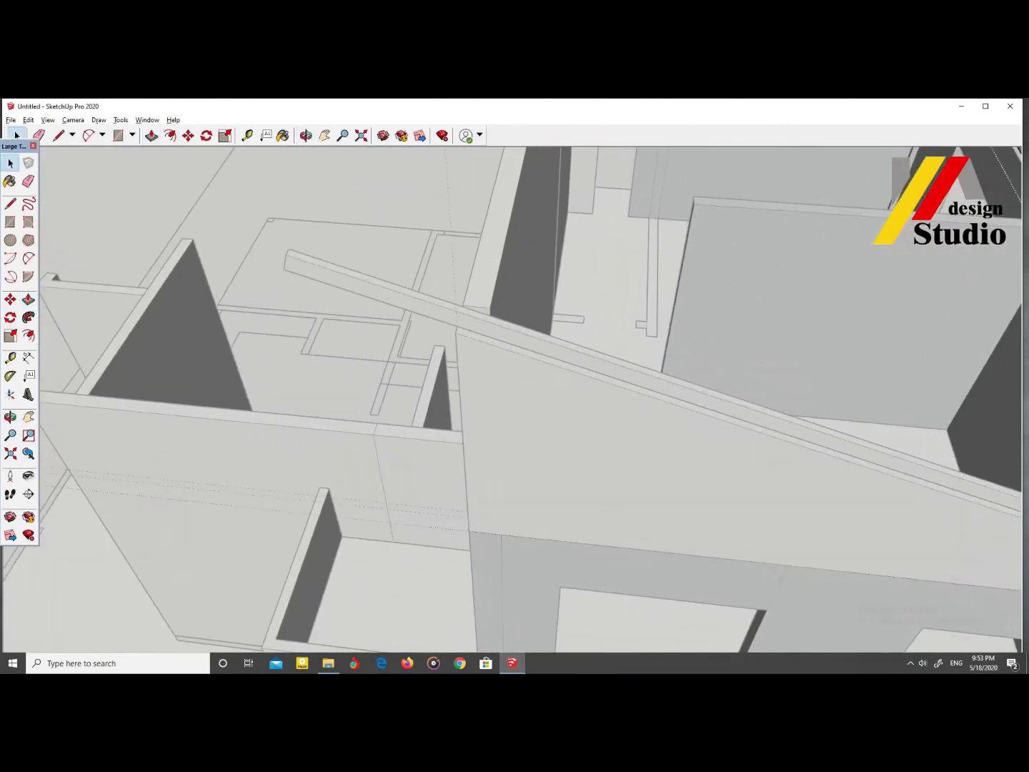
{"action": "scroll", "coordinate": [514, 400], "scroll_direction": "down", "scroll_amount": 2}
{"action": "middle_click_drag", "start_coordinate": [515, 401], "coordinate": [443, 372]}
Step: Copy the beam to the left with Move and Ctrl to add another rafter
{"action": "key", "text": "m"}
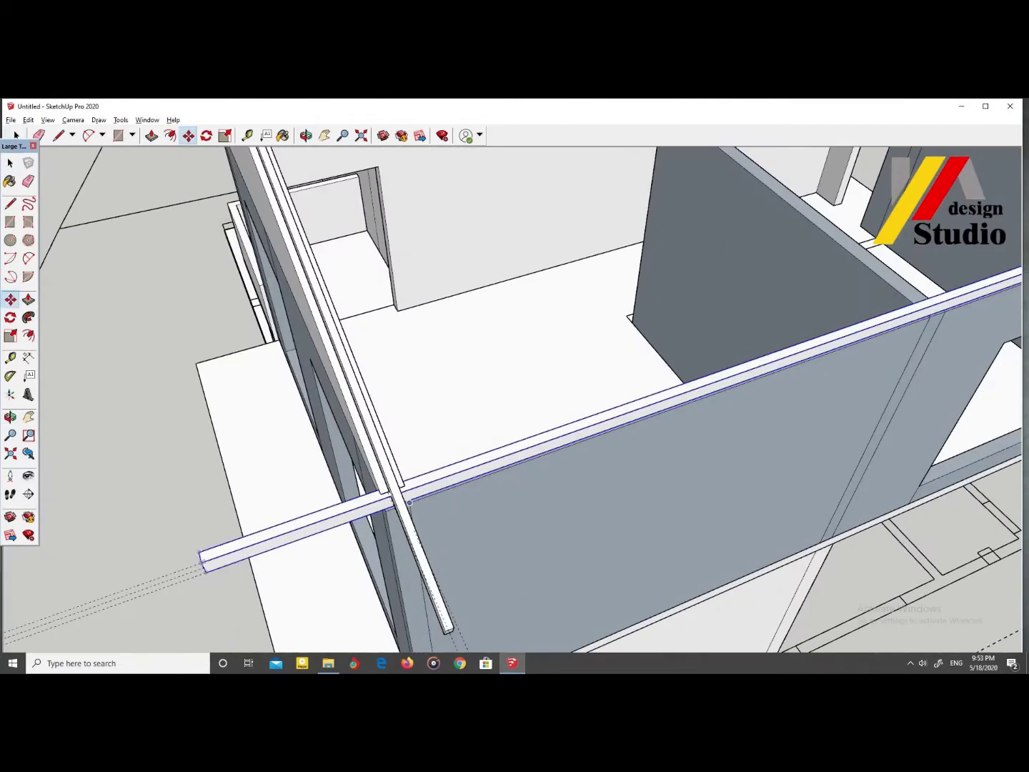
{"action": "scroll", "coordinate": [409, 503], "scroll_direction": "down", "scroll_amount": 5}
{"action": "scroll", "coordinate": [428, 287], "scroll_direction": "up", "scroll_amount": 5}
{"action": "scroll", "coordinate": [429, 286], "scroll_direction": "up", "scroll_amount": 3}
{"action": "mouse_move", "coordinate": [429, 286]}
{"action": "middle_mouse_down"}
{"action": "mouse_move", "coordinate": [744, 279]}
{"action": "mouse_move", "coordinate": [629, 386]}
{"action": "middle_mouse_up"}
{"action": "scroll", "coordinate": [604, 405], "scroll_direction": "up", "scroll_amount": 5}
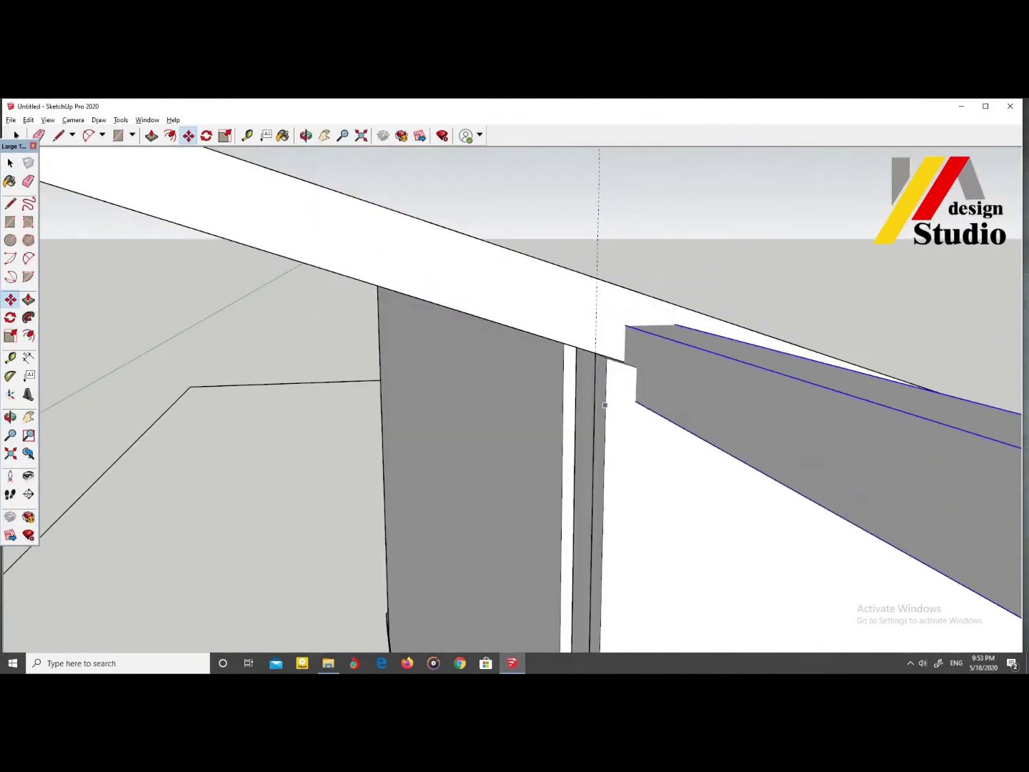
{"action": "scroll", "coordinate": [608, 443], "scroll_direction": "down", "scroll_amount": 3}
{"action": "scroll", "coordinate": [608, 443], "scroll_direction": "down", "scroll_amount": 5}
{"action": "key", "text": "space"}
{"action": "scroll", "coordinate": [429, 450], "scroll_direction": "up", "scroll_amount": 5}
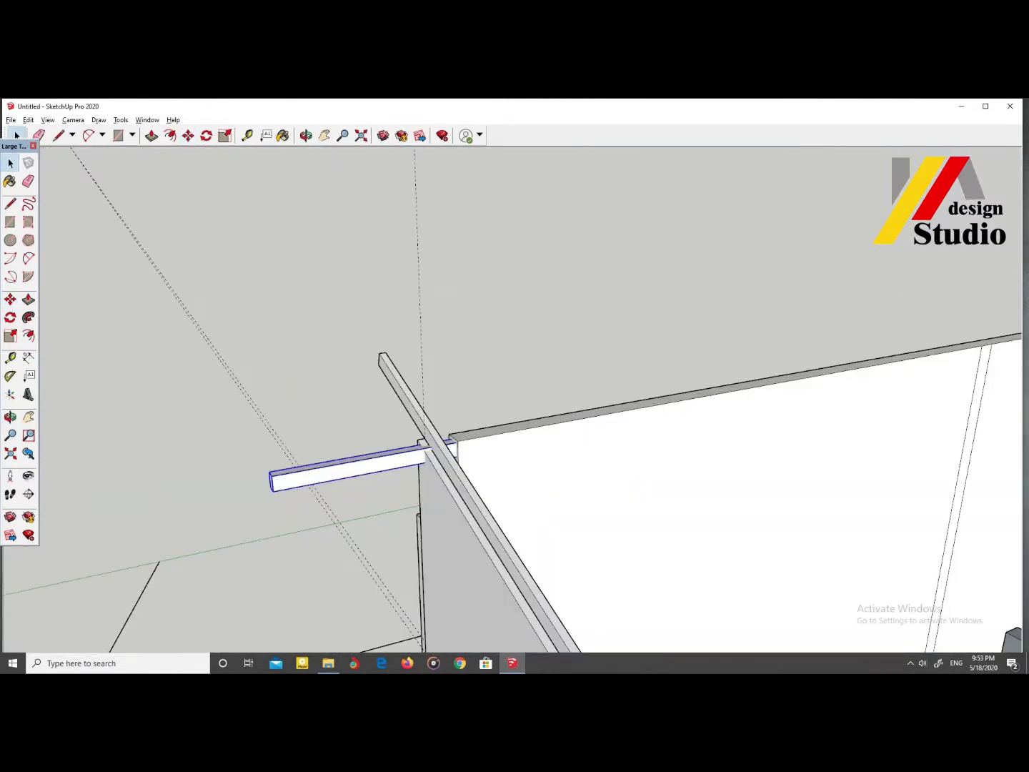
{"action": "key", "text": "ctrl"}
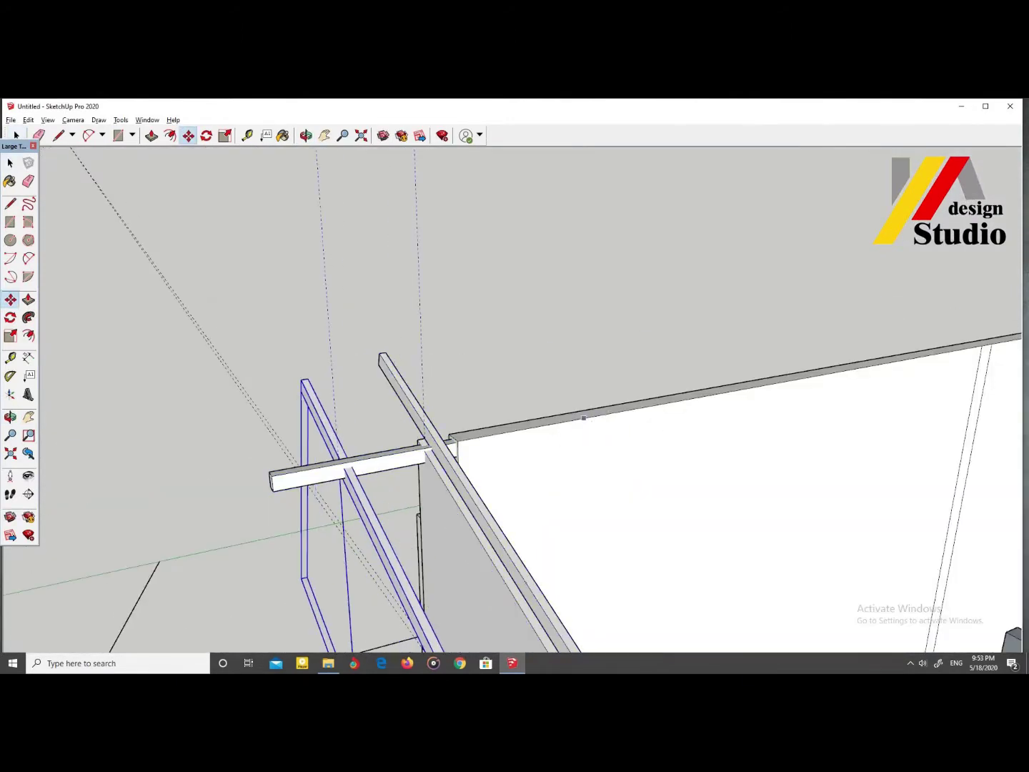
{"action": "scroll", "coordinate": [561, 422], "scroll_direction": "down", "scroll_amount": 5}
Step: Place a copy of the sloping rafter beside the original on the upper-storey roof
{"action": "middle_click_drag", "start_coordinate": [560, 422], "coordinate": [561, 321]}
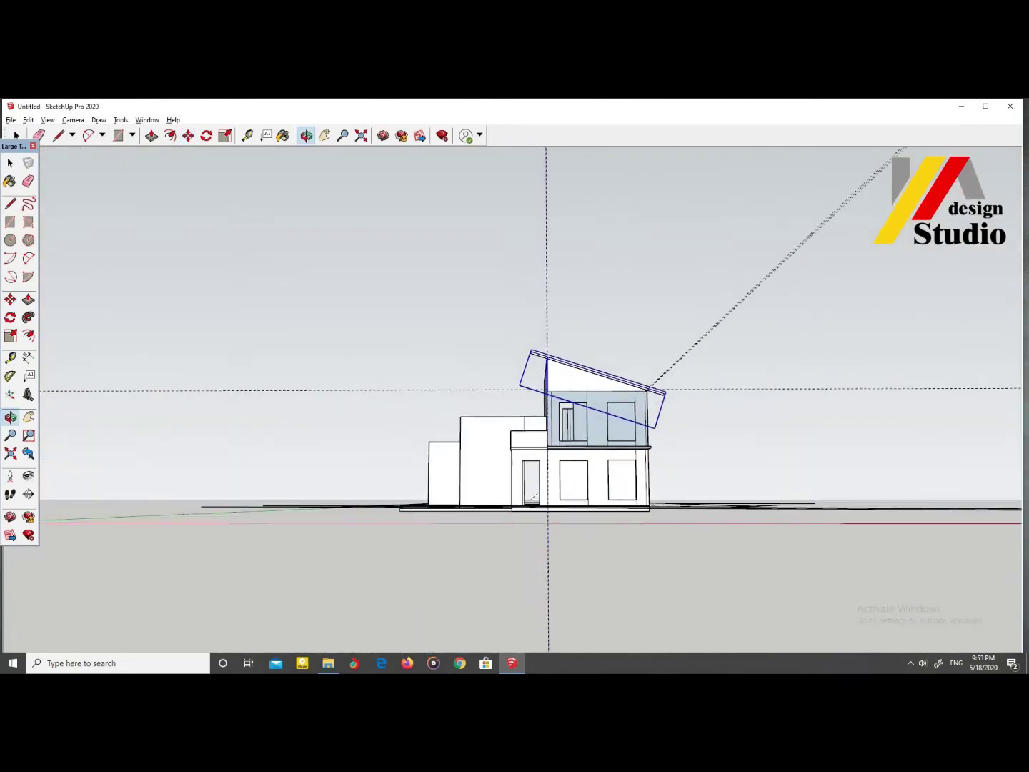
{"action": "mouse_move", "coordinate": [547, 389]}
{"action": "middle_mouse_down"}
{"action": "mouse_move", "coordinate": [547, 457]}
{"action": "mouse_move", "coordinate": [500, 472]}
{"action": "middle_mouse_up"}
{"action": "scroll", "coordinate": [499, 401], "scroll_direction": "up", "scroll_amount": 3}
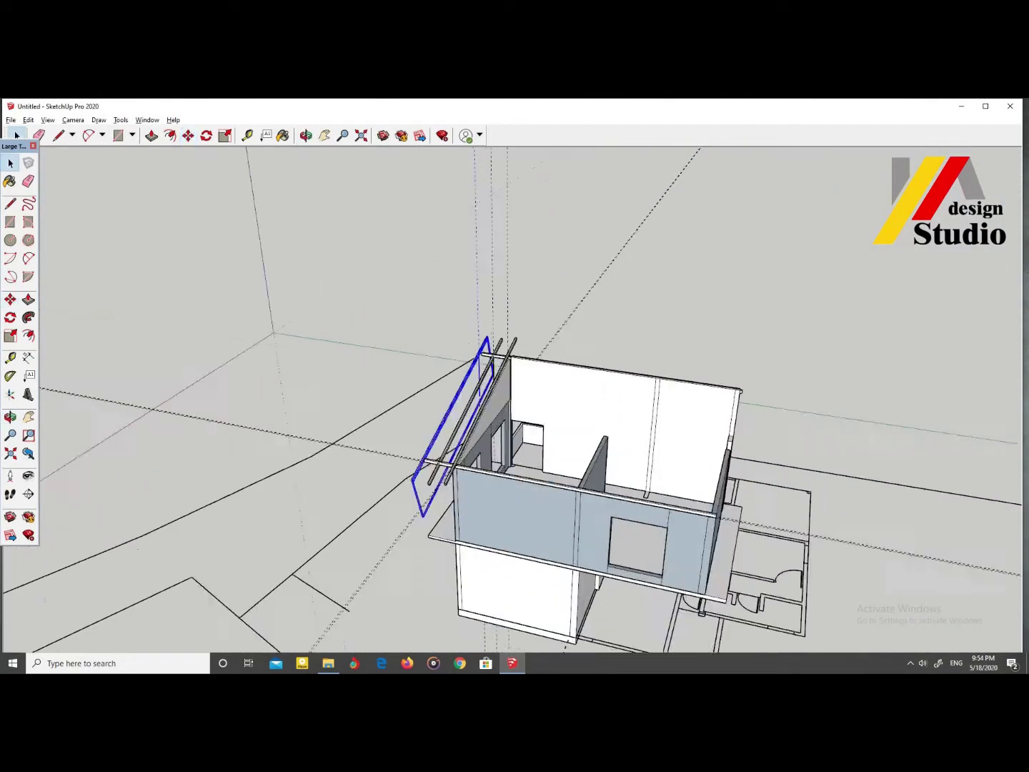
{"action": "scroll", "coordinate": [500, 400], "scroll_direction": "up", "scroll_amount": 4}
{"action": "middle_click_drag", "start_coordinate": [499, 400], "coordinate": [500, 344]}
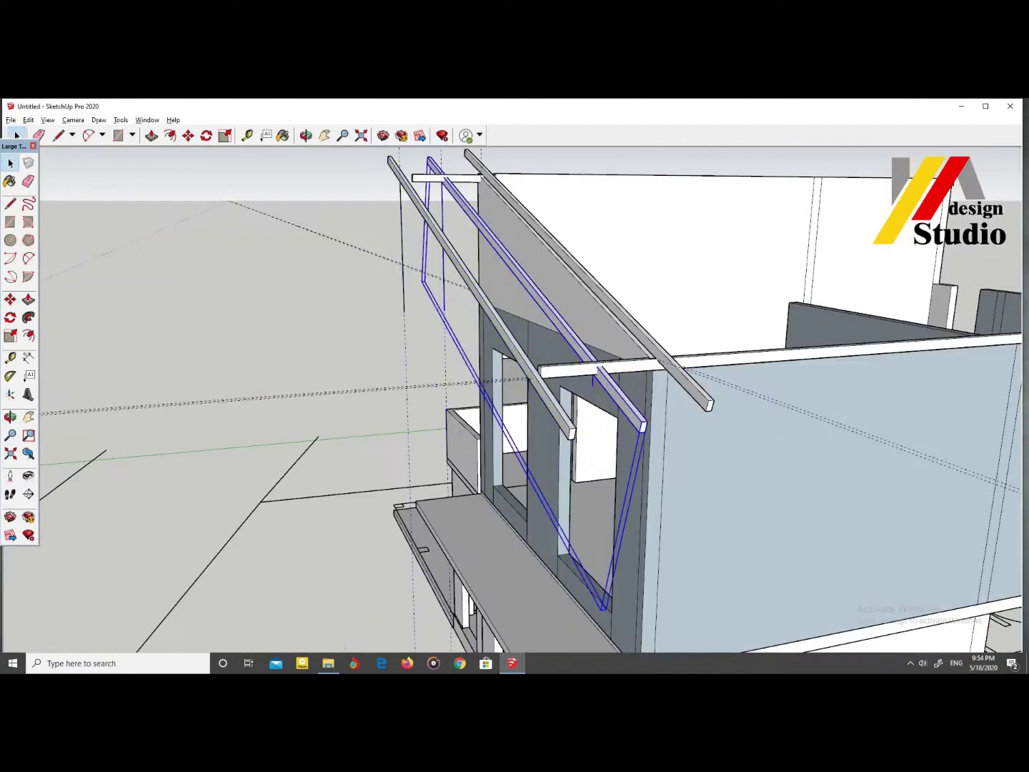
{"action": "left_click", "coordinate": [640, 524], "text": "ctrl"}
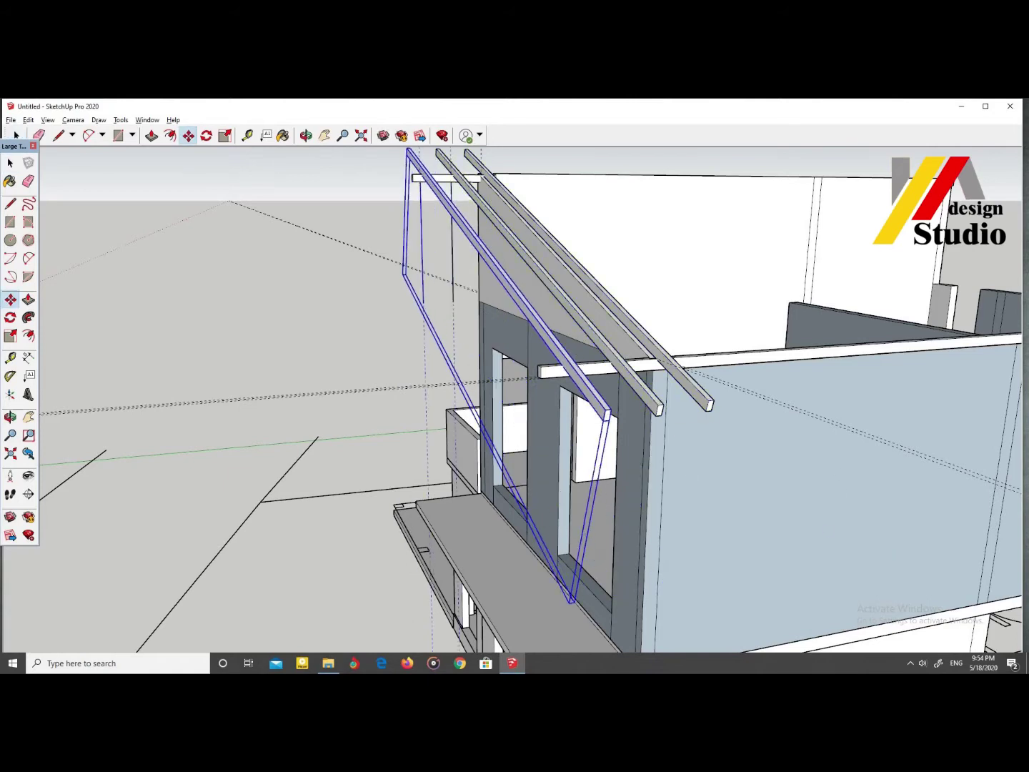
{"action": "middle_click_drag", "start_coordinate": [845, 549], "coordinate": [715, 499]}
Step: Move the rafter copy along the wall to extend the evenly spaced rafter row
{"action": "scroll", "coordinate": [714, 500], "scroll_direction": "up", "scroll_amount": 3}
{"action": "key", "text": "m"}
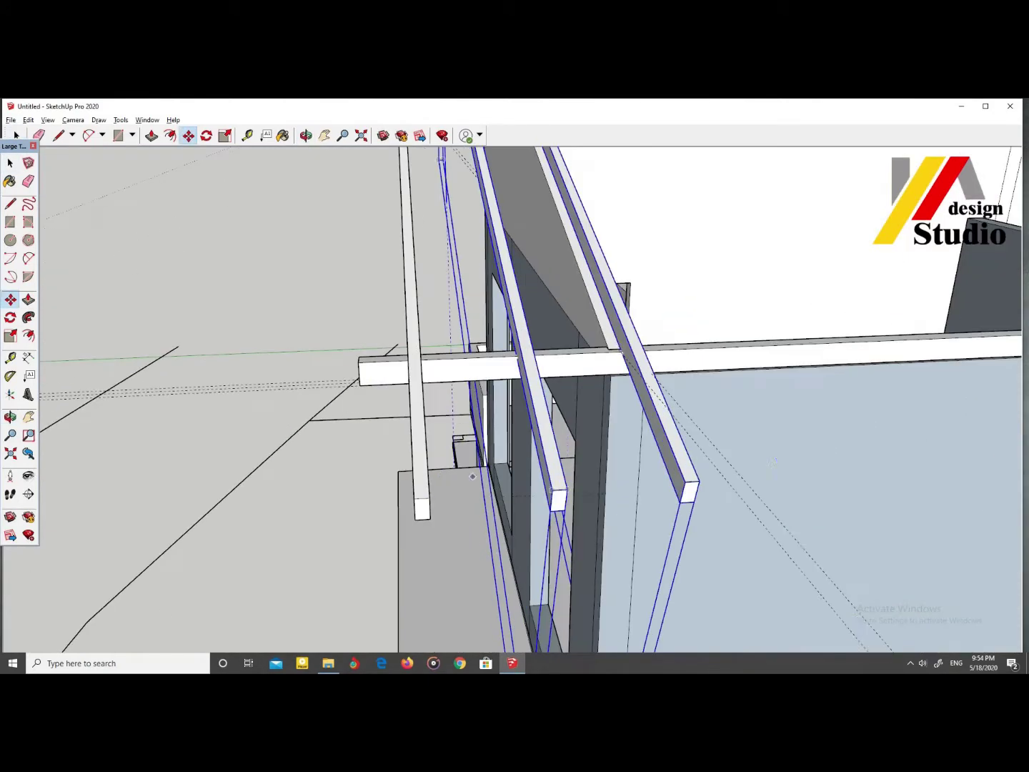
{"action": "scroll", "coordinate": [670, 490], "scroll_direction": "down", "scroll_amount": 5}
{"action": "middle_click_drag", "start_coordinate": [670, 490], "coordinate": [643, 465]}
{"action": "scroll", "coordinate": [643, 465], "scroll_direction": "up", "scroll_amount": 5}
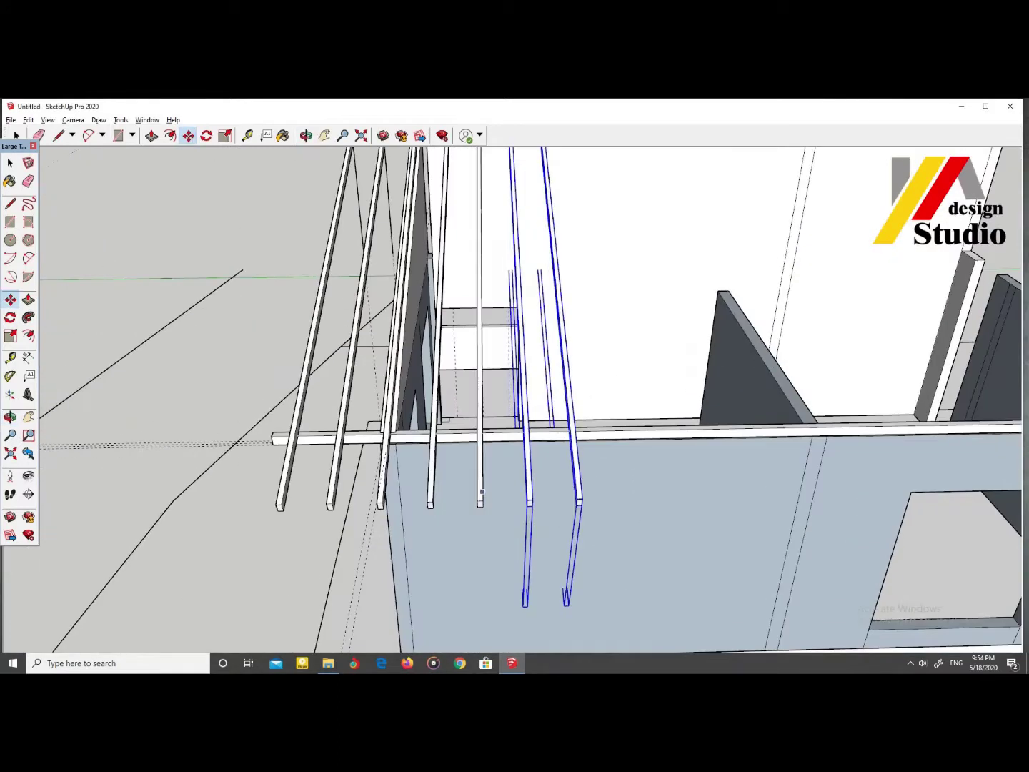
{"action": "scroll", "coordinate": [514, 400], "scroll_direction": "down", "scroll_amount": 5}
{"action": "middle_click_drag", "start_coordinate": [515, 401], "coordinate": [543, 371]}
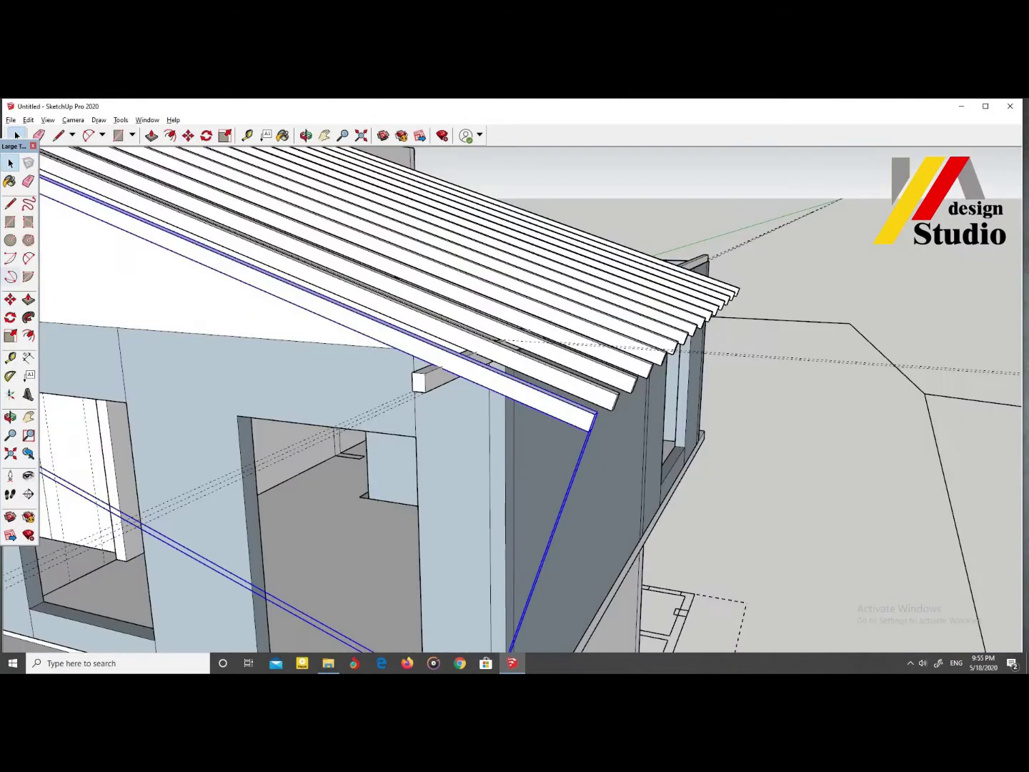
{"action": "scroll", "coordinate": [514, 401], "scroll_direction": "up", "scroll_amount": 3}
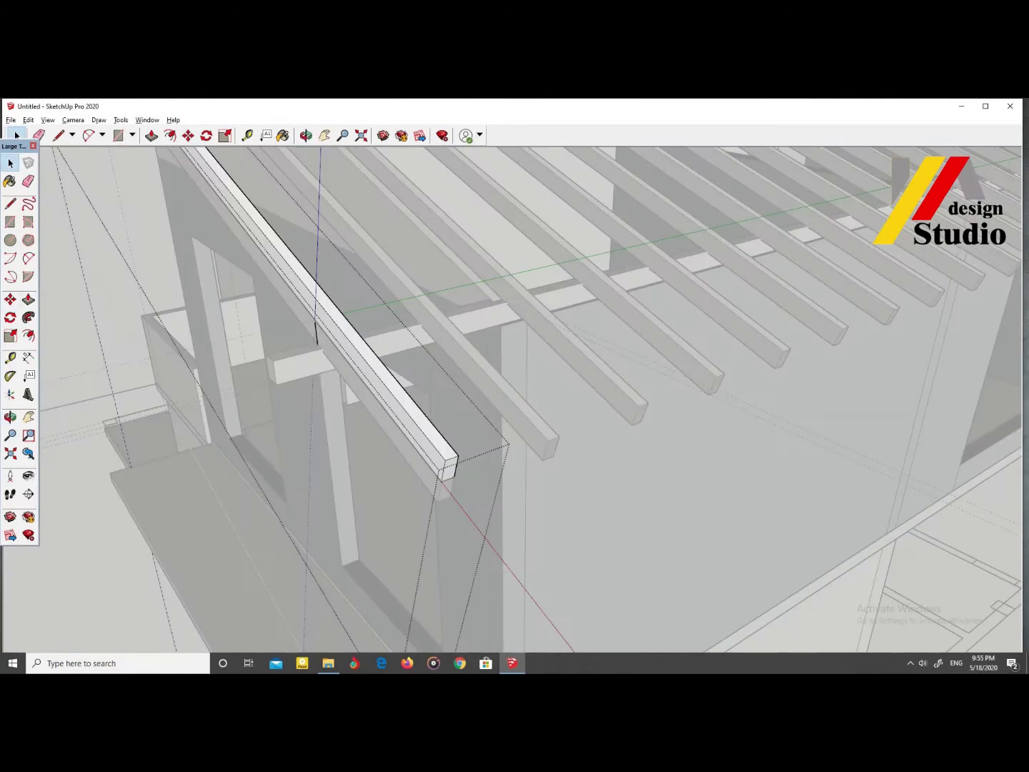
{"action": "middle_click_drag", "start_coordinate": [514, 401], "coordinate": [500, 372]}
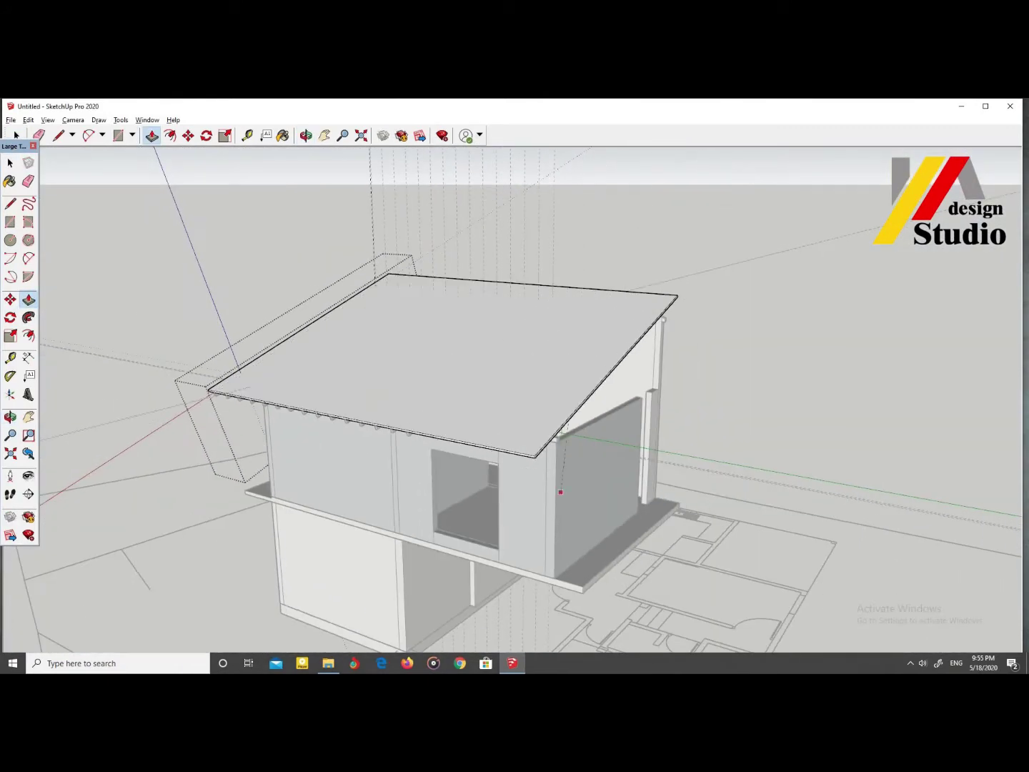
{"action": "mouse_move", "coordinate": [514, 400]}
{"action": "middle_mouse_down"}
{"action": "mouse_move", "coordinate": [492, 372]}
{"action": "mouse_move", "coordinate": [514, 415]}
{"action": "mouse_move", "coordinate": [500, 357]}
{"action": "mouse_move", "coordinate": [522, 408]}
{"action": "mouse_move", "coordinate": [500, 428]}
{"action": "mouse_move", "coordinate": [492, 343]}
{"action": "mouse_move", "coordinate": [514, 400]}
{"action": "middle_mouse_up"}
{"action": "scroll", "coordinate": [500, 356], "scroll_direction": "up", "scroll_amount": 5}
Step: Draw a small square rectangle as the pillar base on the porch slab
{"action": "scroll", "coordinate": [443, 608], "scroll_direction": "up", "scroll_amount": 5}
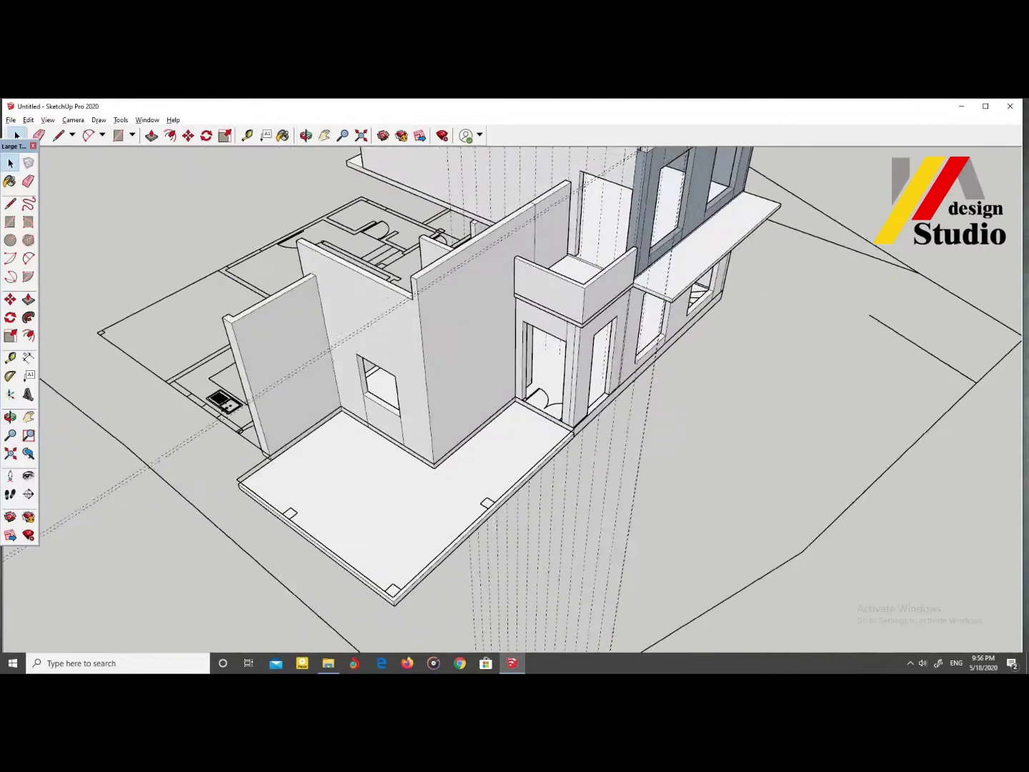
{"action": "scroll", "coordinate": [500, 501], "scroll_direction": "up", "scroll_amount": 5}
{"action": "scroll", "coordinate": [571, 428], "scroll_direction": "up", "scroll_amount": 4}
{"action": "key", "text": "m"}
{"action": "scroll", "coordinate": [617, 383], "scroll_direction": "up", "scroll_amount": 1}
{"action": "scroll", "coordinate": [617, 382], "scroll_direction": "down", "scroll_amount": 1}
{"action": "scroll", "coordinate": [608, 400], "scroll_direction": "up", "scroll_amount": 2}
{"action": "scroll", "coordinate": [607, 418], "scroll_direction": "down", "scroll_amount": 5}
{"action": "scroll", "coordinate": [543, 443], "scroll_direction": "up", "scroll_amount": 3}
{"action": "key", "text": "r"}
{"action": "scroll", "coordinate": [526, 453], "scroll_direction": "up", "scroll_amount": 2}
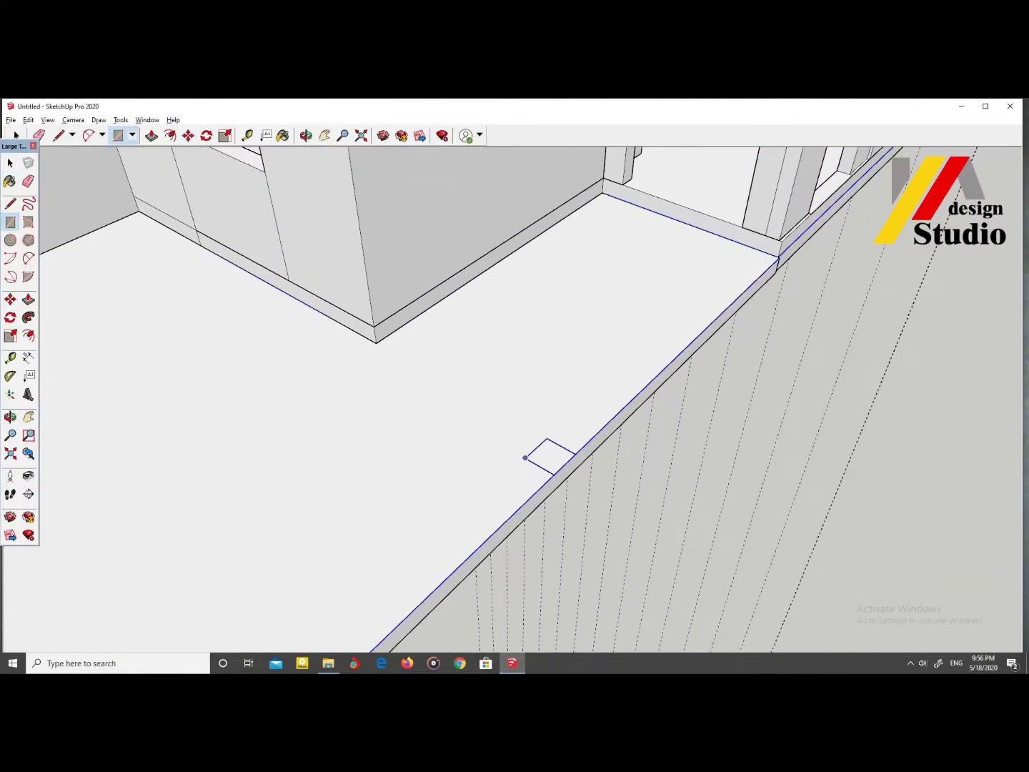
{"action": "scroll", "coordinate": [549, 455], "scroll_direction": "down", "scroll_amount": 3}
Step: Extrude the square into a slender pillar and move it to the front floor corner
{"action": "mouse_move", "coordinate": [546, 450]}
{"action": "middle_mouse_down"}
{"action": "mouse_move", "coordinate": [557, 396]}
{"action": "mouse_move", "coordinate": [576, 436]}
{"action": "mouse_move", "coordinate": [549, 400]}
{"action": "middle_mouse_up"}
{"action": "key", "text": "p"}
{"action": "key", "text": "space"}
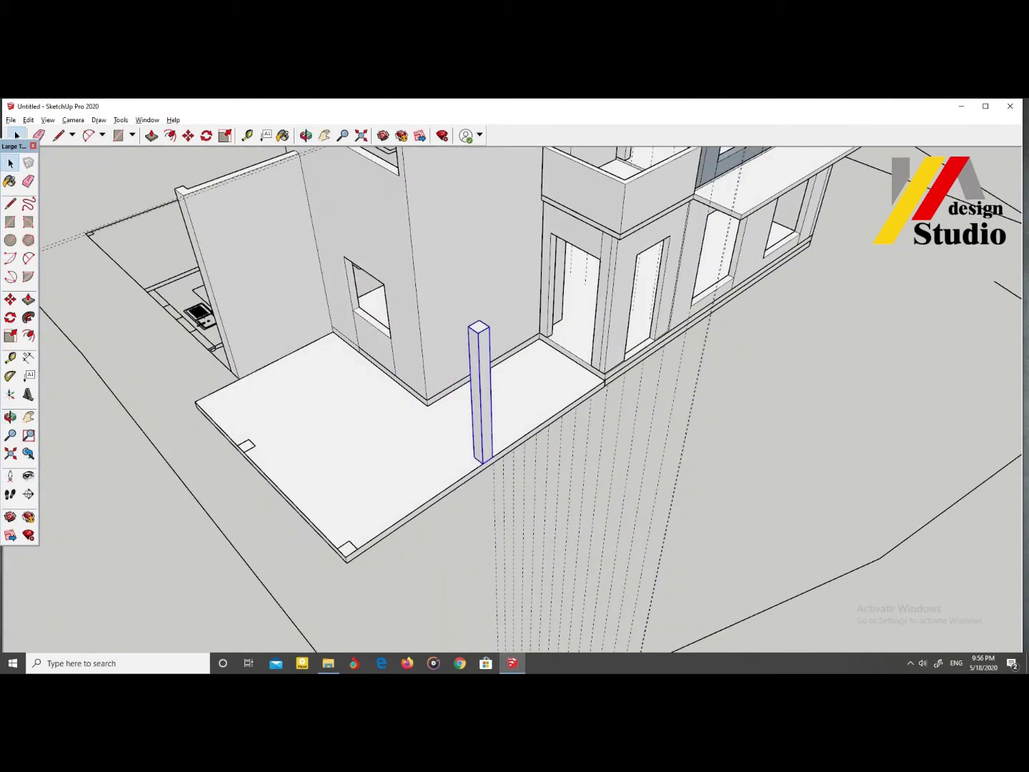
{"action": "left_click", "coordinate": [482, 463]}
{"action": "left_click", "coordinate": [344, 559]}
Step: Orbit around the house to check the pillar along the front porch edge
{"action": "middle_click_drag", "start_coordinate": [343, 559], "coordinate": [322, 500]}
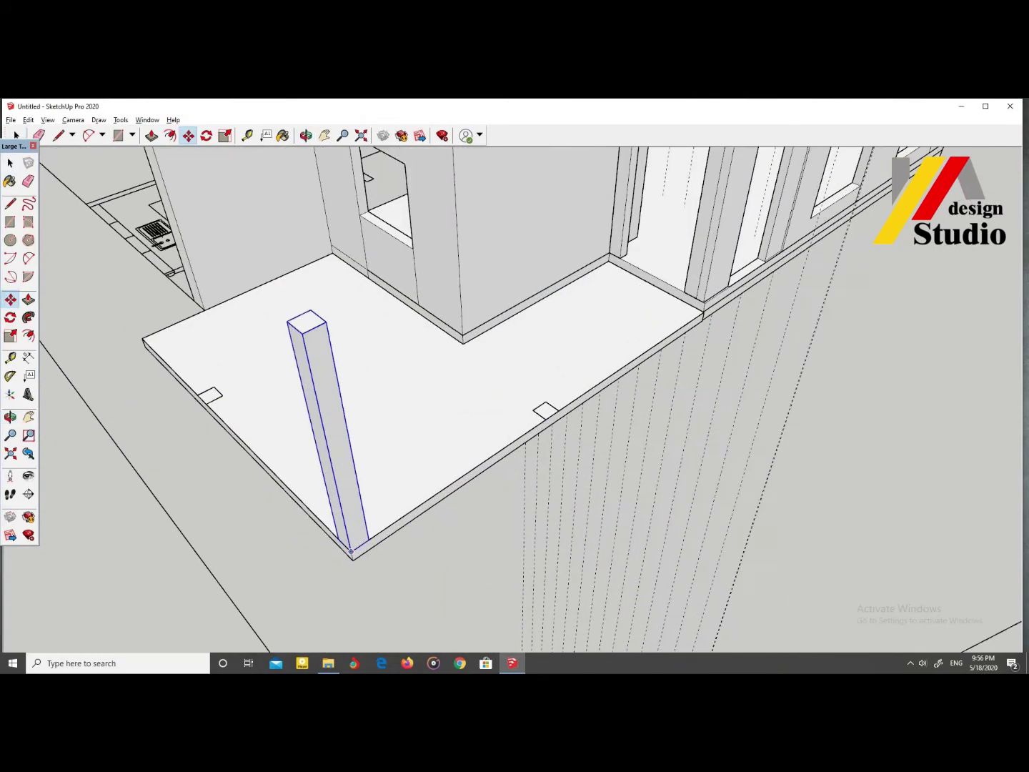
{"action": "scroll", "coordinate": [310, 408], "scroll_direction": "down", "scroll_amount": 3}
{"action": "mouse_move", "coordinate": [277, 455]}
{"action": "middle_mouse_down"}
{"action": "mouse_move", "coordinate": [300, 400]}
{"action": "mouse_move", "coordinate": [307, 457]}
{"action": "mouse_move", "coordinate": [314, 428]}
{"action": "middle_mouse_up"}
{"action": "scroll", "coordinate": [324, 505], "scroll_direction": "up", "scroll_amount": 3}
{"action": "scroll", "coordinate": [324, 504], "scroll_direction": "up", "scroll_amount": 3}
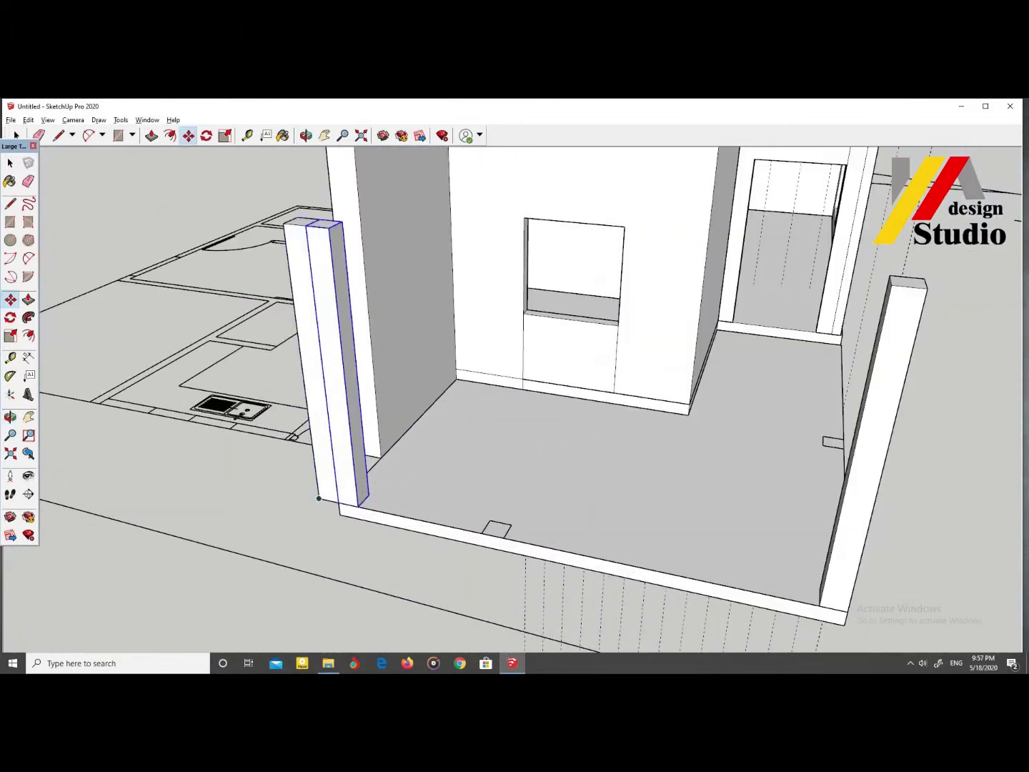
{"action": "scroll", "coordinate": [328, 500], "scroll_direction": "down", "scroll_amount": 2}
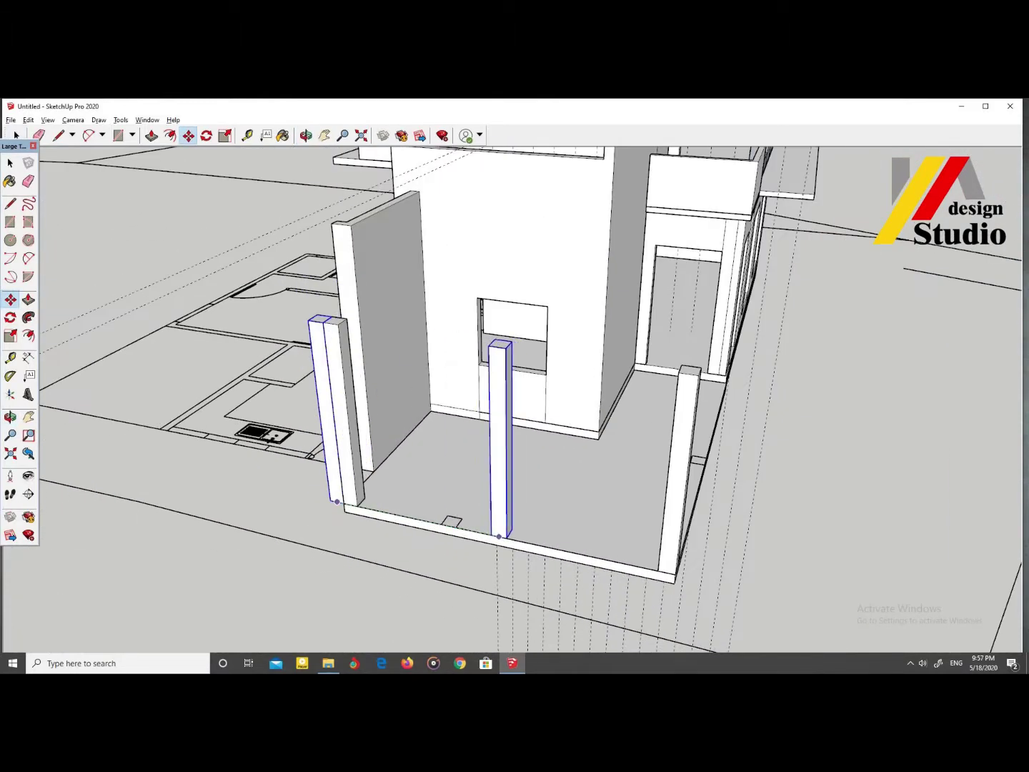
{"action": "scroll", "coordinate": [328, 500], "scroll_direction": "down", "scroll_amount": 5}
{"action": "mouse_move", "coordinate": [328, 500]}
{"action": "middle_mouse_down"}
{"action": "mouse_move", "coordinate": [328, 442]}
{"action": "mouse_move", "coordinate": [335, 500]}
{"action": "middle_mouse_up"}
{"action": "scroll", "coordinate": [400, 400], "scroll_direction": "up", "scroll_amount": 5}
{"action": "middle_click_drag", "start_coordinate": [401, 400], "coordinate": [389, 443]}
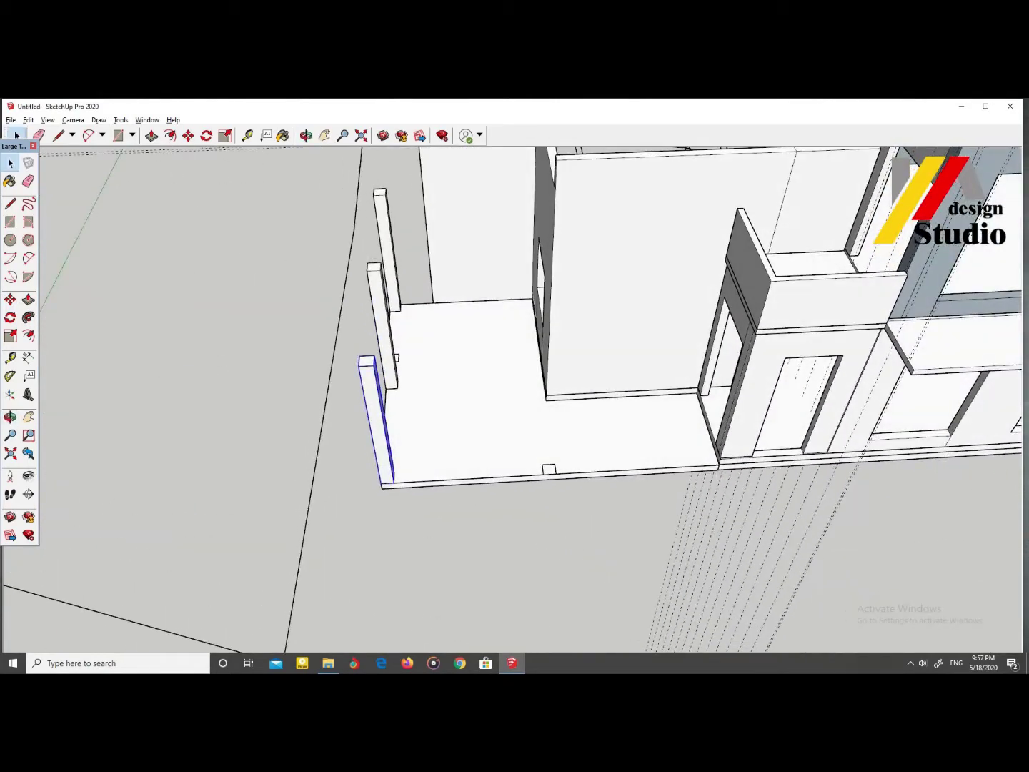
{"action": "scroll", "coordinate": [528, 400], "scroll_direction": "down", "scroll_amount": 3}
{"action": "mouse_move", "coordinate": [529, 400]}
{"action": "middle_mouse_down"}
{"action": "mouse_move", "coordinate": [530, 300]}
{"action": "mouse_move", "coordinate": [500, 428]}
{"action": "middle_mouse_up"}
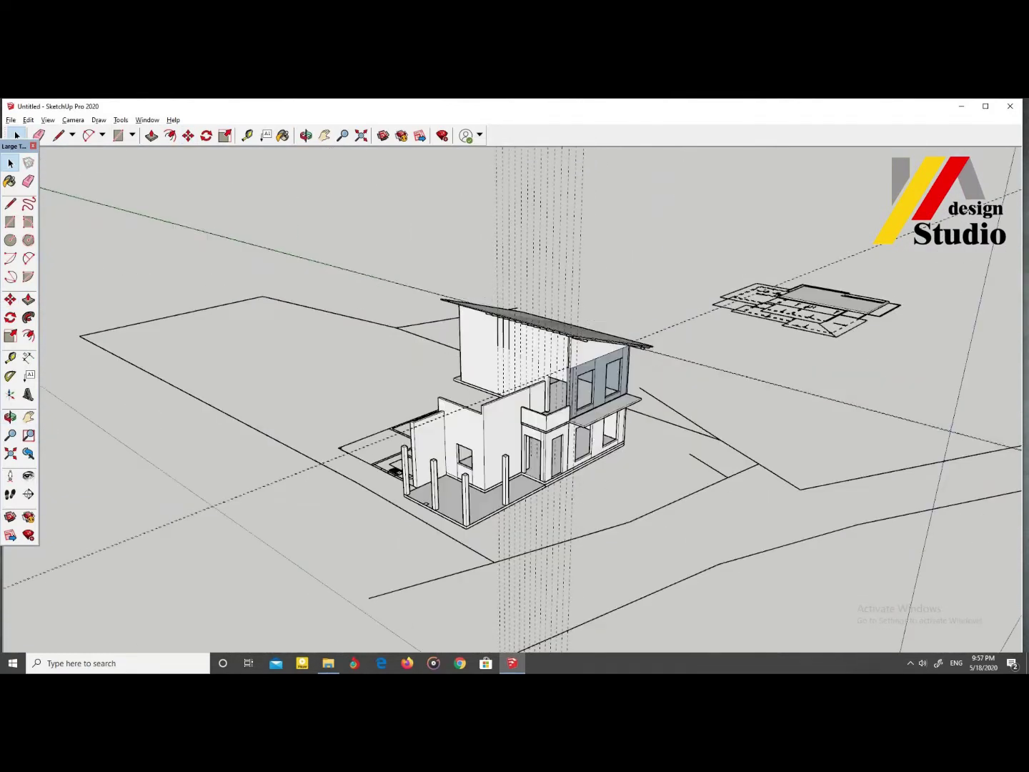
Step: Push/Pull the balcony parapet face above the front porch to adjust it
{"action": "mouse_move", "coordinate": [548, 330]}
{"action": "middle_mouse_down"}
{"action": "mouse_move", "coordinate": [571, 300]}
{"action": "mouse_move", "coordinate": [850, 322]}
{"action": "middle_mouse_up"}
{"action": "scroll", "coordinate": [571, 300], "scroll_direction": "up", "scroll_amount": 8}
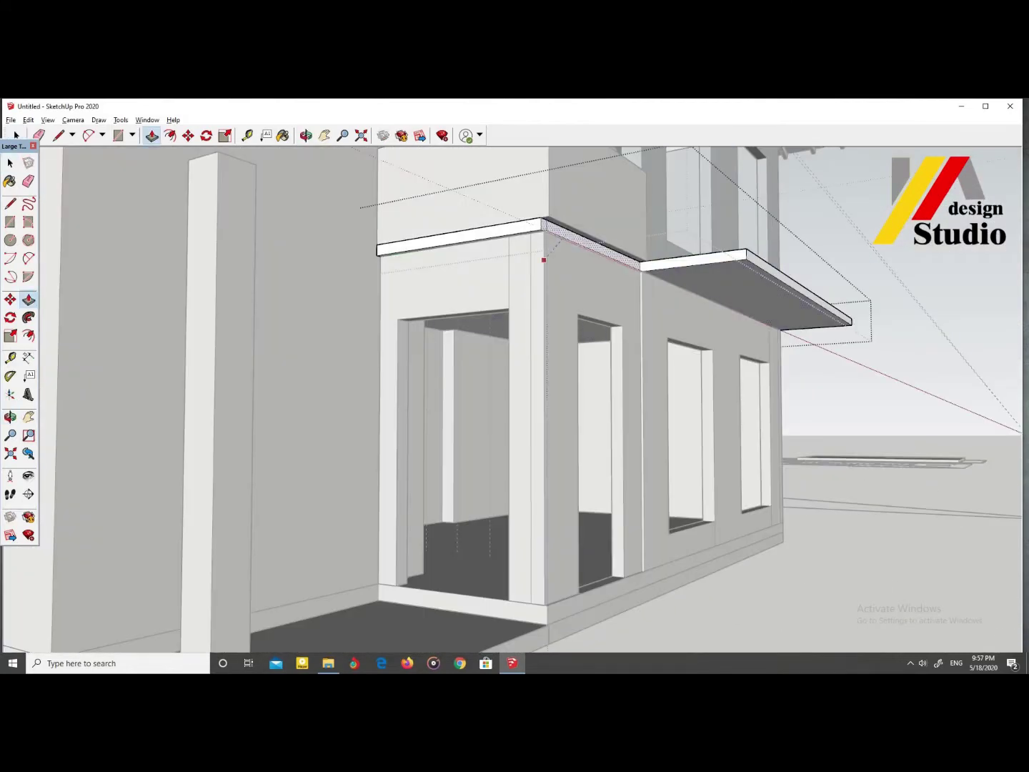
{"action": "key", "text": "space"}
{"action": "mouse_move", "coordinate": [543, 259]}
{"action": "middle_mouse_down"}
{"action": "mouse_move", "coordinate": [543, 357]}
{"action": "mouse_move", "coordinate": [643, 322]}
{"action": "middle_mouse_up"}
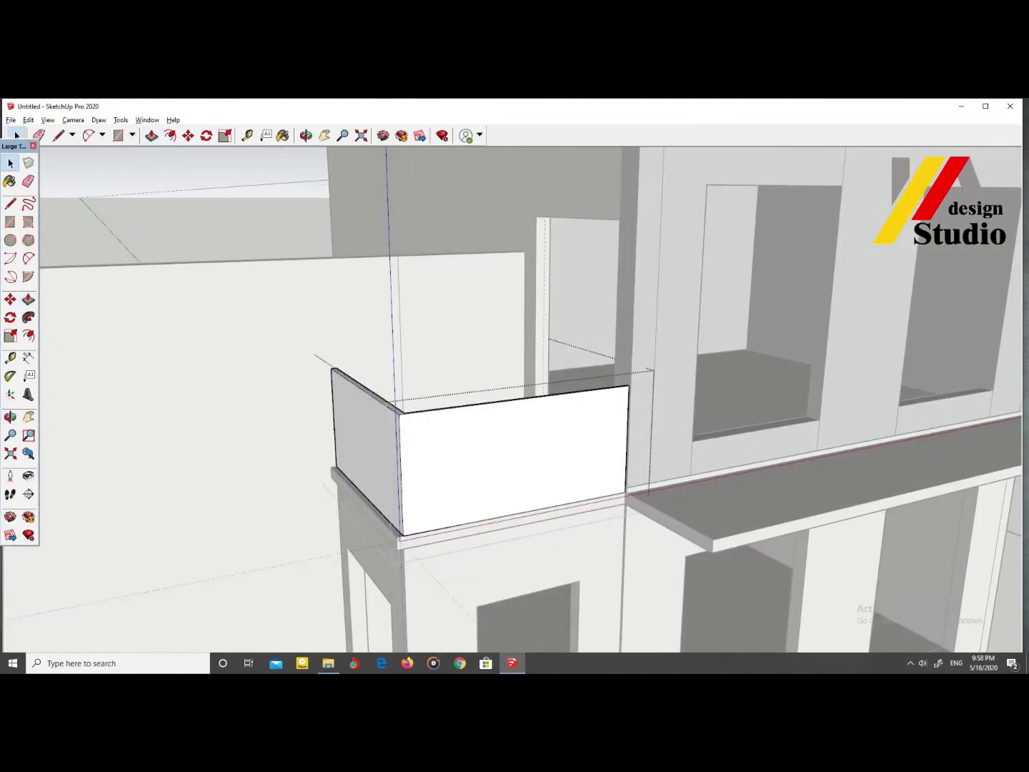
{"action": "key", "text": "p"}
{"action": "scroll", "coordinate": [515, 400], "scroll_direction": "down", "scroll_amount": 10}
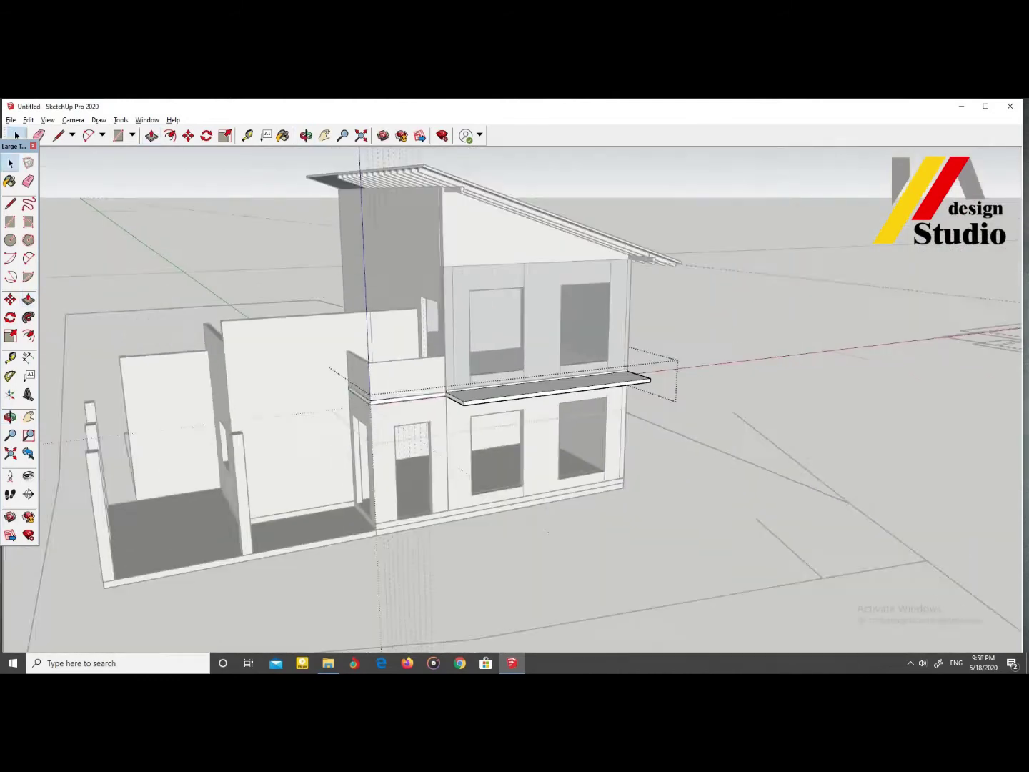
Step: Place Tape Measure guide lines across the upper storey's front wall below the roof
{"action": "middle_click_drag", "start_coordinate": [515, 400], "coordinate": [515, 344]}
{"action": "middle_click_drag", "start_coordinate": [553, 295], "coordinate": [553, 307]}
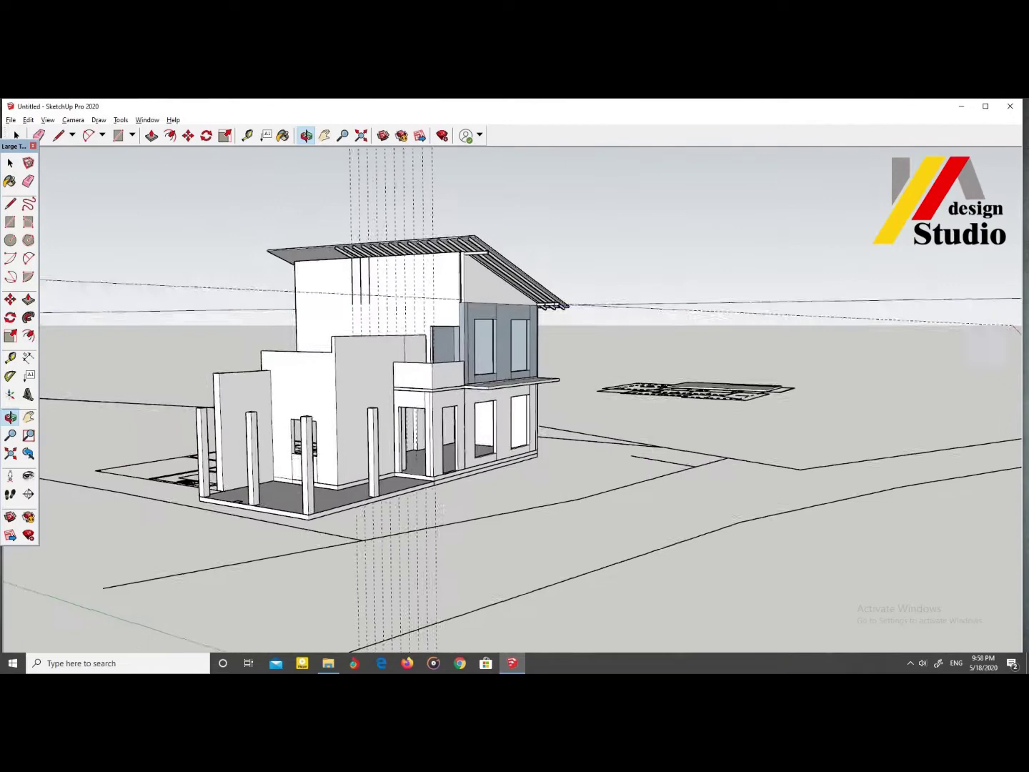
{"action": "scroll", "coordinate": [438, 345], "scroll_direction": "up", "scroll_amount": 3}
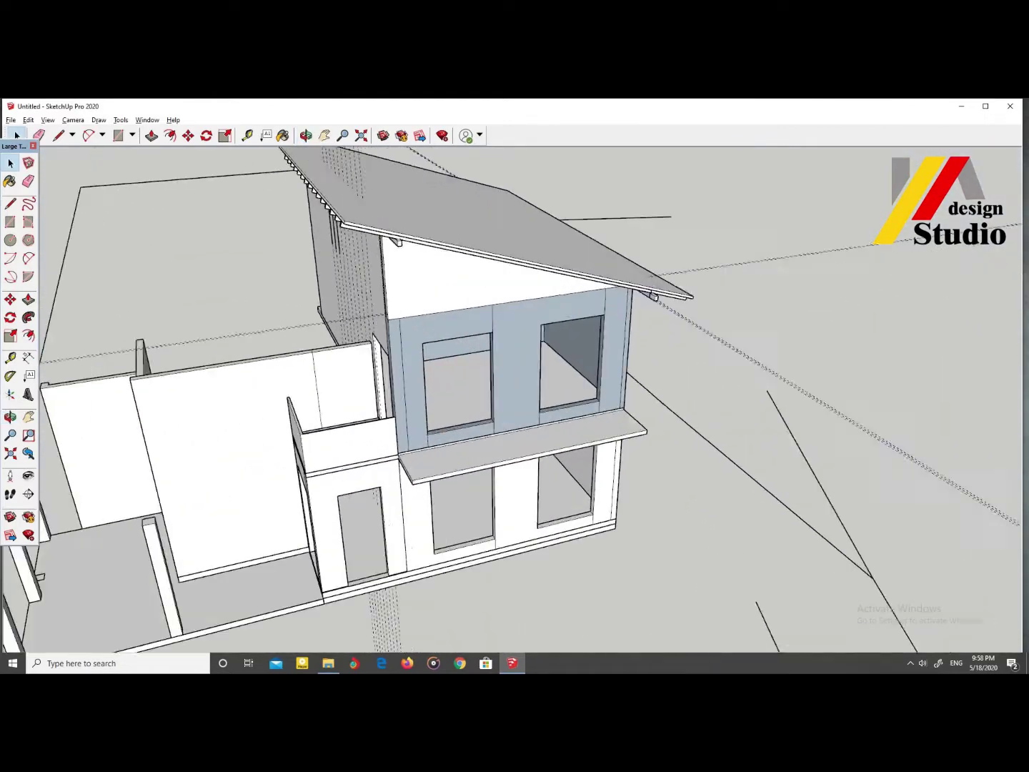
{"action": "scroll", "coordinate": [438, 346], "scroll_direction": "up", "scroll_amount": 2}
{"action": "key", "text": "t"}
{"action": "scroll", "coordinate": [437, 346], "scroll_direction": "up", "scroll_amount": 2}
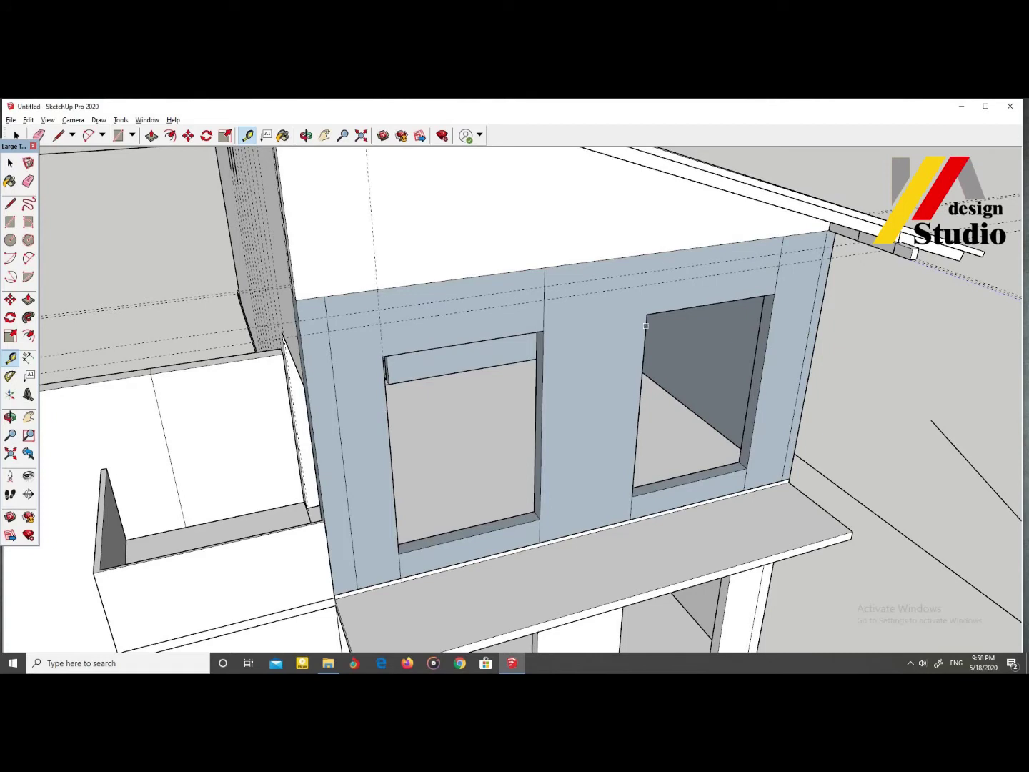
Step: Make groups of the header strips above the left and right upper windows
{"action": "right_click", "coordinate": [529, 299]}
{"action": "left_click", "coordinate": [565, 391]}
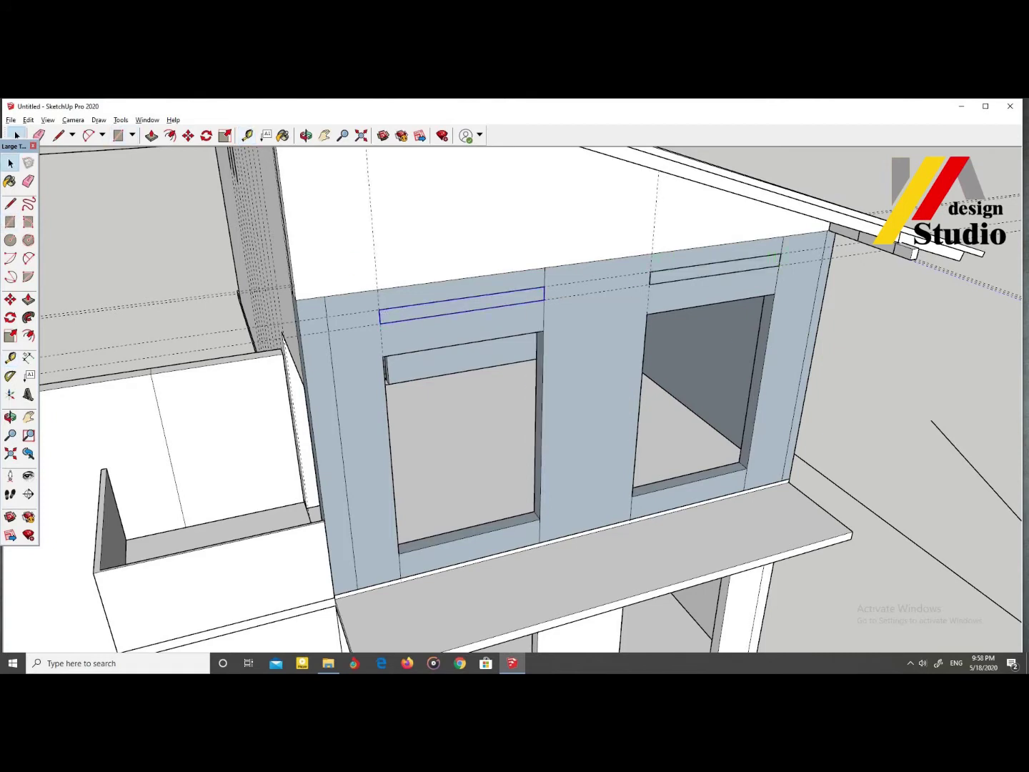
{"action": "scroll", "coordinate": [758, 268], "scroll_direction": "up", "scroll_amount": 2}
{"action": "right_click", "coordinate": [758, 269]}
{"action": "left_click", "coordinate": [793, 359]}
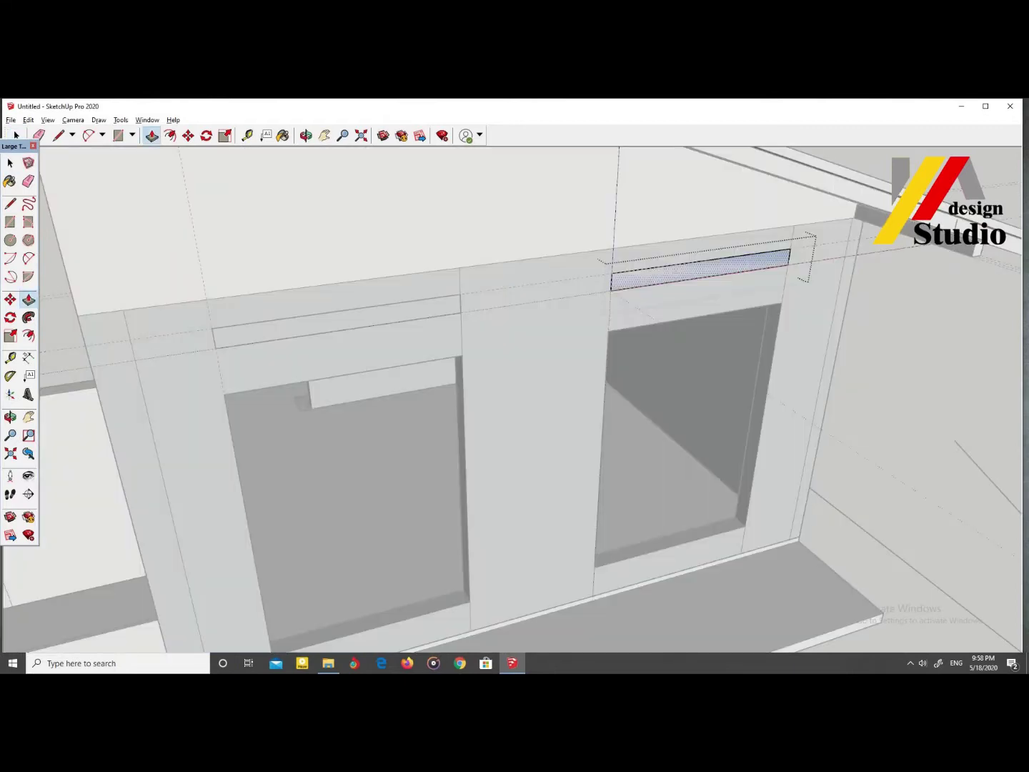
Step: Push/Pull both header strips outward into projecting window hoods
{"action": "left_click", "coordinate": [803, 279]}
{"action": "scroll", "coordinate": [721, 282], "scroll_direction": "down", "scroll_amount": 3}
{"action": "left_click", "coordinate": [794, 299]}
{"action": "key", "text": "space"}
{"action": "left_click", "coordinate": [499, 314]}
{"action": "left_click", "coordinate": [582, 322]}
{"action": "scroll", "coordinate": [582, 321], "scroll_direction": "down", "scroll_amount": 5}
{"action": "mouse_move", "coordinate": [582, 322]}
{"action": "middle_mouse_down"}
{"action": "mouse_move", "coordinate": [572, 271]}
{"action": "mouse_move", "coordinate": [514, 400]}
{"action": "middle_mouse_up"}
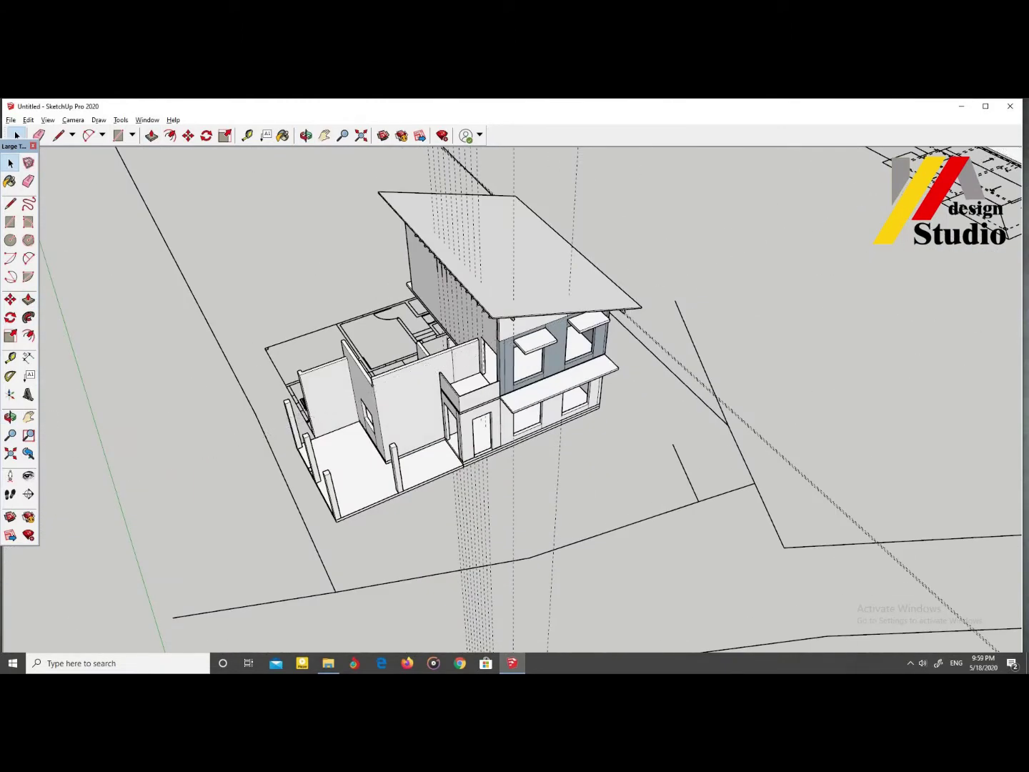
Step: Turn the porch pillar into a shared component and open it for editing
{"action": "scroll", "coordinate": [443, 400], "scroll_direction": "up", "scroll_amount": 5}
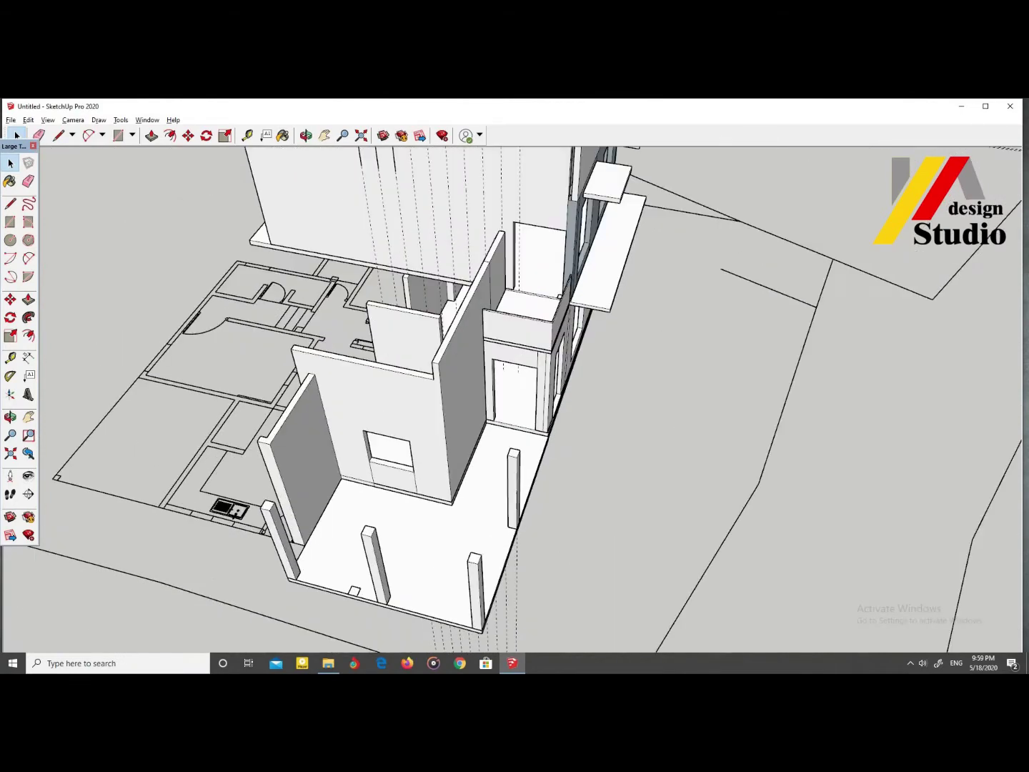
{"action": "scroll", "coordinate": [514, 400], "scroll_direction": "down", "scroll_amount": 5}
{"action": "mouse_move", "coordinate": [514, 401]}
{"action": "middle_mouse_down"}
{"action": "mouse_move", "coordinate": [515, 357]}
{"action": "mouse_move", "coordinate": [500, 415]}
{"action": "middle_mouse_up"}
{"action": "scroll", "coordinate": [465, 501], "scroll_direction": "up", "scroll_amount": 5}
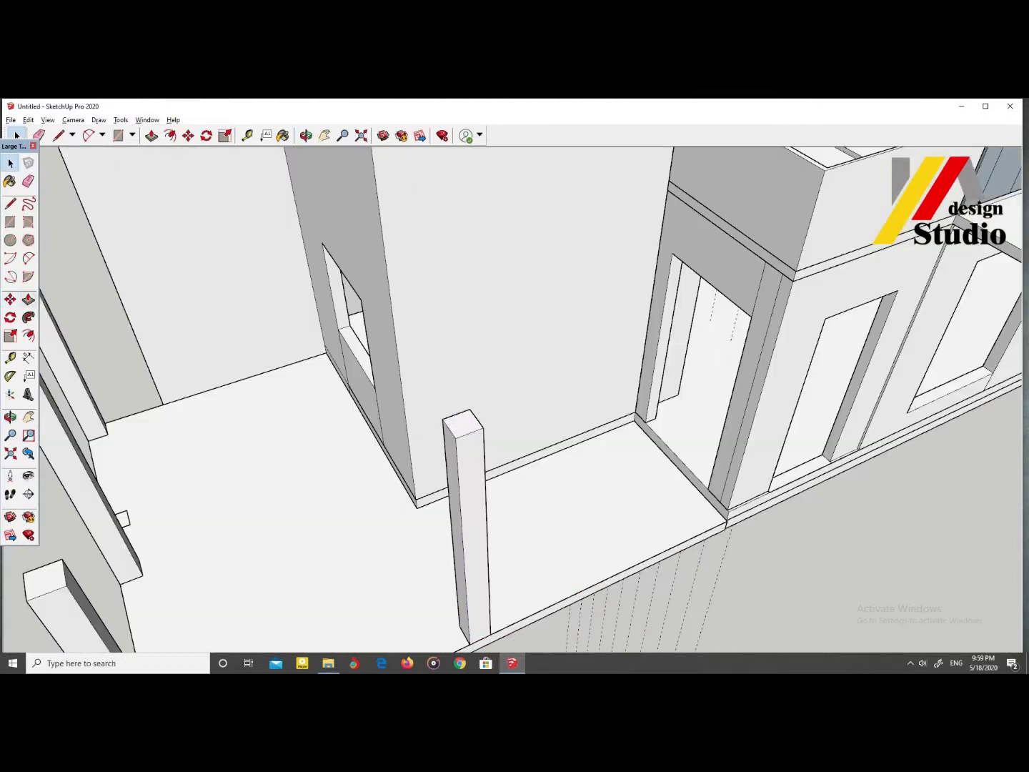
{"action": "key", "text": "t"}
{"action": "scroll", "coordinate": [444, 411], "scroll_direction": "up", "scroll_amount": 2}
{"action": "scroll", "coordinate": [448, 422], "scroll_direction": "up", "scroll_amount": 2}
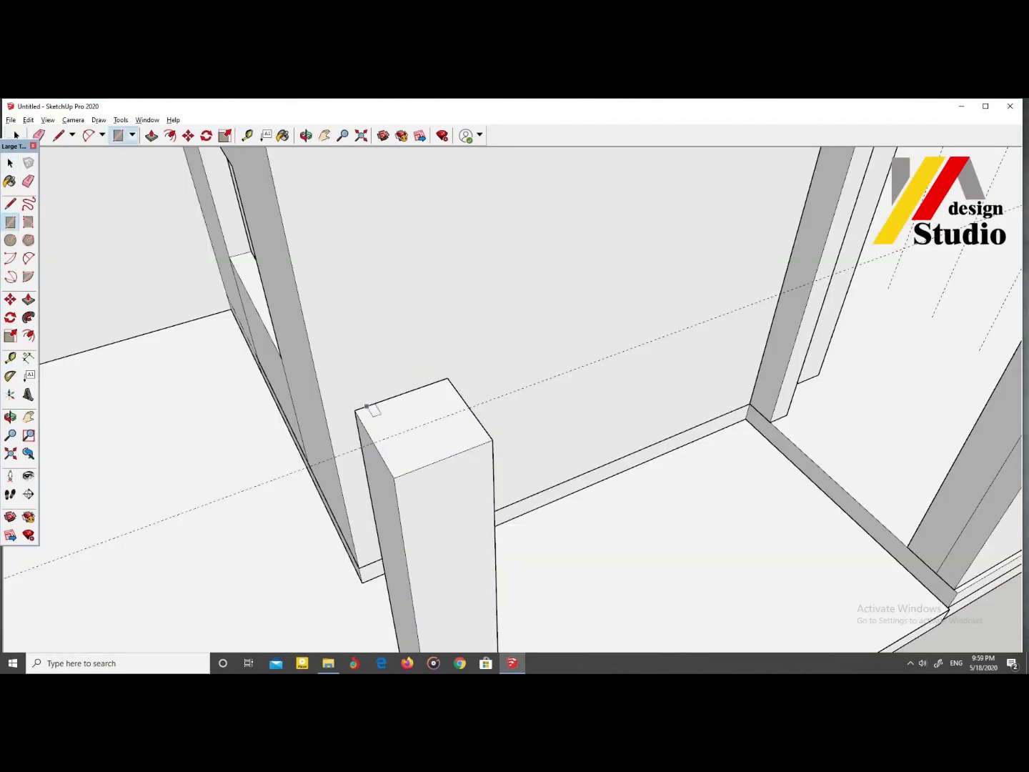
{"action": "left_click", "coordinate": [510, 516]}
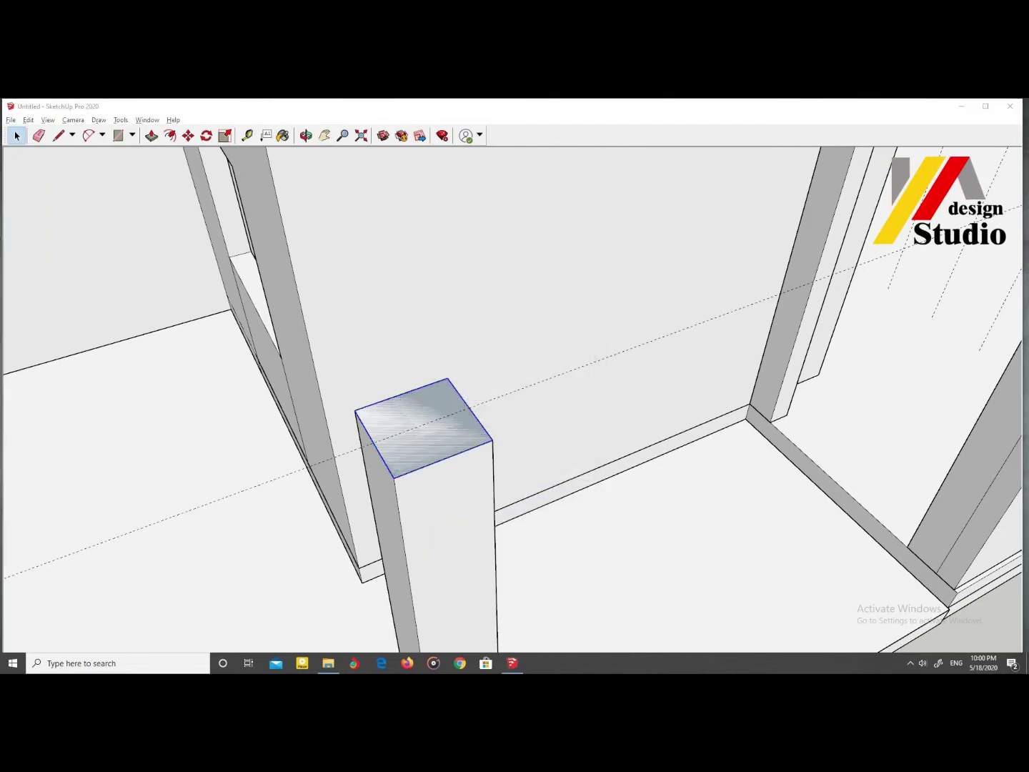
{"action": "key", "text": "Return"}
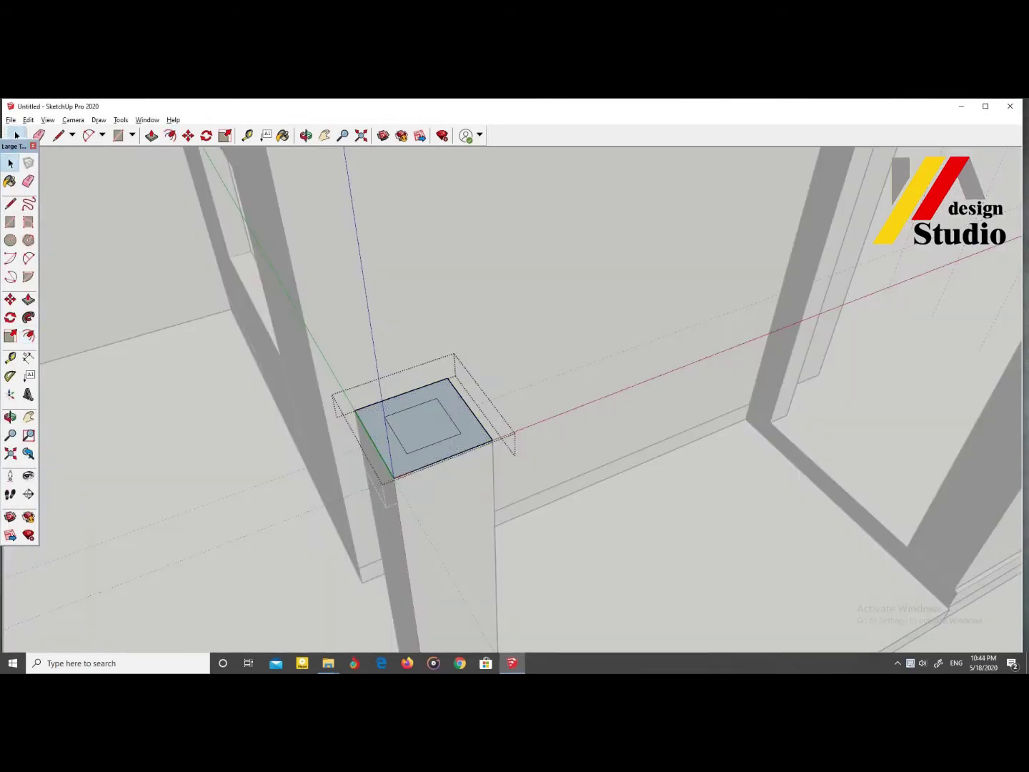
Step: Form a small raised cap from the inner square on the pillar top
{"action": "left_click", "coordinate": [422, 426]}
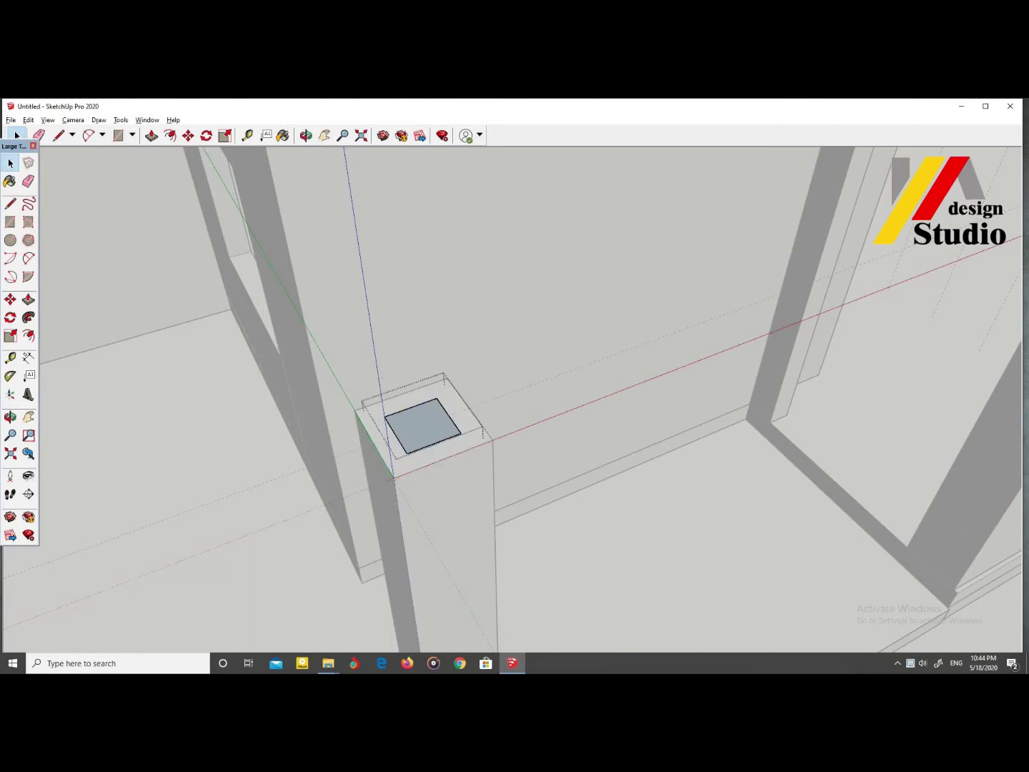
{"action": "scroll", "coordinate": [493, 368], "scroll_direction": "down", "scroll_amount": 5}
{"action": "middle_click_drag", "start_coordinate": [493, 367], "coordinate": [563, 379]}
{"action": "scroll", "coordinate": [563, 378], "scroll_direction": "up", "scroll_amount": 5}
{"action": "key", "text": "space"}
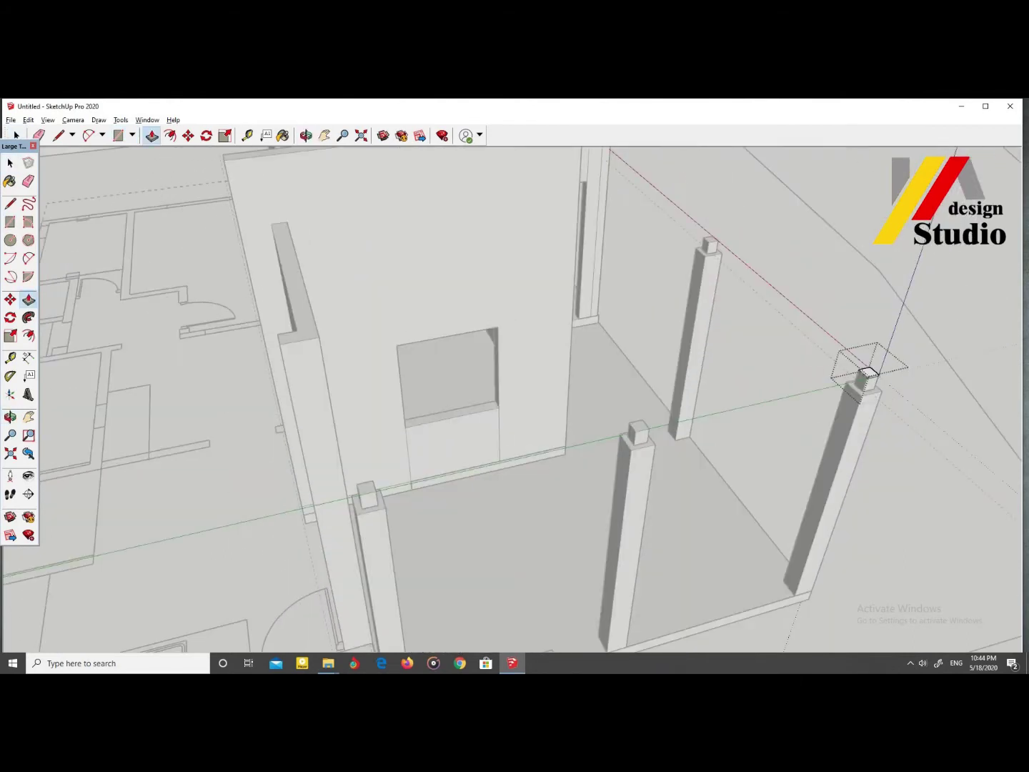
Step: Pull a beam from the pillar cap across to the far pillar
{"action": "scroll", "coordinate": [866, 372], "scroll_direction": "up", "scroll_amount": 2}
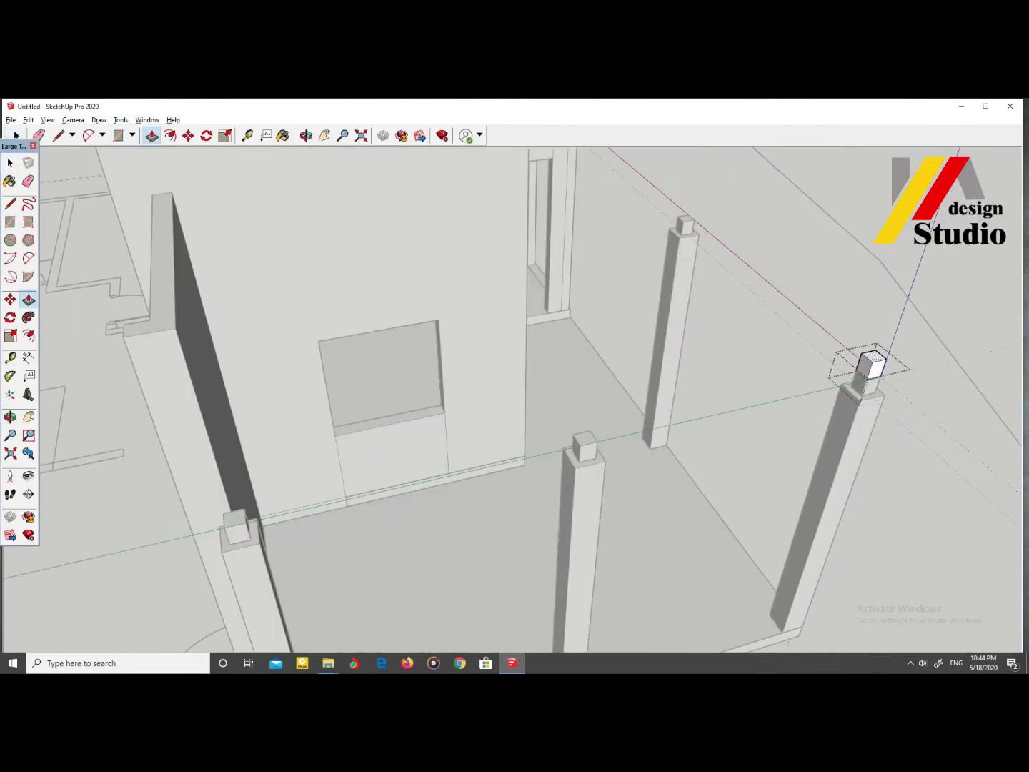
{"action": "left_click", "coordinate": [868, 365]}
{"action": "left_click", "coordinate": [235, 510]}
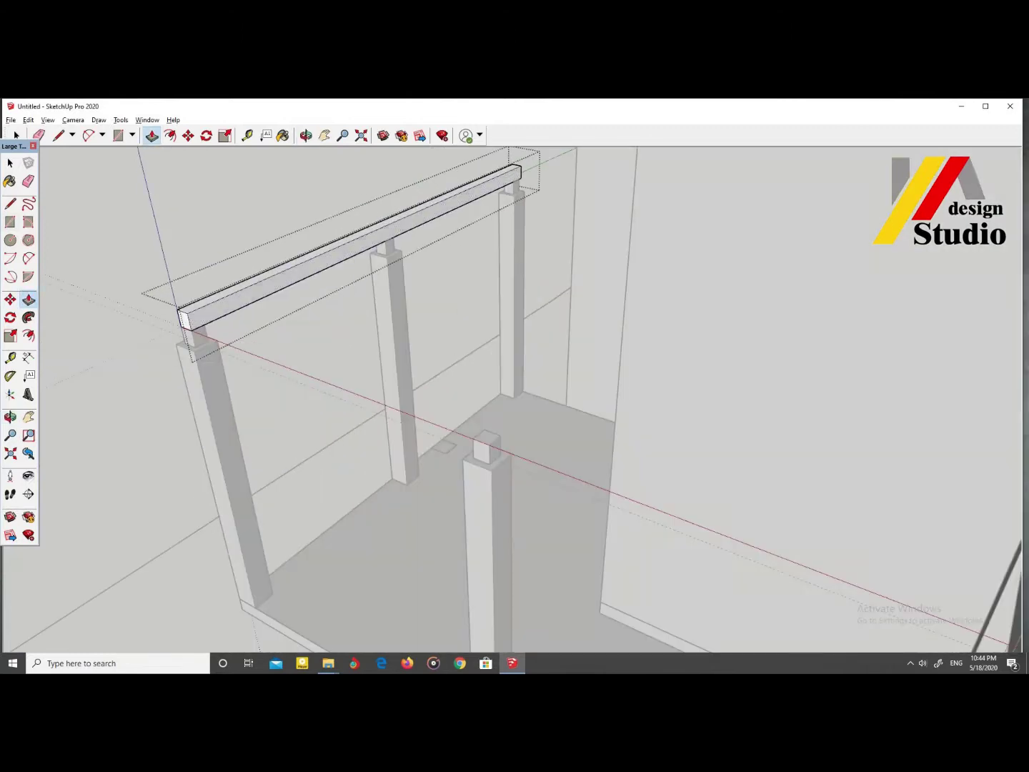
Step: Extend the beam to the wall edge, forming an L-shaped frame over the posts
{"action": "key", "text": "p"}
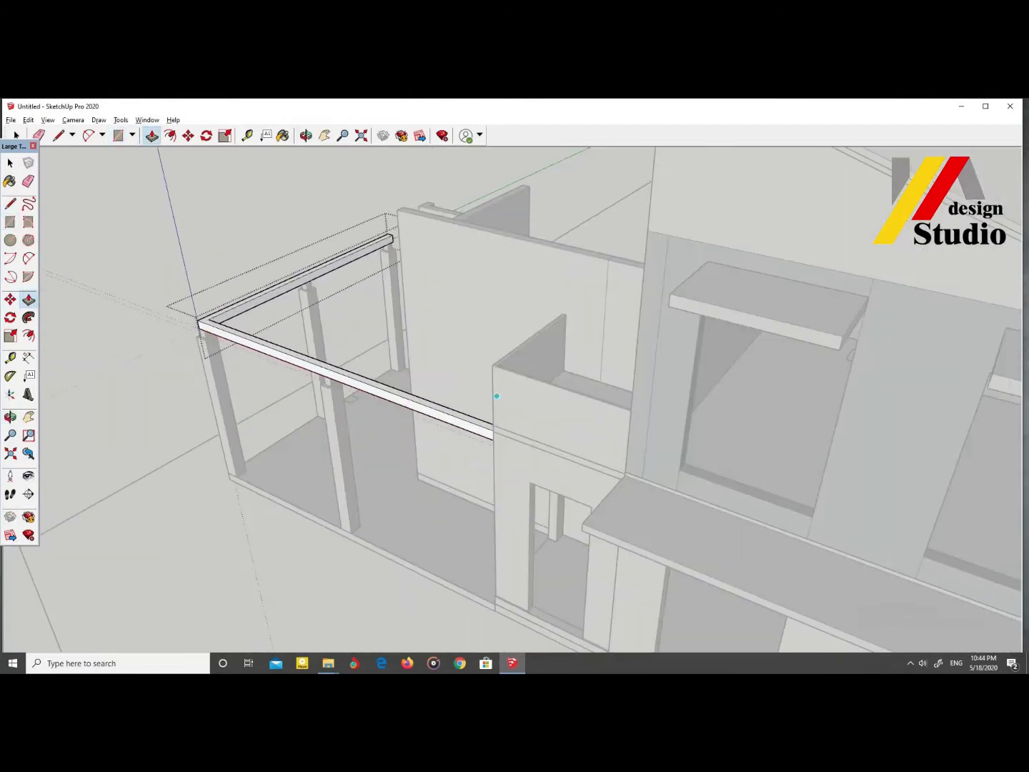
{"action": "left_click", "coordinate": [507, 428]}
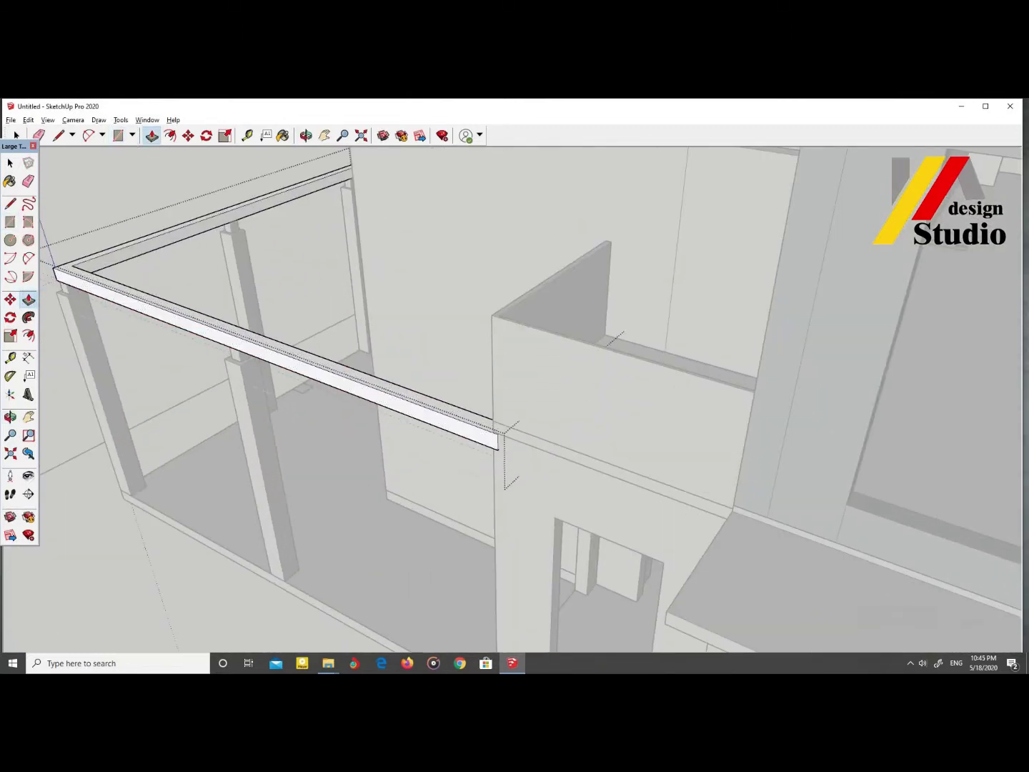
{"action": "middle_click_drag", "start_coordinate": [507, 428], "coordinate": [401, 435]}
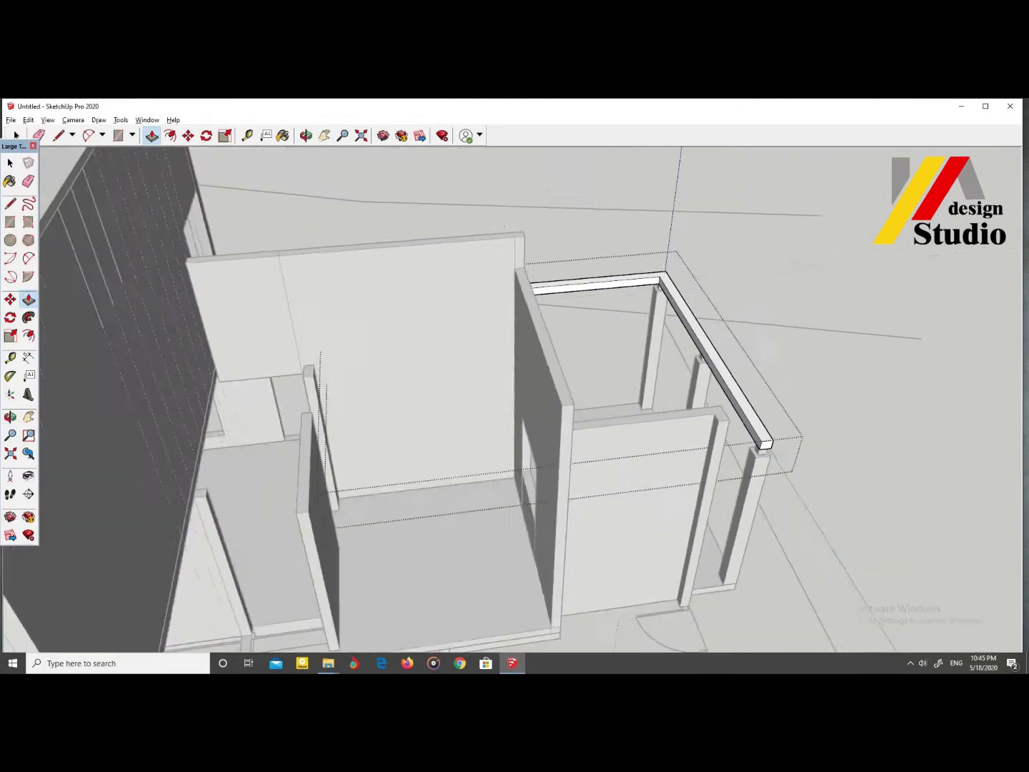
{"action": "mouse_move", "coordinate": [543, 400]}
{"action": "middle_mouse_down"}
{"action": "mouse_move", "coordinate": [500, 357]}
{"action": "mouse_move", "coordinate": [443, 371]}
{"action": "middle_mouse_up"}
{"action": "scroll", "coordinate": [500, 357], "scroll_direction": "down", "scroll_amount": 5}
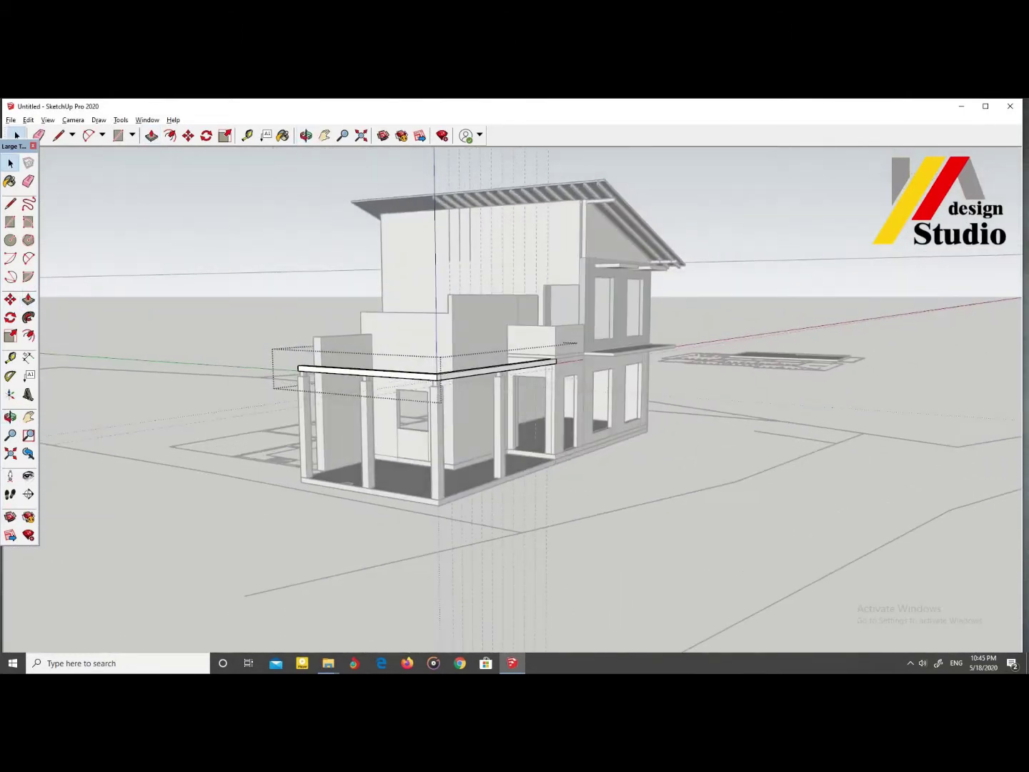
{"action": "middle_click_drag", "start_coordinate": [499, 401], "coordinate": [400, 386]}
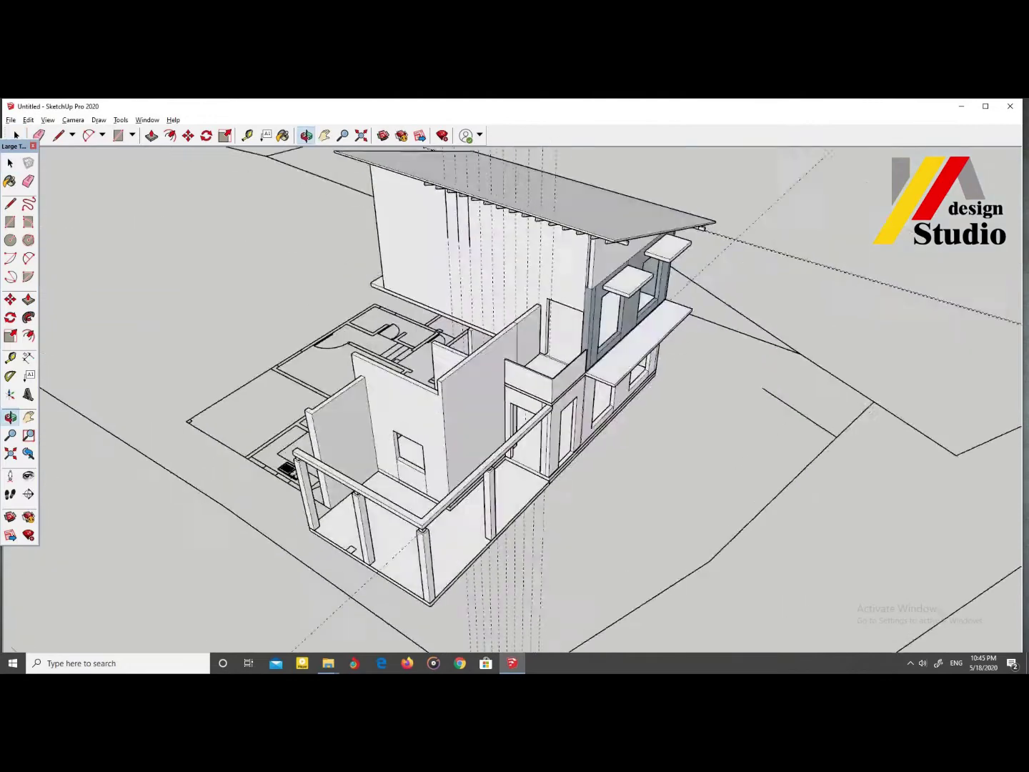
{"action": "middle_click_drag", "start_coordinate": [500, 401], "coordinate": [443, 387]}
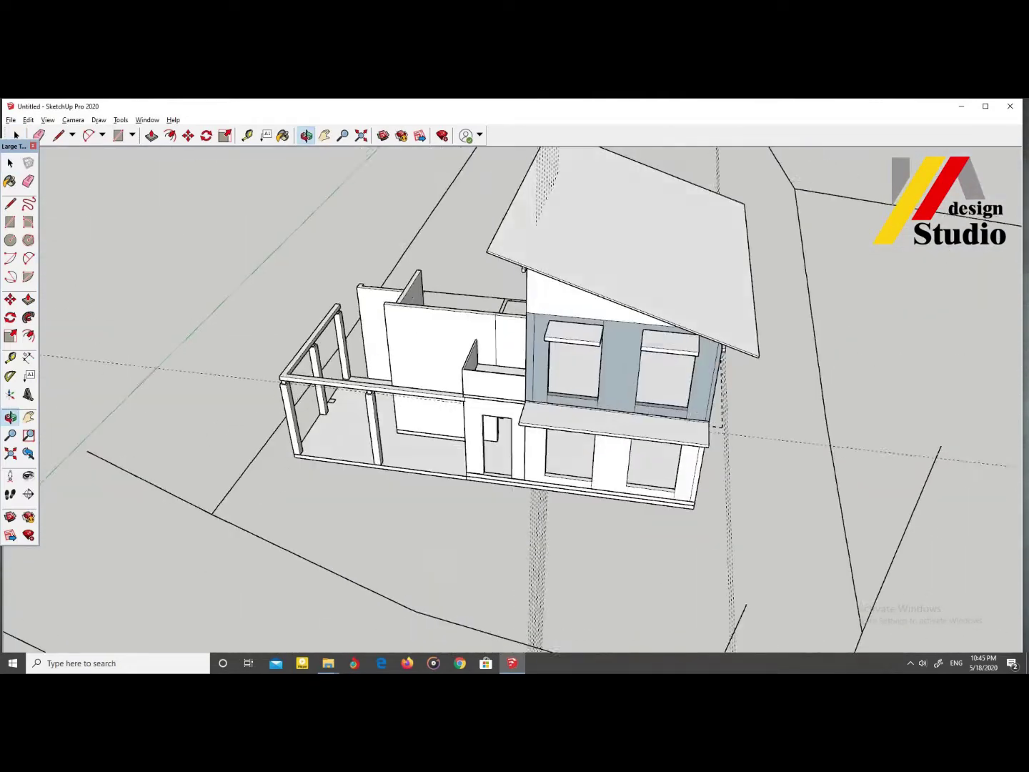
{"action": "scroll", "coordinate": [443, 386], "scroll_direction": "up", "scroll_amount": 10}
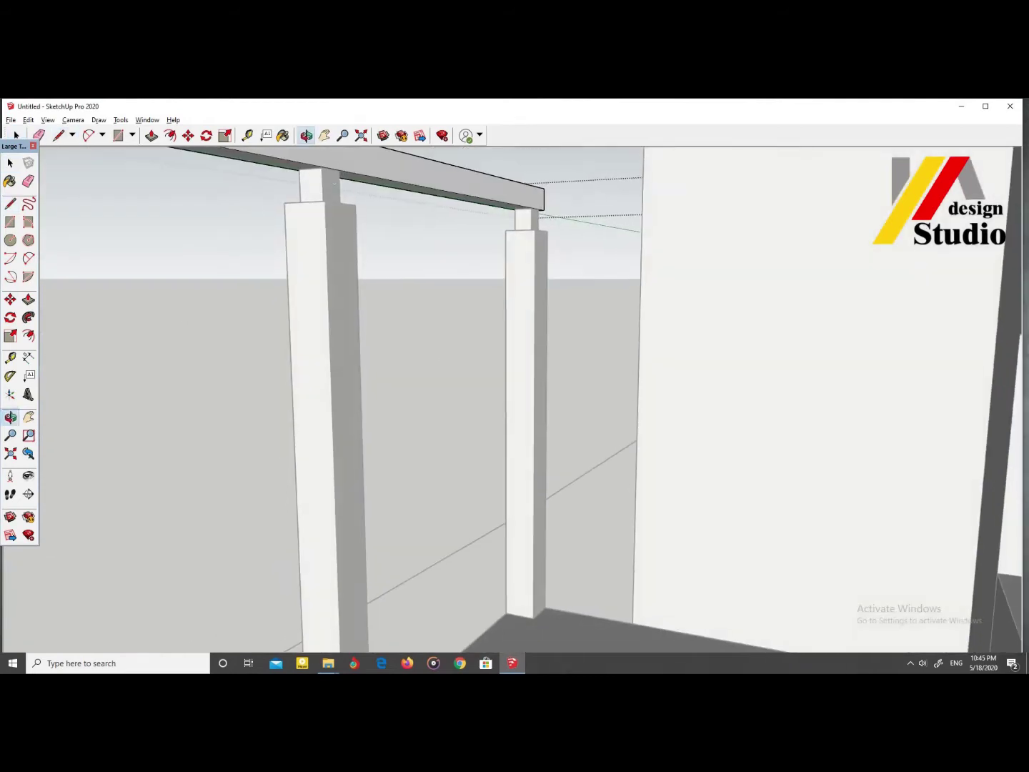
Step: Draw a dividing line across the beam above the post for the cross beam
{"action": "left_click", "coordinate": [28, 299]}
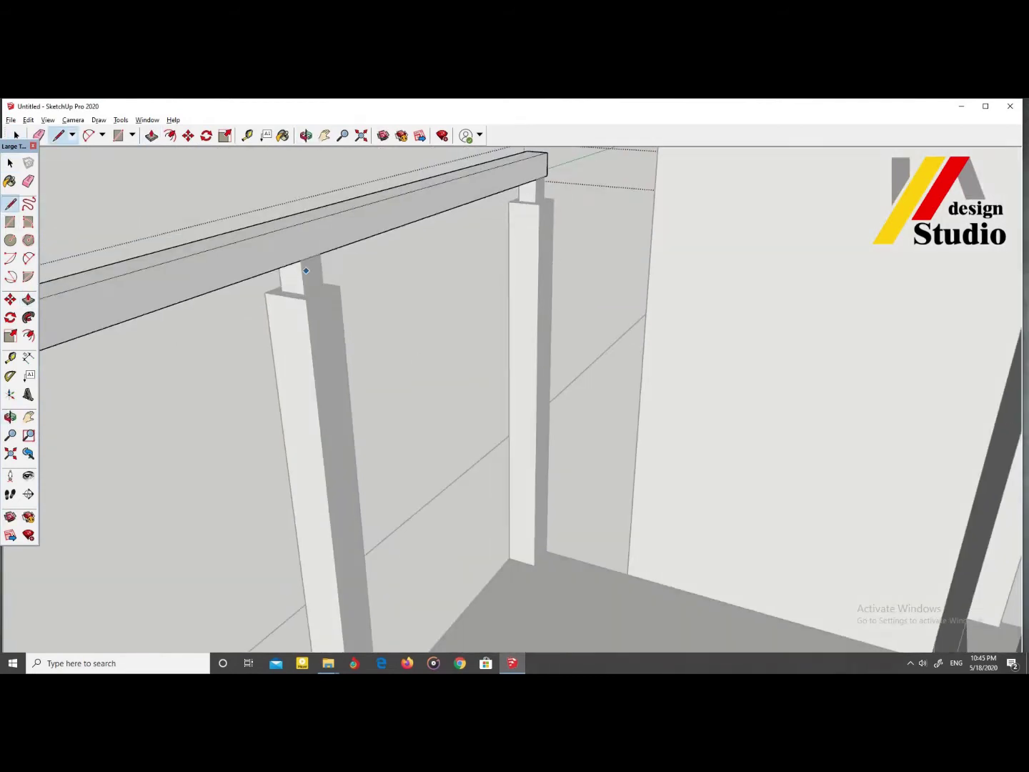
{"action": "left_click", "coordinate": [319, 254]}
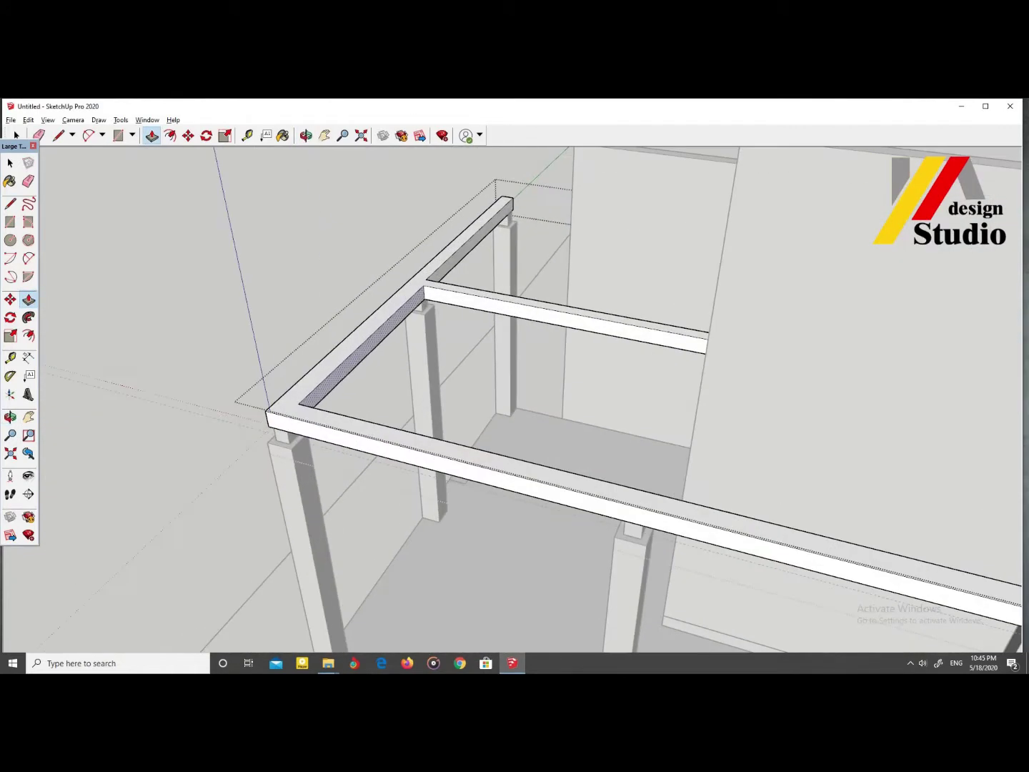
{"action": "key", "text": "p"}
{"action": "middle_click_drag", "start_coordinate": [515, 400], "coordinate": [643, 357]}
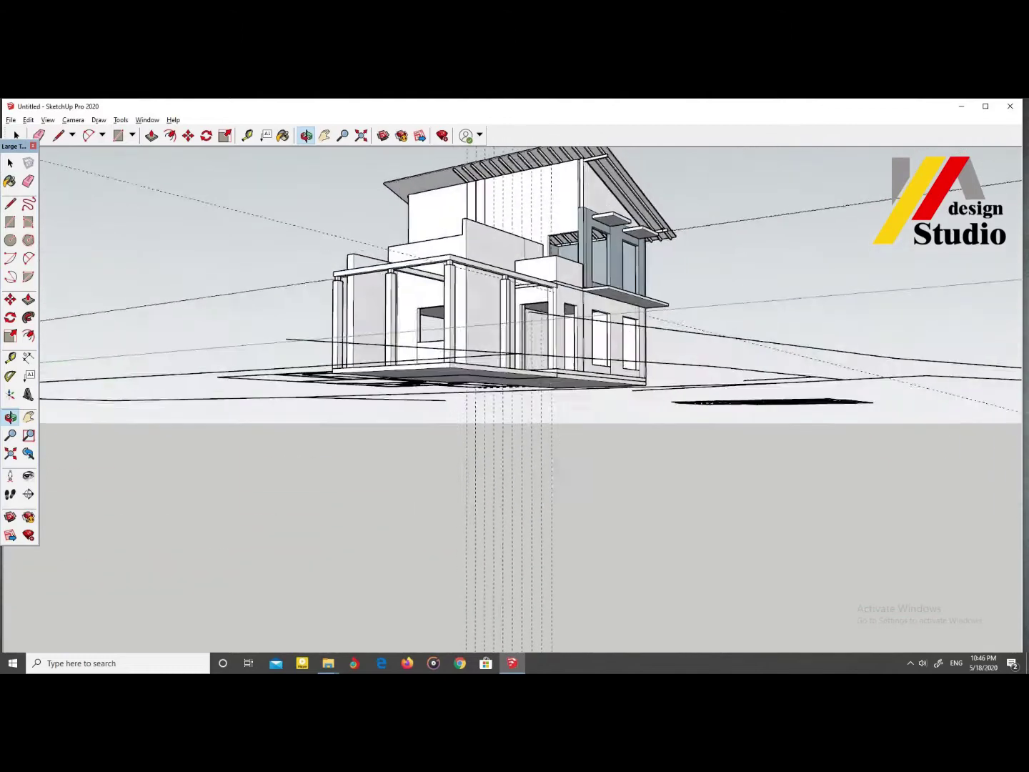
{"action": "middle_click_drag", "start_coordinate": [514, 400], "coordinate": [543, 500]}
Step: Open the porch beam group and raise a small block from its end
{"action": "scroll", "coordinate": [543, 400], "scroll_direction": "up", "scroll_amount": 5}
{"action": "key", "text": "r"}
{"action": "scroll", "coordinate": [580, 389], "scroll_direction": "up", "scroll_amount": 3}
{"action": "scroll", "coordinate": [579, 389], "scroll_direction": "up", "scroll_amount": 2}
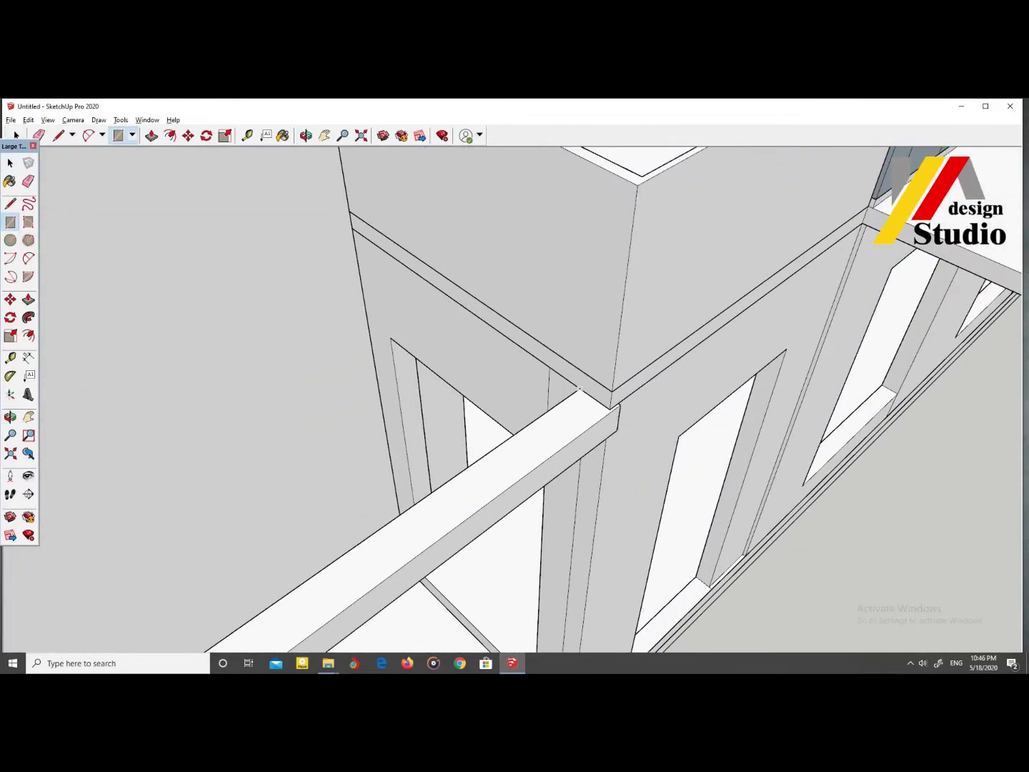
{"action": "key", "text": "t"}
{"action": "scroll", "coordinate": [563, 365], "scroll_direction": "up", "scroll_amount": 2}
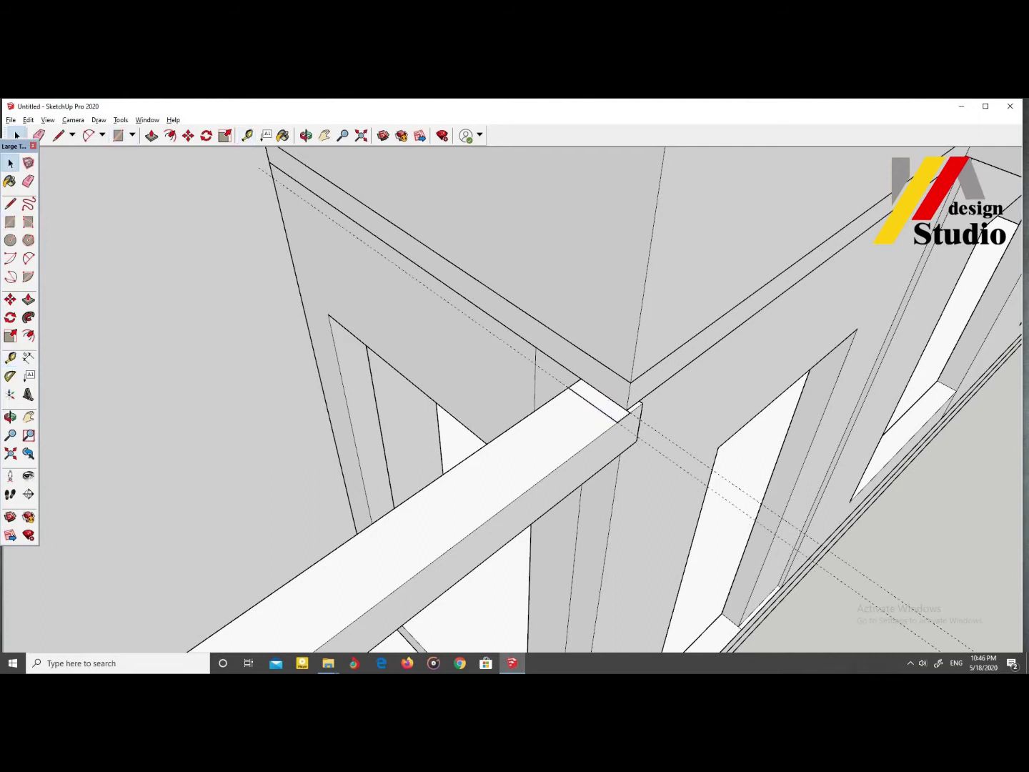
{"action": "double_click", "coordinate": [614, 408]}
{"action": "key", "text": "p"}
{"action": "left_click_drag", "start_coordinate": [608, 407], "coordinate": [600, 369]}
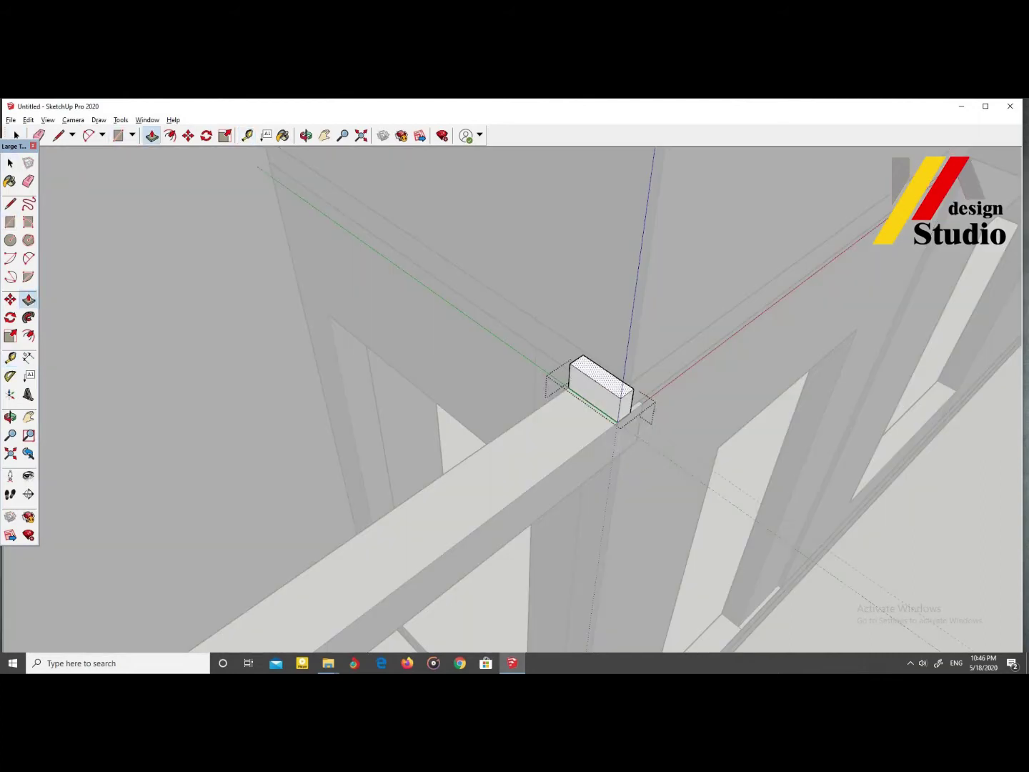
Step: Draw the stepped, curved end profile on the side of the beam
{"action": "middle_click_drag", "start_coordinate": [628, 421], "coordinate": [993, 393]}
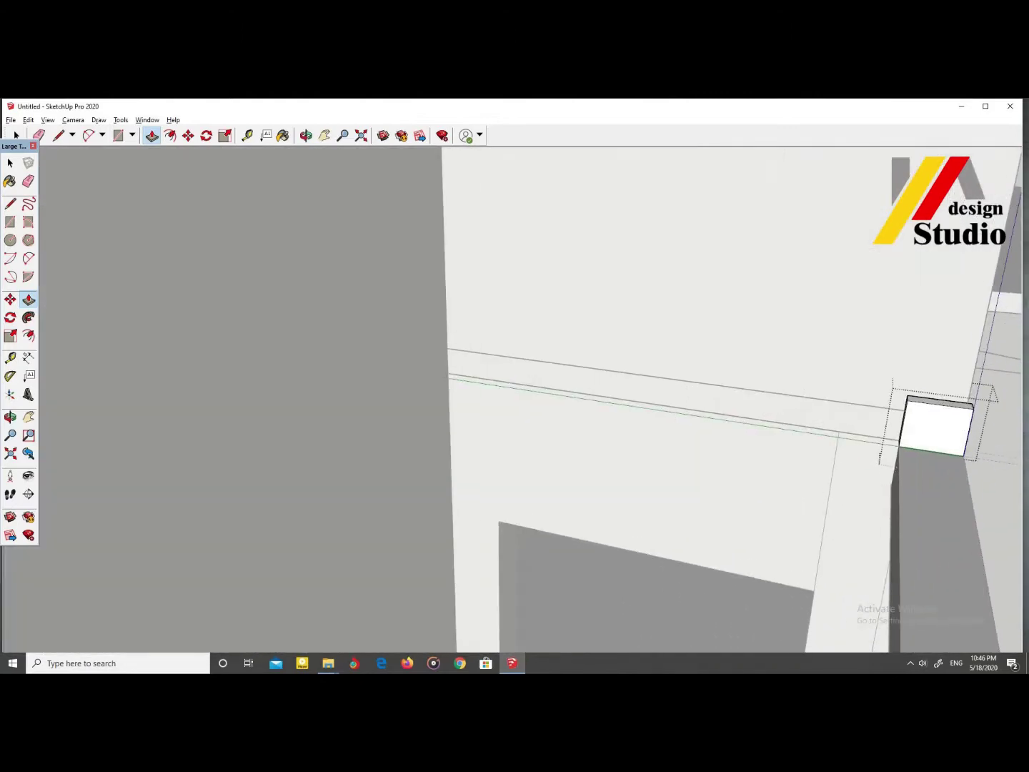
{"action": "scroll", "coordinate": [988, 393], "scroll_direction": "down", "scroll_amount": 3}
{"action": "middle_click_drag", "start_coordinate": [749, 400], "coordinate": [614, 425]}
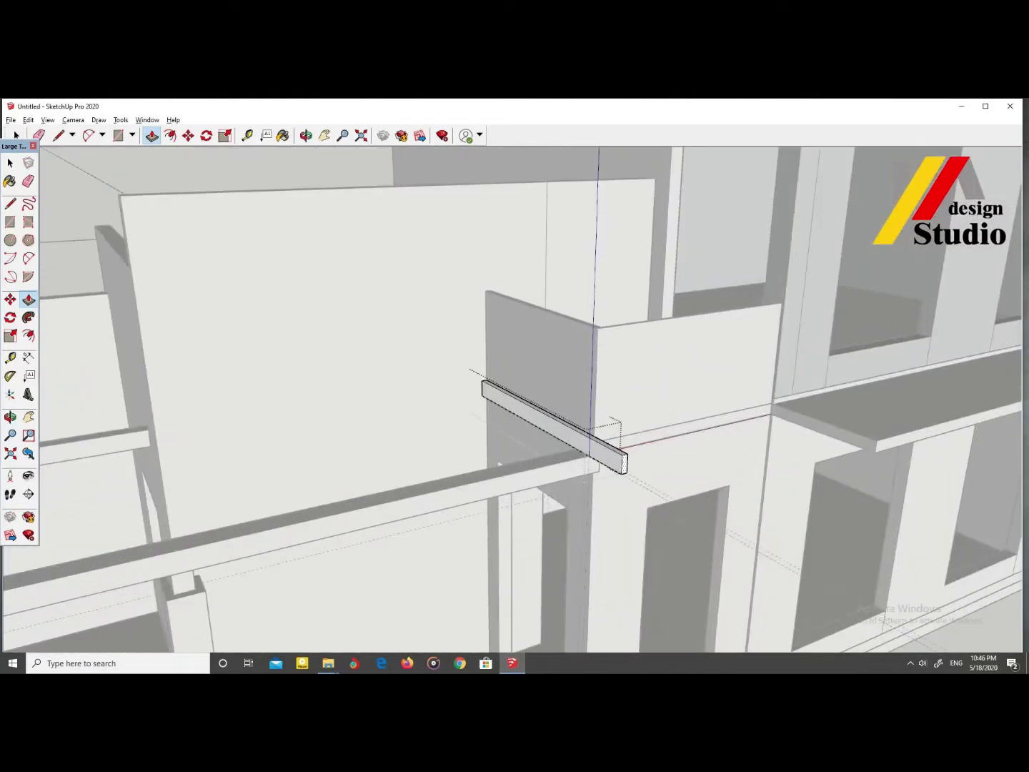
{"action": "scroll", "coordinate": [725, 387], "scroll_direction": "down", "scroll_amount": 10}
{"action": "scroll", "coordinate": [725, 386], "scroll_direction": "up", "scroll_amount": 10}
{"action": "scroll", "coordinate": [725, 387], "scroll_direction": "up", "scroll_amount": 5}
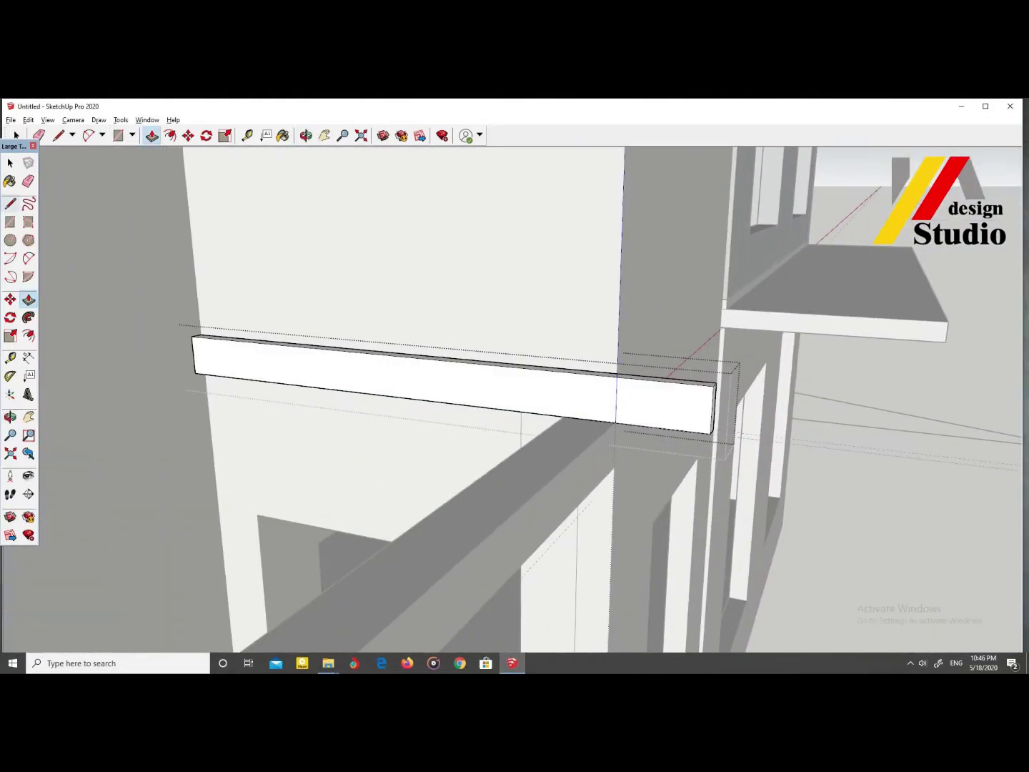
{"action": "key", "text": "l"}
{"action": "scroll", "coordinate": [725, 386], "scroll_direction": "up", "scroll_amount": 2}
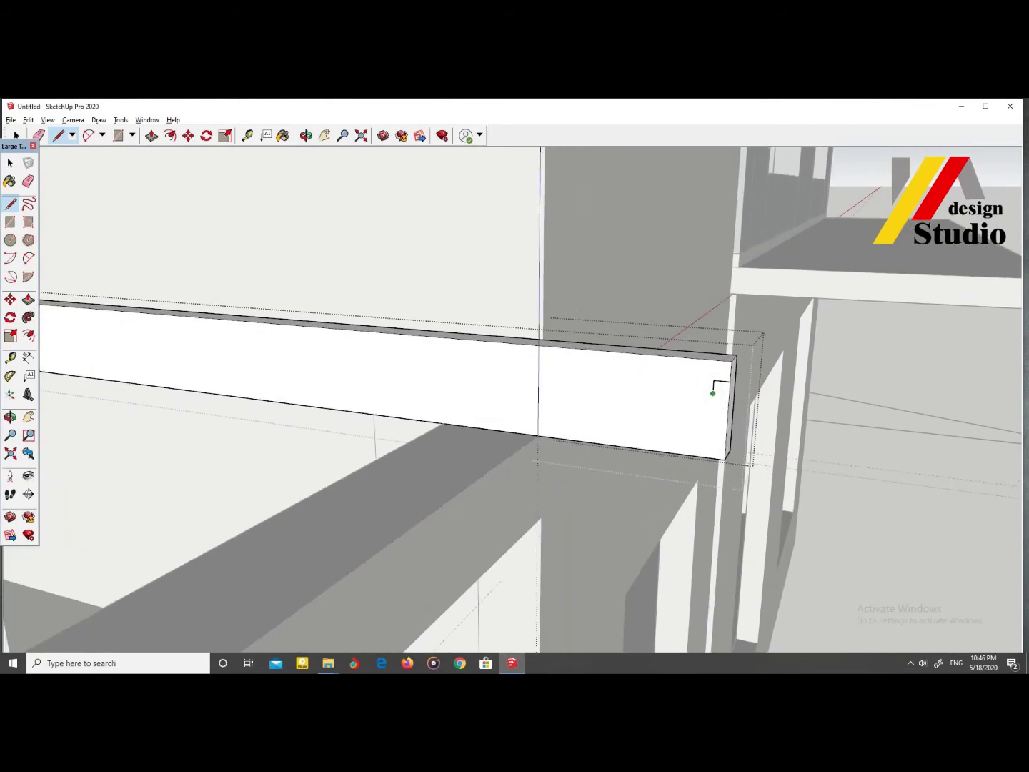
{"action": "scroll", "coordinate": [621, 446], "scroll_direction": "up", "scroll_amount": 2}
{"action": "left_click", "coordinate": [620, 446]}
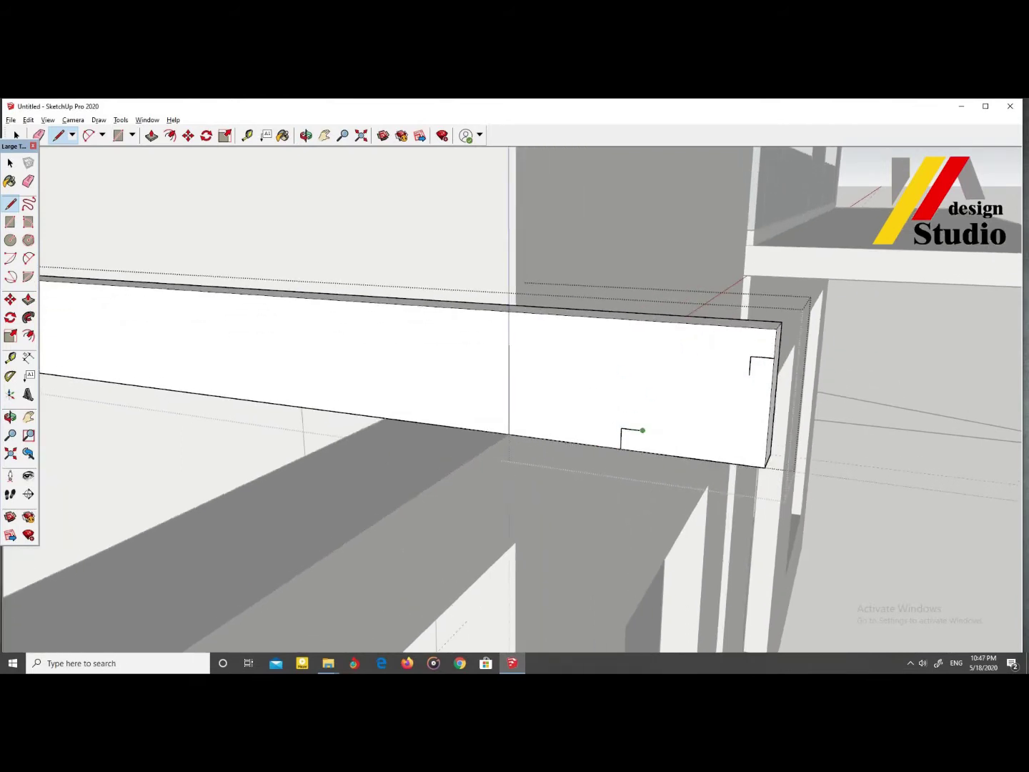
{"action": "scroll", "coordinate": [642, 430], "scroll_direction": "up", "scroll_amount": 1}
{"action": "left_click", "coordinate": [642, 430]}
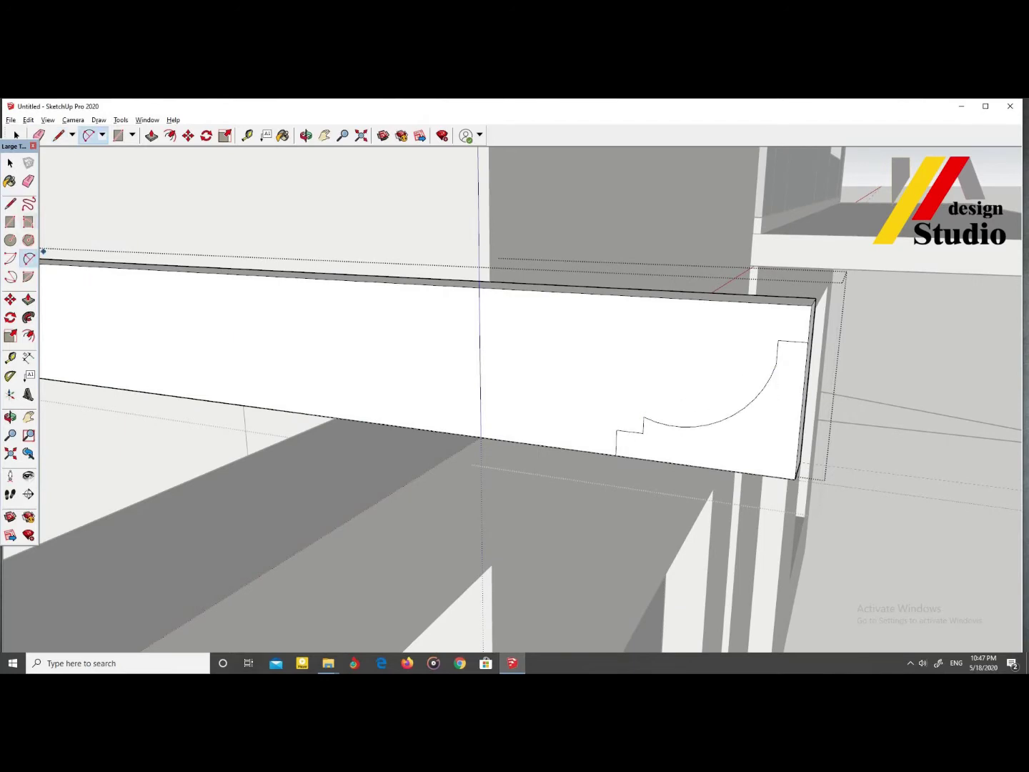
Step: Cut the profiled corner away through the beam end with Push/Pull
{"action": "scroll", "coordinate": [800, 341], "scroll_direction": "up", "scroll_amount": 1}
{"action": "key", "text": "l"}
{"action": "scroll", "coordinate": [805, 309], "scroll_direction": "up", "scroll_amount": 1}
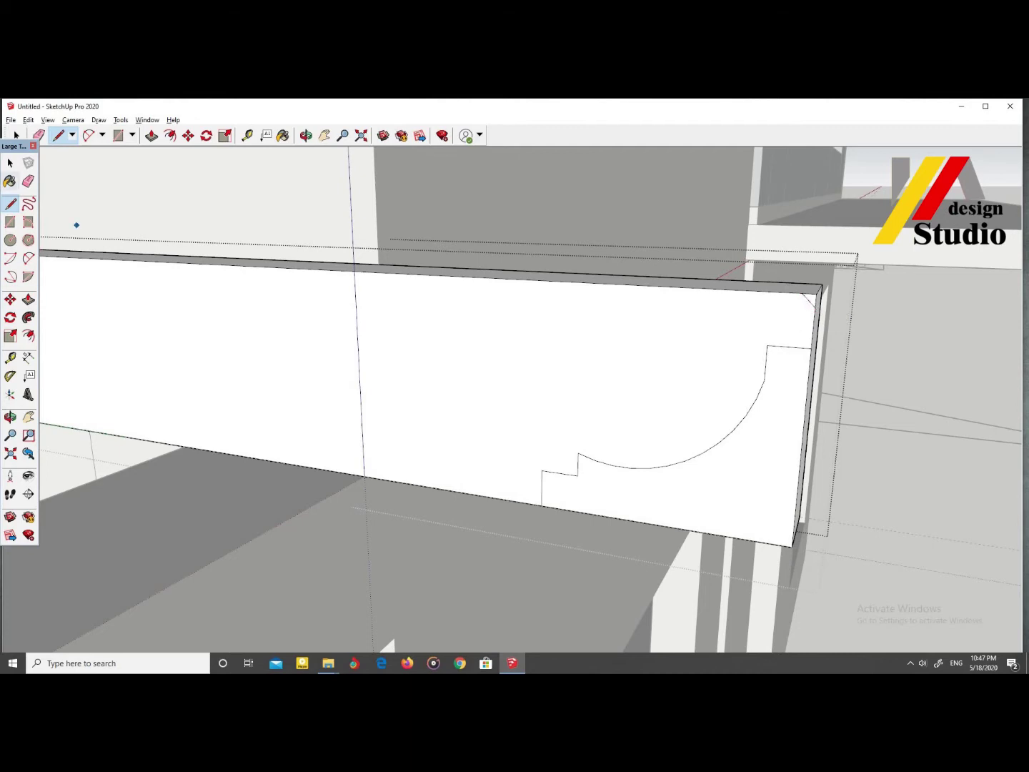
{"action": "double_click", "coordinate": [793, 450]}
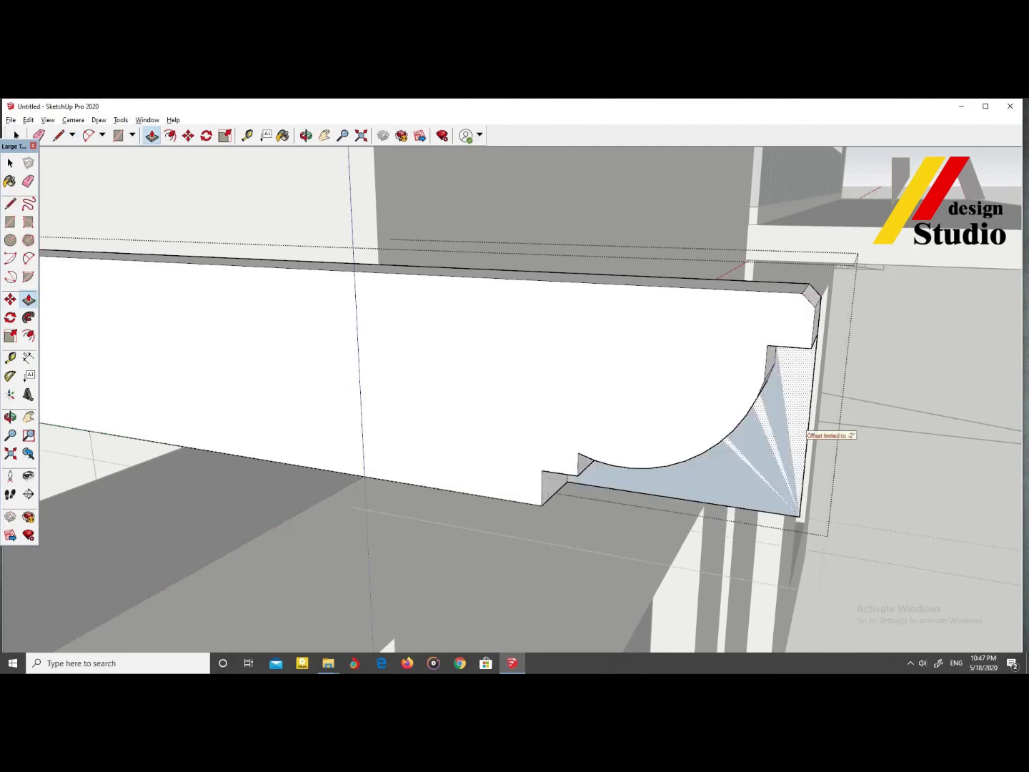
{"action": "scroll", "coordinate": [593, 347], "scroll_direction": "down", "scroll_amount": 10}
{"action": "key", "text": "space"}
Step: Copy the profiled beam and place the copy beside the original
{"action": "middle_click_drag", "start_coordinate": [593, 348], "coordinate": [663, 485]}
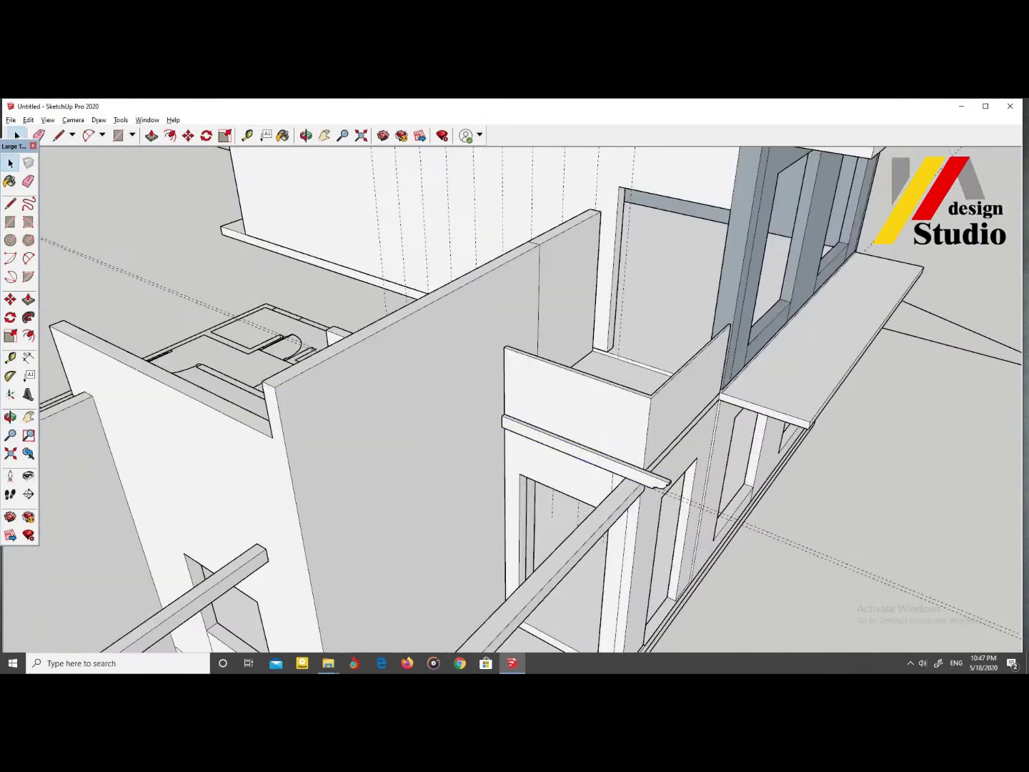
{"action": "left_click", "coordinate": [666, 488]}
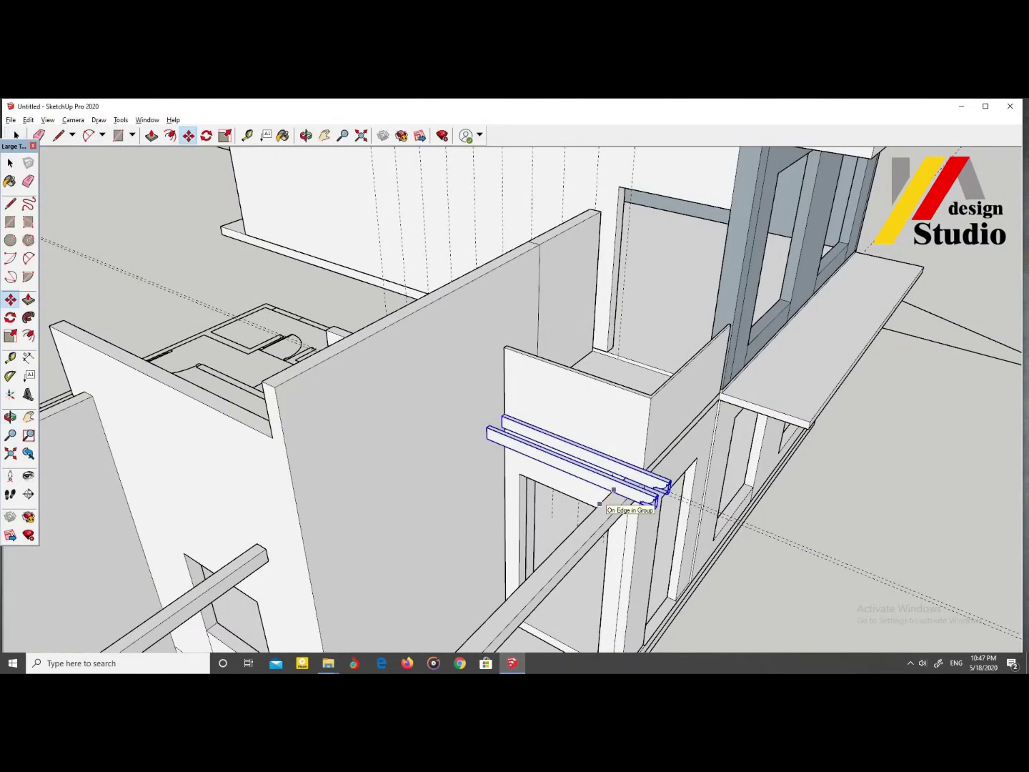
{"action": "middle_click_drag", "start_coordinate": [599, 504], "coordinate": [360, 379]}
{"action": "scroll", "coordinate": [361, 378], "scroll_direction": "up", "scroll_amount": 3}
{"action": "scroll", "coordinate": [187, 437], "scroll_direction": "up", "scroll_amount": 2}
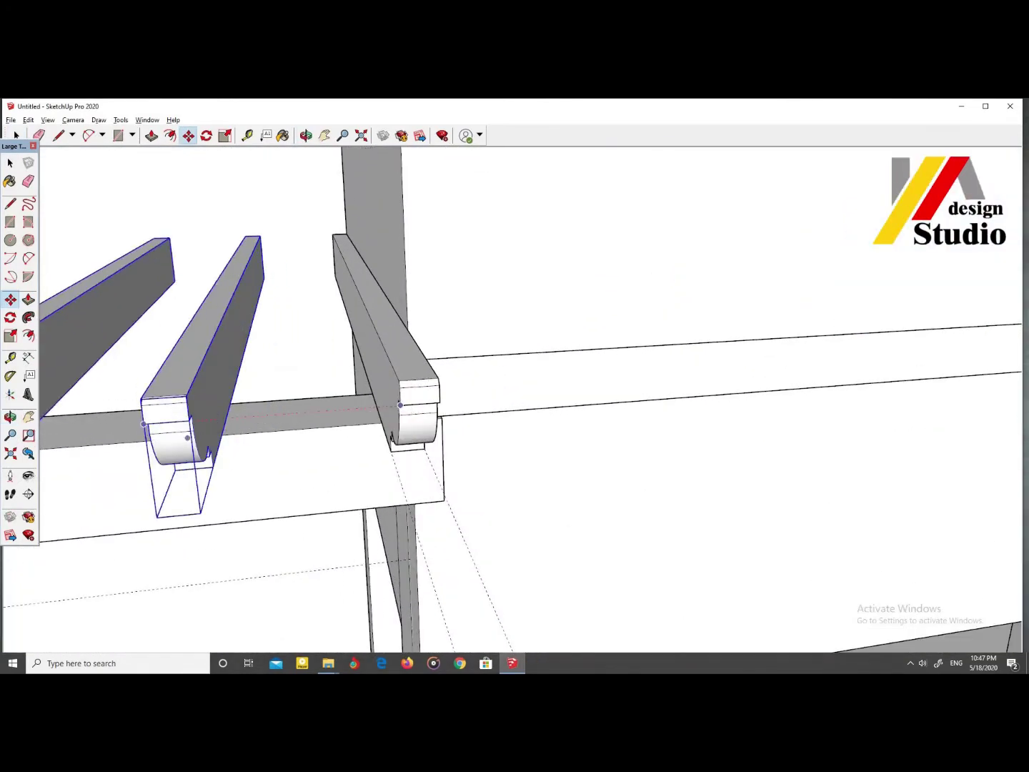
{"action": "scroll", "coordinate": [188, 437], "scroll_direction": "down", "scroll_amount": 3}
{"action": "left_click", "coordinate": [45, 454]}
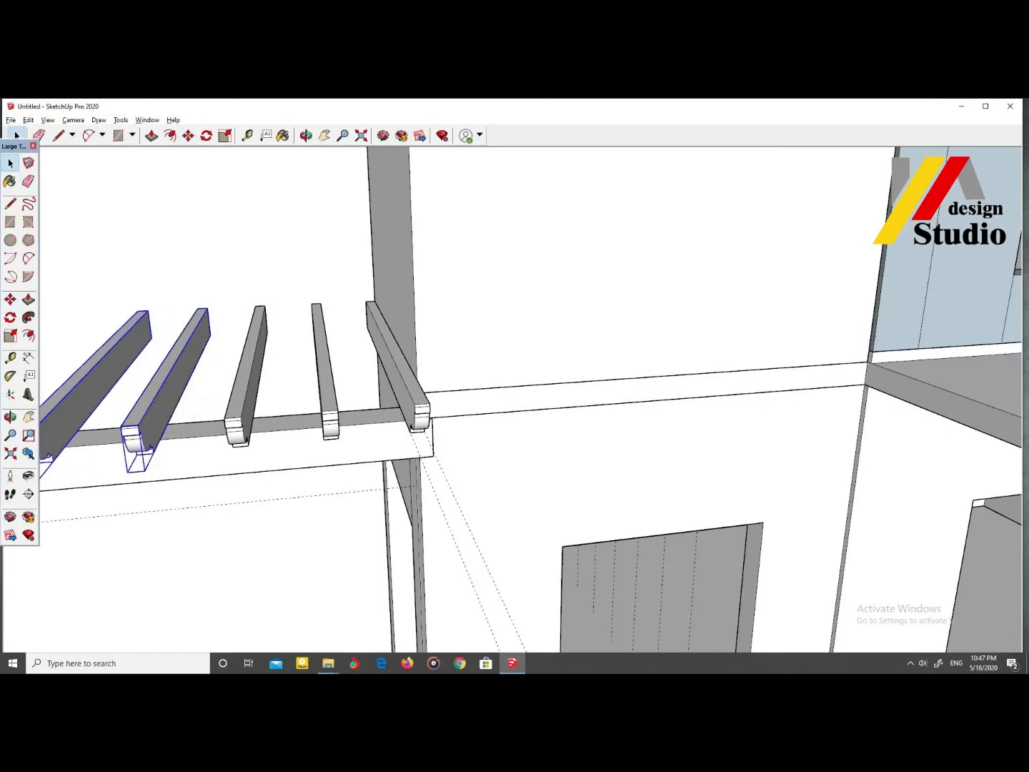
Step: Move the further rafter copies into a row and stretch each one to full length
{"action": "key", "text": "m"}
{"action": "scroll", "coordinate": [414, 423], "scroll_direction": "up", "scroll_amount": 2}
{"action": "scroll", "coordinate": [413, 422], "scroll_direction": "up", "scroll_amount": 2}
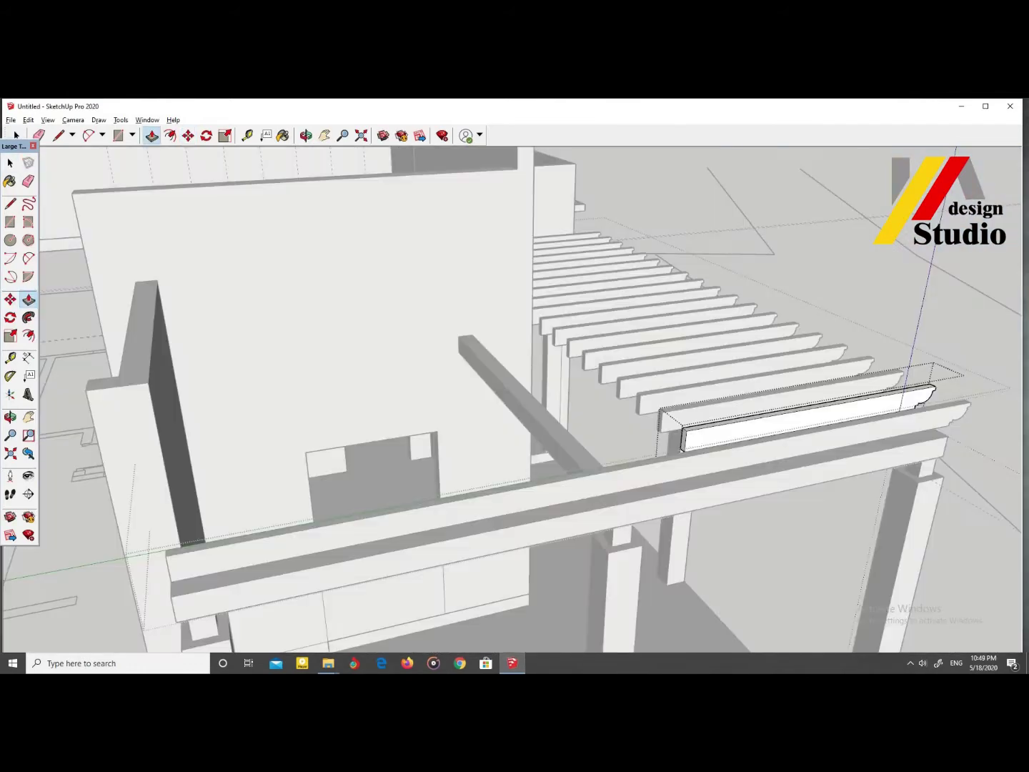
{"action": "key", "text": "space"}
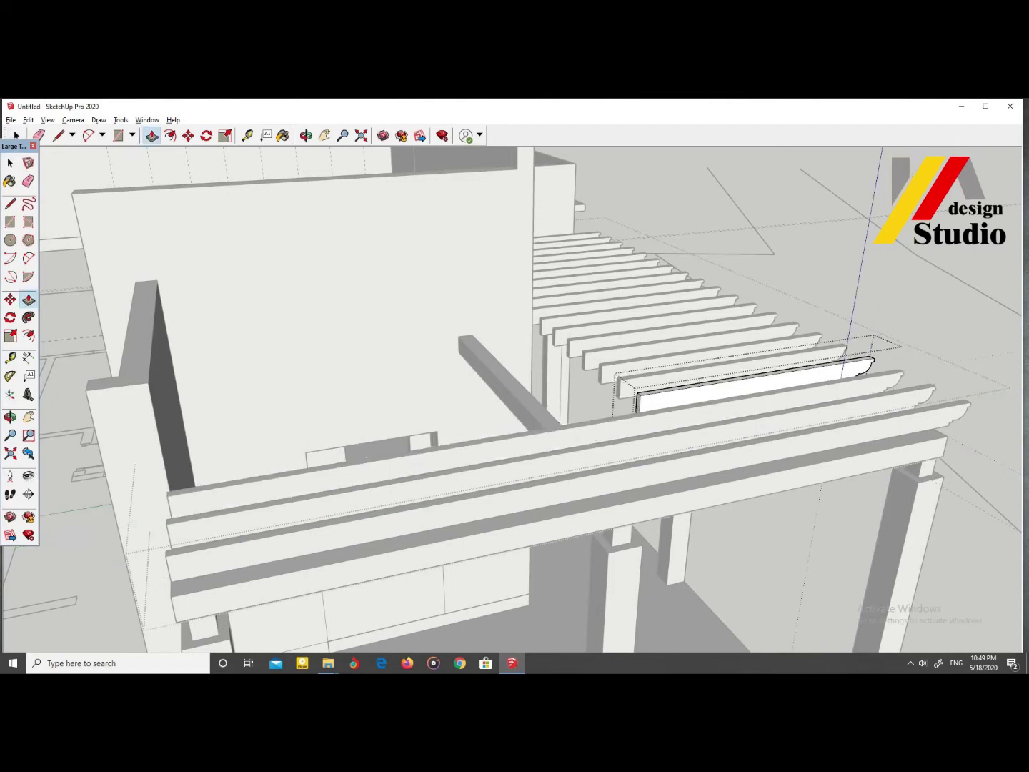
{"action": "key", "text": "space"}
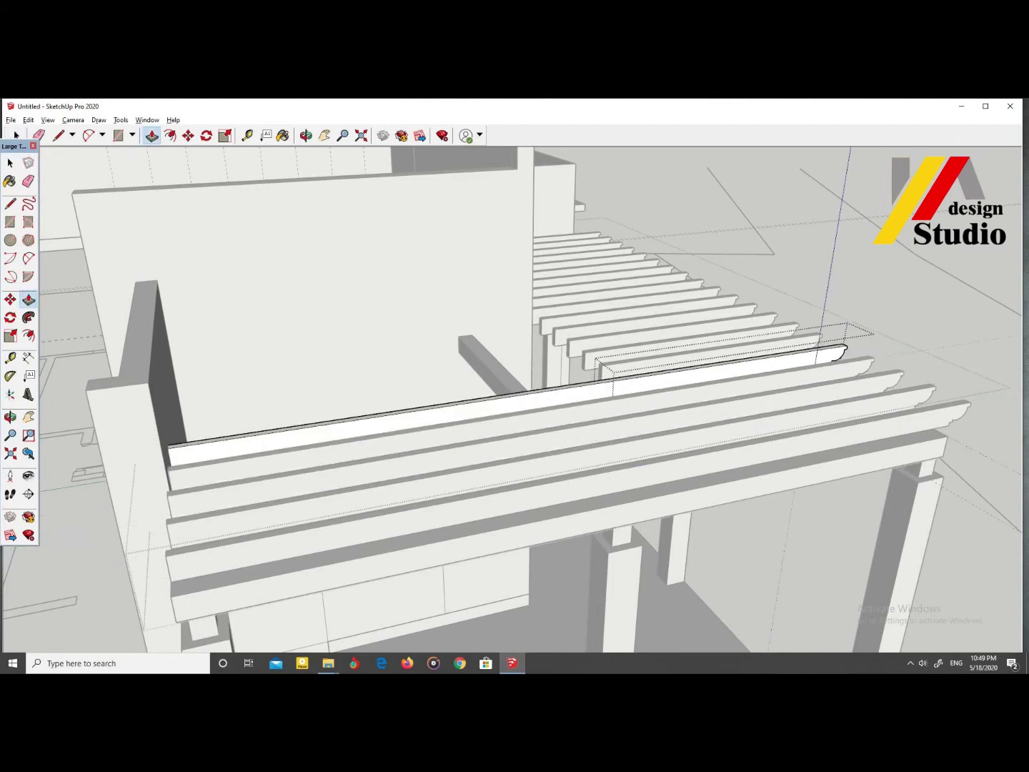
{"action": "key", "text": "space"}
{"action": "key", "text": "space"}
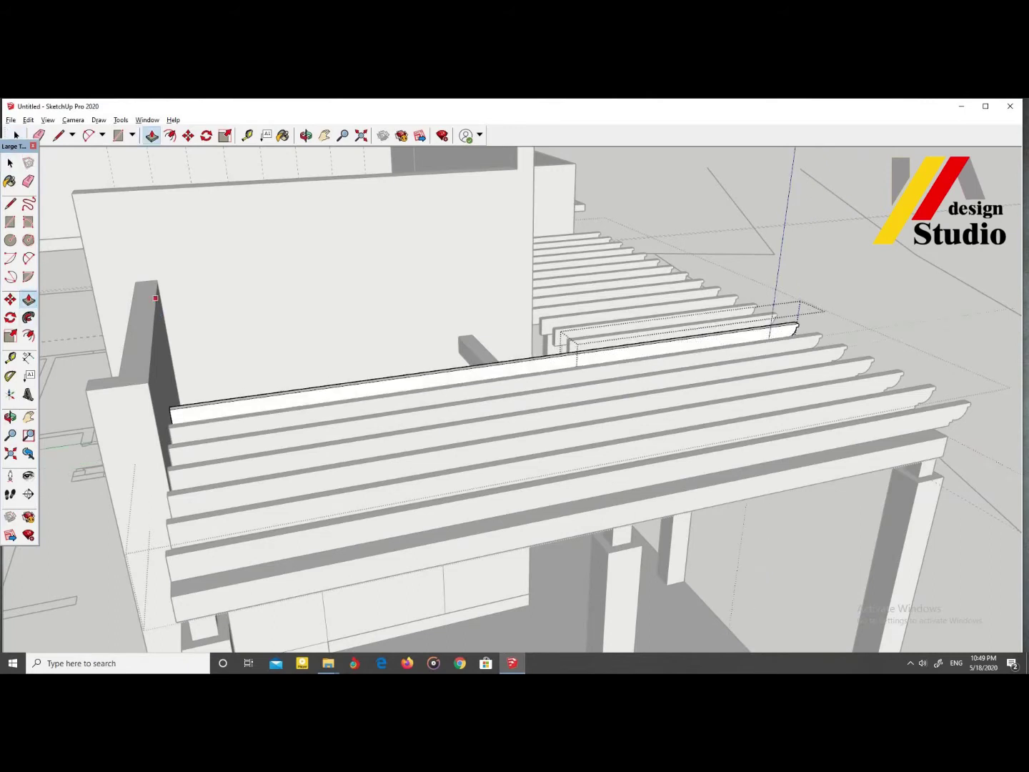
{"action": "key", "text": "space"}
{"action": "key", "text": "space"}
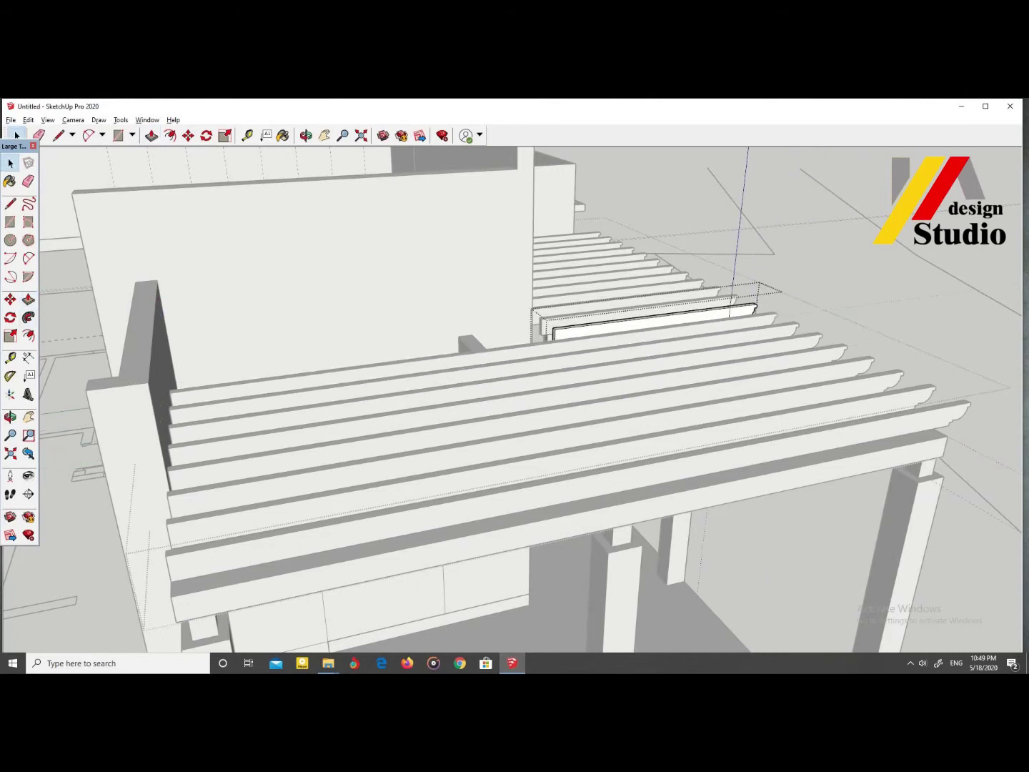
{"action": "key", "text": "space"}
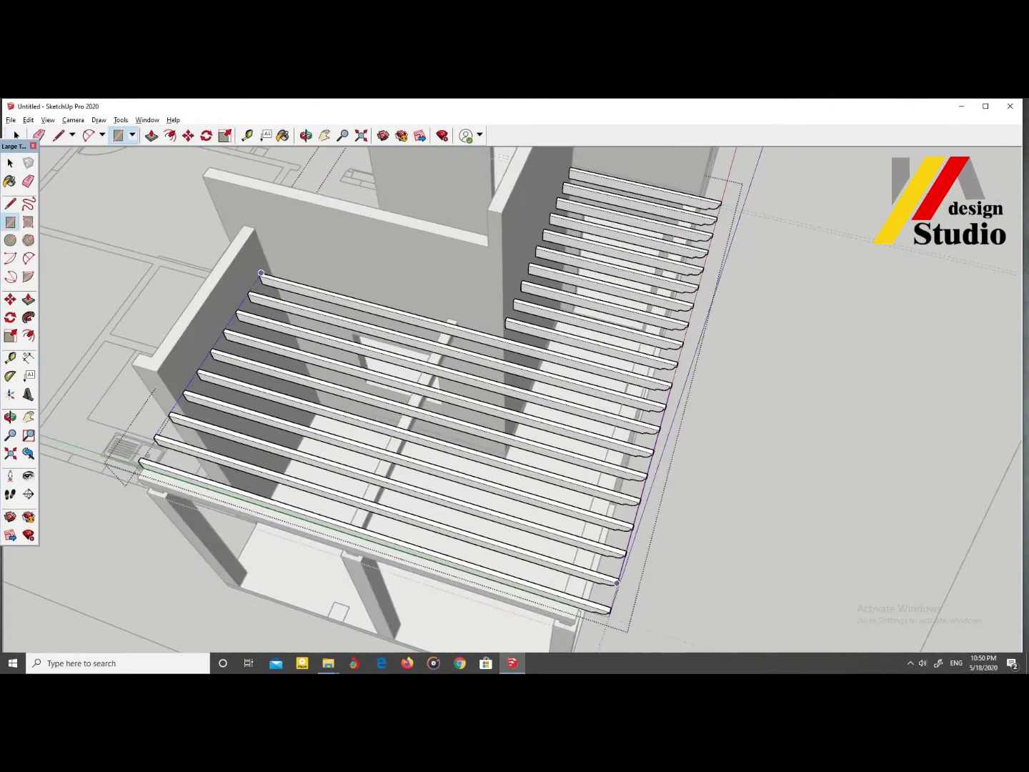
Step: Finish the rectangle over the rafters, group it, and pull it into a thin slab
{"action": "left_click", "coordinate": [616, 583]}
{"action": "key", "text": "space"}
{"action": "right_click", "coordinate": [592, 470]}
{"action": "left_click", "coordinate": [620, 562]}
{"action": "key", "text": "p"}
{"action": "left_click_drag", "start_coordinate": [429, 400], "coordinate": [428, 385]}
Step: Adjust the slab edge to a thinner thickness where it meets the beam
{"action": "middle_click_drag", "start_coordinate": [428, 386], "coordinate": [501, 322]}
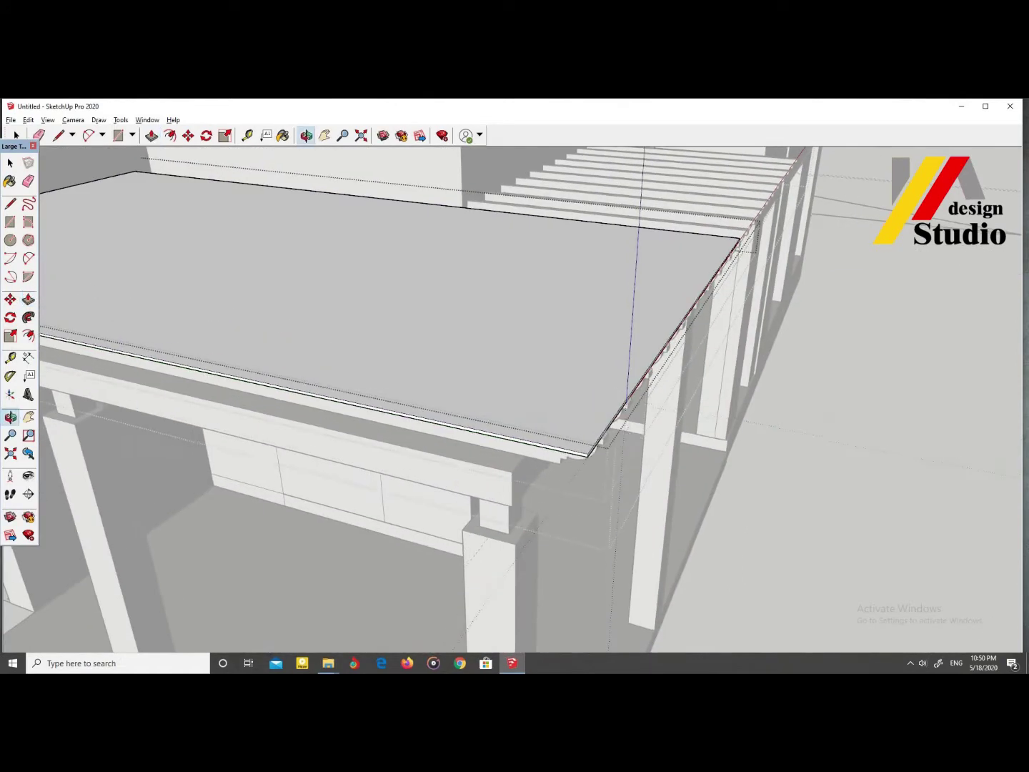
{"action": "key", "text": "l"}
{"action": "mouse_move", "coordinate": [606, 321]}
{"action": "middle_mouse_down"}
{"action": "mouse_move", "coordinate": [572, 368]}
{"action": "mouse_move", "coordinate": [628, 283]}
{"action": "mouse_move", "coordinate": [409, 420]}
{"action": "middle_mouse_up"}
{"action": "key", "text": "p"}
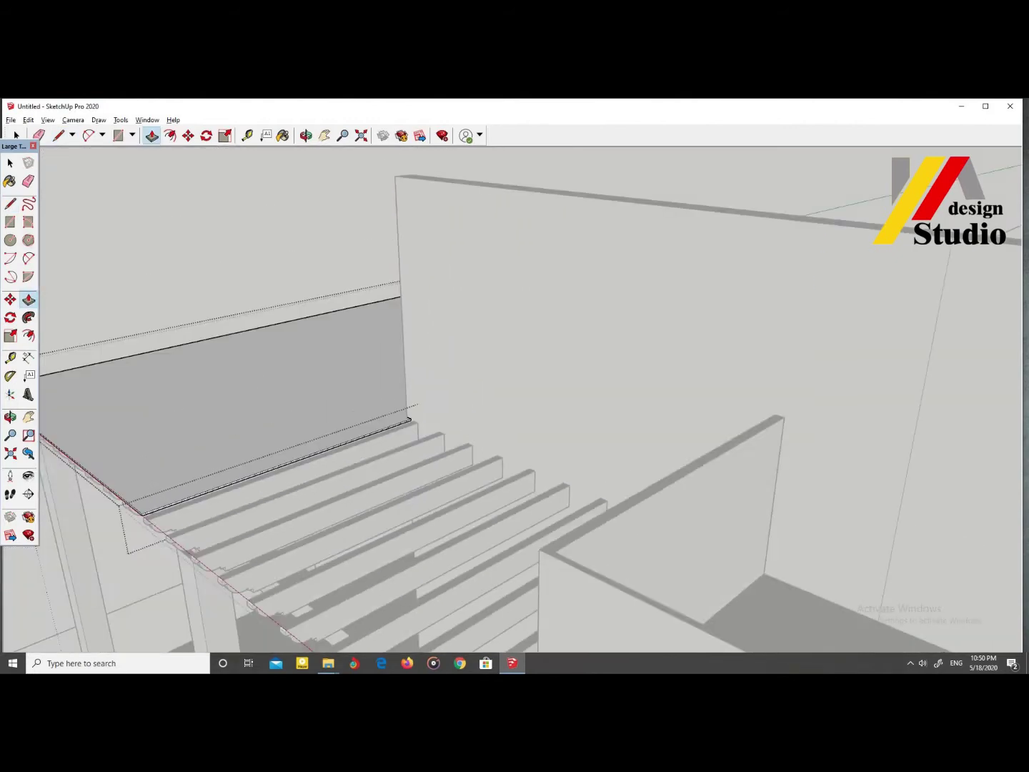
{"action": "scroll", "coordinate": [408, 420], "scroll_direction": "down", "scroll_amount": 5}
{"action": "scroll", "coordinate": [440, 550], "scroll_direction": "up", "scroll_amount": 3}
{"action": "scroll", "coordinate": [440, 549], "scroll_direction": "up", "scroll_amount": 3}
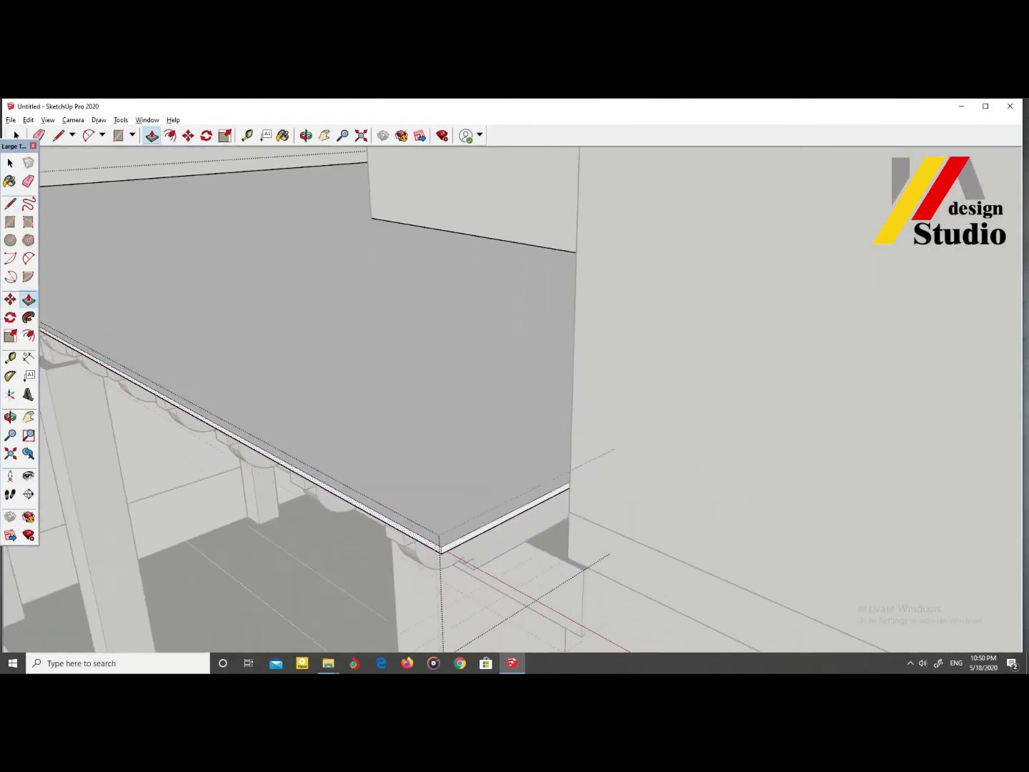
{"action": "left_click", "coordinate": [437, 550]}
{"action": "scroll", "coordinate": [434, 551], "scroll_direction": "down", "scroll_amount": 5}
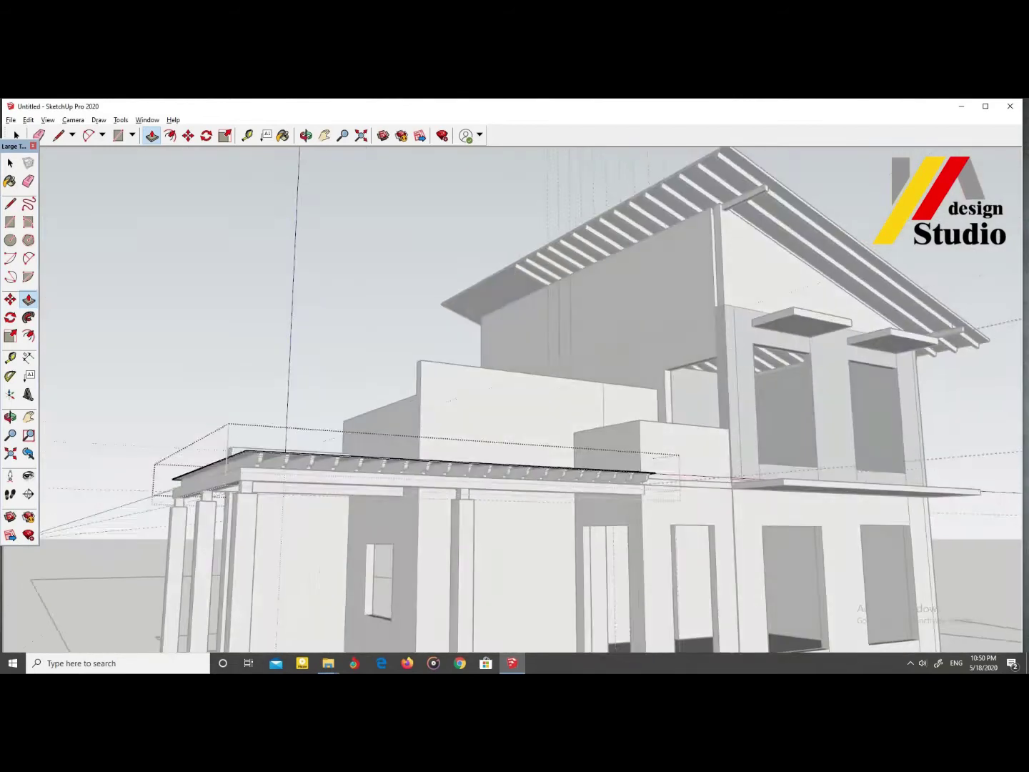
{"action": "mouse_move", "coordinate": [434, 551]}
{"action": "middle_mouse_down"}
{"action": "mouse_move", "coordinate": [499, 543]}
{"action": "mouse_move", "coordinate": [429, 542]}
{"action": "middle_mouse_up"}
{"action": "scroll", "coordinate": [500, 544], "scroll_direction": "up", "scroll_amount": 2}
{"action": "scroll", "coordinate": [500, 543], "scroll_direction": "down", "scroll_amount": 3}
{"action": "scroll", "coordinate": [500, 500], "scroll_direction": "up", "scroll_amount": 3}
{"action": "mouse_move", "coordinate": [500, 428]}
{"action": "middle_mouse_down"}
{"action": "mouse_move", "coordinate": [544, 428]}
{"action": "mouse_move", "coordinate": [457, 400]}
{"action": "middle_mouse_up"}
{"action": "key", "text": "p"}
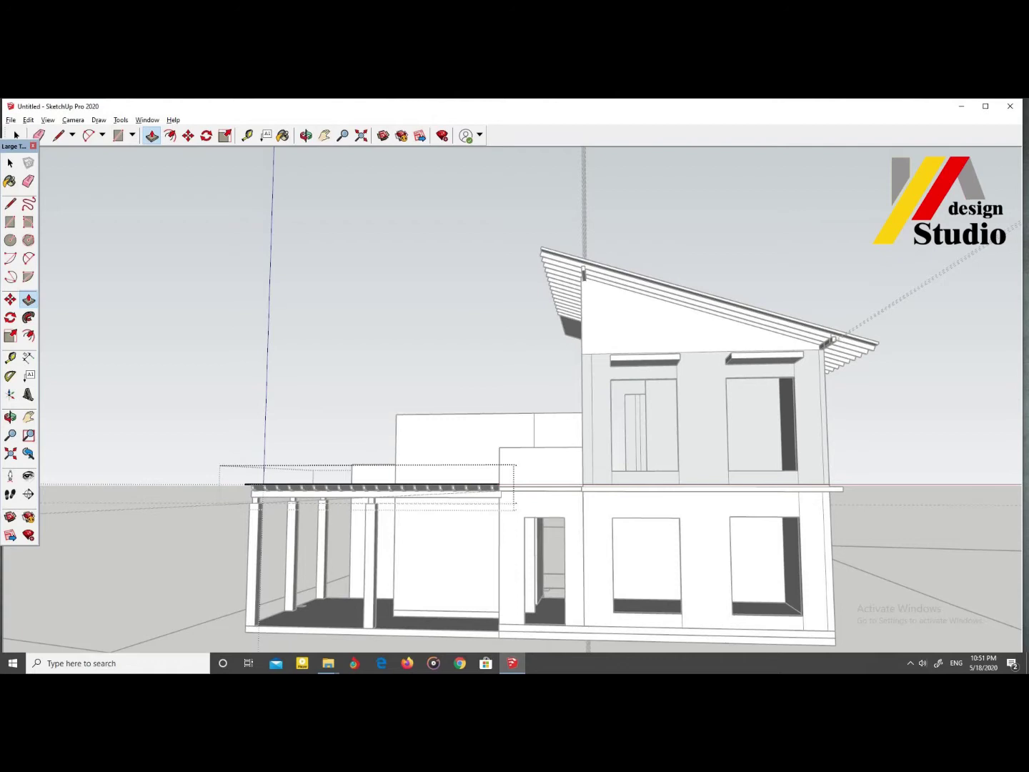
{"action": "scroll", "coordinate": [500, 465], "scroll_direction": "down", "scroll_amount": 3}
{"action": "middle_click_drag", "start_coordinate": [500, 465], "coordinate": [543, 458]}
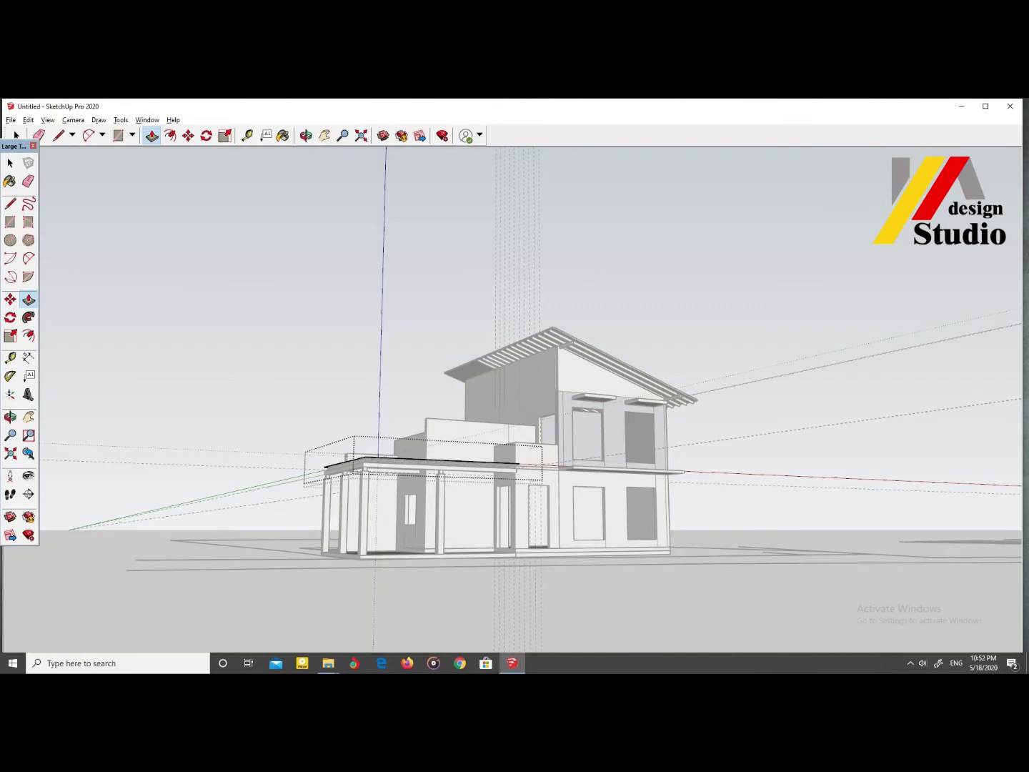
{"action": "middle_click_drag", "start_coordinate": [500, 401], "coordinate": [429, 400]}
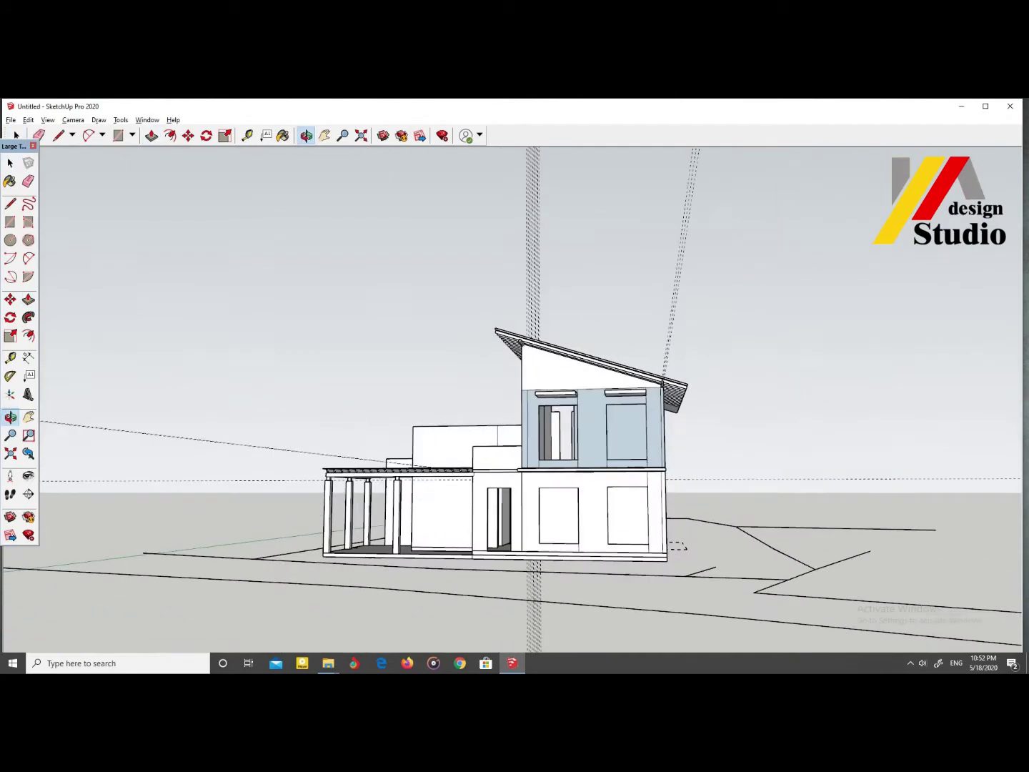
{"action": "left_click_drag", "start_coordinate": [514, 400], "coordinate": [500, 379]}
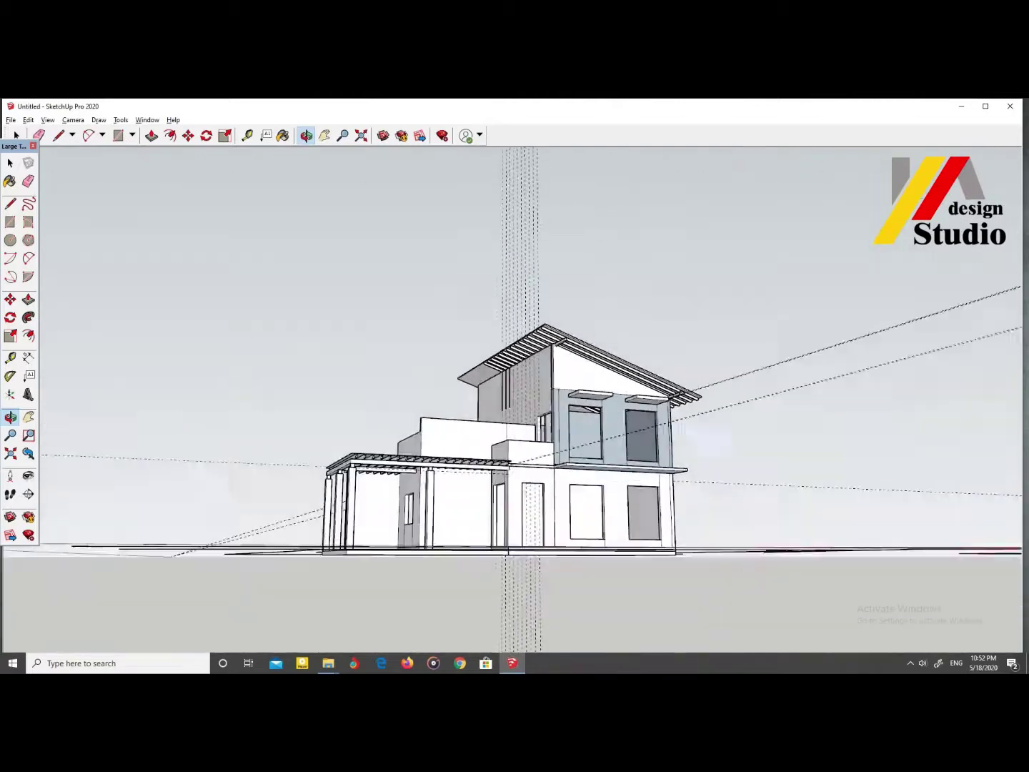
{"action": "scroll", "coordinate": [557, 400], "scroll_direction": "up", "scroll_amount": 5}
{"action": "scroll", "coordinate": [557, 400], "scroll_direction": "down", "scroll_amount": 5}
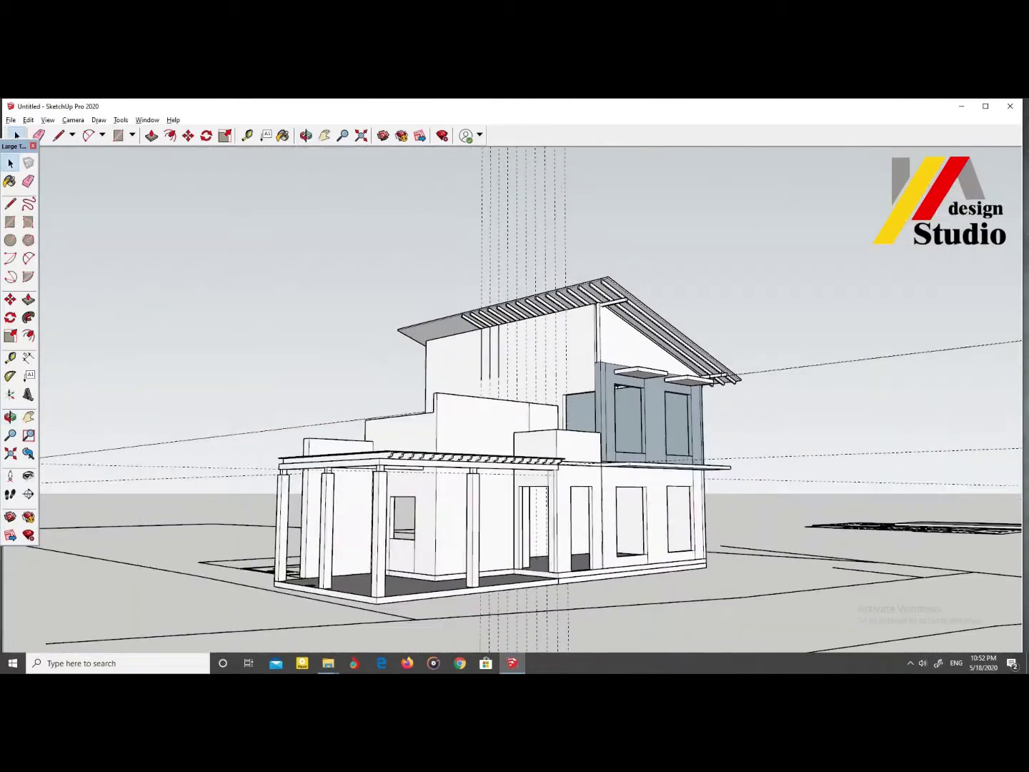
{"action": "key", "text": "space"}
{"action": "left_click", "coordinate": [10, 376]}
{"action": "scroll", "coordinate": [421, 394], "scroll_direction": "up", "scroll_amount": 3}
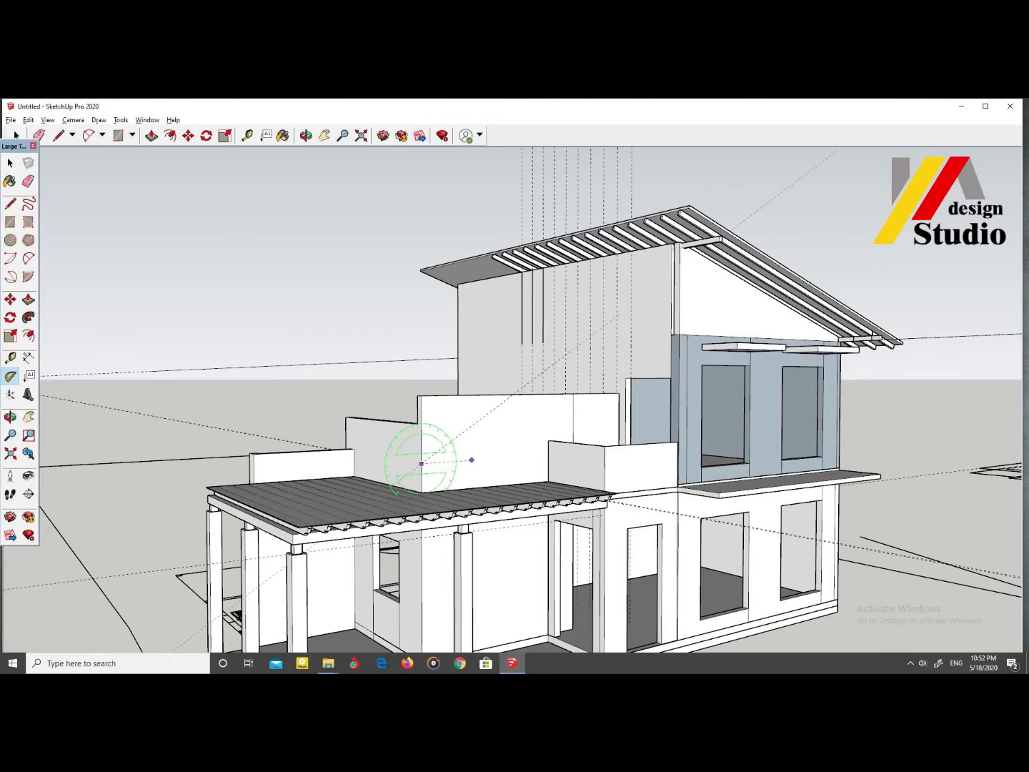
{"action": "scroll", "coordinate": [422, 463], "scroll_direction": "down", "scroll_amount": 5}
{"action": "mouse_move", "coordinate": [487, 343]}
{"action": "middle_mouse_down"}
{"action": "mouse_move", "coordinate": [500, 372]}
{"action": "mouse_move", "coordinate": [429, 407]}
{"action": "mouse_move", "coordinate": [472, 372]}
{"action": "mouse_move", "coordinate": [442, 407]}
{"action": "middle_mouse_up"}
{"action": "scroll", "coordinate": [493, 400], "scroll_direction": "up", "scroll_amount": 5}
{"action": "scroll", "coordinate": [488, 412], "scroll_direction": "up", "scroll_amount": 3}
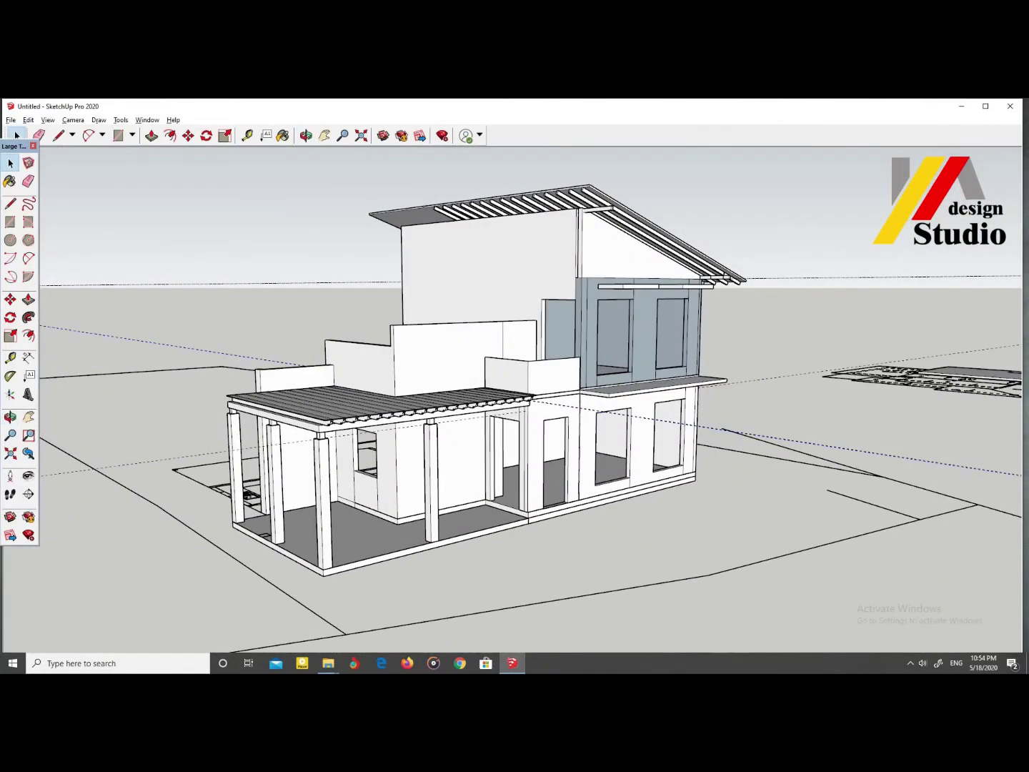
{"action": "middle_click_drag", "start_coordinate": [500, 386], "coordinate": [457, 401]}
{"action": "scroll", "coordinate": [458, 400], "scroll_direction": "down", "scroll_amount": 3}
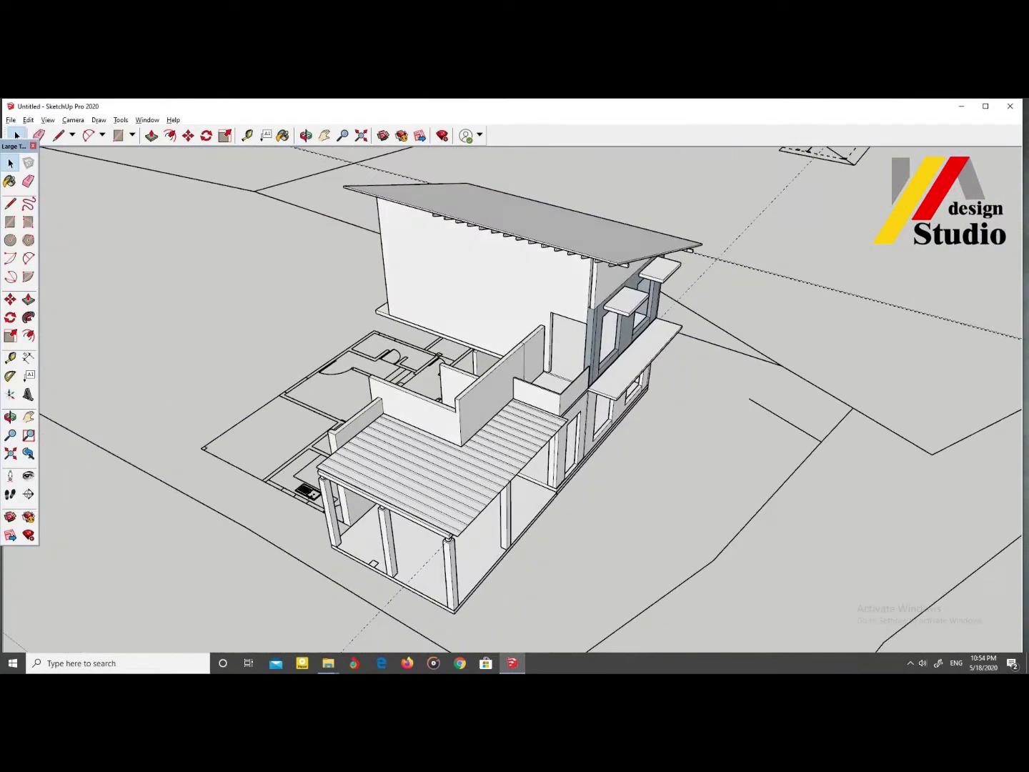
{"action": "scroll", "coordinate": [443, 429], "scroll_direction": "up", "scroll_amount": 4}
{"action": "key", "text": "b"}
Step: Paint the pergola roof slab with a Translucent glass material
{"action": "left_click", "coordinate": [958, 239]}
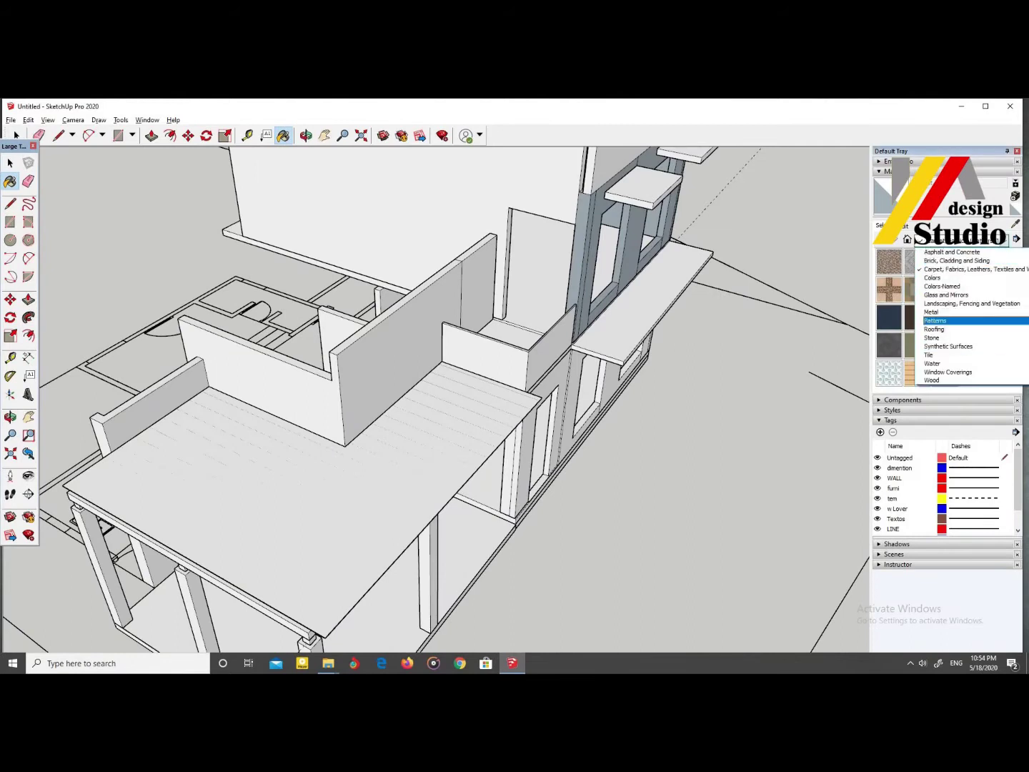
{"action": "left_click", "coordinate": [950, 363]}
{"action": "left_click", "coordinate": [300, 500]}
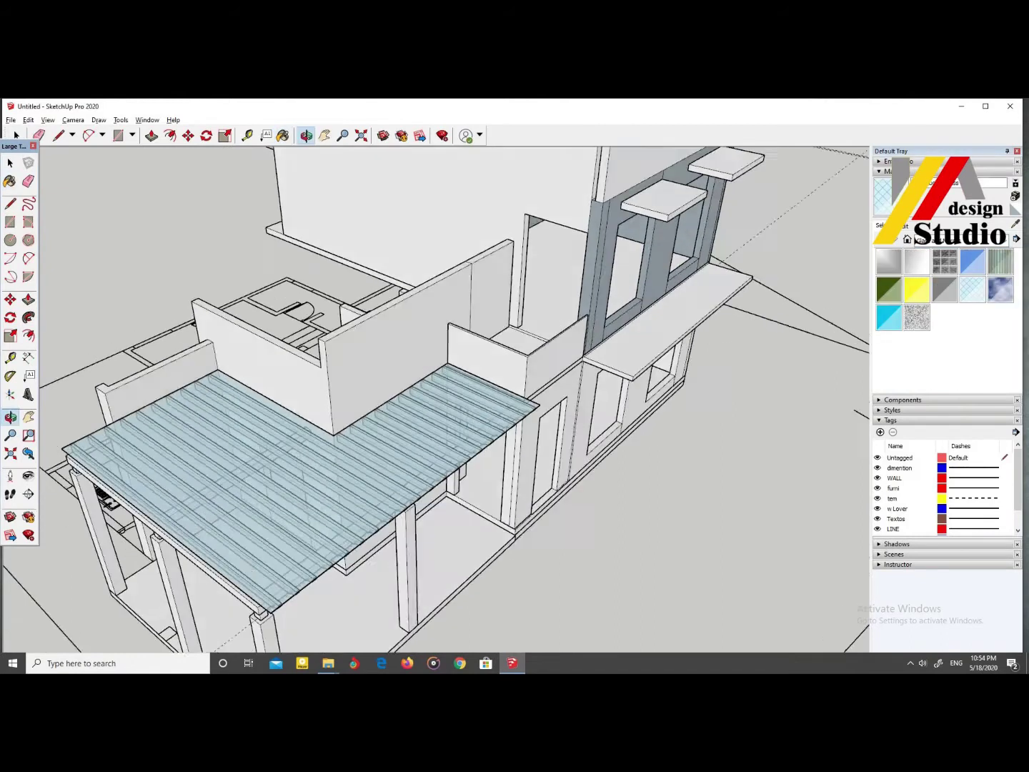
{"action": "middle_click_drag", "start_coordinate": [429, 428], "coordinate": [428, 321]}
{"action": "scroll", "coordinate": [357, 321], "scroll_direction": "up", "scroll_amount": 5}
{"action": "key", "text": "space"}
{"action": "left_click", "coordinate": [428, 335]}
Step: Paint the front beam and each pergola rafter with a Wood finish
{"action": "left_click", "coordinate": [354, 300]}
{"action": "key", "text": "b"}
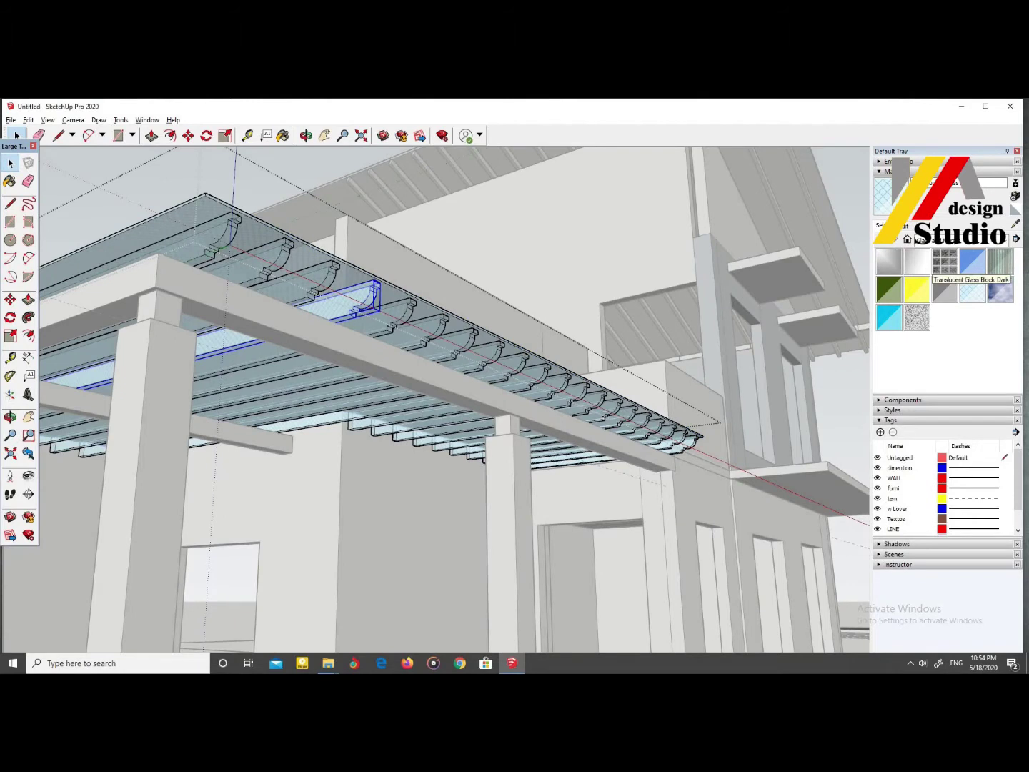
{"action": "left_click", "coordinate": [957, 239]}
{"action": "left_click", "coordinate": [949, 382]}
{"action": "left_click", "coordinate": [429, 422]}
{"action": "left_click", "coordinate": [400, 410]}
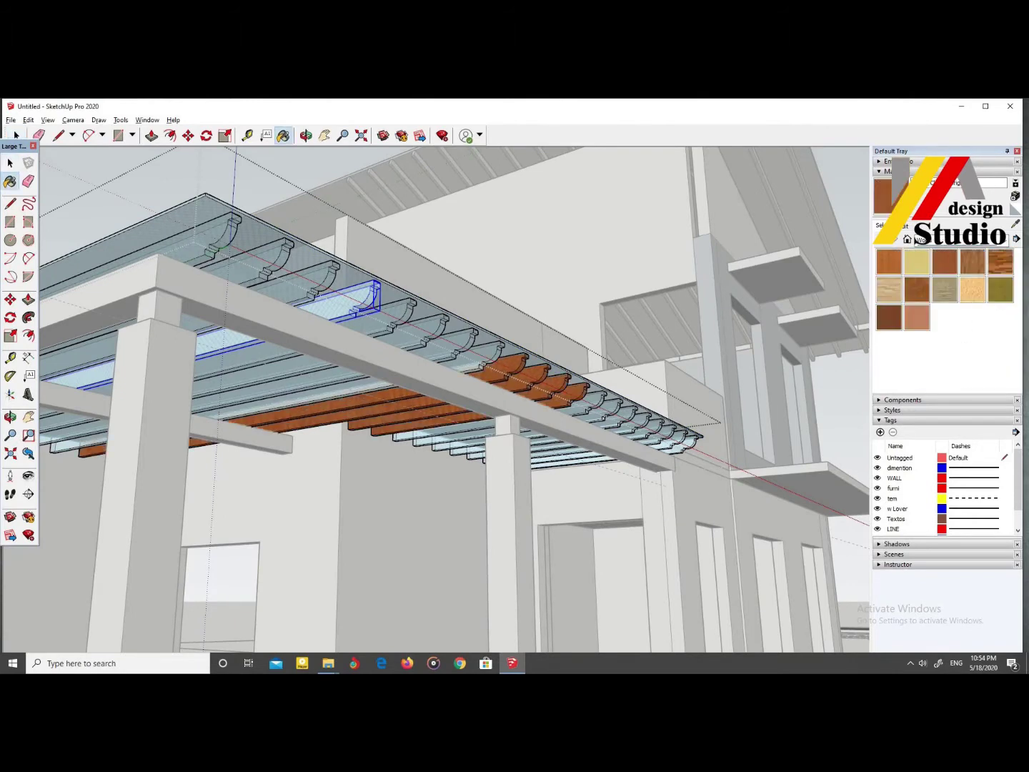
{"action": "left_click", "coordinate": [286, 389]}
{"action": "left_click", "coordinate": [179, 278]}
{"action": "left_click", "coordinate": [443, 428]}
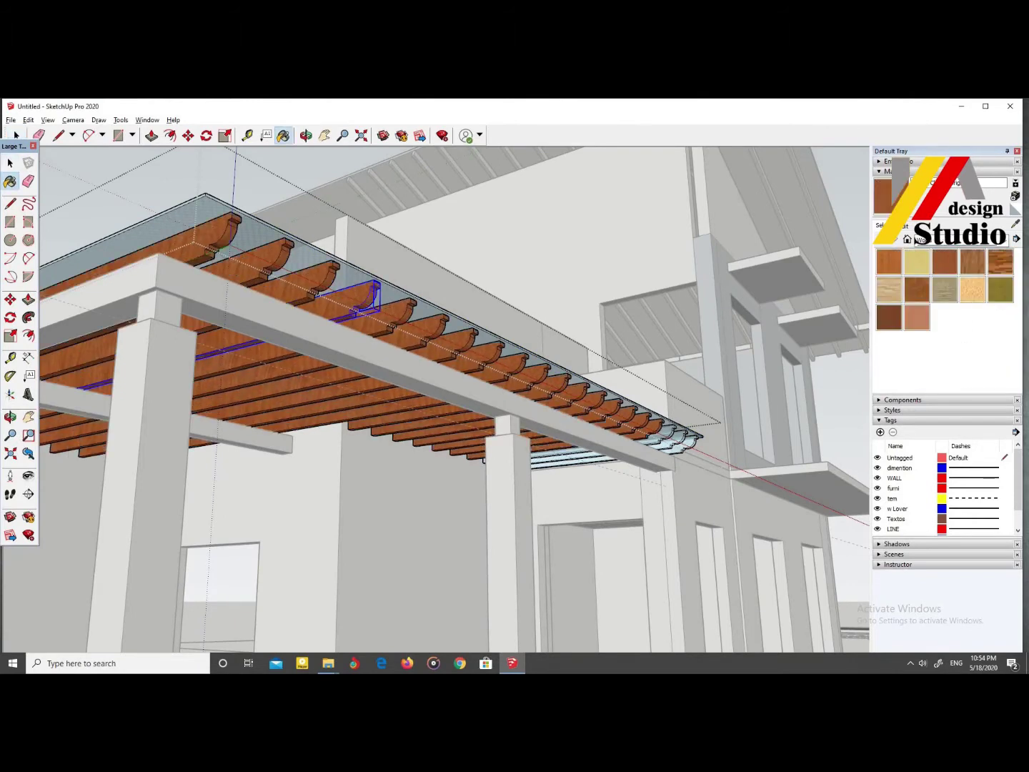
{"action": "scroll", "coordinate": [435, 400], "scroll_direction": "down", "scroll_amount": 5}
{"action": "key", "text": "space"}
{"action": "middle_click_drag", "start_coordinate": [435, 401], "coordinate": [500, 385]}
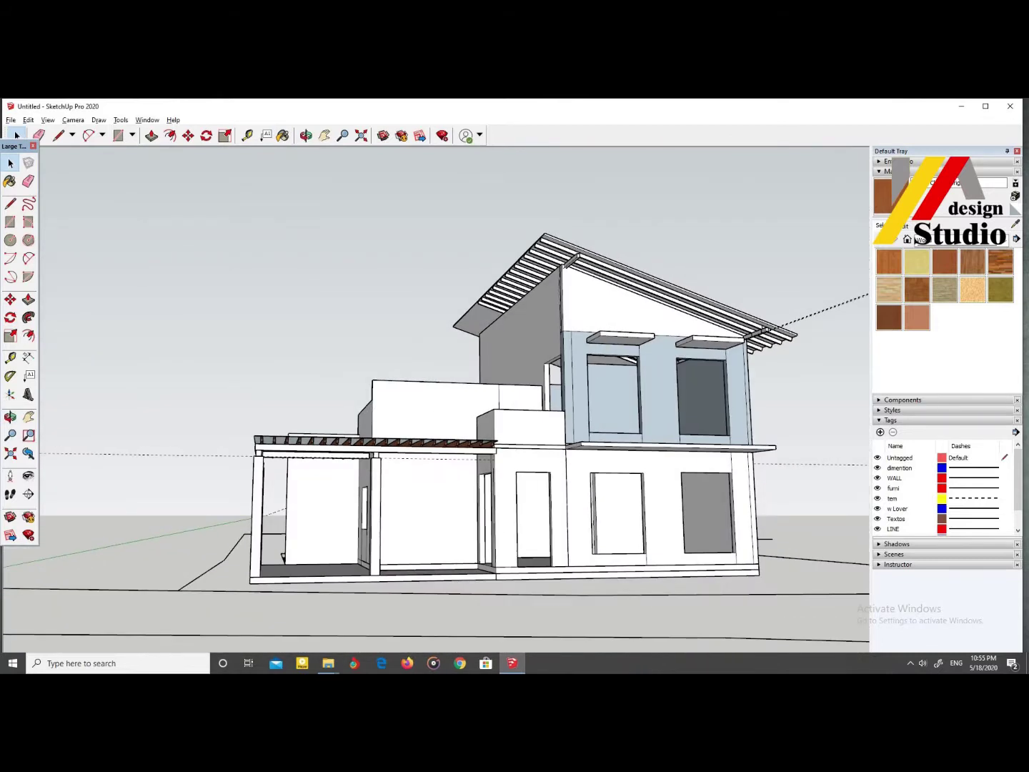
Step: Raise the bottom face of the doorway beside the pergola by 900
{"action": "middle_click_drag", "start_coordinate": [436, 401], "coordinate": [372, 357]}
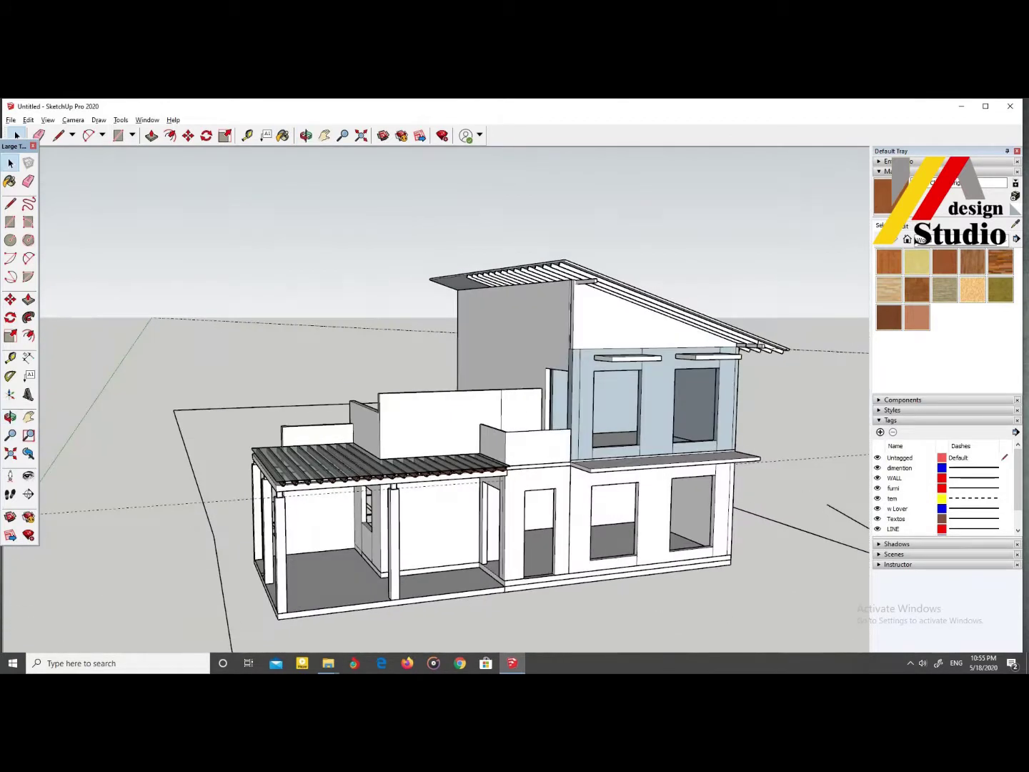
{"action": "scroll", "coordinate": [436, 400], "scroll_direction": "up", "scroll_amount": 5}
{"action": "scroll", "coordinate": [505, 390], "scroll_direction": "up", "scroll_amount": 3}
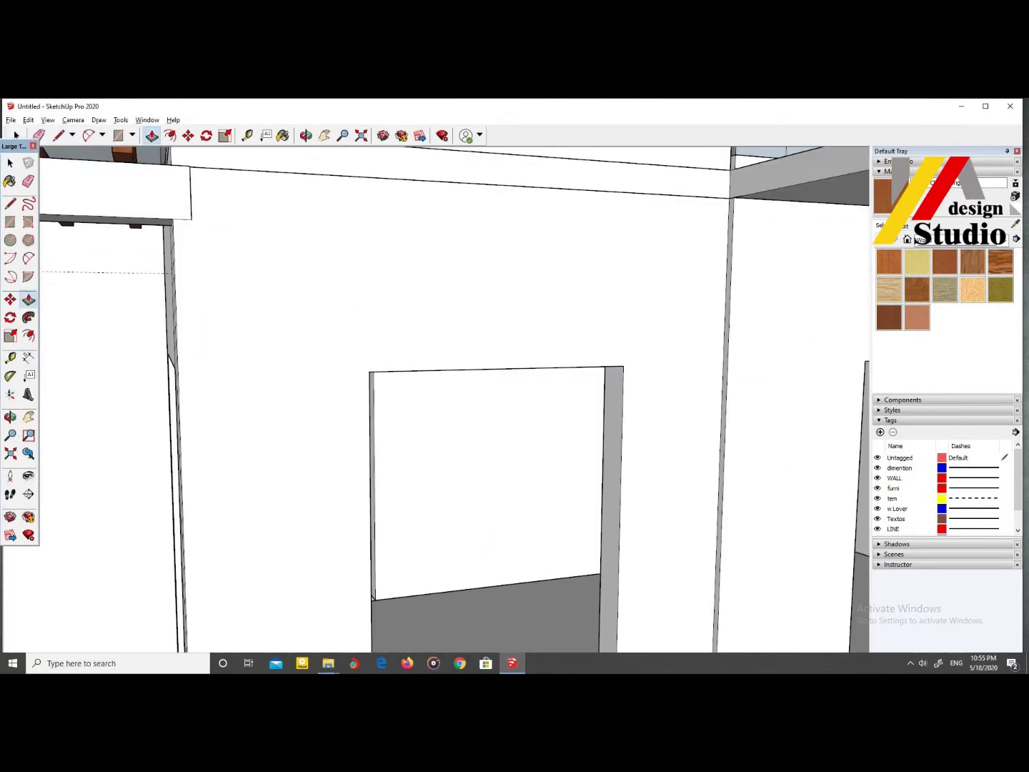
{"action": "key", "text": "p"}
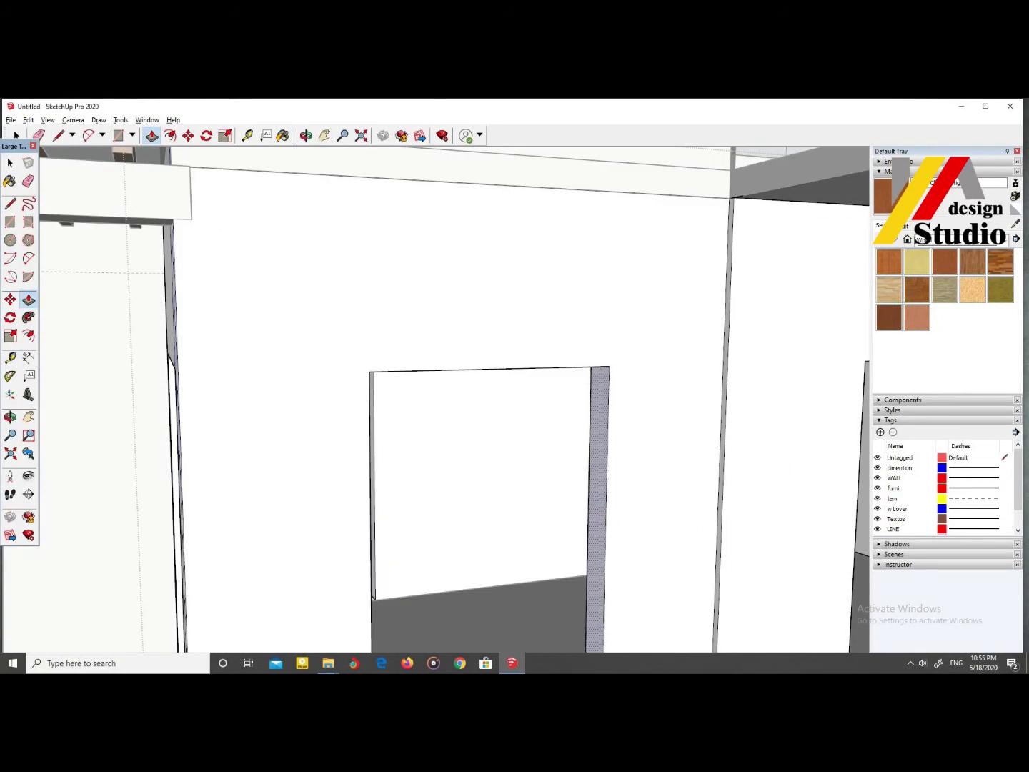
{"action": "scroll", "coordinate": [436, 401], "scroll_direction": "down", "scroll_amount": 5}
{"action": "mouse_move", "coordinate": [436, 400]}
{"action": "middle_mouse_down"}
{"action": "mouse_move", "coordinate": [400, 371]}
{"action": "mouse_move", "coordinate": [464, 400]}
{"action": "middle_mouse_up"}
{"action": "scroll", "coordinate": [468, 428], "scroll_direction": "up", "scroll_amount": 3}
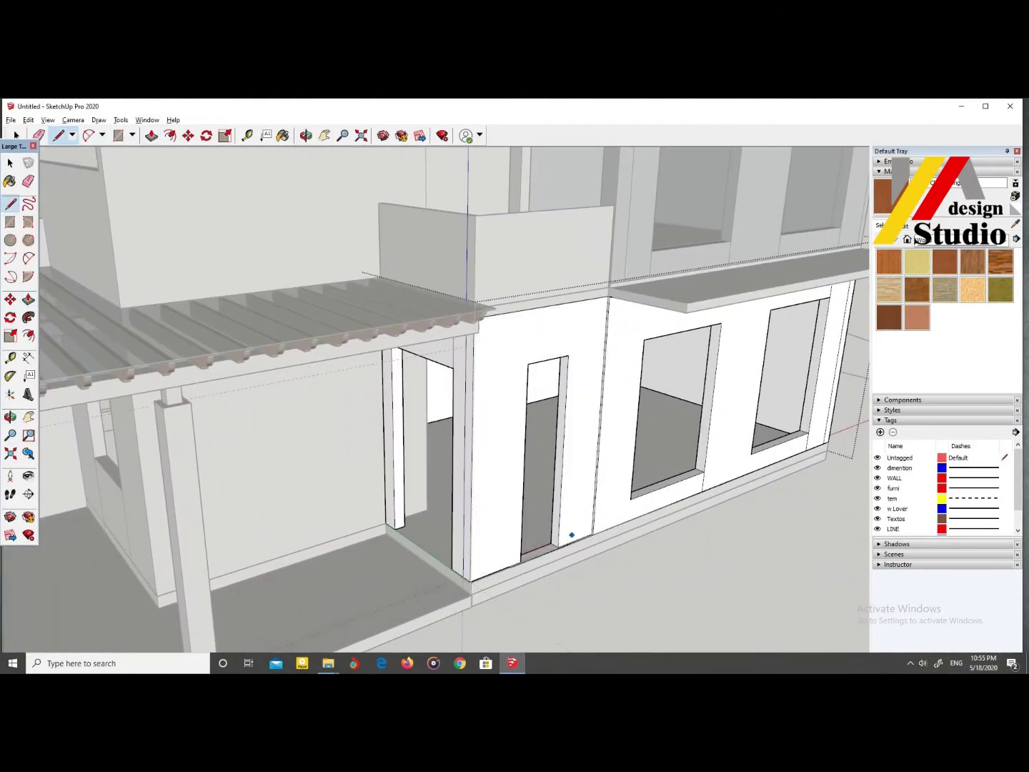
{"action": "scroll", "coordinate": [571, 535], "scroll_direction": "up", "scroll_amount": 2}
{"action": "type", "text": "900"}
{"action": "key", "text": "Return"}
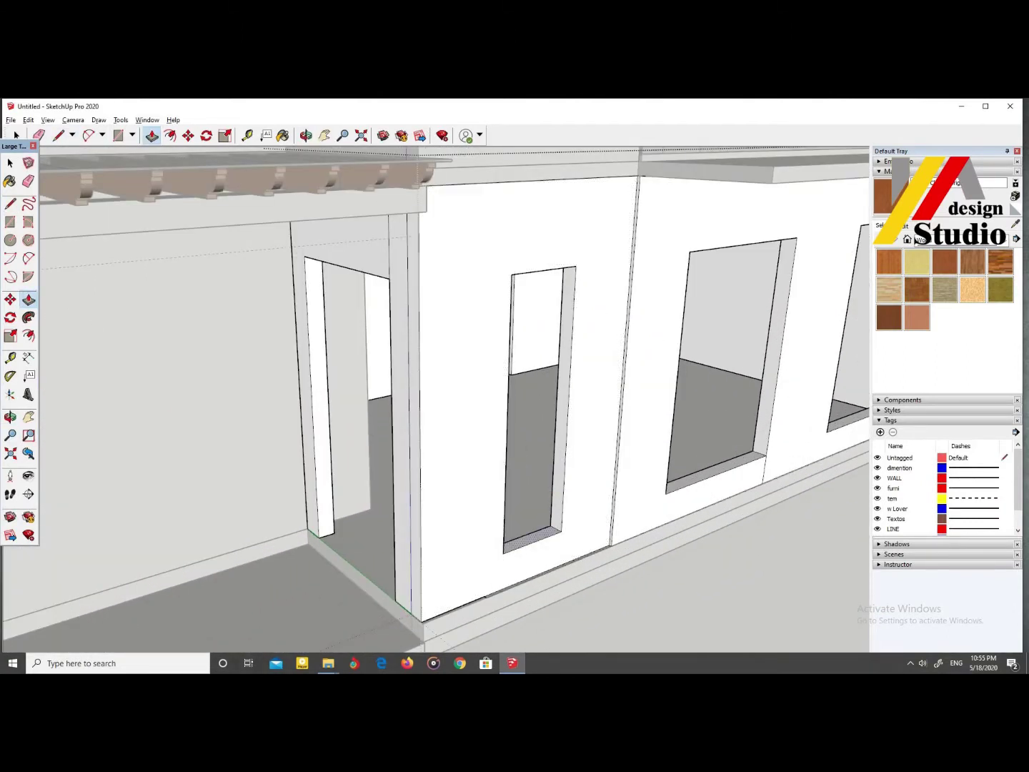
Step: Raise the sill further by 1200, then fit the house and select the window wall
{"action": "type", "text": "1200"}
{"action": "key", "text": "Return"}
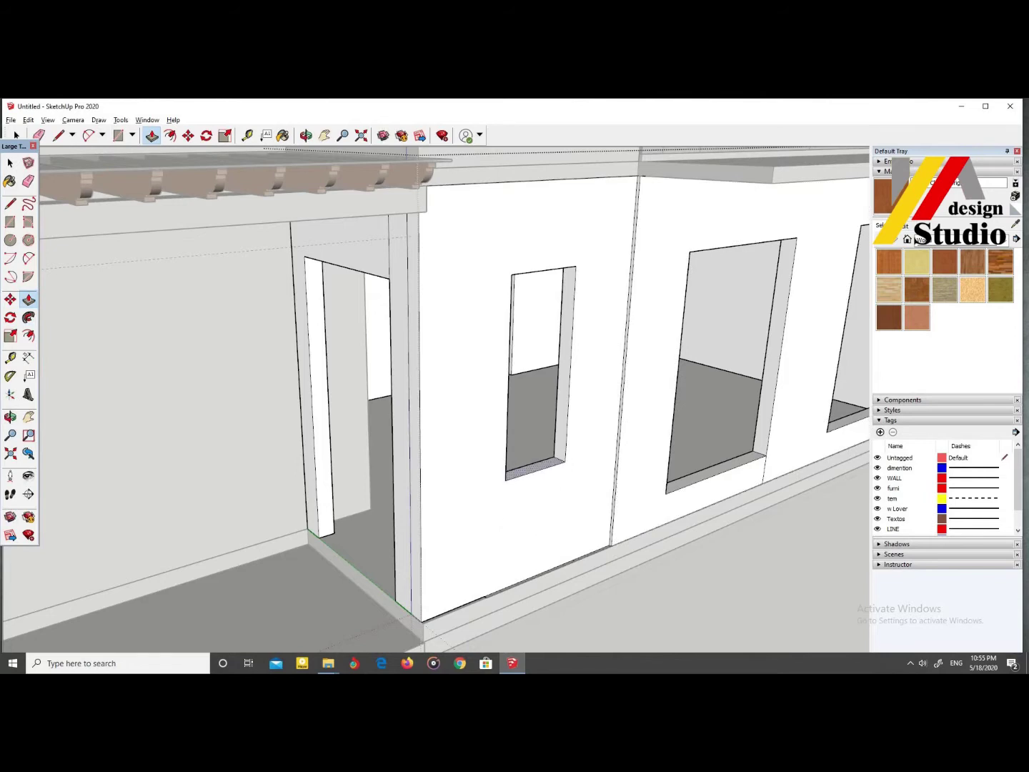
{"action": "key", "text": "shift+z"}
{"action": "key", "text": "space"}
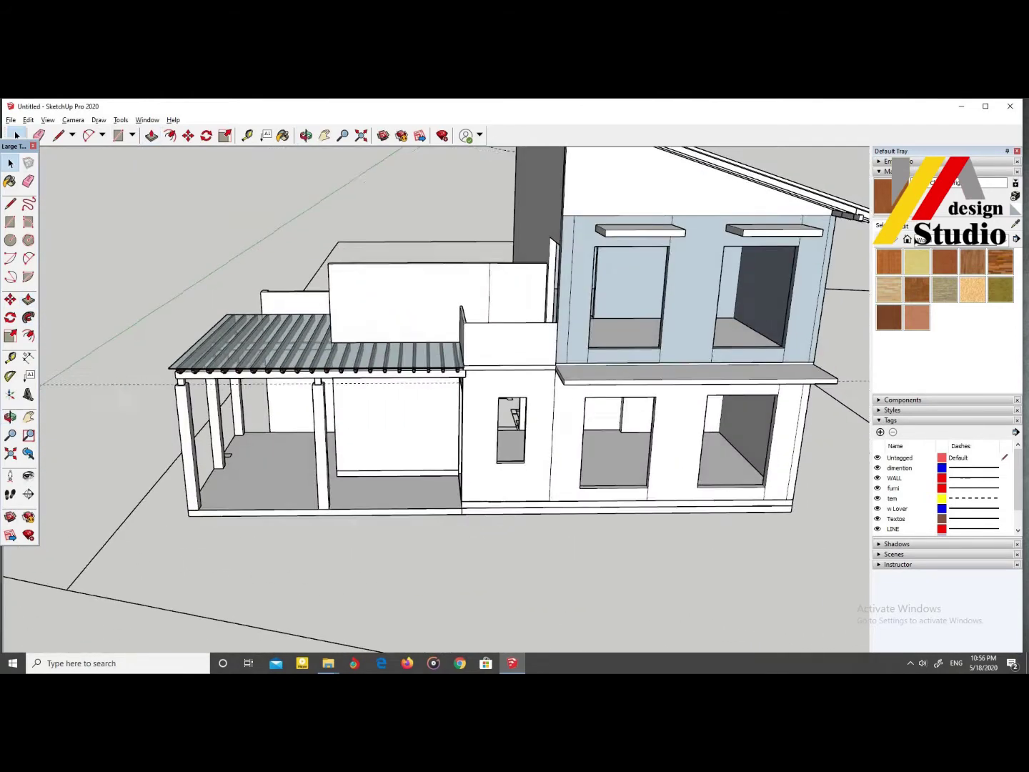
{"action": "scroll", "coordinate": [532, 402], "scroll_direction": "up", "scroll_amount": 5}
{"action": "left_click", "coordinate": [532, 401]}
Step: Draw a rectangle filling the small window opening and make it a group
{"action": "left_click_drag", "start_coordinate": [423, 389], "coordinate": [507, 585]}
{"action": "right_click", "coordinate": [474, 452]}
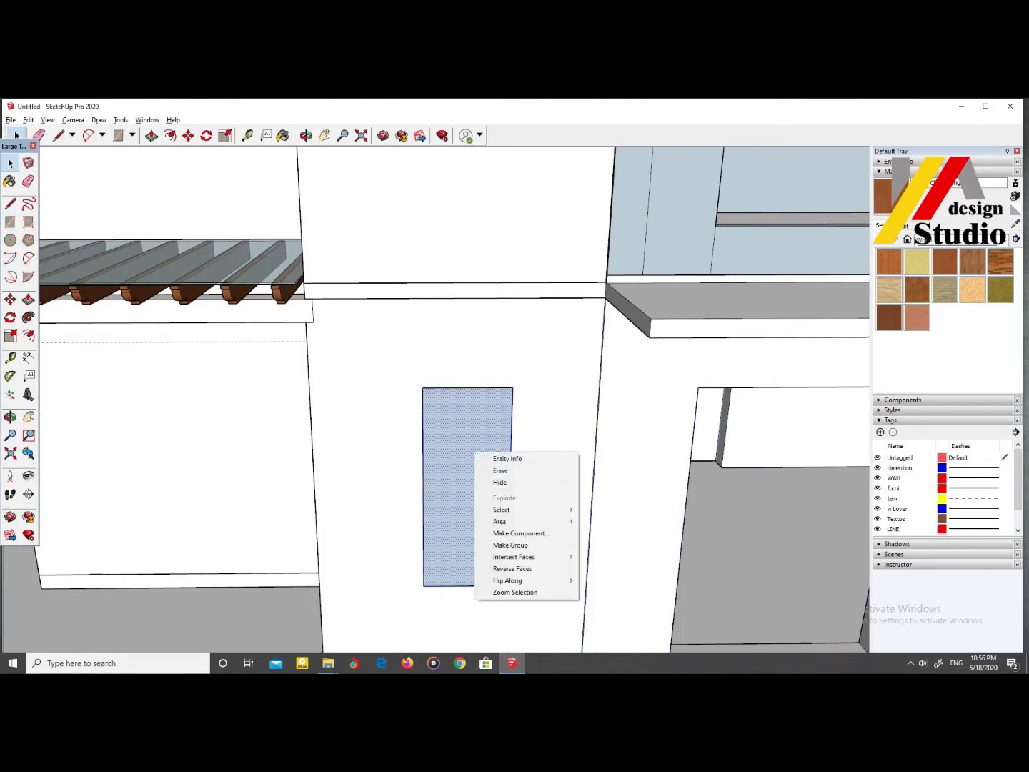
{"action": "left_click", "coordinate": [500, 546]}
{"action": "double_click", "coordinate": [465, 500]}
Step: Offset frame outlines inside and around the window's glass face
{"action": "key", "text": "f"}
{"action": "left_click_drag", "start_coordinate": [494, 388], "coordinate": [494, 390]}
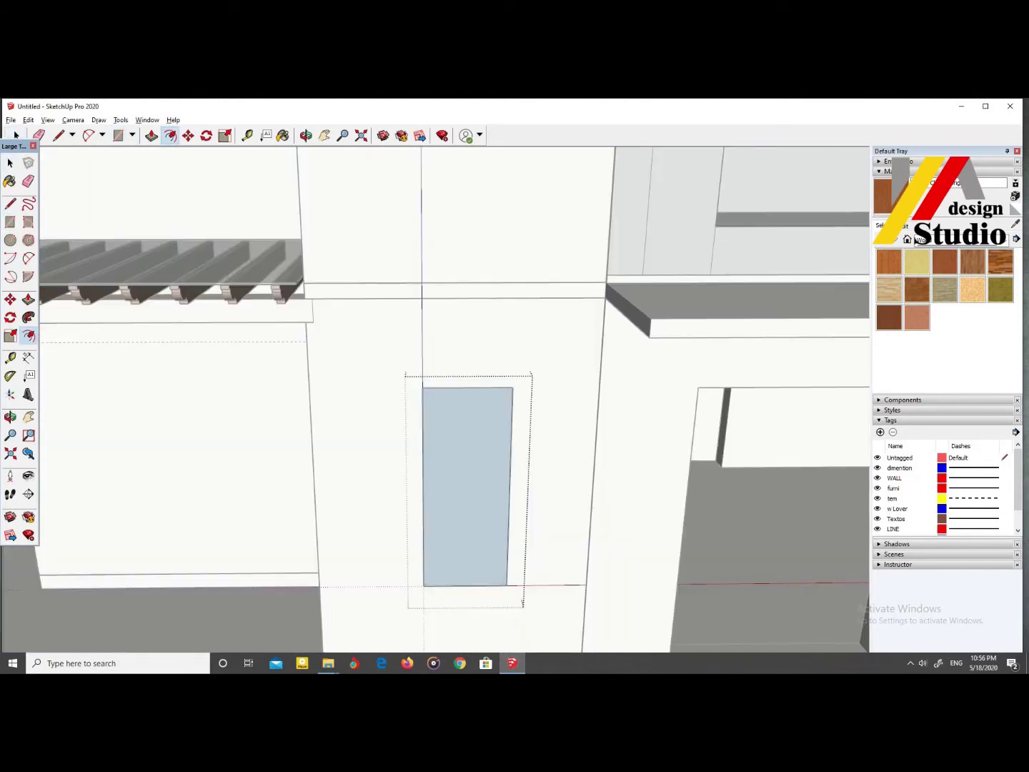
{"action": "left_click", "coordinate": [510, 465]}
{"action": "left_click", "coordinate": [533, 464]}
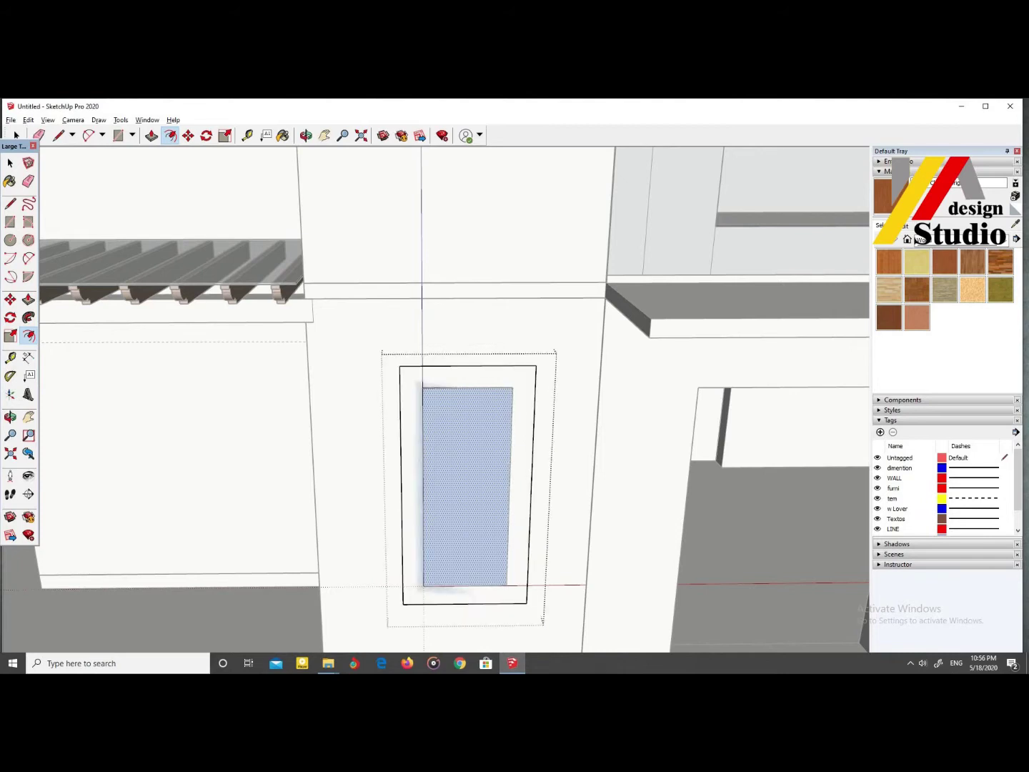
{"action": "scroll", "coordinate": [533, 463], "scroll_direction": "down", "scroll_amount": 1}
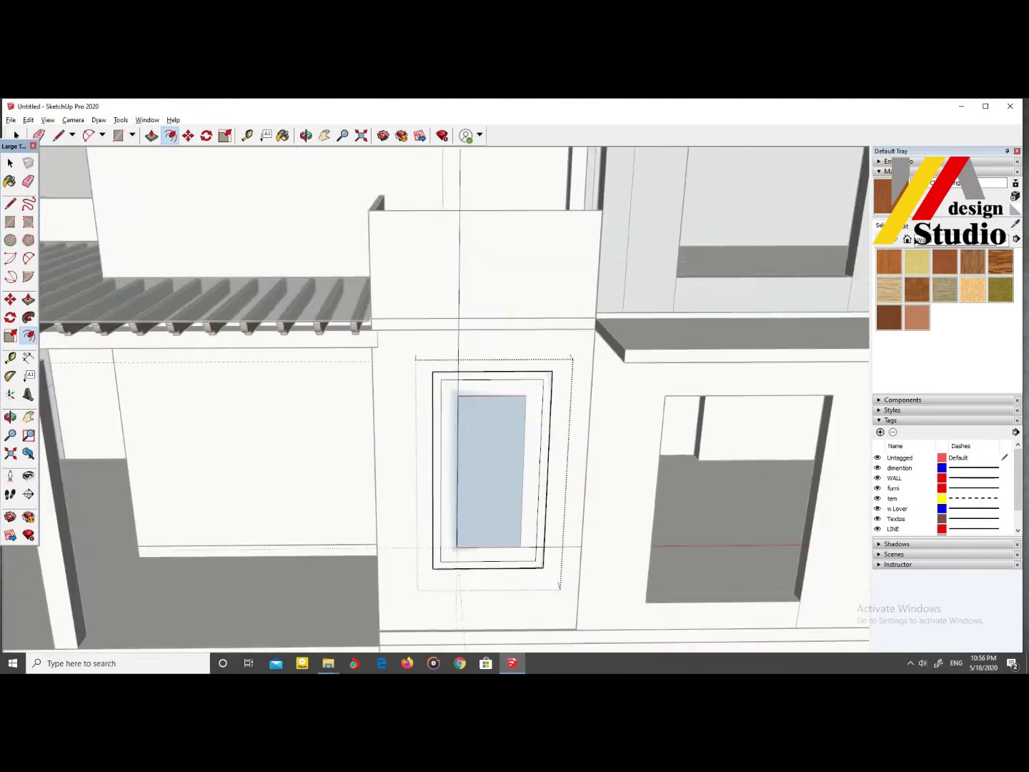
{"action": "scroll", "coordinate": [541, 312], "scroll_direction": "up", "scroll_amount": 2}
{"action": "scroll", "coordinate": [533, 357], "scroll_direction": "up", "scroll_amount": 1}
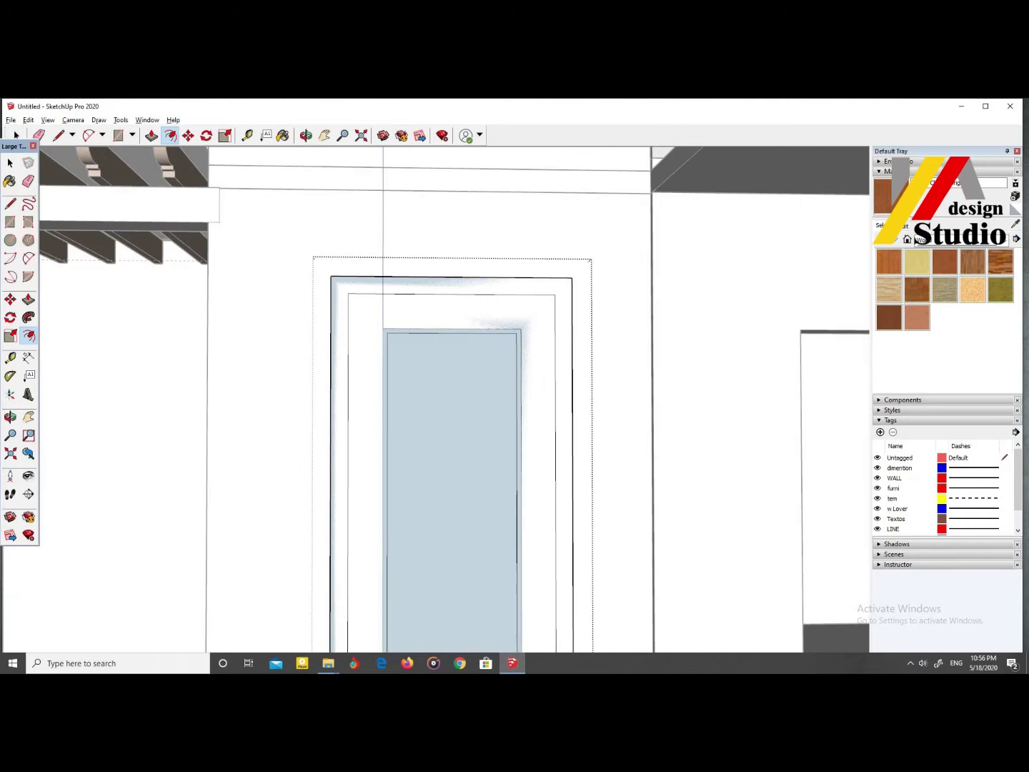
{"action": "left_click", "coordinate": [526, 400]}
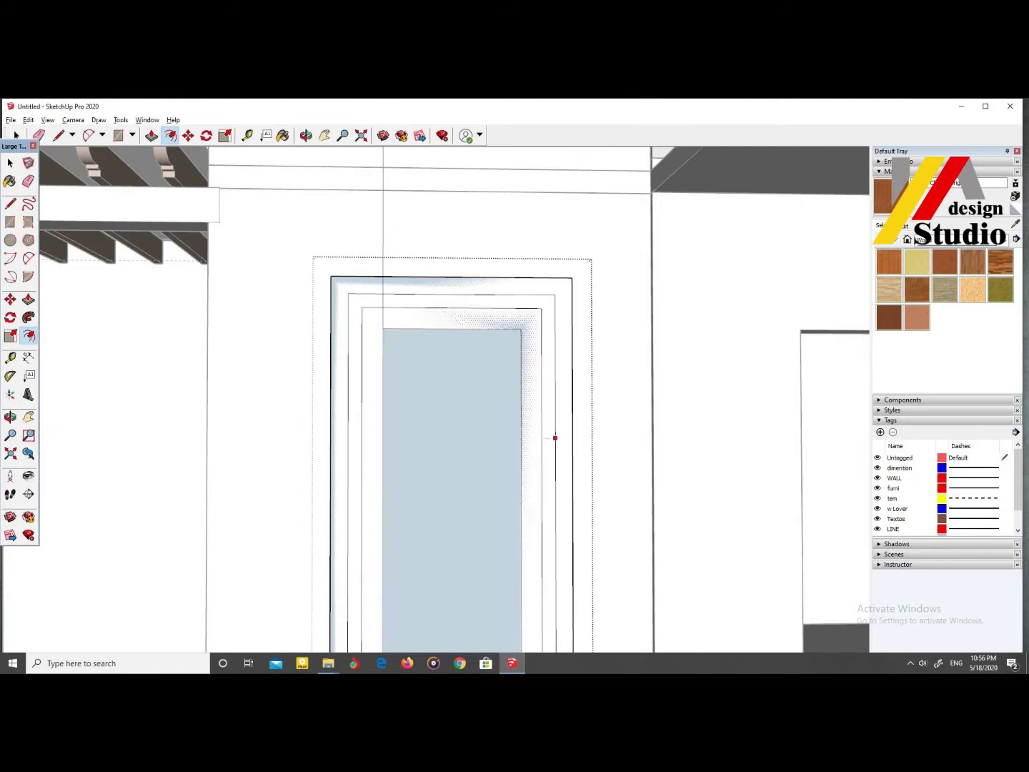
{"action": "left_click", "coordinate": [563, 411]}
{"action": "left_click", "coordinate": [10, 162]}
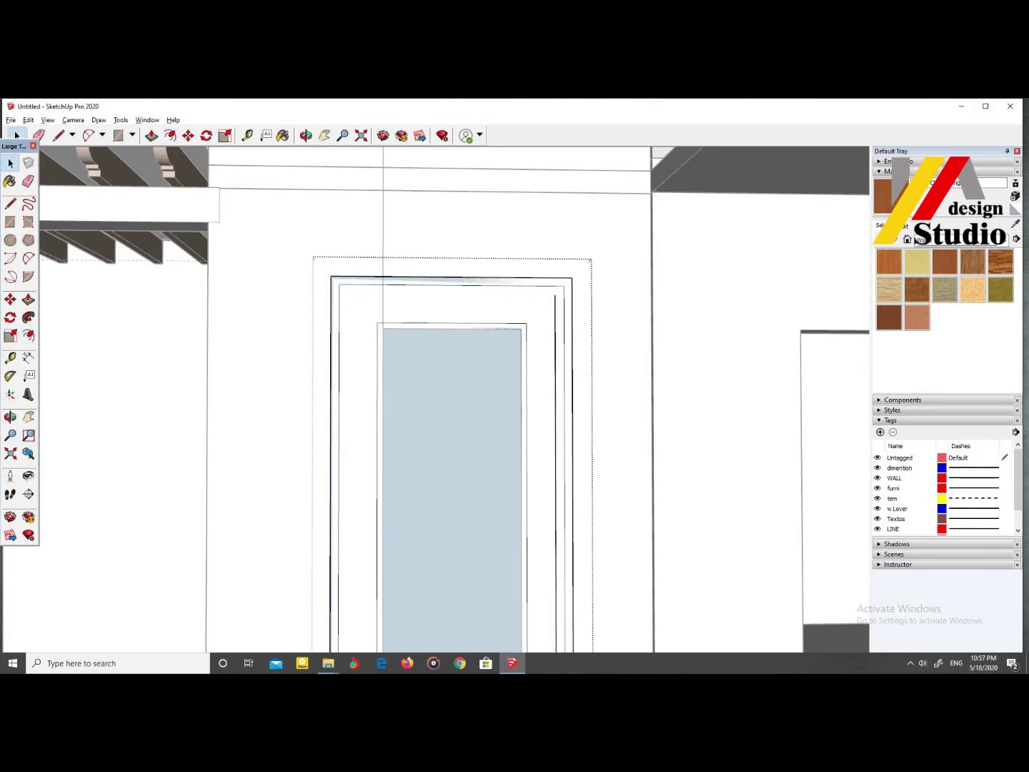
{"action": "scroll", "coordinate": [458, 401], "scroll_direction": "down", "scroll_amount": 2}
Step: Extrude the offset ring outward into a protruding white border
{"action": "key", "text": "p"}
{"action": "scroll", "coordinate": [515, 472], "scroll_direction": "up", "scroll_amount": 3}
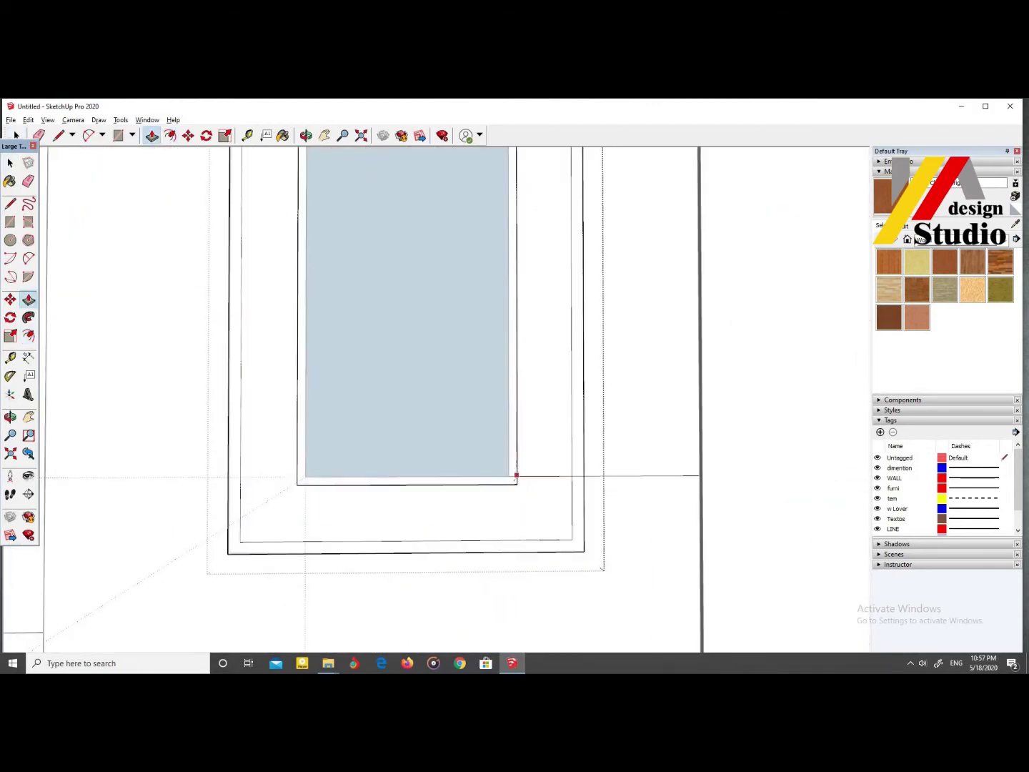
{"action": "middle_click_drag", "start_coordinate": [515, 473], "coordinate": [529, 427]}
{"action": "scroll", "coordinate": [457, 400], "scroll_direction": "down", "scroll_amount": 2}
{"action": "left_click_drag", "start_coordinate": [447, 472], "coordinate": [448, 457]}
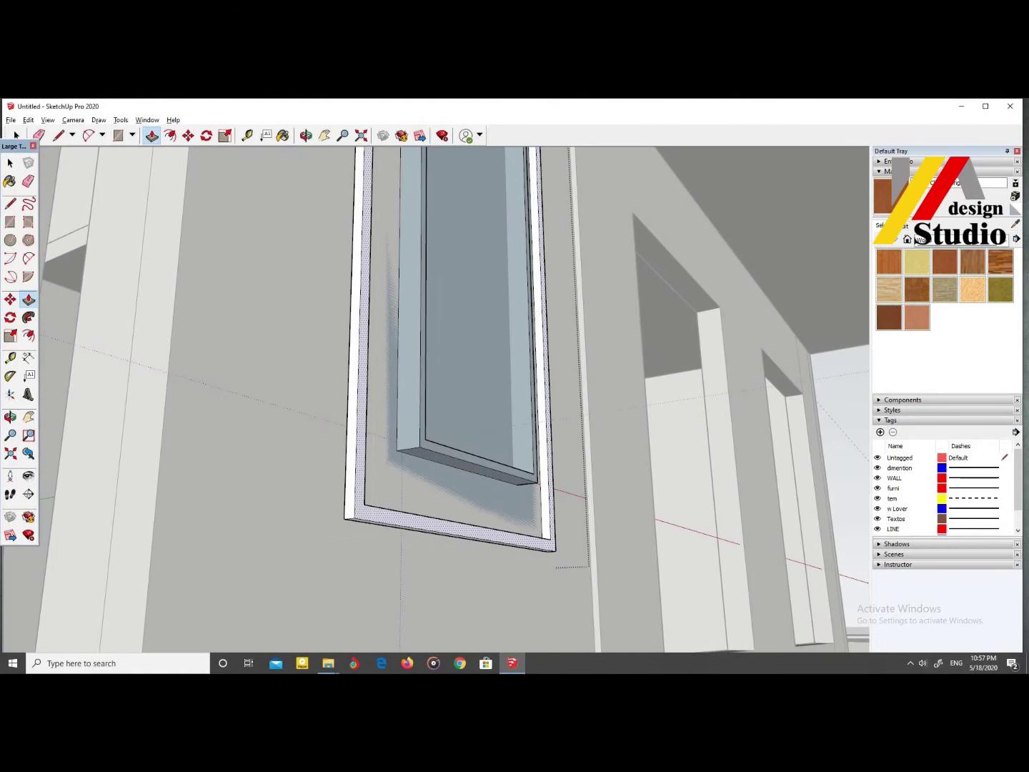
{"action": "scroll", "coordinate": [457, 400], "scroll_direction": "up", "scroll_amount": 2}
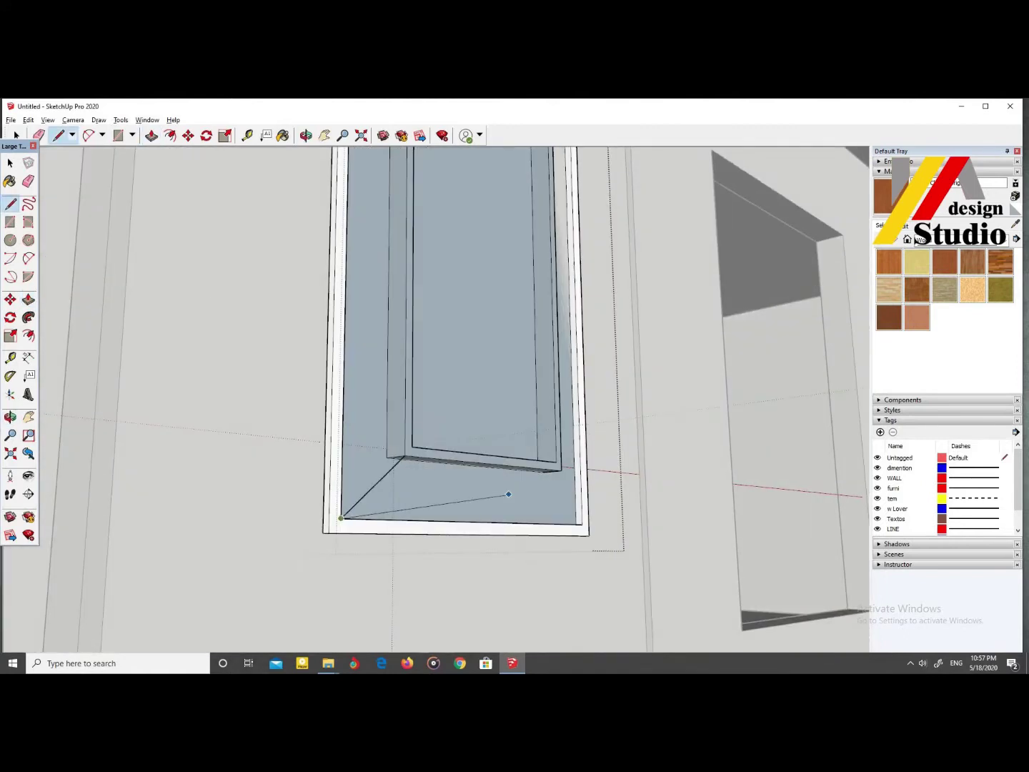
{"action": "scroll", "coordinate": [561, 470], "scroll_direction": "down", "scroll_amount": 3}
{"action": "middle_click_drag", "start_coordinate": [560, 470], "coordinate": [386, 371]}
{"action": "scroll", "coordinate": [384, 367], "scroll_direction": "up", "scroll_amount": 2}
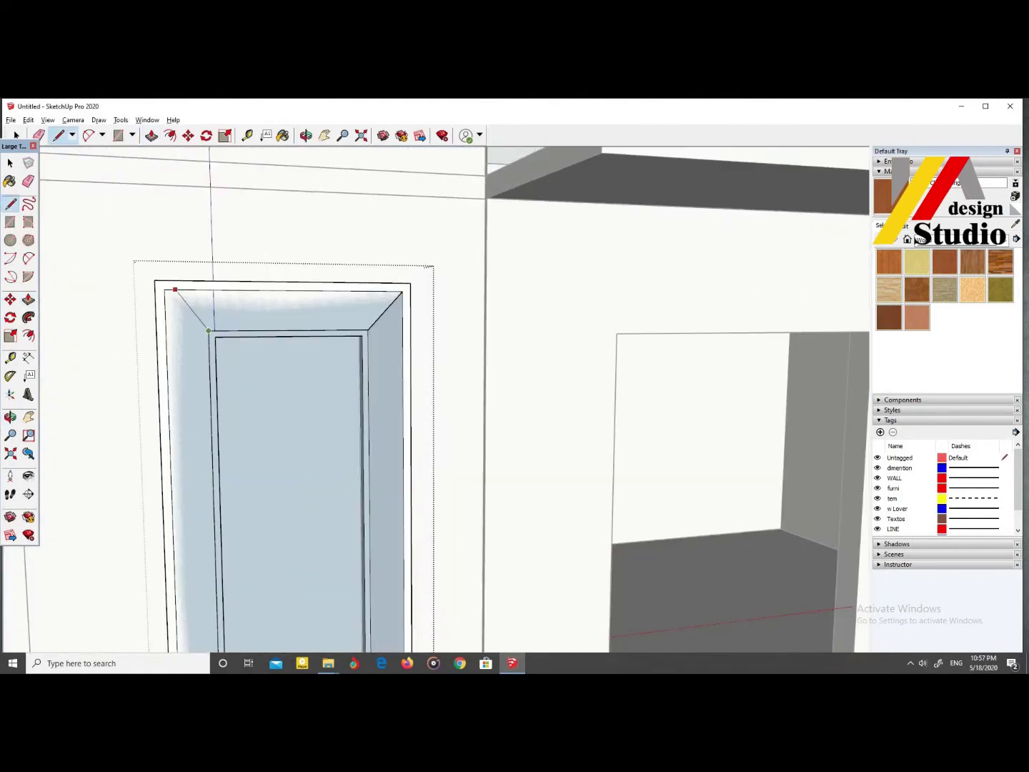
{"action": "scroll", "coordinate": [386, 571], "scroll_direction": "down", "scroll_amount": 2}
Step: Delete the window's blue glass face
{"action": "key", "text": "space"}
{"action": "left_click", "coordinate": [293, 422]}
{"action": "key", "text": "Delete"}
Step: Delete the old window frame and offset a new border around the window panel
{"action": "scroll", "coordinate": [320, 354], "scroll_direction": "down", "scroll_amount": 5}
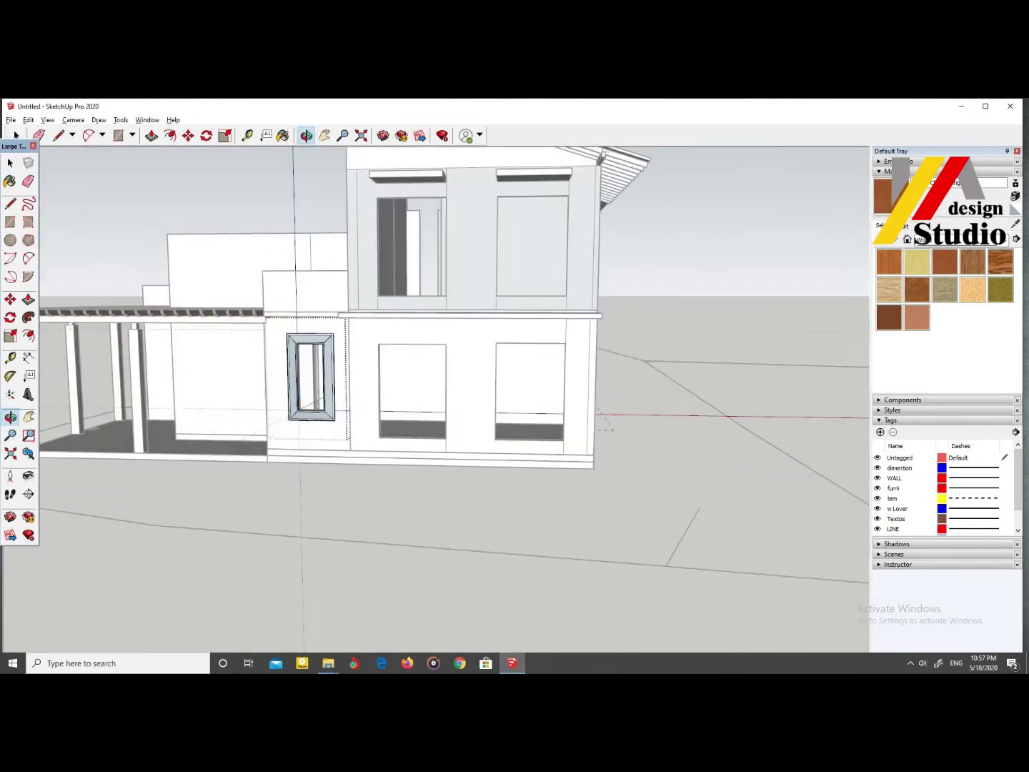
{"action": "scroll", "coordinate": [427, 358], "scroll_direction": "down", "scroll_amount": 3}
{"action": "middle_click_drag", "start_coordinate": [429, 357], "coordinate": [471, 358]}
{"action": "scroll", "coordinate": [428, 357], "scroll_direction": "up", "scroll_amount": 6}
{"action": "key", "text": "Delete"}
{"action": "scroll", "coordinate": [435, 364], "scroll_direction": "down", "scroll_amount": 5}
{"action": "scroll", "coordinate": [458, 371], "scroll_direction": "up", "scroll_amount": 5}
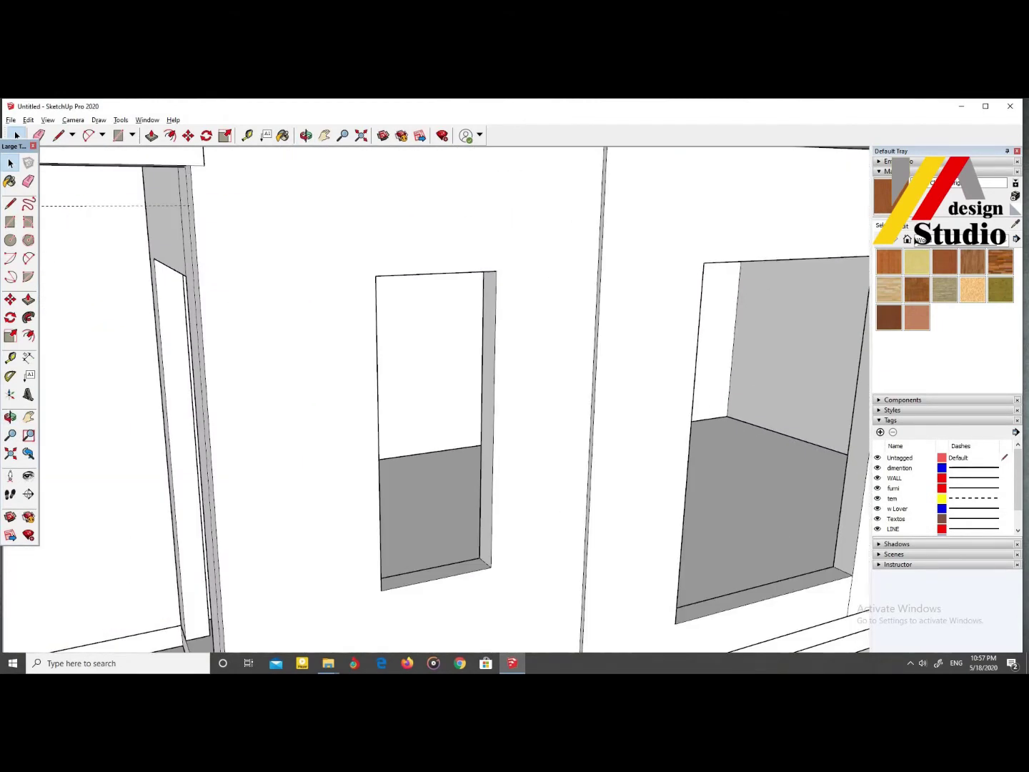
{"action": "key", "text": "p"}
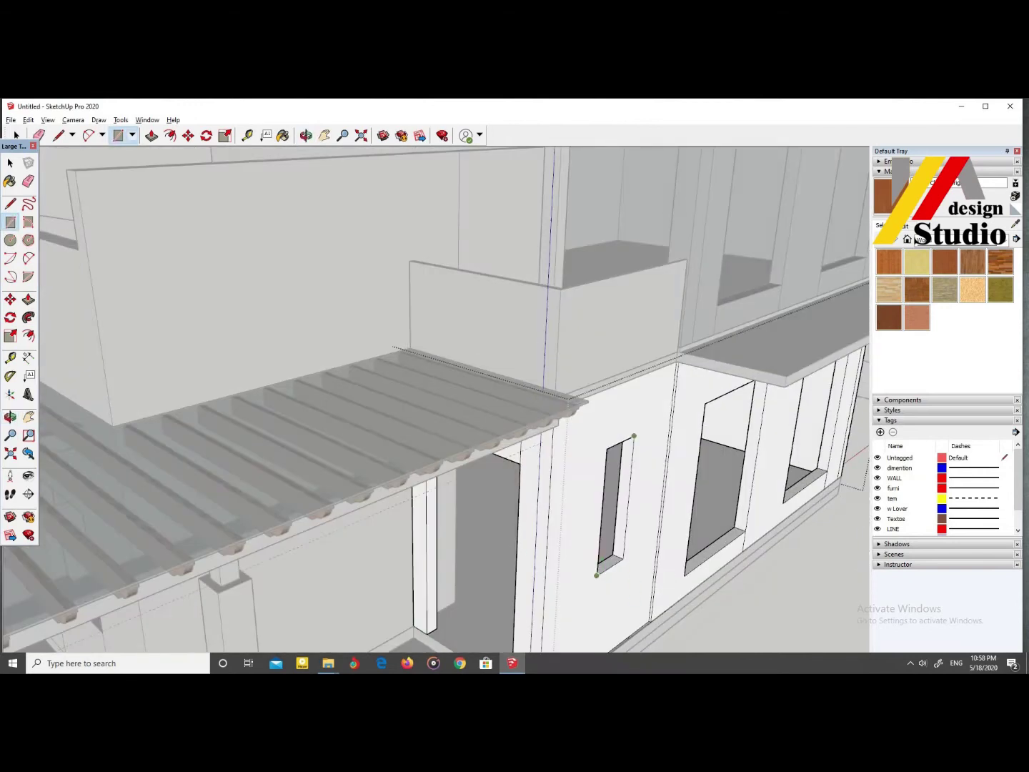
{"action": "left_click", "coordinate": [10, 163]}
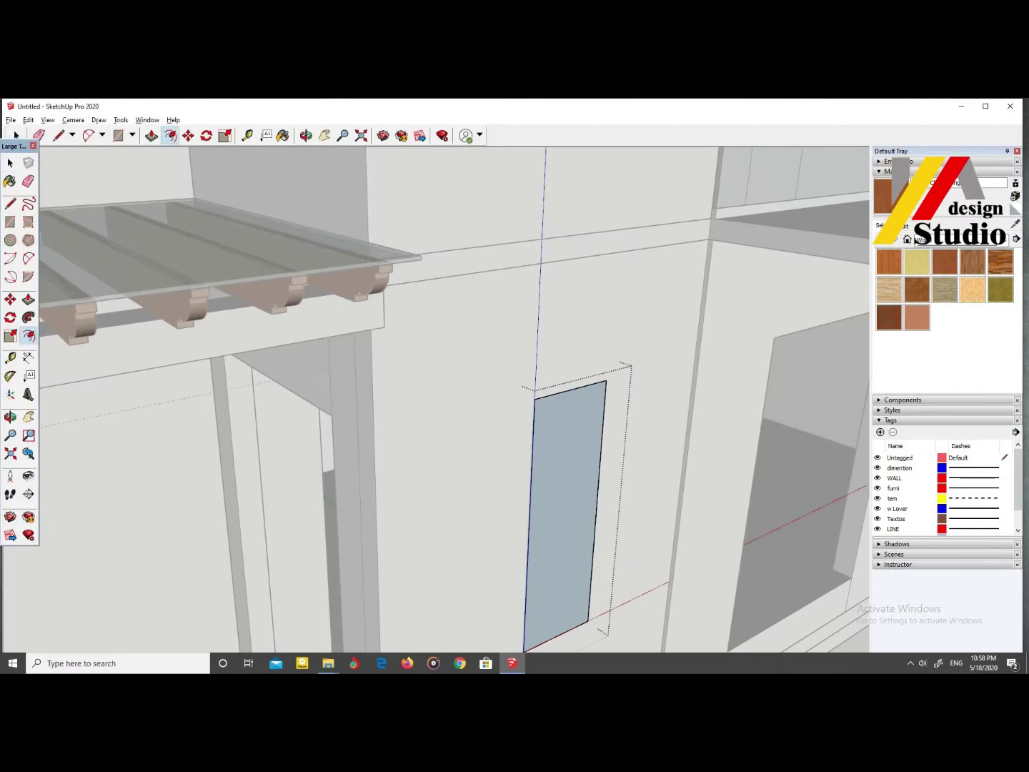
{"action": "left_click", "coordinate": [570, 388]}
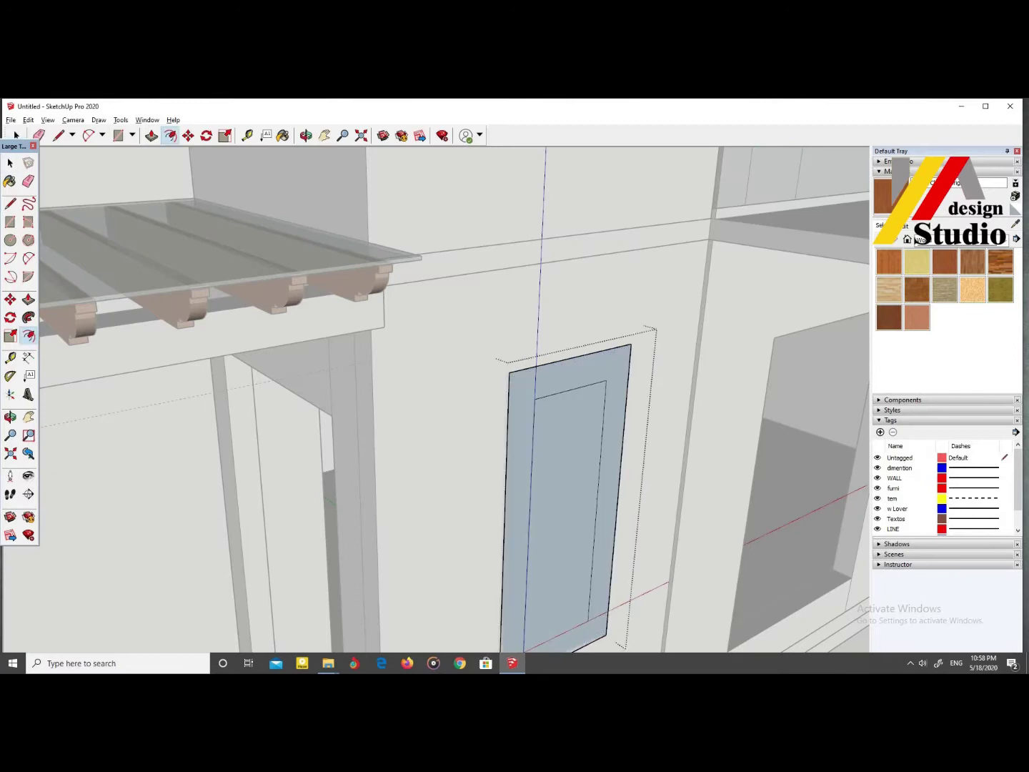
Step: Pull the outer and inner frame faces outward into a thicker layered frame
{"action": "key", "text": "p"}
{"action": "scroll", "coordinate": [507, 361], "scroll_direction": "up", "scroll_amount": 3}
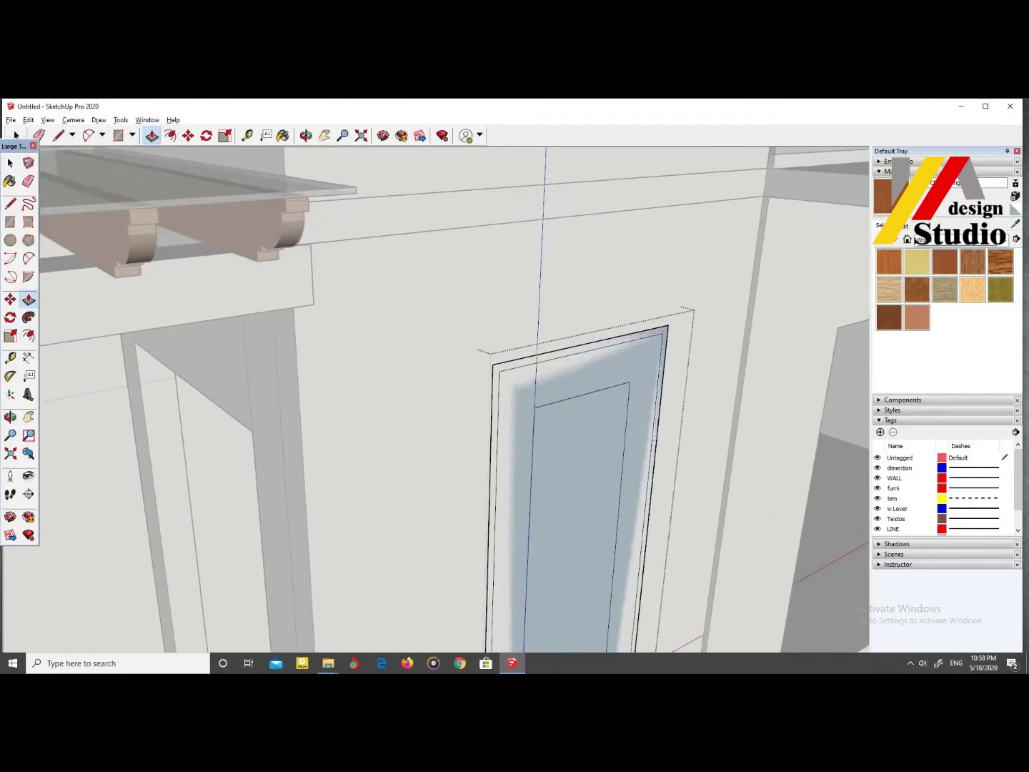
{"action": "scroll", "coordinate": [507, 361], "scroll_direction": "up", "scroll_amount": 2}
{"action": "left_click_drag", "start_coordinate": [496, 500], "coordinate": [640, 432]}
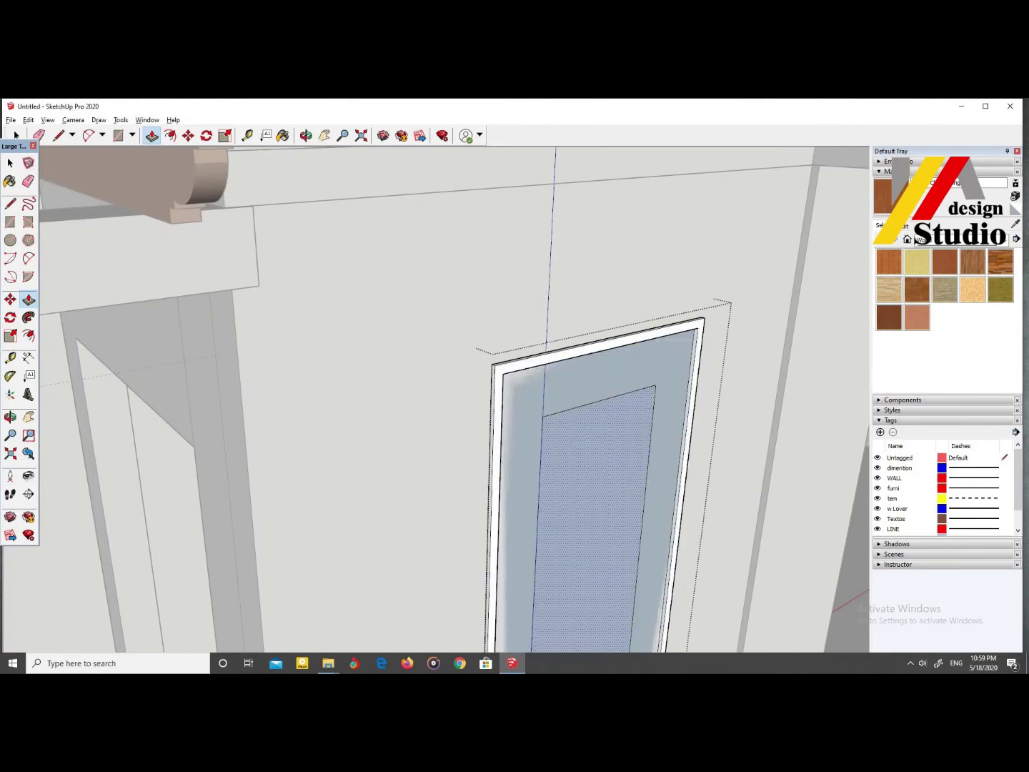
{"action": "key", "text": "f"}
{"action": "key", "text": "p"}
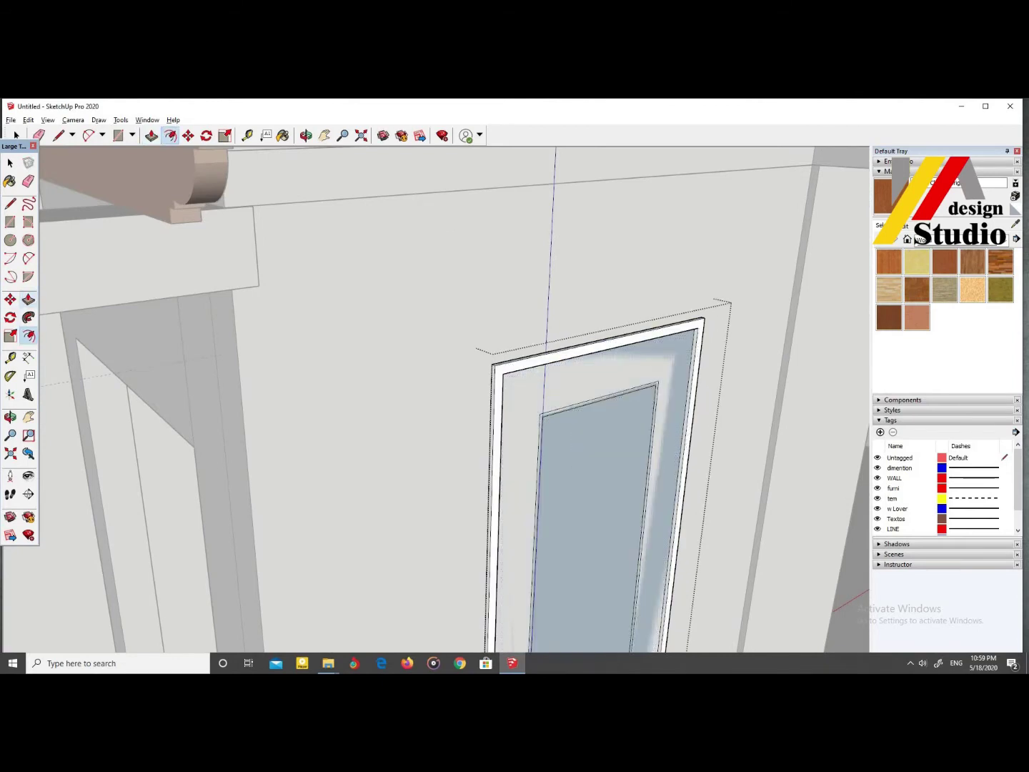
{"action": "scroll", "coordinate": [551, 445], "scroll_direction": "up", "scroll_amount": 2}
{"action": "key", "text": "l"}
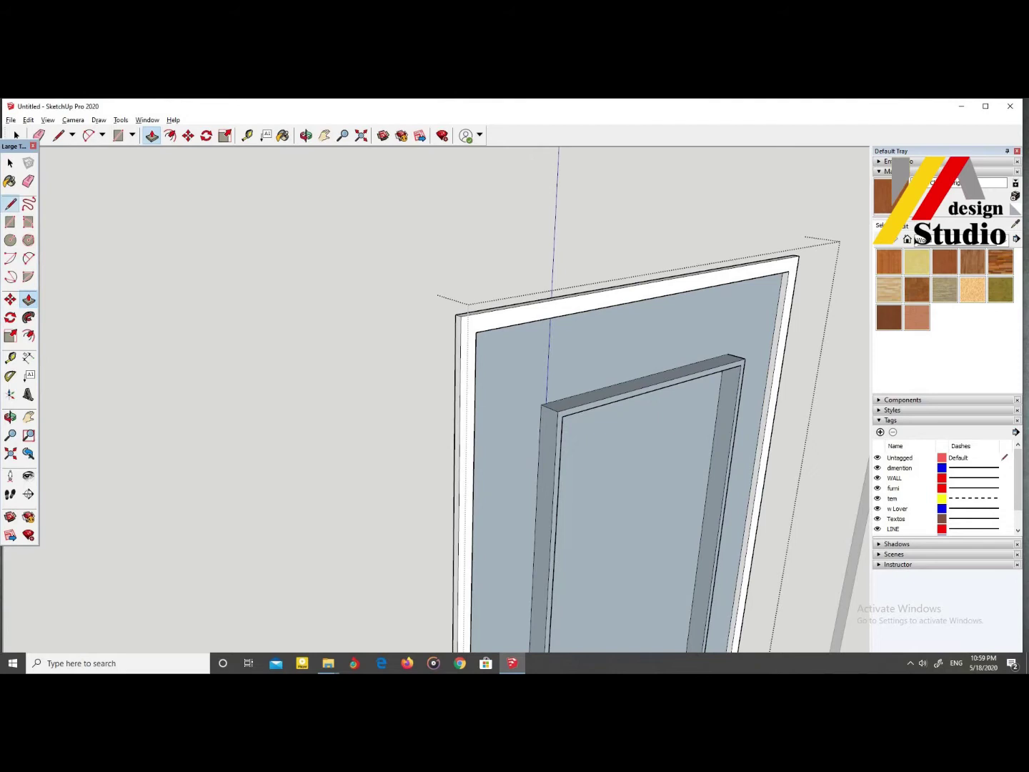
{"action": "middle_click_drag", "start_coordinate": [787, 271], "coordinate": [723, 406]}
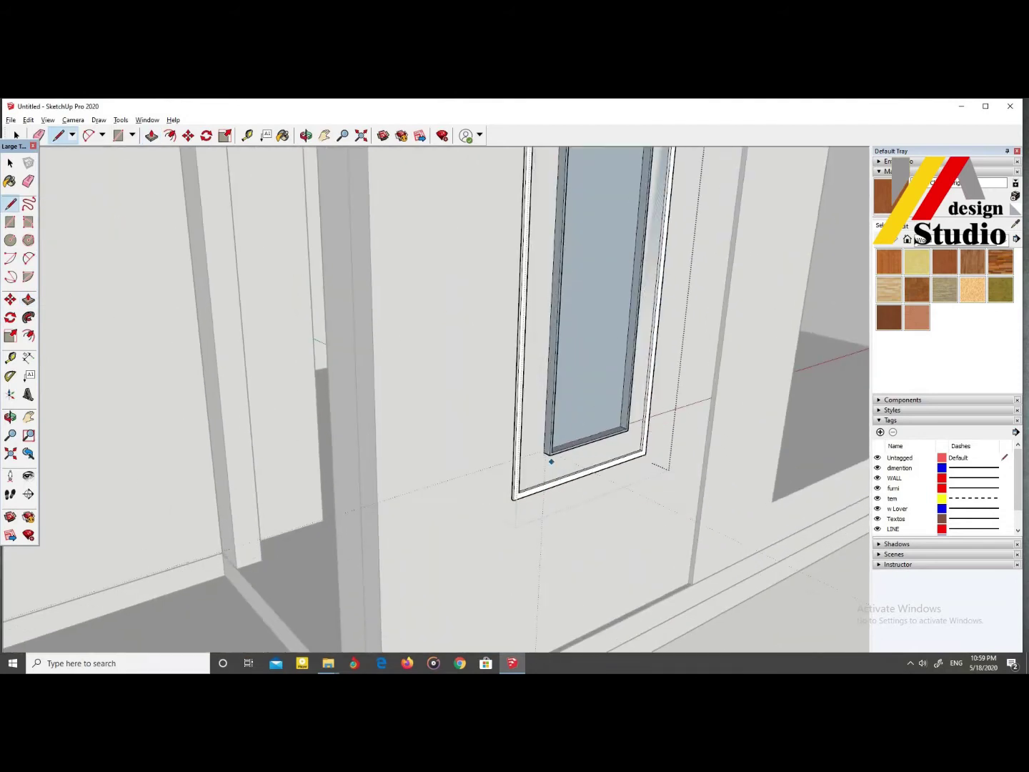
{"action": "key", "text": "space"}
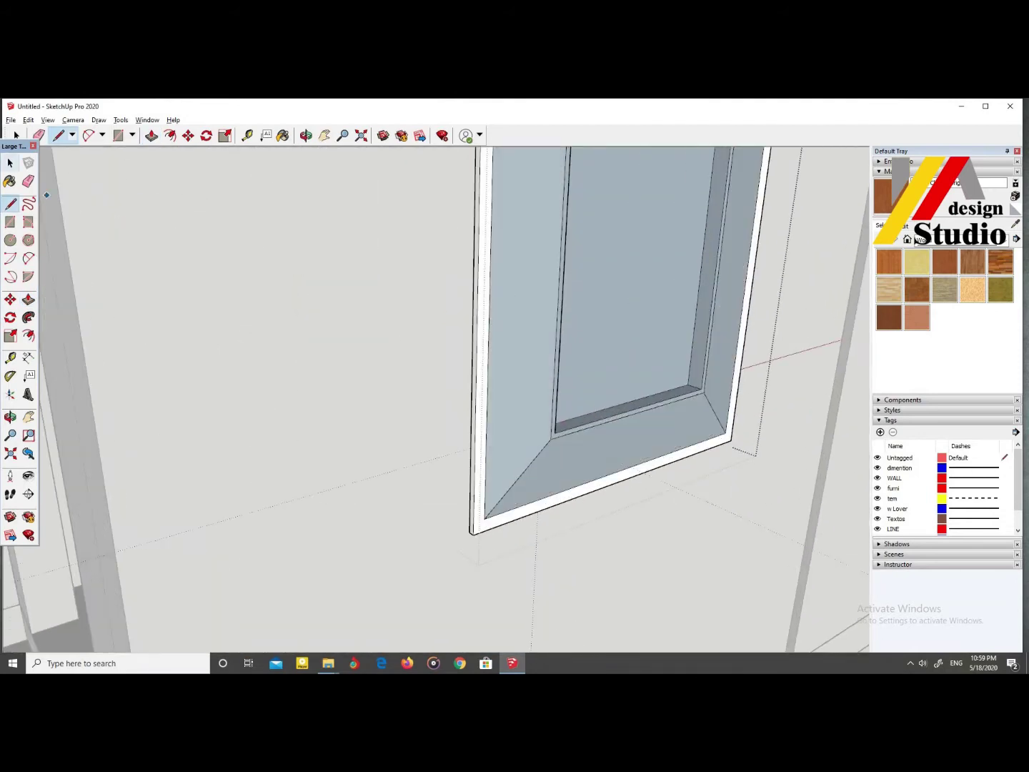
{"action": "scroll", "coordinate": [376, 332], "scroll_direction": "down", "scroll_amount": 5}
Step: Paint the wall panel around the window with brick, then repaint it with Landscaping flagstone
{"action": "left_click", "coordinate": [956, 239]}
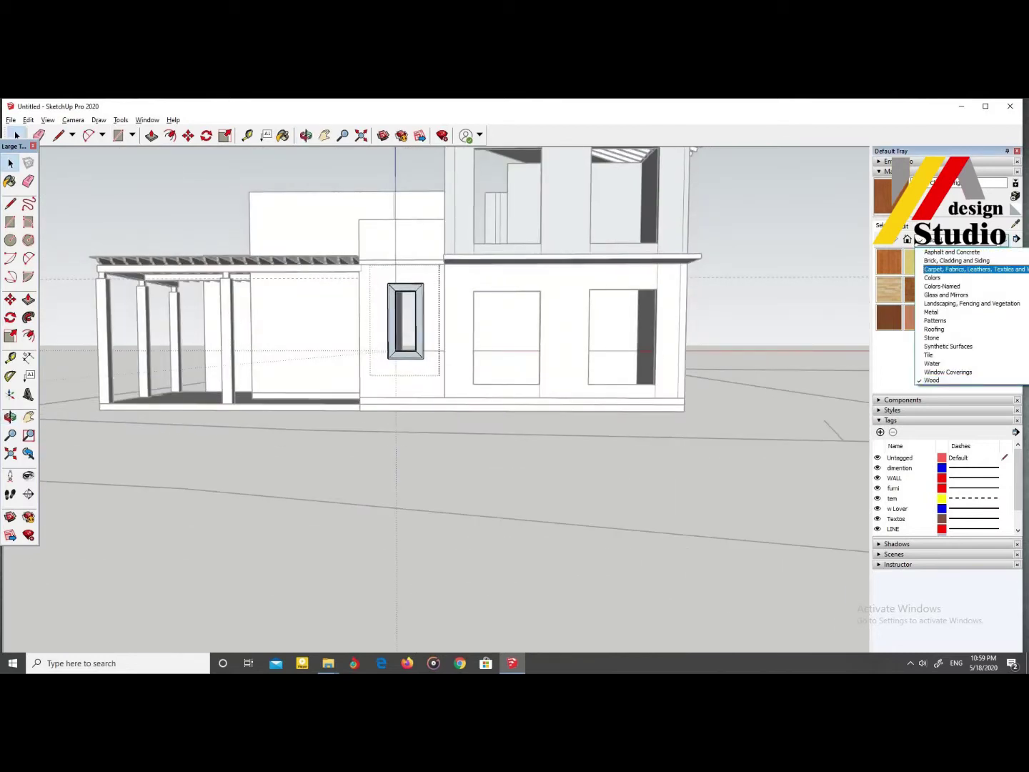
{"action": "left_click", "coordinate": [957, 260]}
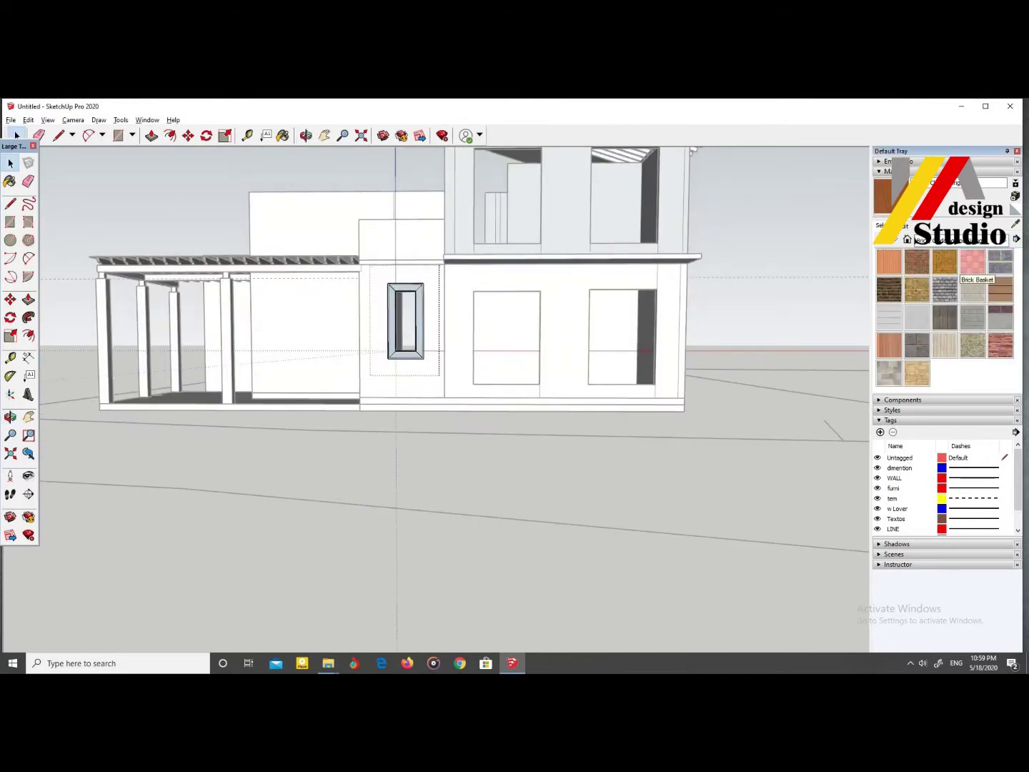
{"action": "left_click", "coordinate": [428, 371]}
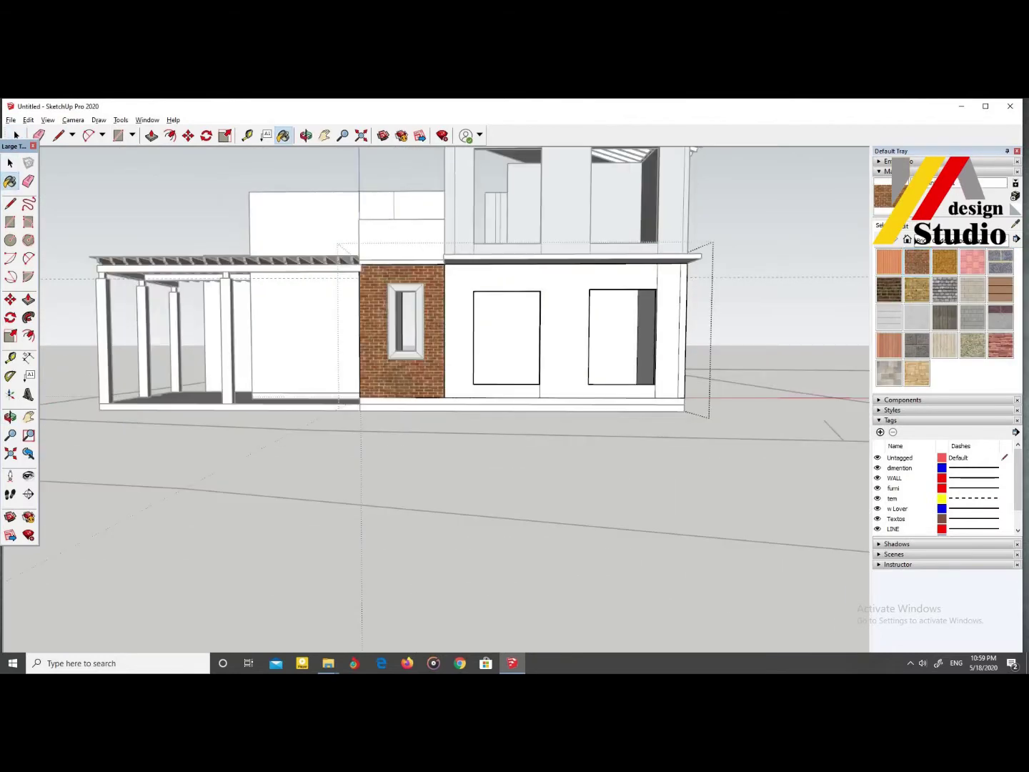
{"action": "middle_click_drag", "start_coordinate": [428, 372], "coordinate": [500, 401]}
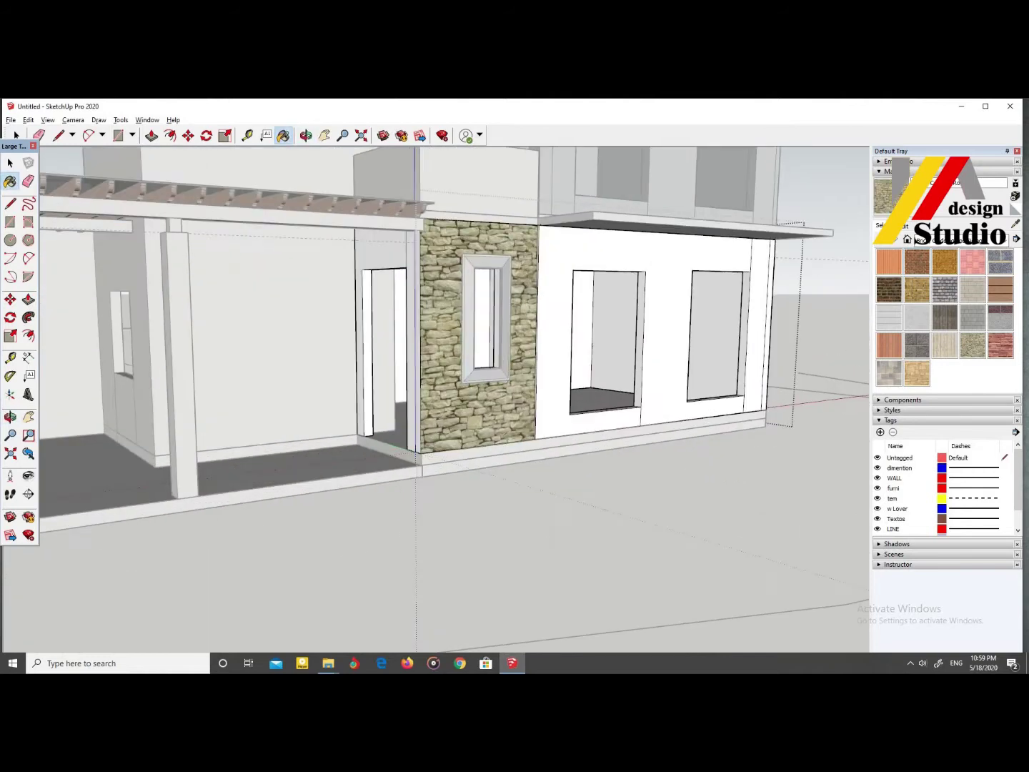
{"action": "left_click", "coordinate": [971, 303]}
{"action": "left_click", "coordinate": [972, 307]}
{"action": "left_click", "coordinate": [480, 400]}
{"action": "key", "text": "space"}
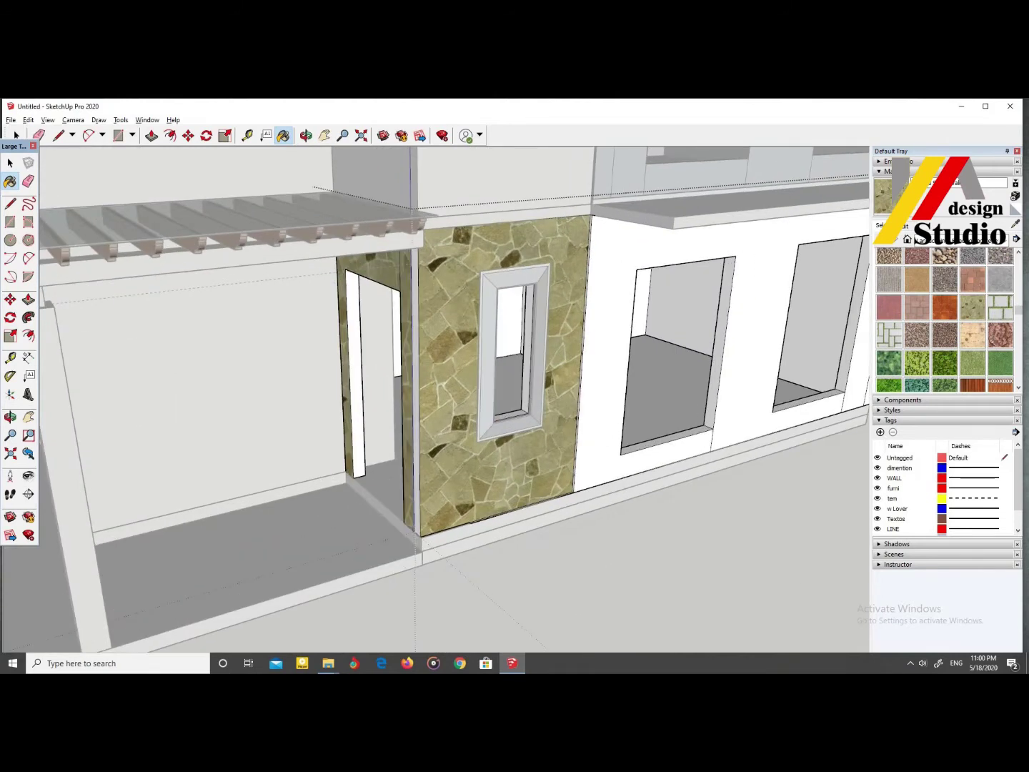
Step: Paint the panel's white upper box face with flagstone too
{"action": "middle_click_drag", "start_coordinate": [428, 357], "coordinate": [471, 372]}
{"action": "scroll", "coordinate": [465, 393], "scroll_direction": "up", "scroll_amount": 3}
{"action": "key", "text": "b"}
{"action": "left_click", "coordinate": [511, 229]}
{"action": "scroll", "coordinate": [443, 307], "scroll_direction": "up", "scroll_amount": 3}
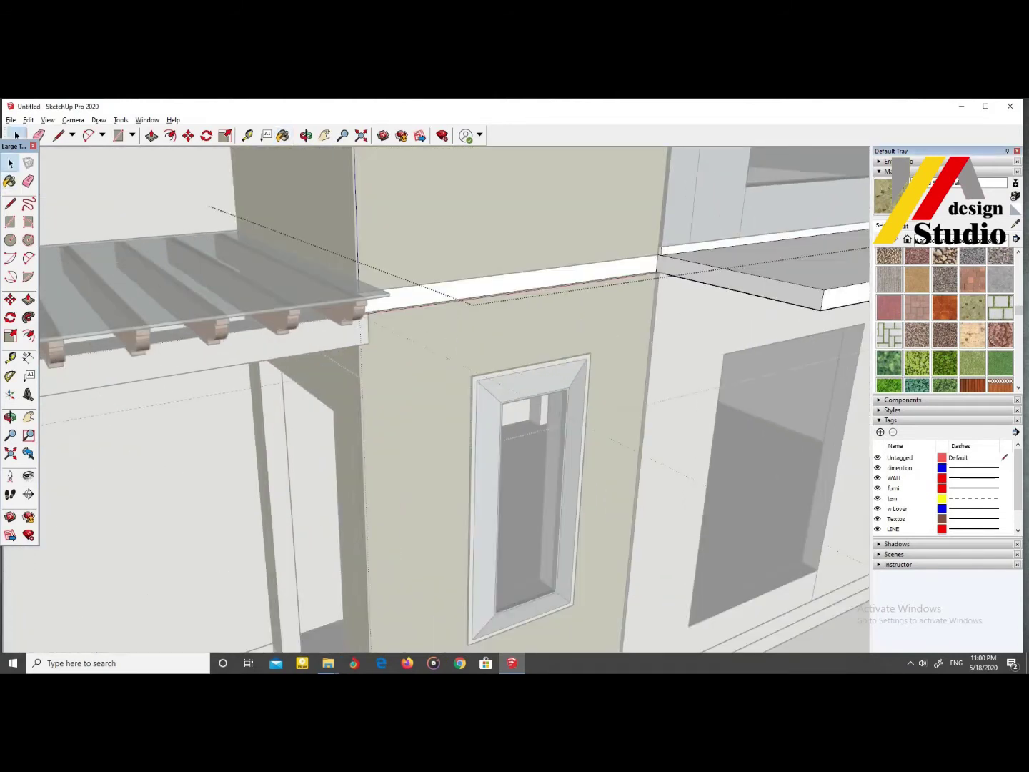
{"action": "scroll", "coordinate": [400, 286], "scroll_direction": "up", "scroll_amount": 3}
{"action": "scroll", "coordinate": [390, 286], "scroll_direction": "up", "scroll_amount": 3}
{"action": "scroll", "coordinate": [427, 357], "scroll_direction": "down", "scroll_amount": 10}
{"action": "scroll", "coordinate": [429, 357], "scroll_direction": "down", "scroll_amount": 5}
{"action": "mouse_move", "coordinate": [428, 357]}
{"action": "middle_mouse_down"}
{"action": "mouse_move", "coordinate": [500, 357]}
{"action": "mouse_move", "coordinate": [458, 371]}
{"action": "mouse_move", "coordinate": [400, 500]}
{"action": "middle_mouse_up"}
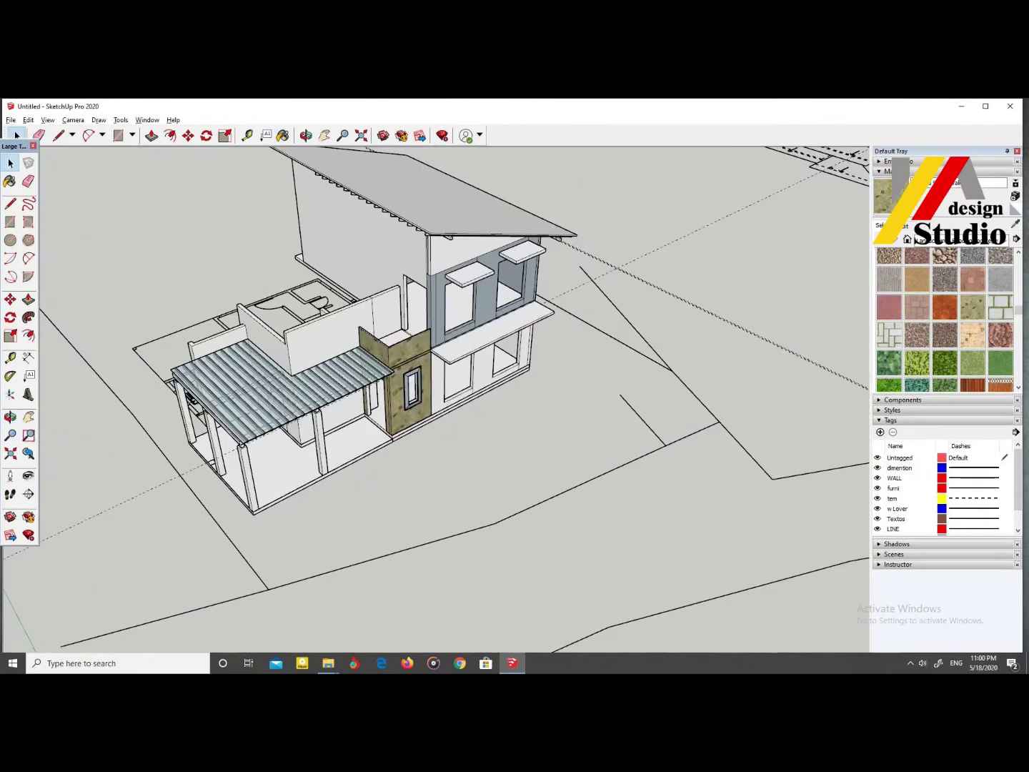
Step: Paint the porch floor under the pergola with a Tile material
{"action": "left_click", "coordinate": [958, 239]}
{"action": "left_click", "coordinate": [928, 354]}
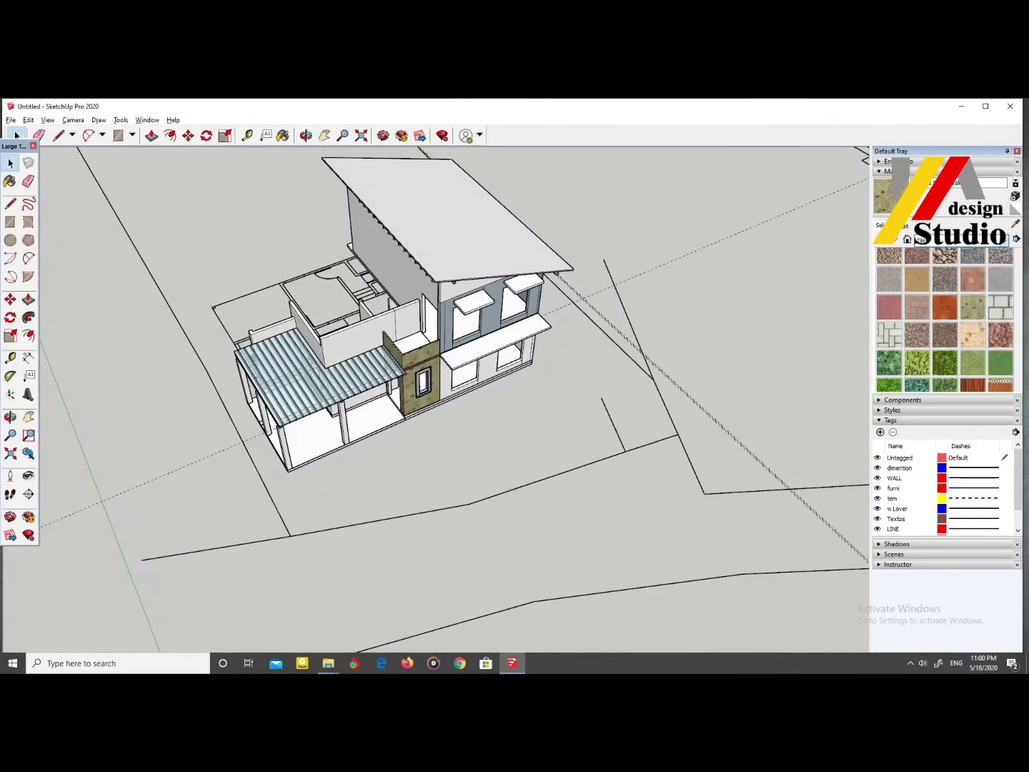
{"action": "scroll", "coordinate": [322, 371], "scroll_direction": "up", "scroll_amount": 5}
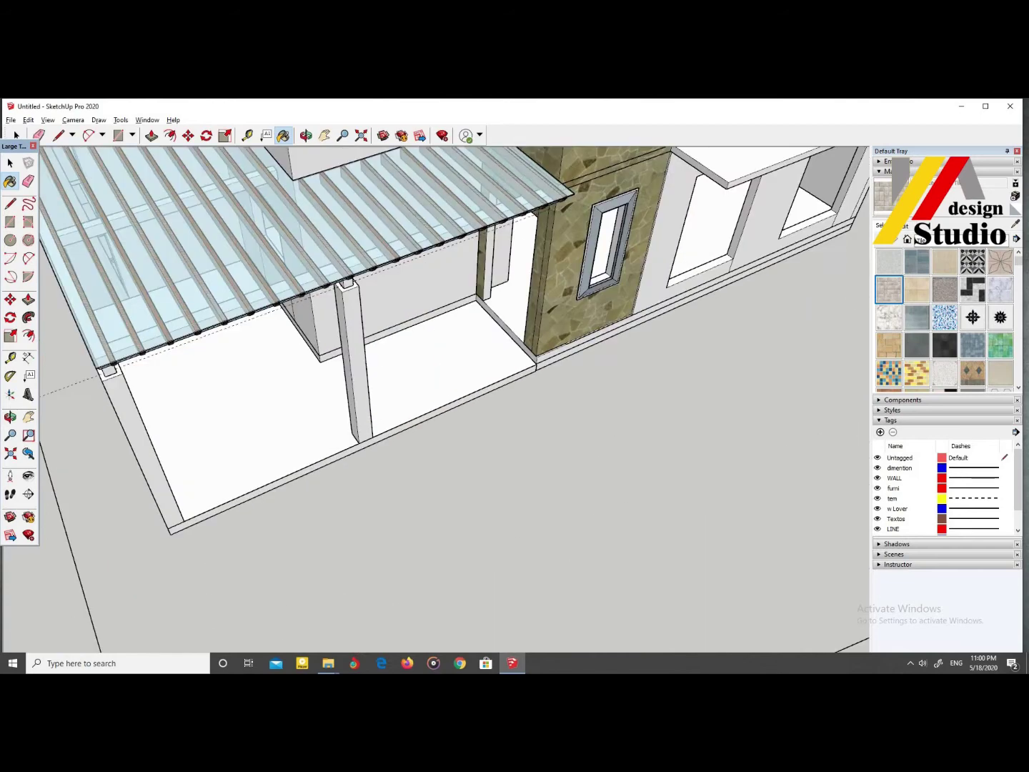
{"action": "left_click", "coordinate": [285, 428]}
{"action": "middle_click_drag", "start_coordinate": [285, 429], "coordinate": [322, 401]}
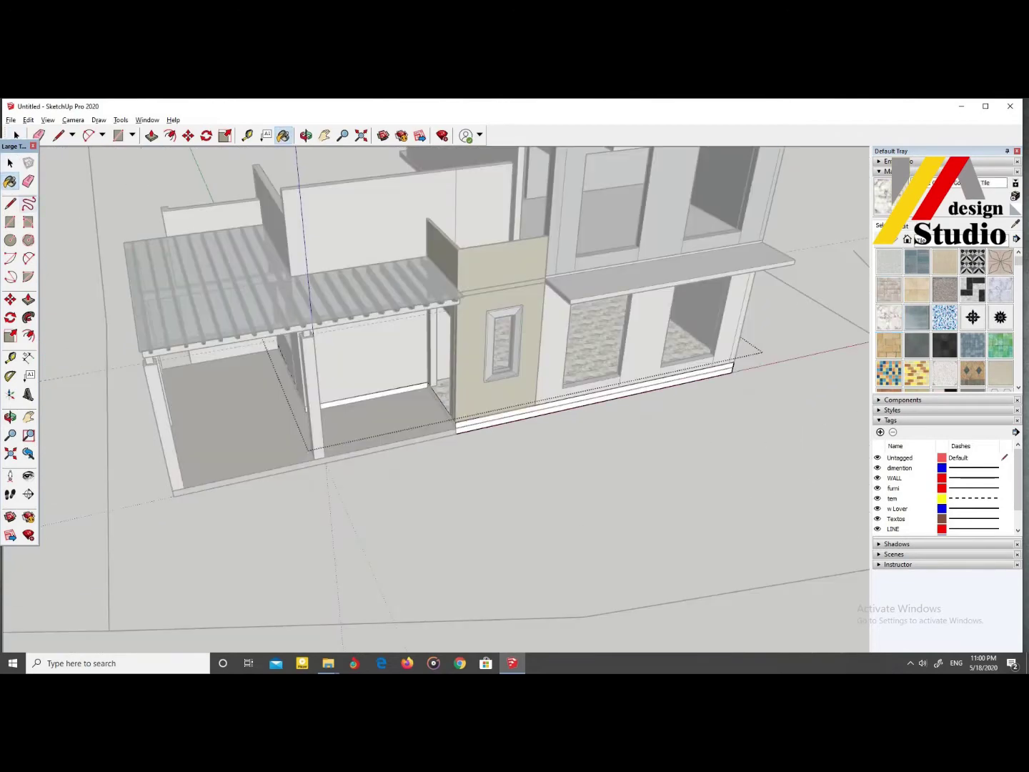
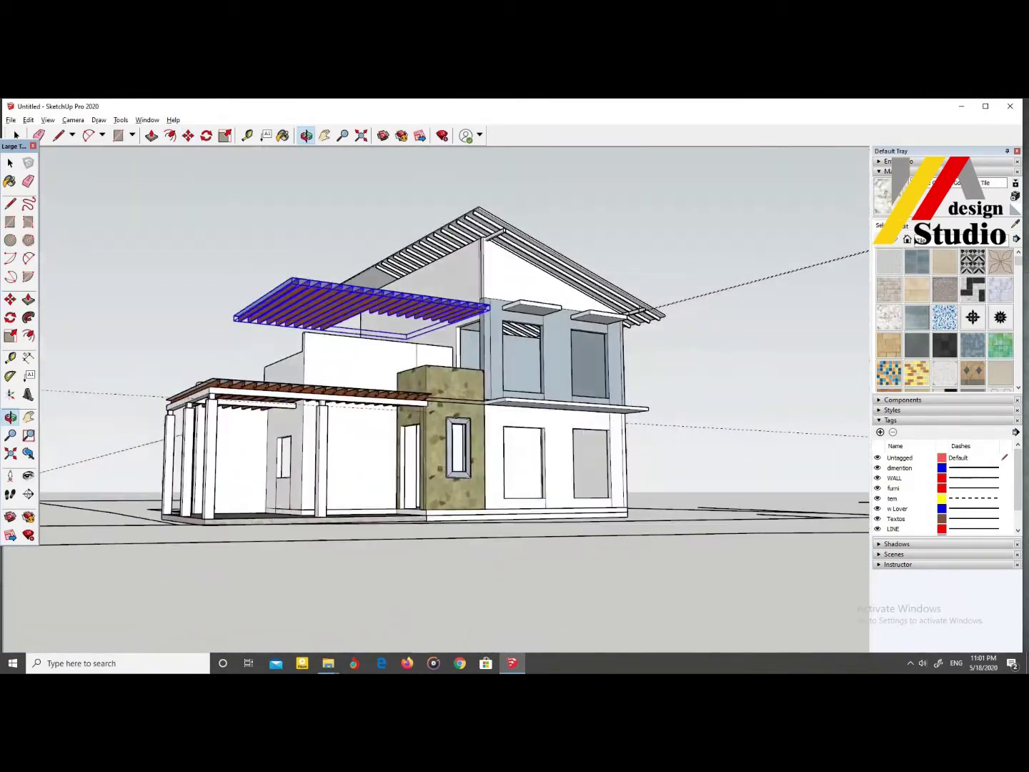
Step: Orbit and zoom around the house to line up the terrace wall below the small pergola
{"action": "key", "text": "m"}
{"action": "scroll", "coordinate": [469, 295], "scroll_direction": "up", "scroll_amount": 2}
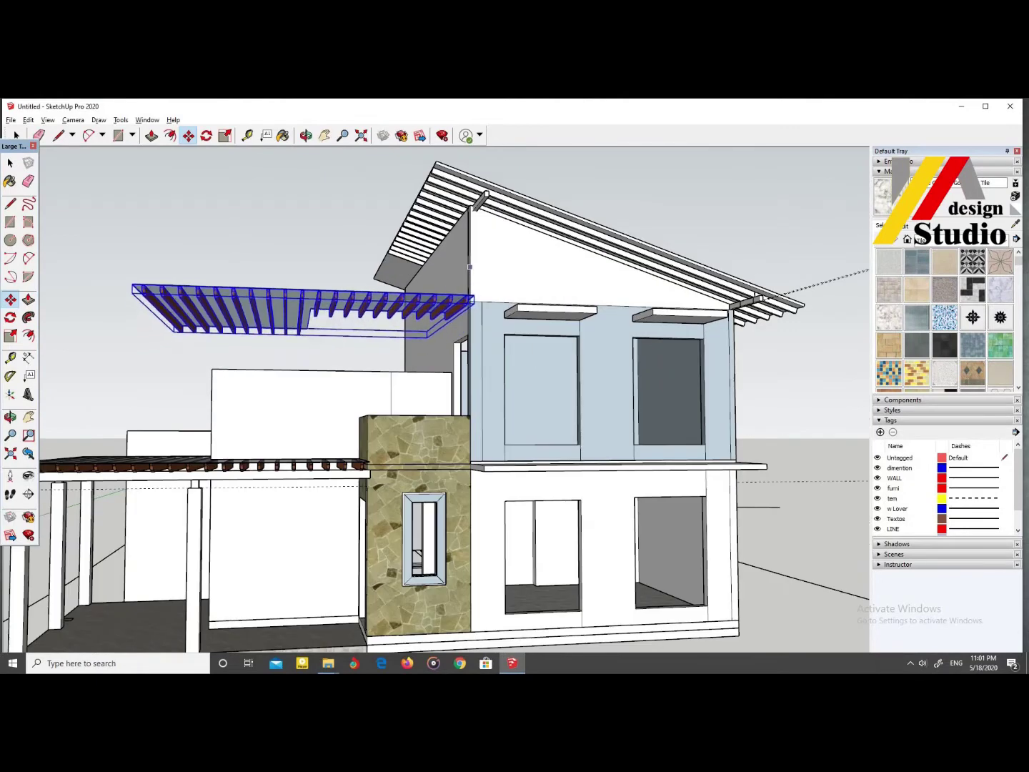
{"action": "scroll", "coordinate": [470, 267], "scroll_direction": "down", "scroll_amount": 3}
{"action": "mouse_move", "coordinate": [469, 266]}
{"action": "middle_mouse_down"}
{"action": "mouse_move", "coordinate": [458, 400]}
{"action": "mouse_move", "coordinate": [457, 300]}
{"action": "middle_mouse_up"}
{"action": "scroll", "coordinate": [457, 372], "scroll_direction": "up", "scroll_amount": 3}
{"action": "key", "text": "space"}
{"action": "scroll", "coordinate": [457, 371], "scroll_direction": "up", "scroll_amount": 3}
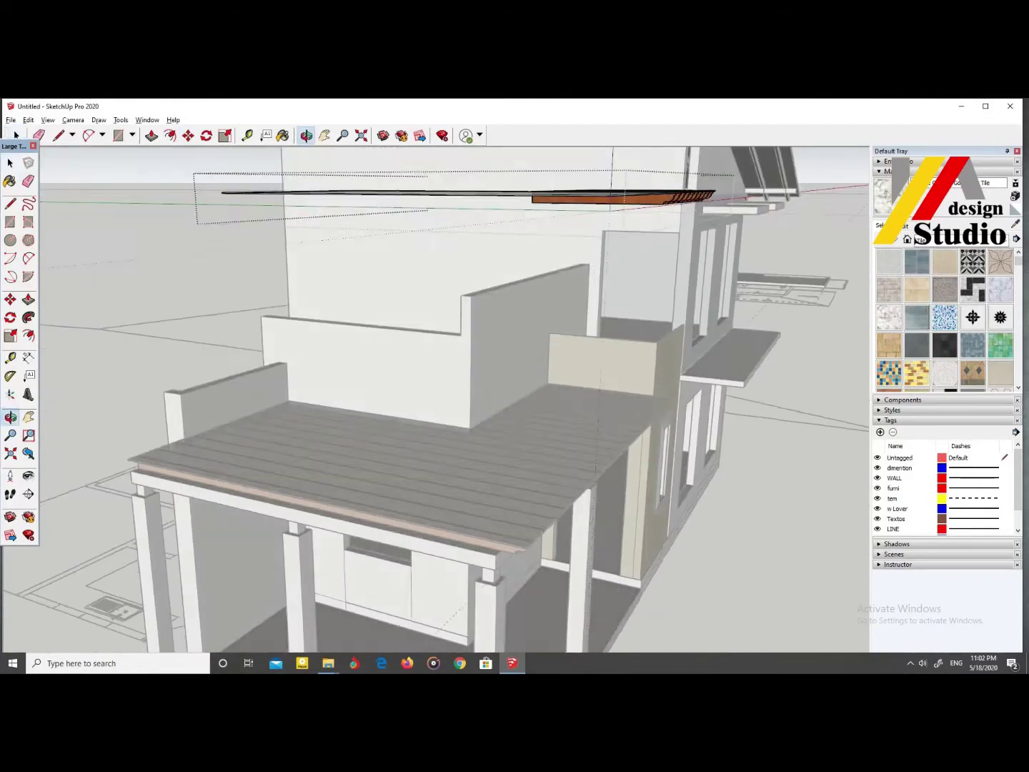
{"action": "scroll", "coordinate": [428, 358], "scroll_direction": "up", "scroll_amount": 5}
{"action": "key", "text": "p"}
{"action": "scroll", "coordinate": [429, 322], "scroll_direction": "up", "scroll_amount": 2}
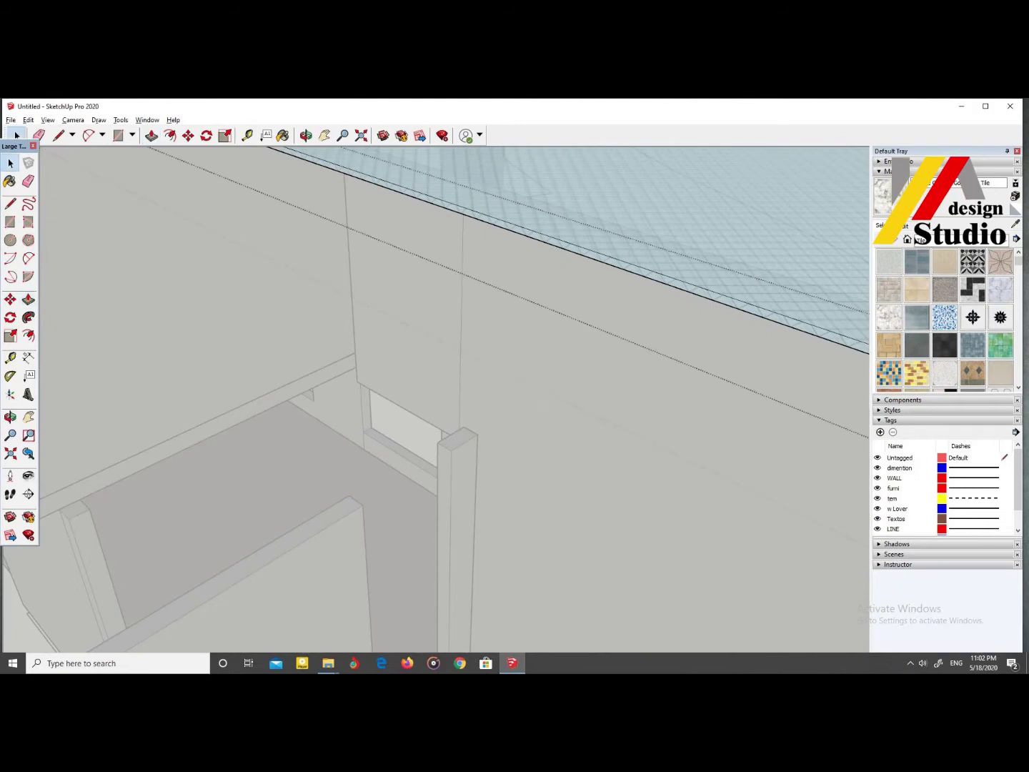
{"action": "scroll", "coordinate": [457, 400], "scroll_direction": "down", "scroll_amount": 5}
{"action": "mouse_move", "coordinate": [458, 400]}
{"action": "middle_mouse_down"}
{"action": "mouse_move", "coordinate": [571, 357]}
{"action": "mouse_move", "coordinate": [458, 286]}
{"action": "mouse_move", "coordinate": [486, 287]}
{"action": "middle_mouse_up"}
{"action": "scroll", "coordinate": [500, 321], "scroll_direction": "up", "scroll_amount": 2}
{"action": "scroll", "coordinate": [457, 357], "scroll_direction": "down", "scroll_amount": 3}
{"action": "mouse_move", "coordinate": [457, 357]}
{"action": "middle_mouse_down"}
{"action": "mouse_move", "coordinate": [486, 357]}
{"action": "mouse_move", "coordinate": [458, 356]}
{"action": "middle_mouse_up"}
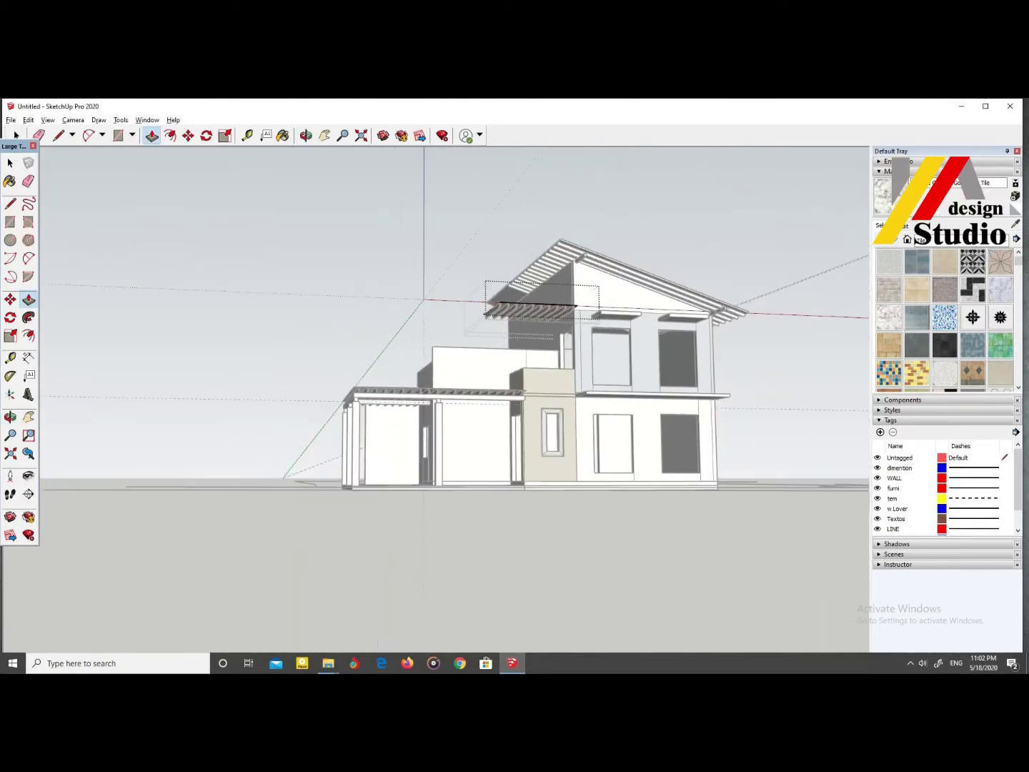
{"action": "scroll", "coordinate": [560, 357], "scroll_direction": "up", "scroll_amount": 2}
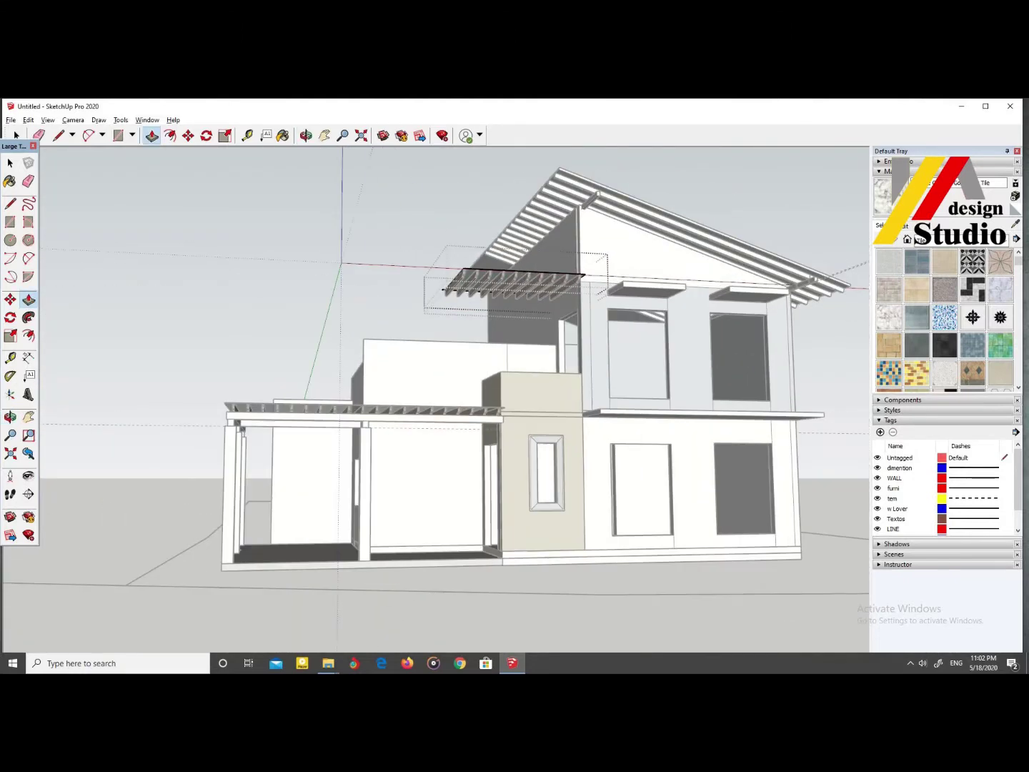
Step: Push/Pull the terrace wall face up into a stepped parapet reaching the pergola
{"action": "key", "text": "space"}
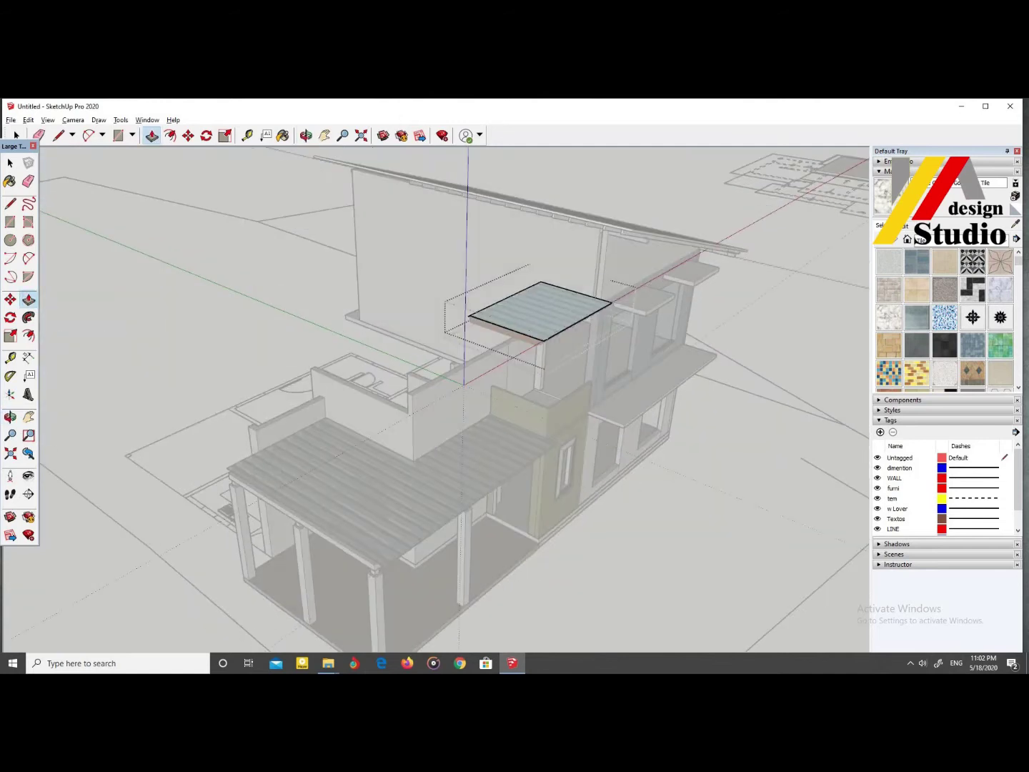
{"action": "middle_click_drag", "start_coordinate": [501, 357], "coordinate": [500, 465]}
{"action": "scroll", "coordinate": [499, 393], "scroll_direction": "up", "scroll_amount": 5}
{"action": "scroll", "coordinate": [500, 394], "scroll_direction": "up", "scroll_amount": 3}
{"action": "key", "text": "l"}
{"action": "scroll", "coordinate": [590, 342], "scroll_direction": "up", "scroll_amount": 1}
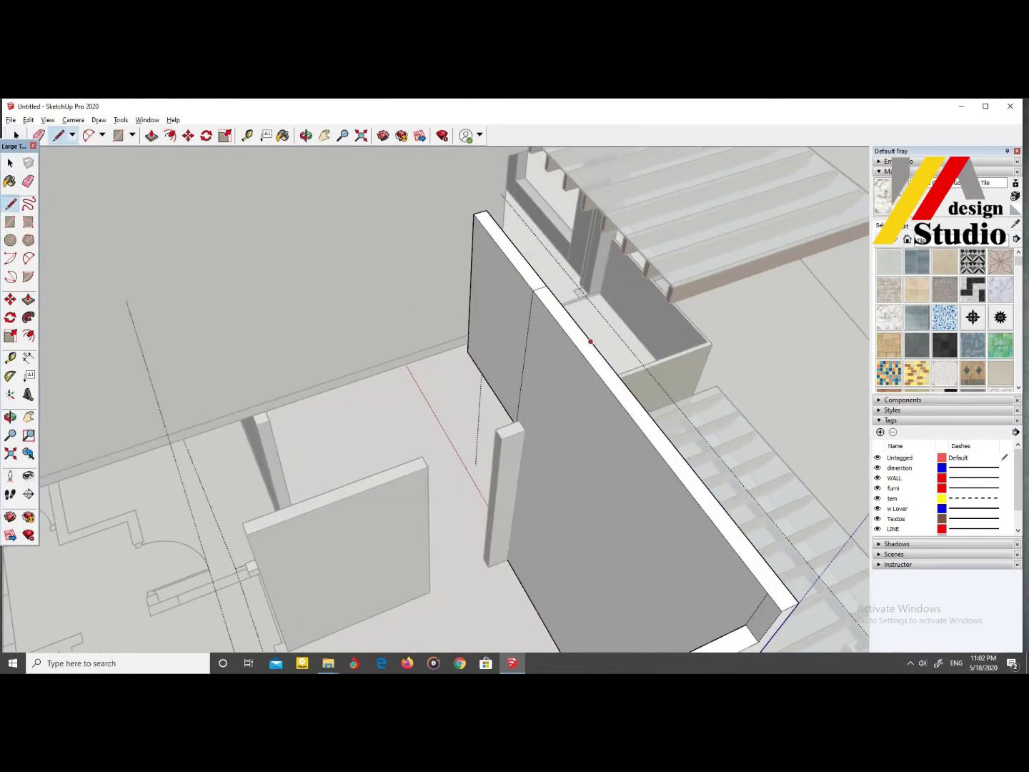
{"action": "scroll", "coordinate": [575, 347], "scroll_direction": "down", "scroll_amount": 1}
{"action": "key", "text": "p"}
{"action": "scroll", "coordinate": [576, 345], "scroll_direction": "down", "scroll_amount": 6}
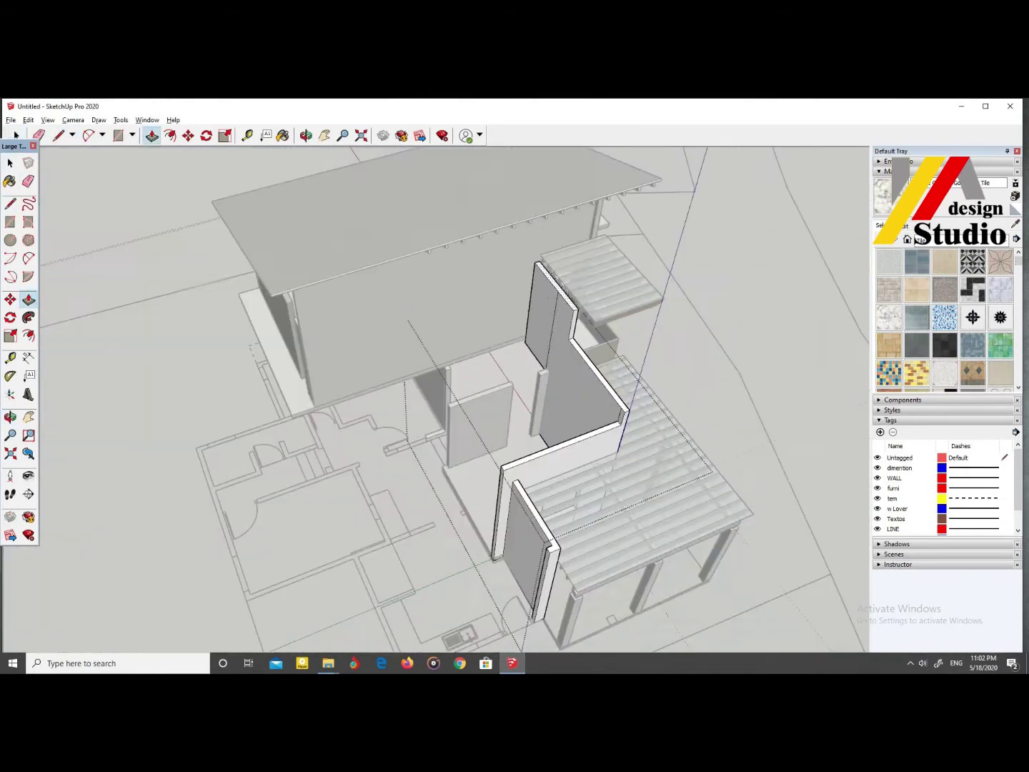
{"action": "scroll", "coordinate": [587, 353], "scroll_direction": "up", "scroll_amount": 2}
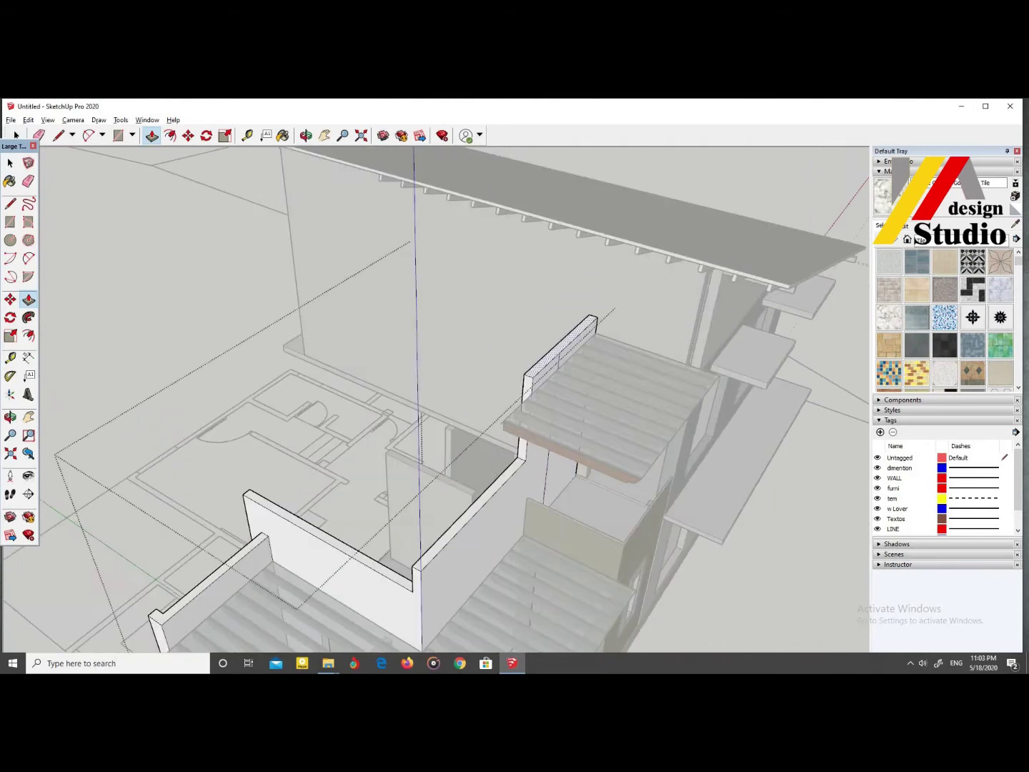
{"action": "scroll", "coordinate": [514, 400], "scroll_direction": "down", "scroll_amount": 5}
{"action": "mouse_move", "coordinate": [515, 400]}
{"action": "middle_mouse_down"}
{"action": "mouse_move", "coordinate": [500, 428]}
{"action": "mouse_move", "coordinate": [613, 393]}
{"action": "middle_mouse_up"}
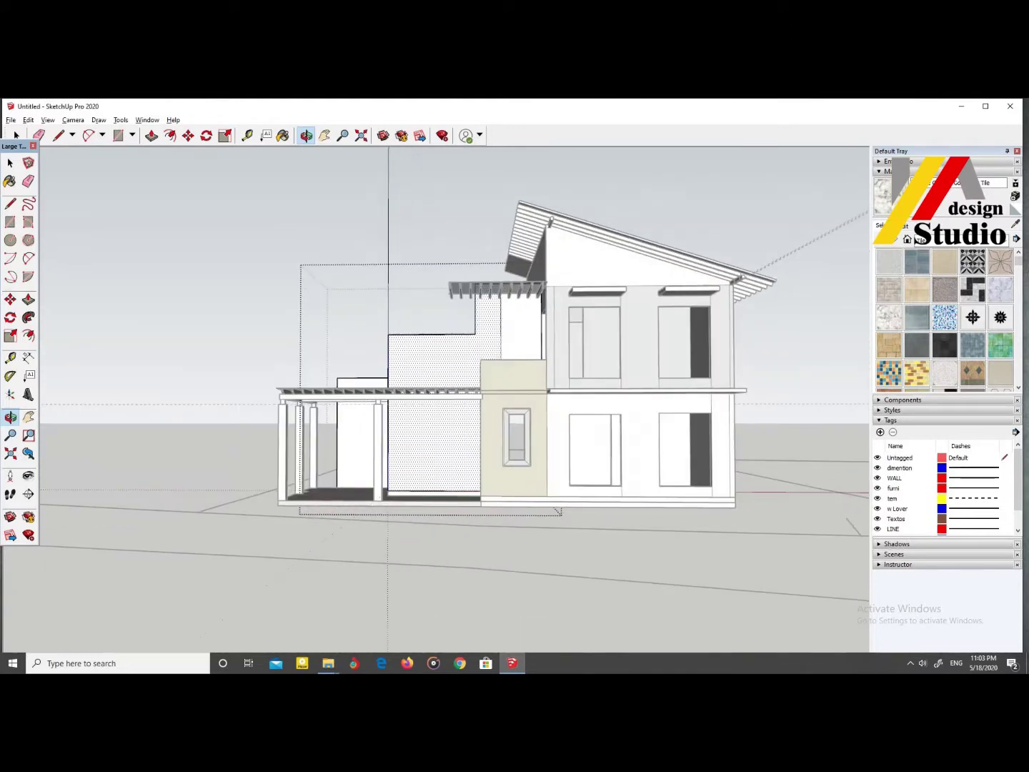
{"action": "key", "text": "p"}
{"action": "scroll", "coordinate": [442, 401], "scroll_direction": "up", "scroll_amount": 5}
{"action": "scroll", "coordinate": [443, 400], "scroll_direction": "down", "scroll_amount": 5}
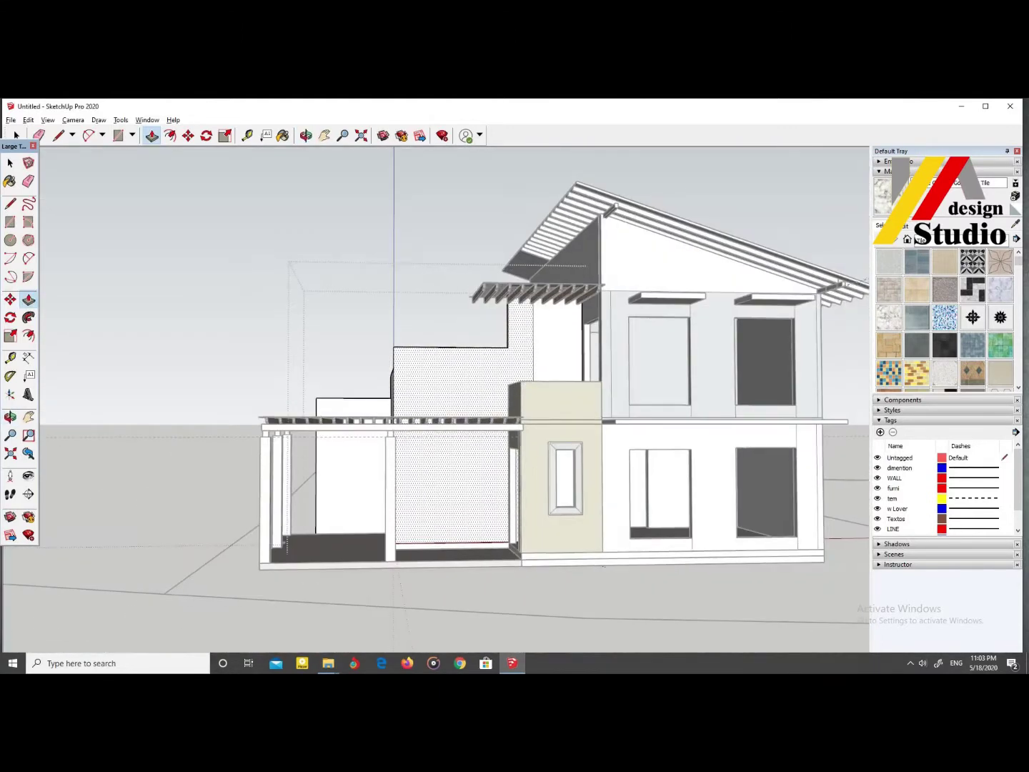
{"action": "scroll", "coordinate": [427, 356], "scroll_direction": "down", "scroll_amount": 3}
{"action": "scroll", "coordinate": [428, 356], "scroll_direction": "up", "scroll_amount": 4}
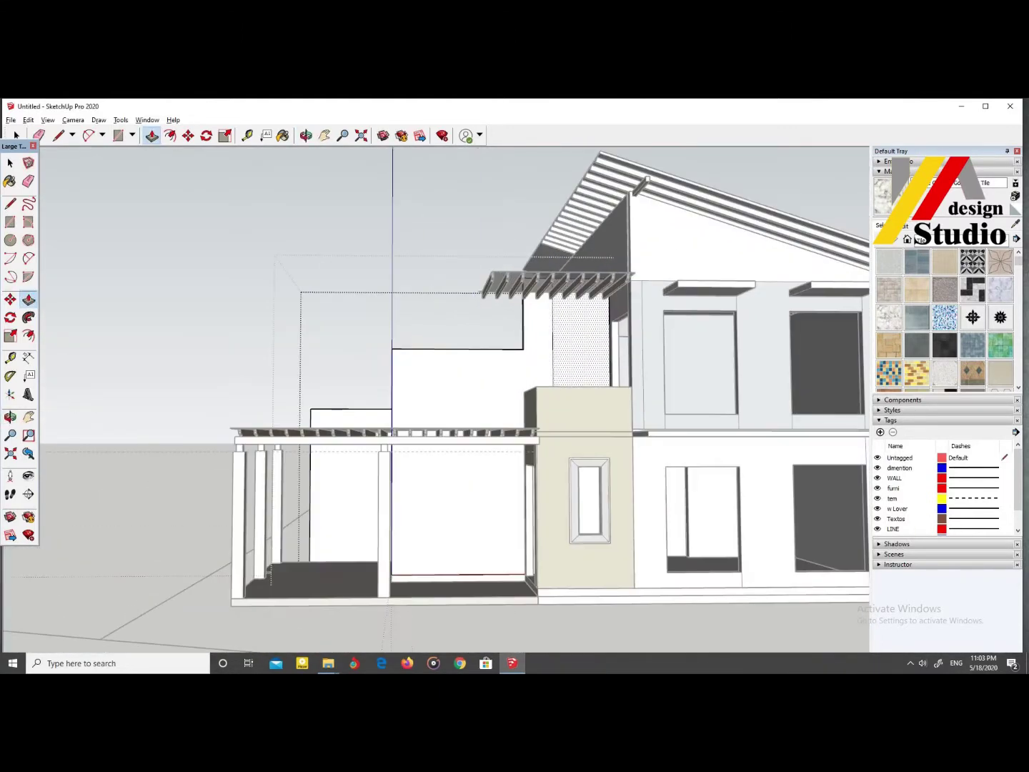
Step: Orbit over the pergola roof and around the house's left side to reach the raised wall
{"action": "key", "text": "space"}
{"action": "middle_click_drag", "start_coordinate": [442, 400], "coordinate": [528, 465]}
{"action": "scroll", "coordinate": [443, 401], "scroll_direction": "up", "scroll_amount": 5}
{"action": "scroll", "coordinate": [443, 400], "scroll_direction": "up", "scroll_amount": 3}
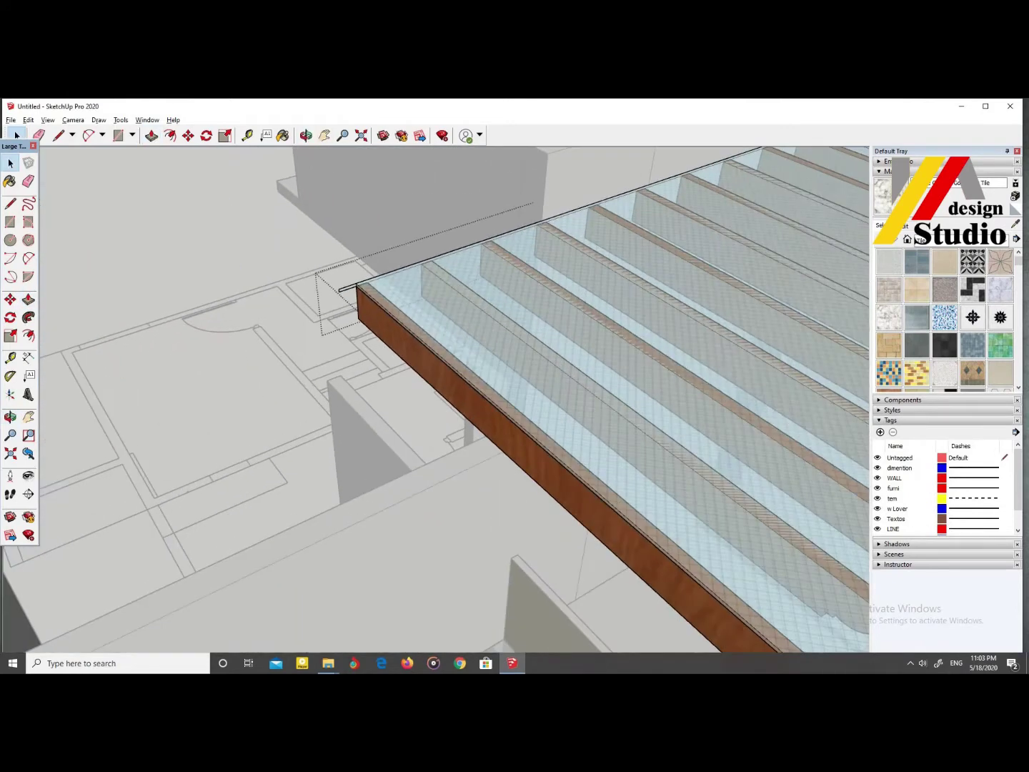
{"action": "scroll", "coordinate": [429, 321], "scroll_direction": "up", "scroll_amount": 1}
{"action": "key", "text": "p"}
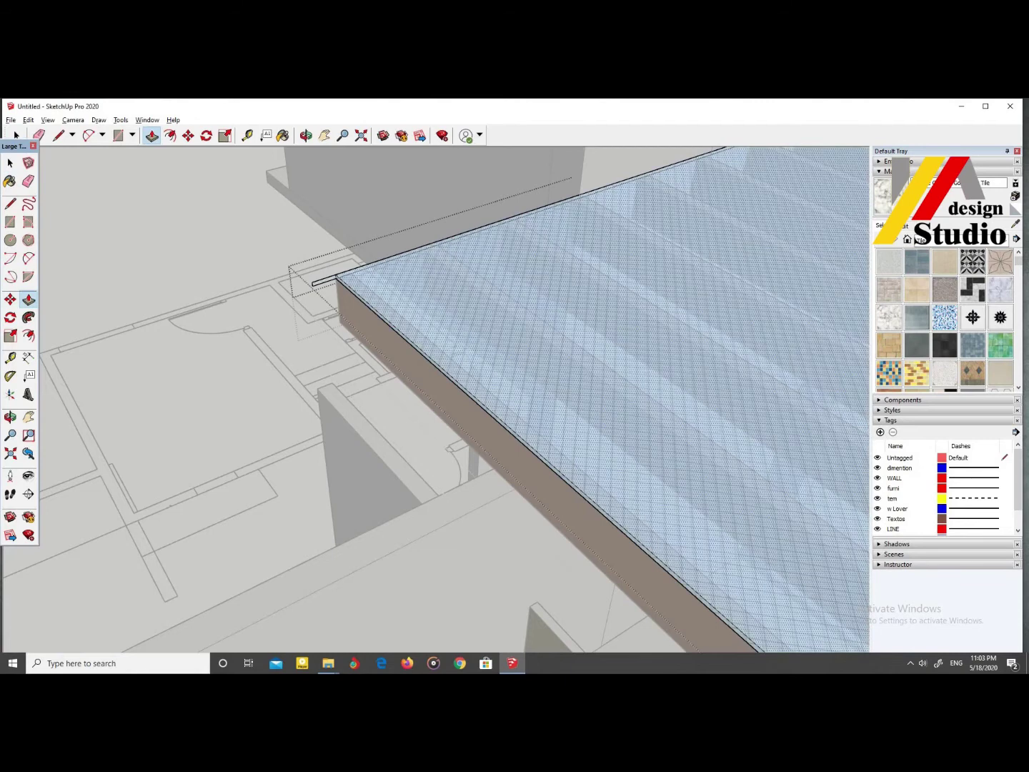
{"action": "scroll", "coordinate": [419, 346], "scroll_direction": "down", "scroll_amount": 4}
{"action": "key", "text": "space"}
{"action": "scroll", "coordinate": [400, 318], "scroll_direction": "up", "scroll_amount": 2}
{"action": "scroll", "coordinate": [400, 318], "scroll_direction": "up", "scroll_amount": 2}
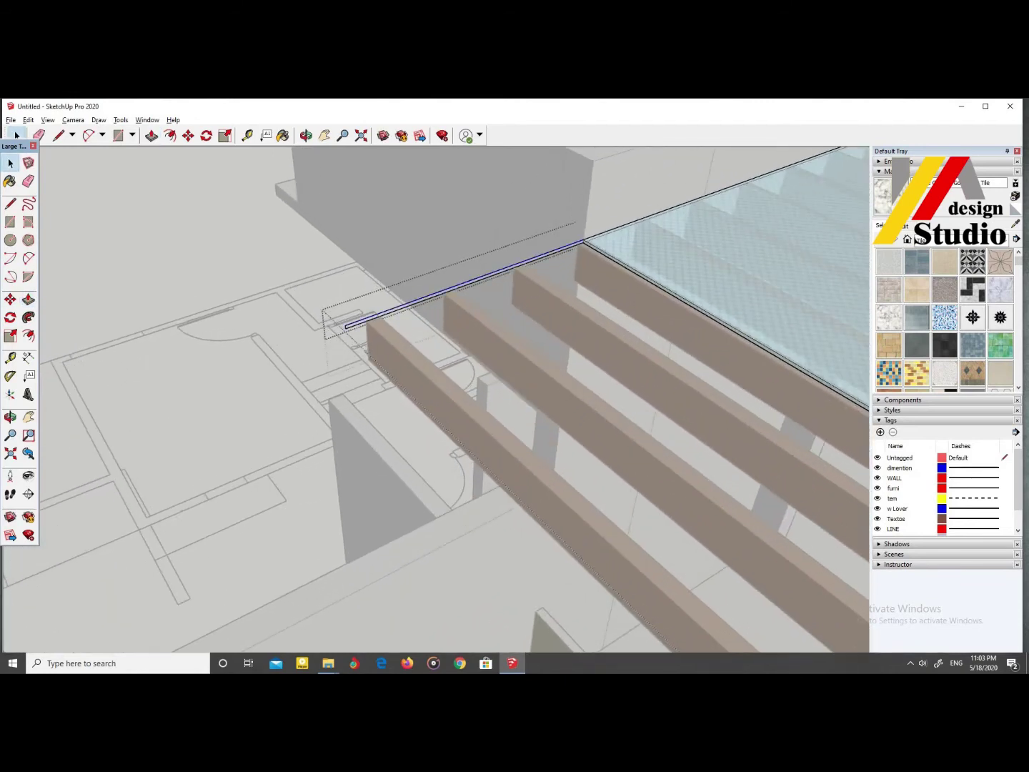
{"action": "scroll", "coordinate": [344, 325], "scroll_direction": "down", "scroll_amount": 3}
{"action": "middle_click_drag", "start_coordinate": [344, 325], "coordinate": [429, 235]}
{"action": "scroll", "coordinate": [450, 400], "scroll_direction": "down", "scroll_amount": 5}
{"action": "middle_click_drag", "start_coordinate": [450, 400], "coordinate": [372, 378]}
{"action": "mouse_move", "coordinate": [453, 357]}
{"action": "middle_mouse_down"}
{"action": "mouse_move", "coordinate": [429, 335]}
{"action": "mouse_move", "coordinate": [480, 343]}
{"action": "mouse_move", "coordinate": [428, 372]}
{"action": "middle_mouse_up"}
{"action": "scroll", "coordinate": [454, 343], "scroll_direction": "down", "scroll_amount": 2}
{"action": "scroll", "coordinate": [453, 343], "scroll_direction": "up", "scroll_amount": 2}
{"action": "scroll", "coordinate": [458, 335], "scroll_direction": "up", "scroll_amount": 4}
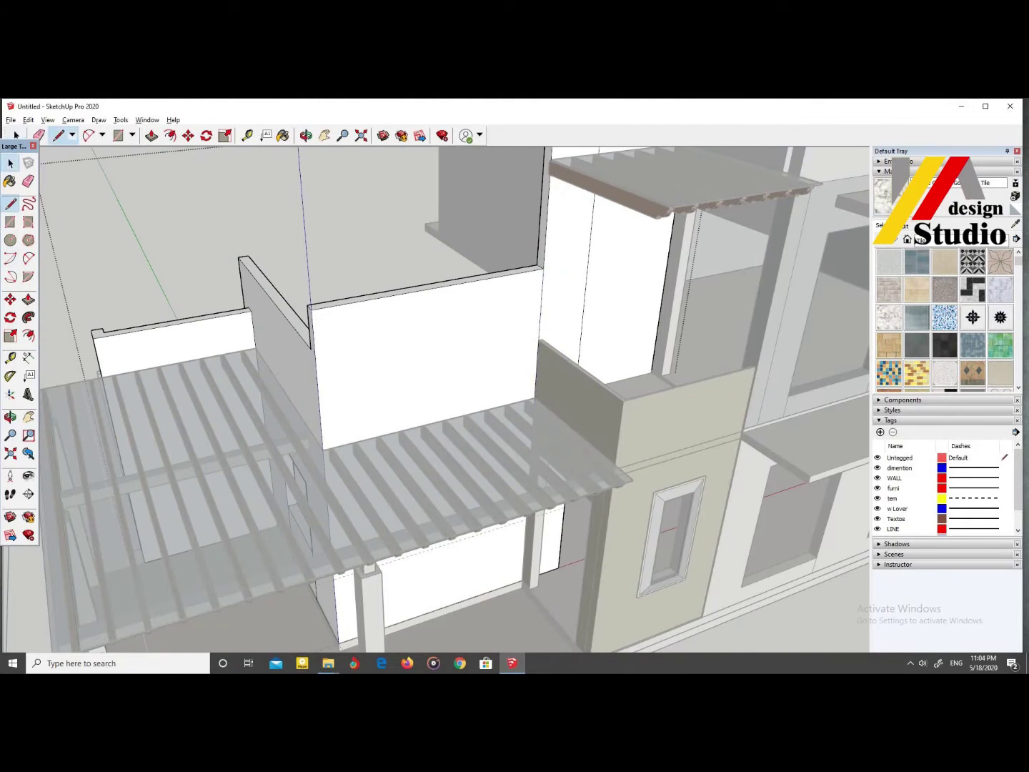
{"action": "scroll", "coordinate": [453, 400], "scroll_direction": "down", "scroll_amount": 5}
{"action": "mouse_move", "coordinate": [453, 400]}
{"action": "middle_mouse_down"}
{"action": "mouse_move", "coordinate": [428, 385]}
{"action": "mouse_move", "coordinate": [443, 358]}
{"action": "mouse_move", "coordinate": [429, 401]}
{"action": "middle_mouse_up"}
{"action": "scroll", "coordinate": [514, 415], "scroll_direction": "up", "scroll_amount": 2}
Step: Paint the raised terrace wall with a mosaic tile material
{"action": "key", "text": "b"}
{"action": "middle_click_drag", "start_coordinate": [457, 356], "coordinate": [443, 385]}
{"action": "scroll", "coordinate": [457, 358], "scroll_direction": "up", "scroll_amount": 2}
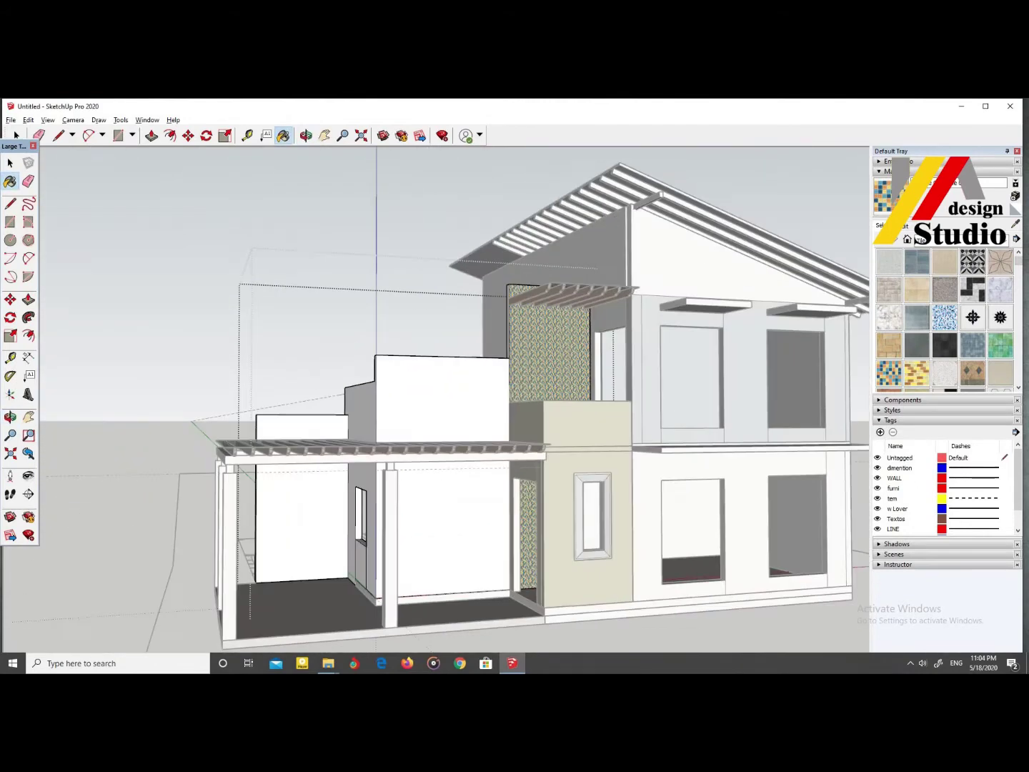
{"action": "scroll", "coordinate": [457, 357], "scroll_direction": "up", "scroll_amount": 3}
{"action": "key", "text": "space"}
{"action": "scroll", "coordinate": [457, 401], "scroll_direction": "down", "scroll_amount": 3}
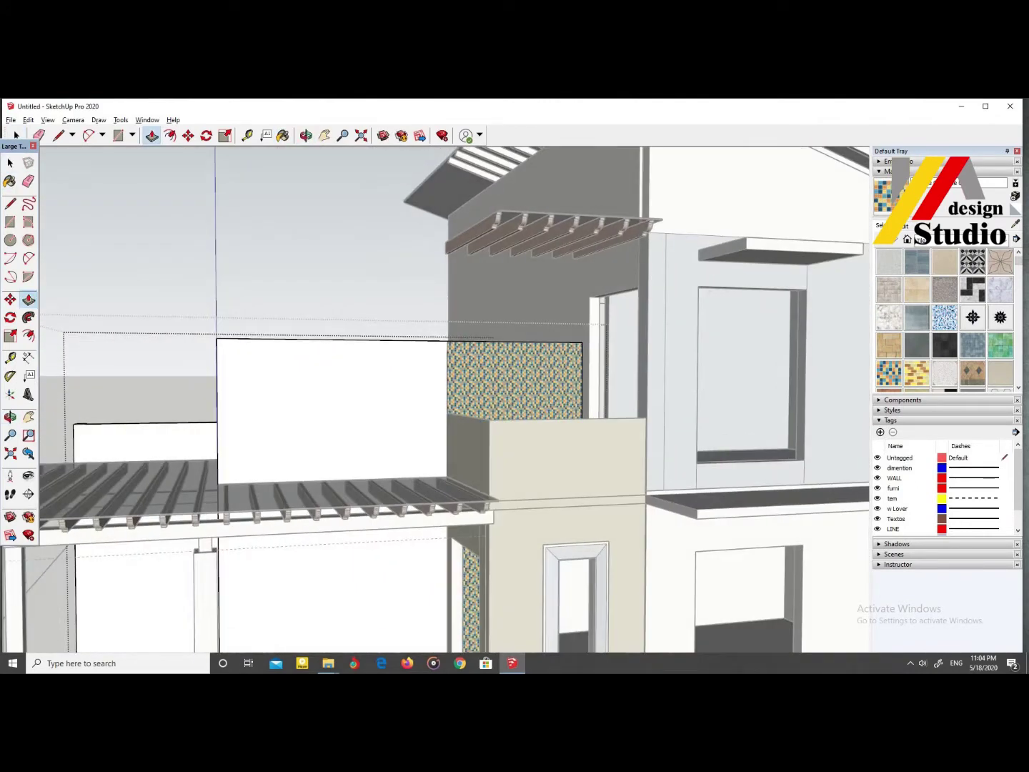
{"action": "scroll", "coordinate": [457, 400], "scroll_direction": "down", "scroll_amount": 3}
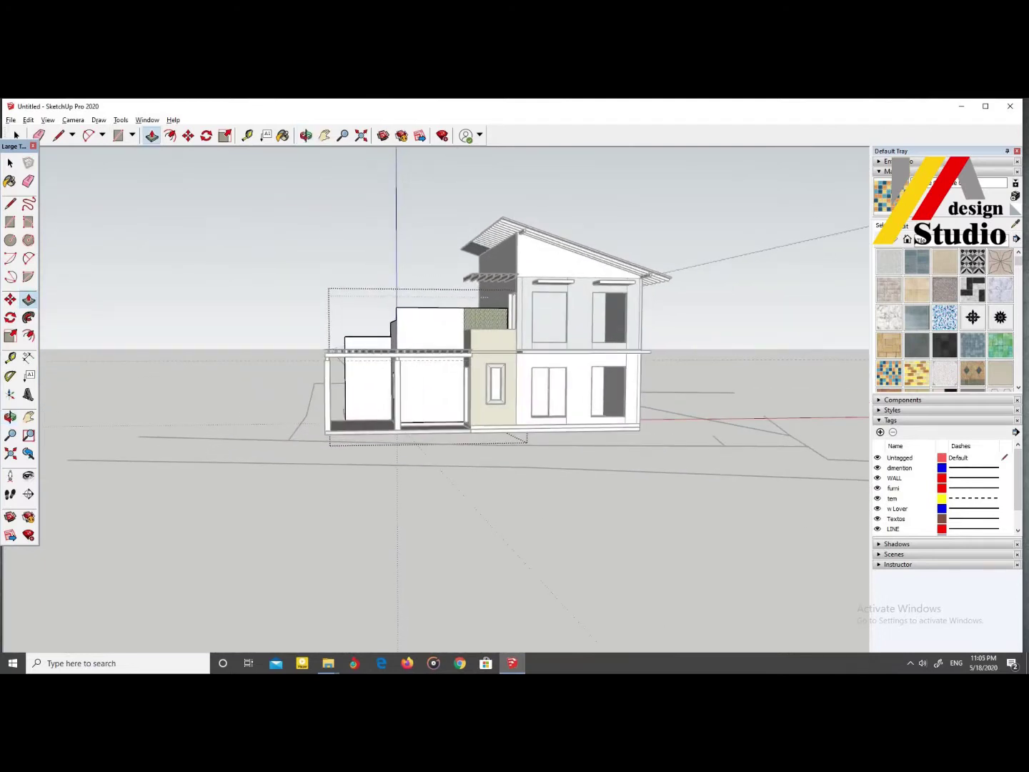
{"action": "mouse_move", "coordinate": [457, 357]}
{"action": "middle_mouse_down"}
{"action": "mouse_move", "coordinate": [443, 357]}
{"action": "mouse_move", "coordinate": [443, 387]}
{"action": "middle_mouse_up"}
Step: Reposition the small slatted pergola above the upper terrace
{"action": "left_click", "coordinate": [10, 376]}
{"action": "scroll", "coordinate": [407, 285], "scroll_direction": "up", "scroll_amount": 3}
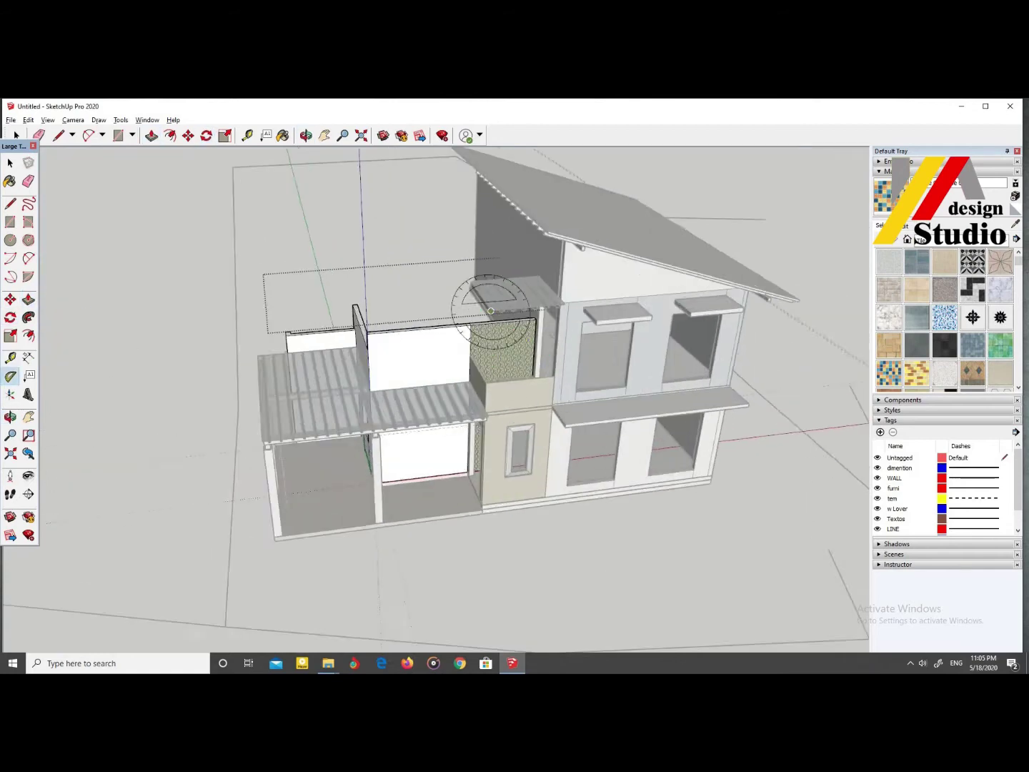
{"action": "scroll", "coordinate": [318, 343], "scroll_direction": "up", "scroll_amount": 3}
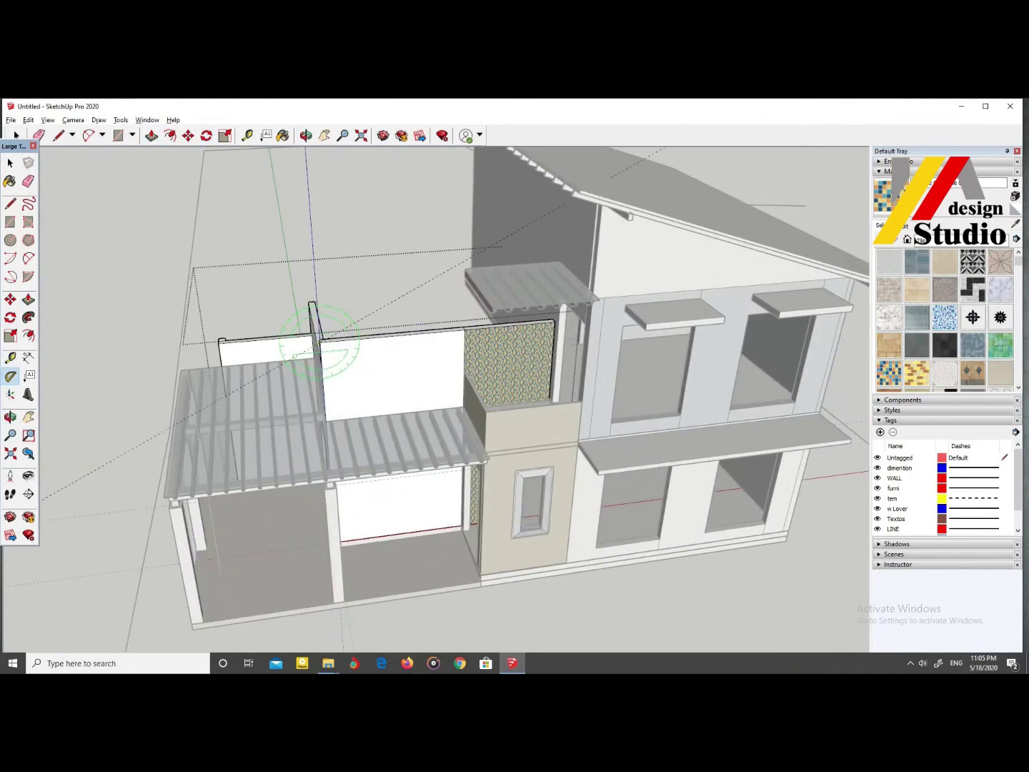
{"action": "scroll", "coordinate": [319, 343], "scroll_direction": "down", "scroll_amount": 5}
{"action": "middle_click_drag", "start_coordinate": [318, 343], "coordinate": [421, 393]}
{"action": "scroll", "coordinate": [425, 396], "scroll_direction": "up", "scroll_amount": 1}
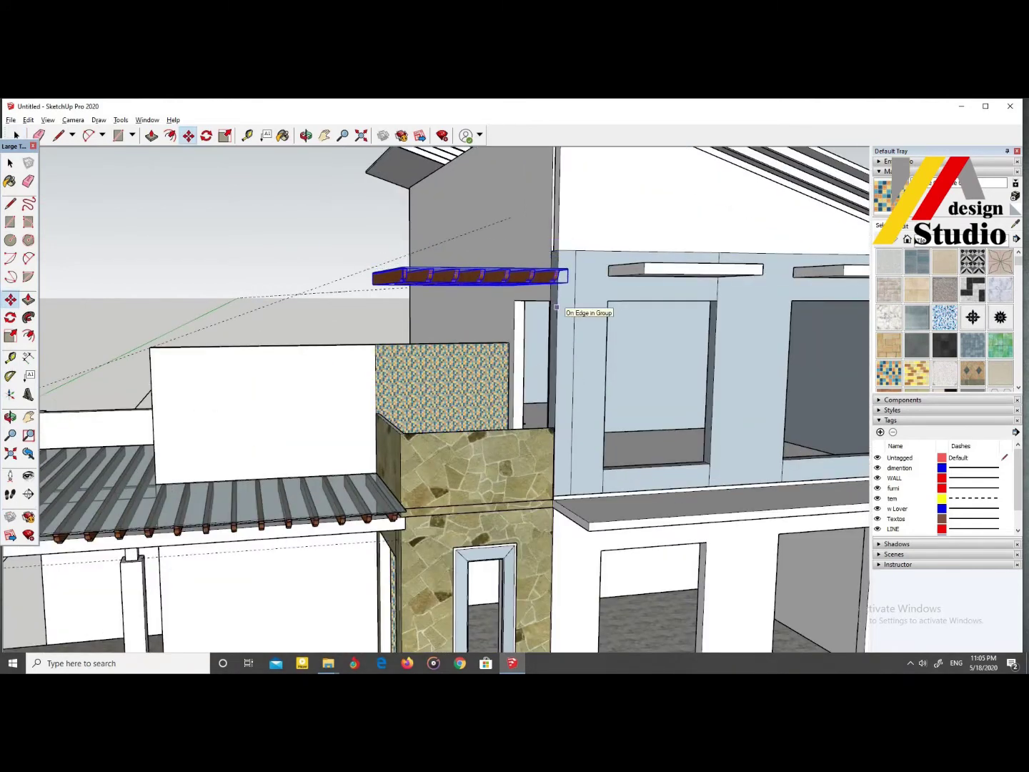
{"action": "scroll", "coordinate": [556, 307], "scroll_direction": "down", "scroll_amount": 10}
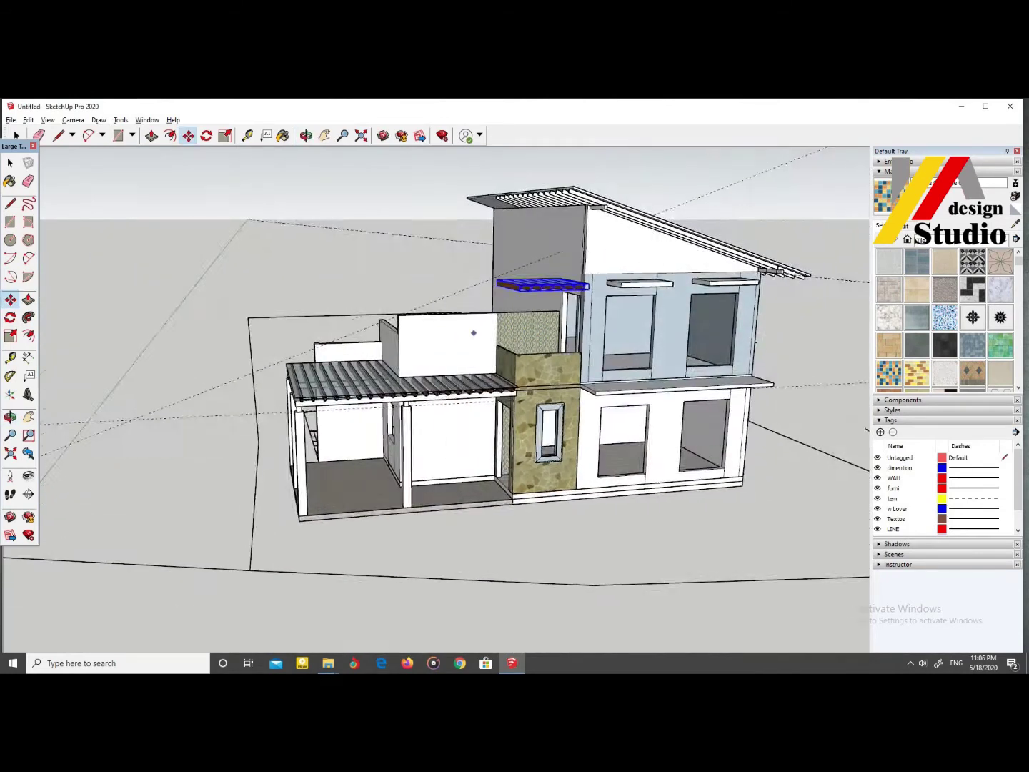
{"action": "scroll", "coordinate": [473, 332], "scroll_direction": "up", "scroll_amount": 2}
{"action": "key", "text": "l"}
{"action": "scroll", "coordinate": [526, 371], "scroll_direction": "up", "scroll_amount": 3}
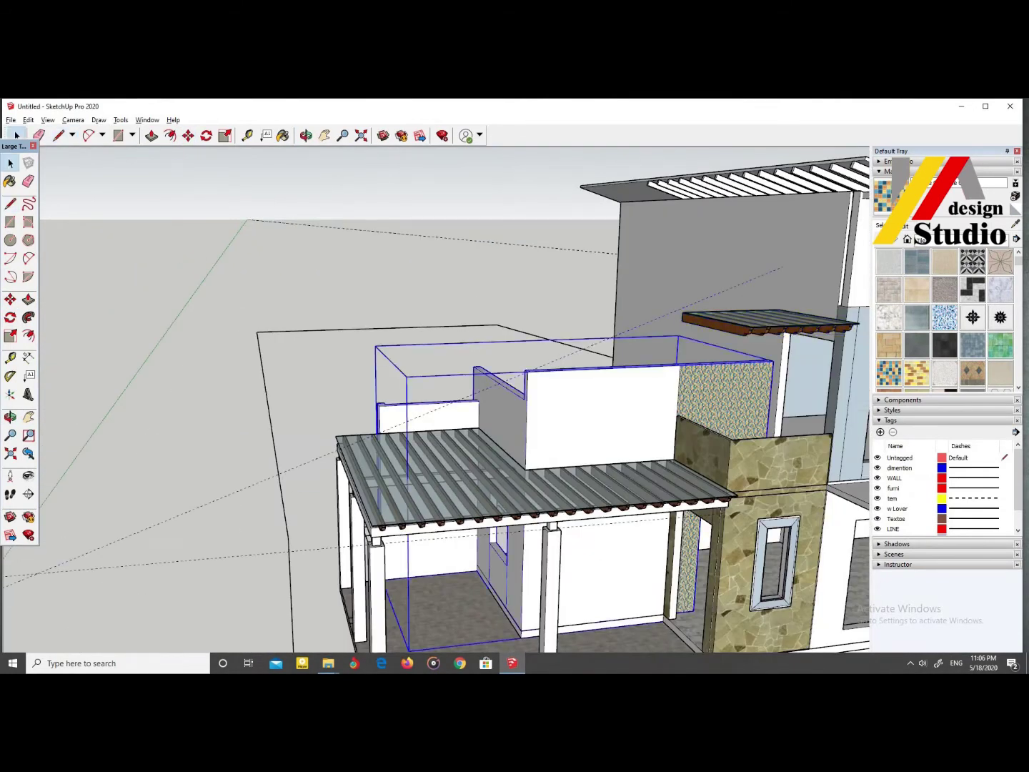
Step: Complete the sloped line that closes the terrace wall's gable face
{"action": "key", "text": "Return"}
{"action": "left_click", "coordinate": [781, 267]}
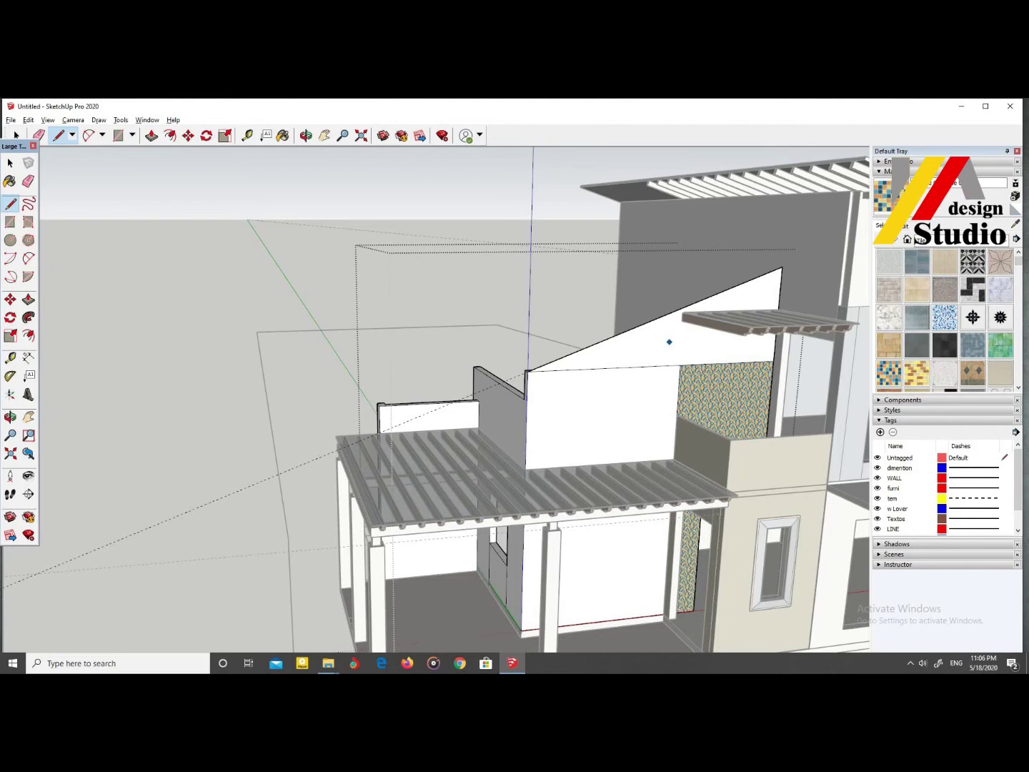
{"action": "middle_click_drag", "start_coordinate": [781, 267], "coordinate": [475, 299]}
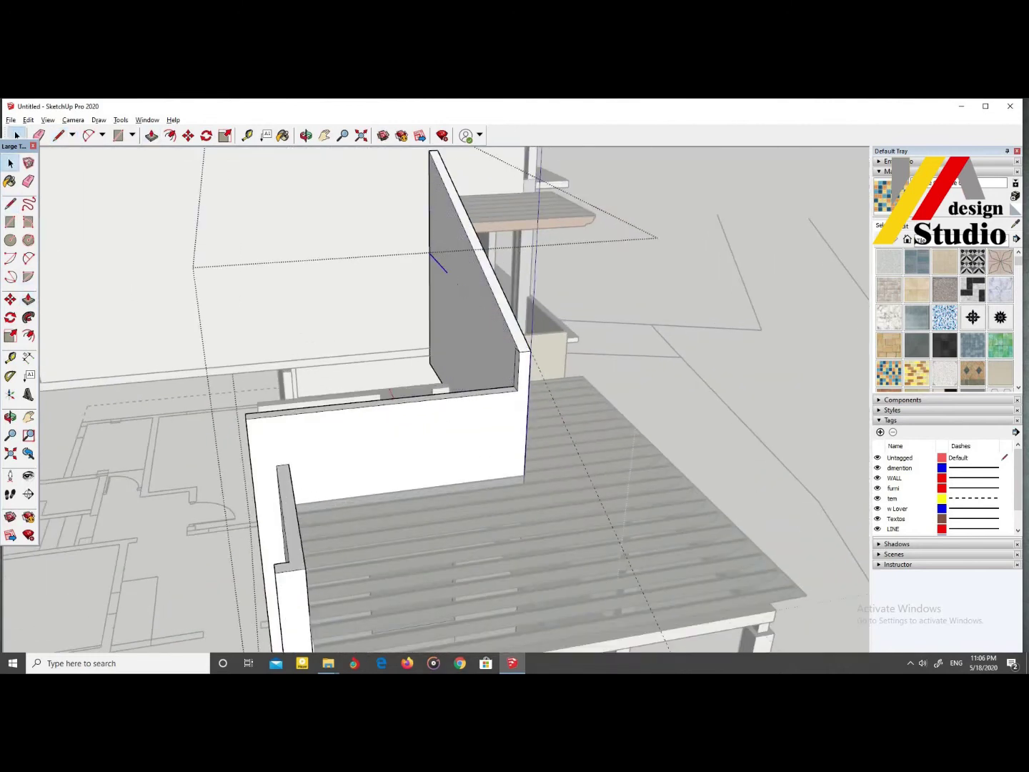
{"action": "scroll", "coordinate": [435, 400], "scroll_direction": "down", "scroll_amount": 5}
{"action": "middle_click_drag", "start_coordinate": [436, 400], "coordinate": [500, 401]}
{"action": "mouse_move", "coordinate": [435, 400]}
{"action": "middle_mouse_down"}
{"action": "mouse_move", "coordinate": [457, 400]}
{"action": "mouse_move", "coordinate": [407, 400]}
{"action": "mouse_move", "coordinate": [443, 385]}
{"action": "mouse_move", "coordinate": [429, 400]}
{"action": "mouse_move", "coordinate": [450, 357]}
{"action": "mouse_move", "coordinate": [435, 400]}
{"action": "mouse_move", "coordinate": [450, 356]}
{"action": "mouse_move", "coordinate": [457, 386]}
{"action": "mouse_move", "coordinate": [429, 400]}
{"action": "middle_mouse_up"}
Step: Extrude a narrow rectangle into a slender post rising to the overhanging slab
{"action": "scroll", "coordinate": [442, 263], "scroll_direction": "up", "scroll_amount": 2}
{"action": "scroll", "coordinate": [443, 357], "scroll_direction": "up", "scroll_amount": 2}
{"action": "scroll", "coordinate": [443, 356], "scroll_direction": "down", "scroll_amount": 3}
{"action": "scroll", "coordinate": [319, 355], "scroll_direction": "up", "scroll_amount": 3}
{"action": "key", "text": "c"}
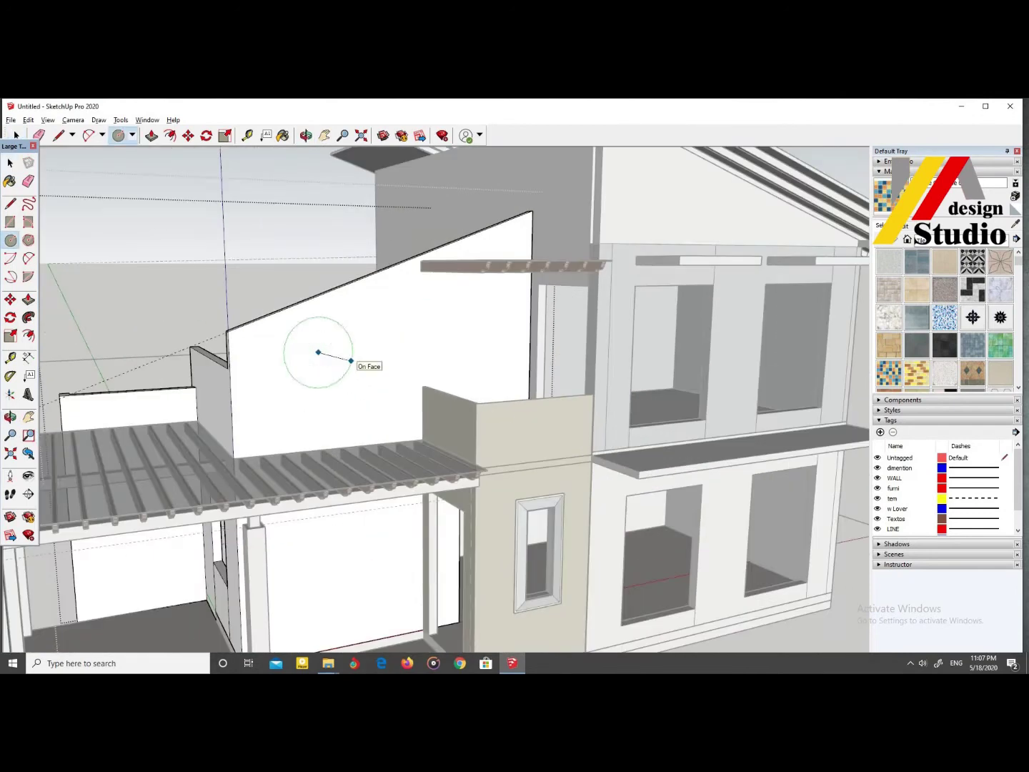
{"action": "middle_click_drag", "start_coordinate": [350, 361], "coordinate": [329, 368]}
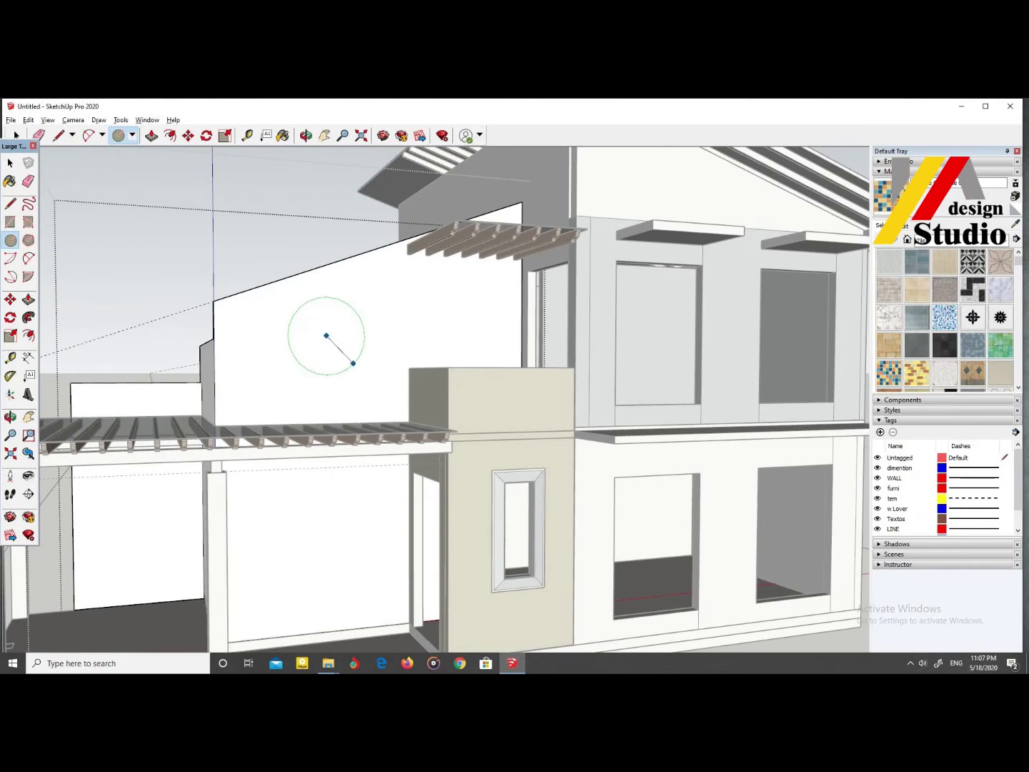
{"action": "middle_click_drag", "start_coordinate": [326, 336], "coordinate": [343, 343]}
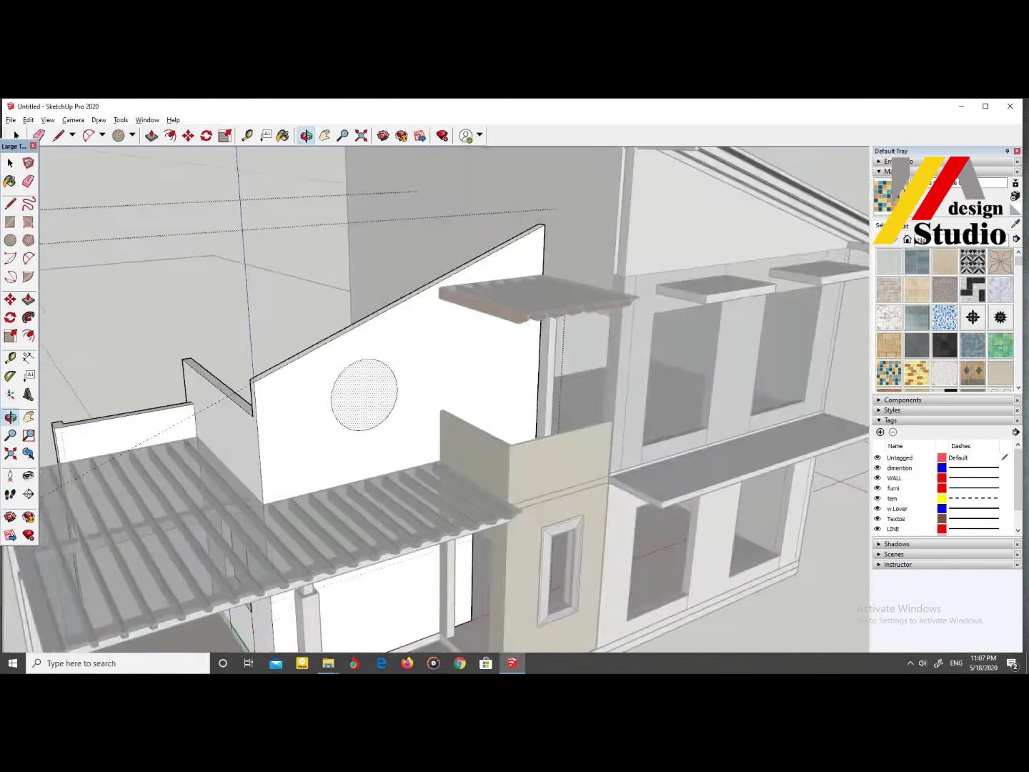
{"action": "scroll", "coordinate": [343, 344], "scroll_direction": "down", "scroll_amount": 4}
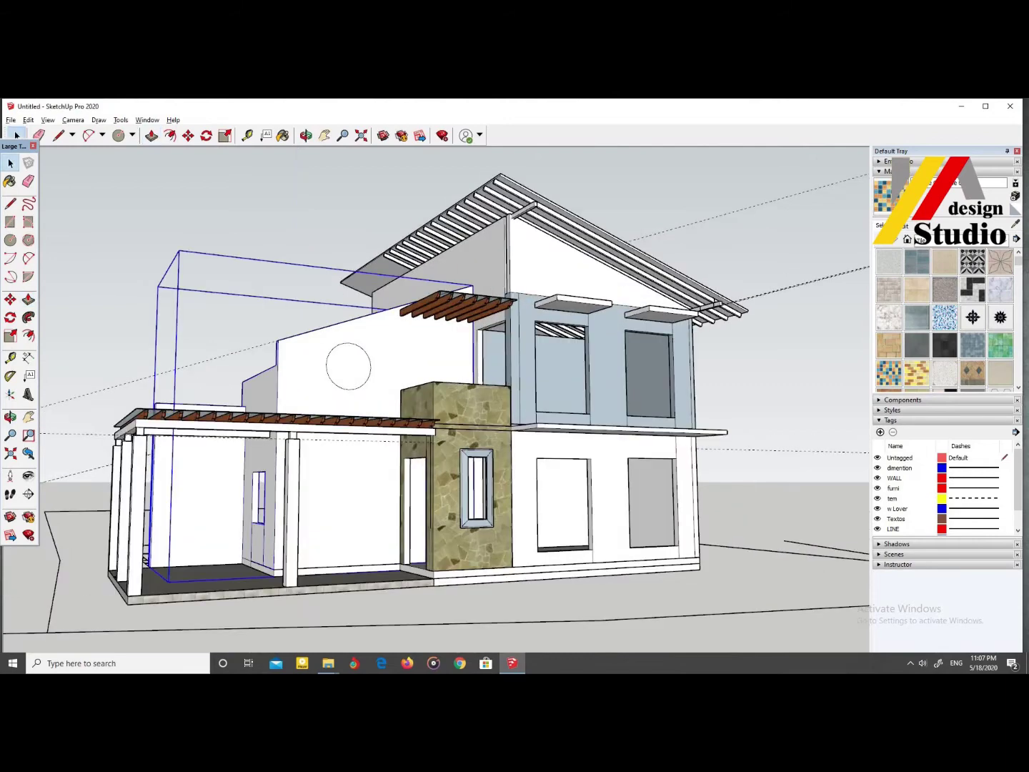
{"action": "mouse_move", "coordinate": [321, 322]}
{"action": "middle_mouse_down"}
{"action": "mouse_move", "coordinate": [323, 337]}
{"action": "mouse_move", "coordinate": [321, 321]}
{"action": "middle_mouse_up"}
{"action": "scroll", "coordinate": [321, 337], "scroll_direction": "up", "scroll_amount": 3}
{"action": "scroll", "coordinate": [321, 336], "scroll_direction": "down", "scroll_amount": 5}
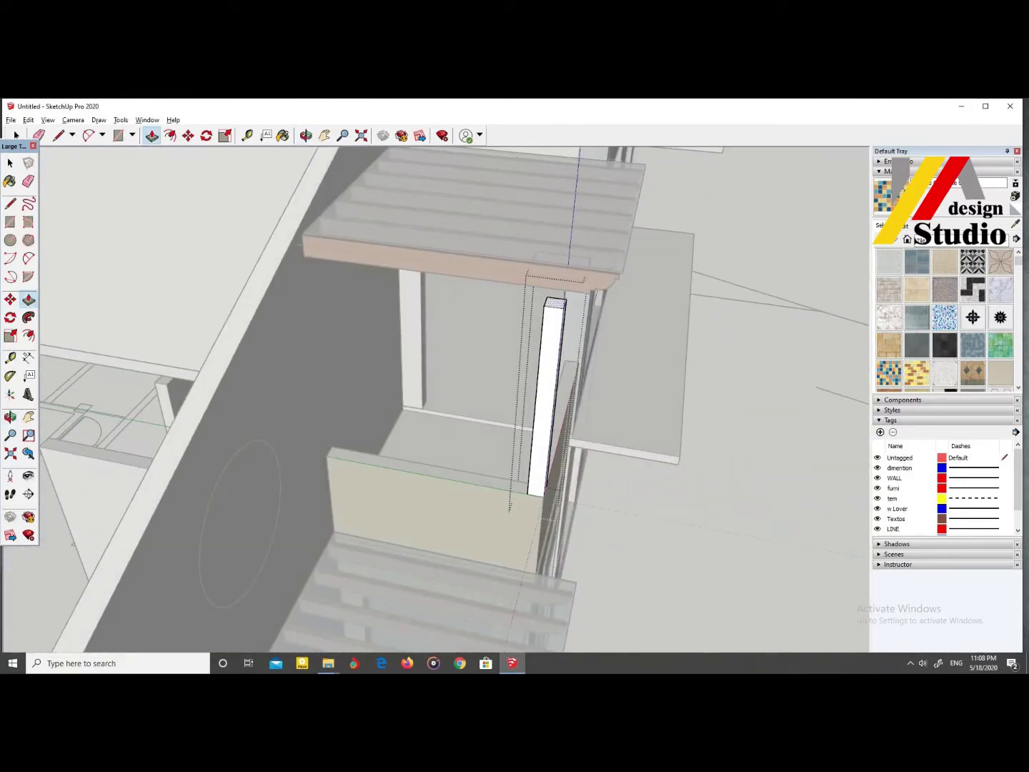
Step: Open the ground group for editing and select the lawn face of the plot
{"action": "key", "text": "space"}
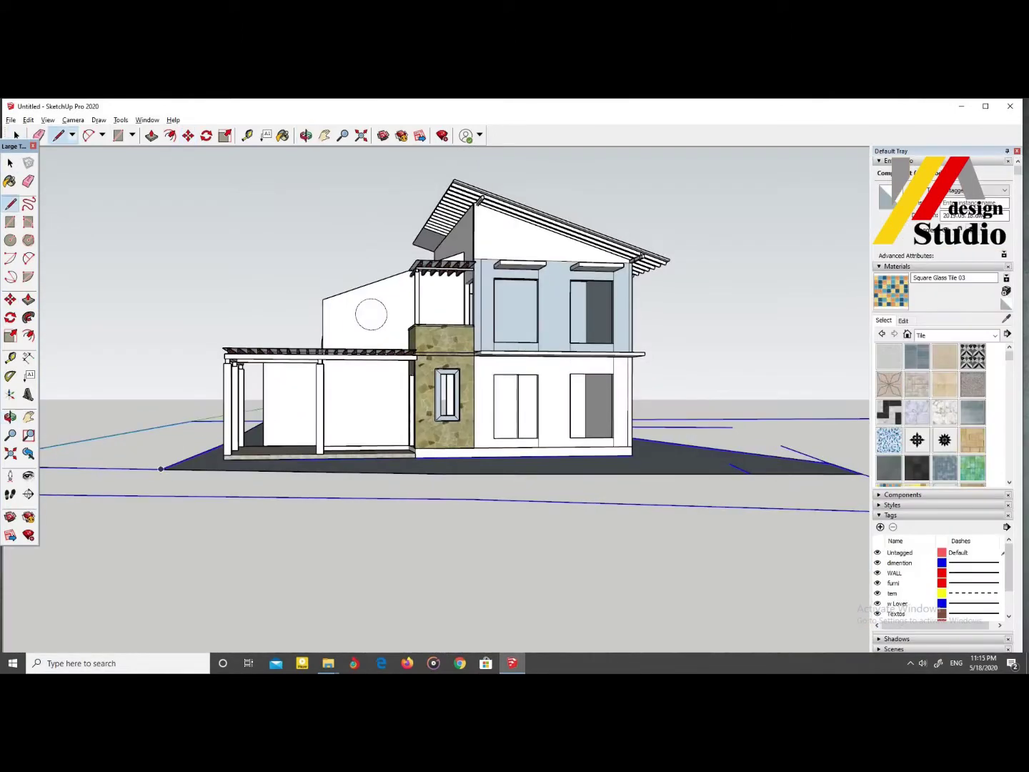
{"action": "mouse_move", "coordinate": [500, 357]}
{"action": "middle_mouse_down"}
{"action": "mouse_move", "coordinate": [429, 343]}
{"action": "mouse_move", "coordinate": [543, 500]}
{"action": "middle_mouse_up"}
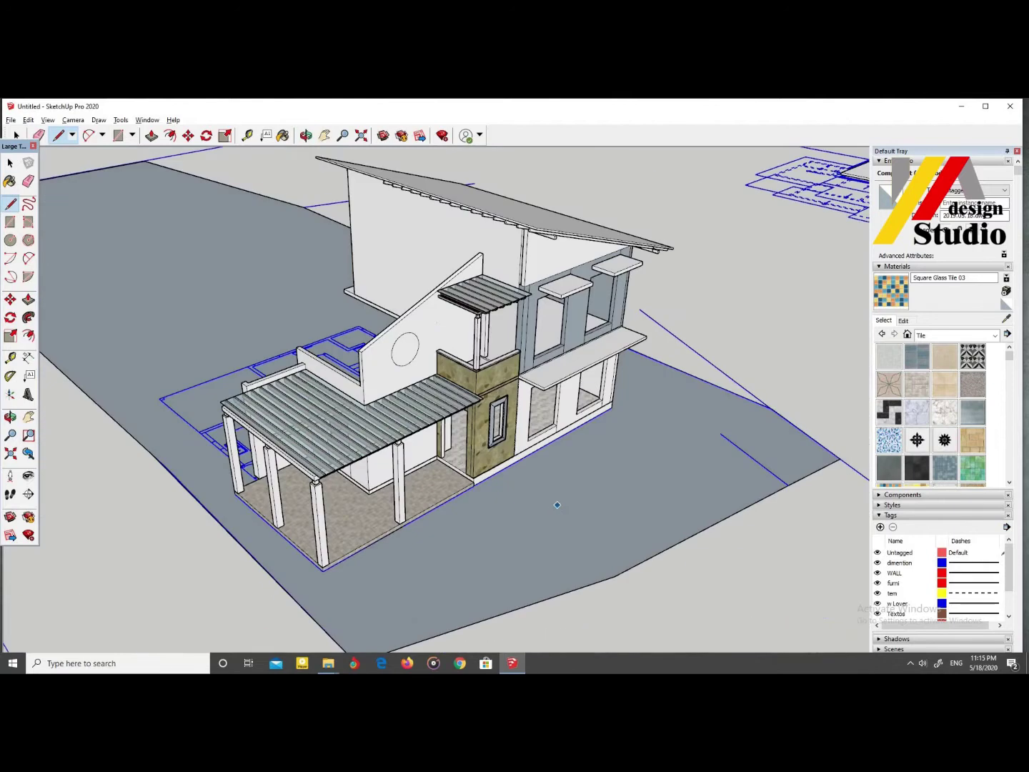
{"action": "right_click", "coordinate": [569, 355]}
{"action": "left_click", "coordinate": [608, 404]}
{"action": "middle_click_drag", "start_coordinate": [428, 357], "coordinate": [464, 249]}
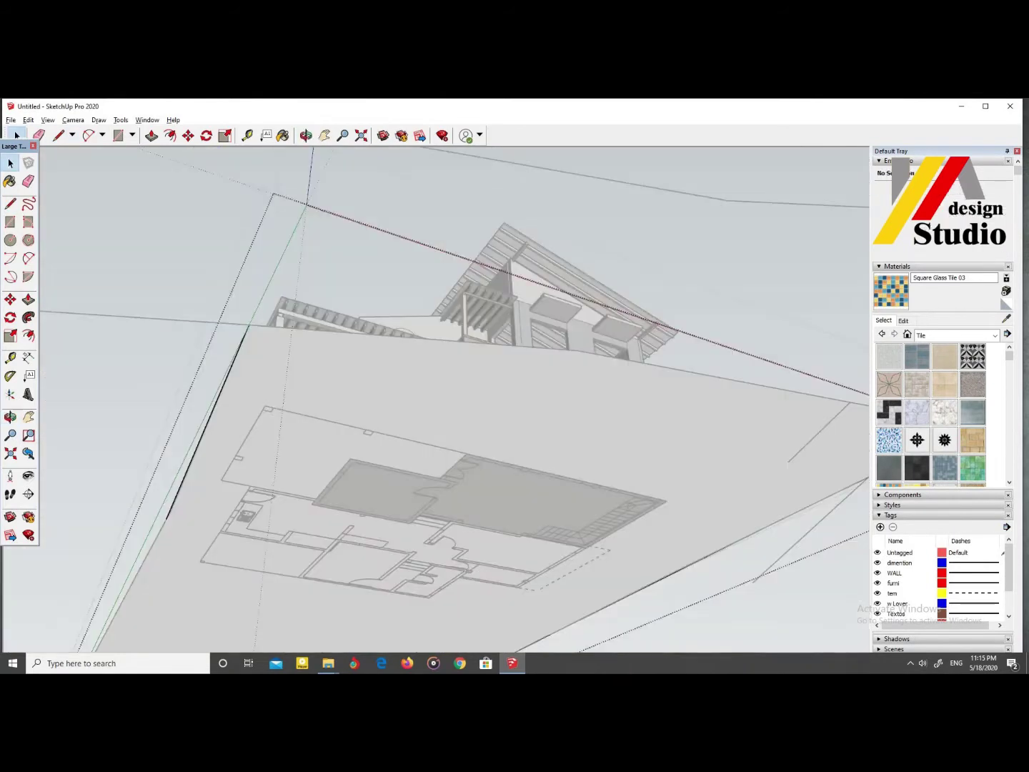
{"action": "middle_click_drag", "start_coordinate": [464, 356], "coordinate": [429, 286]}
{"action": "middle_click_drag", "start_coordinate": [457, 393], "coordinate": [457, 300]}
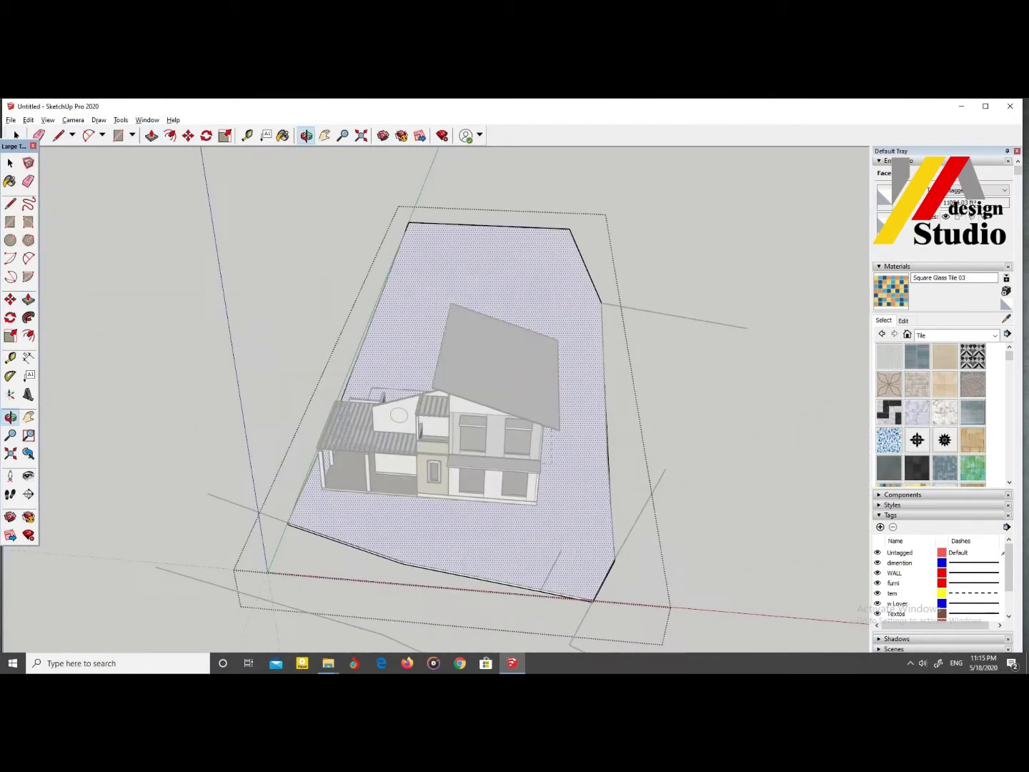
{"action": "scroll", "coordinate": [458, 393], "scroll_direction": "up", "scroll_amount": 5}
Step: Draw a small rectangle at the lawn corner and extrude it into a tall thin post
{"action": "left_click", "coordinate": [10, 222]}
{"action": "scroll", "coordinate": [400, 588], "scroll_direction": "up", "scroll_amount": 2}
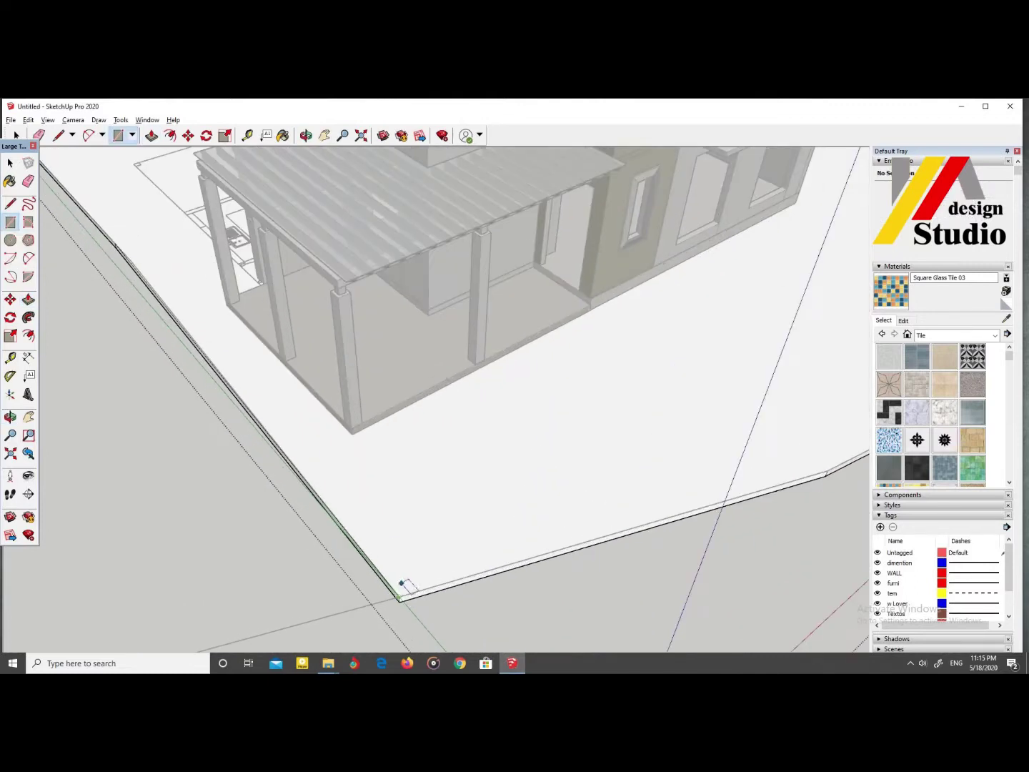
{"action": "scroll", "coordinate": [393, 607], "scroll_direction": "up", "scroll_amount": 2}
{"action": "scroll", "coordinate": [390, 615], "scroll_direction": "up", "scroll_amount": 2}
{"action": "scroll", "coordinate": [386, 625], "scroll_direction": "up", "scroll_amount": 1}
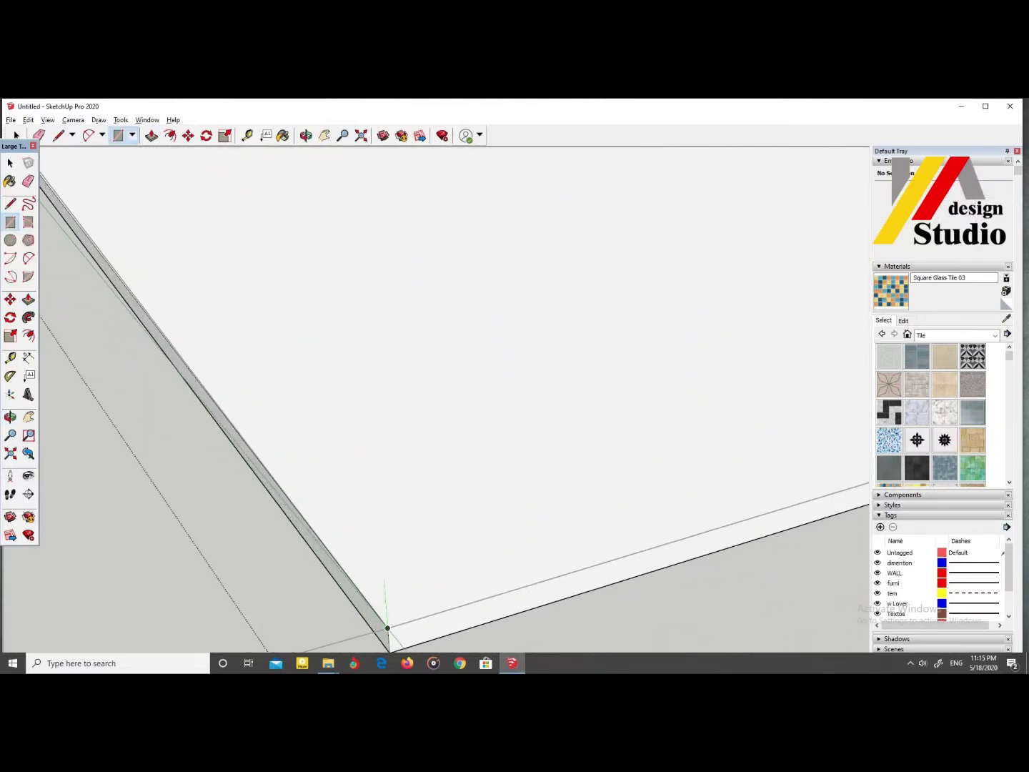
{"action": "scroll", "coordinate": [387, 628], "scroll_direction": "up", "scroll_amount": 1}
{"action": "left_click", "coordinate": [380, 645]}
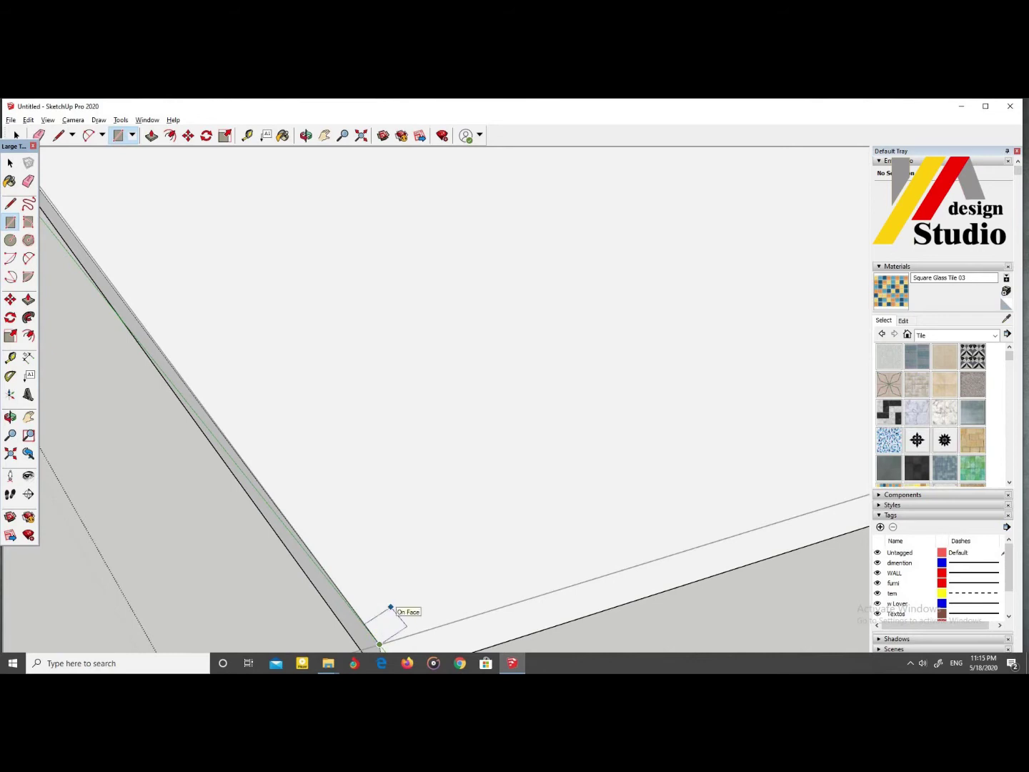
{"action": "left_click_drag", "start_coordinate": [386, 623], "coordinate": [383, 500]}
{"action": "scroll", "coordinate": [429, 429], "scroll_direction": "down", "scroll_amount": 3}
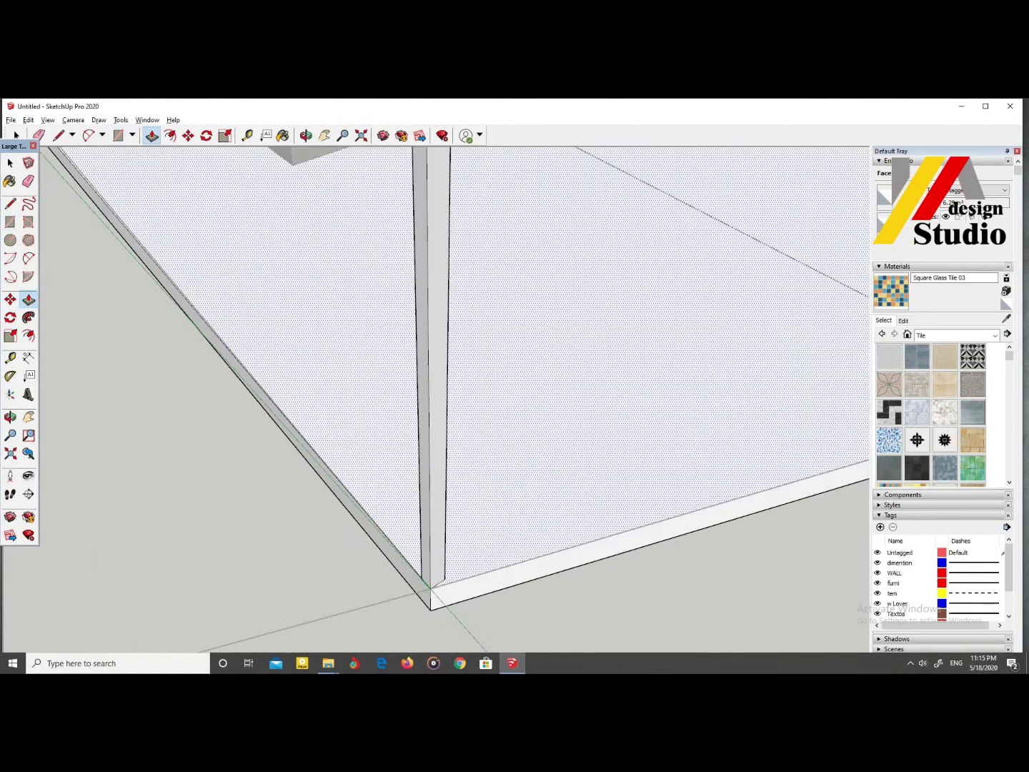
{"action": "scroll", "coordinate": [499, 356], "scroll_direction": "down", "scroll_amount": 3}
{"action": "scroll", "coordinate": [565, 308], "scroll_direction": "down", "scroll_amount": 2}
{"action": "scroll", "coordinate": [527, 295], "scroll_direction": "up", "scroll_amount": 3}
{"action": "scroll", "coordinate": [527, 296], "scroll_direction": "up", "scroll_amount": 2}
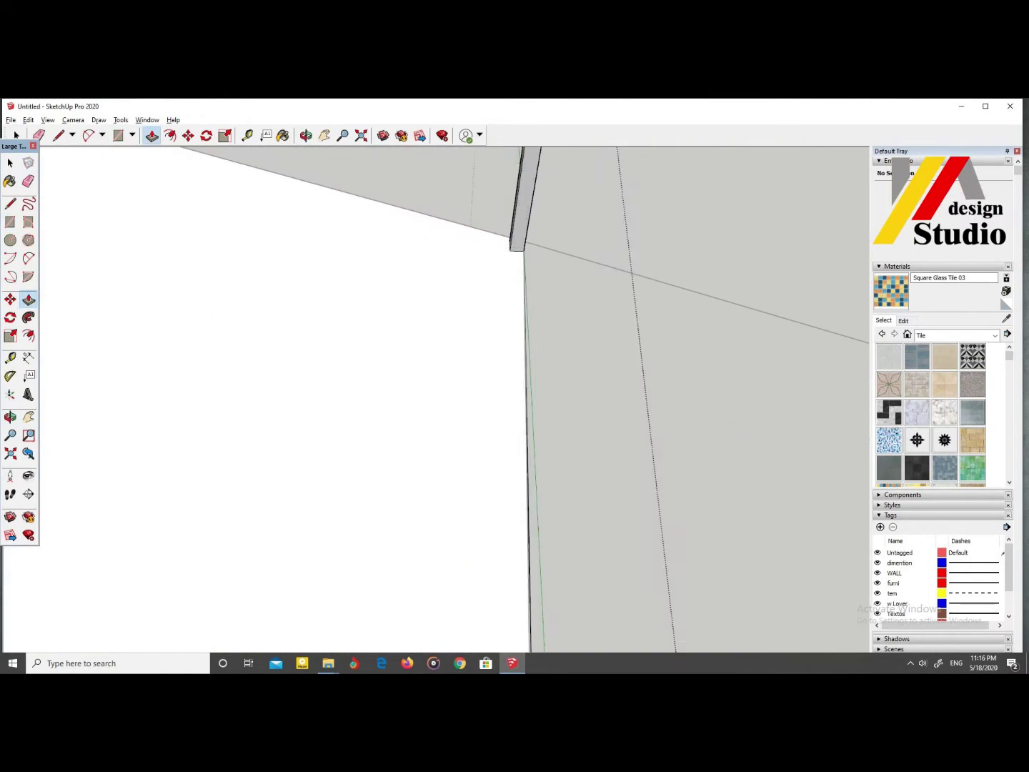
{"action": "scroll", "coordinate": [527, 296], "scroll_direction": "up", "scroll_amount": 1}
{"action": "scroll", "coordinate": [528, 296], "scroll_direction": "down", "scroll_amount": 3}
Step: Orbit around the new corner post and walls up toward the upper-floor windows
{"action": "middle_click_drag", "start_coordinate": [527, 296], "coordinate": [585, 321]}
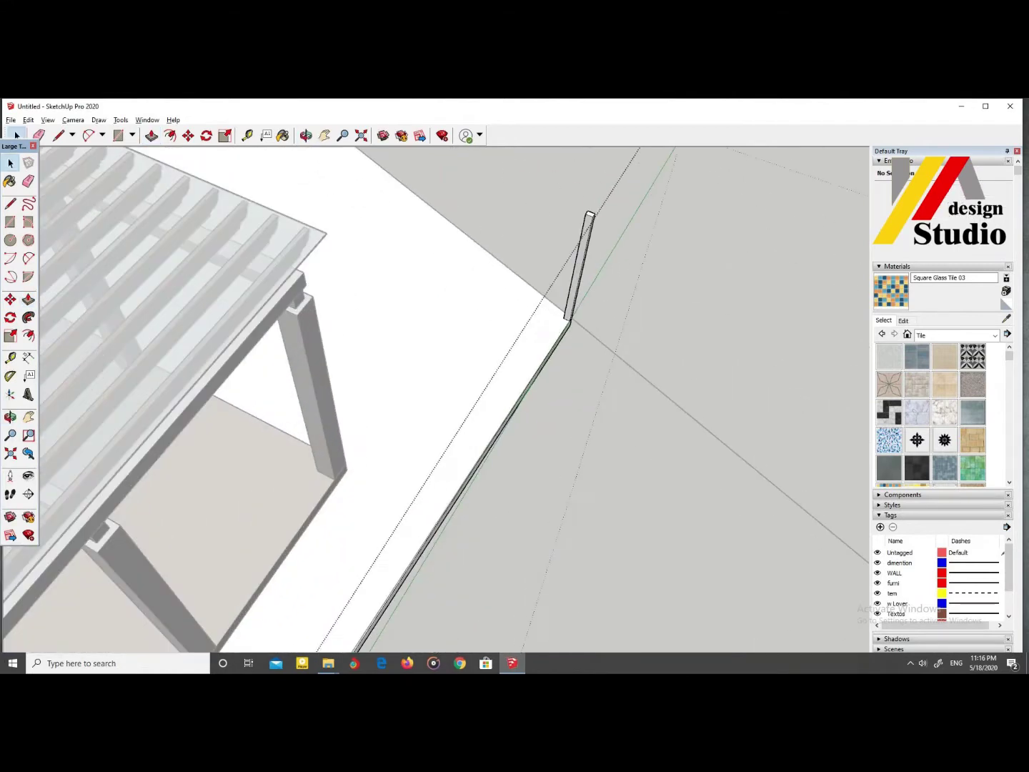
{"action": "mouse_move", "coordinate": [500, 357]}
{"action": "middle_mouse_down"}
{"action": "mouse_move", "coordinate": [443, 344]}
{"action": "mouse_move", "coordinate": [485, 336]}
{"action": "middle_mouse_up"}
{"action": "scroll", "coordinate": [443, 344], "scroll_direction": "up", "scroll_amount": 3}
{"action": "scroll", "coordinate": [443, 343], "scroll_direction": "down", "scroll_amount": 5}
{"action": "scroll", "coordinate": [458, 357], "scroll_direction": "up", "scroll_amount": 5}
{"action": "scroll", "coordinate": [664, 407], "scroll_direction": "up", "scroll_amount": 2}
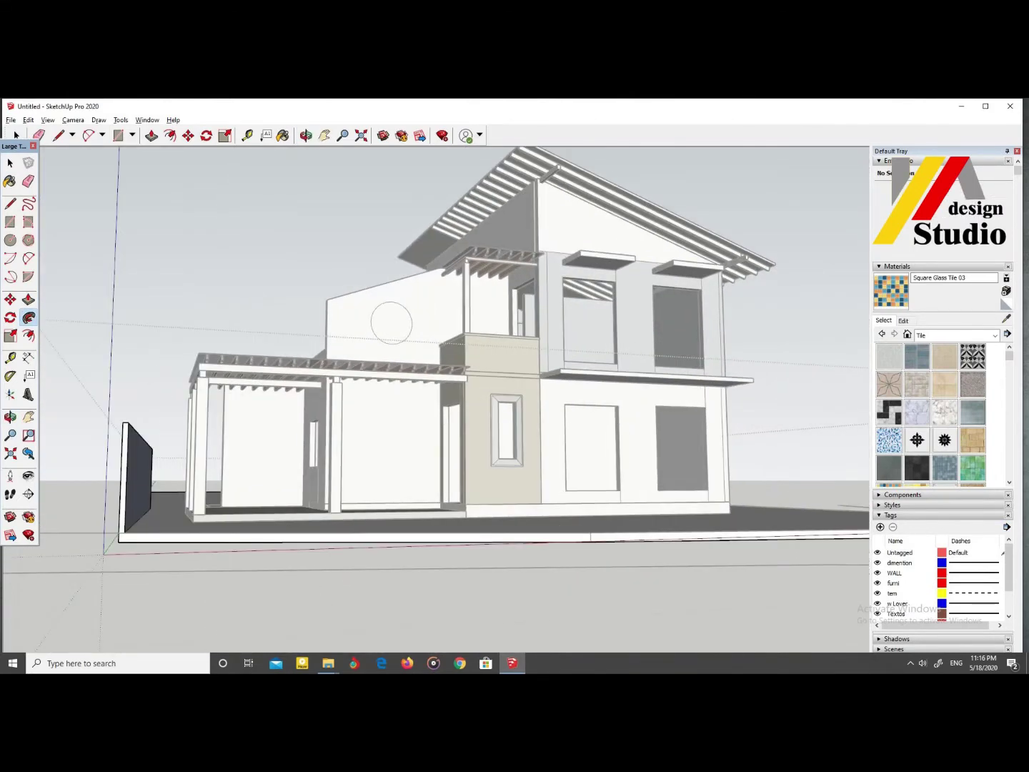
{"action": "middle_click_drag", "start_coordinate": [368, 322], "coordinate": [361, 332]}
{"action": "scroll", "coordinate": [80, 413], "scroll_direction": "up", "scroll_amount": 5}
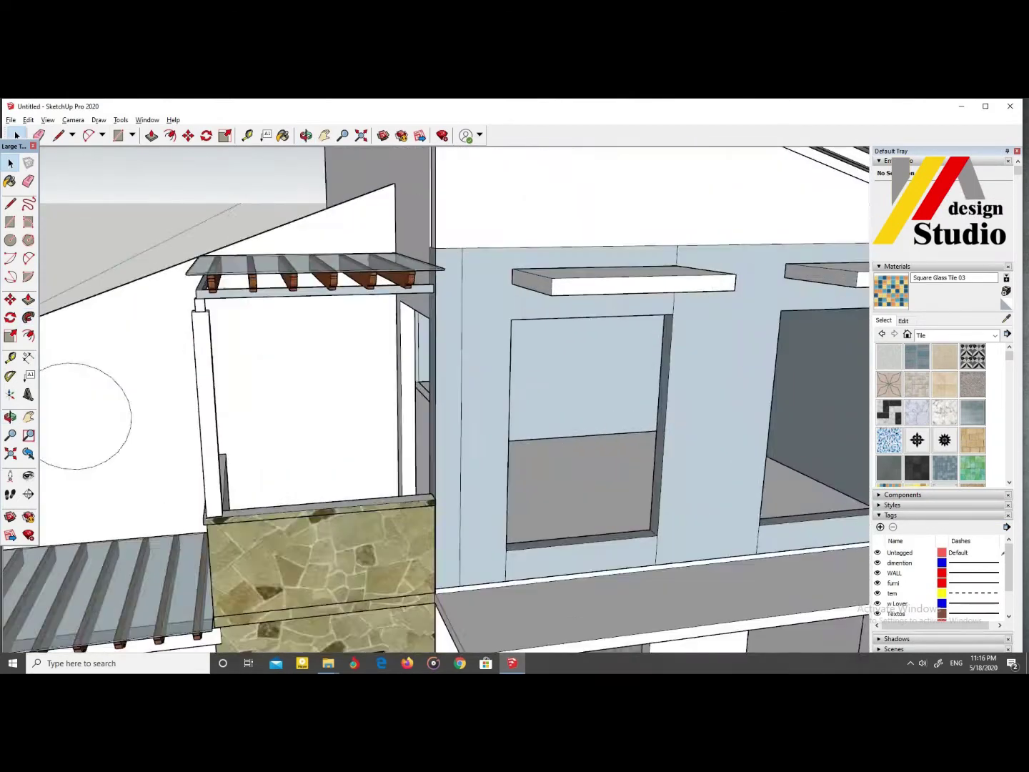
Step: Cancel the over-long extrusion and extend the right window's canopy slab leftward
{"action": "scroll", "coordinate": [436, 401], "scroll_direction": "down", "scroll_amount": 3}
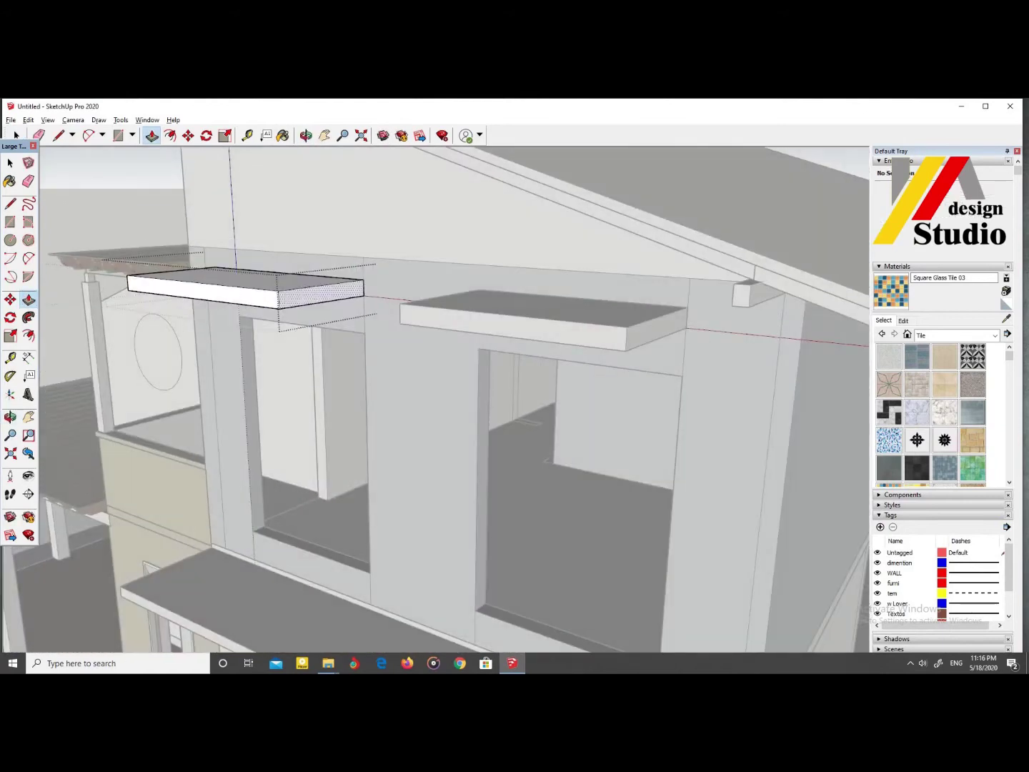
{"action": "key", "text": "Escape"}
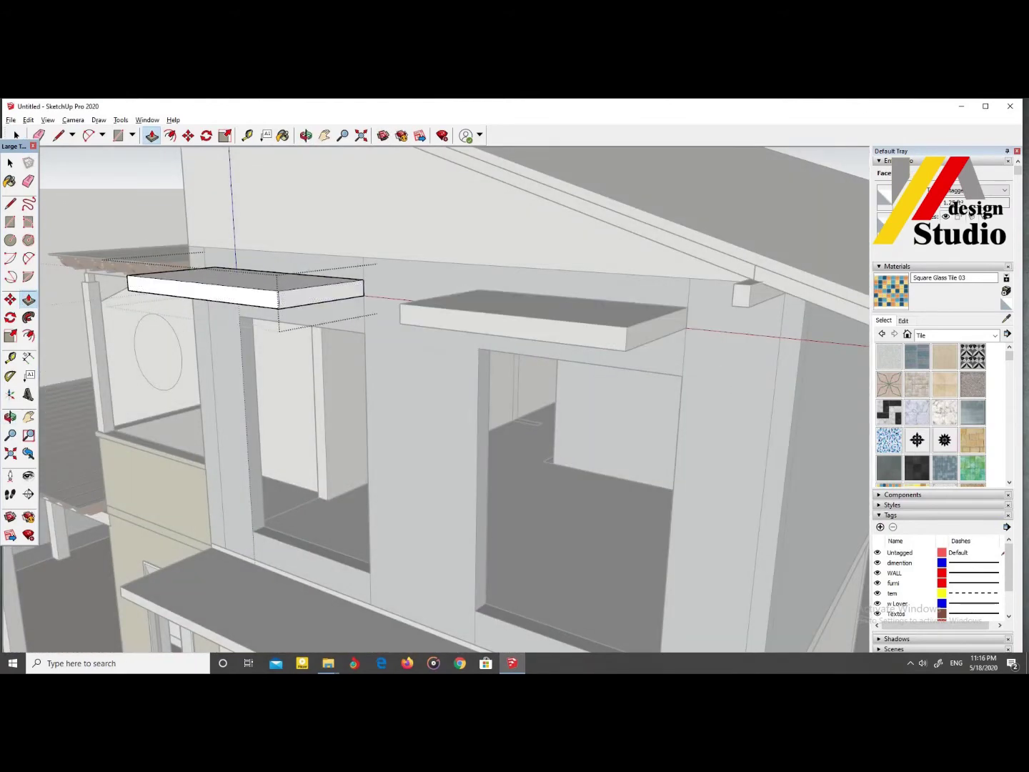
{"action": "middle_click_drag", "start_coordinate": [429, 400], "coordinate": [572, 400]}
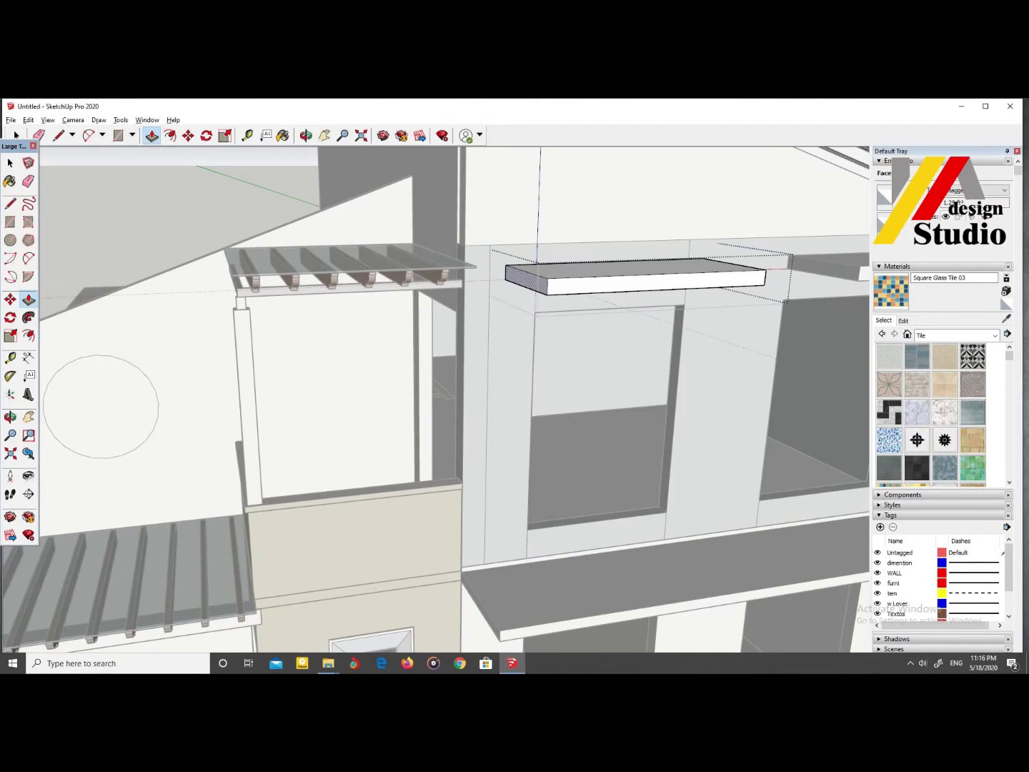
{"action": "key", "text": "space"}
{"action": "scroll", "coordinate": [436, 401], "scroll_direction": "down", "scroll_amount": 5}
{"action": "scroll", "coordinate": [501, 322], "scroll_direction": "up", "scroll_amount": 5}
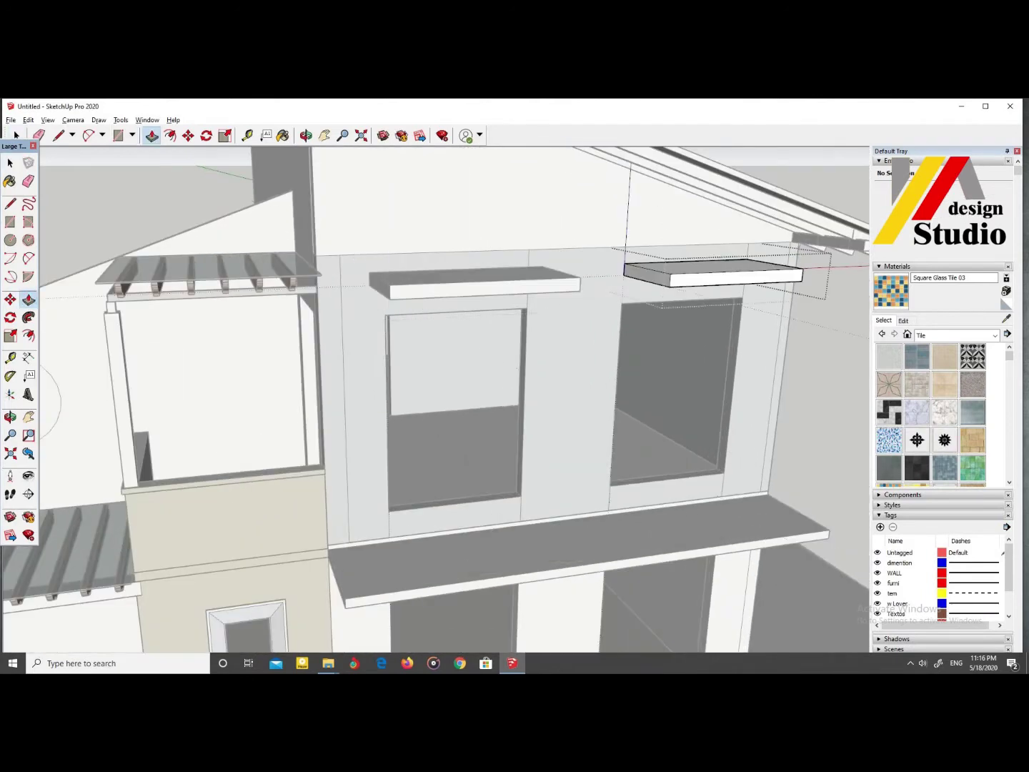
{"action": "left_click", "coordinate": [643, 275]}
{"action": "scroll", "coordinate": [499, 321], "scroll_direction": "down", "scroll_amount": 3}
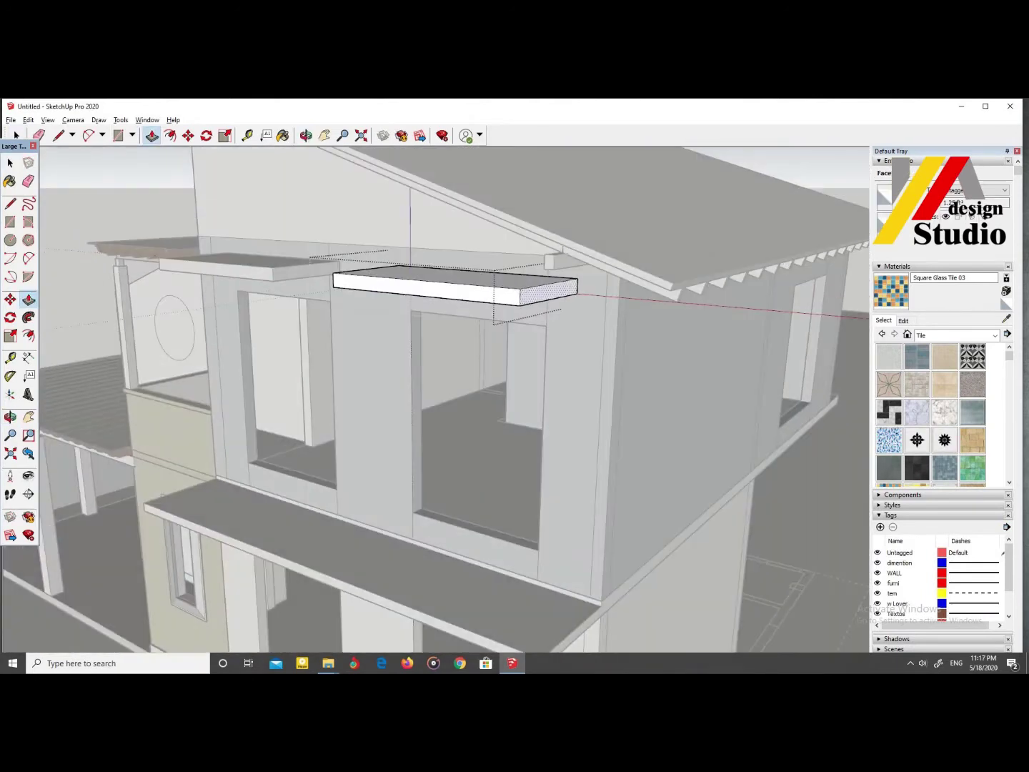
{"action": "mouse_move", "coordinate": [499, 321]}
{"action": "middle_mouse_down"}
{"action": "mouse_move", "coordinate": [571, 321]}
{"action": "mouse_move", "coordinate": [643, 428]}
{"action": "middle_mouse_up"}
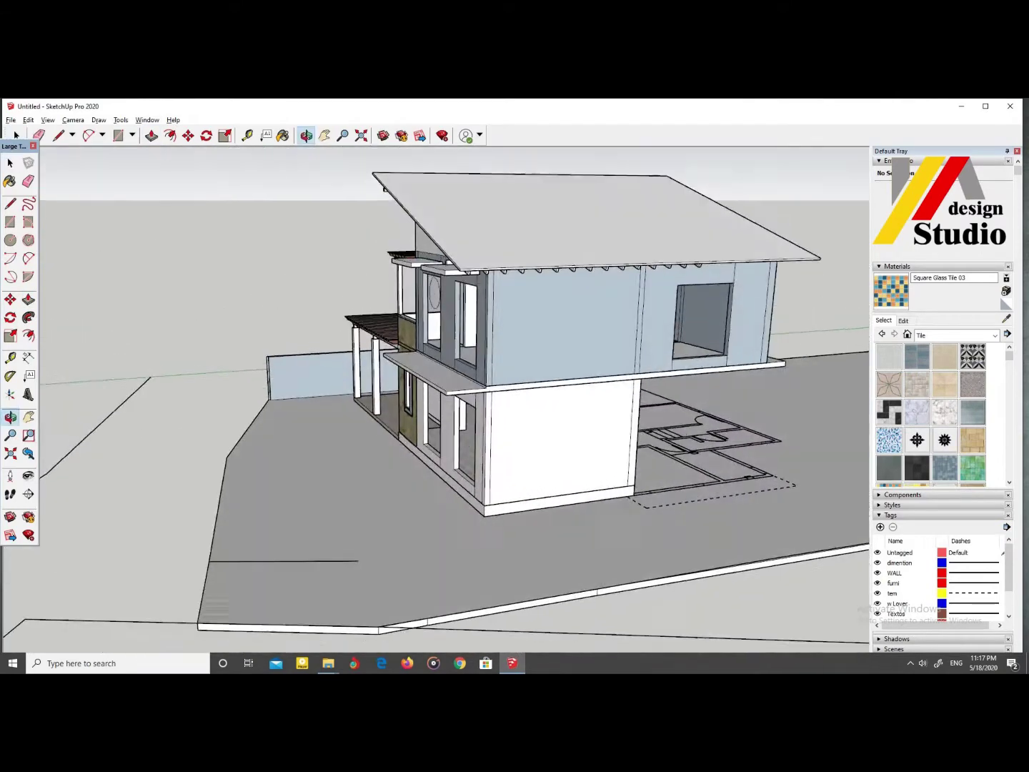
Step: Make the circle at the balcony wall corner into a group and open it for editing
{"action": "scroll", "coordinate": [412, 429], "scroll_direction": "up", "scroll_amount": 5}
{"action": "key", "text": "t"}
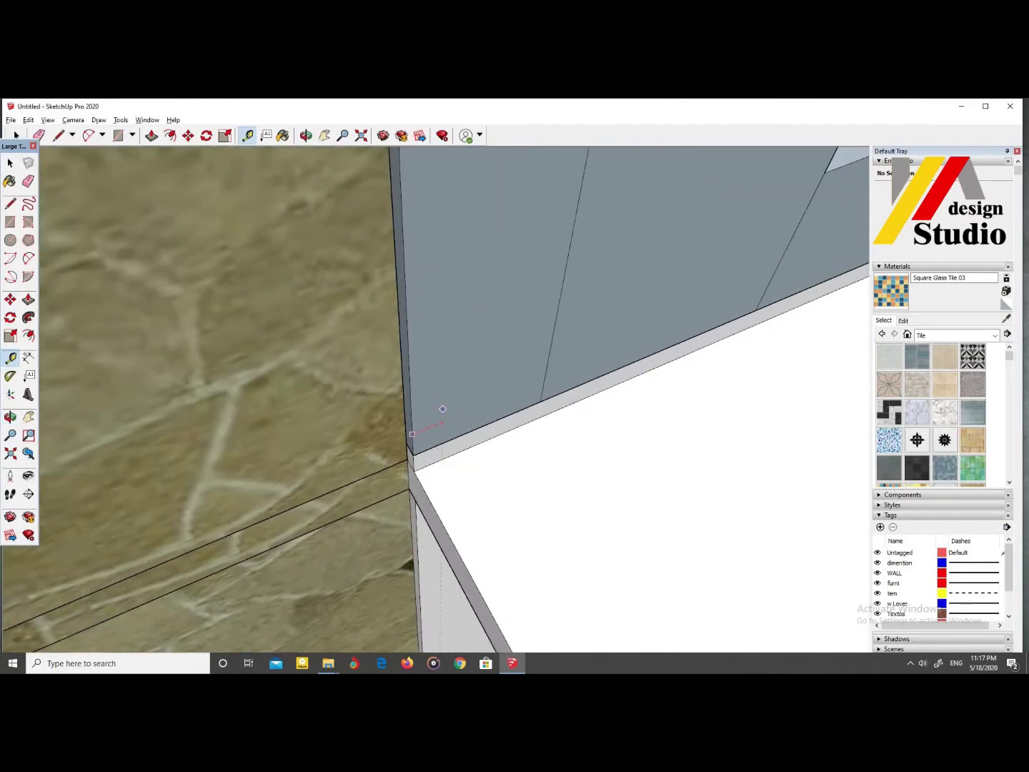
{"action": "scroll", "coordinate": [413, 434], "scroll_direction": "down", "scroll_amount": 2}
{"action": "middle_click_drag", "start_coordinate": [412, 434], "coordinate": [386, 443]}
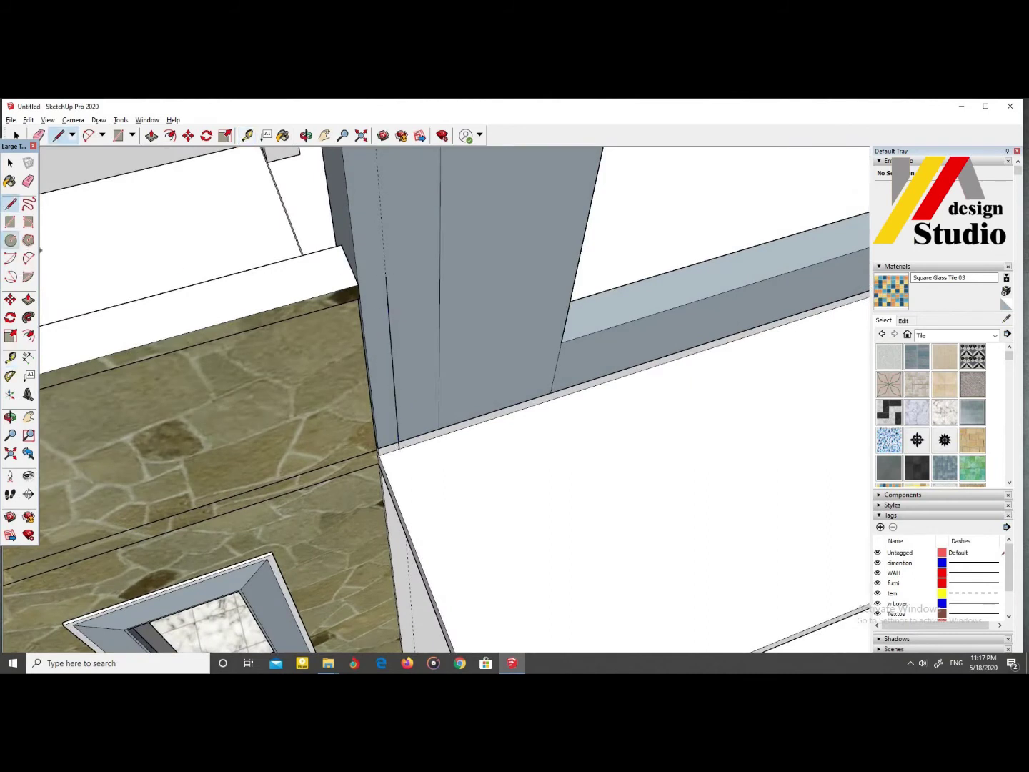
{"action": "scroll", "coordinate": [385, 276], "scroll_direction": "up", "scroll_amount": 2}
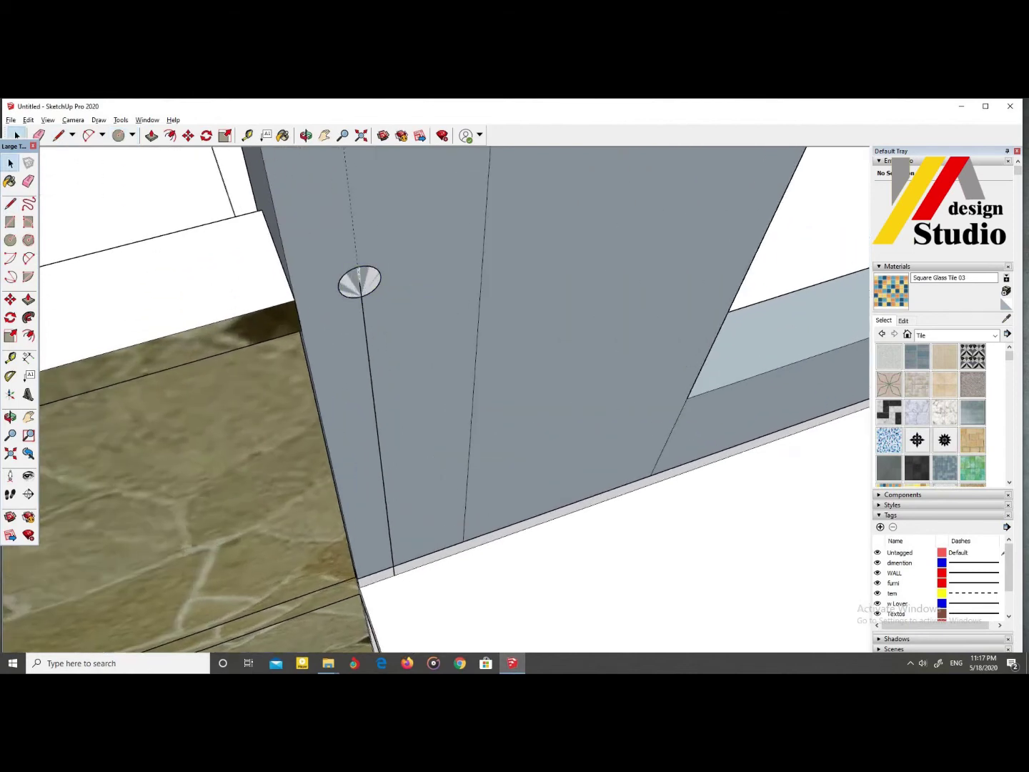
{"action": "right_click", "coordinate": [356, 280]}
{"action": "left_click", "coordinate": [422, 383]}
{"action": "double_click", "coordinate": [348, 270]}
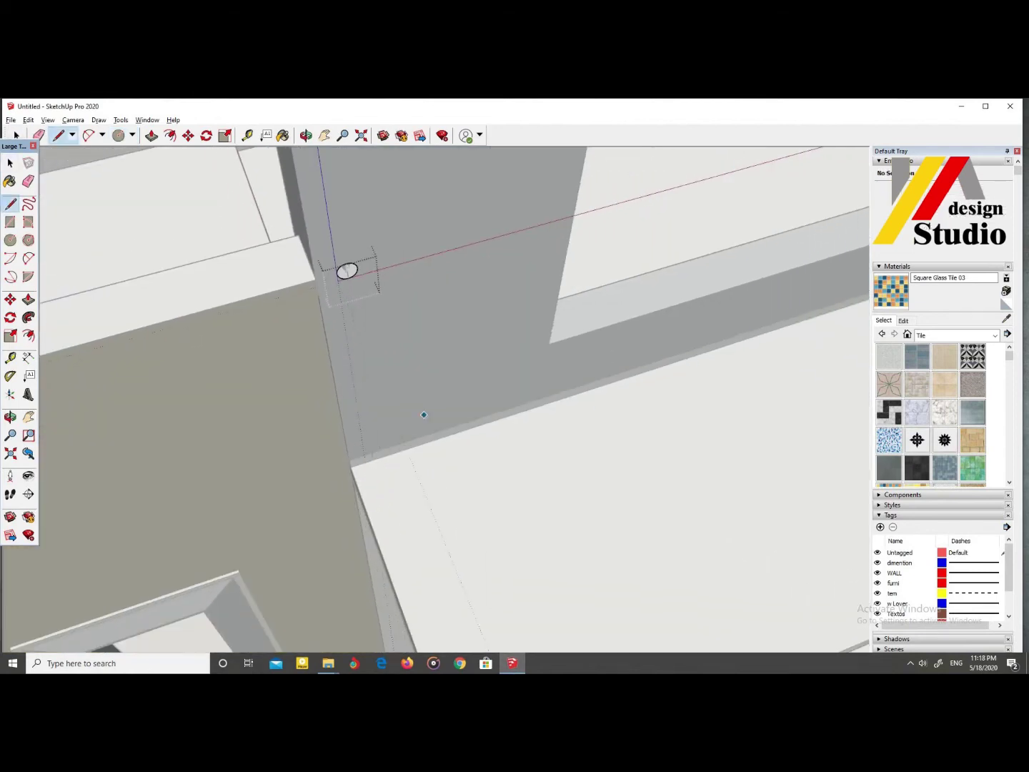
Step: Sweep the circle along the balcony edge with Follow Me into a round pipe handrail
{"action": "scroll", "coordinate": [351, 466], "scroll_direction": "down", "scroll_amount": 2}
{"action": "scroll", "coordinate": [353, 470], "scroll_direction": "down", "scroll_amount": 2}
{"action": "scroll", "coordinate": [354, 473], "scroll_direction": "down", "scroll_amount": 2}
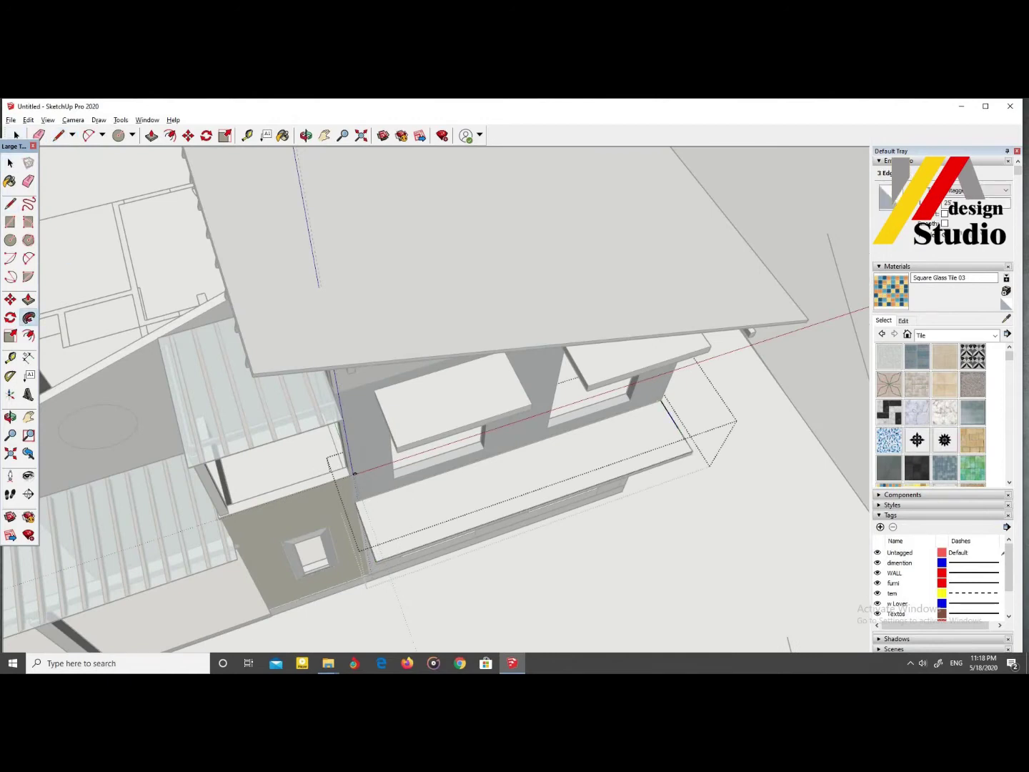
{"action": "left_click", "coordinate": [354, 472]}
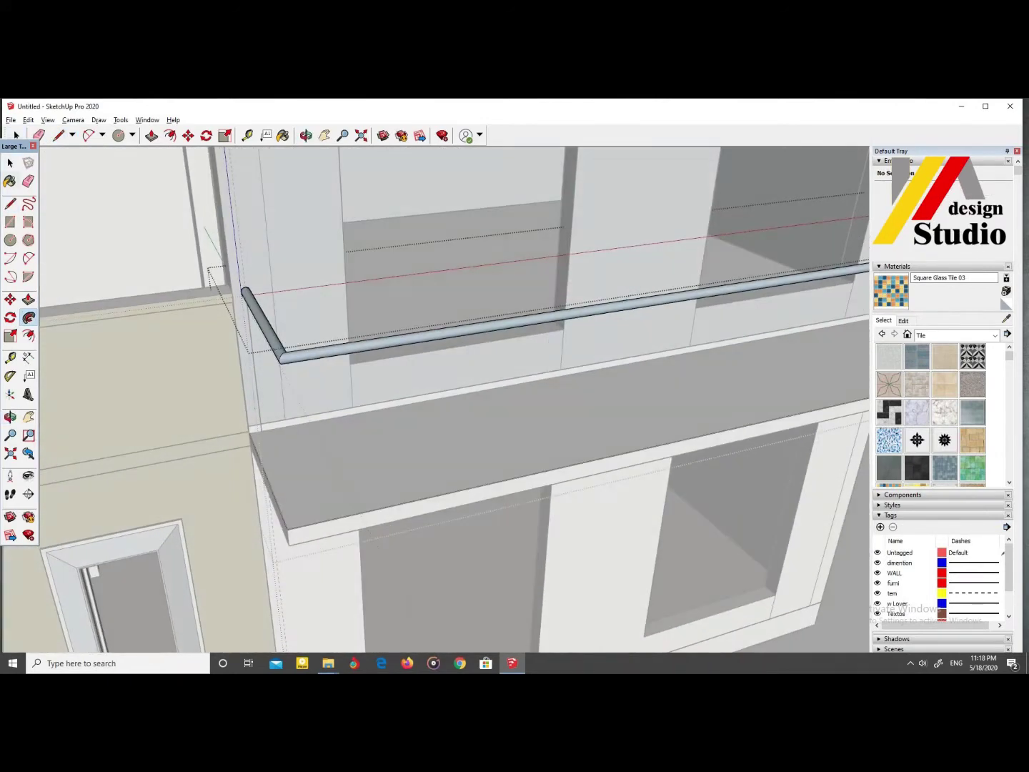
{"action": "key", "text": "space"}
{"action": "key", "text": "Escape"}
Step: Place a Tape Measure guideline in from the ledge edge and draw a small post circle
{"action": "scroll", "coordinate": [371, 299], "scroll_direction": "up", "scroll_amount": 3}
{"action": "scroll", "coordinate": [371, 300], "scroll_direction": "up", "scroll_amount": 2}
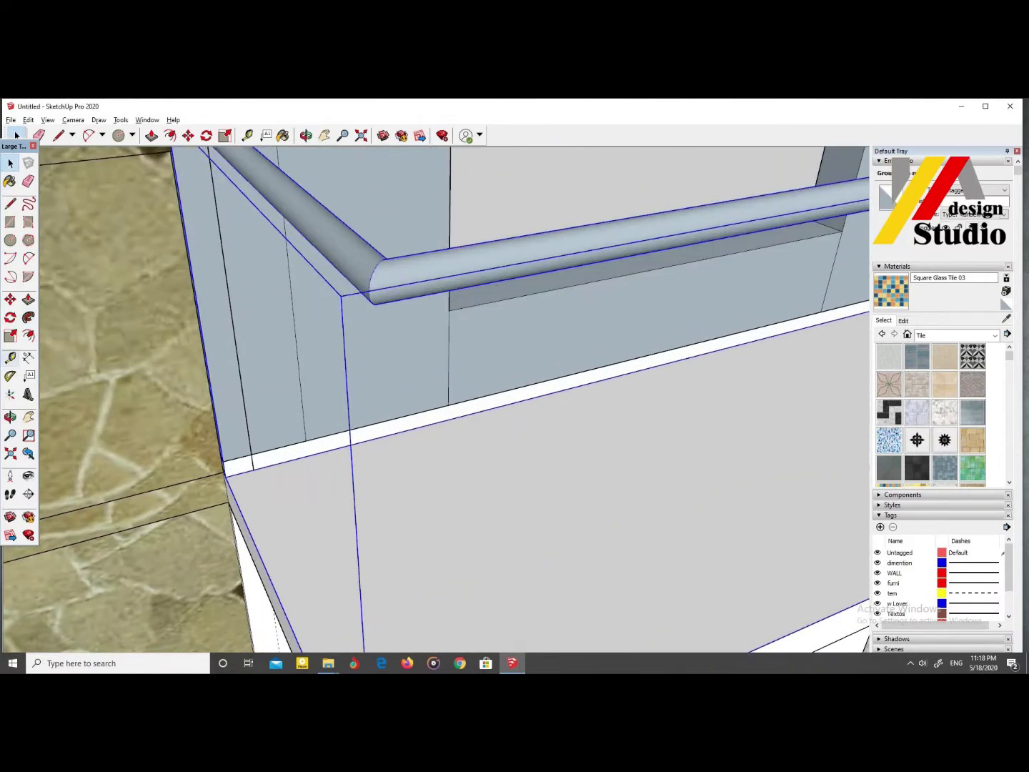
{"action": "key", "text": "t"}
{"action": "middle_click_drag", "start_coordinate": [371, 300], "coordinate": [357, 336]}
{"action": "scroll", "coordinate": [252, 421], "scroll_direction": "down", "scroll_amount": 3}
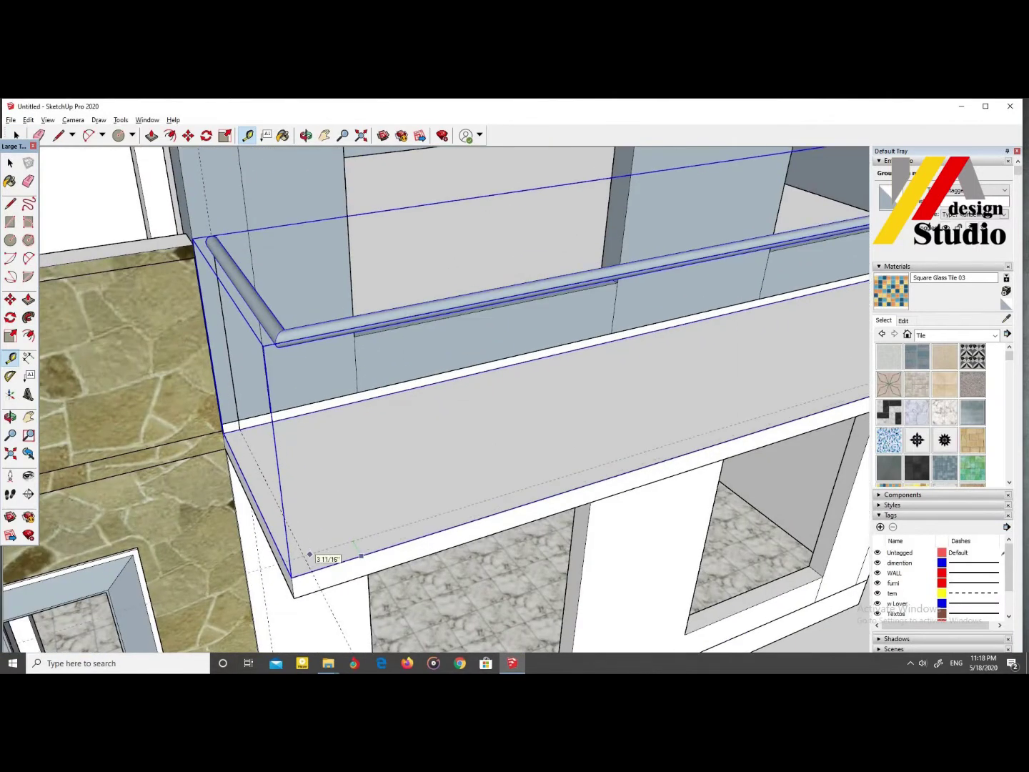
{"action": "middle_click_drag", "start_coordinate": [309, 555], "coordinate": [343, 571]}
{"action": "key", "text": "c"}
{"action": "scroll", "coordinate": [352, 579], "scroll_direction": "up", "scroll_amount": 2}
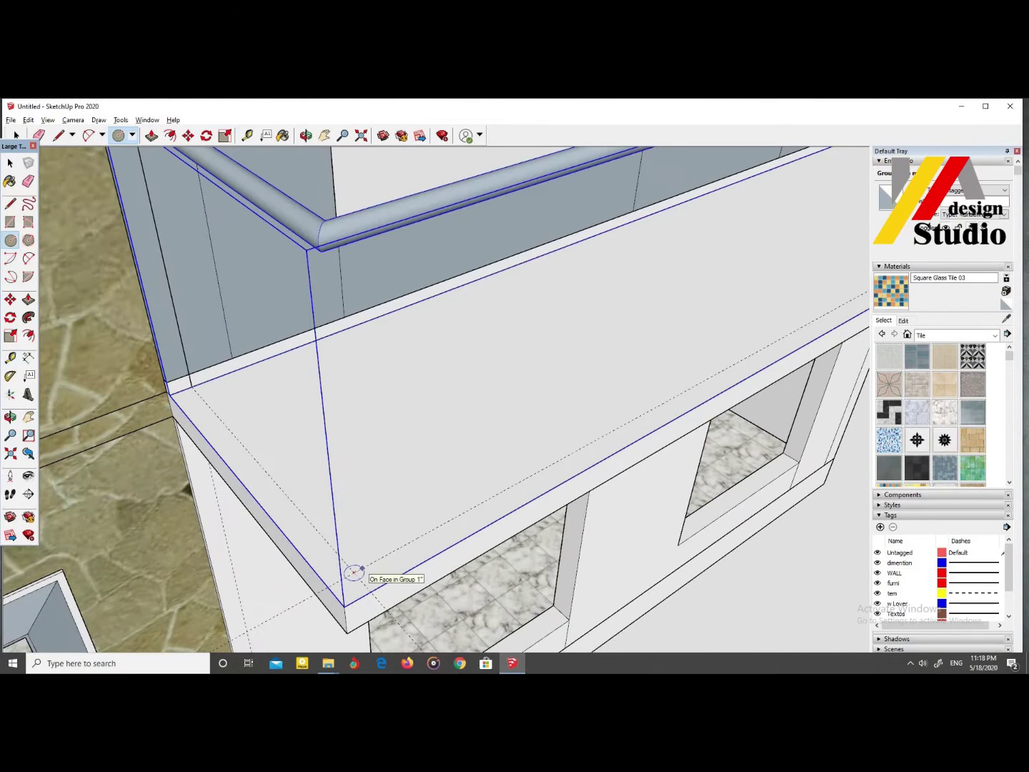
{"action": "key", "text": "p"}
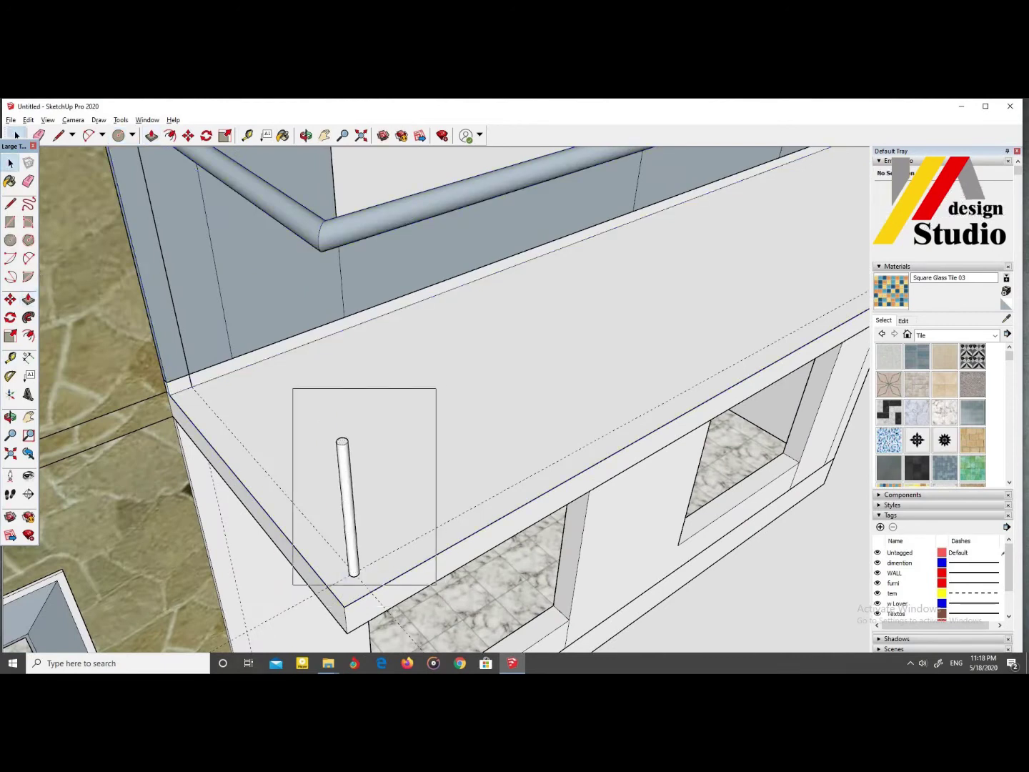
Step: Group the post circle and Push/Pull it up to the handrail as a baluster
{"action": "left_click_drag", "start_coordinate": [435, 584], "coordinate": [436, 583]}
{"action": "right_click", "coordinate": [347, 508]}
{"action": "left_click", "coordinate": [375, 405]}
{"action": "double_click", "coordinate": [349, 499]}
{"action": "key", "text": "p"}
{"action": "left_click", "coordinate": [323, 251]}
{"action": "middle_click_drag", "start_coordinate": [323, 252], "coordinate": [500, 503]}
{"action": "key", "text": "space"}
{"action": "left_click", "coordinate": [505, 400]}
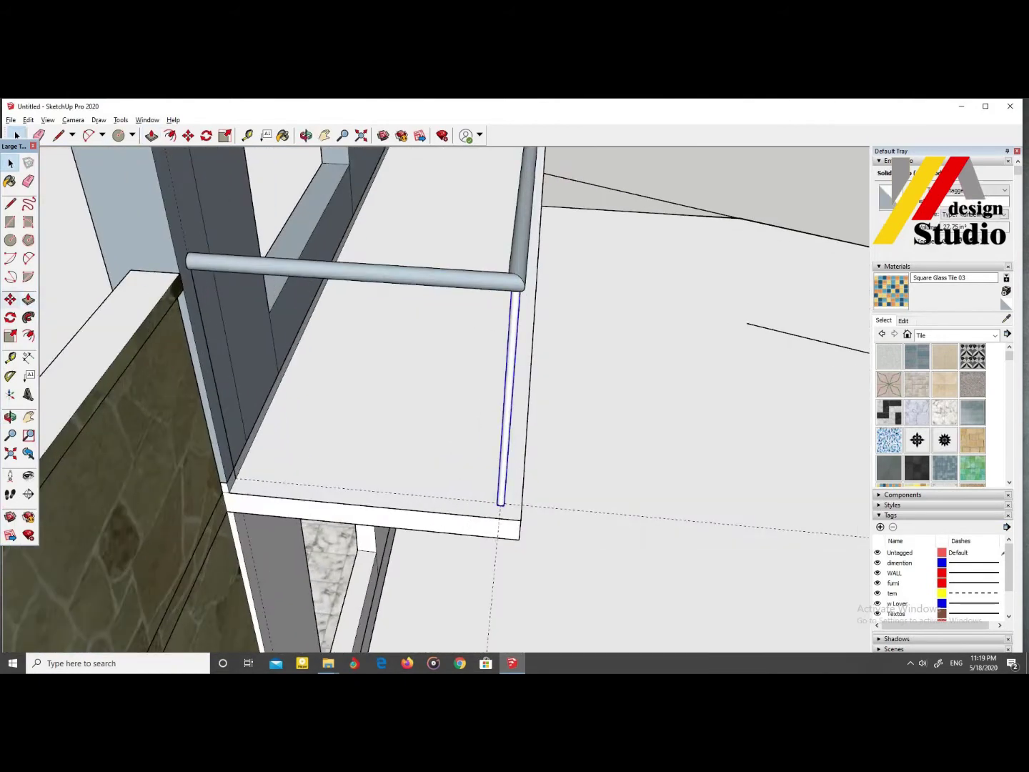
Step: Copy the baluster along the rail using /2, 3x and 6x, plus one more leftward
{"action": "type", "text": "/2"}
{"action": "key", "text": "Return"}
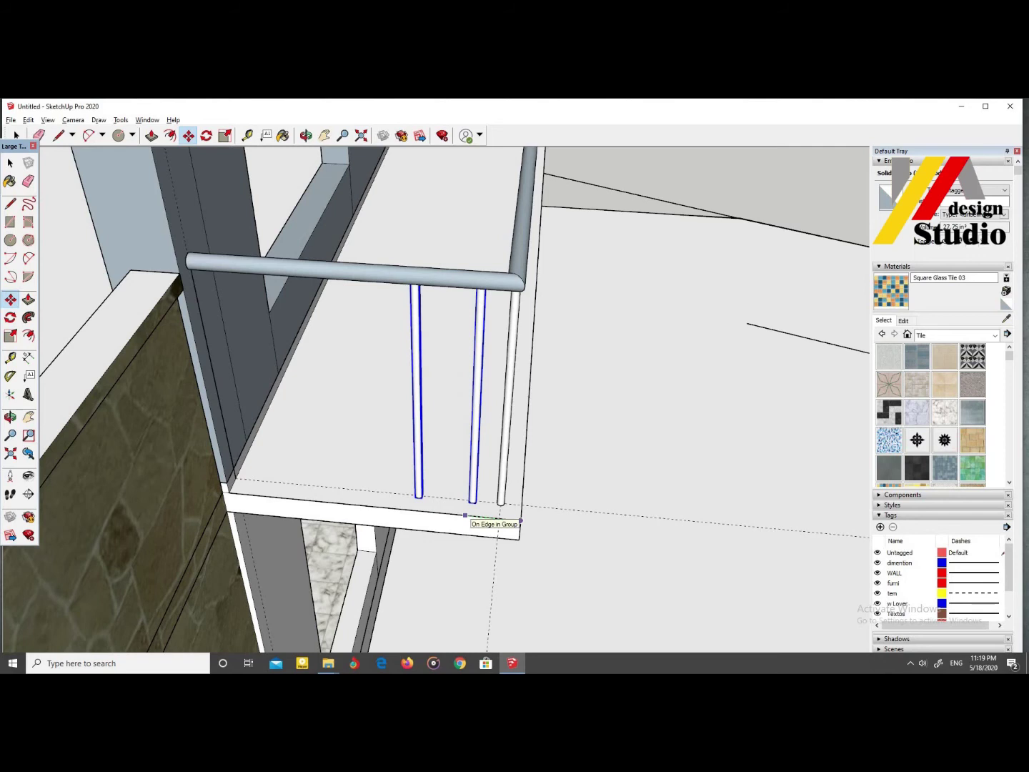
{"action": "type", "text": "3x"}
{"action": "key", "text": "Return"}
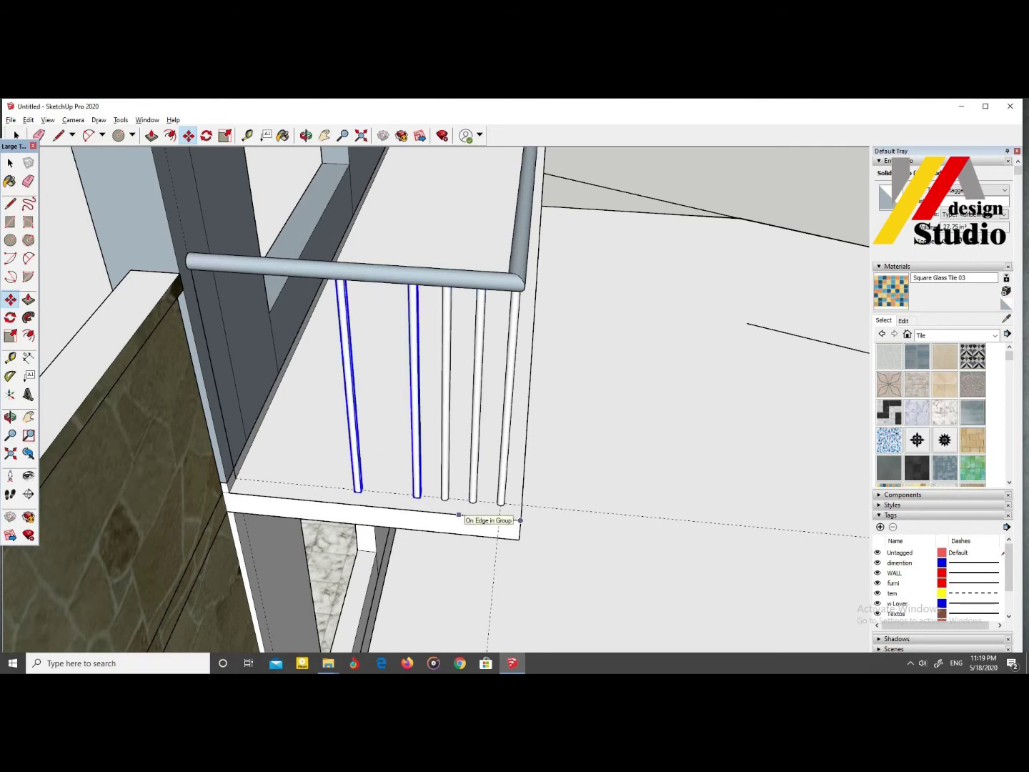
{"action": "type", "text": "6x"}
{"action": "key", "text": "Return"}
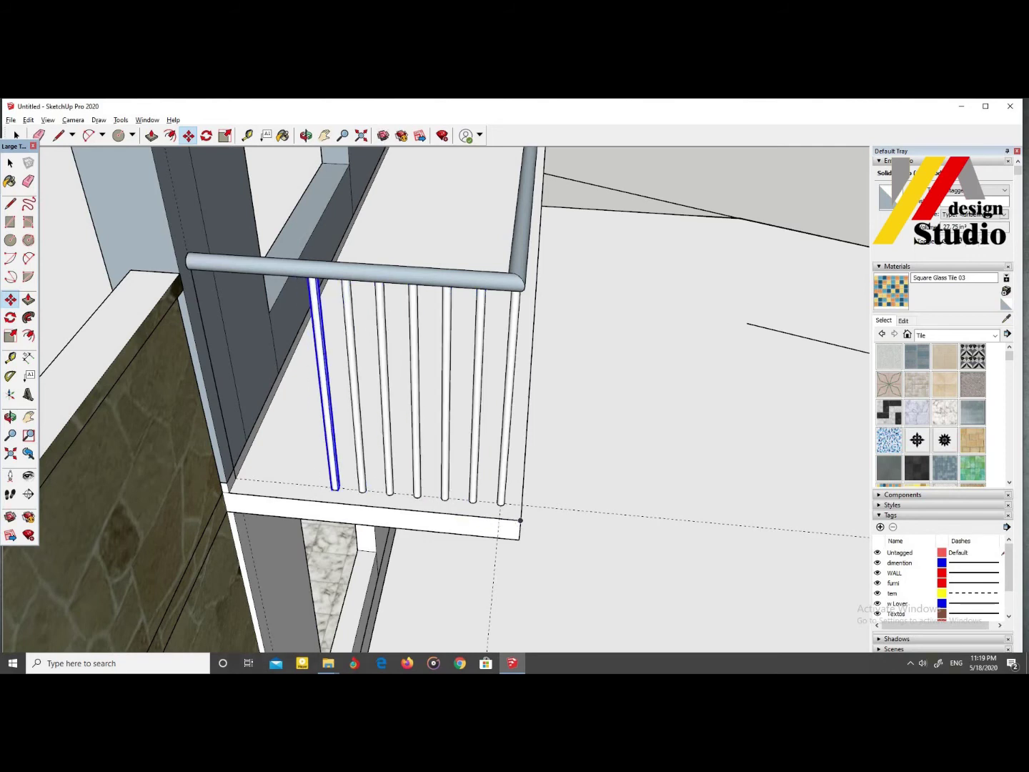
{"action": "left_click", "coordinate": [520, 520], "text": "ctrl"}
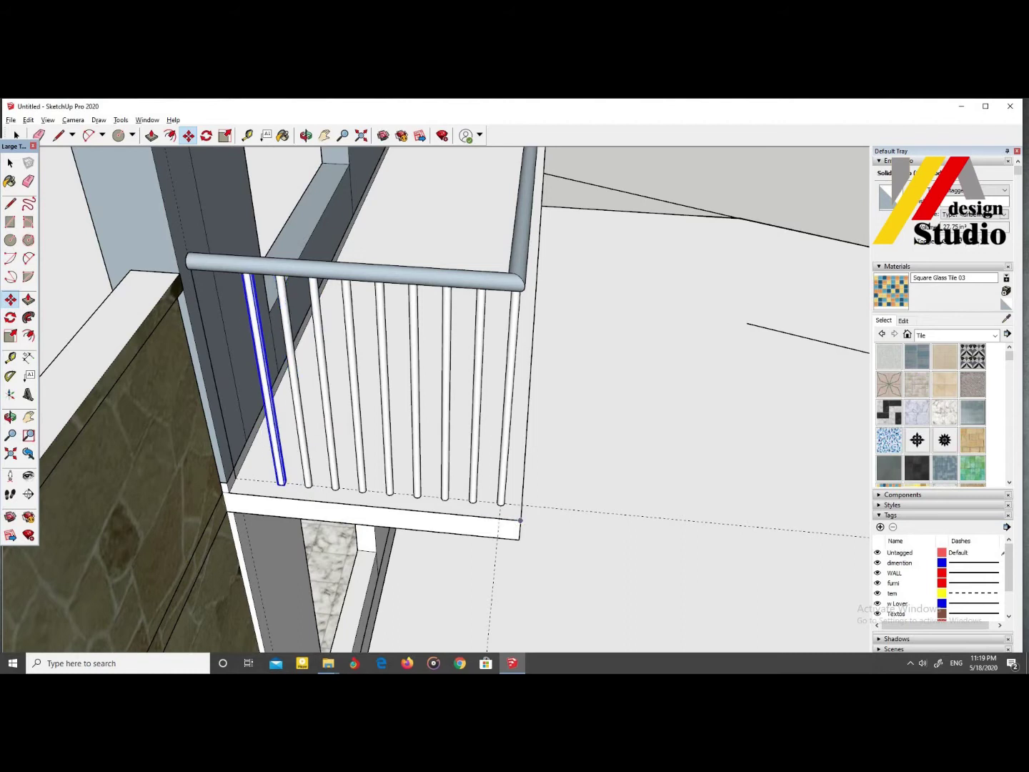
{"action": "middle_click_drag", "start_coordinate": [494, 523], "coordinate": [367, 528]}
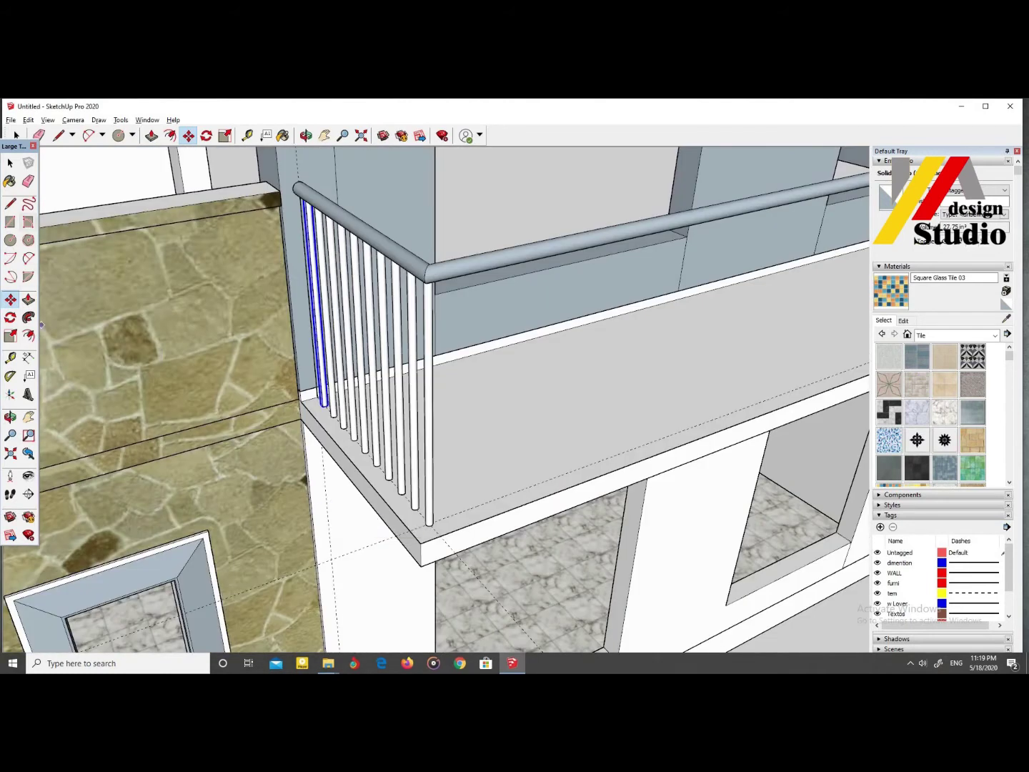
{"action": "key", "text": "space"}
Step: Select all ten balusters at the railing corner
{"action": "middle_click_drag", "start_coordinate": [92, 186], "coordinate": [215, 214]}
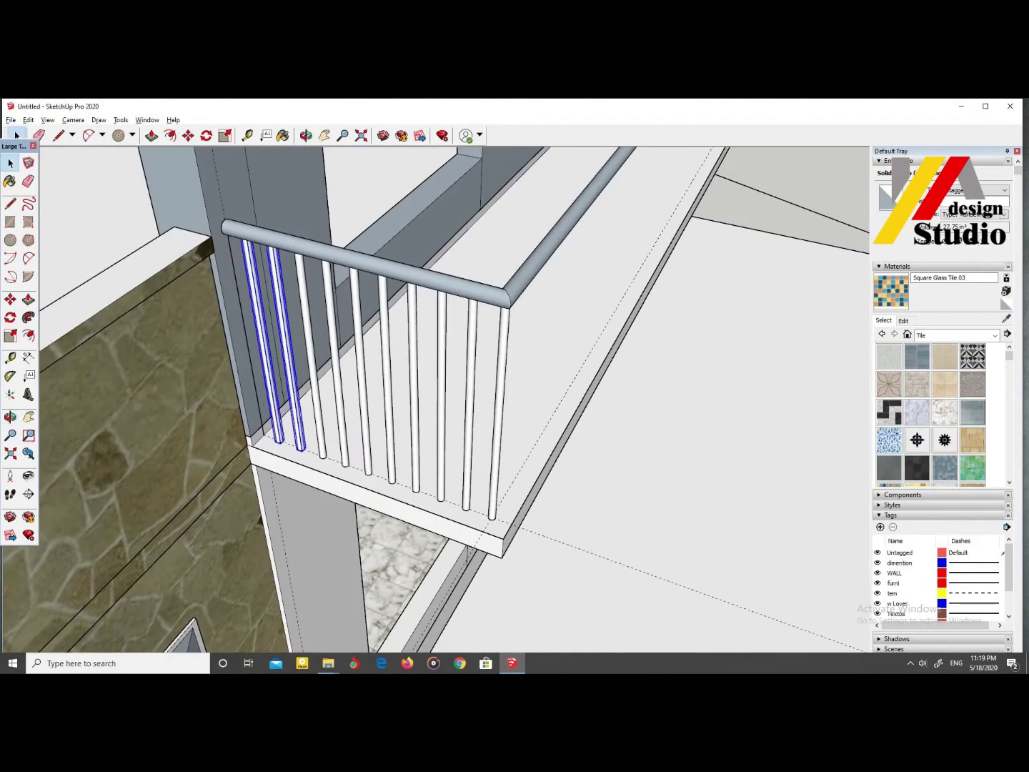
{"action": "left_click", "coordinate": [318, 357], "text": "ctrl"}
{"action": "left_click", "coordinate": [340, 364], "text": "ctrl"}
{"action": "left_click", "coordinate": [361, 372], "text": "ctrl"}
{"action": "left_click", "coordinate": [440, 393], "text": "ctrl"}
{"action": "left_click", "coordinate": [471, 404], "text": "ctrl"}
{"action": "left_click", "coordinate": [498, 411], "text": "ctrl"}
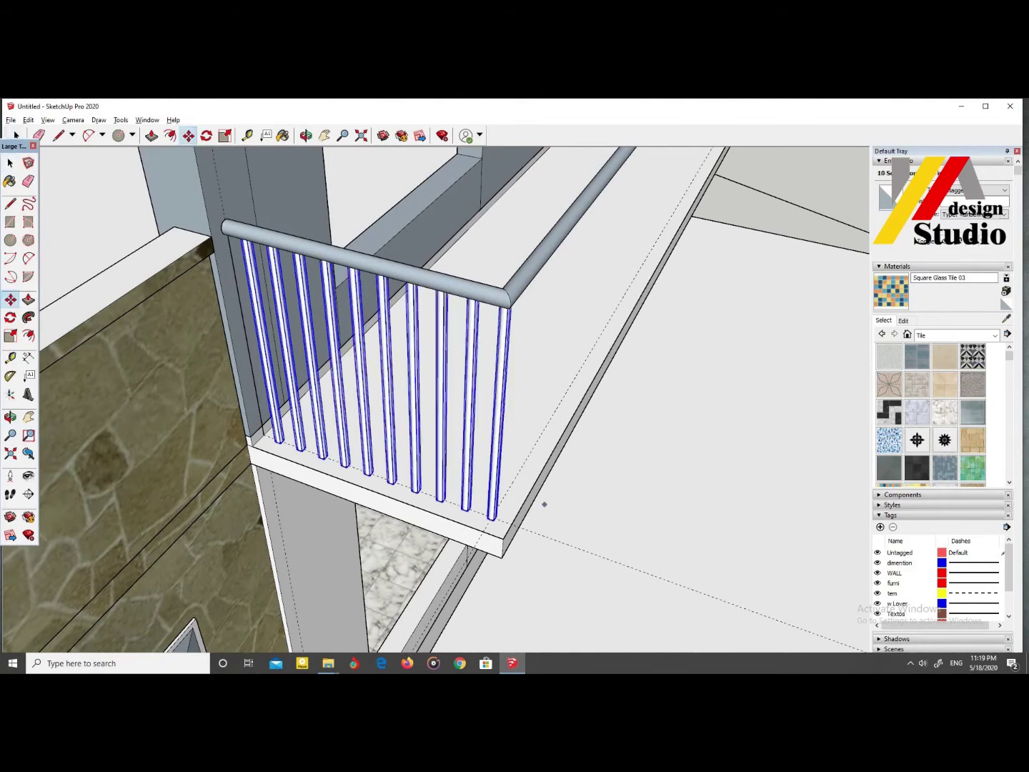
Step: Copy a baluster further along the front balcony rail
{"action": "scroll", "coordinate": [543, 504], "scroll_direction": "down", "scroll_amount": 5}
{"action": "scroll", "coordinate": [557, 385], "scroll_direction": "up", "scroll_amount": 3}
{"action": "scroll", "coordinate": [557, 385], "scroll_direction": "up", "scroll_amount": 3}
{"action": "scroll", "coordinate": [564, 382], "scroll_direction": "up", "scroll_amount": 3}
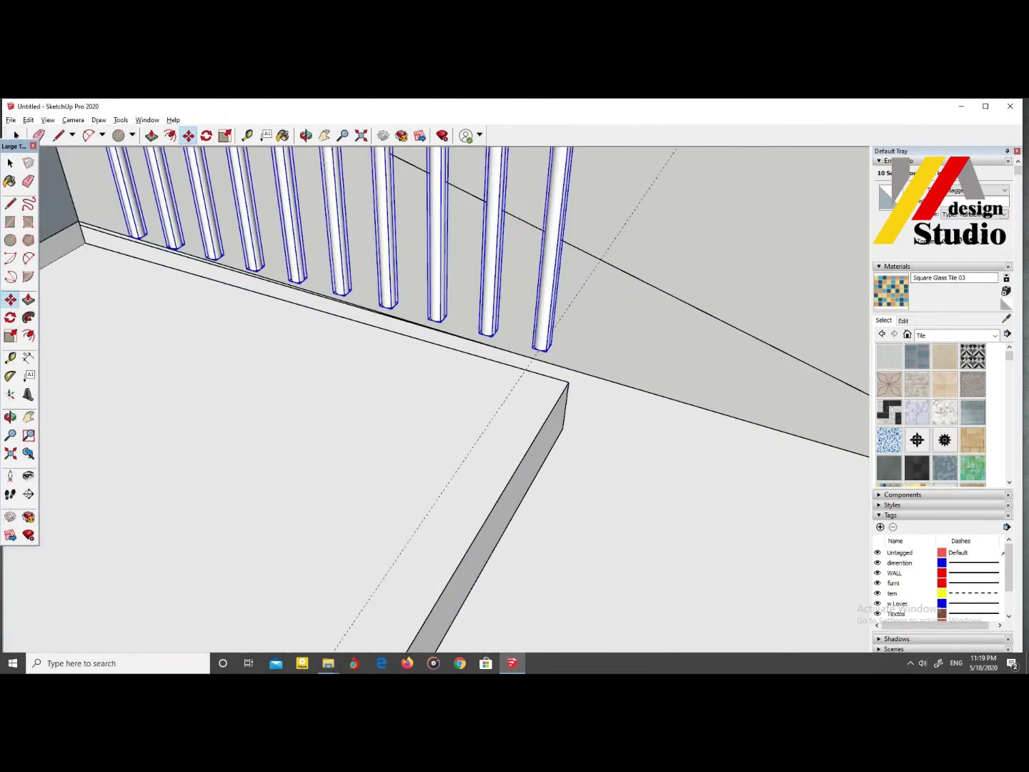
{"action": "scroll", "coordinate": [572, 400], "scroll_direction": "down", "scroll_amount": 5}
{"action": "mouse_move", "coordinate": [571, 400]}
{"action": "middle_mouse_down"}
{"action": "mouse_move", "coordinate": [108, 384]}
{"action": "mouse_move", "coordinate": [118, 344]}
{"action": "middle_mouse_up"}
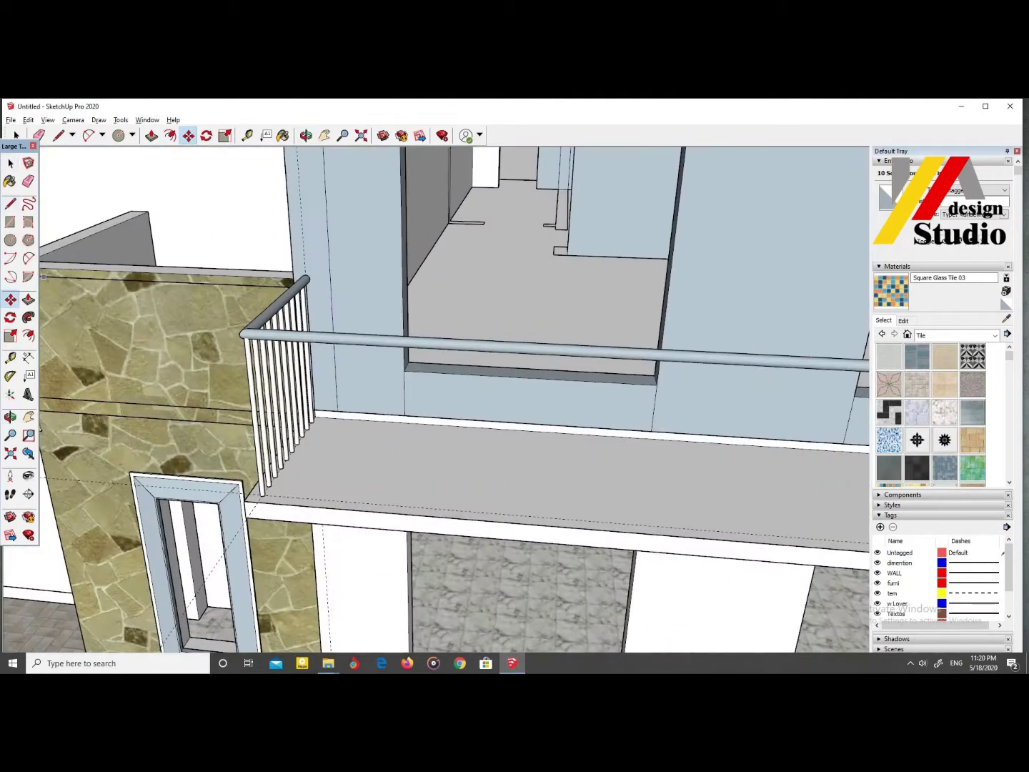
{"action": "key", "text": "space"}
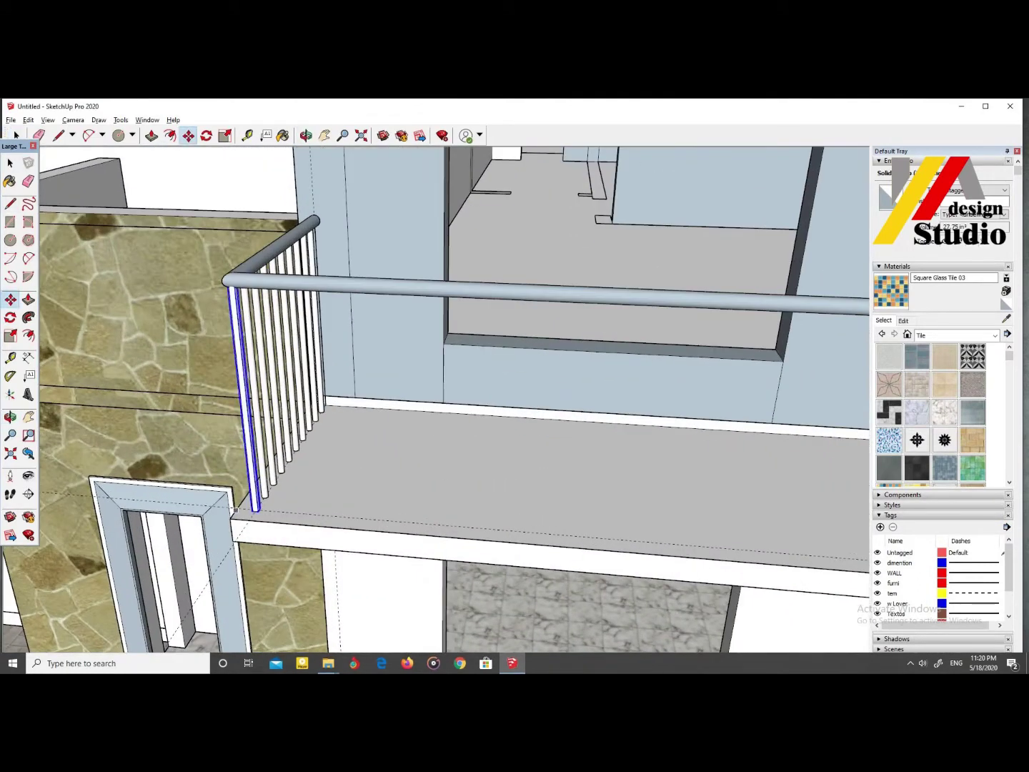
{"action": "left_click_drag", "start_coordinate": [255, 510], "coordinate": [283, 511]}
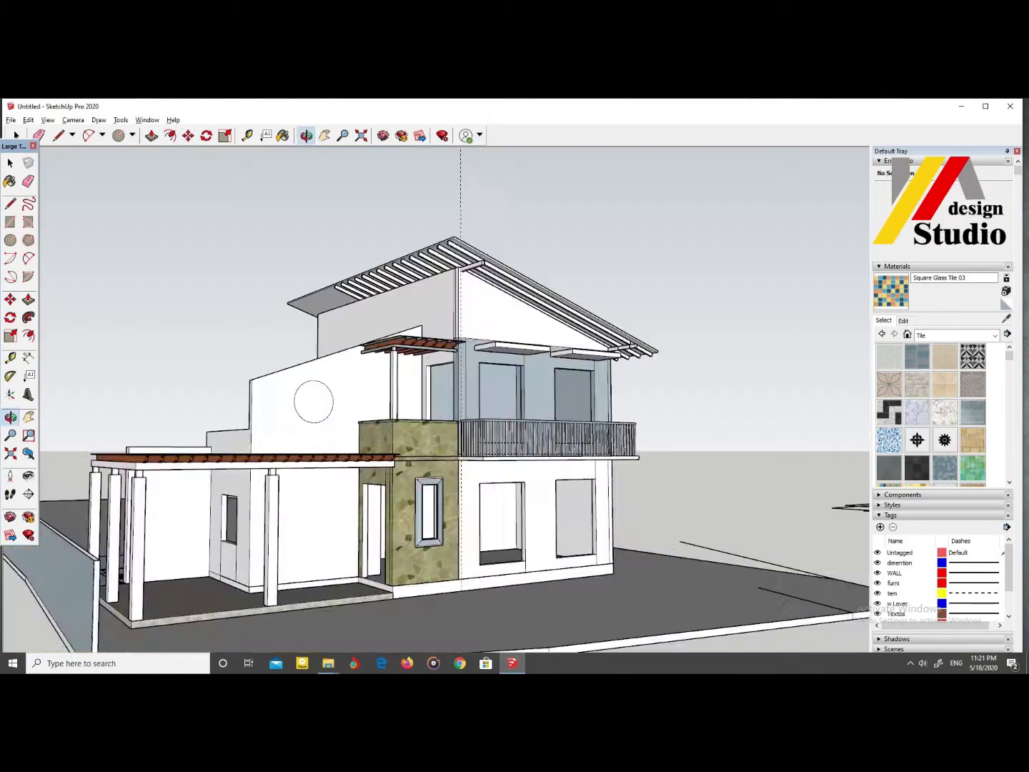
{"action": "scroll", "coordinate": [428, 401], "scroll_direction": "down", "scroll_amount": 10}
{"action": "middle_click_drag", "start_coordinate": [429, 400], "coordinate": [428, 472]}
Step: Draw a small square at the lawn wall corner and push it up into a short post
{"action": "scroll", "coordinate": [579, 500], "scroll_direction": "up", "scroll_amount": 4}
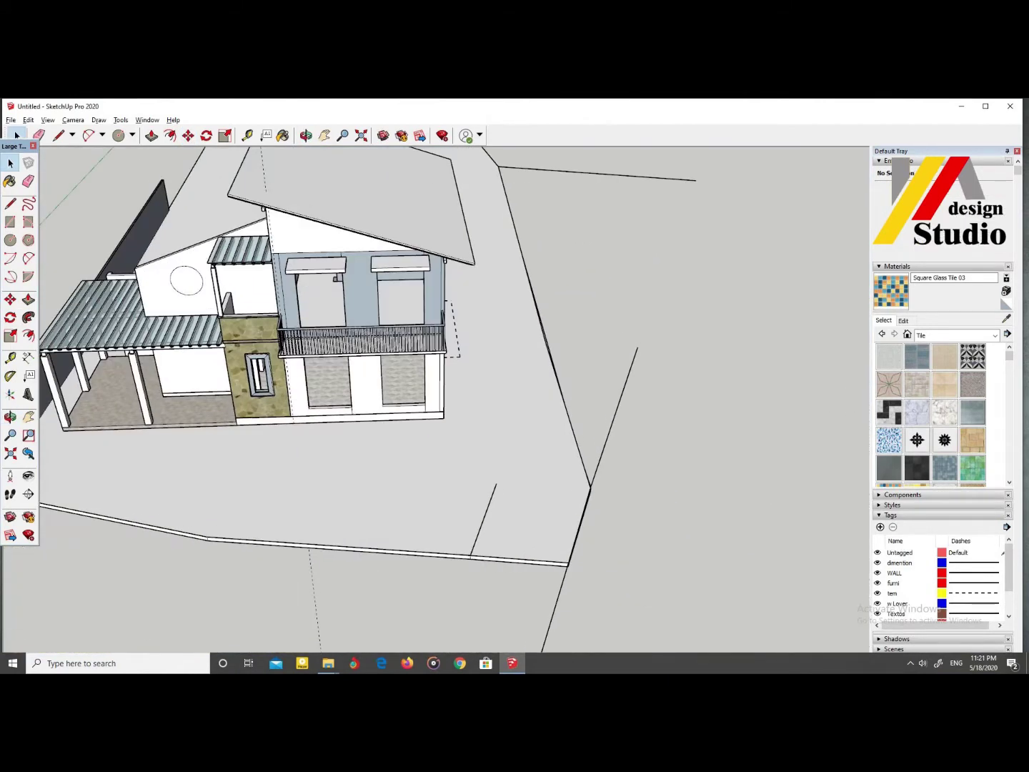
{"action": "scroll", "coordinate": [579, 500], "scroll_direction": "up", "scroll_amount": 5}
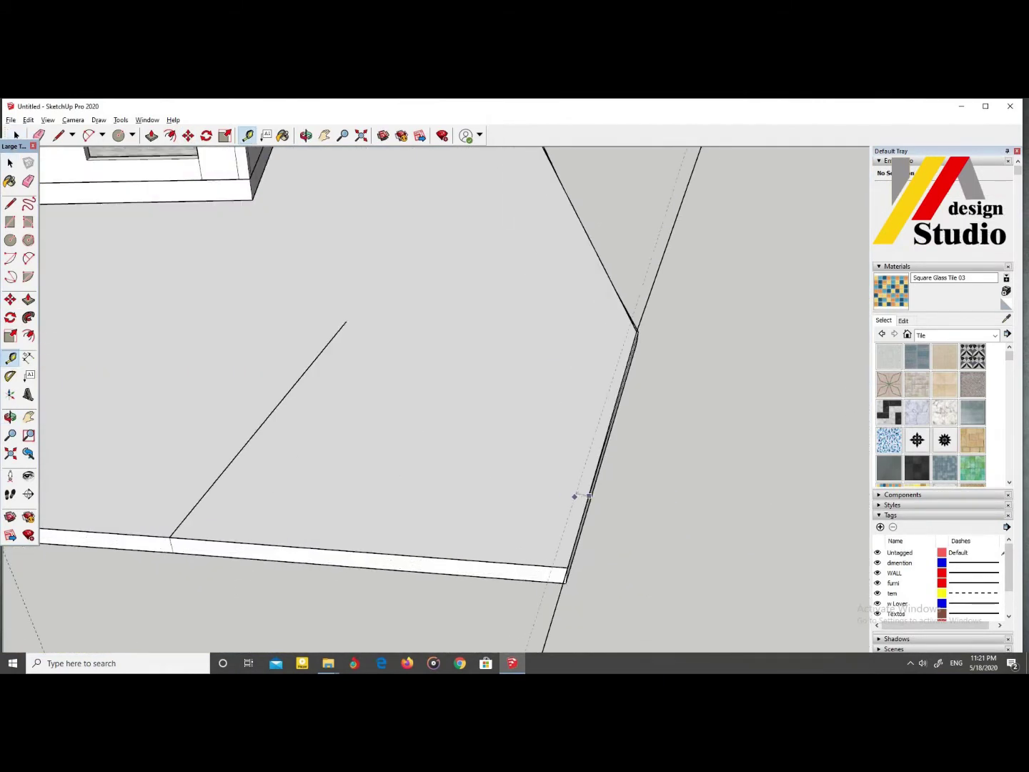
{"action": "scroll", "coordinate": [564, 496], "scroll_direction": "up", "scroll_amount": 3}
{"action": "key", "text": "r"}
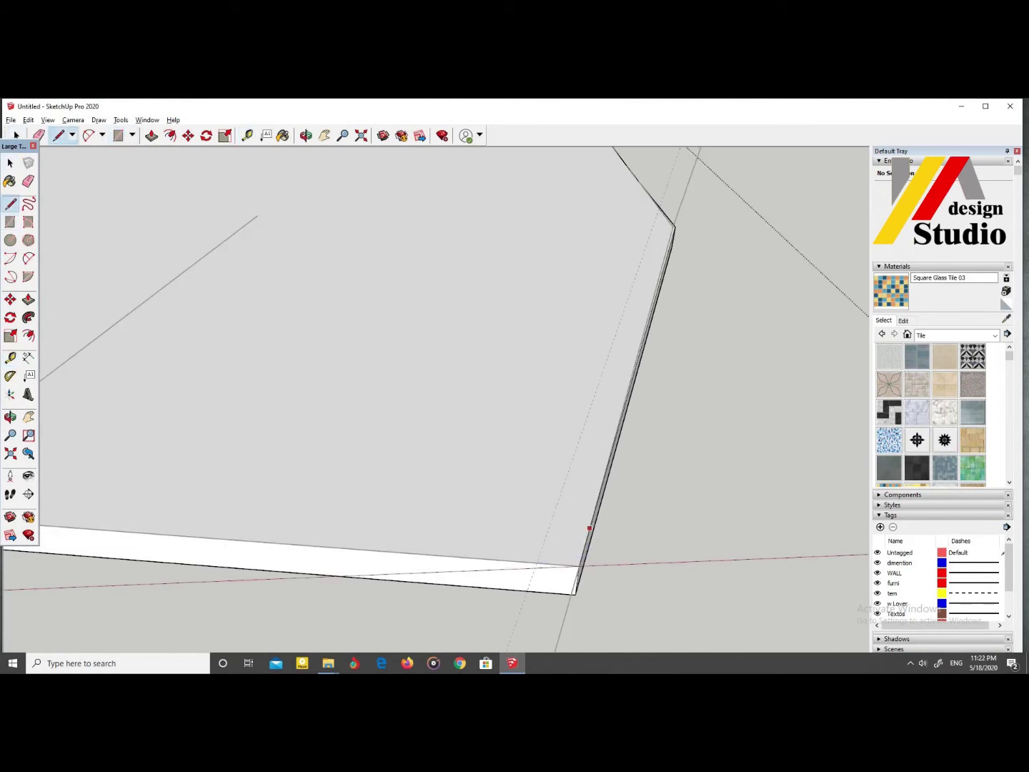
{"action": "scroll", "coordinate": [590, 528], "scroll_direction": "up", "scroll_amount": 1}
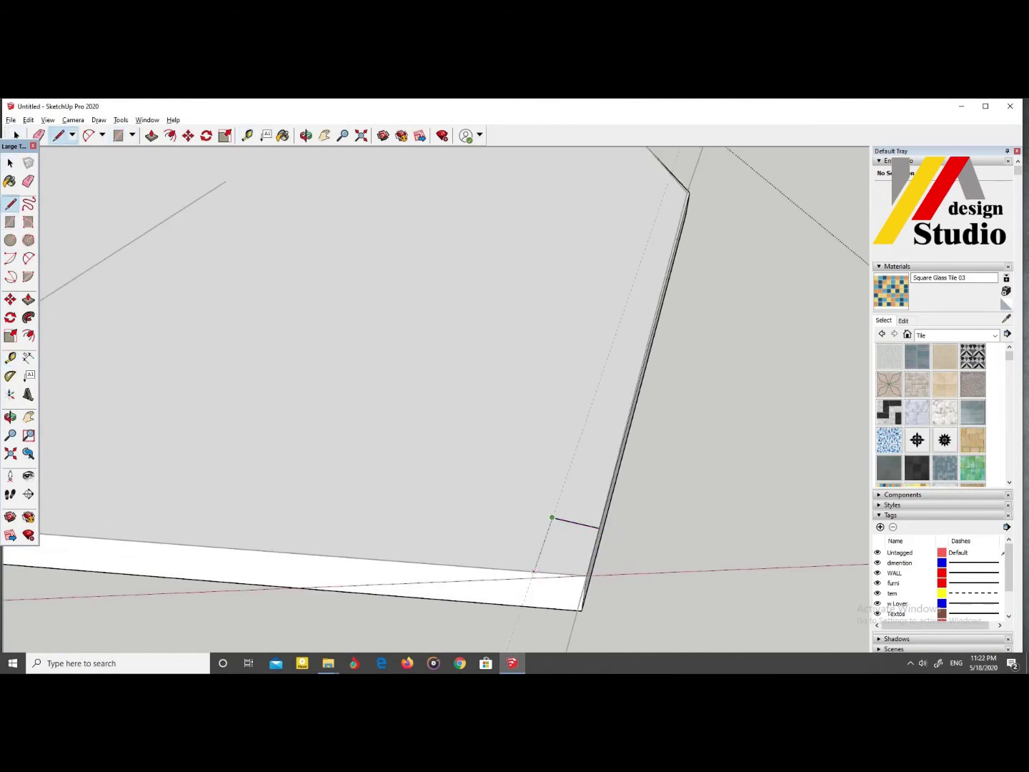
{"action": "left_click", "coordinate": [557, 507]}
{"action": "key", "text": "p"}
{"action": "left_click", "coordinate": [572, 536]}
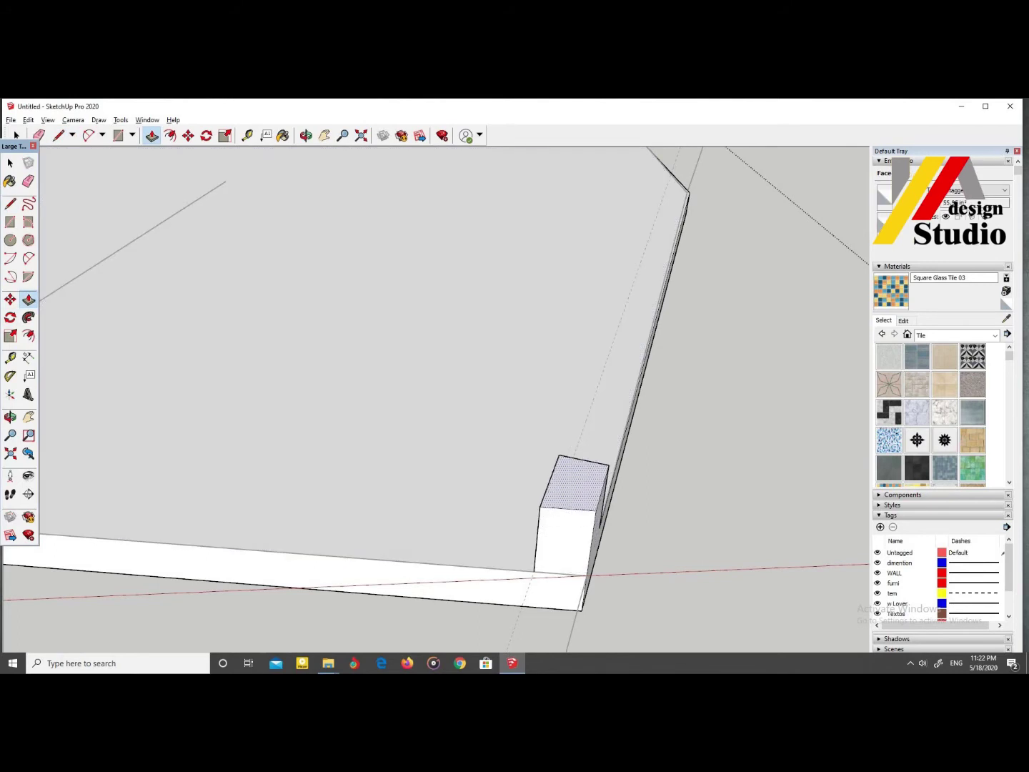
Step: Orbit out to view the house and the top of the building
{"action": "scroll", "coordinate": [579, 527], "scroll_direction": "down", "scroll_amount": 5}
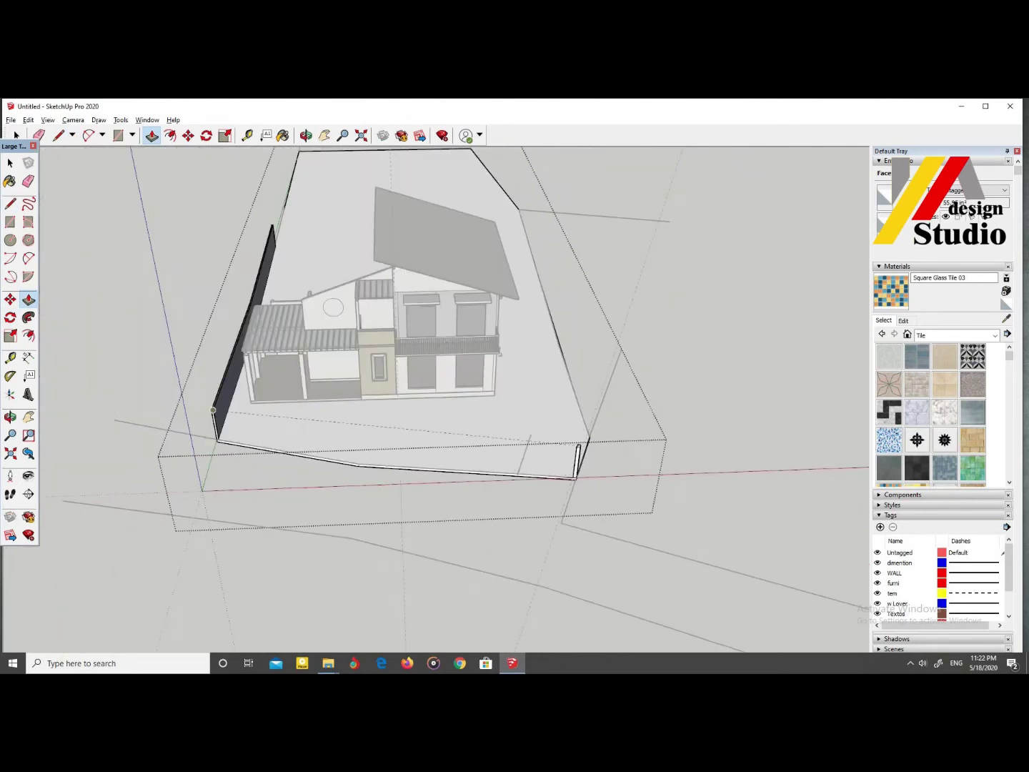
{"action": "scroll", "coordinate": [275, 477], "scroll_direction": "up", "scroll_amount": 6}
{"action": "key", "text": "space"}
{"action": "mouse_move", "coordinate": [274, 477]}
{"action": "middle_mouse_down"}
{"action": "mouse_move", "coordinate": [318, 493]}
{"action": "mouse_move", "coordinate": [428, 428]}
{"action": "middle_mouse_up"}
{"action": "scroll", "coordinate": [319, 493], "scroll_direction": "down", "scroll_amount": 6}
{"action": "scroll", "coordinate": [428, 428], "scroll_direction": "up", "scroll_amount": 3}
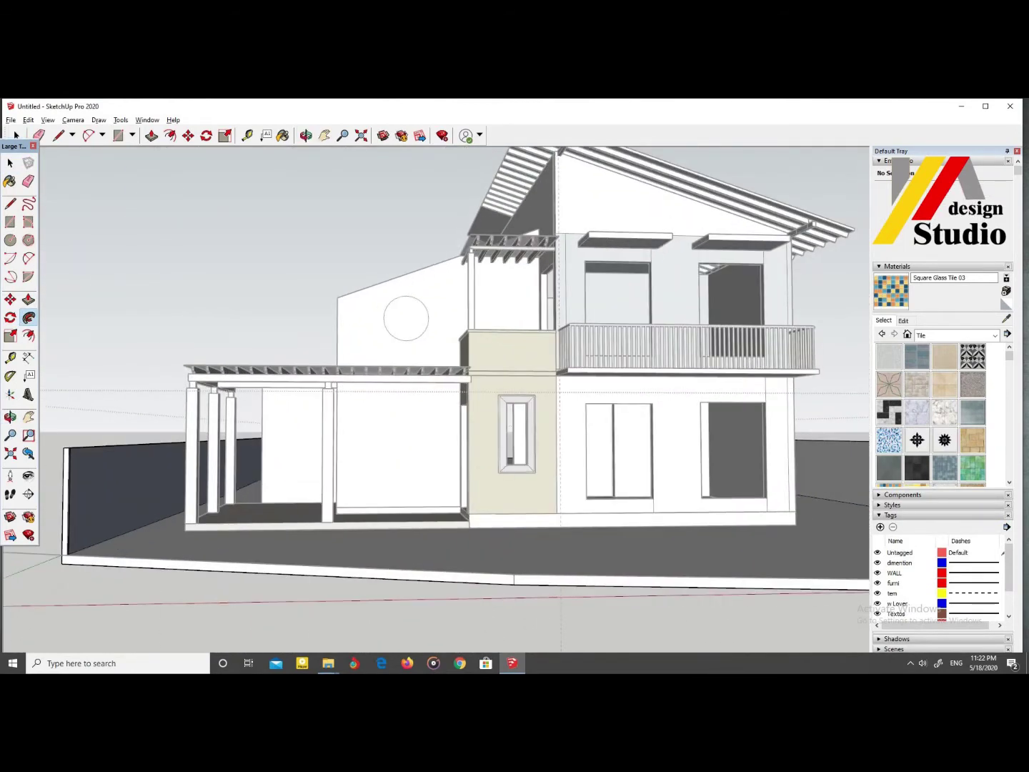
{"action": "scroll", "coordinate": [428, 392], "scroll_direction": "down", "scroll_amount": 3}
Step: Select the roof rafters and make them into a group
{"action": "mouse_move", "coordinate": [428, 393]}
{"action": "middle_mouse_down"}
{"action": "mouse_move", "coordinate": [429, 357]}
{"action": "mouse_move", "coordinate": [443, 372]}
{"action": "mouse_move", "coordinate": [443, 351]}
{"action": "mouse_move", "coordinate": [400, 400]}
{"action": "middle_mouse_up"}
{"action": "scroll", "coordinate": [428, 358], "scroll_direction": "down", "scroll_amount": 2}
{"action": "scroll", "coordinate": [442, 400], "scroll_direction": "up", "scroll_amount": 5}
{"action": "scroll", "coordinate": [443, 401], "scroll_direction": "up", "scroll_amount": 3}
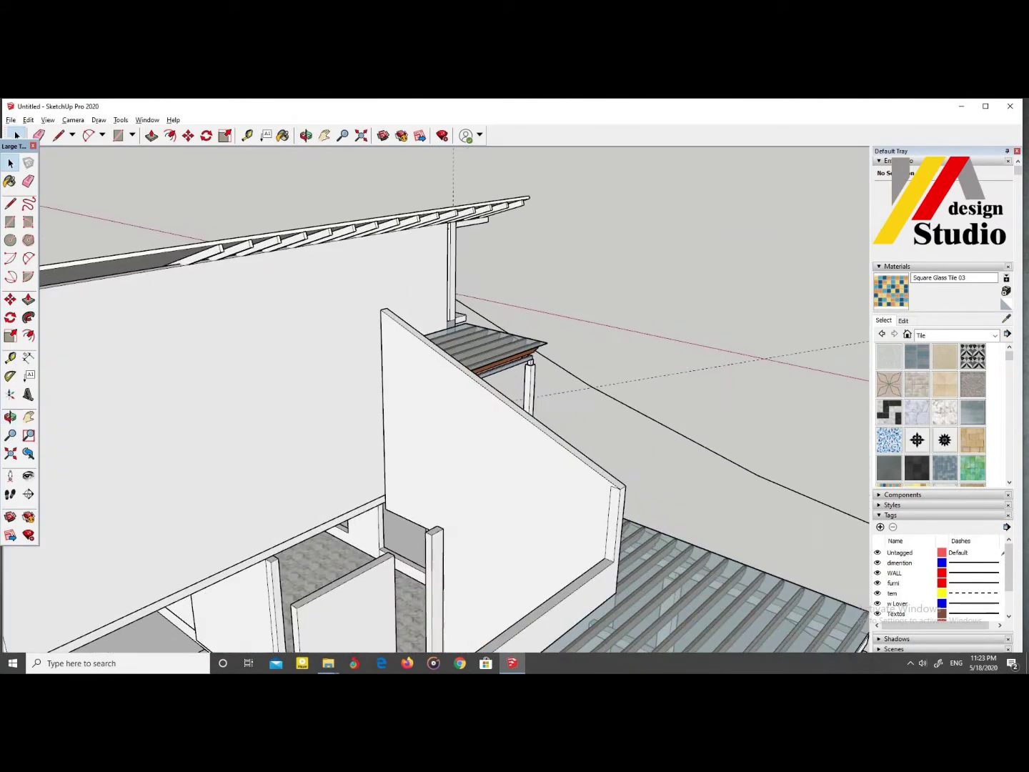
{"action": "left_click_drag", "start_coordinate": [179, 272], "coordinate": [332, 235]}
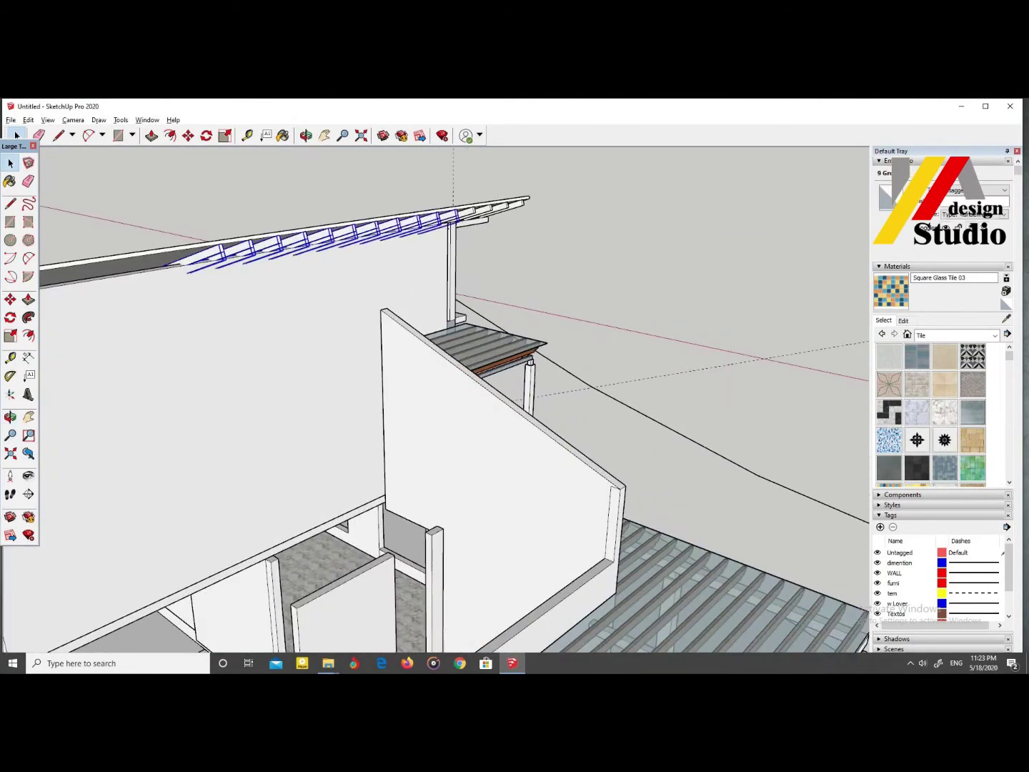
{"action": "right_click", "coordinate": [503, 205]}
{"action": "left_click", "coordinate": [532, 312]}
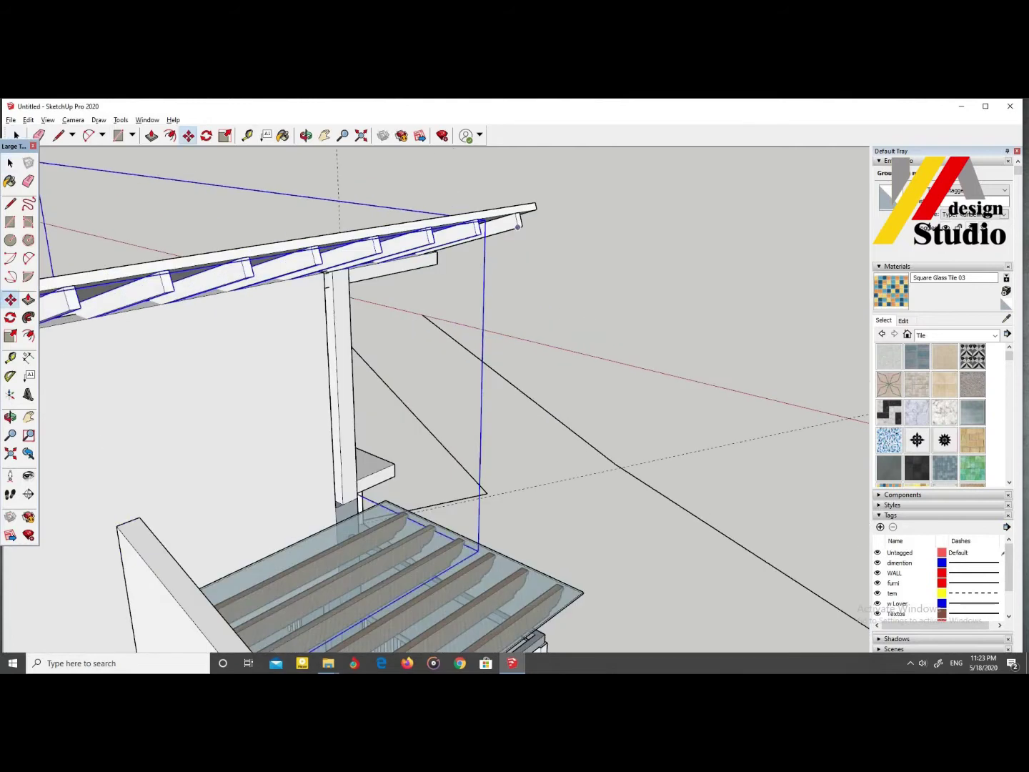
Step: Remove the stray rafters sticking out at the roof's left end
{"action": "scroll", "coordinate": [518, 228], "scroll_direction": "down", "scroll_amount": 3}
{"action": "scroll", "coordinate": [286, 279], "scroll_direction": "down", "scroll_amount": 4}
{"action": "middle_click_drag", "start_coordinate": [286, 279], "coordinate": [269, 277]}
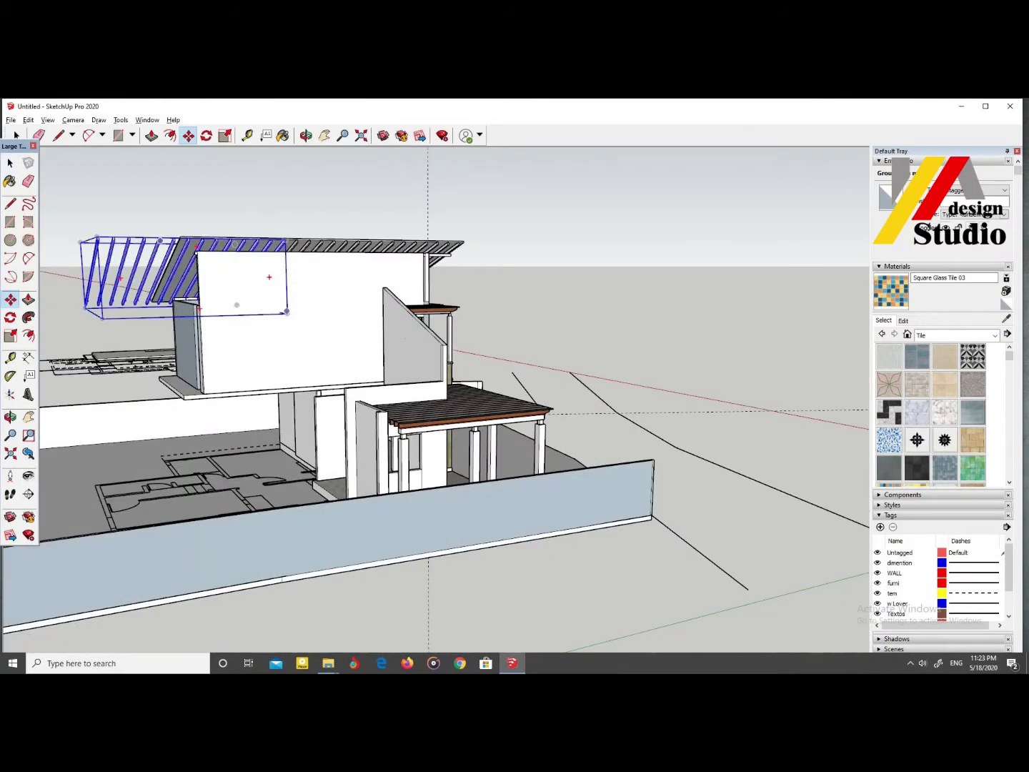
{"action": "left_click", "coordinate": [17, 135]}
{"action": "key", "text": "ctrl+z"}
{"action": "key", "text": "ctrl+z"}
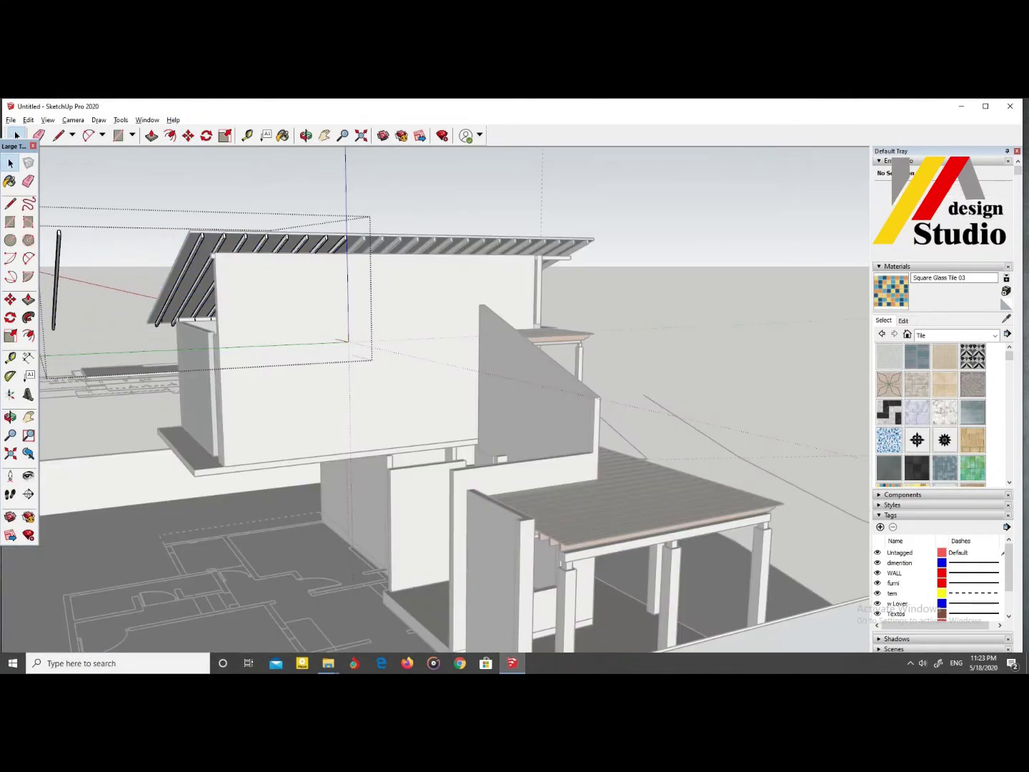
{"action": "scroll", "coordinate": [436, 401], "scroll_direction": "down", "scroll_amount": 3}
{"action": "mouse_move", "coordinate": [435, 400]}
{"action": "middle_mouse_down"}
{"action": "mouse_move", "coordinate": [379, 400]}
{"action": "mouse_move", "coordinate": [500, 400]}
{"action": "middle_mouse_up"}
{"action": "scroll", "coordinate": [400, 400], "scroll_direction": "up", "scroll_amount": 2}
{"action": "scroll", "coordinate": [436, 400], "scroll_direction": "up", "scroll_amount": 2}
{"action": "scroll", "coordinate": [436, 401], "scroll_direction": "down", "scroll_amount": 3}
{"action": "scroll", "coordinate": [436, 401], "scroll_direction": "up", "scroll_amount": 1}
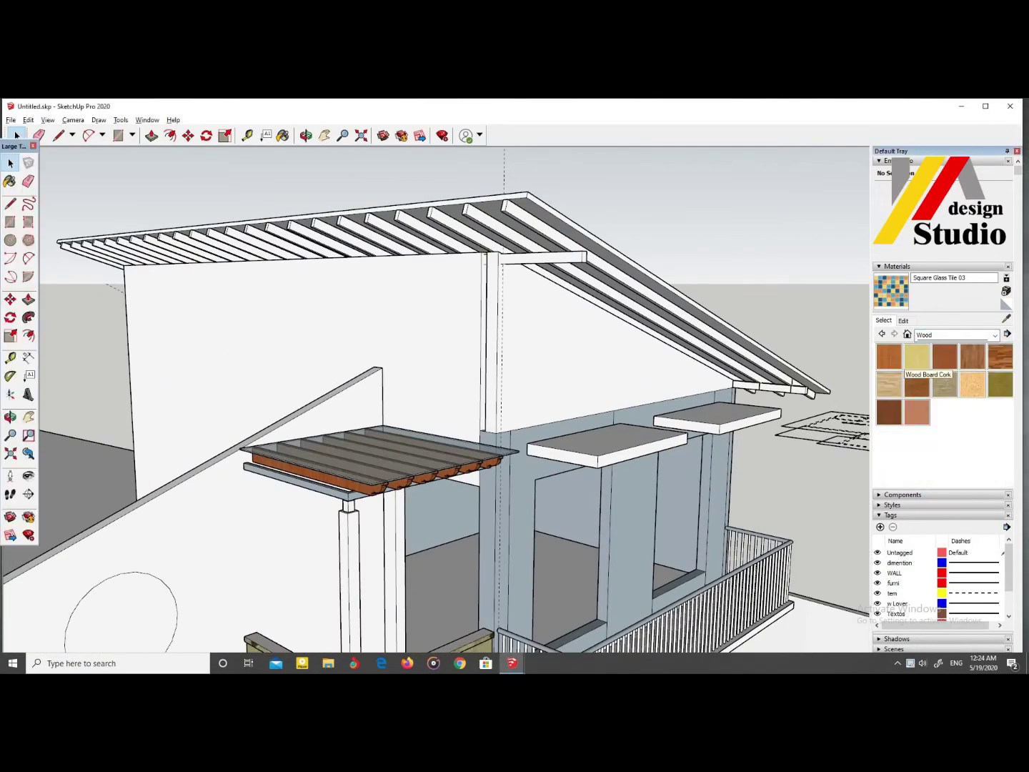
Step: Paint the roof rafters and beam Wood Bamboo, then pick Roofing Shingles Asphalt
{"action": "left_click", "coordinate": [889, 355]}
{"action": "left_click", "coordinate": [643, 300]}
{"action": "left_click", "coordinate": [286, 235]}
{"action": "left_click", "coordinate": [544, 257]}
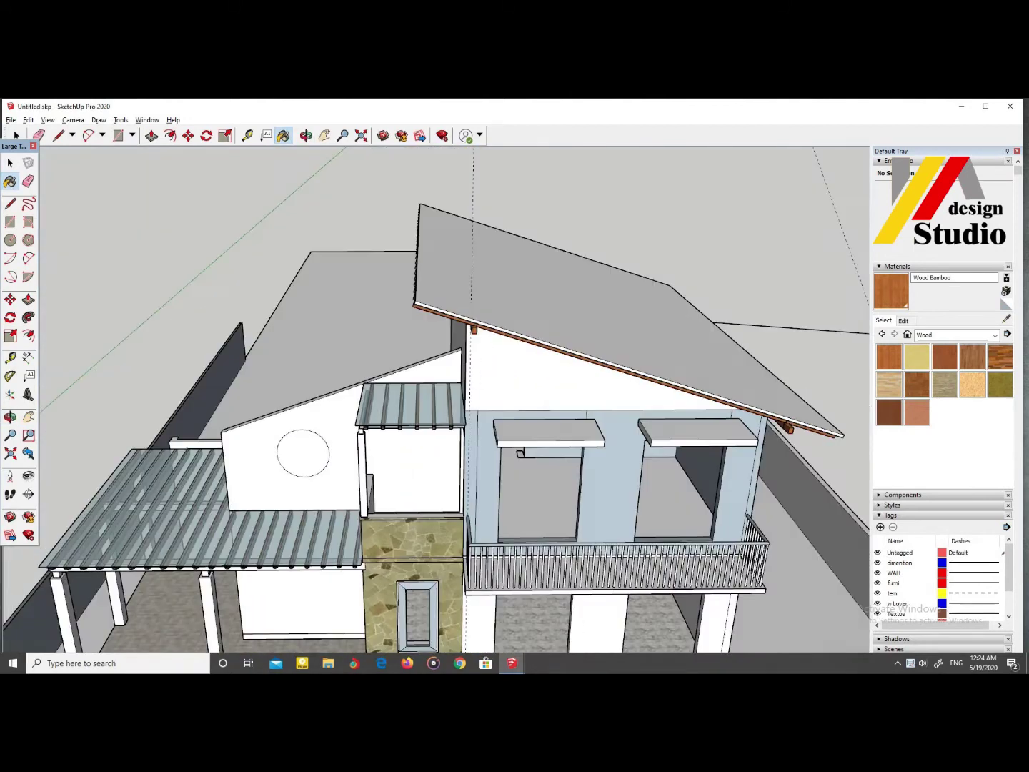
{"action": "left_click", "coordinate": [955, 334]}
{"action": "left_click", "coordinate": [929, 411]}
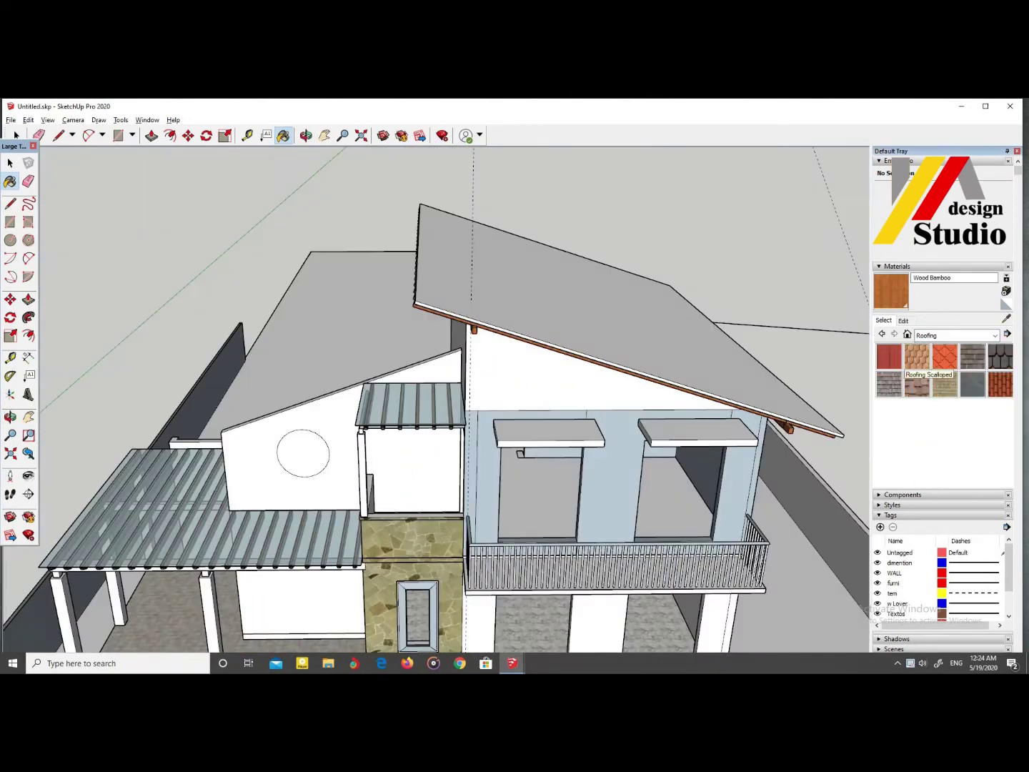
{"action": "left_click", "coordinate": [972, 355]}
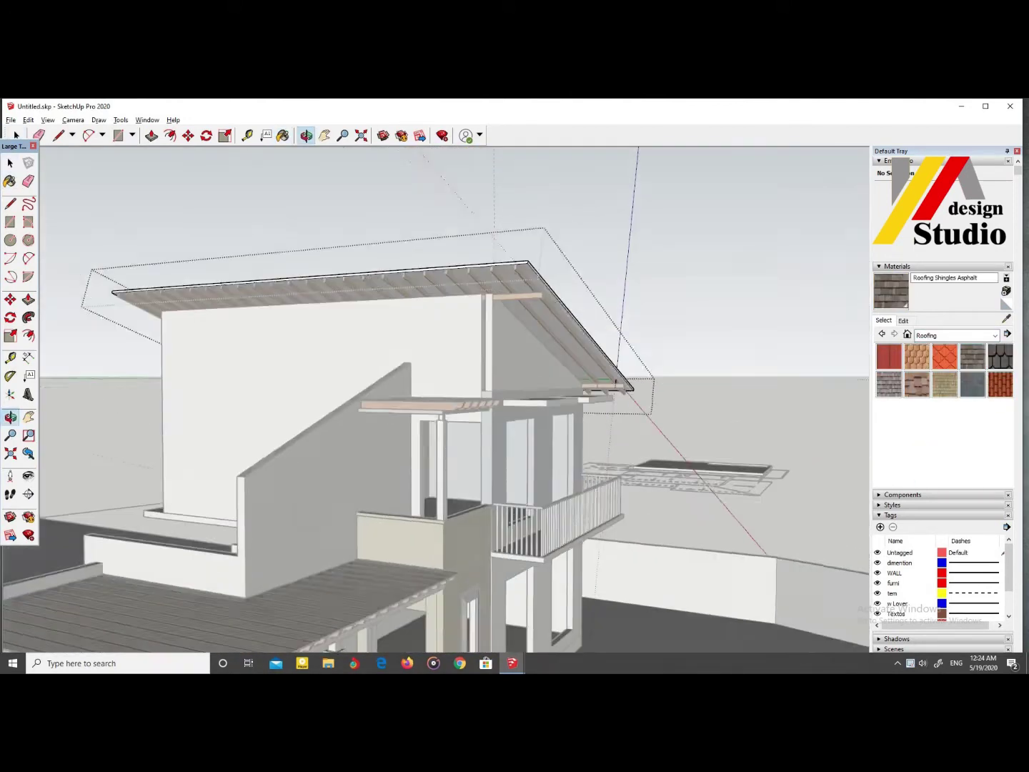
Step: Switch to the Vase_03.skp model window and back to the house model
{"action": "left_click", "coordinate": [564, 615]}
{"action": "scroll", "coordinate": [500, 322], "scroll_direction": "up", "scroll_amount": 3}
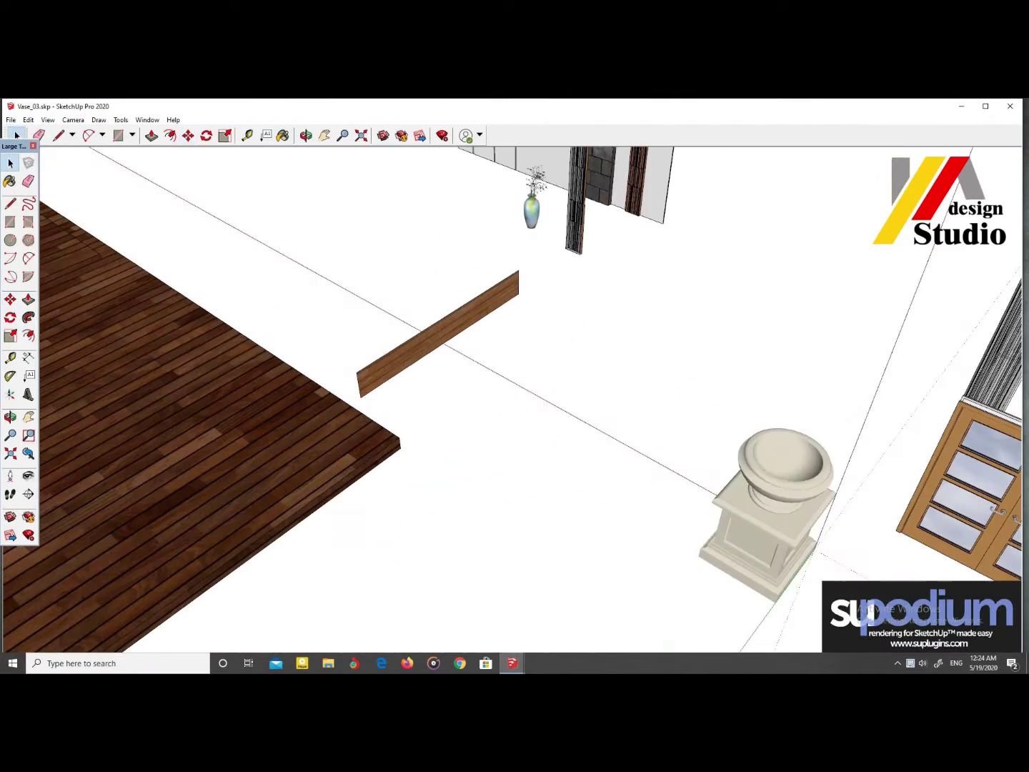
{"action": "scroll", "coordinate": [500, 321], "scroll_direction": "up", "scroll_amount": 3}
{"action": "scroll", "coordinate": [394, 357], "scroll_direction": "up", "scroll_amount": 1}
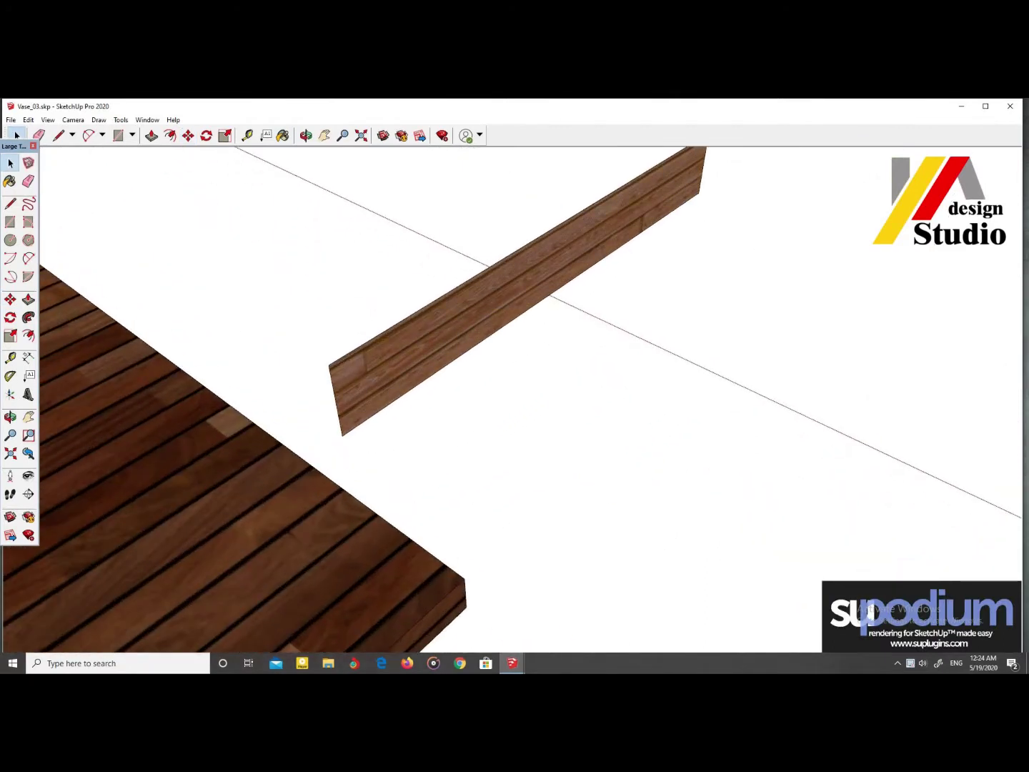
{"action": "left_click", "coordinate": [454, 615]}
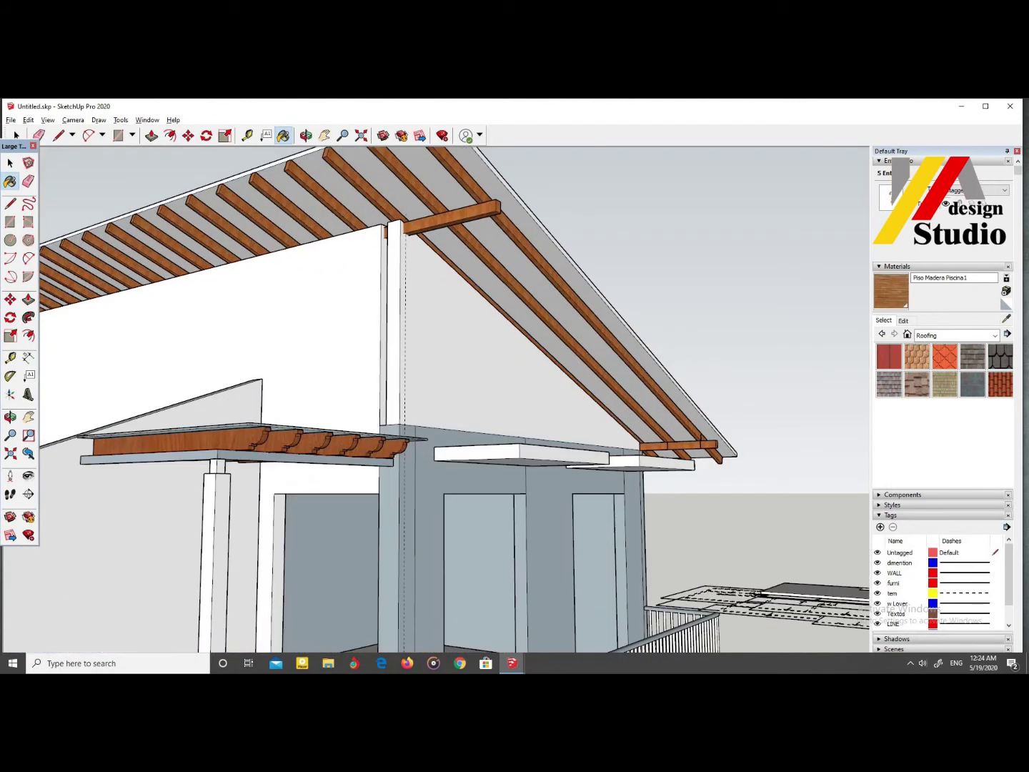
Step: Check the roof group's Piso Madera Piscina1 plank texture, then paste the copied vase
{"action": "double_click", "coordinate": [702, 438]}
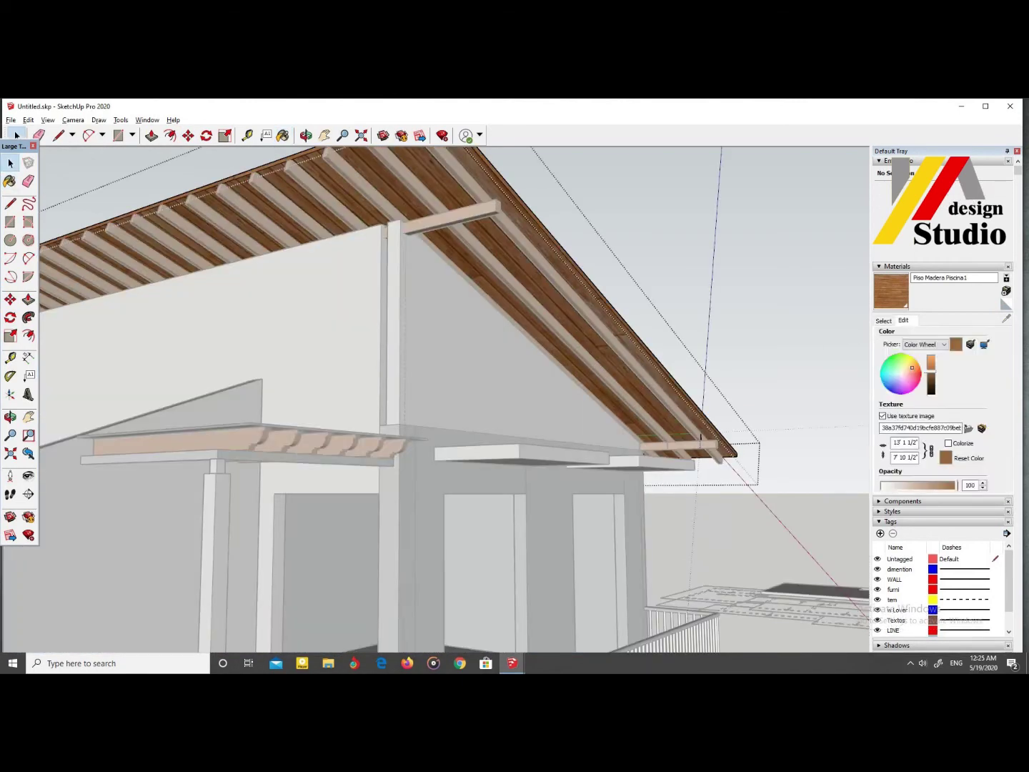
{"action": "left_click", "coordinate": [968, 428]}
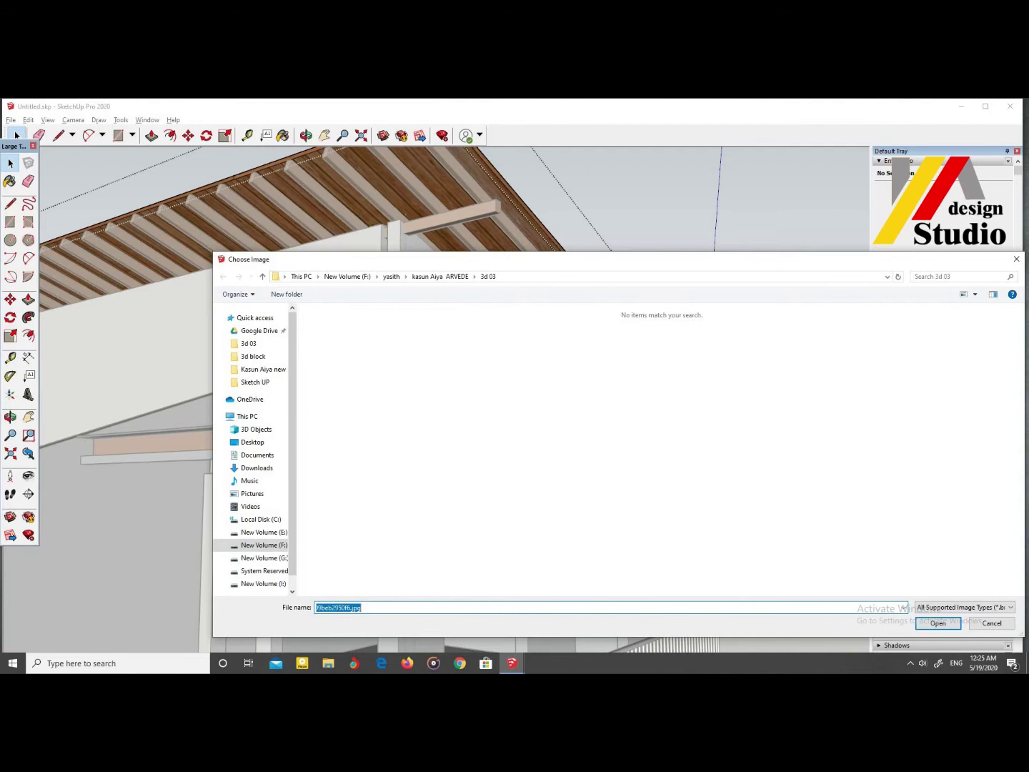
{"action": "left_click", "coordinate": [1016, 259]}
{"action": "middle_click_drag", "start_coordinate": [644, 357], "coordinate": [543, 386]}
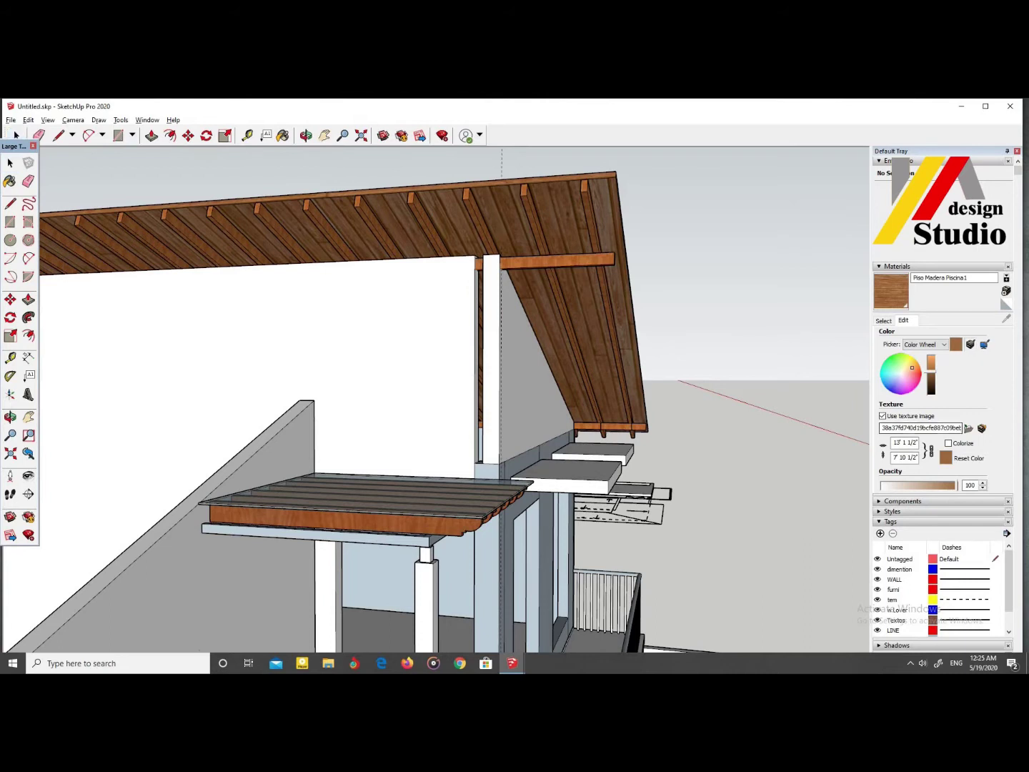
{"action": "left_click", "coordinate": [884, 319]}
{"action": "middle_click_drag", "start_coordinate": [500, 371], "coordinate": [327, 337]}
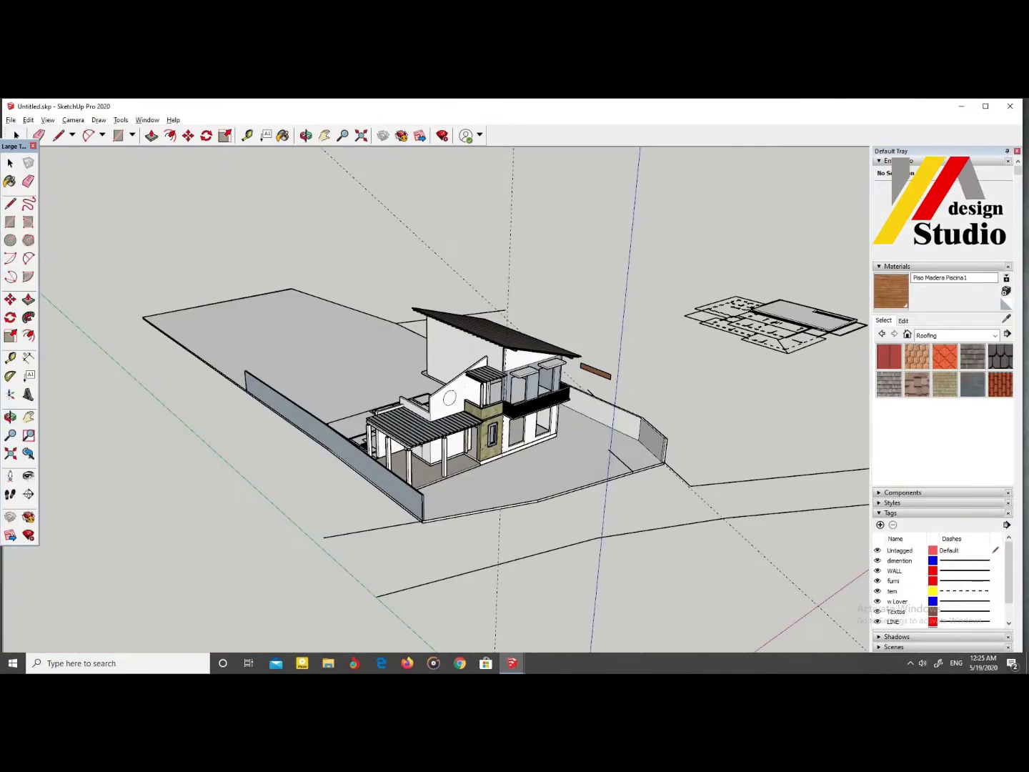
{"action": "key", "text": "ctrl+z"}
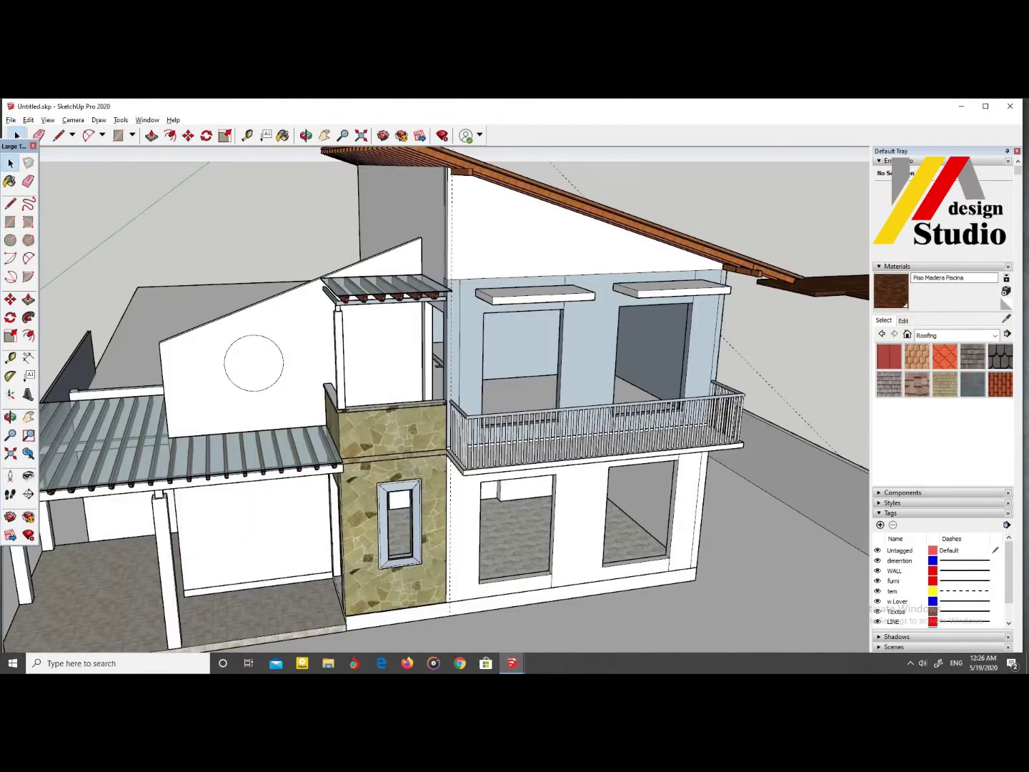
{"action": "key", "text": "ctrl+v"}
Step: Place the vase beside the stone column in the porch corner
{"action": "left_click", "coordinate": [308, 595]}
{"action": "scroll", "coordinate": [499, 538], "scroll_direction": "up", "scroll_amount": 3}
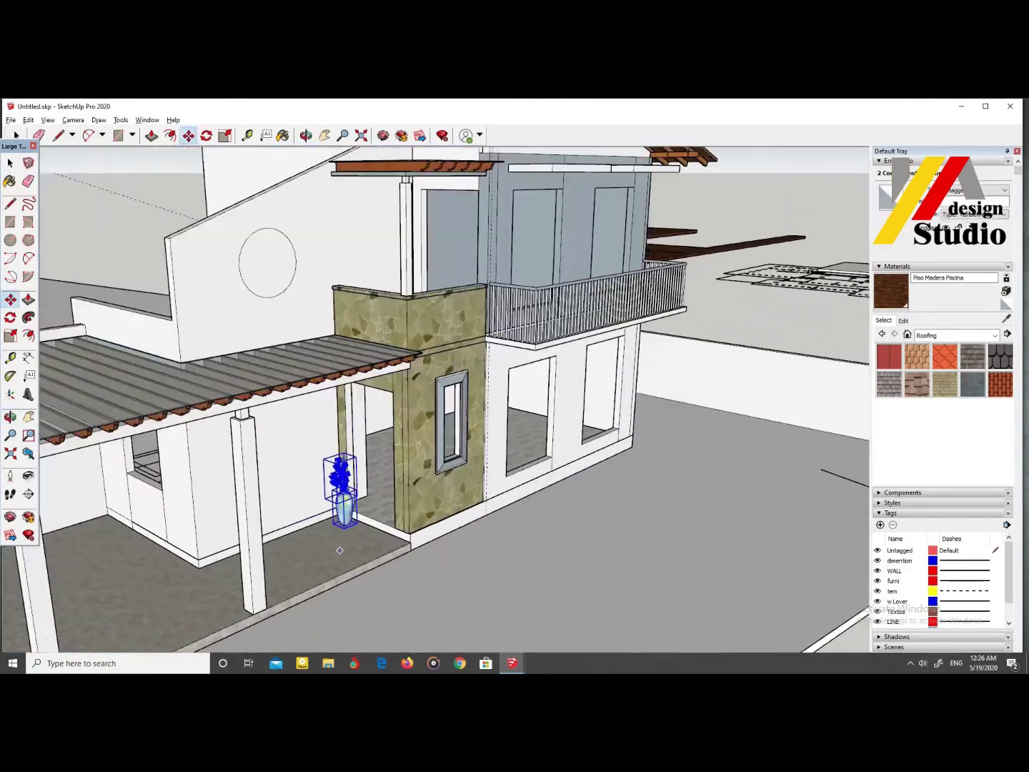
{"action": "scroll", "coordinate": [498, 539], "scroll_direction": "up", "scroll_amount": 5}
{"action": "scroll", "coordinate": [499, 538], "scroll_direction": "up", "scroll_amount": 5}
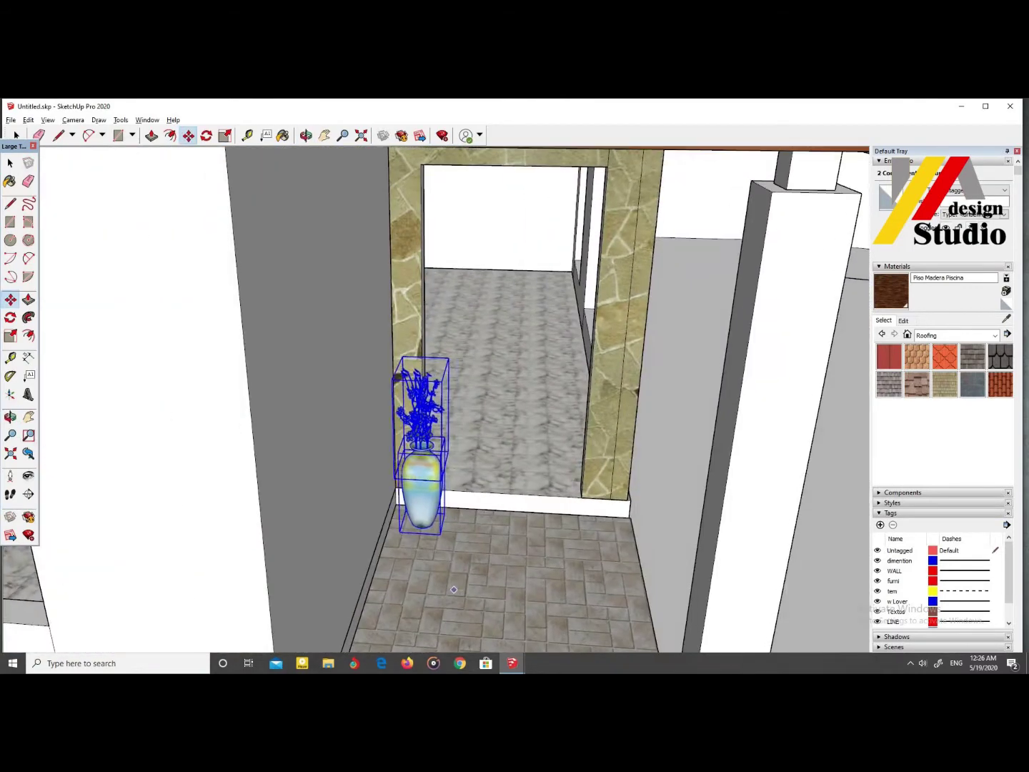
{"action": "scroll", "coordinate": [543, 464], "scroll_direction": "up", "scroll_amount": 2}
{"action": "scroll", "coordinate": [436, 400], "scroll_direction": "down", "scroll_amount": 10}
{"action": "mouse_move", "coordinate": [435, 401]}
{"action": "middle_mouse_down"}
{"action": "mouse_move", "coordinate": [400, 428]}
{"action": "mouse_move", "coordinate": [429, 370]}
{"action": "middle_mouse_up"}
{"action": "key", "text": "space"}
Step: Offset the round gable opening's outline to form a concentric outer ring
{"action": "scroll", "coordinate": [435, 401], "scroll_direction": "up", "scroll_amount": 3}
{"action": "scroll", "coordinate": [365, 348], "scroll_direction": "up", "scroll_amount": 4}
{"action": "scroll", "coordinate": [364, 347], "scroll_direction": "up", "scroll_amount": 2}
{"action": "key", "text": "f"}
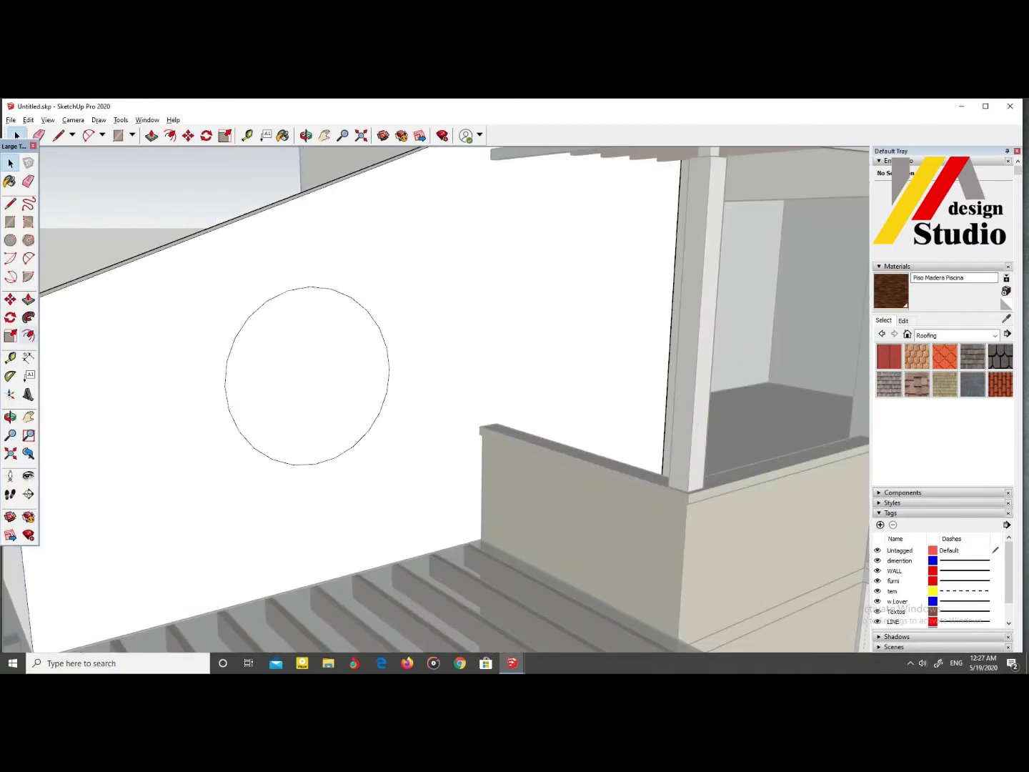
{"action": "left_click", "coordinate": [353, 300]}
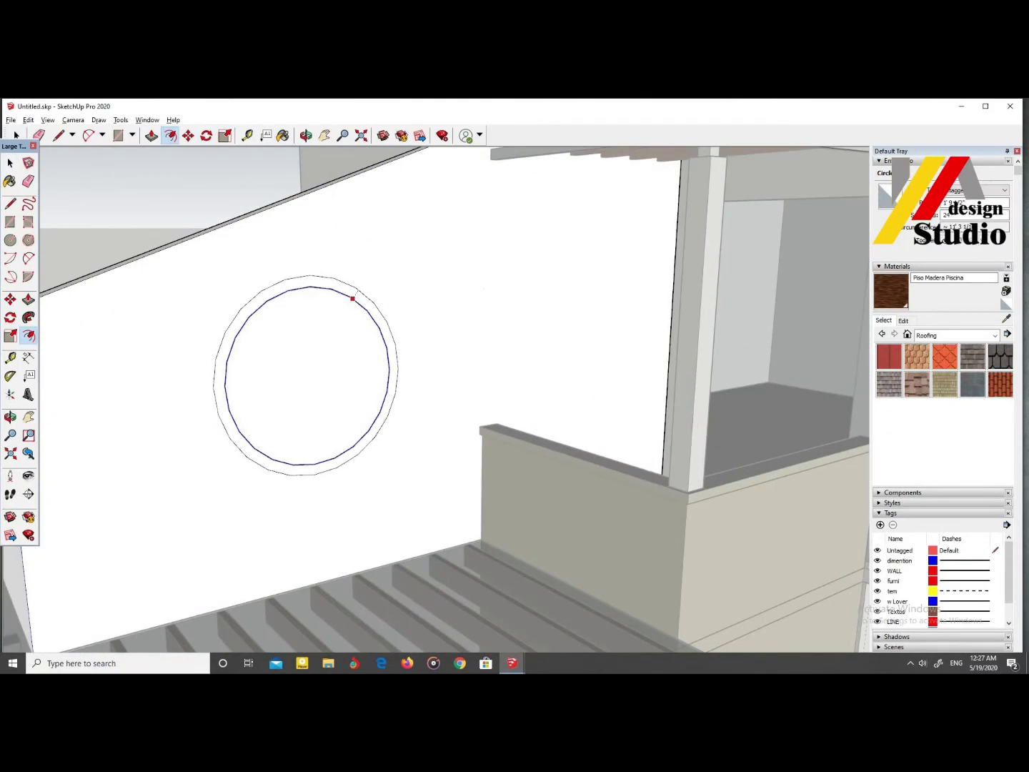
{"action": "left_click", "coordinate": [356, 290]}
{"action": "scroll", "coordinate": [179, 271], "scroll_direction": "down", "scroll_amount": 4}
{"action": "scroll", "coordinate": [235, 314], "scroll_direction": "up", "scroll_amount": 3}
{"action": "key", "text": "p"}
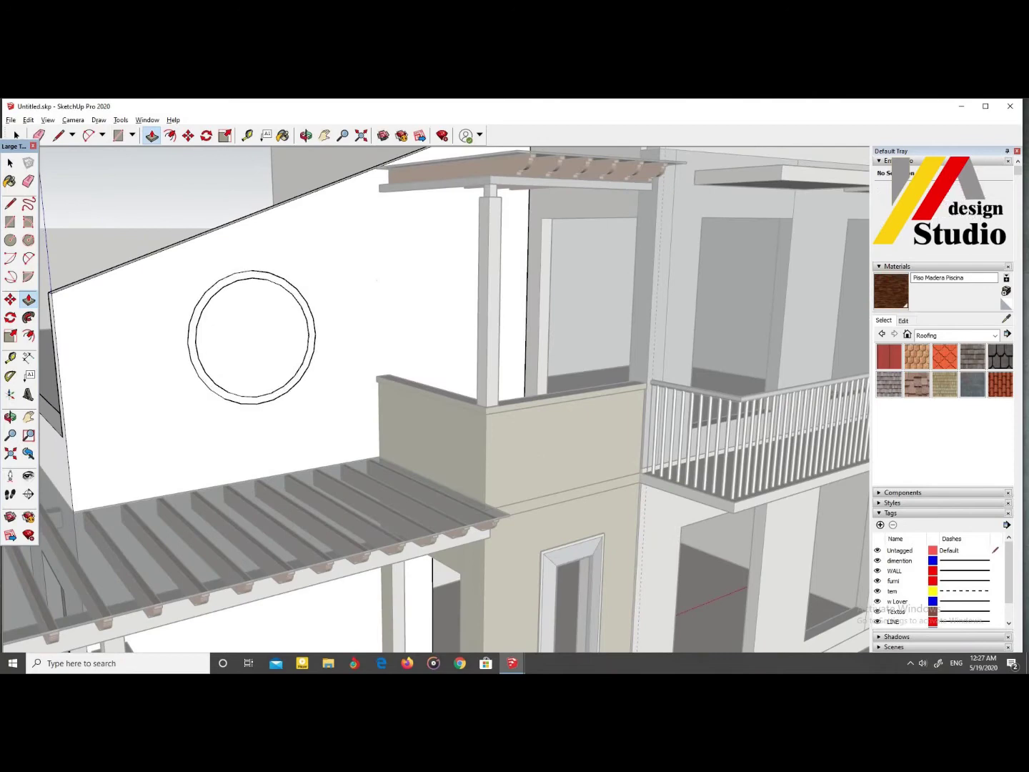
Step: Orbit out to view the whole site from above
{"action": "key", "text": "space"}
{"action": "scroll", "coordinate": [158, 264], "scroll_direction": "down", "scroll_amount": 5}
{"action": "scroll", "coordinate": [157, 265], "scroll_direction": "down", "scroll_amount": 3}
{"action": "scroll", "coordinate": [158, 264], "scroll_direction": "up", "scroll_amount": 4}
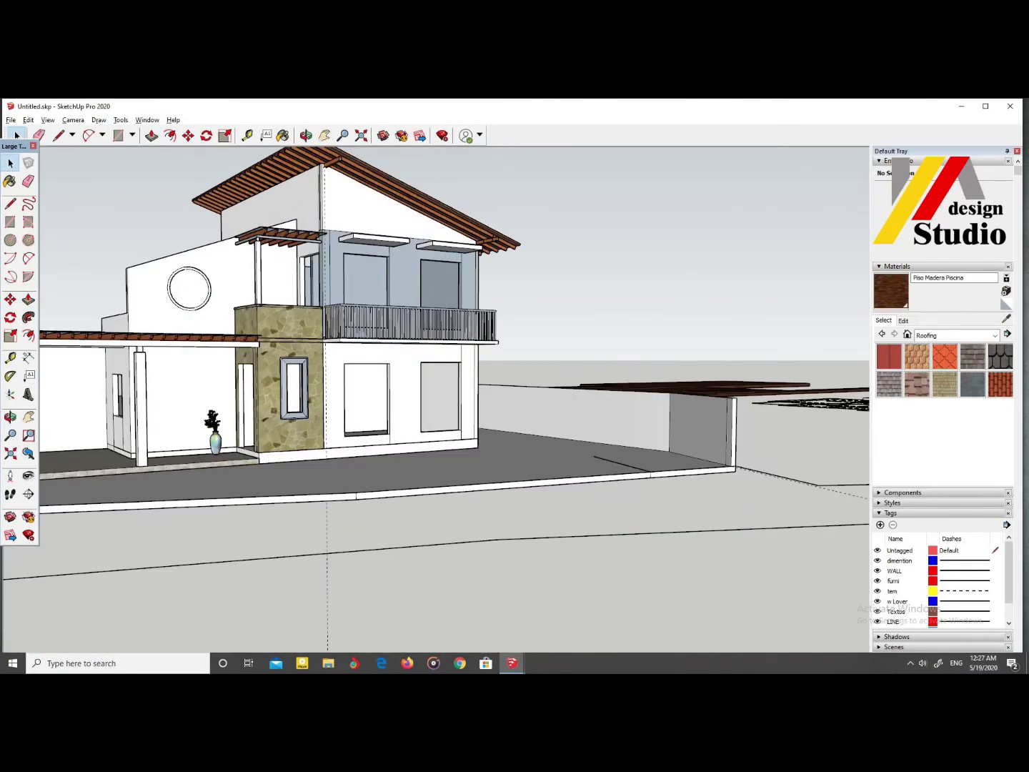
{"action": "scroll", "coordinate": [429, 322], "scroll_direction": "down", "scroll_amount": 3}
{"action": "mouse_move", "coordinate": [428, 322]}
{"action": "middle_mouse_down"}
{"action": "mouse_move", "coordinate": [458, 343]}
{"action": "mouse_move", "coordinate": [429, 400]}
{"action": "middle_mouse_up"}
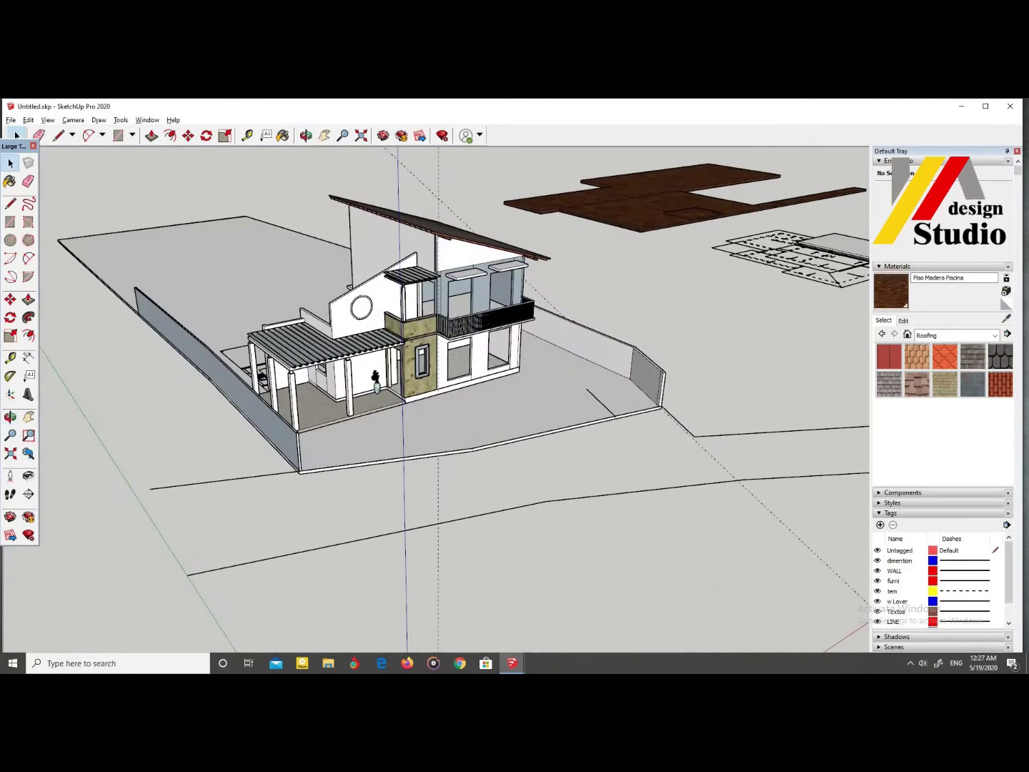
{"action": "scroll", "coordinate": [400, 322], "scroll_direction": "up", "scroll_amount": 3}
Step: Orbit and zoom to a low view of the house's front door openings
{"action": "middle_click_drag", "start_coordinate": [400, 322], "coordinate": [400, 271]}
{"action": "scroll", "coordinate": [401, 321], "scroll_direction": "up", "scroll_amount": 2}
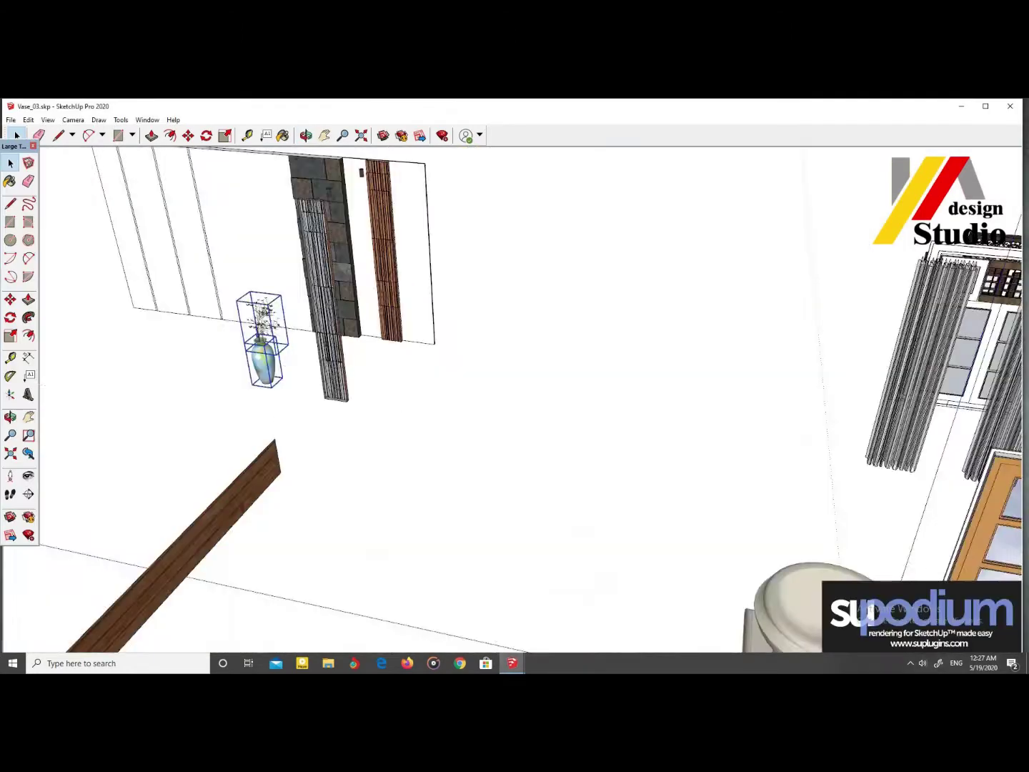
{"action": "scroll", "coordinate": [500, 394], "scroll_direction": "down", "scroll_amount": 5}
{"action": "scroll", "coordinate": [500, 392], "scroll_direction": "up", "scroll_amount": 4}
{"action": "scroll", "coordinate": [500, 393], "scroll_direction": "up", "scroll_amount": 2}
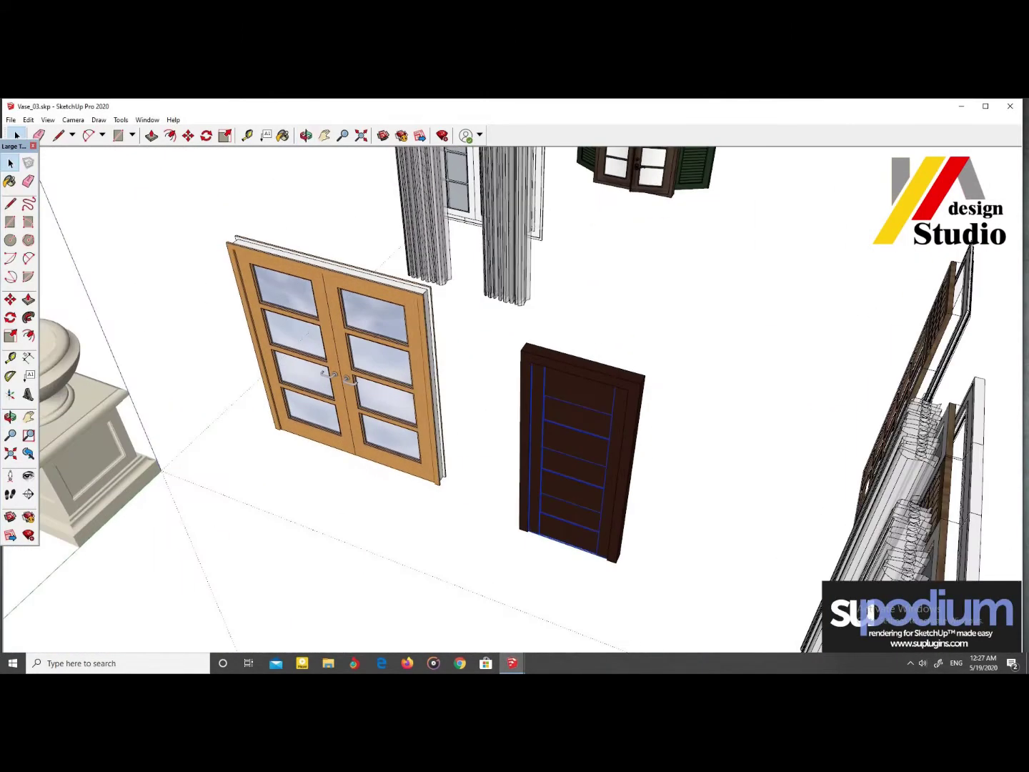
{"action": "scroll", "coordinate": [515, 393], "scroll_direction": "down", "scroll_amount": 5}
{"action": "middle_click_drag", "start_coordinate": [515, 393], "coordinate": [515, 313]}
{"action": "scroll", "coordinate": [514, 428], "scroll_direction": "up", "scroll_amount": 2}
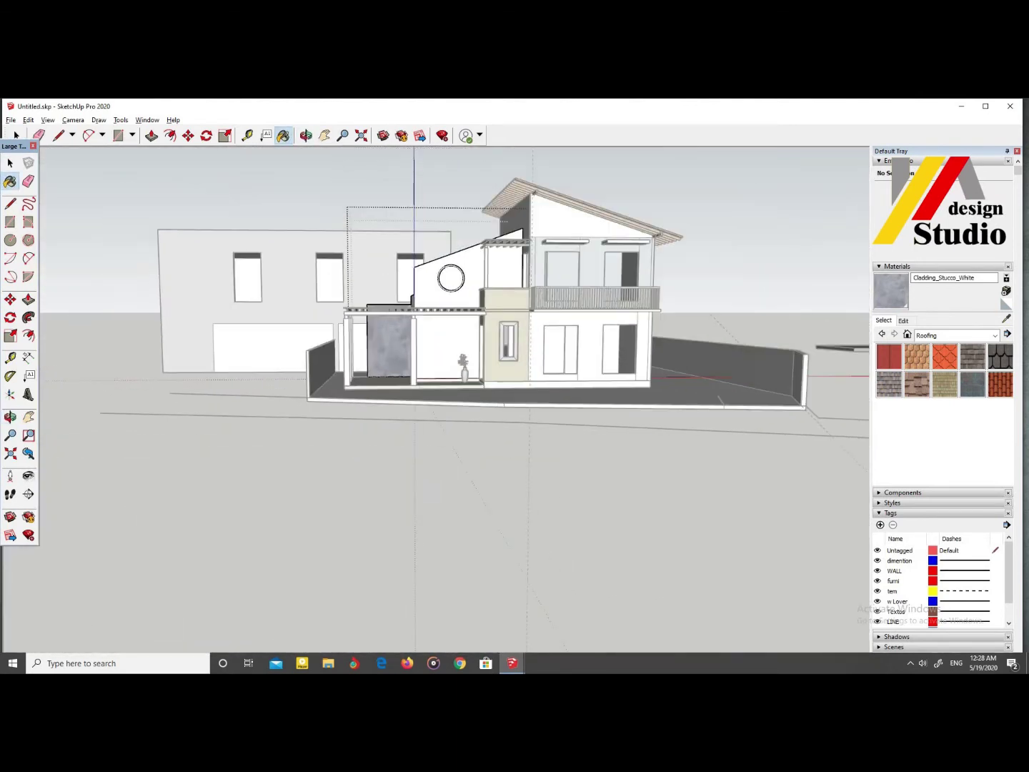
Step: Move the glazed wooden double doors into the openings and switch Materials to Metal
{"action": "key", "text": "m"}
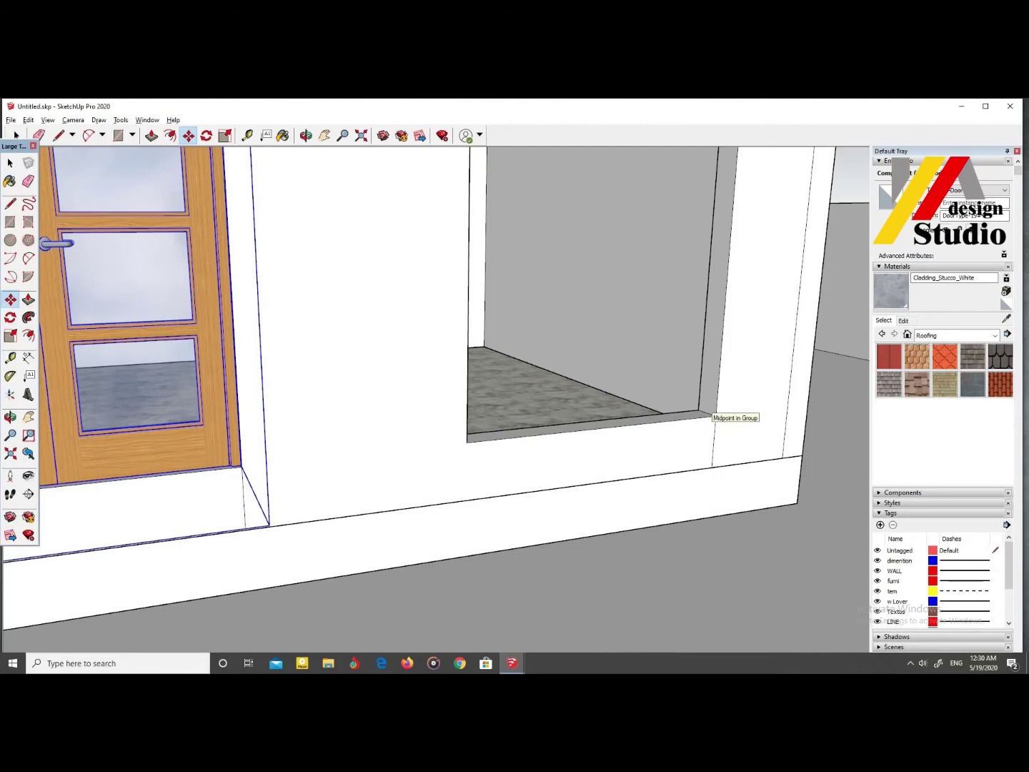
{"action": "scroll", "coordinate": [586, 429], "scroll_direction": "down", "scroll_amount": 3}
{"action": "scroll", "coordinate": [512, 478], "scroll_direction": "down", "scroll_amount": 4}
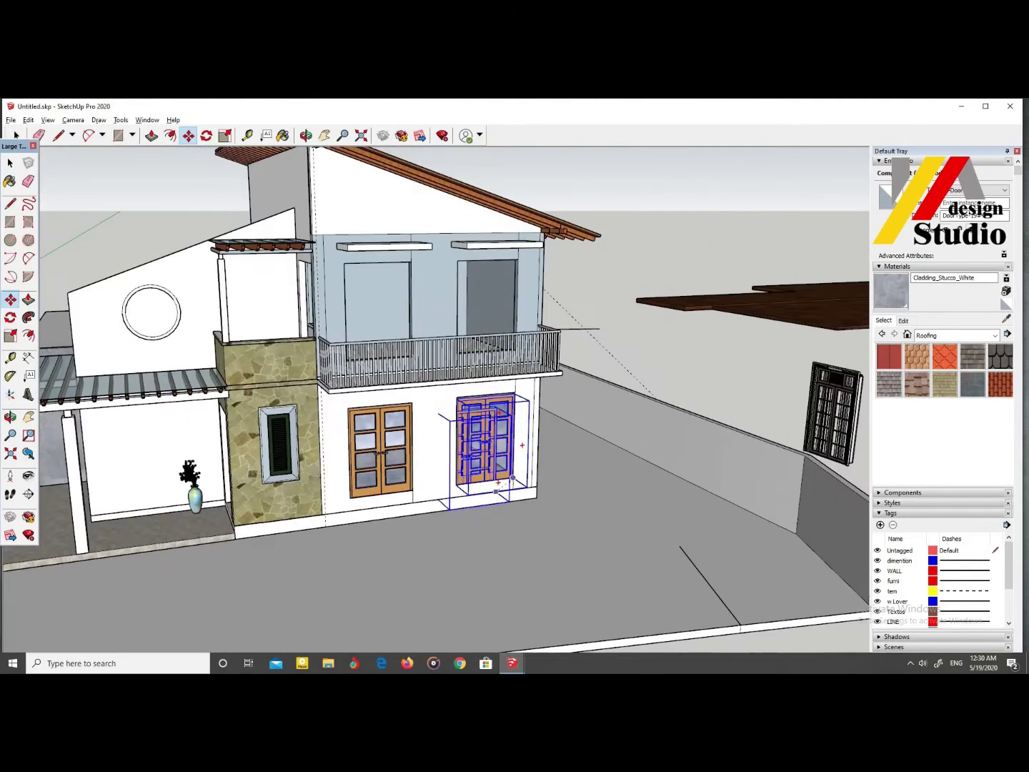
{"action": "scroll", "coordinate": [513, 477], "scroll_direction": "up", "scroll_amount": 3}
{"action": "scroll", "coordinate": [342, 337], "scroll_direction": "down", "scroll_amount": 5}
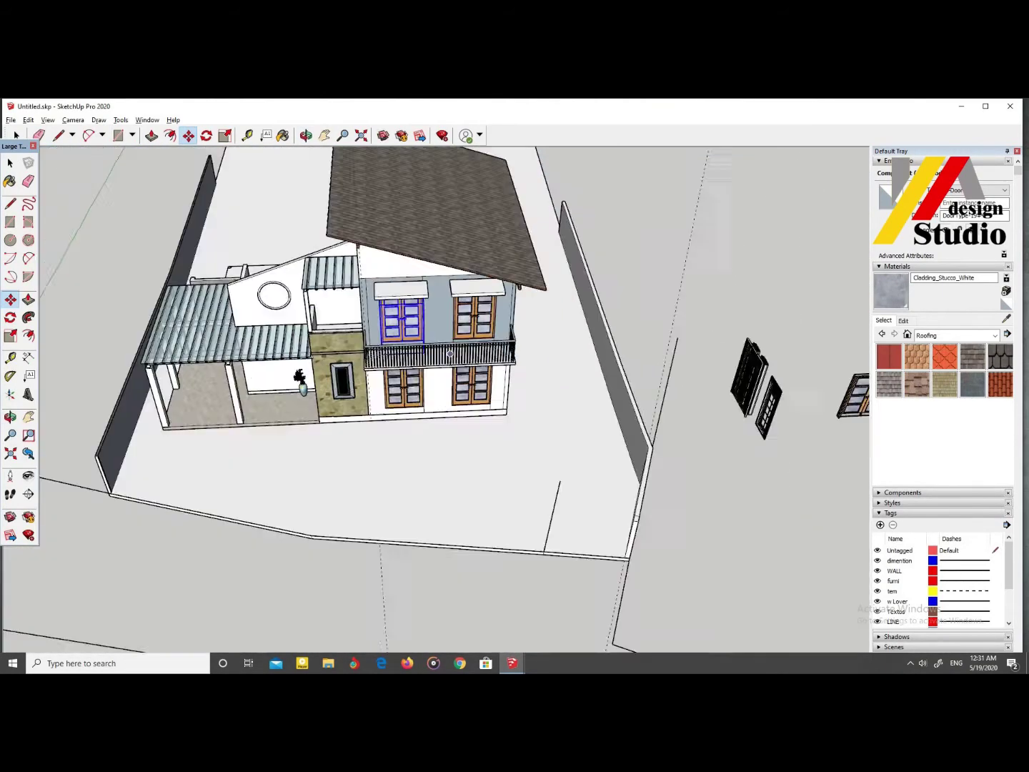
{"action": "scroll", "coordinate": [344, 336], "scroll_direction": "up", "scroll_amount": 1}
{"action": "left_click", "coordinate": [995, 335]}
{"action": "left_click", "coordinate": [931, 407]}
Step: Paint the first three balcony railing posts with dark grey Metal Seamed
{"action": "left_click", "coordinate": [917, 384]}
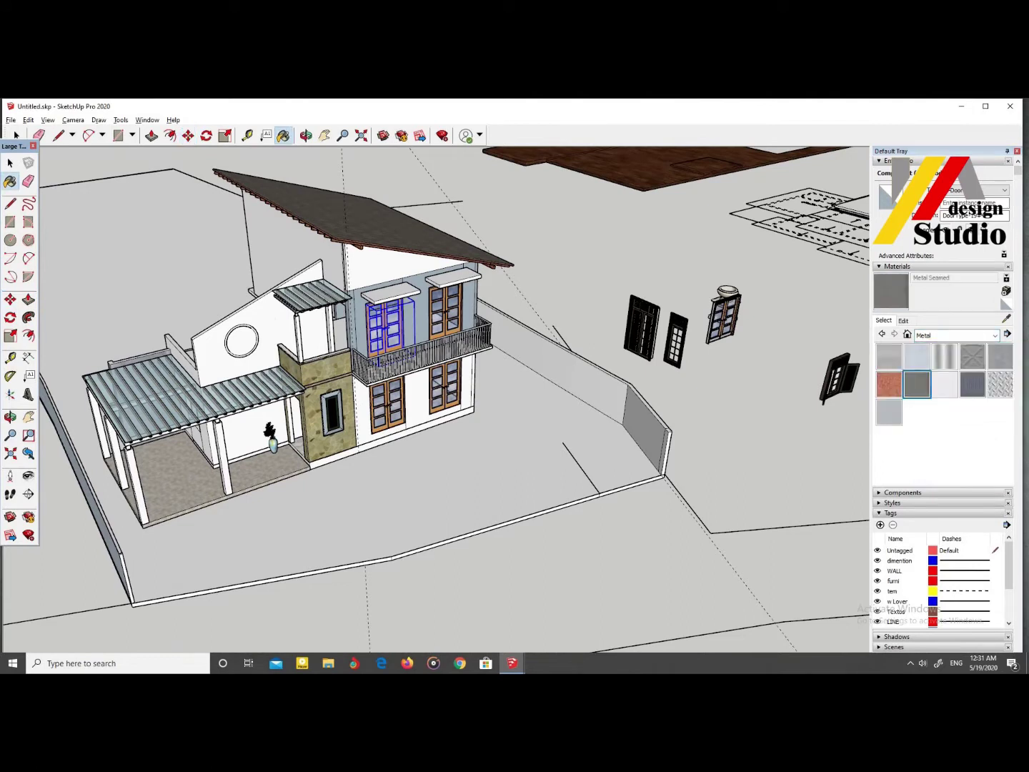
{"action": "scroll", "coordinate": [379, 343], "scroll_direction": "up", "scroll_amount": 5}
{"action": "scroll", "coordinate": [379, 357], "scroll_direction": "up", "scroll_amount": 2}
{"action": "left_click", "coordinate": [378, 428]}
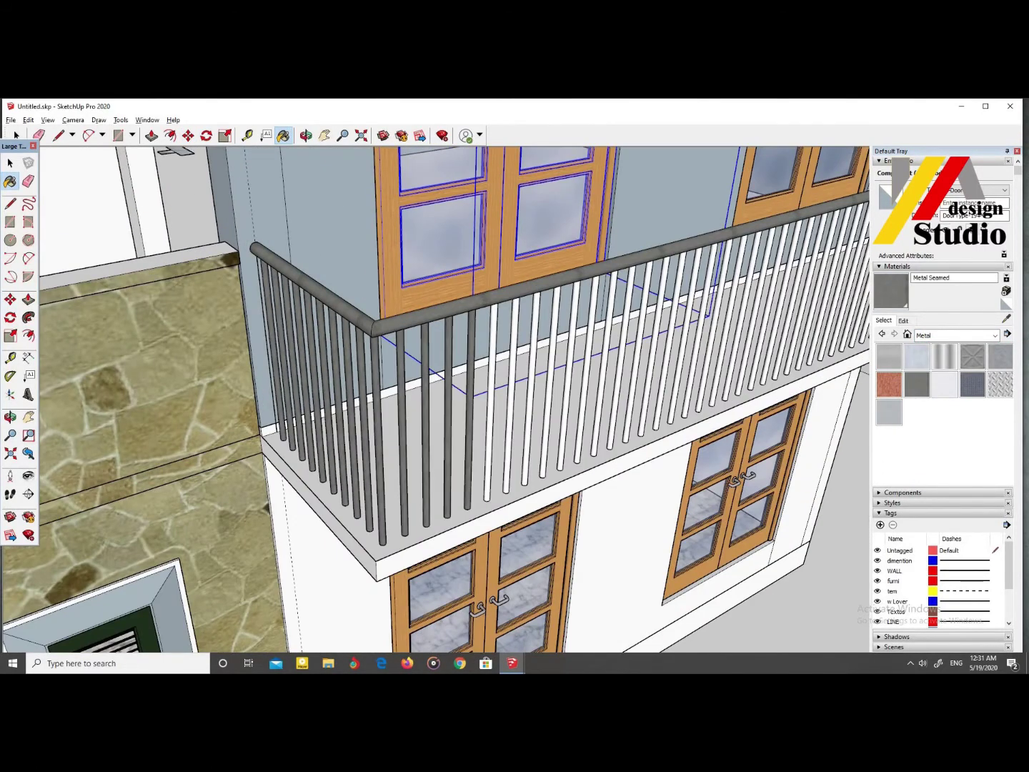
{"action": "scroll", "coordinate": [458, 393], "scroll_direction": "down", "scroll_amount": 3}
{"action": "scroll", "coordinate": [457, 393], "scroll_direction": "up", "scroll_amount": 3}
{"action": "left_click", "coordinate": [492, 357]}
{"action": "left_click", "coordinate": [515, 344]}
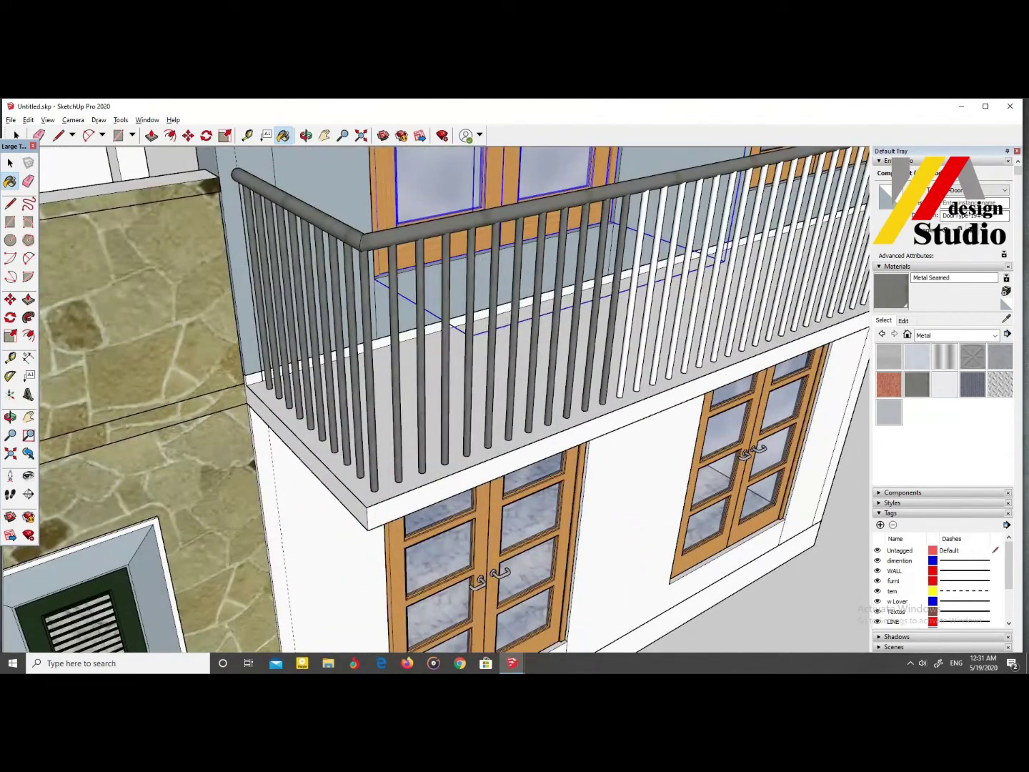
{"action": "scroll", "coordinate": [436, 400], "scroll_direction": "down", "scroll_amount": 5}
Step: Paint the remaining four white railing posts Metal Seamed, then zoom extents
{"action": "middle_click_drag", "start_coordinate": [436, 401], "coordinate": [500, 372]}
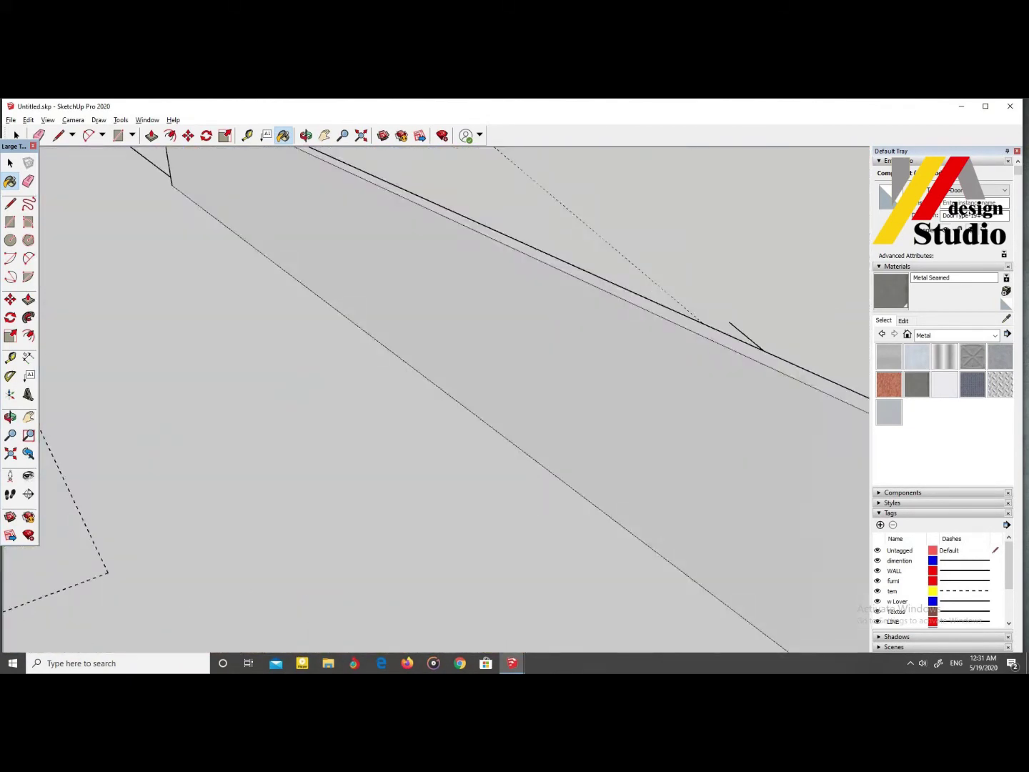
{"action": "scroll", "coordinate": [435, 400], "scroll_direction": "up", "scroll_amount": 5}
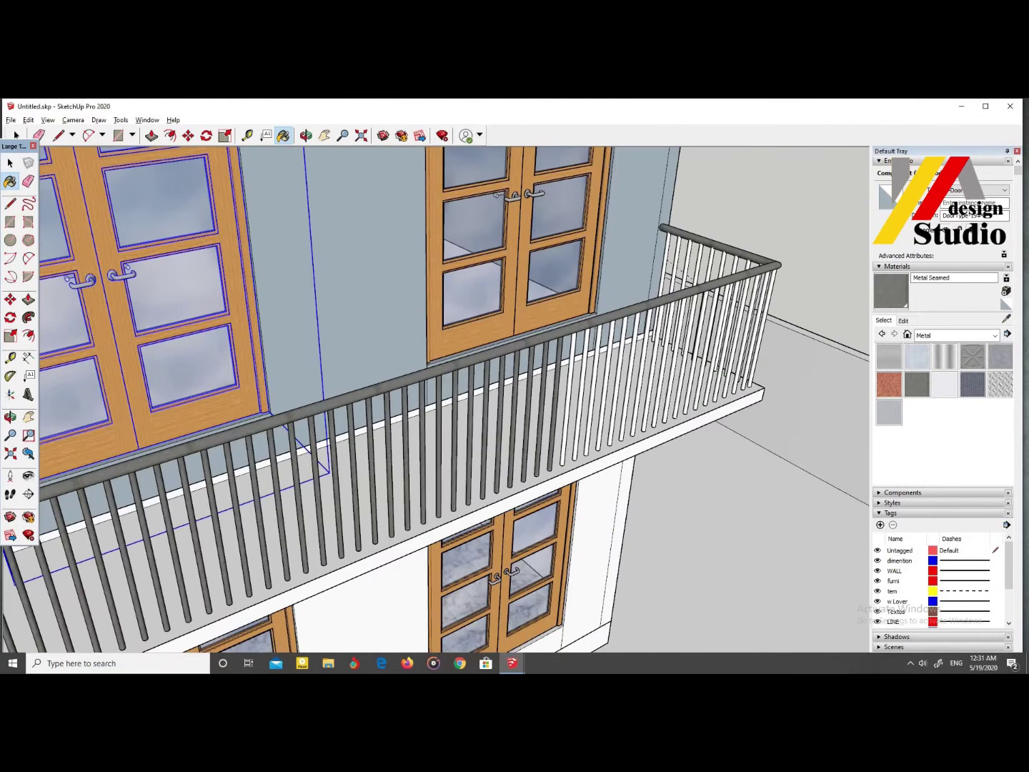
{"action": "left_click", "coordinate": [570, 400]}
{"action": "scroll", "coordinate": [568, 400], "scroll_direction": "up", "scroll_amount": 2}
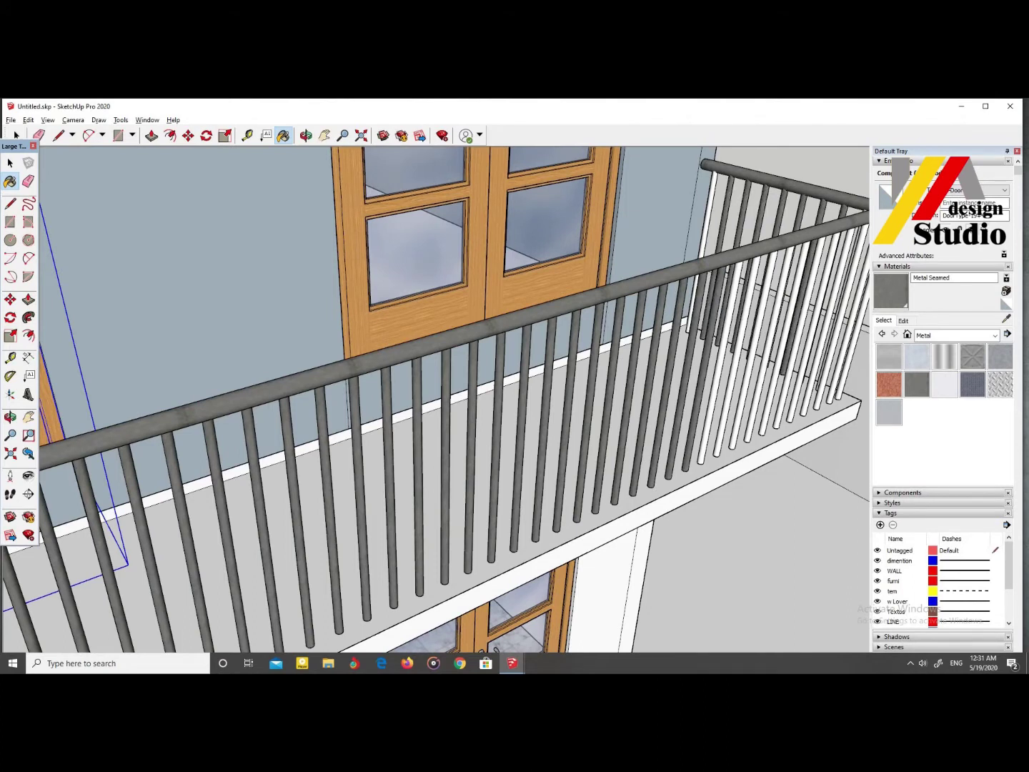
{"action": "left_click", "coordinate": [784, 339]}
{"action": "scroll", "coordinate": [784, 338], "scroll_direction": "up", "scroll_amount": 1}
{"action": "scroll", "coordinate": [715, 357], "scroll_direction": "down", "scroll_amount": 3}
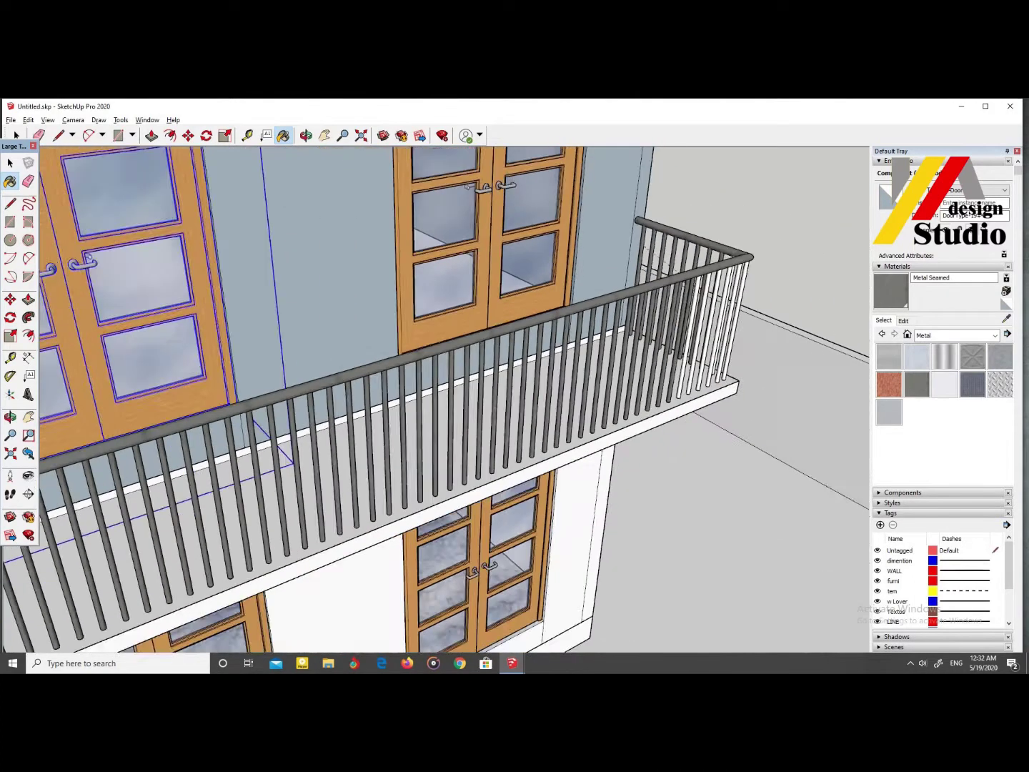
{"action": "scroll", "coordinate": [685, 323], "scroll_direction": "up", "scroll_amount": 3}
{"action": "left_click", "coordinate": [678, 394]}
{"action": "left_click", "coordinate": [743, 372]}
{"action": "scroll", "coordinate": [743, 371], "scroll_direction": "up", "scroll_amount": 3}
{"action": "scroll", "coordinate": [742, 371], "scroll_direction": "down", "scroll_amount": 4}
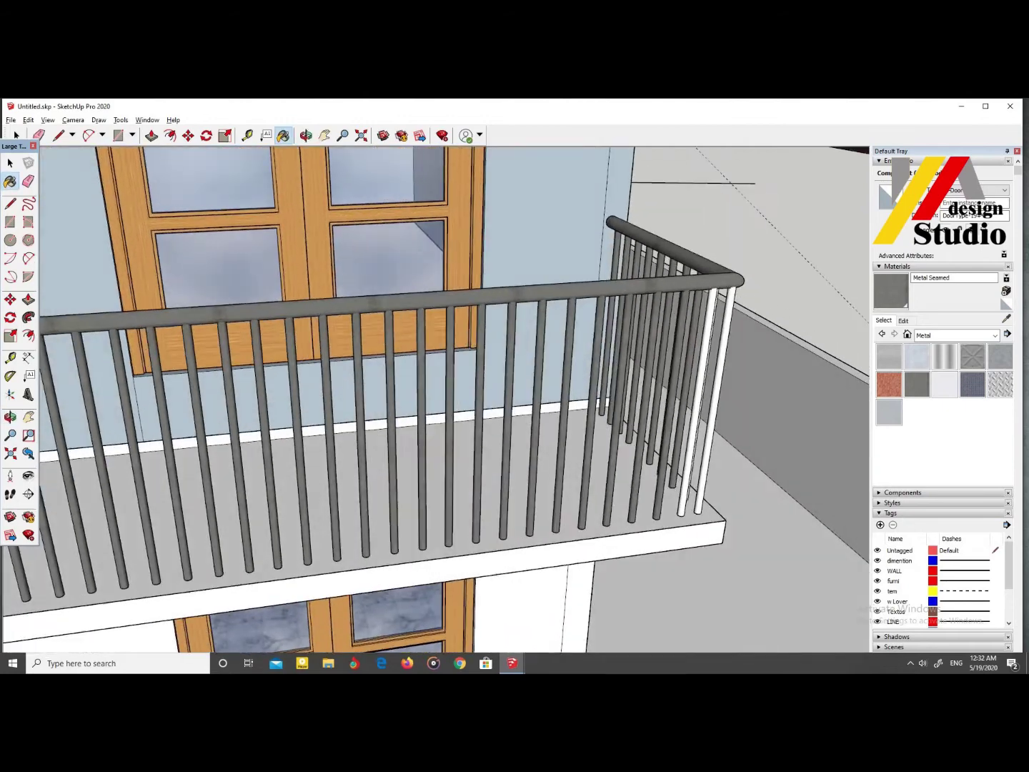
{"action": "scroll", "coordinate": [742, 372], "scroll_direction": "up", "scroll_amount": 3}
{"action": "scroll", "coordinate": [743, 372], "scroll_direction": "up", "scroll_amount": 1}
{"action": "key", "text": "shift+z"}
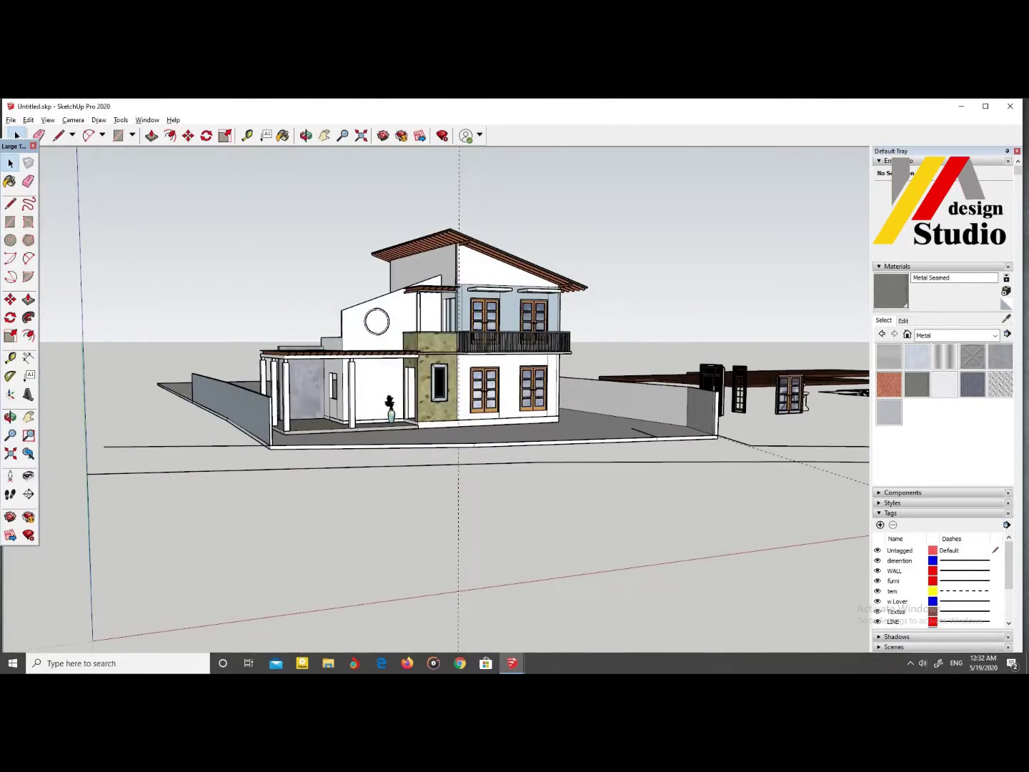
{"action": "left_click", "coordinate": [955, 335]}
{"action": "left_click", "coordinate": [932, 372]}
{"action": "scroll", "coordinate": [929, 401], "scroll_direction": "down", "scroll_amount": 5}
{"action": "left_click", "coordinate": [889, 382]}
{"action": "scroll", "coordinate": [476, 276], "scroll_direction": "up", "scroll_amount": 5}
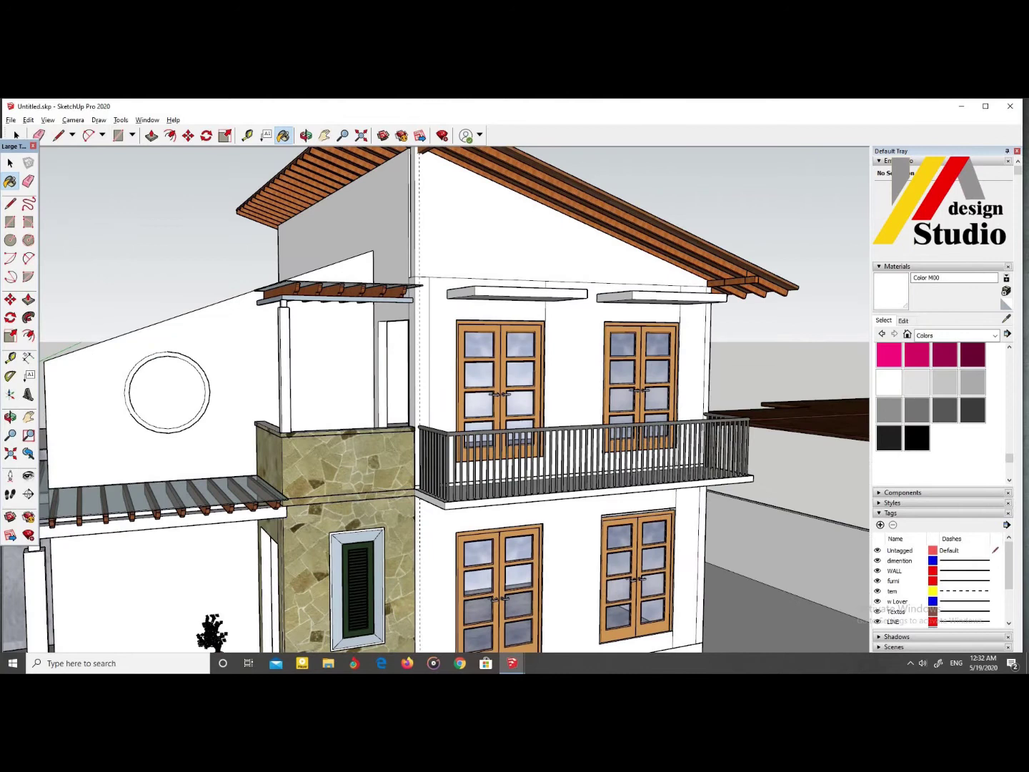
{"action": "key", "text": "p"}
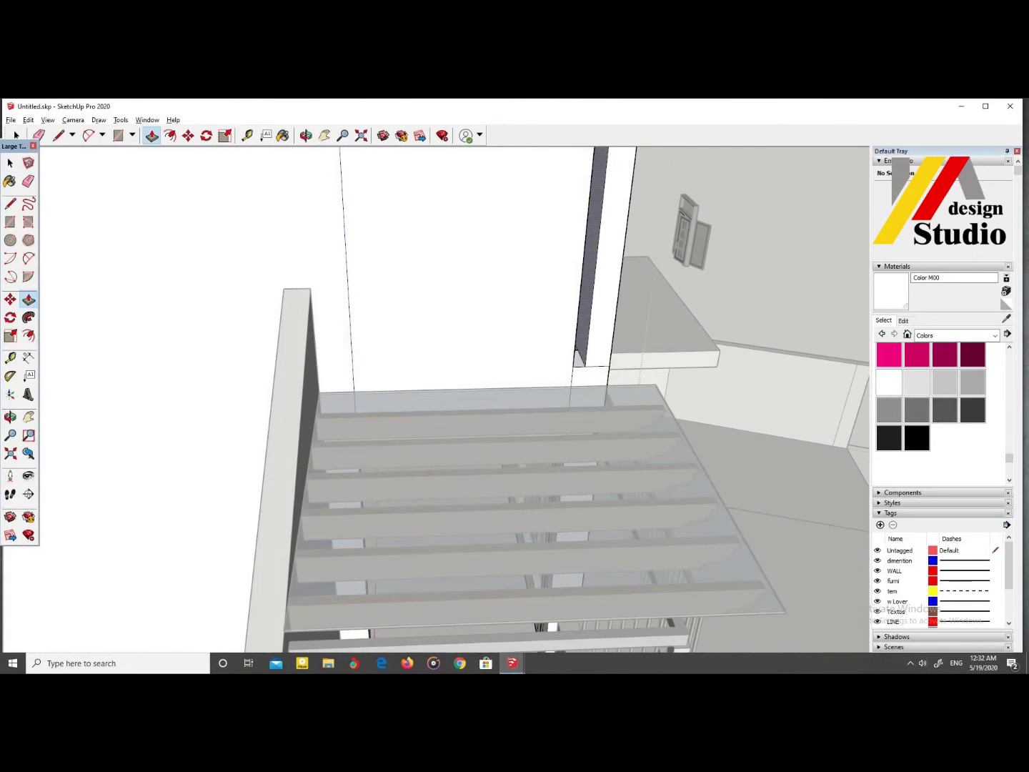
{"action": "key", "text": "space"}
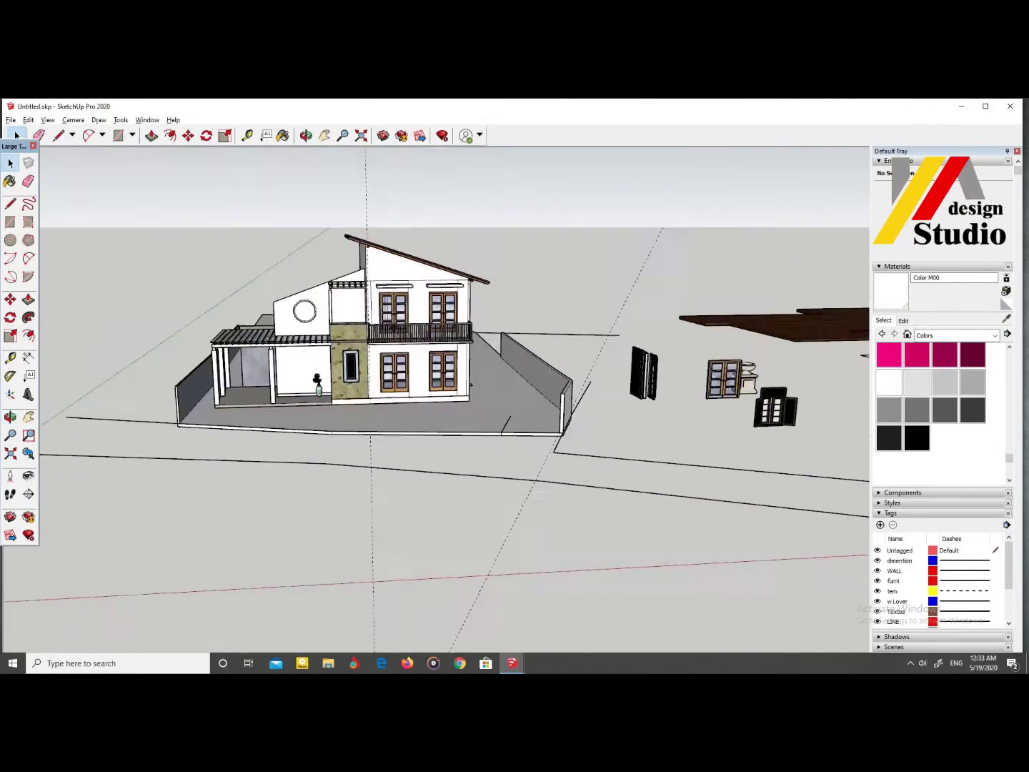
{"action": "key", "text": "o"}
Step: Open the window component and delete both green shutters
{"action": "key", "text": "space"}
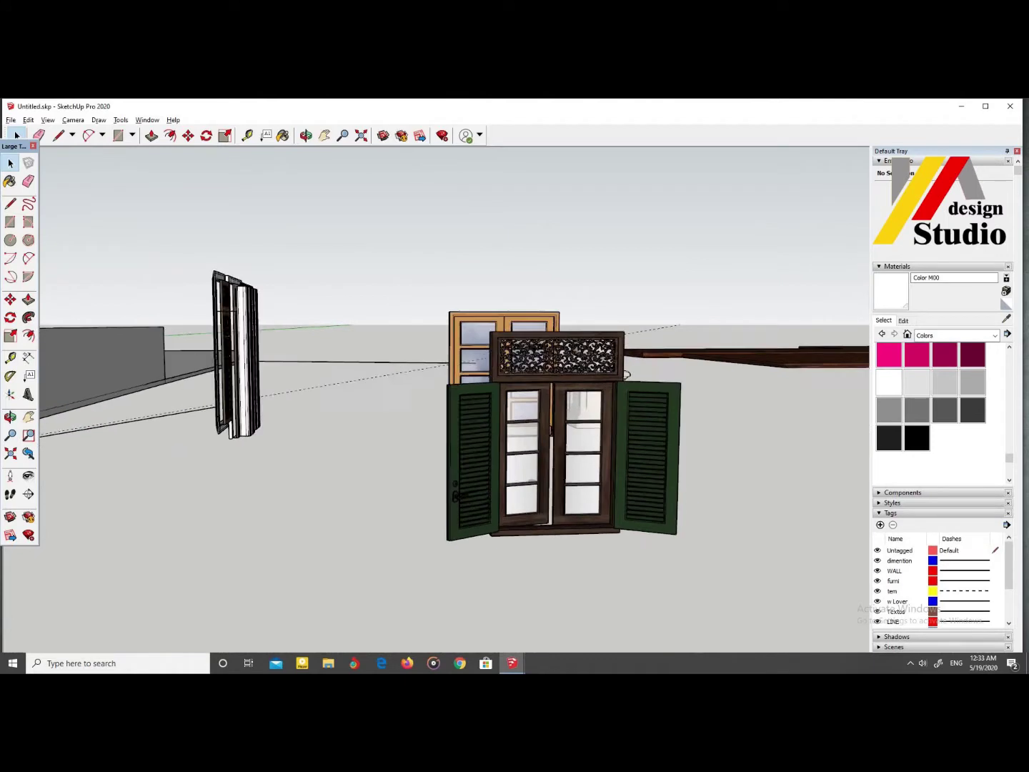
{"action": "double_click", "coordinate": [411, 486]}
{"action": "key", "text": "Delete"}
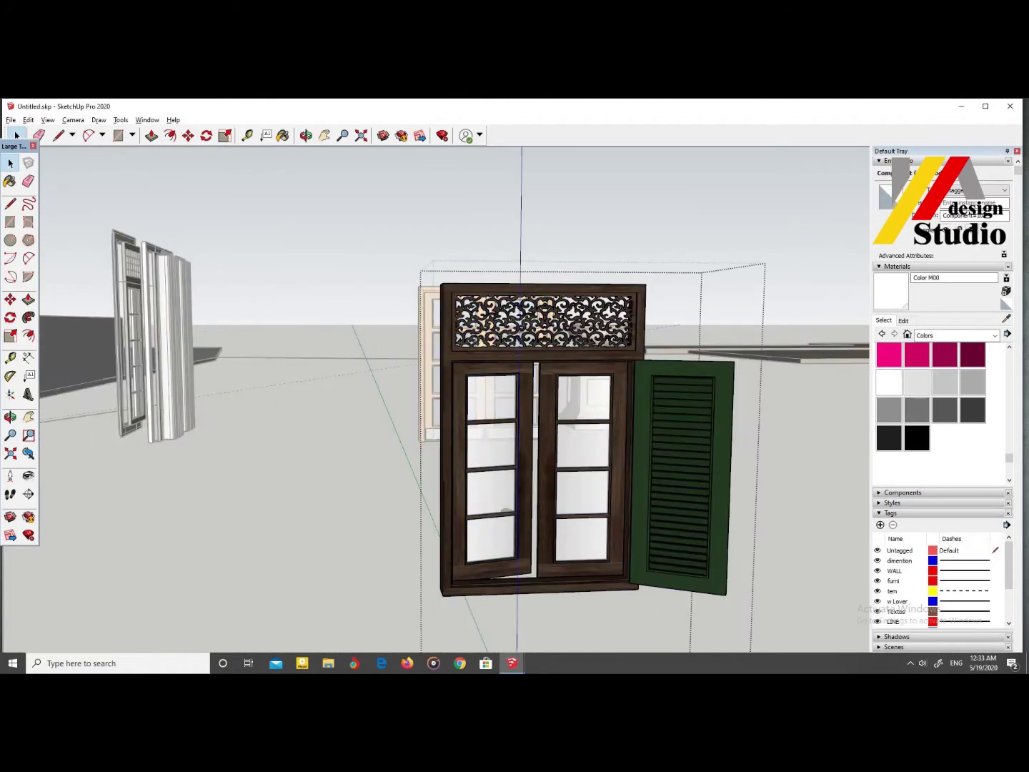
{"action": "left_click", "coordinate": [683, 480]}
{"action": "key", "text": "Delete"}
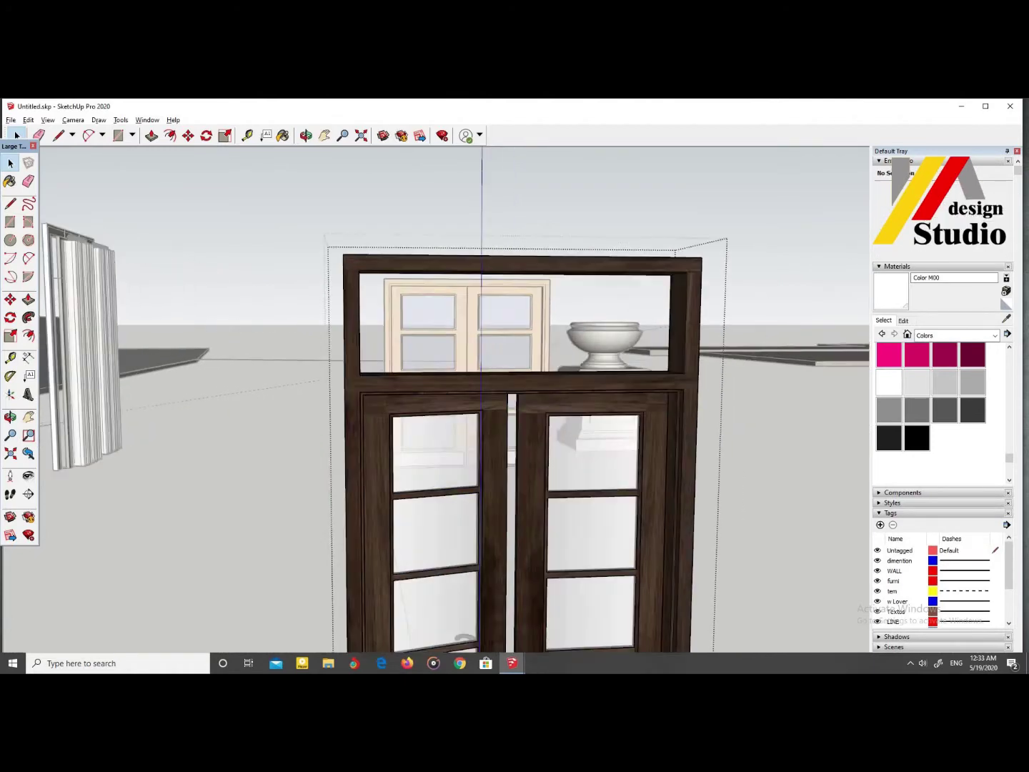
Step: Clear the selection and orbit to inspect the window's side
{"action": "scroll", "coordinate": [653, 567], "scroll_direction": "down", "scroll_amount": 3}
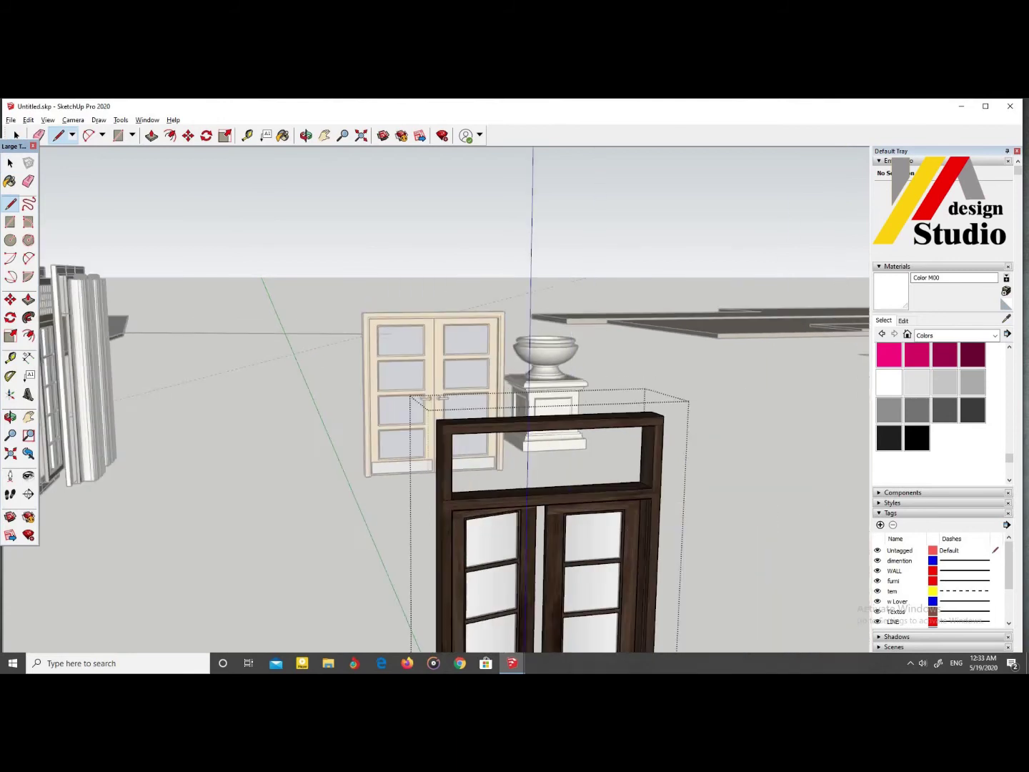
{"action": "scroll", "coordinate": [656, 471], "scroll_direction": "up", "scroll_amount": 3}
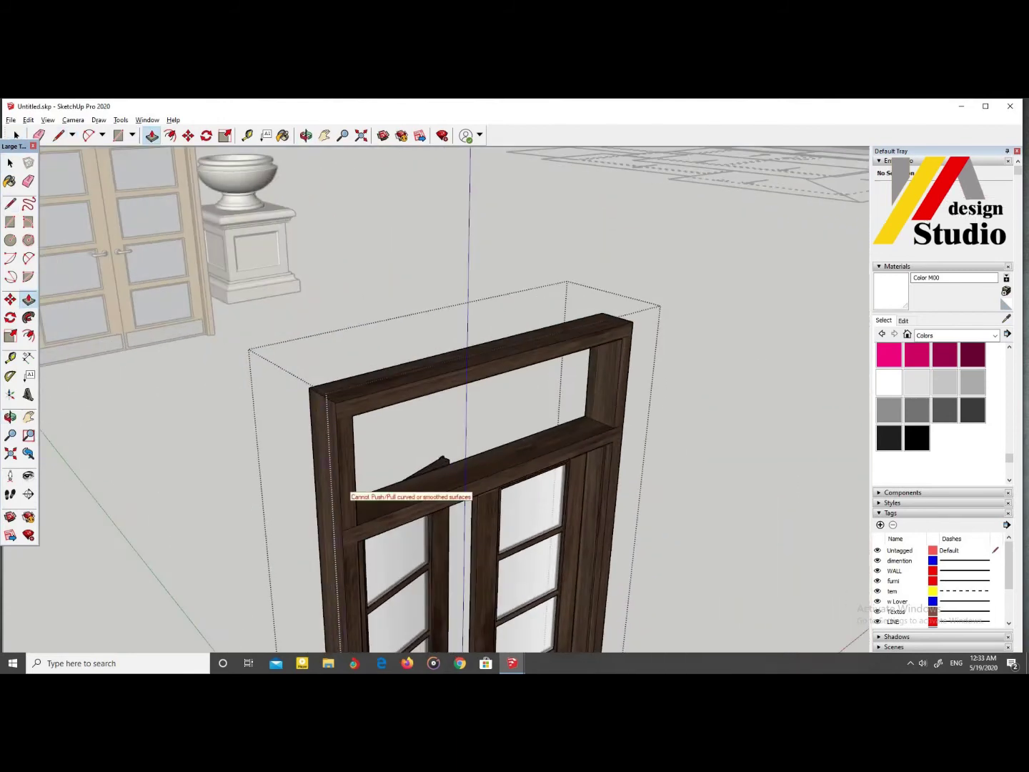
{"action": "key", "text": "ctrl+t"}
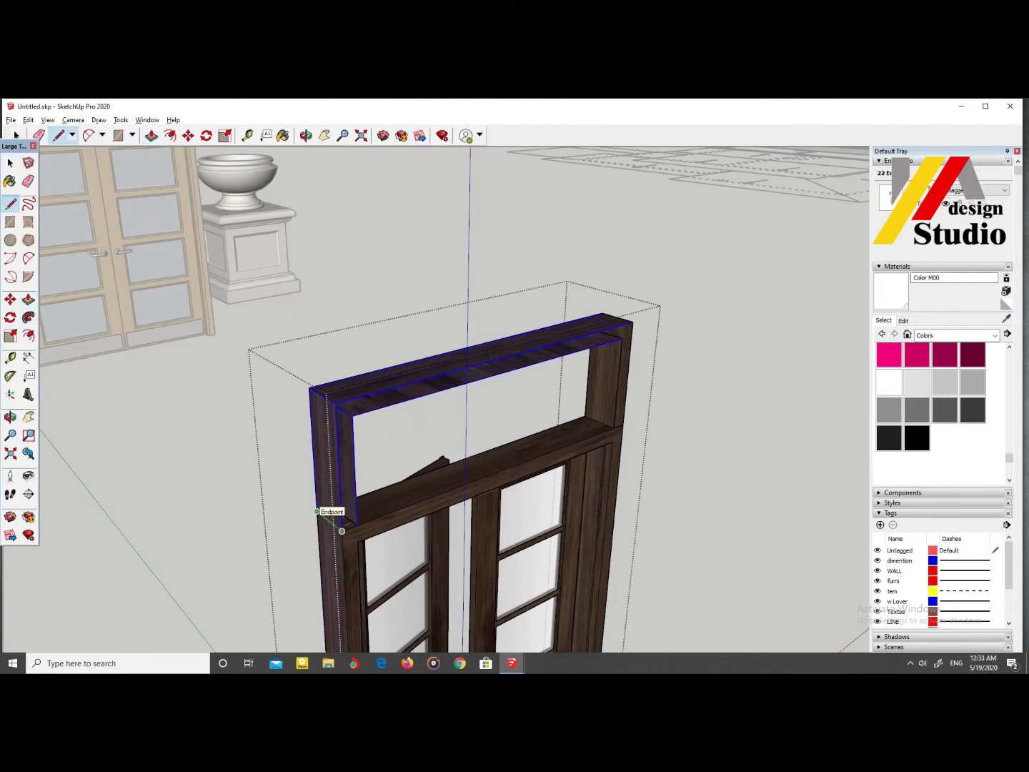
{"action": "scroll", "coordinate": [343, 530], "scroll_direction": "down", "scroll_amount": 5}
{"action": "mouse_move", "coordinate": [341, 530]}
{"action": "middle_mouse_down"}
{"action": "mouse_move", "coordinate": [758, 458]}
{"action": "mouse_move", "coordinate": [701, 301]}
{"action": "mouse_move", "coordinate": [597, 171]}
{"action": "mouse_move", "coordinate": [428, 300]}
{"action": "mouse_move", "coordinate": [386, 297]}
{"action": "mouse_move", "coordinate": [355, 373]}
{"action": "mouse_move", "coordinate": [485, 392]}
{"action": "mouse_move", "coordinate": [543, 429]}
{"action": "mouse_move", "coordinate": [429, 428]}
{"action": "middle_mouse_up"}
{"action": "scroll", "coordinate": [789, 443], "scroll_direction": "up", "scroll_amount": 8}
{"action": "scroll", "coordinate": [597, 171], "scroll_direction": "down", "scroll_amount": 5}
{"action": "scroll", "coordinate": [472, 386], "scroll_direction": "down", "scroll_amount": 5}
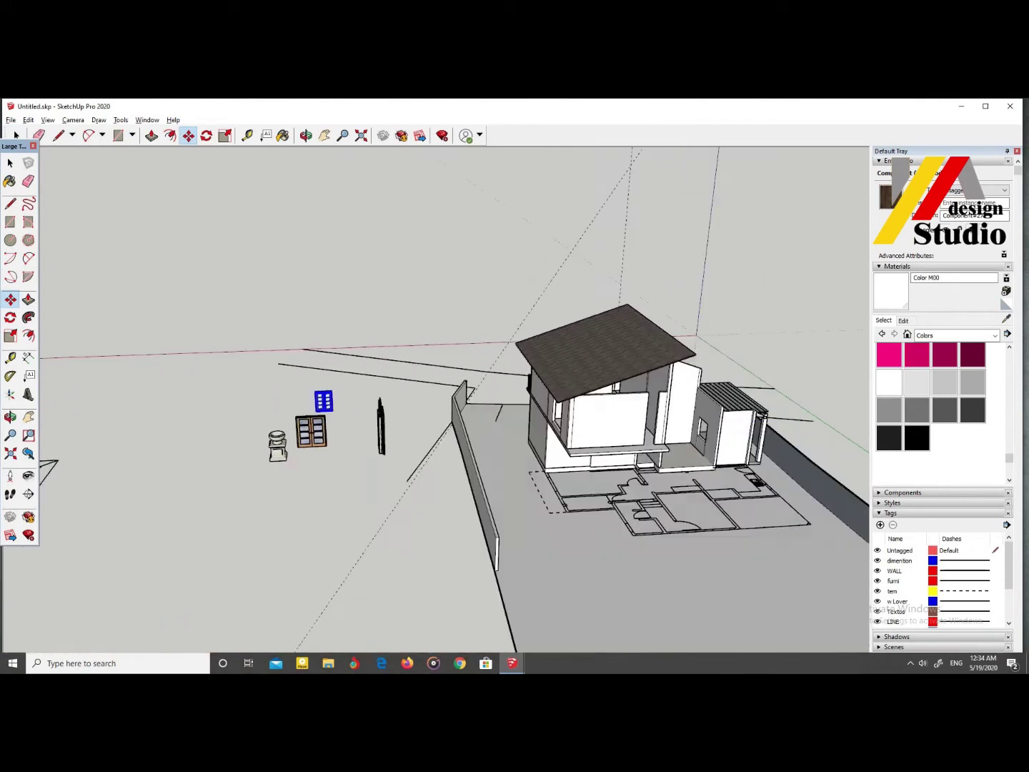
Step: Move the stripped window over to a wall of the house
{"action": "scroll", "coordinate": [465, 405], "scroll_direction": "up", "scroll_amount": 5}
{"action": "scroll", "coordinate": [431, 483], "scroll_direction": "up", "scroll_amount": 5}
{"action": "scroll", "coordinate": [432, 483], "scroll_direction": "down", "scroll_amount": 6}
{"action": "middle_click_drag", "start_coordinate": [431, 483], "coordinate": [340, 555]}
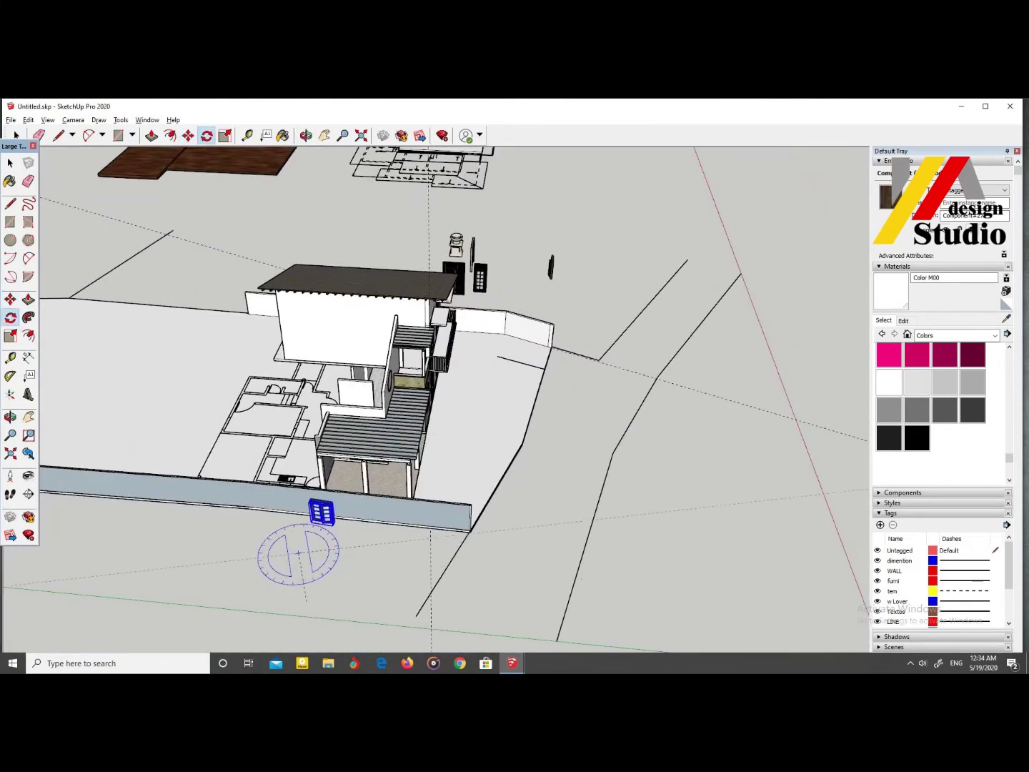
{"action": "key", "text": "ctrl+z"}
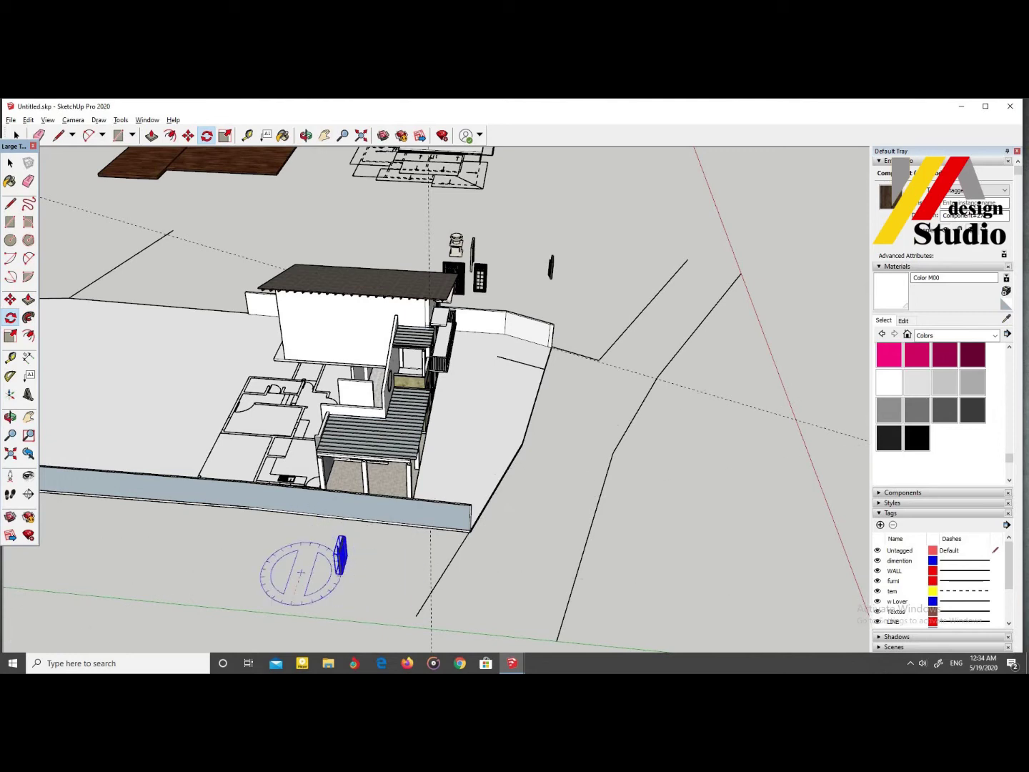
{"action": "scroll", "coordinate": [300, 571], "scroll_direction": "up", "scroll_amount": 2}
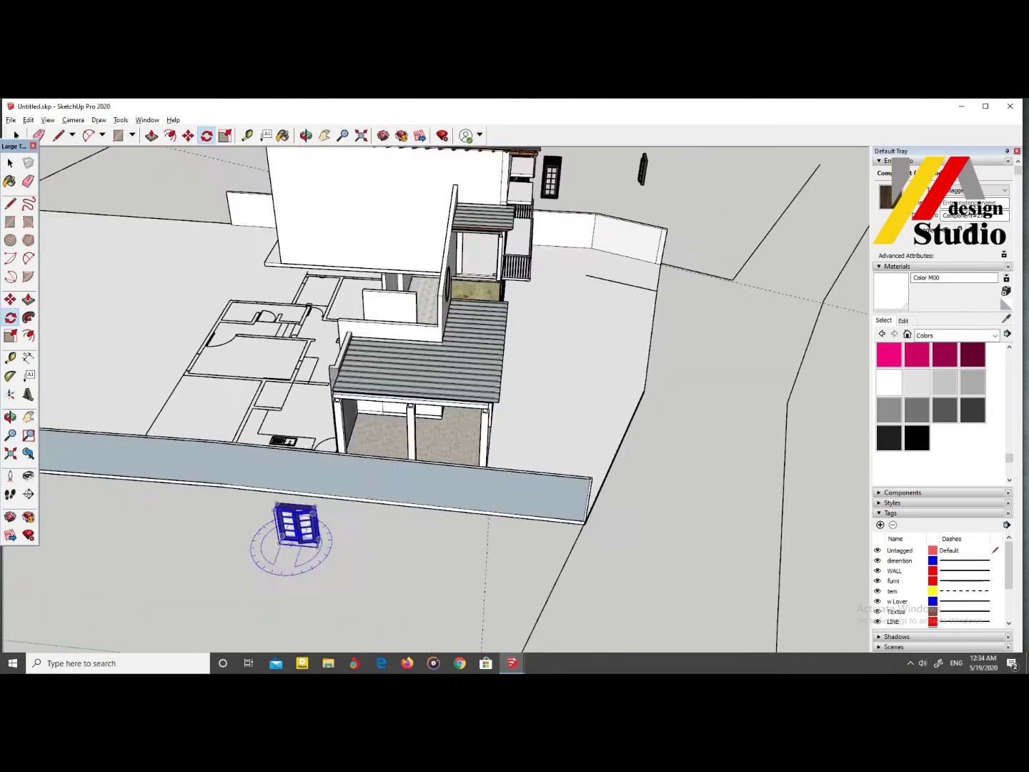
{"action": "key", "text": "m"}
{"action": "scroll", "coordinate": [285, 550], "scroll_direction": "up", "scroll_amount": 2}
{"action": "scroll", "coordinate": [321, 560], "scroll_direction": "up", "scroll_amount": 5}
{"action": "scroll", "coordinate": [286, 529], "scroll_direction": "down", "scroll_amount": 5}
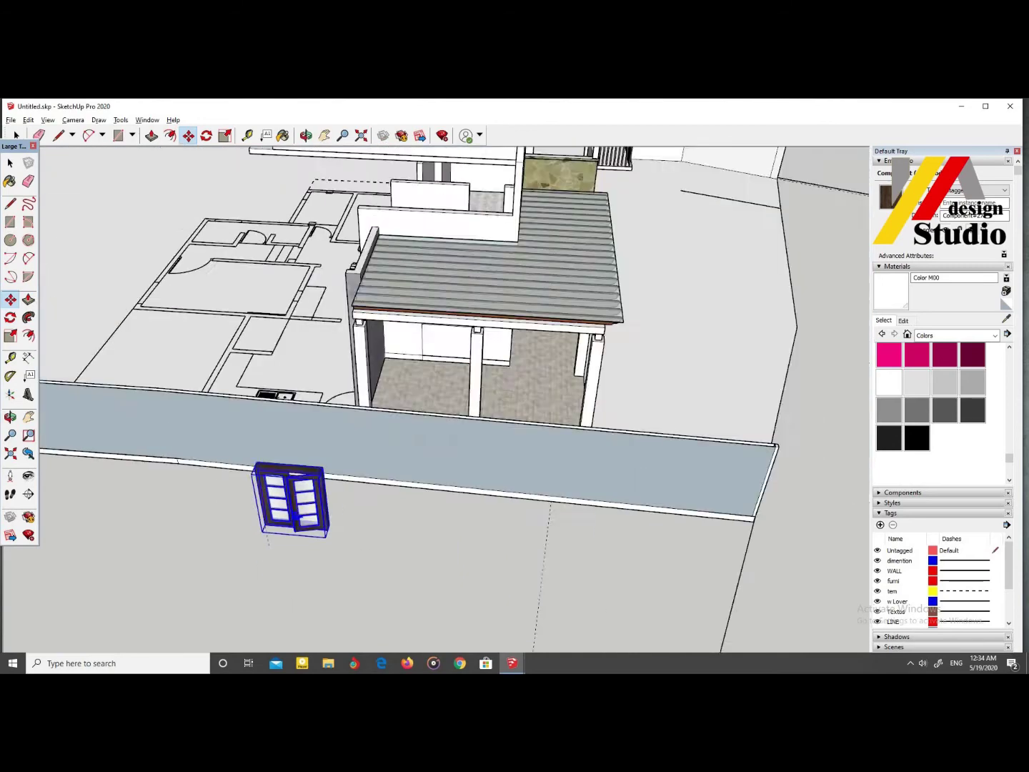
{"action": "scroll", "coordinate": [287, 493], "scroll_direction": "up", "scroll_amount": 6}
{"action": "scroll", "coordinate": [435, 351], "scroll_direction": "down", "scroll_amount": 4}
{"action": "scroll", "coordinate": [450, 321], "scroll_direction": "up", "scroll_amount": 3}
{"action": "scroll", "coordinate": [450, 321], "scroll_direction": "up", "scroll_amount": 2}
{"action": "scroll", "coordinate": [450, 322], "scroll_direction": "up", "scroll_amount": 2}
Step: Scale the window down from its top grip to fit the wall opening
{"action": "key", "text": "s"}
{"action": "scroll", "coordinate": [387, 386], "scroll_direction": "down", "scroll_amount": 1}
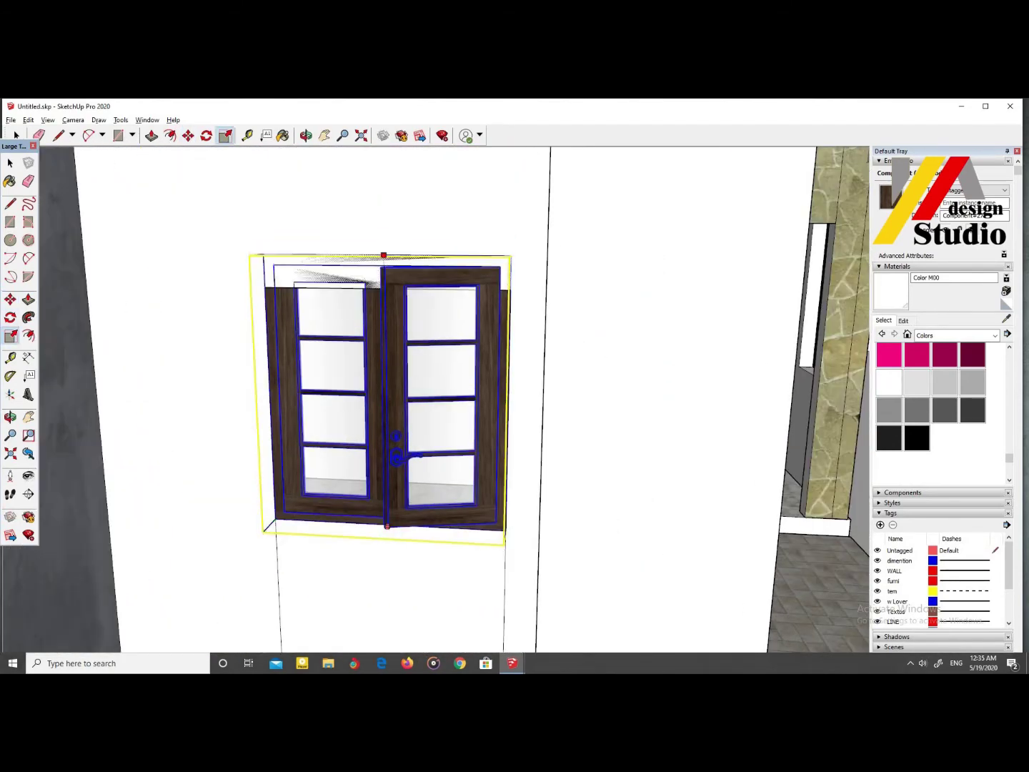
{"action": "left_click_drag", "start_coordinate": [376, 240], "coordinate": [381, 288]}
{"action": "scroll", "coordinate": [290, 421], "scroll_direction": "down", "scroll_amount": 4}
{"action": "scroll", "coordinate": [272, 572], "scroll_direction": "down", "scroll_amount": 5}
{"action": "key", "text": "space"}
Step: Select and move a rafter on the upper roof, then orbit the view
{"action": "scroll", "coordinate": [307, 306], "scroll_direction": "up", "scroll_amount": 2}
{"action": "scroll", "coordinate": [307, 306], "scroll_direction": "up", "scroll_amount": 2}
{"action": "scroll", "coordinate": [233, 376], "scroll_direction": "down", "scroll_amount": 2}
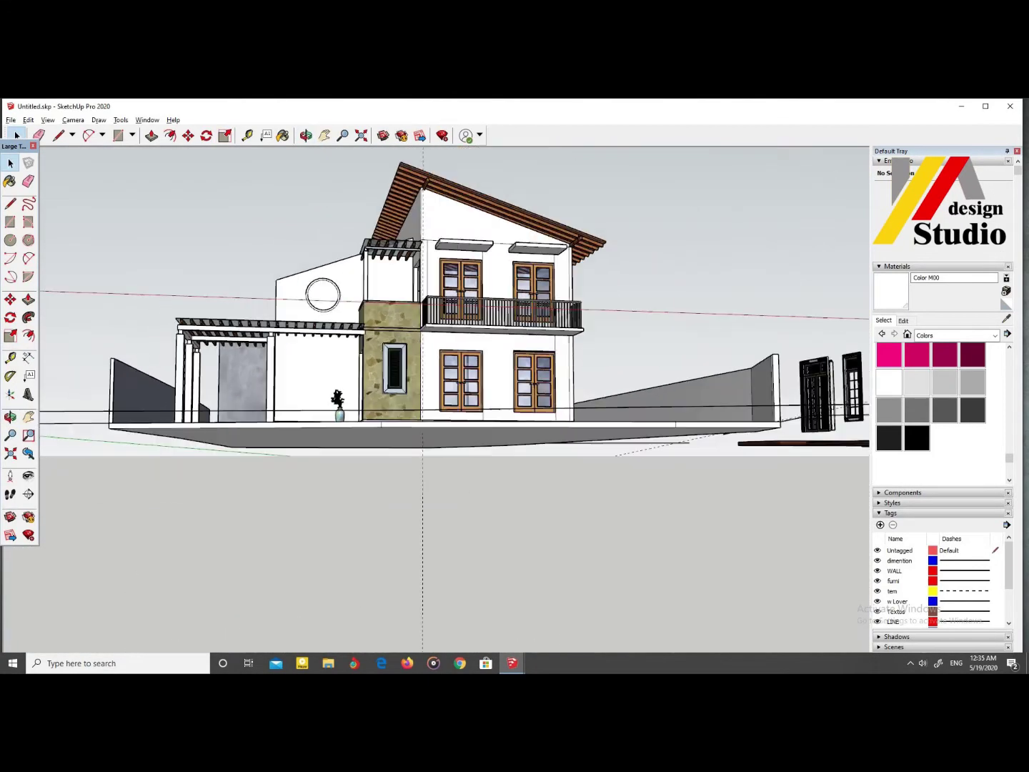
{"action": "scroll", "coordinate": [429, 183], "scroll_direction": "up", "scroll_amount": 3}
{"action": "scroll", "coordinate": [429, 182], "scroll_direction": "up", "scroll_amount": 2}
{"action": "left_click", "coordinate": [408, 184]}
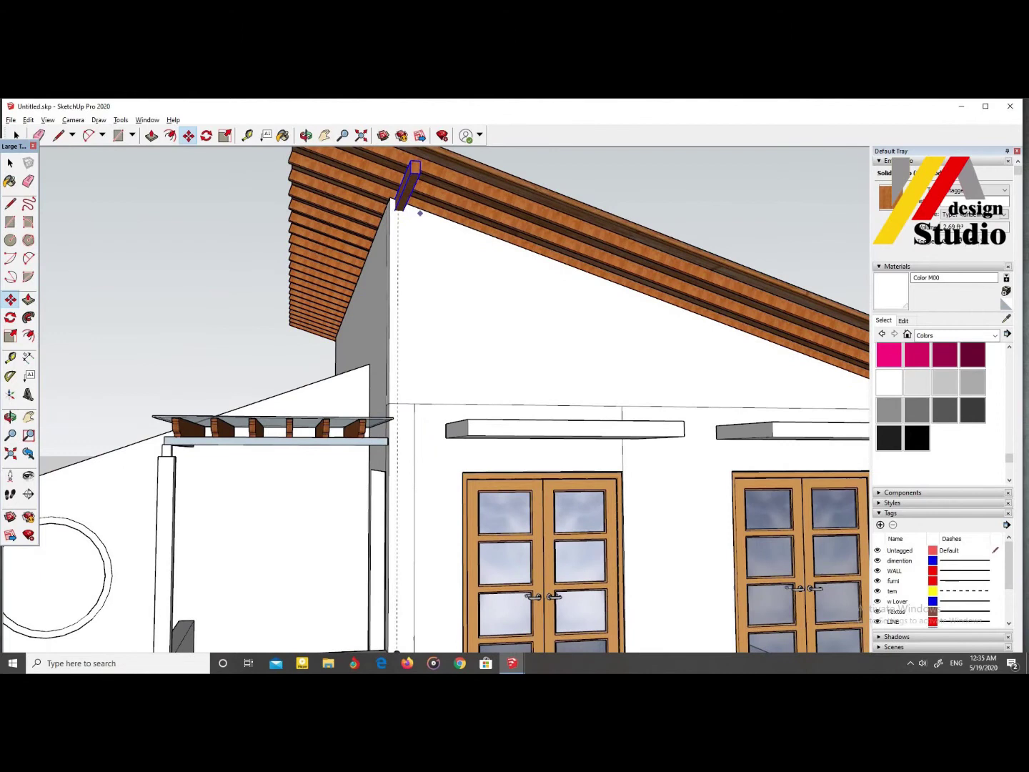
{"action": "scroll", "coordinate": [421, 210], "scroll_direction": "down", "scroll_amount": 3}
{"action": "scroll", "coordinate": [420, 203], "scroll_direction": "down", "scroll_amount": 1}
{"action": "scroll", "coordinate": [321, 235], "scroll_direction": "down", "scroll_amount": 3}
{"action": "key", "text": "space"}
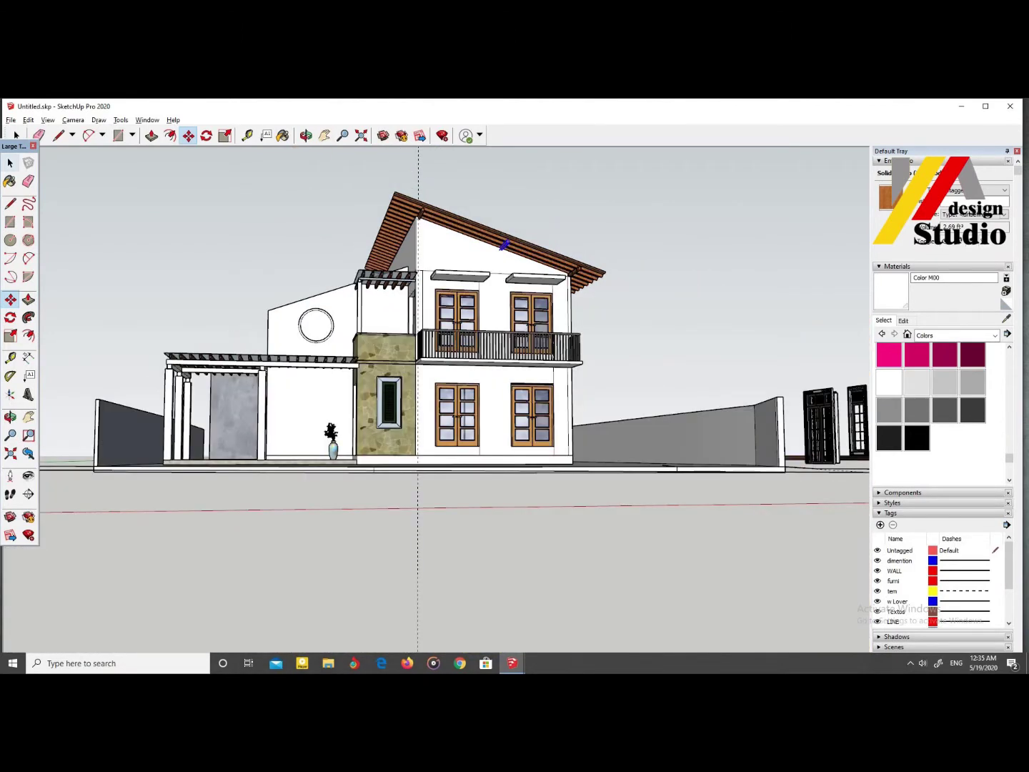
{"action": "scroll", "coordinate": [321, 236], "scroll_direction": "up", "scroll_amount": 1}
{"action": "middle_click_drag", "start_coordinate": [428, 286], "coordinate": [464, 393]}
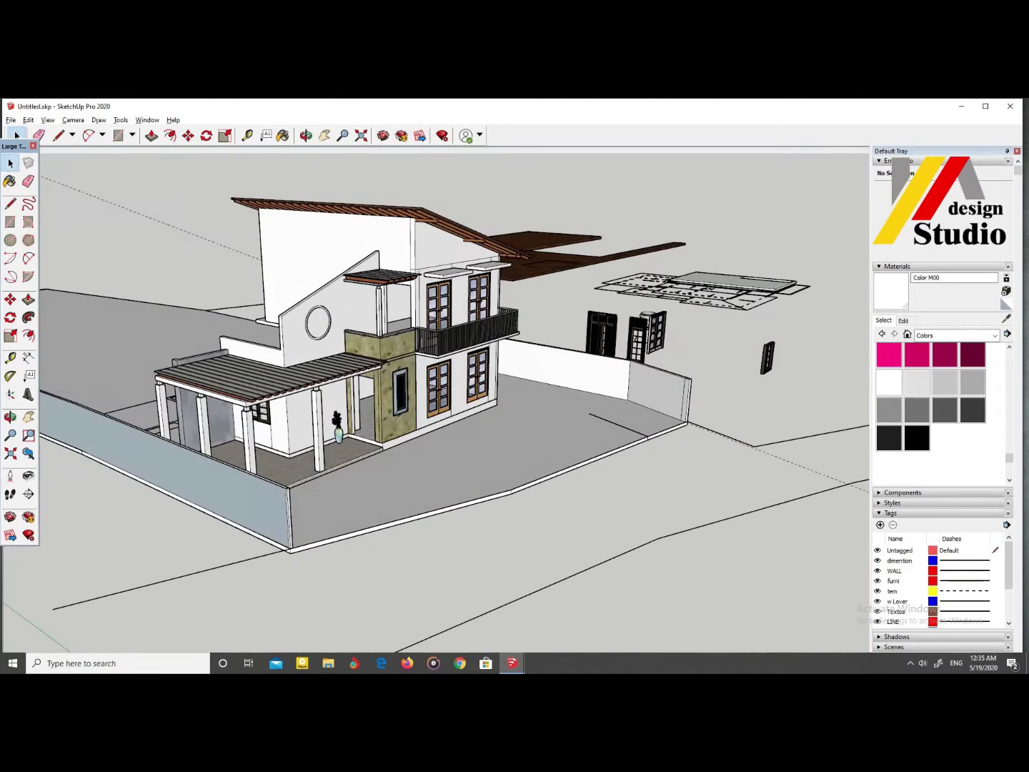
{"action": "scroll", "coordinate": [930, 408], "scroll_direction": "up", "scroll_amount": 3}
Step: Paint the tall side gable wall with yellow Color D05
{"action": "scroll", "coordinate": [970, 415], "scroll_direction": "down", "scroll_amount": 2}
{"action": "left_click", "coordinate": [889, 423]}
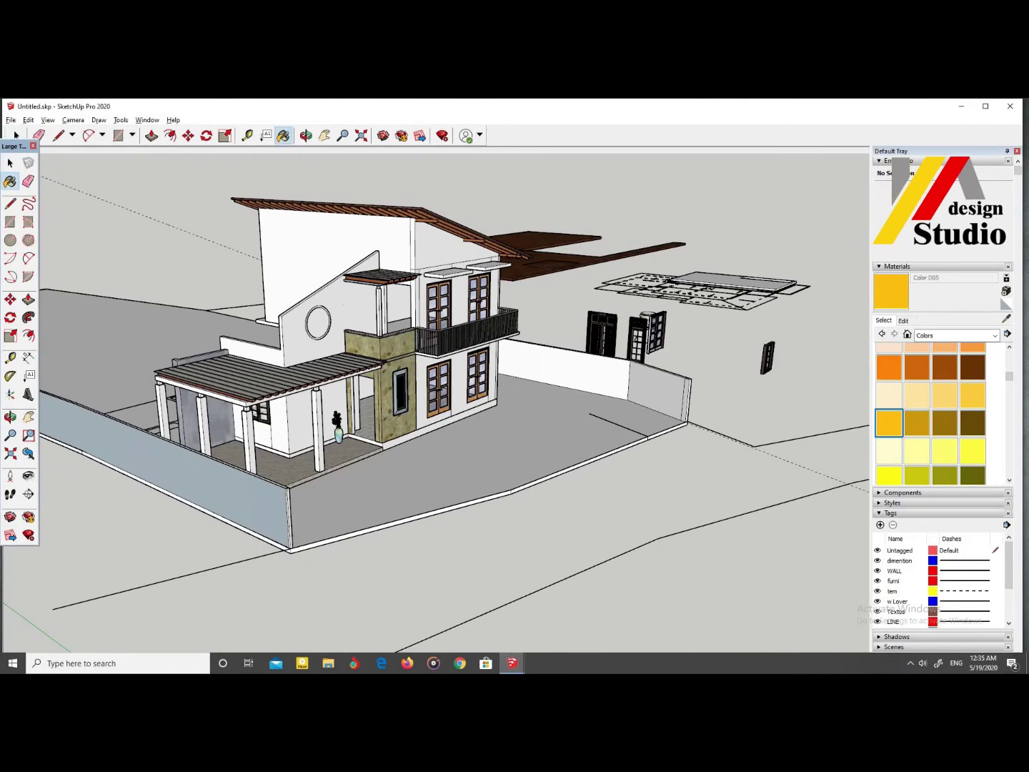
{"action": "key", "text": "space"}
{"action": "left_click", "coordinate": [300, 433]}
{"action": "middle_click_drag", "start_coordinate": [300, 432], "coordinate": [214, 428]}
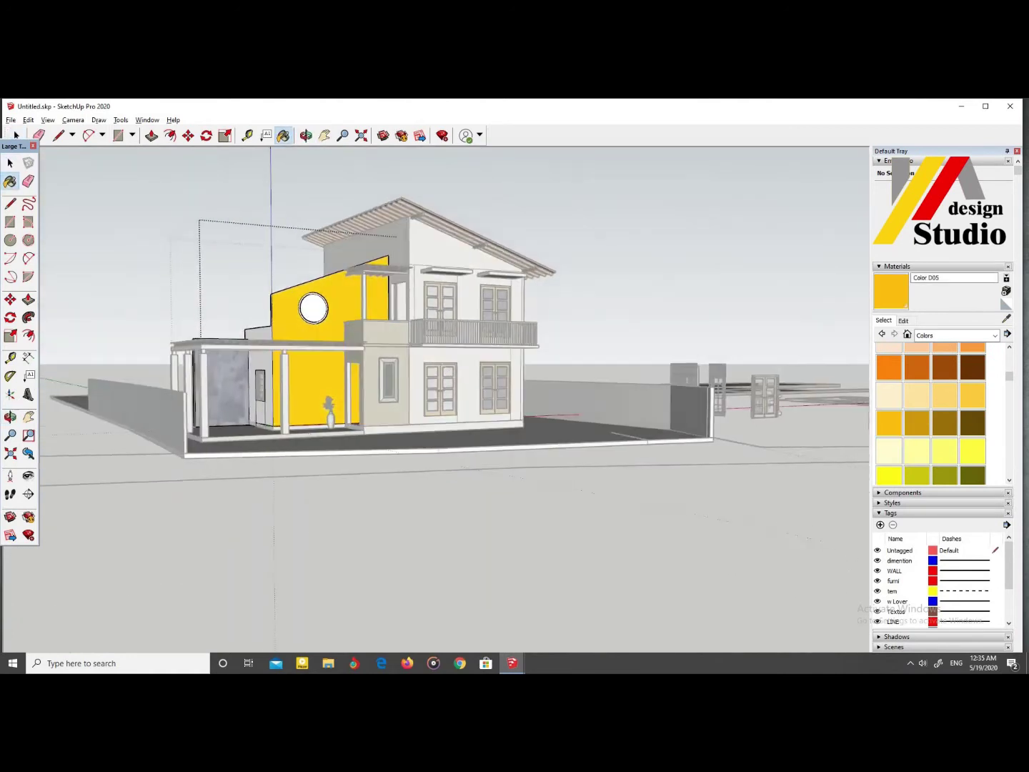
{"action": "middle_click_drag", "start_coordinate": [322, 321], "coordinate": [336, 356]}
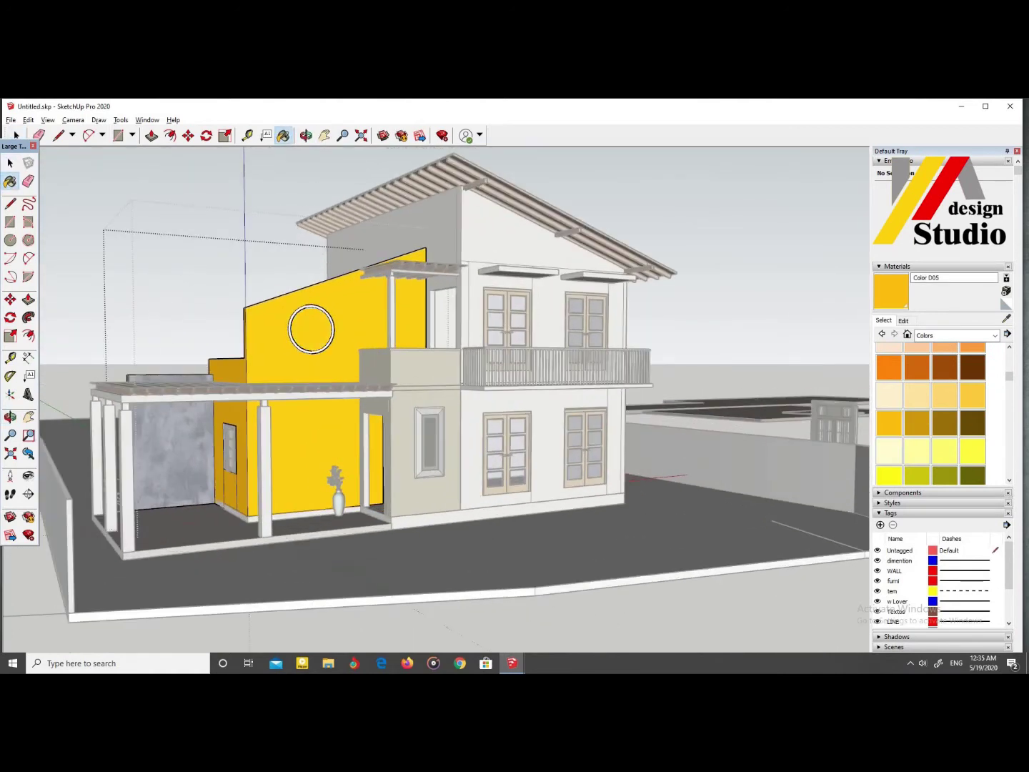
Step: Pick orange Color C06 and orbit around the whole plot to review it
{"action": "left_click", "coordinate": [917, 366]}
{"action": "scroll", "coordinate": [337, 328], "scroll_direction": "up", "scroll_amount": 5}
{"action": "scroll", "coordinate": [338, 328], "scroll_direction": "down", "scroll_amount": 6}
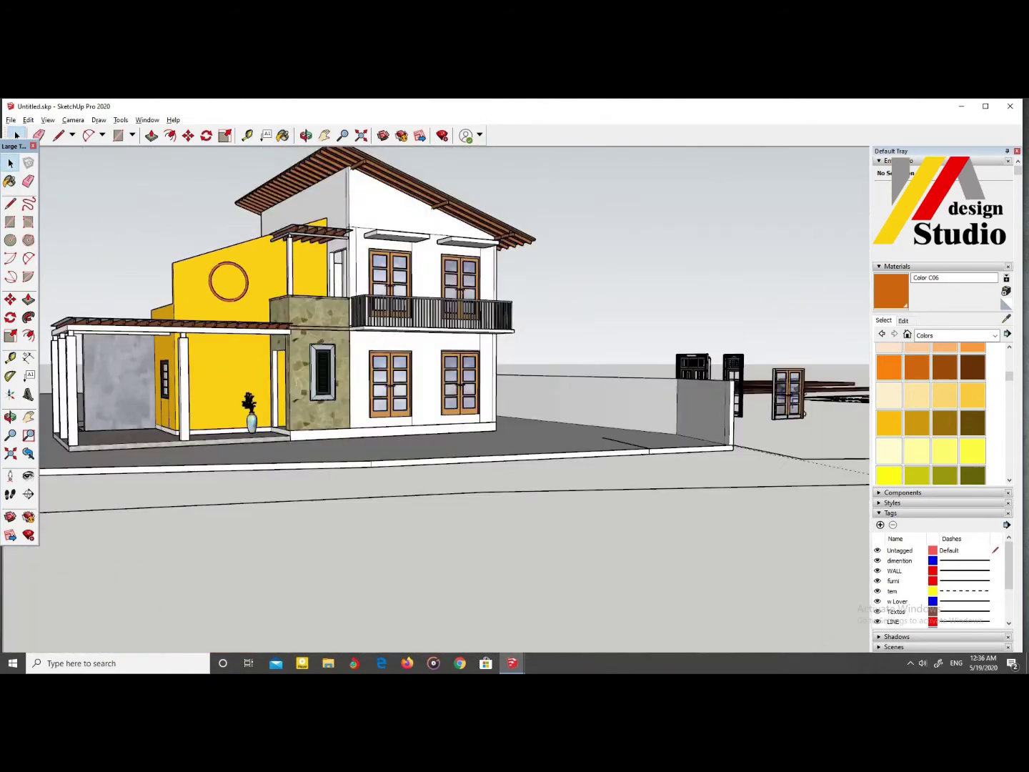
{"action": "mouse_move", "coordinate": [338, 328]}
{"action": "middle_mouse_down"}
{"action": "mouse_move", "coordinate": [372, 336]}
{"action": "mouse_move", "coordinate": [400, 400]}
{"action": "mouse_move", "coordinate": [356, 417]}
{"action": "middle_mouse_up"}
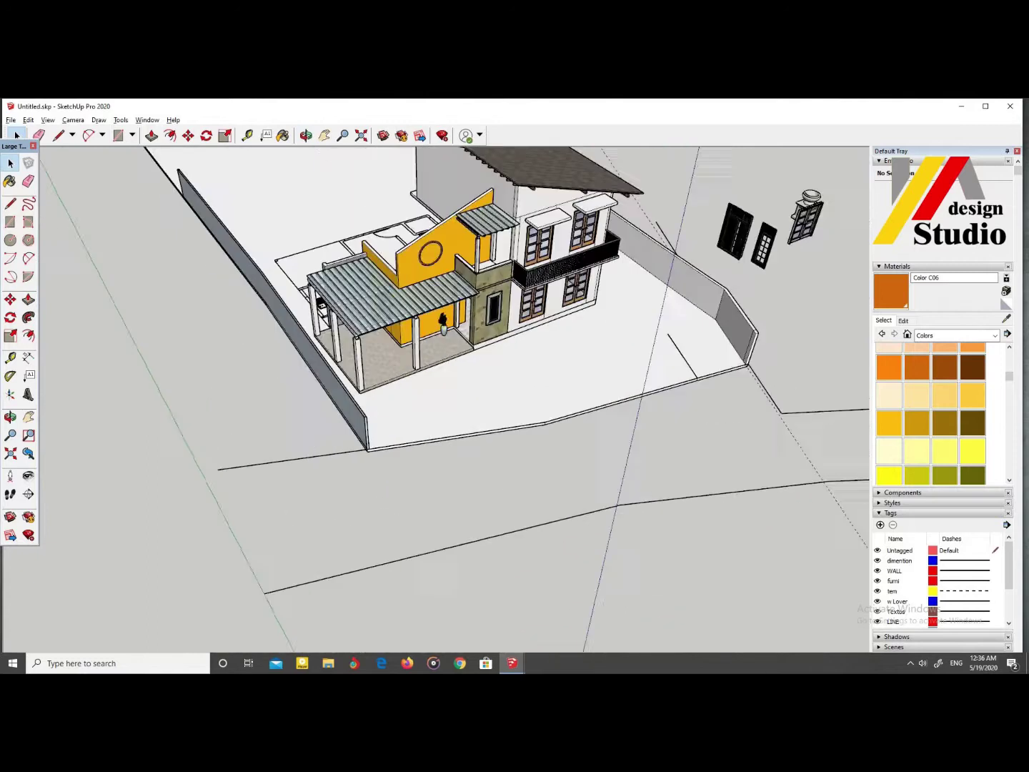
{"action": "scroll", "coordinate": [358, 418], "scroll_direction": "up", "scroll_amount": 5}
{"action": "scroll", "coordinate": [404, 536], "scroll_direction": "down", "scroll_amount": 3}
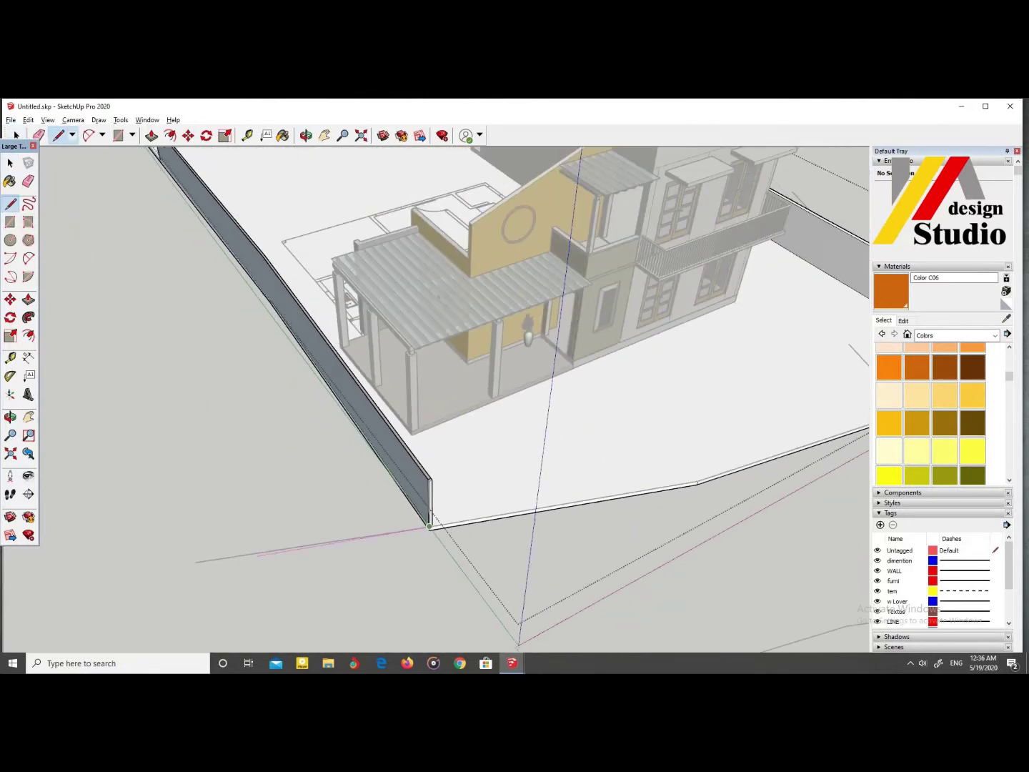
{"action": "scroll", "coordinate": [427, 529], "scroll_direction": "up", "scroll_amount": 3}
{"action": "mouse_move", "coordinate": [428, 529]}
{"action": "middle_mouse_down"}
{"action": "mouse_move", "coordinate": [400, 429]}
{"action": "mouse_move", "coordinate": [493, 414]}
{"action": "middle_mouse_up"}
{"action": "scroll", "coordinate": [401, 428], "scroll_direction": "down", "scroll_amount": 5}
{"action": "key", "text": "space"}
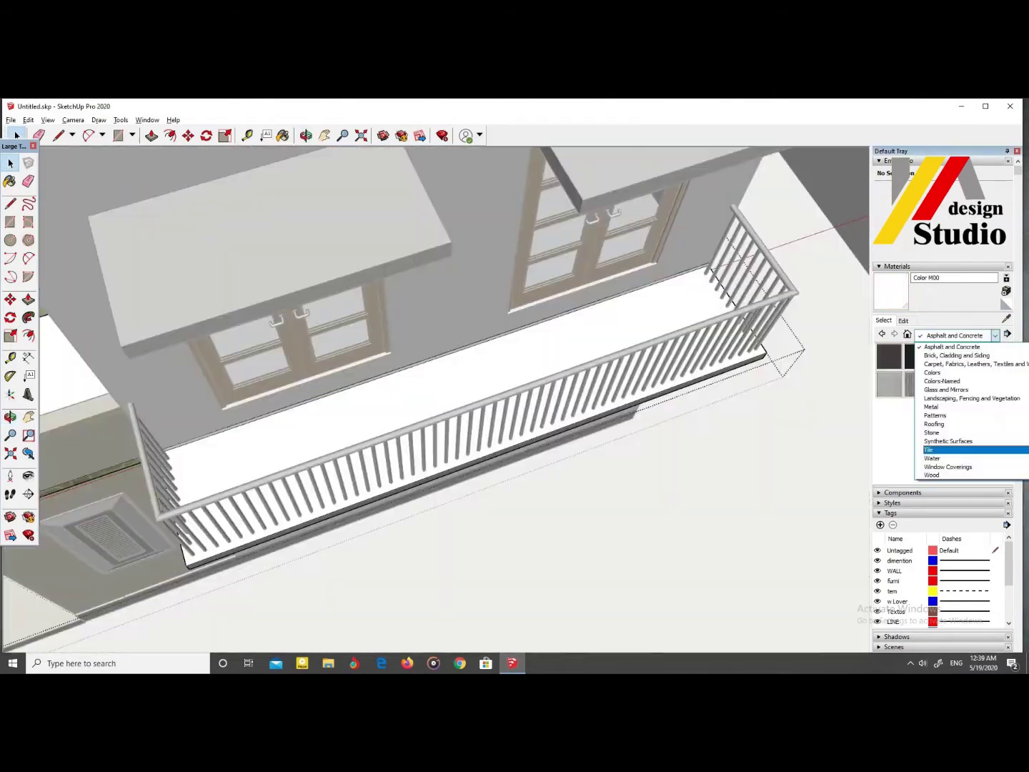
Step: Tile the balcony floor and covered porch floor with Tile Grey
{"action": "left_click", "coordinate": [929, 450]}
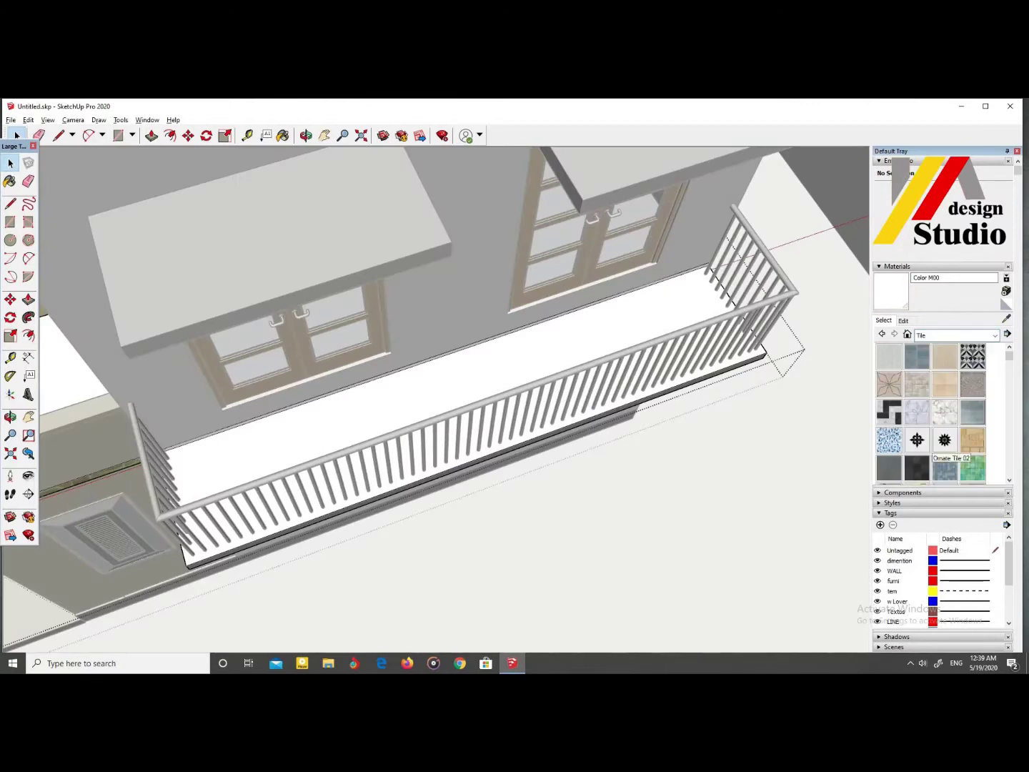
{"action": "scroll", "coordinate": [929, 415], "scroll_direction": "down", "scroll_amount": 2}
{"action": "left_click", "coordinate": [889, 421]}
{"action": "left_click", "coordinate": [457, 379]}
{"action": "scroll", "coordinate": [429, 401], "scroll_direction": "down", "scroll_amount": 5}
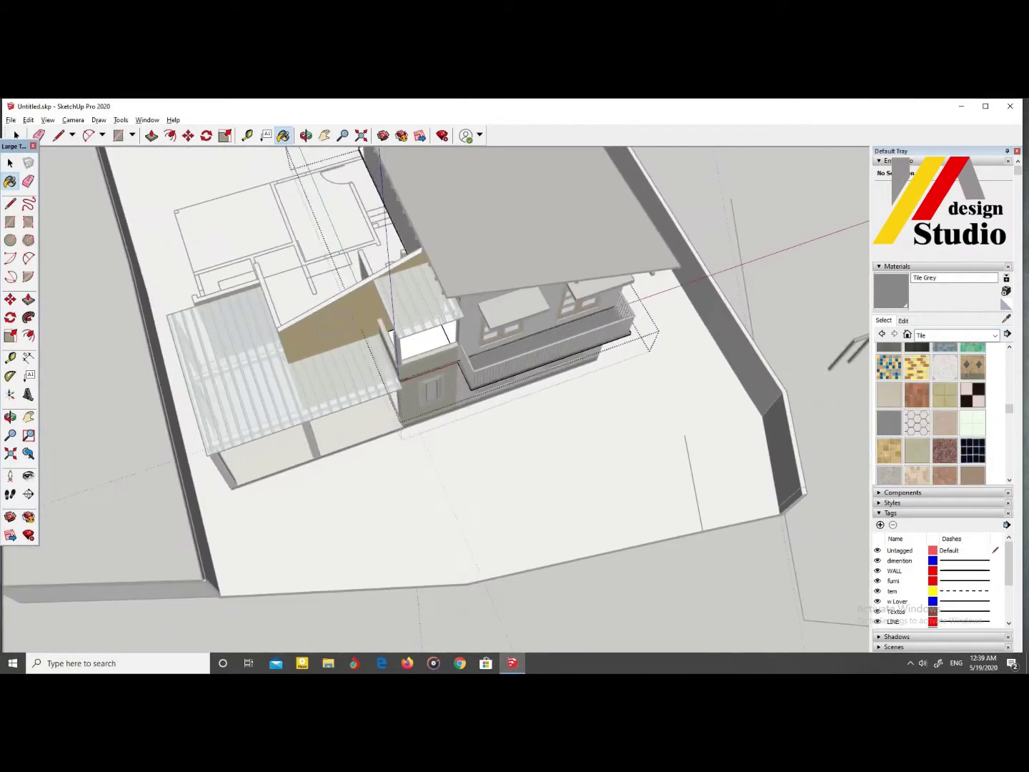
{"action": "scroll", "coordinate": [286, 429], "scroll_direction": "up", "scroll_amount": 5}
{"action": "left_click", "coordinate": [272, 429]}
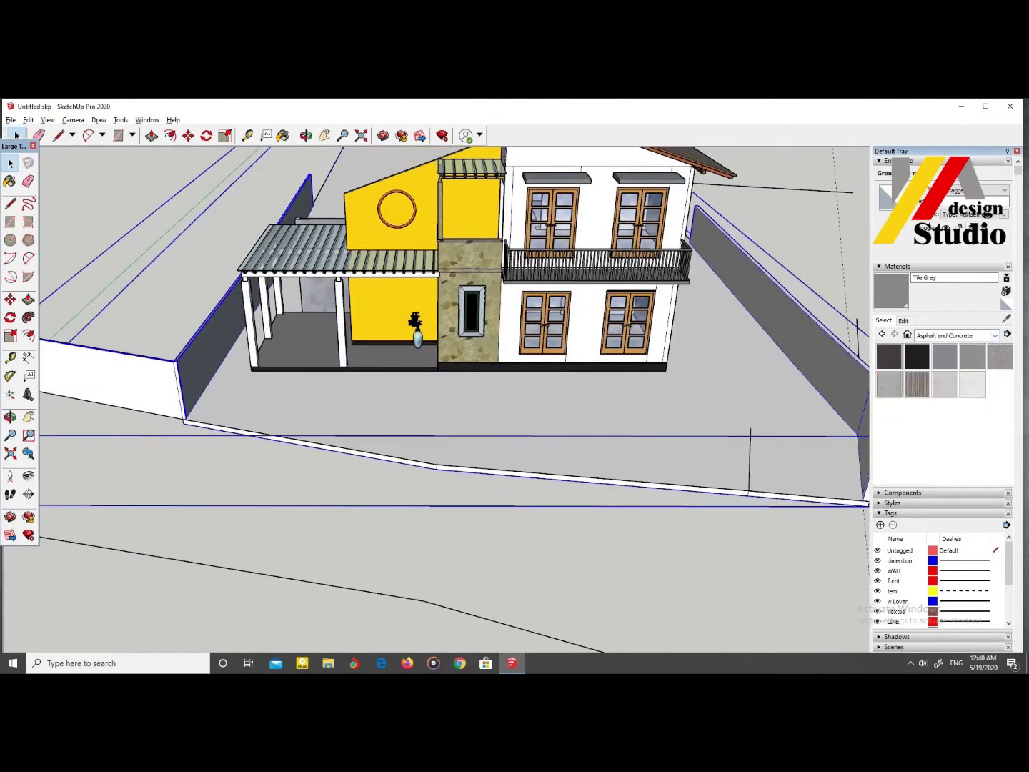
Step: Paint the lawn inside the boundary wall with Vegetation Grass
{"action": "left_click", "coordinate": [994, 335]}
{"action": "left_click", "coordinate": [948, 441]}
{"action": "left_click", "coordinate": [994, 335]}
{"action": "left_click", "coordinate": [951, 398]}
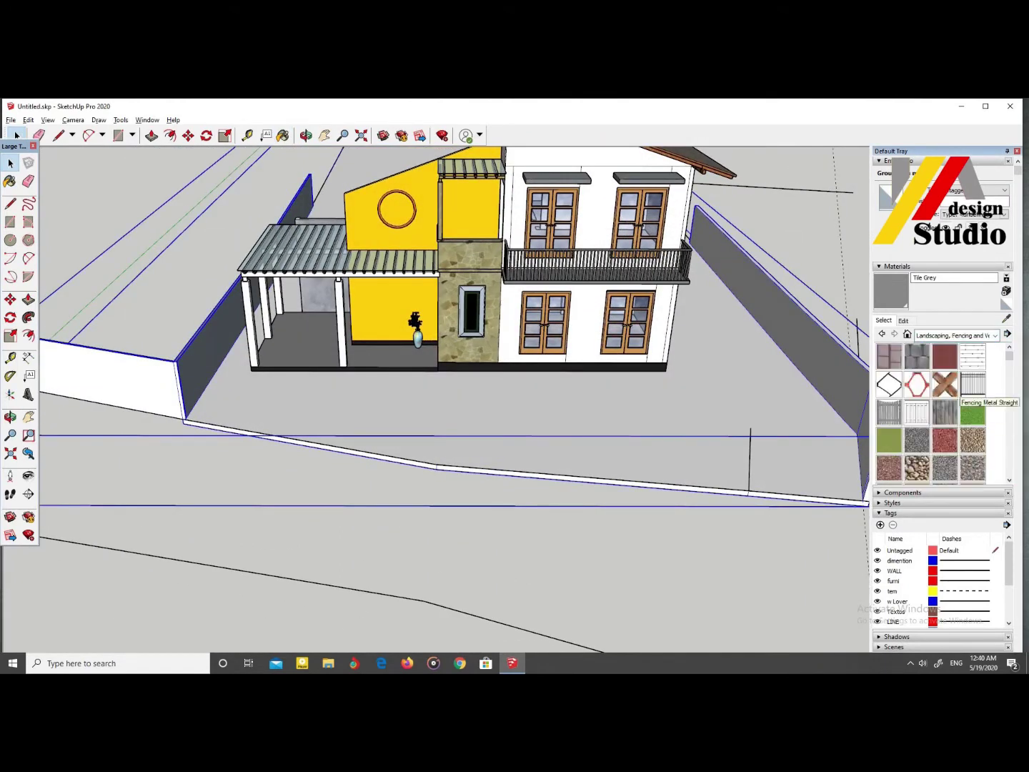
{"action": "left_click", "coordinate": [499, 415]}
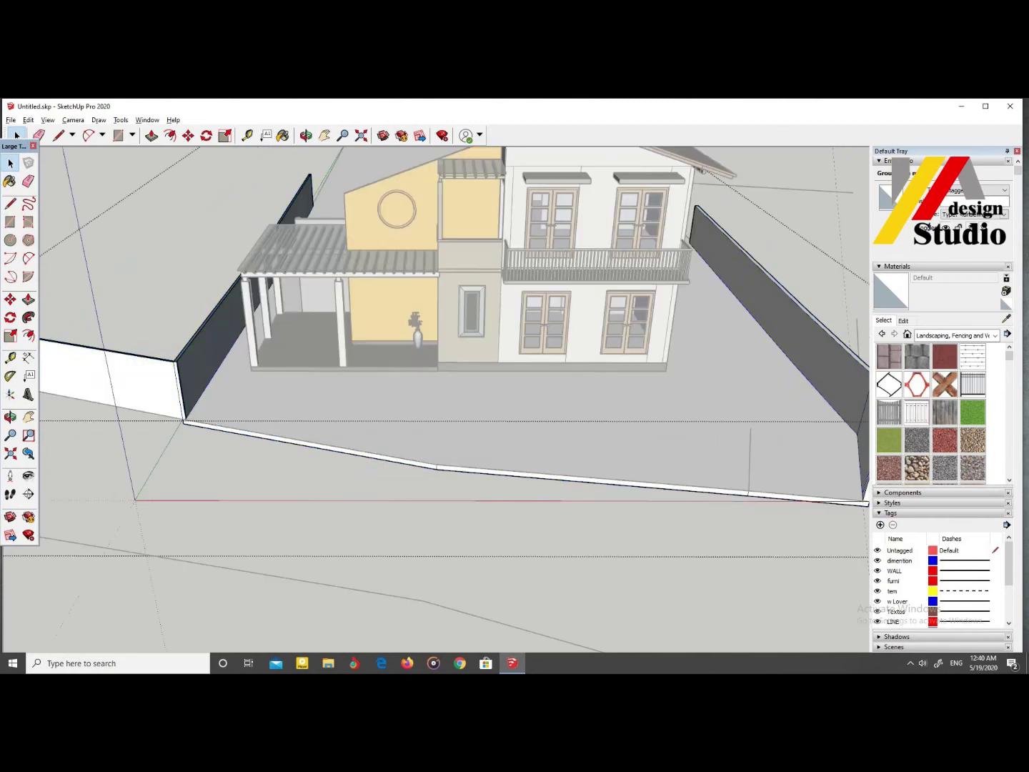
{"action": "scroll", "coordinate": [930, 415], "scroll_direction": "down", "scroll_amount": 3}
{"action": "left_click", "coordinate": [973, 414]}
{"action": "left_click", "coordinate": [500, 415]}
{"action": "key", "text": "space"}
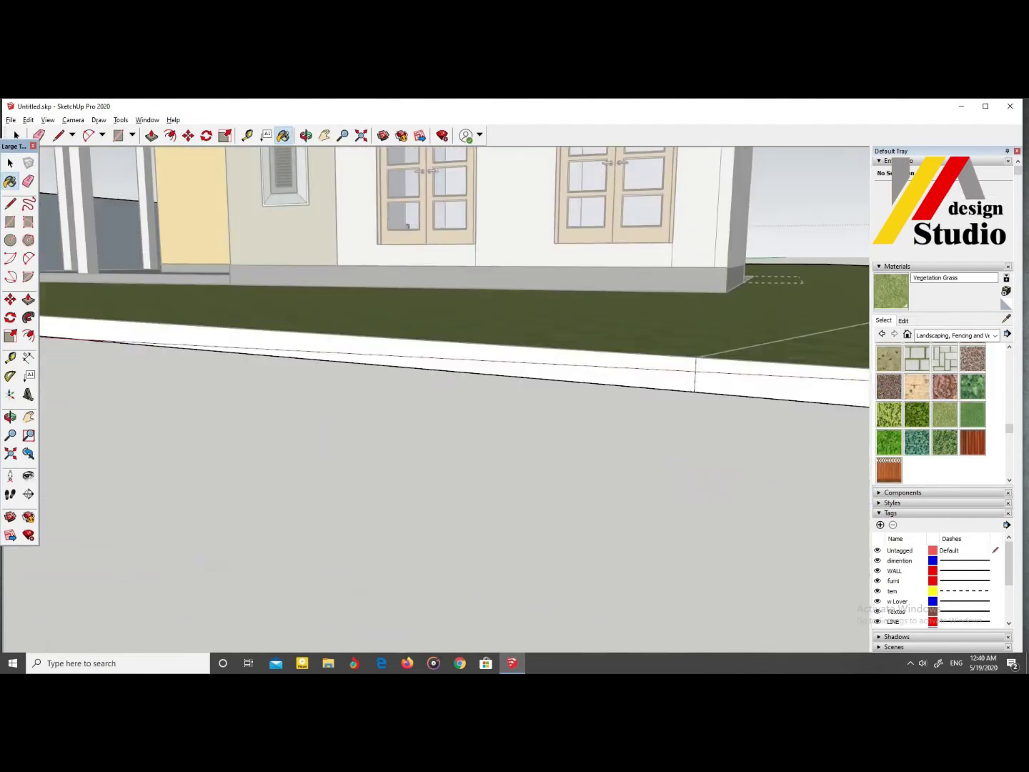
Step: Orbit and zoom to view the whole house and lawn
{"action": "middle_click_drag", "start_coordinate": [500, 414], "coordinate": [500, 357]}
{"action": "scroll", "coordinate": [683, 400], "scroll_direction": "up", "scroll_amount": 5}
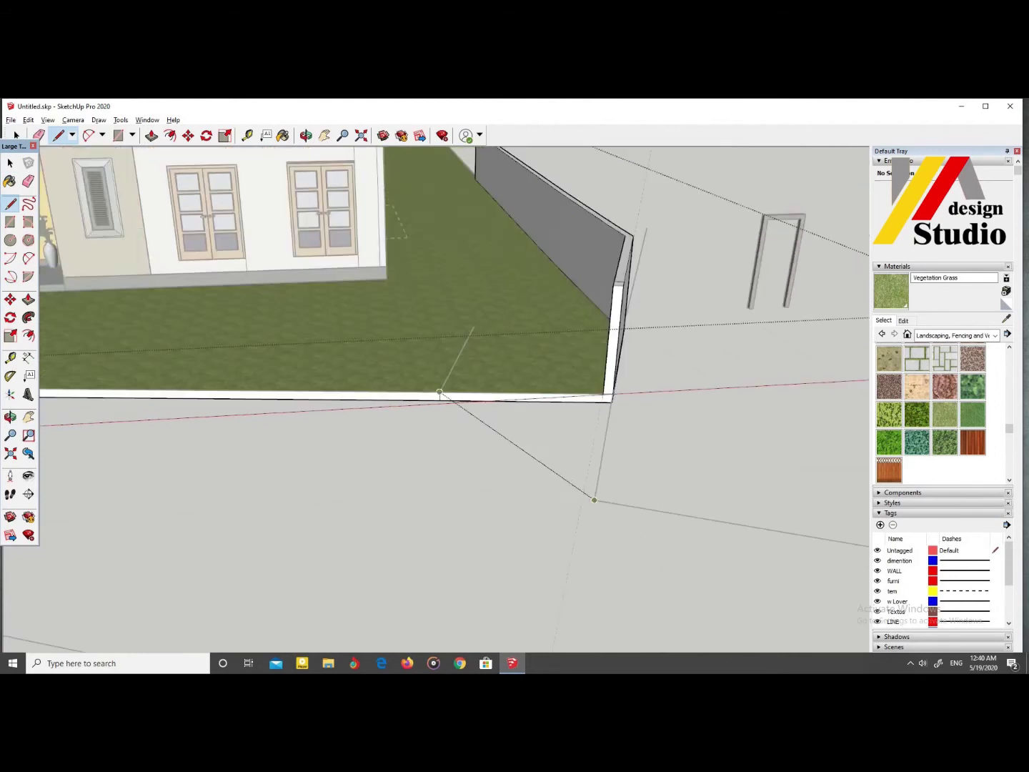
{"action": "scroll", "coordinate": [686, 575], "scroll_direction": "down", "scroll_amount": 3}
{"action": "scroll", "coordinate": [660, 458], "scroll_direction": "down", "scroll_amount": 3}
{"action": "scroll", "coordinate": [544, 421], "scroll_direction": "up", "scroll_amount": 3}
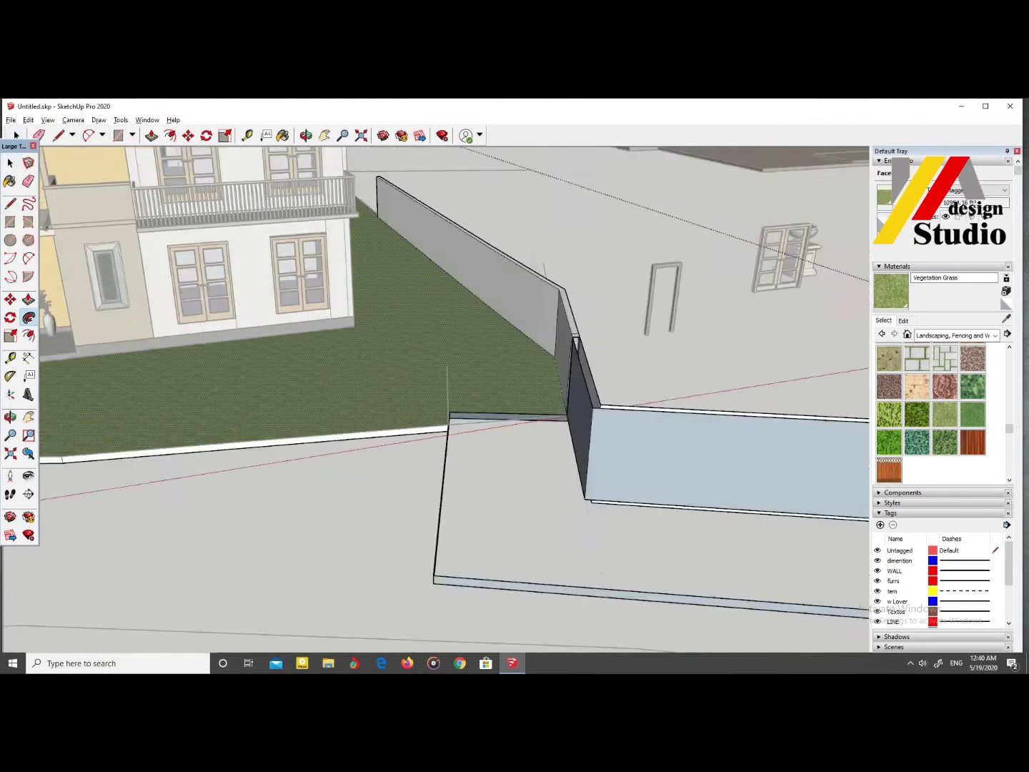
Step: Undo the trial wall block and its ground outline
{"action": "middle_click_drag", "start_coordinate": [543, 400], "coordinate": [613, 379]}
{"action": "scroll", "coordinate": [614, 378], "scroll_direction": "up", "scroll_amount": 5}
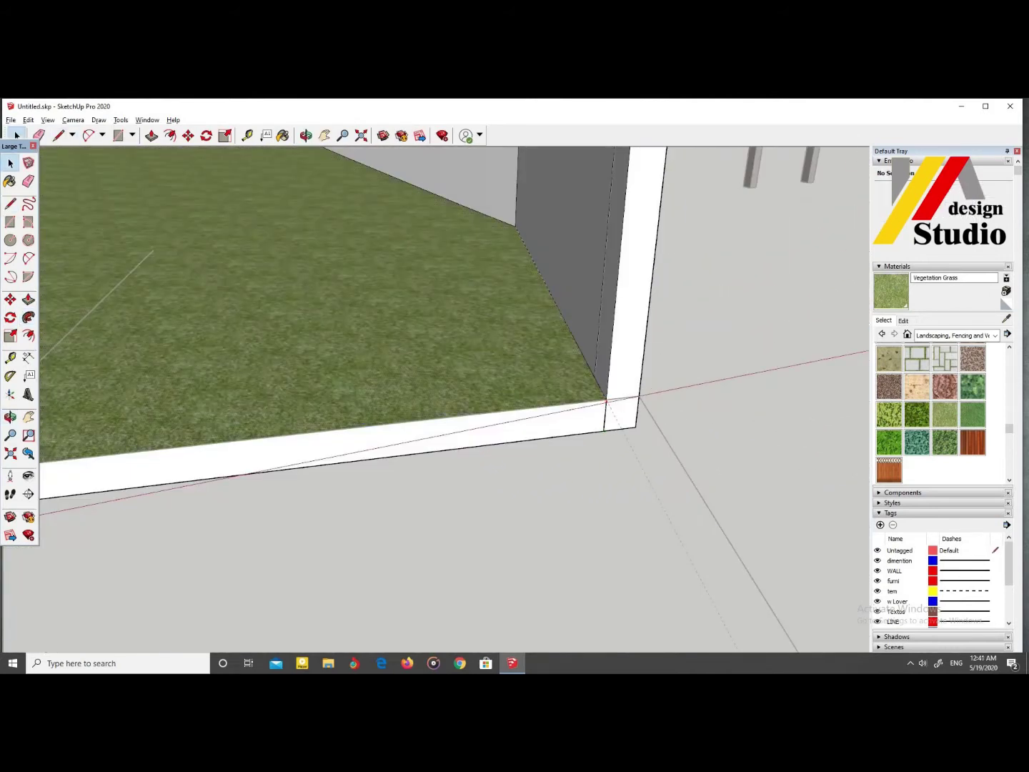
{"action": "scroll", "coordinate": [606, 401], "scroll_direction": "down", "scroll_amount": 4}
{"action": "key", "text": "ctrl+z"}
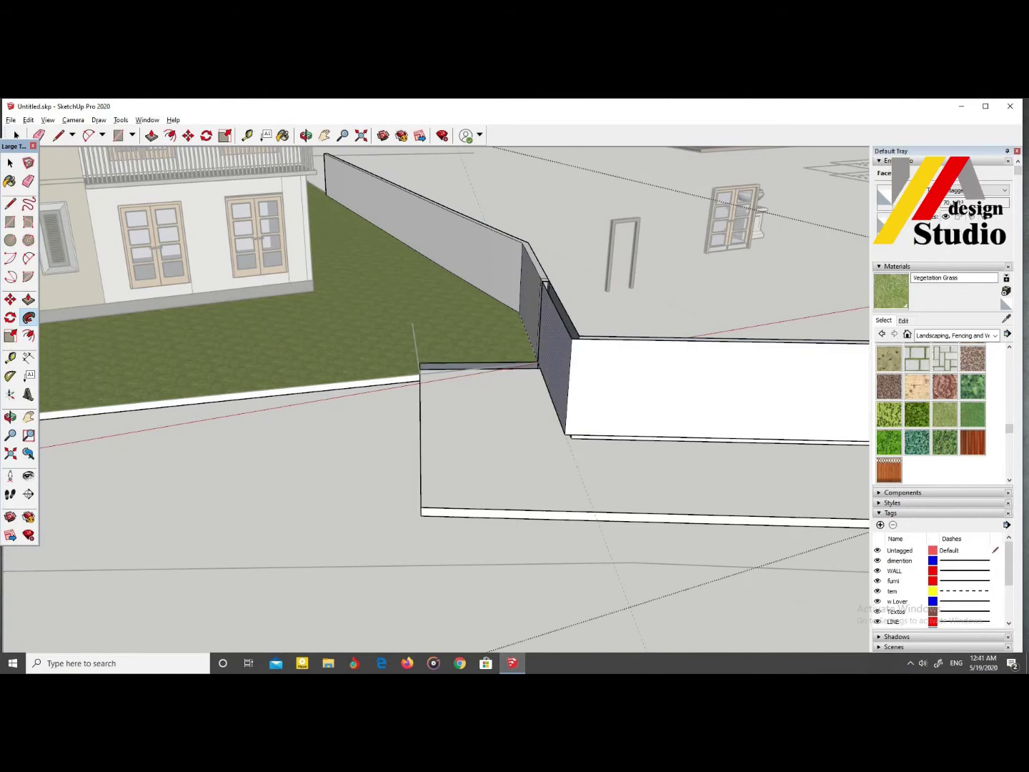
{"action": "key", "text": "ctrl+z"}
Step: Select the strip face beside the lawn corner and zoom out over the whole lot
{"action": "left_click", "coordinate": [480, 368]}
{"action": "scroll", "coordinate": [529, 386], "scroll_direction": "up", "scroll_amount": 2}
{"action": "scroll", "coordinate": [528, 386], "scroll_direction": "up", "scroll_amount": 2}
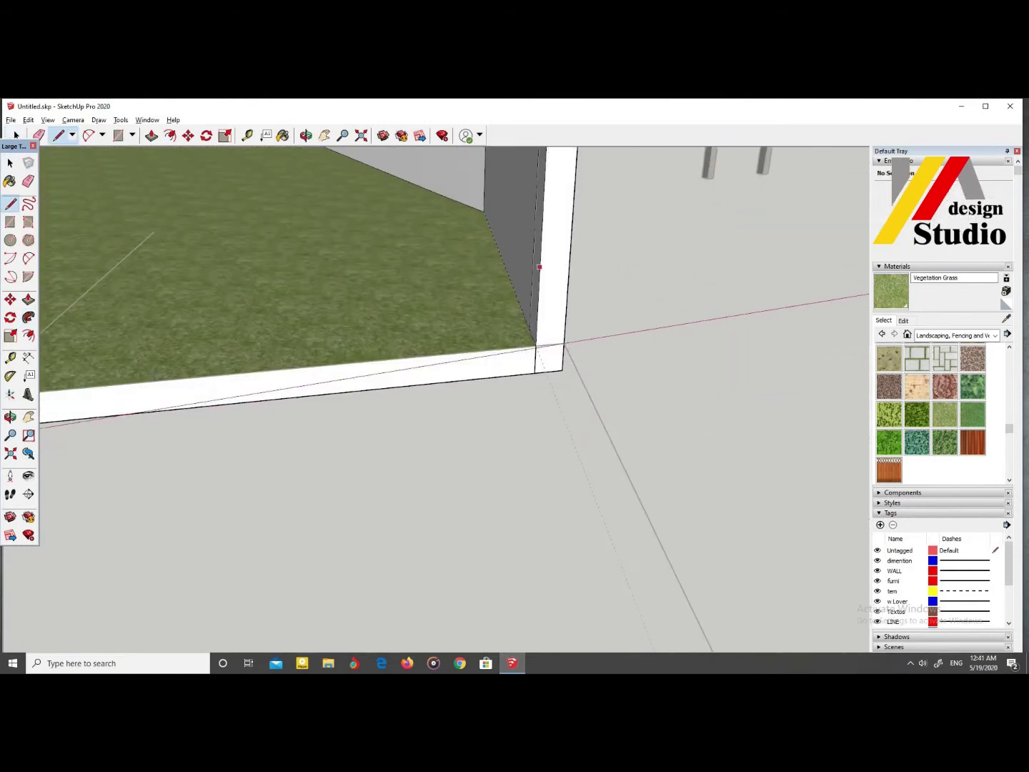
{"action": "middle_click_drag", "start_coordinate": [530, 447], "coordinate": [621, 401]}
{"action": "scroll", "coordinate": [557, 428], "scroll_direction": "down", "scroll_amount": 5}
Step: Trace the road outline along the kerb and close it into a flat road face
{"action": "left_click", "coordinate": [786, 429]}
{"action": "middle_click_drag", "start_coordinate": [785, 428], "coordinate": [544, 400]}
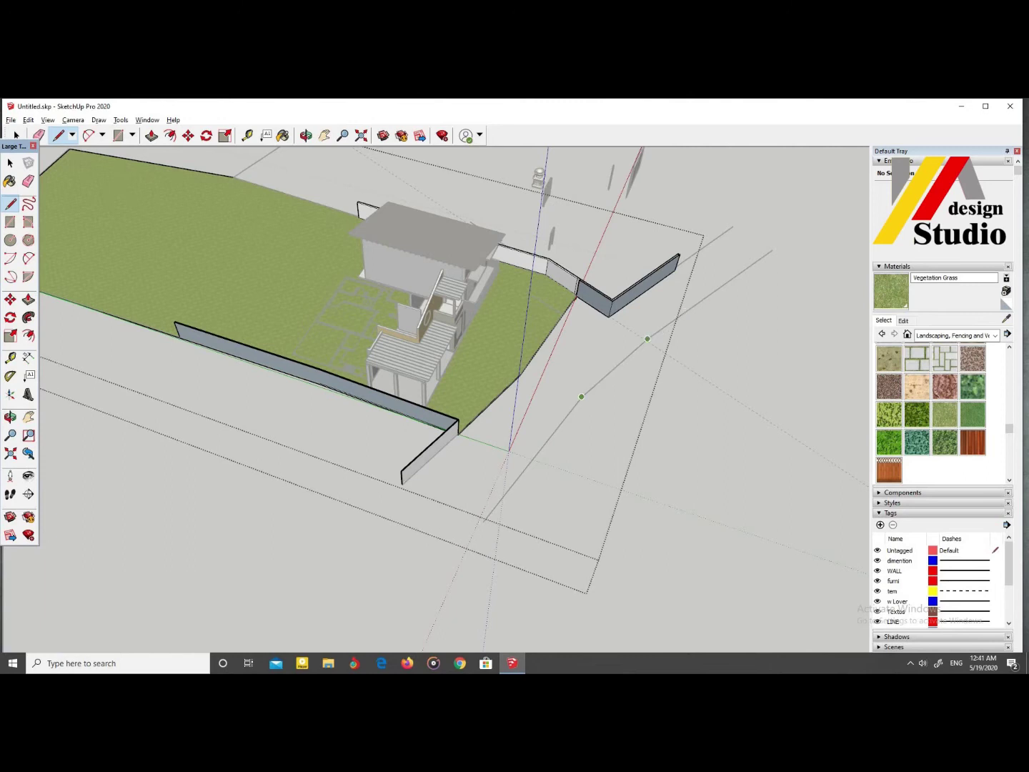
{"action": "middle_click_drag", "start_coordinate": [647, 338], "coordinate": [741, 617]}
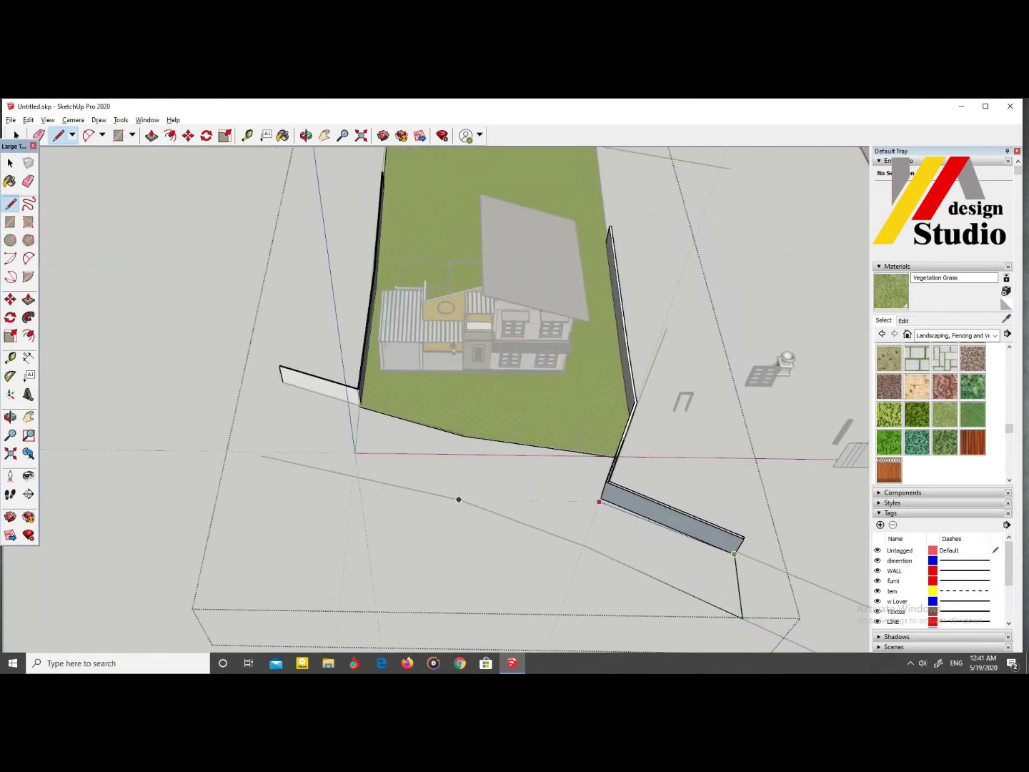
{"action": "middle_click_drag", "start_coordinate": [734, 554], "coordinate": [406, 413]}
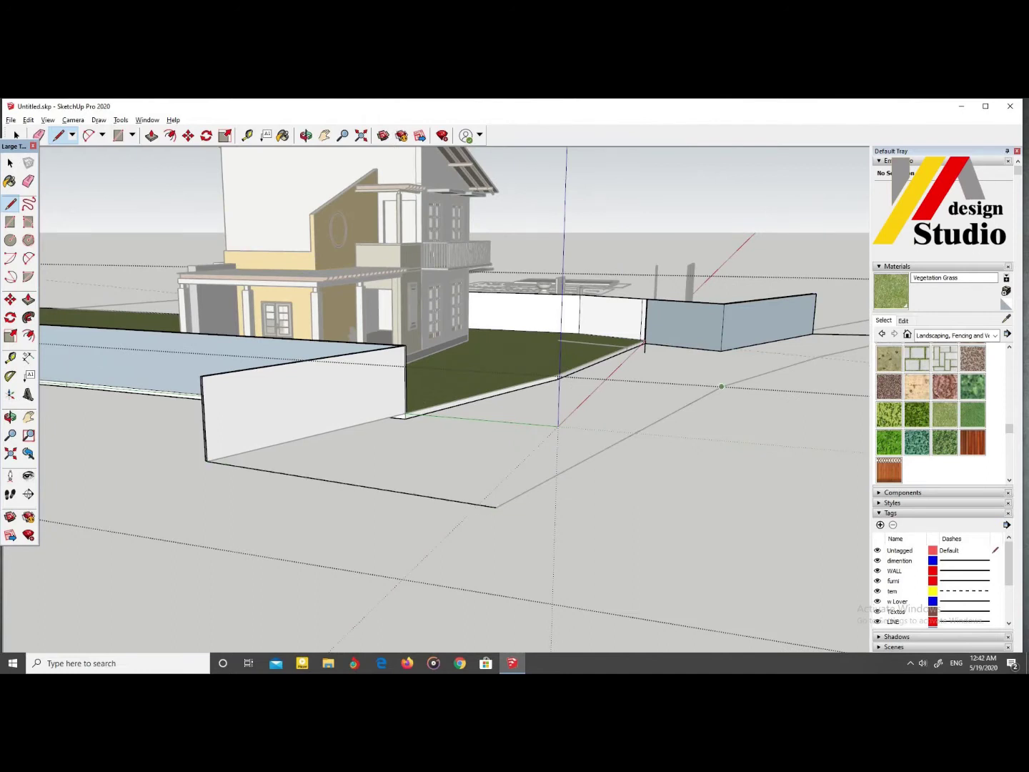
{"action": "scroll", "coordinate": [644, 337], "scroll_direction": "up", "scroll_amount": 4}
{"action": "mouse_move", "coordinate": [644, 344]}
{"action": "middle_mouse_down"}
{"action": "mouse_move", "coordinate": [636, 286]}
{"action": "mouse_move", "coordinate": [628, 316]}
{"action": "middle_mouse_up"}
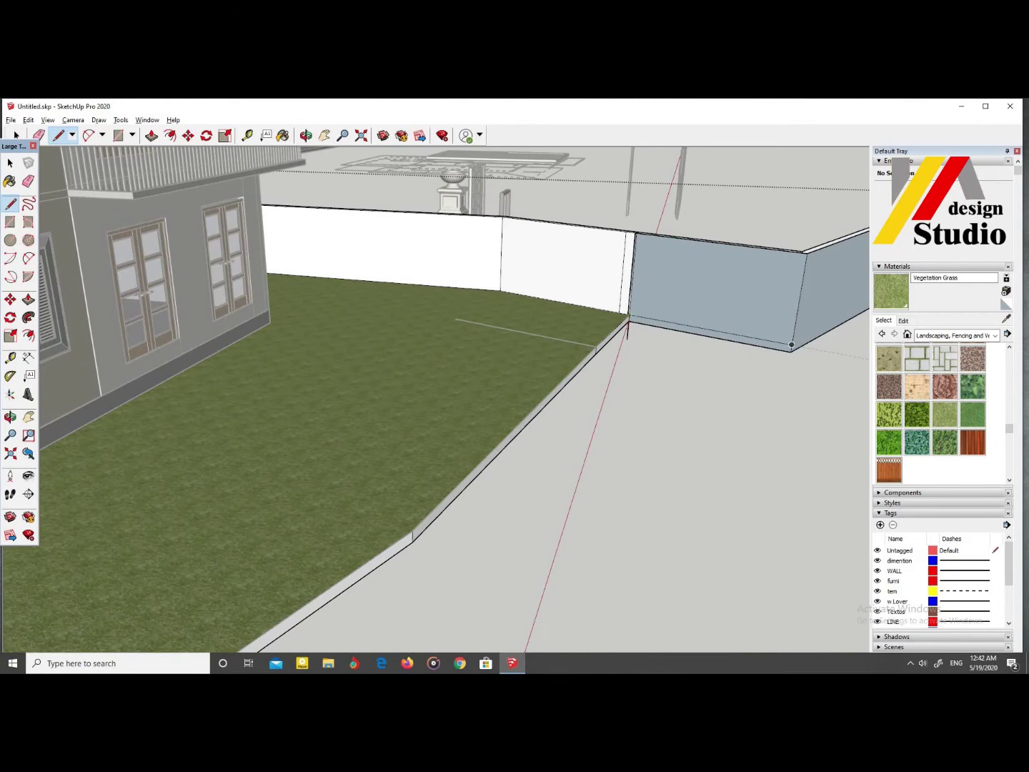
{"action": "middle_click_drag", "start_coordinate": [791, 344], "coordinate": [740, 307]}
{"action": "mouse_move", "coordinate": [687, 342]}
{"action": "middle_mouse_down"}
{"action": "mouse_move", "coordinate": [592, 340]}
{"action": "mouse_move", "coordinate": [800, 333]}
{"action": "mouse_move", "coordinate": [737, 300]}
{"action": "mouse_move", "coordinate": [700, 338]}
{"action": "mouse_move", "coordinate": [857, 343]}
{"action": "middle_mouse_up"}
{"action": "left_click", "coordinate": [857, 344]}
{"action": "scroll", "coordinate": [661, 347], "scroll_direction": "down", "scroll_amount": 5}
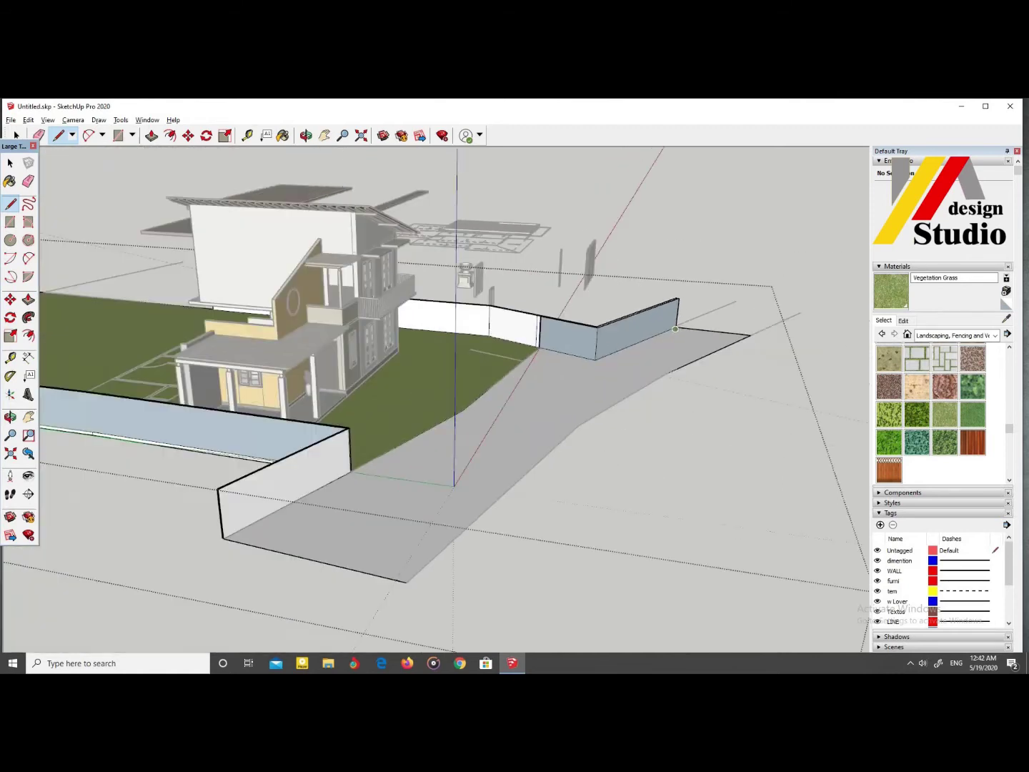
{"action": "scroll", "coordinate": [571, 390], "scroll_direction": "up", "scroll_amount": 6}
{"action": "key", "text": "p"}
{"action": "scroll", "coordinate": [607, 383], "scroll_direction": "up", "scroll_amount": 5}
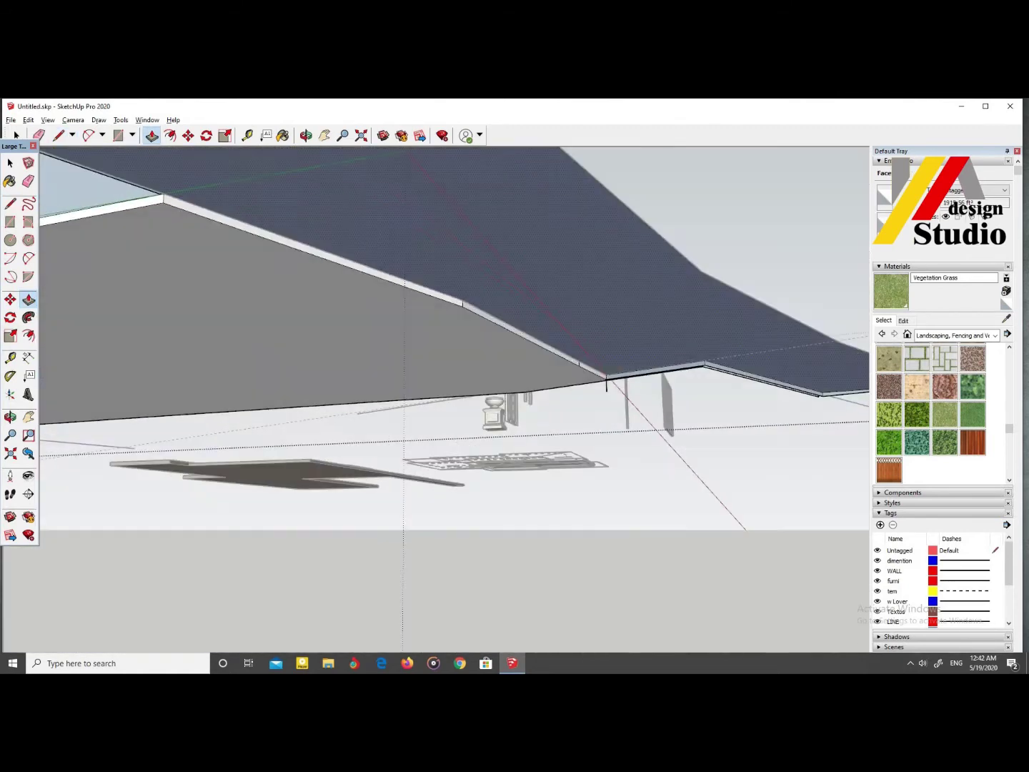
Step: Paint the road strip with the black Asphalt New material from Asphalt and Concrete
{"action": "left_click", "coordinate": [29, 317]}
{"action": "scroll", "coordinate": [606, 382], "scroll_direction": "down", "scroll_amount": 5}
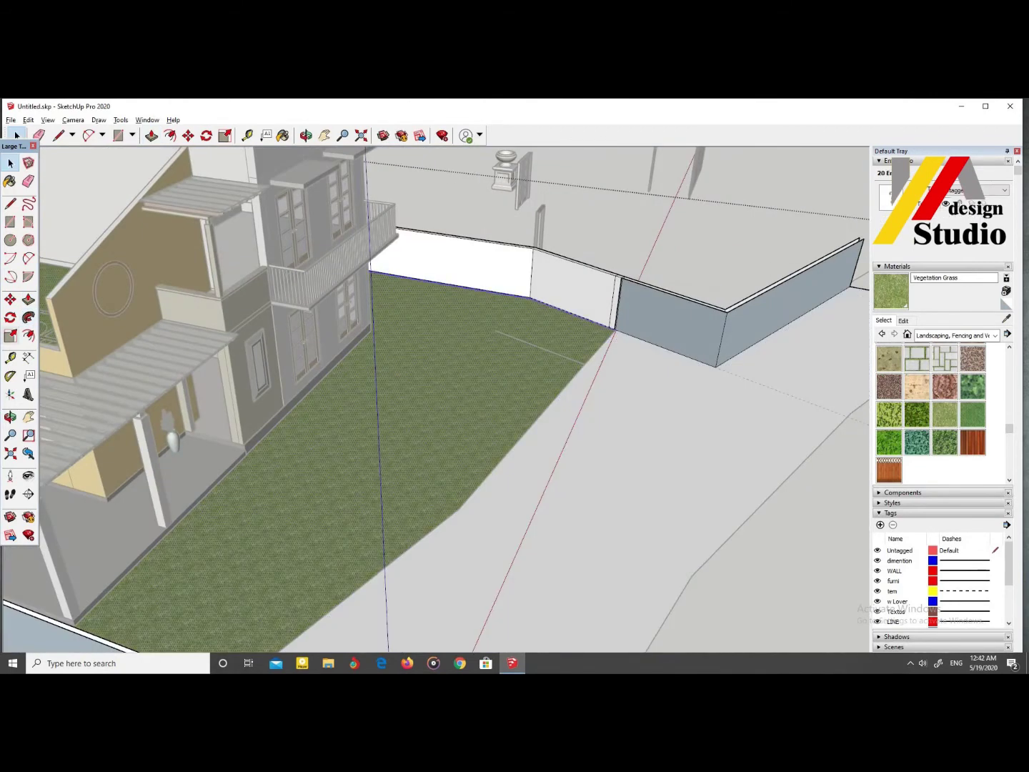
{"action": "left_click", "coordinate": [955, 335]}
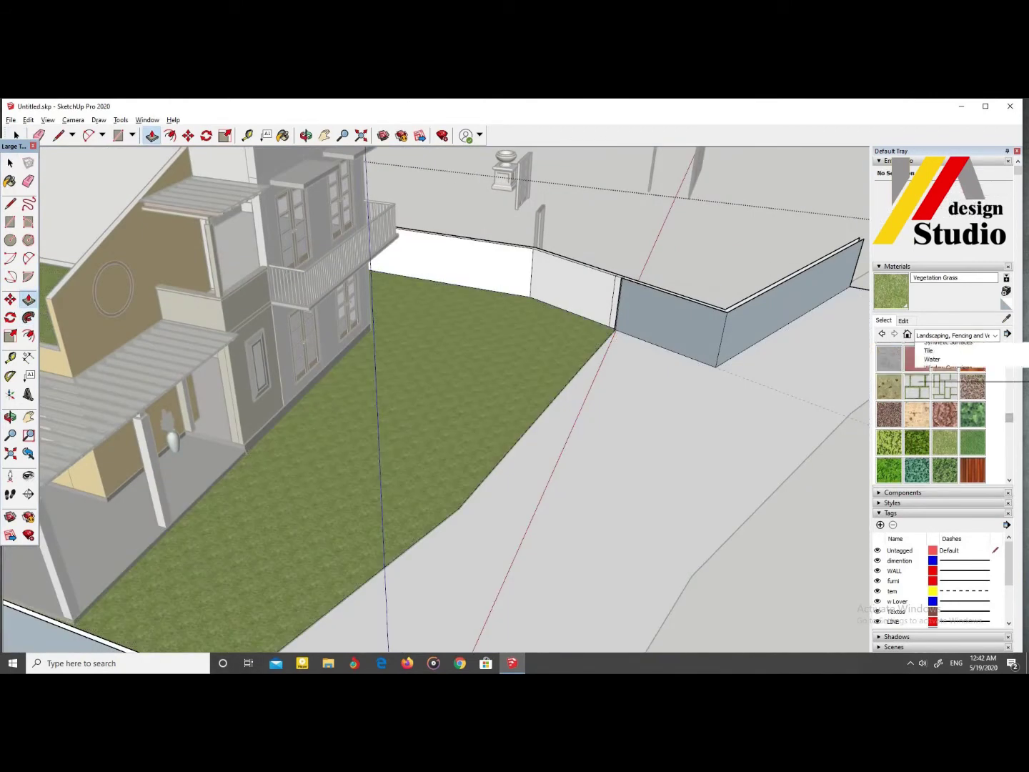
{"action": "left_click", "coordinate": [916, 355]}
{"action": "left_click", "coordinate": [714, 386]}
{"action": "scroll", "coordinate": [714, 379], "scroll_direction": "down", "scroll_amount": 3}
{"action": "mouse_move", "coordinate": [457, 400]}
{"action": "middle_mouse_down"}
{"action": "mouse_move", "coordinate": [343, 336]}
{"action": "mouse_move", "coordinate": [329, 314]}
{"action": "middle_mouse_up"}
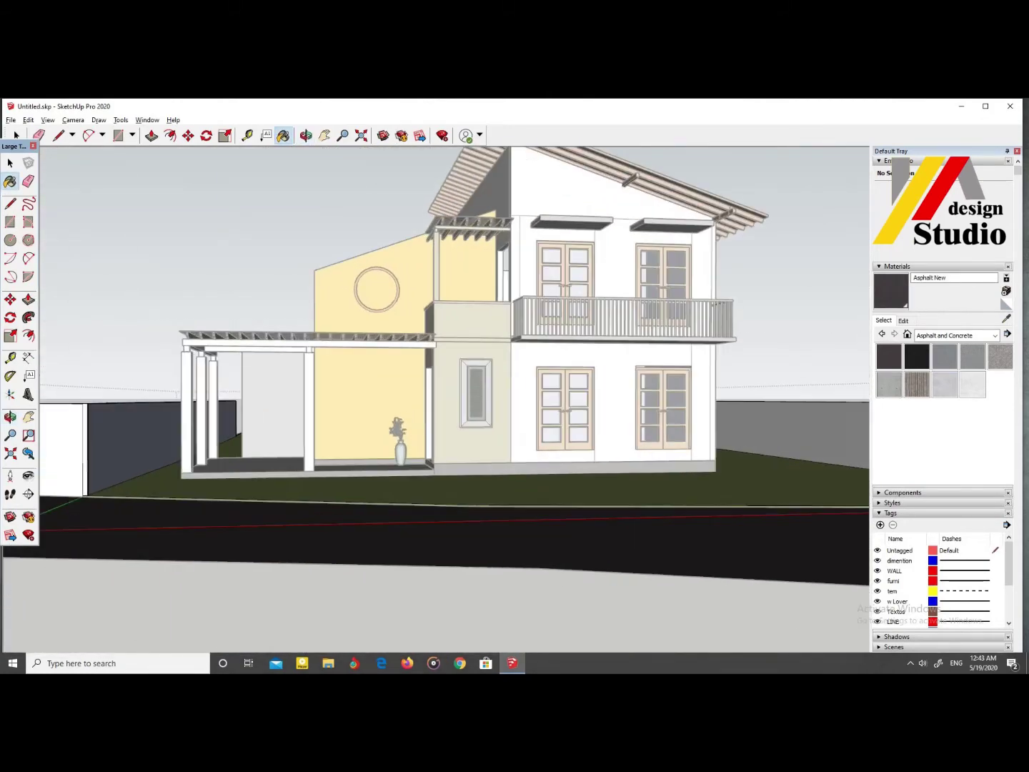
{"action": "key", "text": "space"}
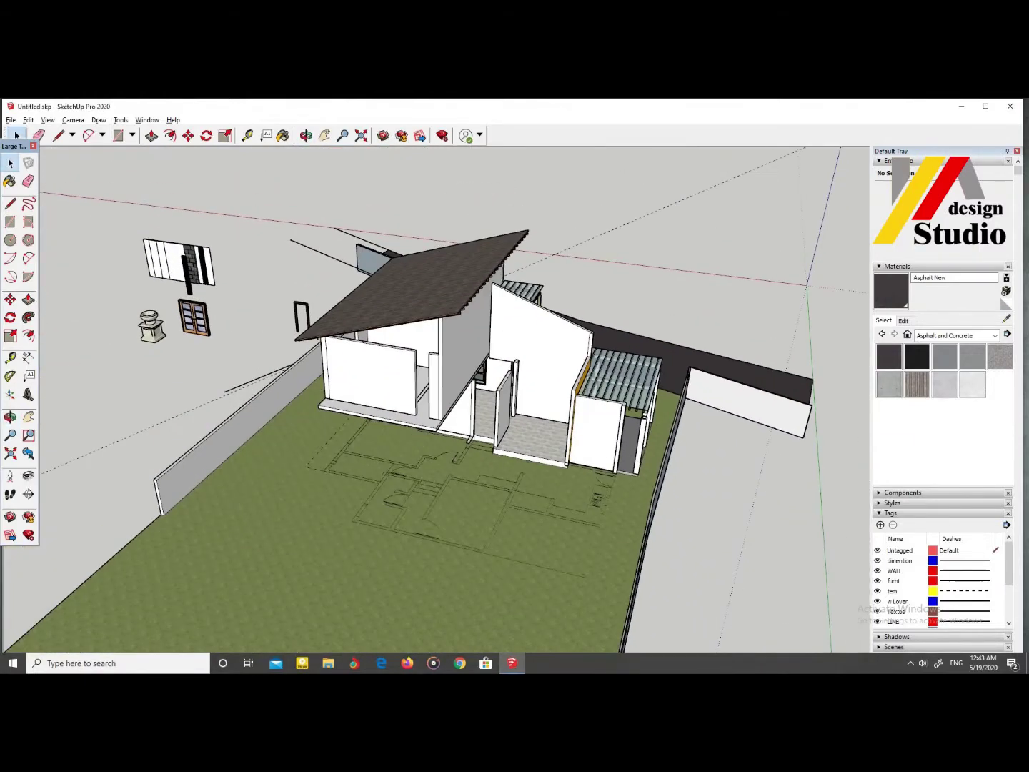
Step: Draw a small rectangle at the house's front-left ground-floor corner
{"action": "right_click", "coordinate": [570, 292]}
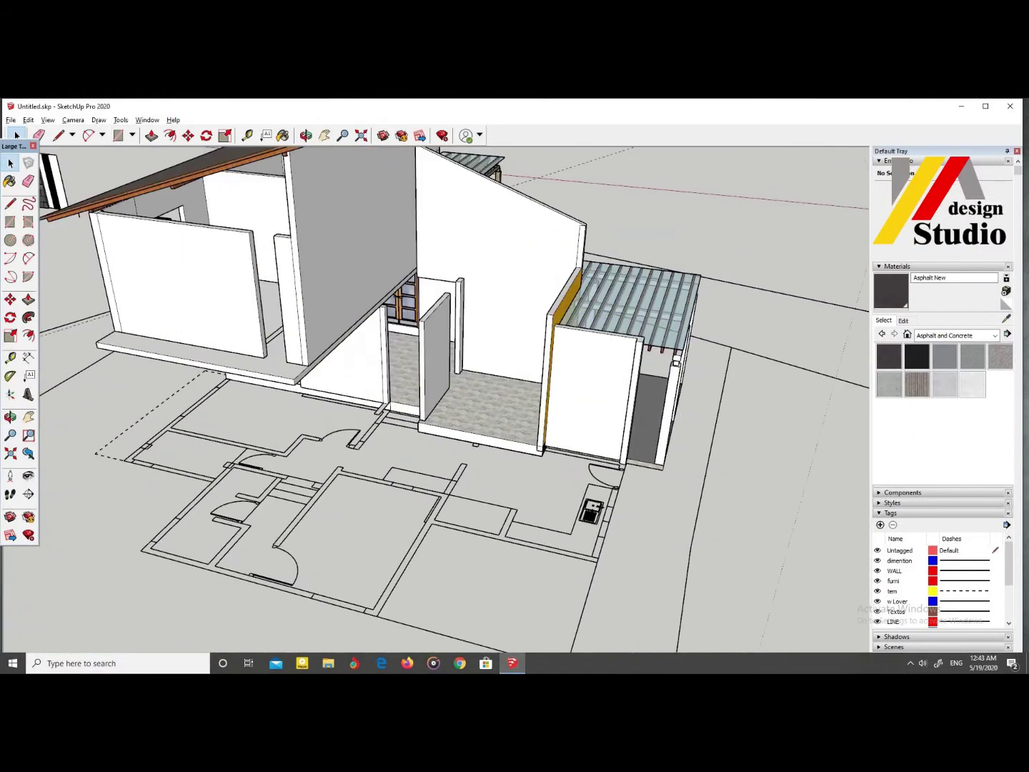
{"action": "key", "text": "space"}
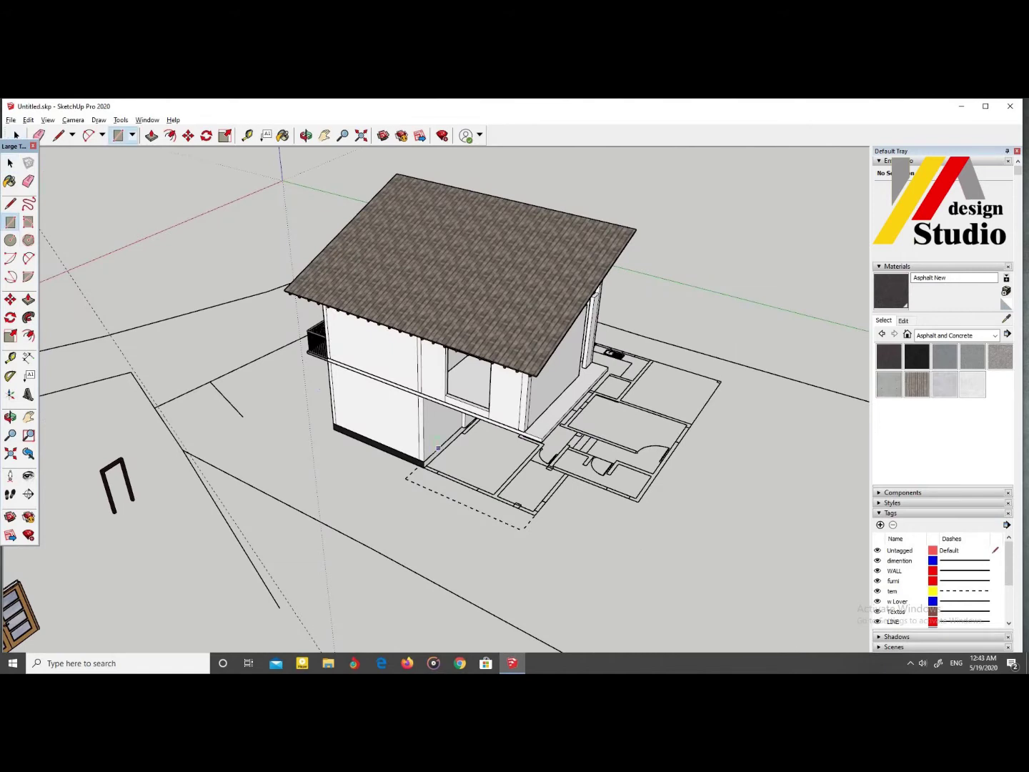
{"action": "scroll", "coordinate": [438, 448], "scroll_direction": "up", "scroll_amount": 3}
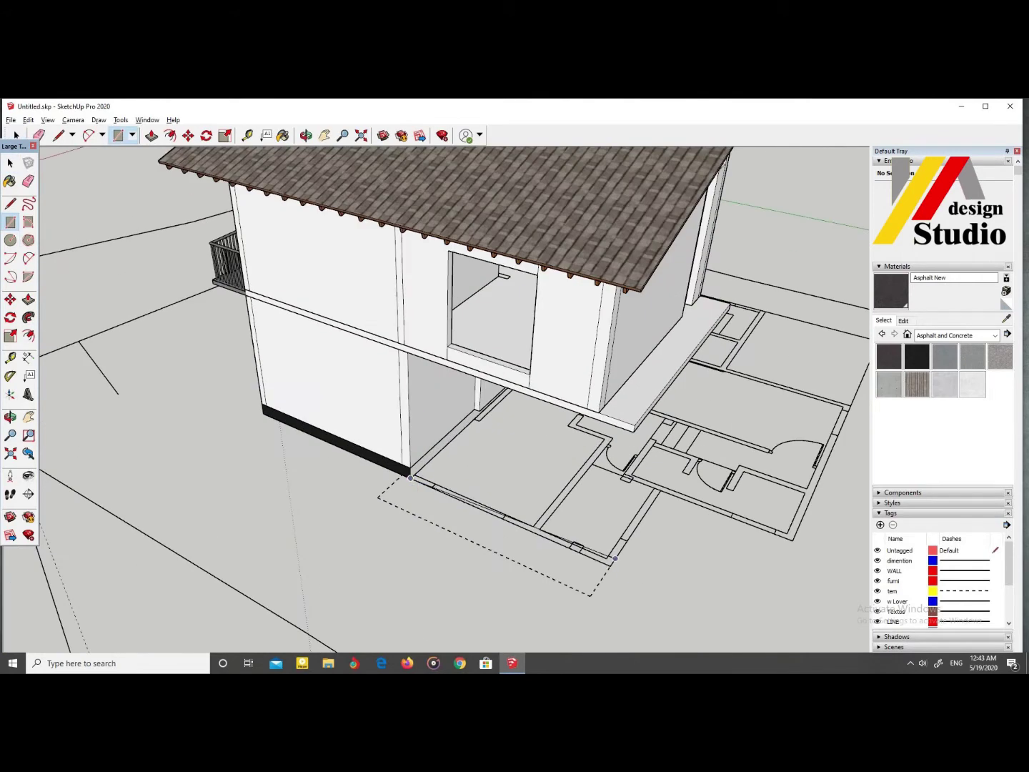
{"action": "scroll", "coordinate": [614, 558], "scroll_direction": "up", "scroll_amount": 2}
{"action": "left_click", "coordinate": [352, 451]}
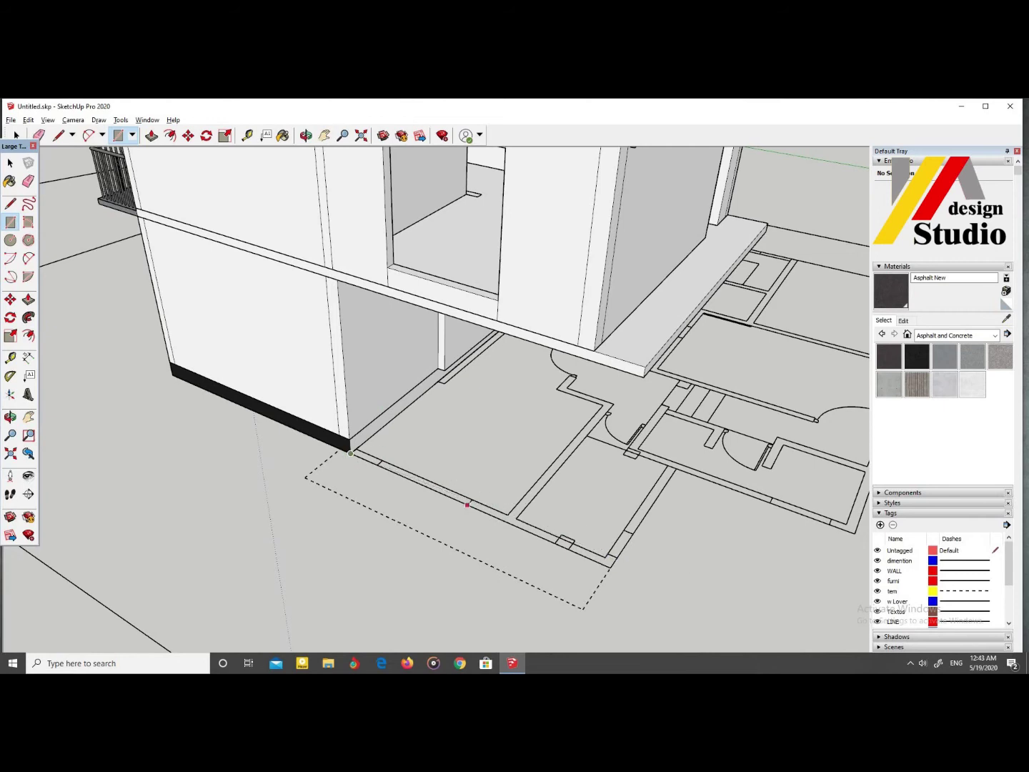
{"action": "scroll", "coordinate": [376, 466], "scroll_direction": "up", "scroll_amount": 4}
{"action": "left_click", "coordinate": [393, 447]}
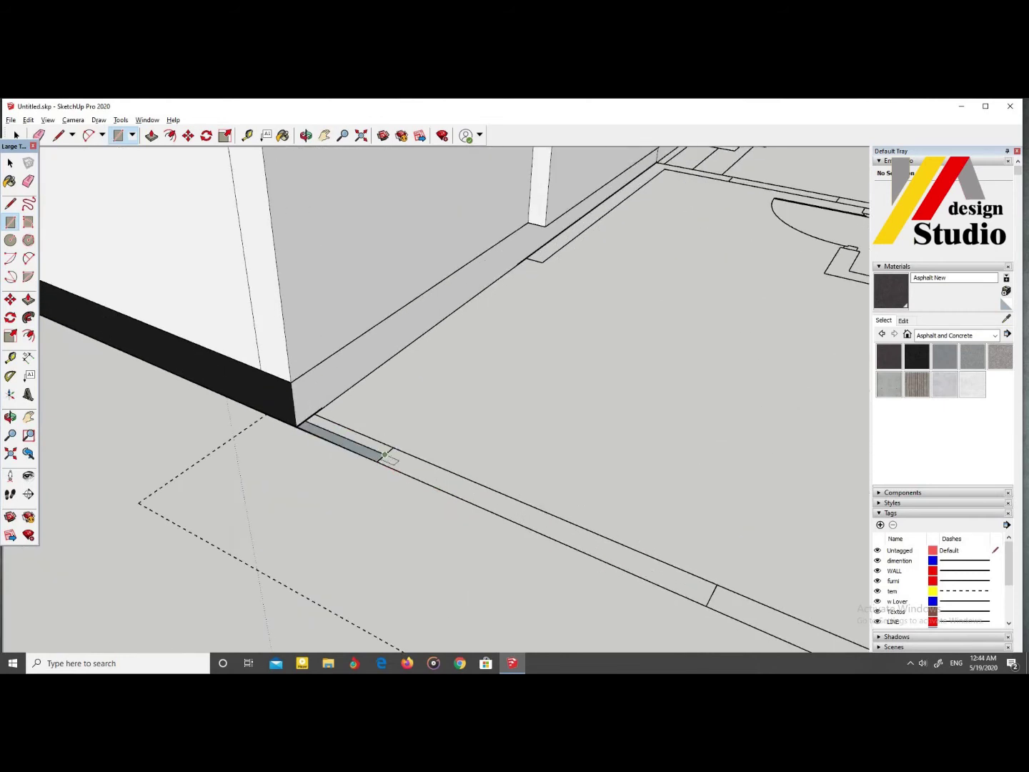
Step: Push/Pull the small rectangle up into a tall wall section reaching the upper slab
{"action": "key", "text": "space"}
{"action": "left_click", "coordinate": [320, 430]}
{"action": "right_click", "coordinate": [324, 432]}
{"action": "key", "text": "Escape"}
{"action": "key", "text": "p"}
{"action": "scroll", "coordinate": [325, 431], "scroll_direction": "down", "scroll_amount": 3}
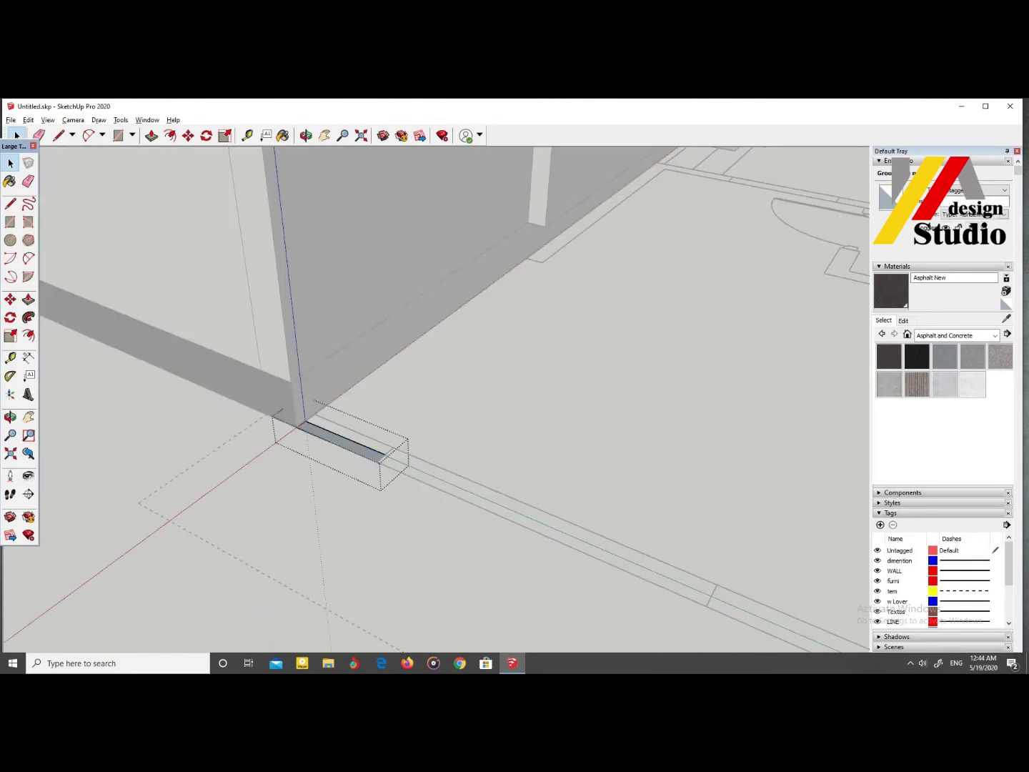
{"action": "left_click_drag", "start_coordinate": [324, 428], "coordinate": [322, 254]}
{"action": "middle_click_drag", "start_coordinate": [321, 286], "coordinate": [500, 300]}
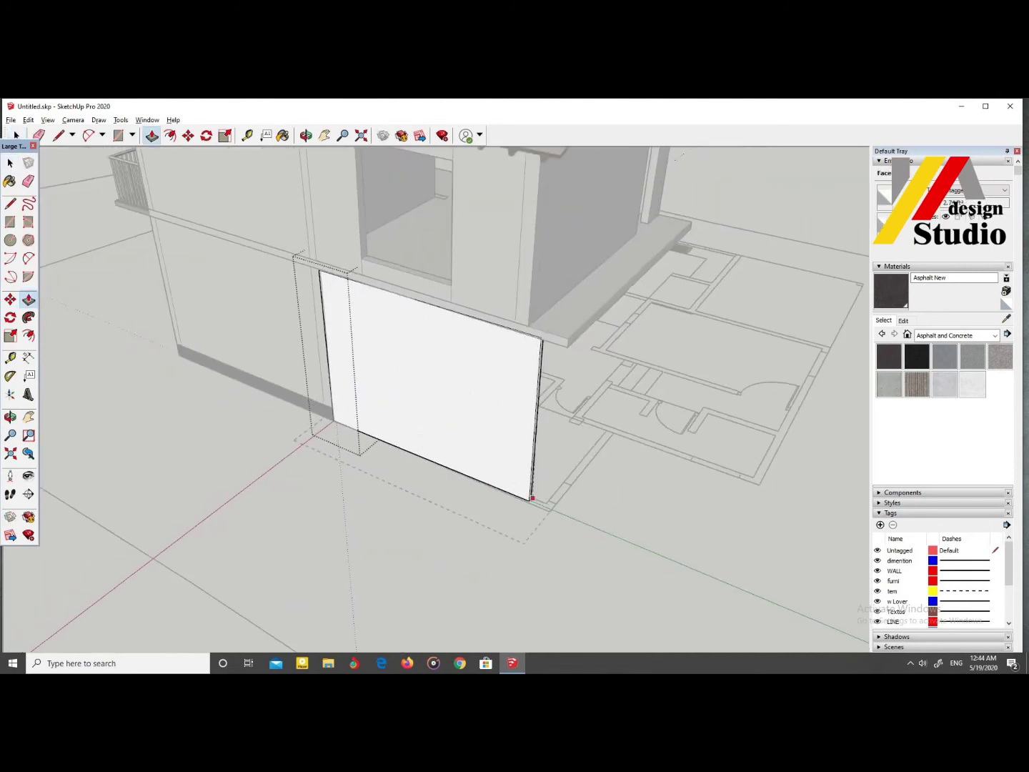
Step: Draw a thin rectangle up the face of the new wall section
{"action": "key", "text": "r"}
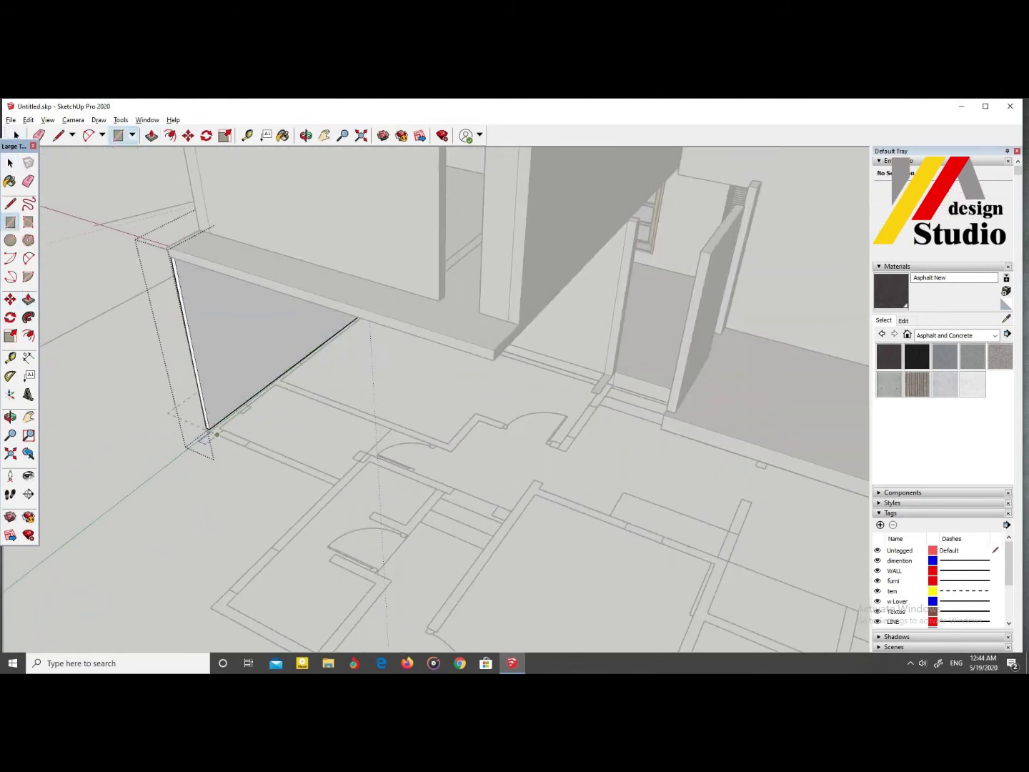
{"action": "middle_click_drag", "start_coordinate": [203, 429], "coordinate": [203, 505]}
{"action": "left_click", "coordinate": [203, 505]}
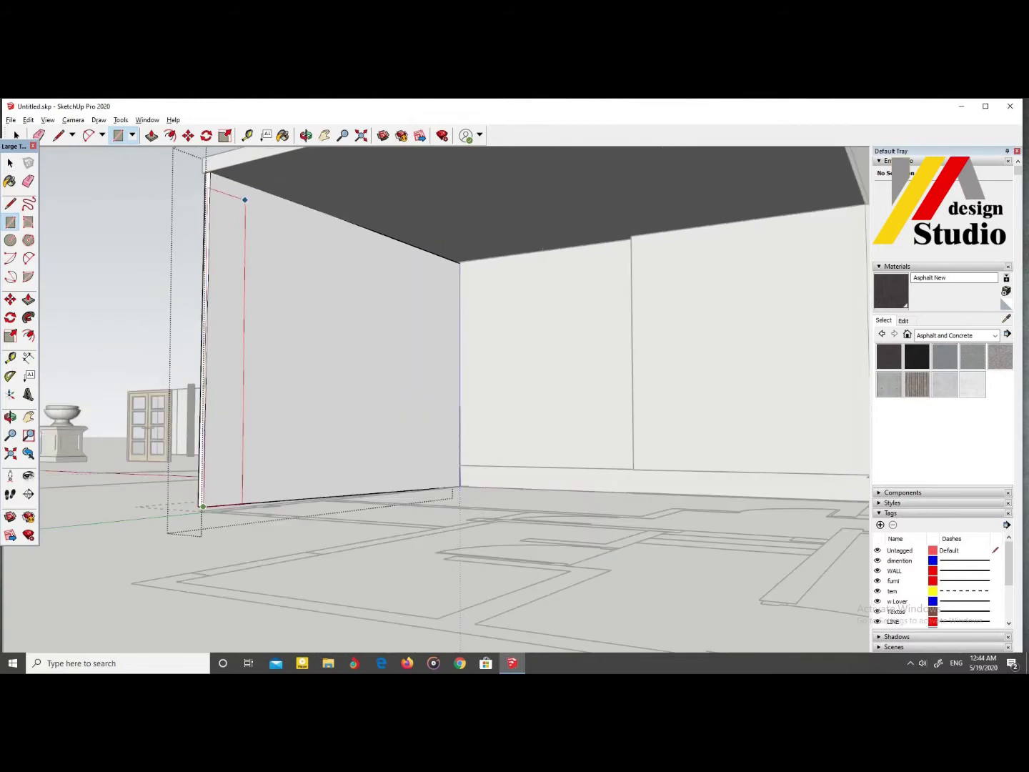
{"action": "left_click", "coordinate": [220, 212]}
{"action": "key", "text": "p"}
{"action": "scroll", "coordinate": [211, 371], "scroll_direction": "down", "scroll_amount": 5}
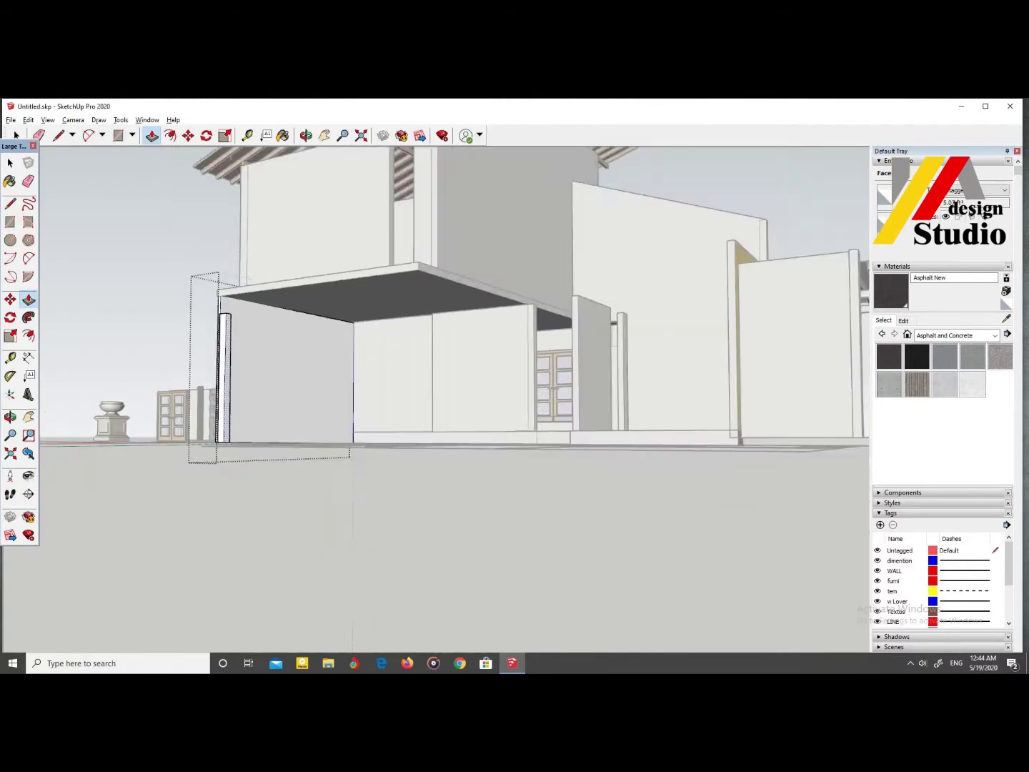
{"action": "middle_click_drag", "start_coordinate": [212, 371], "coordinate": [391, 482]}
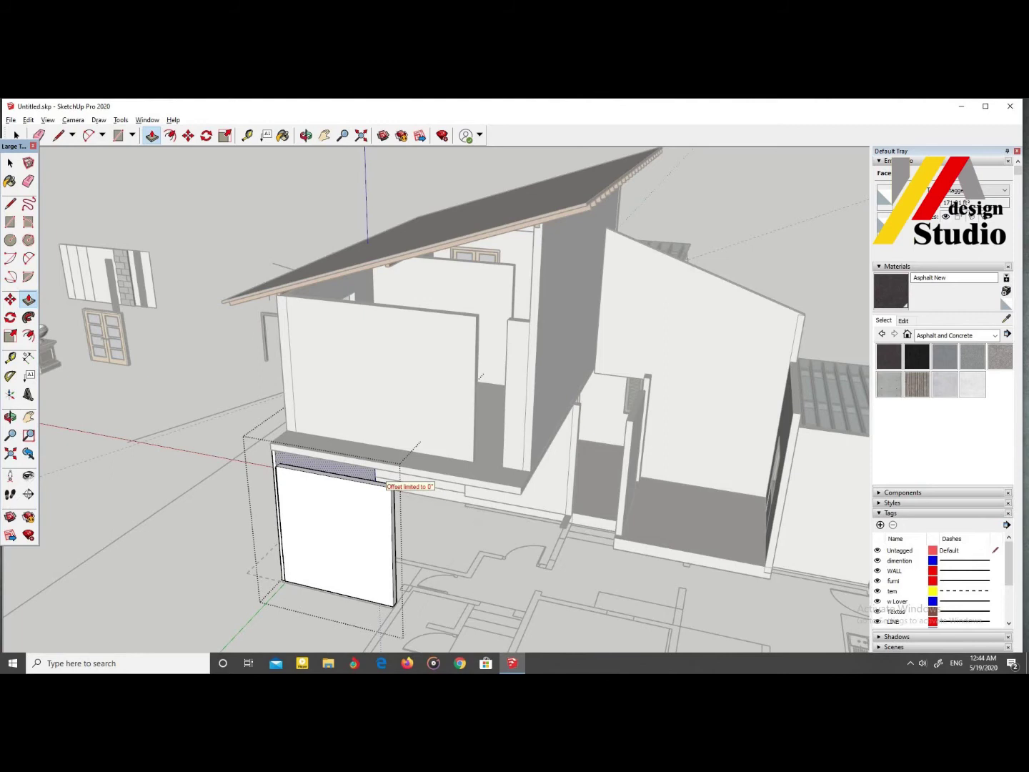
{"action": "key", "text": "space"}
{"action": "middle_click_drag", "start_coordinate": [390, 483], "coordinate": [400, 400]}
Step: Unhide the ground, road and walls, and select the urn on its pedestal
{"action": "scroll", "coordinate": [400, 400], "scroll_direction": "down", "scroll_amount": 5}
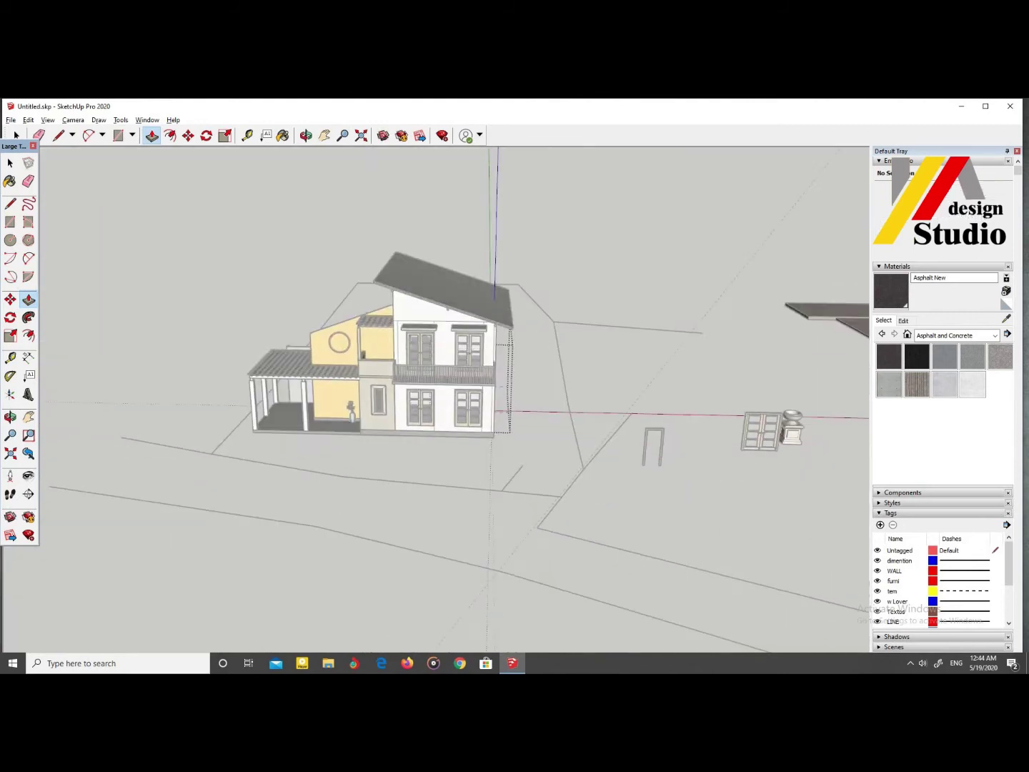
{"action": "left_click", "coordinate": [28, 120]}
{"action": "left_click", "coordinate": [207, 312]}
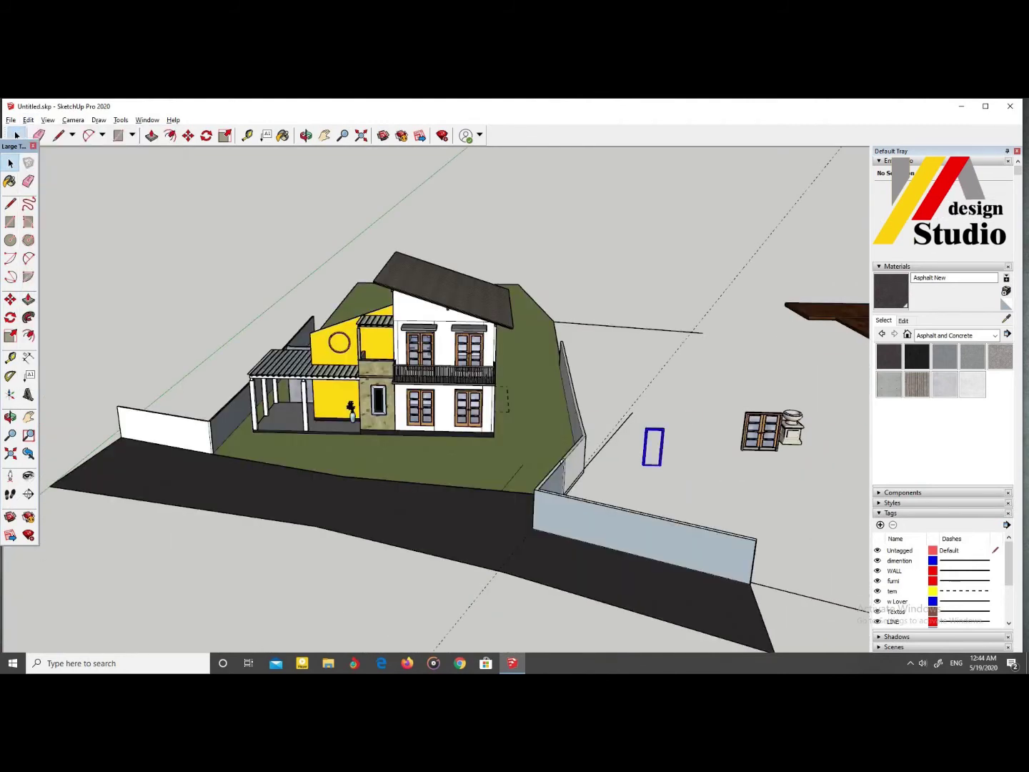
{"action": "scroll", "coordinate": [728, 440], "scroll_direction": "up", "scroll_amount": 3}
{"action": "left_click", "coordinate": [795, 420]}
{"action": "left_click", "coordinate": [10, 299]}
Step: Shrink the urn planter with the Scale tool
{"action": "mouse_move", "coordinate": [794, 422]}
{"action": "middle_mouse_down"}
{"action": "mouse_move", "coordinate": [236, 428]}
{"action": "mouse_move", "coordinate": [242, 486]}
{"action": "middle_mouse_up"}
{"action": "scroll", "coordinate": [236, 429], "scroll_direction": "up", "scroll_amount": 4}
{"action": "scroll", "coordinate": [243, 486], "scroll_direction": "up", "scroll_amount": 3}
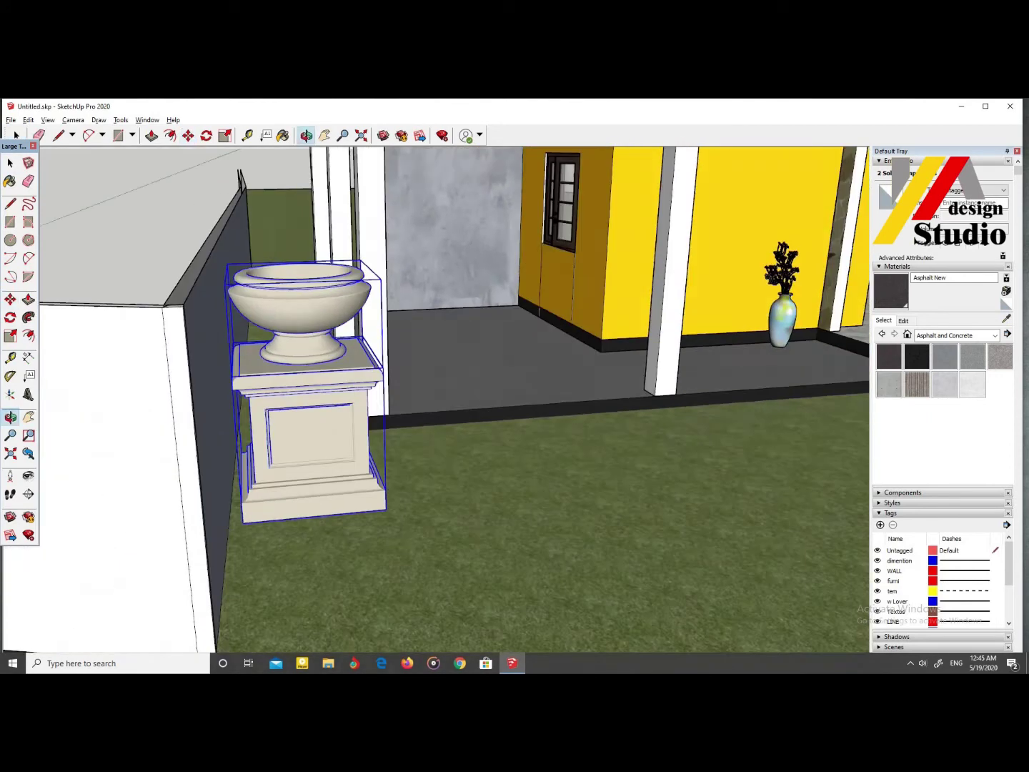
{"action": "scroll", "coordinate": [287, 344], "scroll_direction": "down", "scroll_amount": 3}
{"action": "key", "text": "s"}
{"action": "left_click_drag", "start_coordinate": [351, 304], "coordinate": [299, 435]}
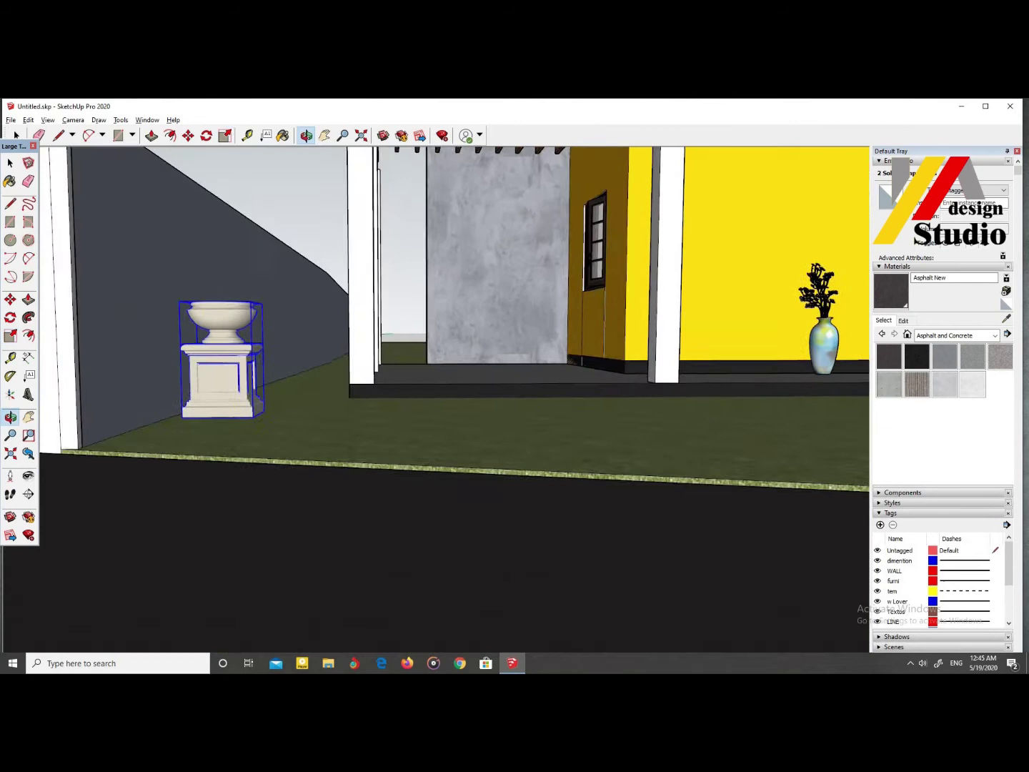
{"action": "key", "text": "s"}
{"action": "scroll", "coordinate": [300, 344], "scroll_direction": "down", "scroll_amount": 2}
{"action": "scroll", "coordinate": [299, 344], "scroll_direction": "down", "scroll_amount": 5}
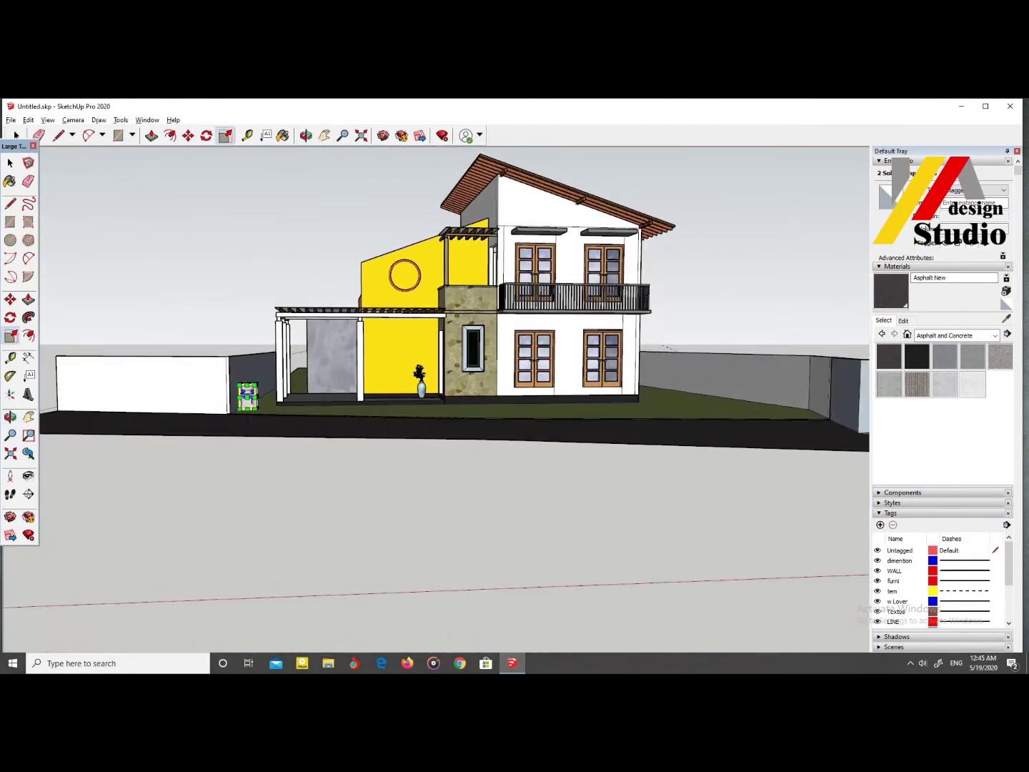
{"action": "middle_click_drag", "start_coordinate": [457, 357], "coordinate": [499, 307]}
{"action": "scroll", "coordinate": [427, 321], "scroll_direction": "up", "scroll_amount": 3}
Step: Pick Cladding Stucco White from the Brick, Cladding and Siding materials
{"action": "left_click", "coordinate": [955, 336]}
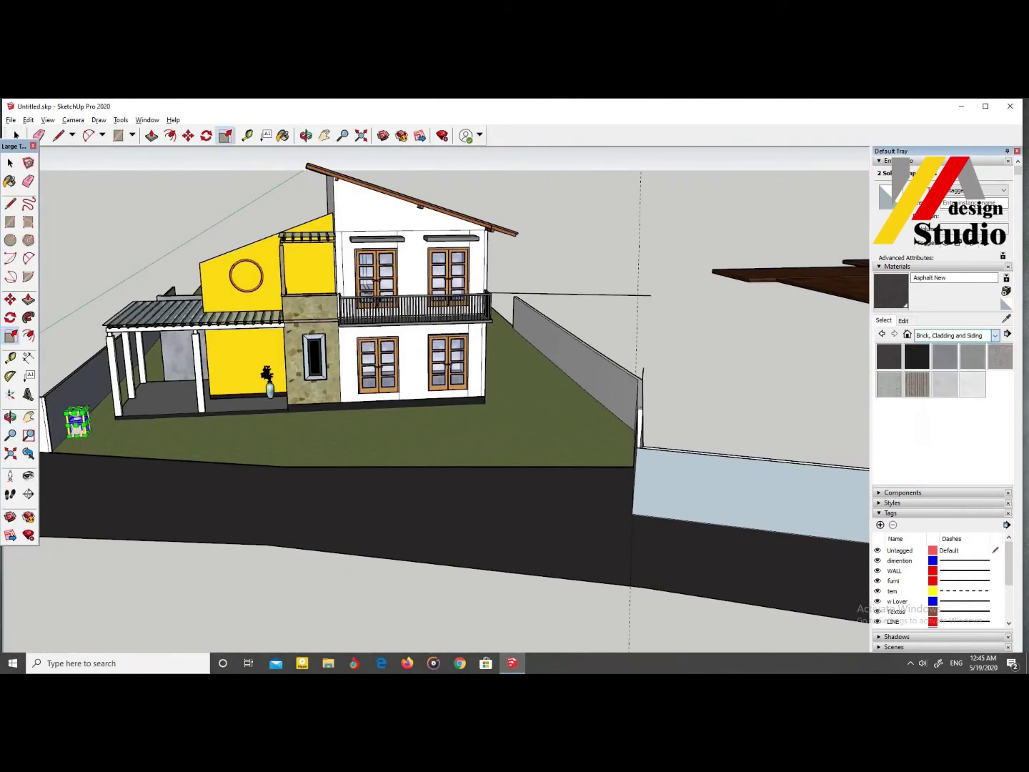
{"action": "left_click", "coordinate": [951, 363]}
{"action": "left_click", "coordinate": [917, 412]}
{"action": "key", "text": "o"}
{"action": "scroll", "coordinate": [457, 357], "scroll_direction": "down", "scroll_amount": 3}
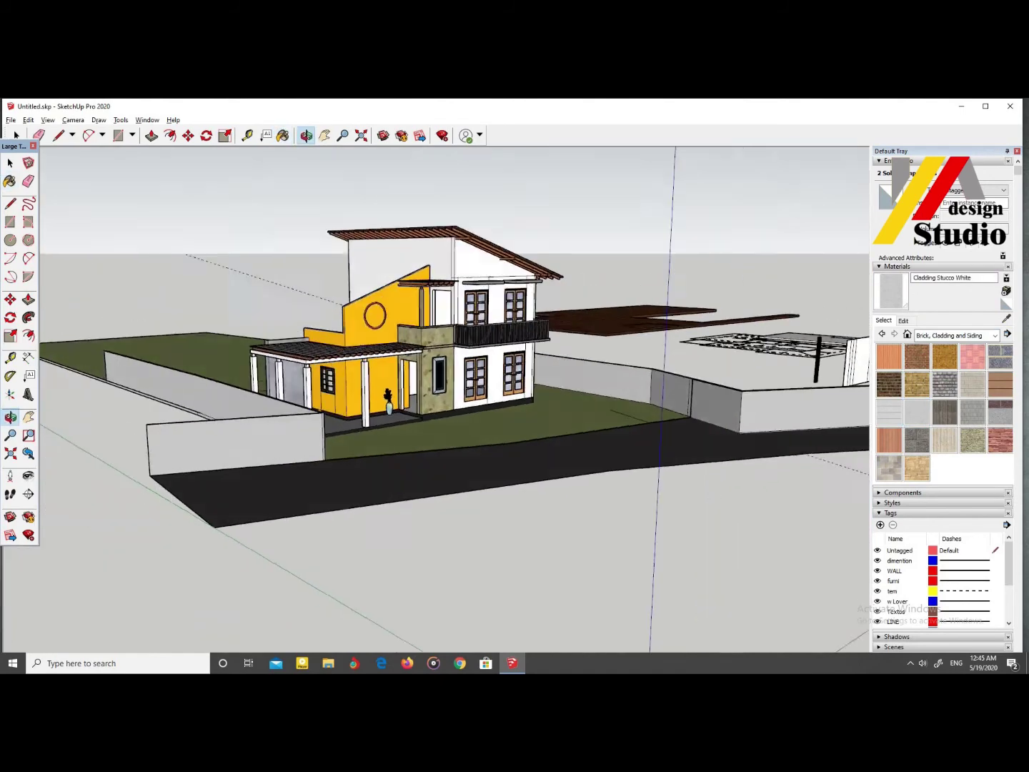
{"action": "left_click_drag", "start_coordinate": [457, 356], "coordinate": [400, 336]}
{"action": "scroll", "coordinate": [457, 357], "scroll_direction": "up", "scroll_amount": 5}
Step: Orbit and zoom round to the ledge on the house's side wall
{"action": "key", "text": "b"}
{"action": "scroll", "coordinate": [458, 357], "scroll_direction": "down", "scroll_amount": 3}
{"action": "key", "text": "o"}
{"action": "left_click_drag", "start_coordinate": [457, 357], "coordinate": [400, 342]}
{"action": "scroll", "coordinate": [457, 357], "scroll_direction": "up", "scroll_amount": 3}
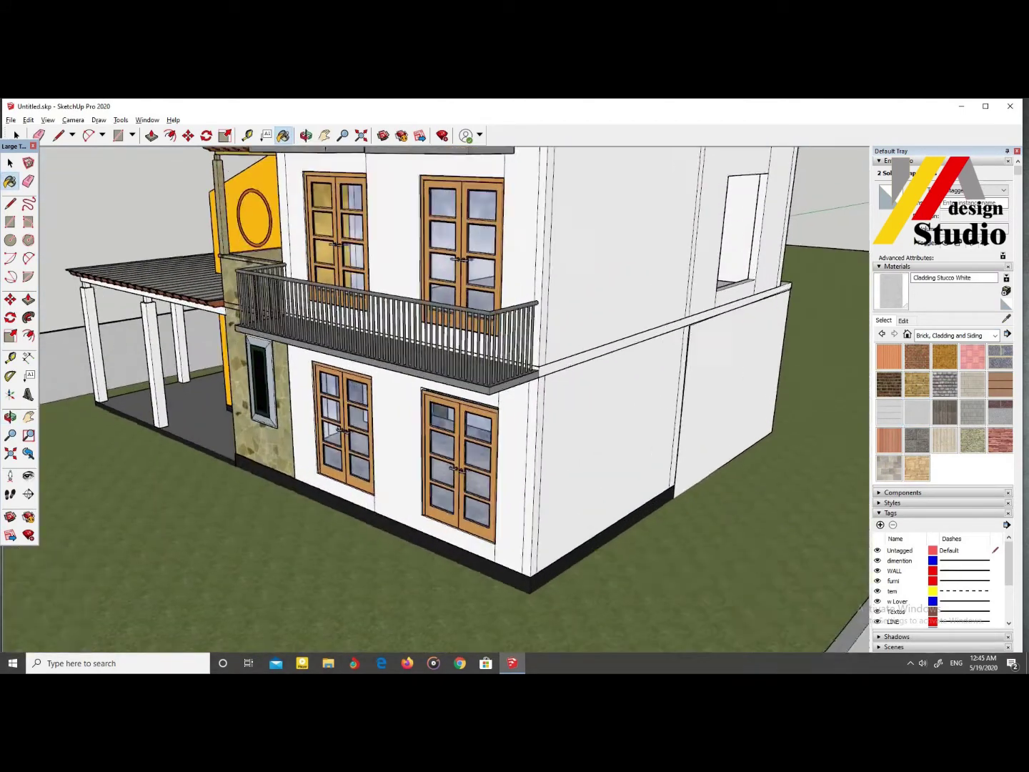
{"action": "scroll", "coordinate": [457, 357], "scroll_direction": "up", "scroll_amount": 5}
{"action": "key", "text": "space"}
{"action": "key", "text": "l"}
{"action": "scroll", "coordinate": [628, 338], "scroll_direction": "up", "scroll_amount": 2}
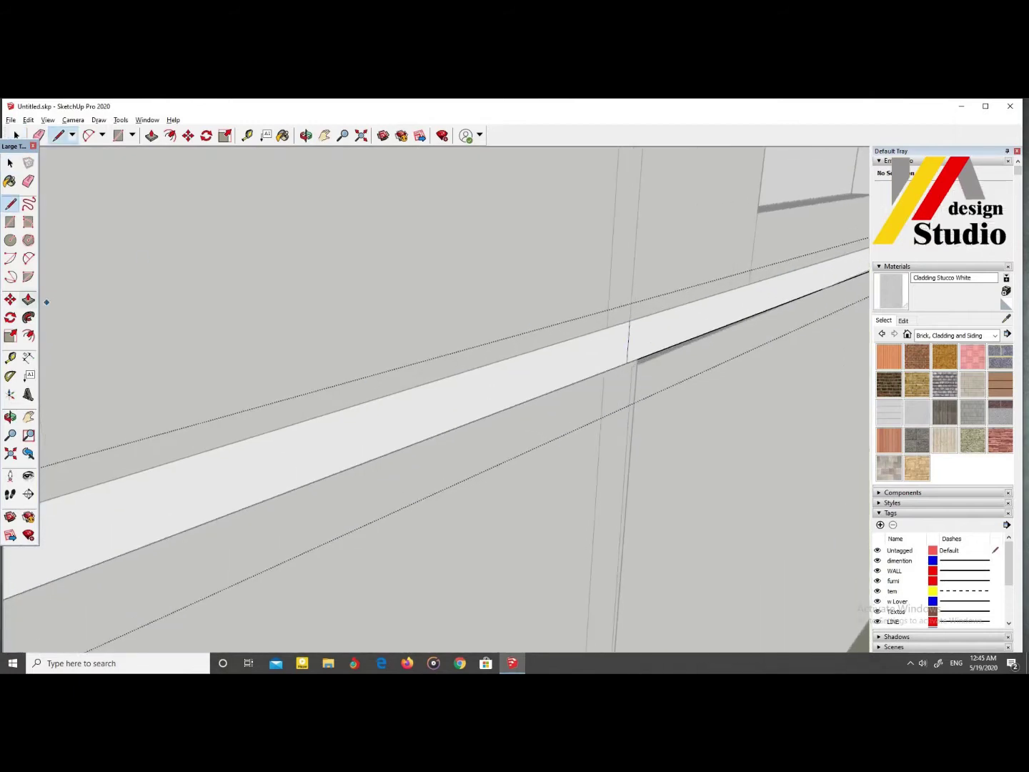
Step: Push/Pull the side ledge face out into a slab
{"action": "left_click", "coordinate": [28, 299]}
{"action": "left_click", "coordinate": [715, 318]}
{"action": "scroll", "coordinate": [715, 317], "scroll_direction": "down", "scroll_amount": 2}
{"action": "scroll", "coordinate": [714, 319], "scroll_direction": "down", "scroll_amount": 8}
{"action": "mouse_move", "coordinate": [457, 357]}
{"action": "middle_mouse_down"}
{"action": "mouse_move", "coordinate": [429, 343]}
{"action": "mouse_move", "coordinate": [493, 322]}
{"action": "mouse_move", "coordinate": [507, 286]}
{"action": "middle_mouse_up"}
{"action": "scroll", "coordinate": [428, 344], "scroll_direction": "down", "scroll_amount": 3}
{"action": "scroll", "coordinate": [443, 343], "scroll_direction": "up", "scroll_amount": 3}
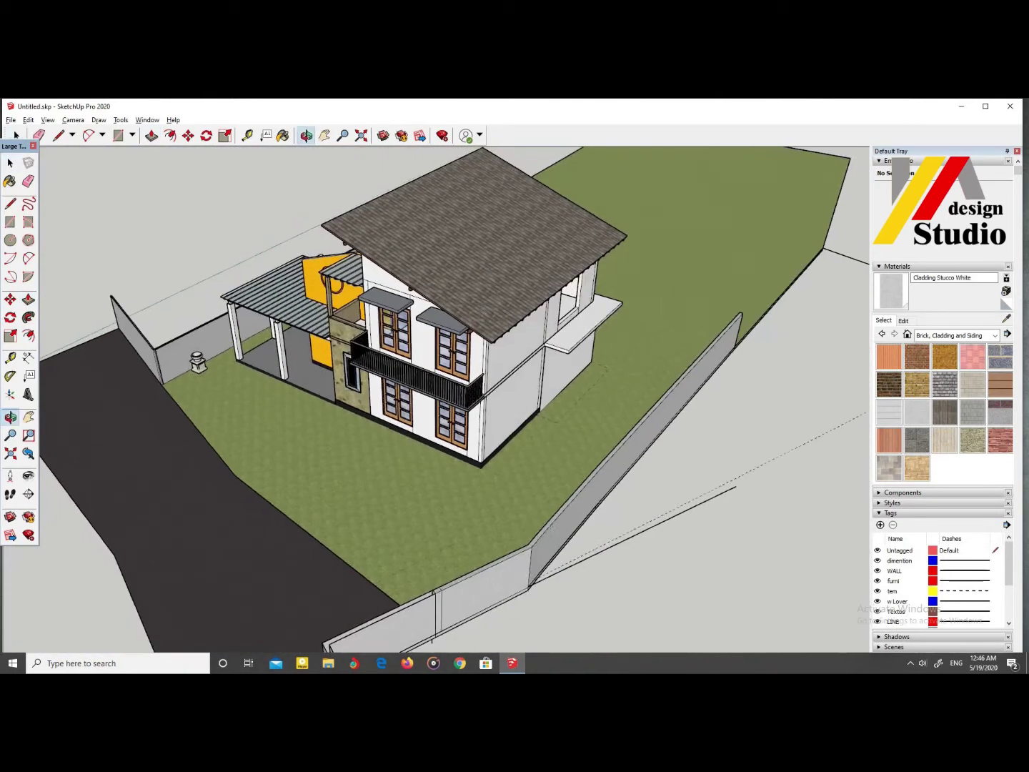
{"action": "scroll", "coordinate": [458, 357], "scroll_direction": "down", "scroll_amount": 2}
Step: Move and rotate the double door onto the upper side wall
{"action": "left_click", "coordinate": [435, 333]}
{"action": "key", "text": "m"}
{"action": "left_click_drag", "start_coordinate": [436, 332], "coordinate": [686, 411]}
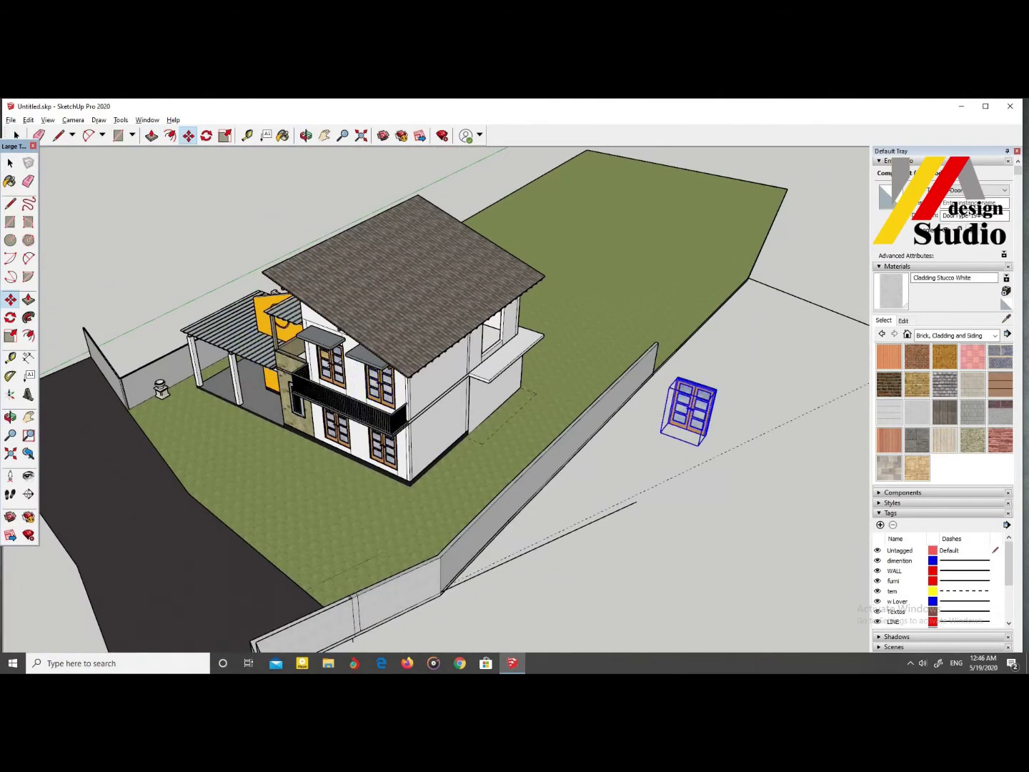
{"action": "key", "text": "q"}
{"action": "left_click", "coordinate": [638, 454]}
{"action": "left_click", "coordinate": [677, 461]}
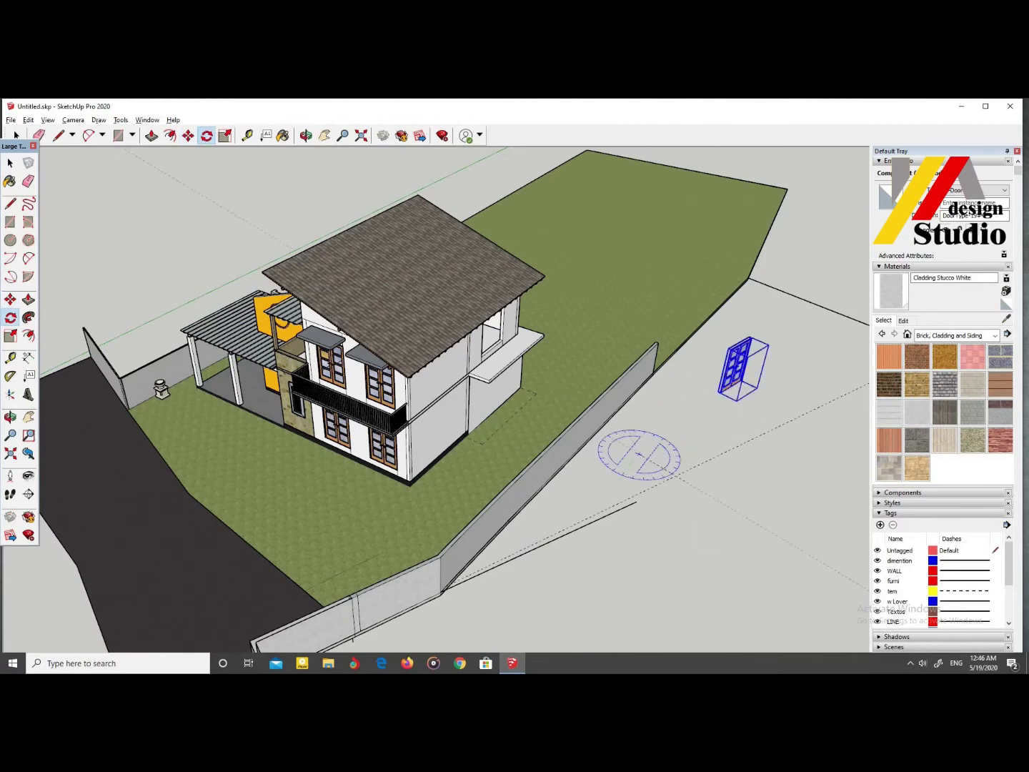
{"action": "key", "text": "m"}
{"action": "left_click", "coordinate": [736, 358]}
Step: Scale the double door wider from its right side
{"action": "scroll", "coordinate": [543, 342], "scroll_direction": "up", "scroll_amount": 5}
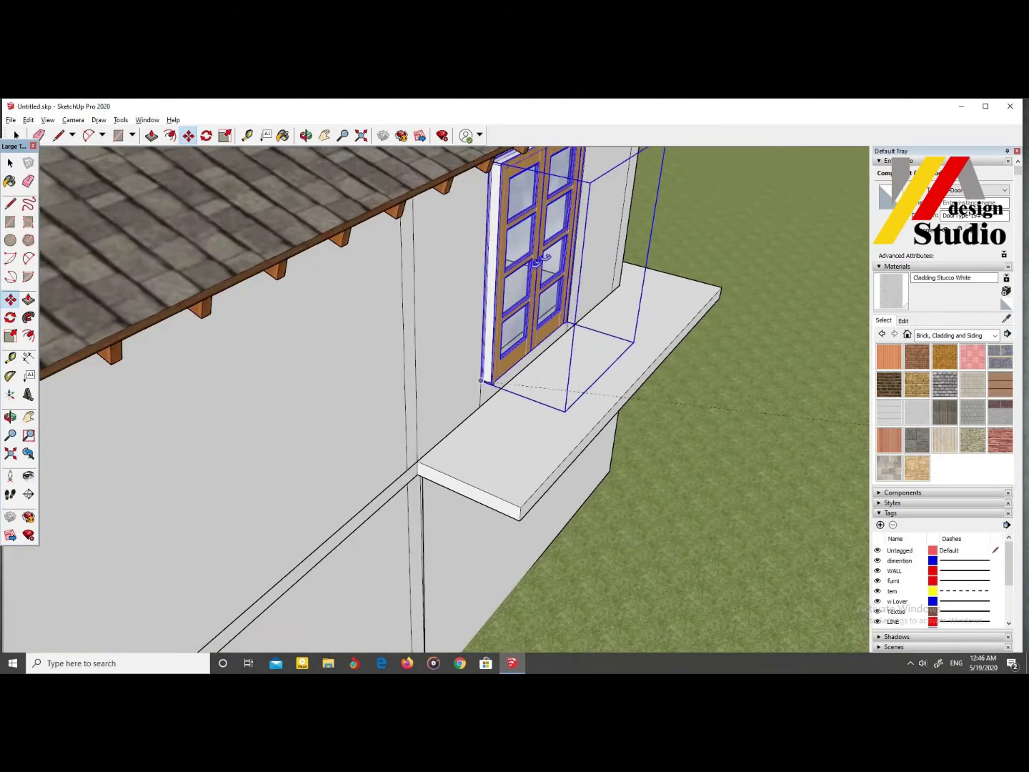
{"action": "scroll", "coordinate": [642, 222], "scroll_direction": "up", "scroll_amount": 2}
{"action": "scroll", "coordinate": [642, 222], "scroll_direction": "down", "scroll_amount": 2}
{"action": "scroll", "coordinate": [642, 223], "scroll_direction": "down", "scroll_amount": 4}
{"action": "middle_click_drag", "start_coordinate": [428, 321], "coordinate": [543, 315]}
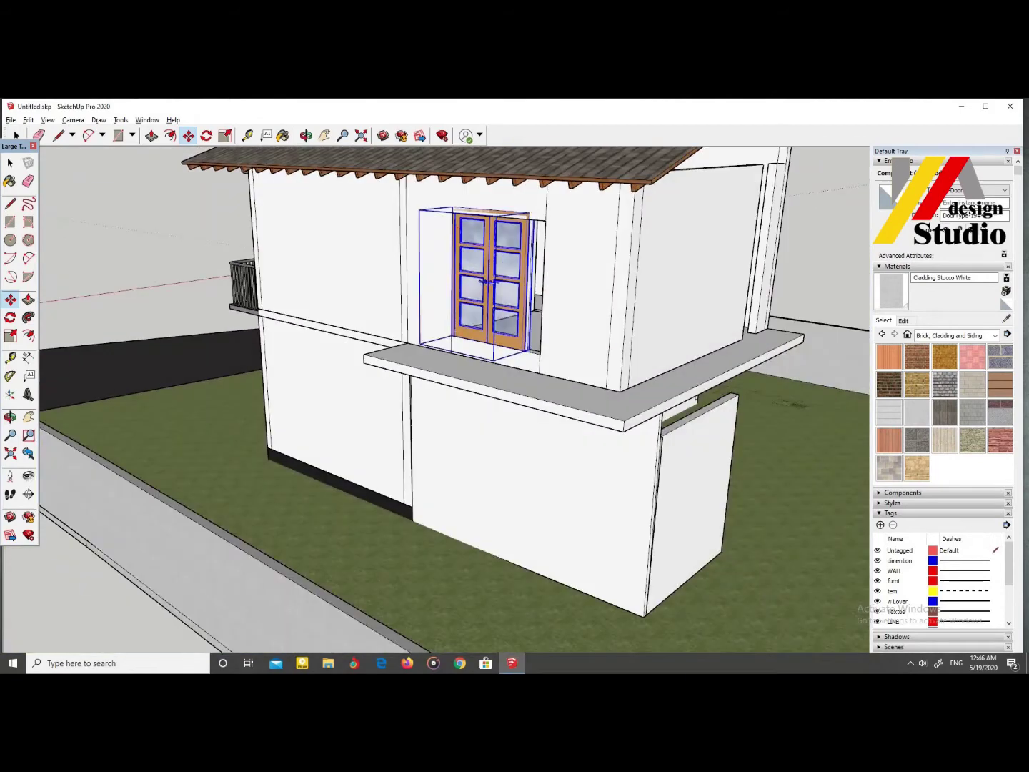
{"action": "scroll", "coordinate": [565, 315], "scroll_direction": "up", "scroll_amount": 3}
{"action": "key", "text": "s"}
{"action": "left_click", "coordinate": [561, 273]}
{"action": "scroll", "coordinate": [514, 273], "scroll_direction": "down", "scroll_amount": 4}
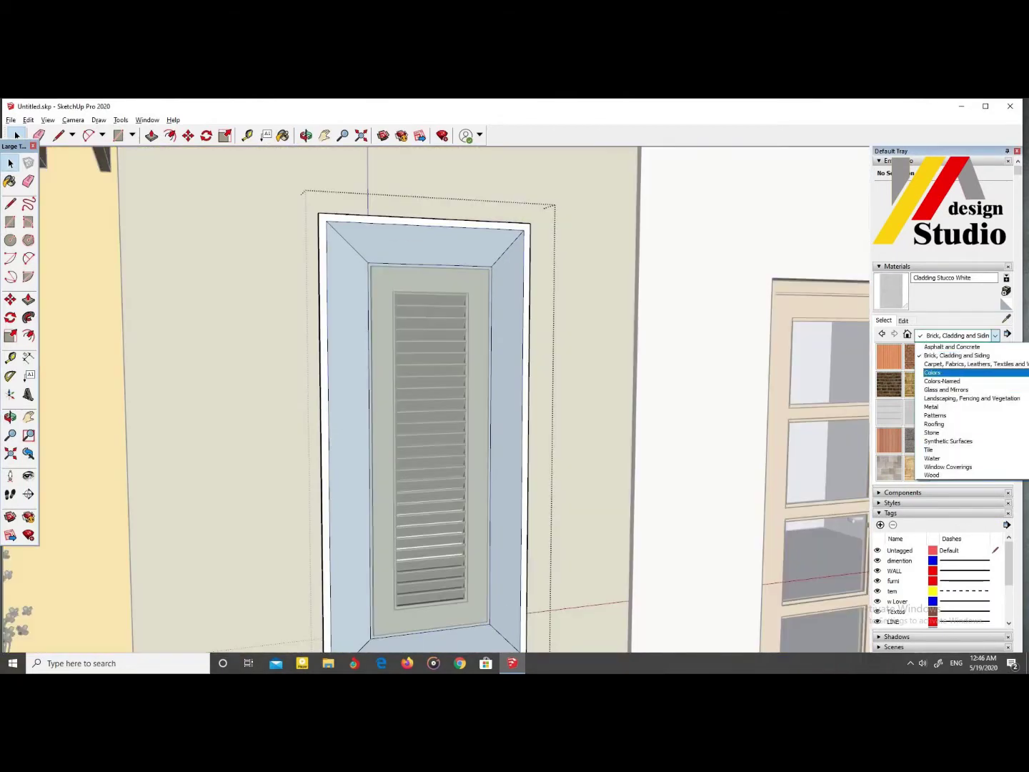
Step: Paint the window frame and inner rim 0003_DeepPink from Colors-Named
{"action": "left_click", "coordinate": [942, 381]}
{"action": "left_click", "coordinate": [916, 356]}
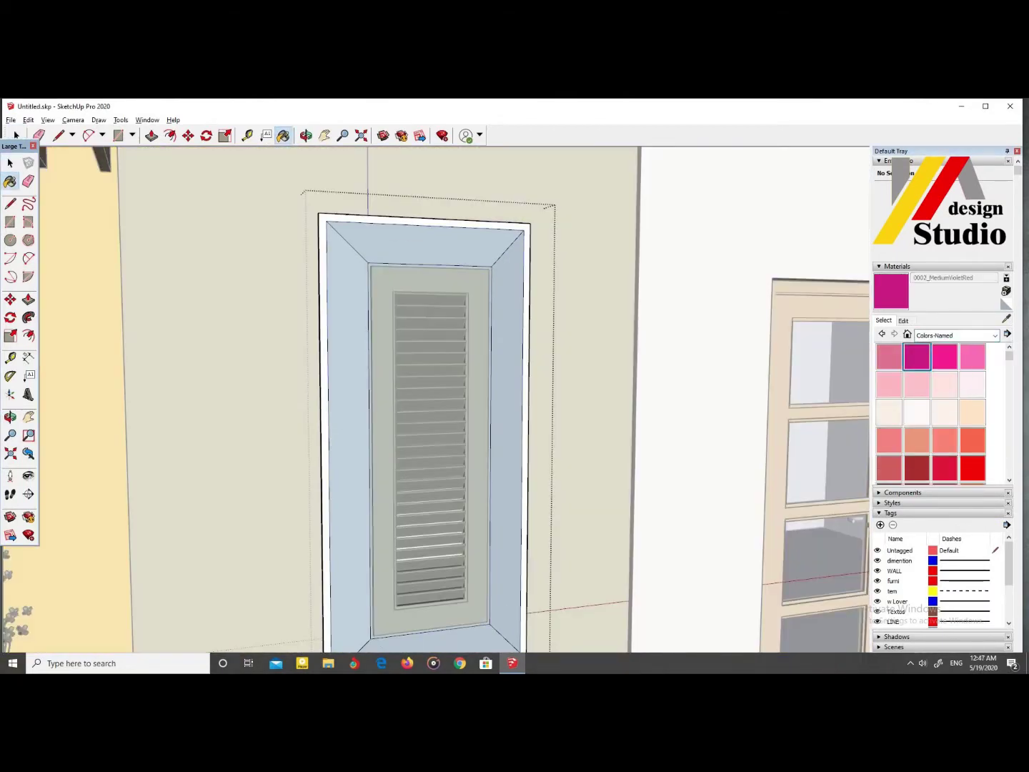
{"action": "left_click", "coordinate": [322, 428]}
{"action": "left_click", "coordinate": [944, 356]}
{"action": "scroll", "coordinate": [505, 260], "scroll_direction": "up", "scroll_amount": 3}
{"action": "left_click", "coordinate": [128, 429]}
{"action": "scroll", "coordinate": [475, 273], "scroll_direction": "up", "scroll_amount": 3}
{"action": "left_click", "coordinate": [477, 322]}
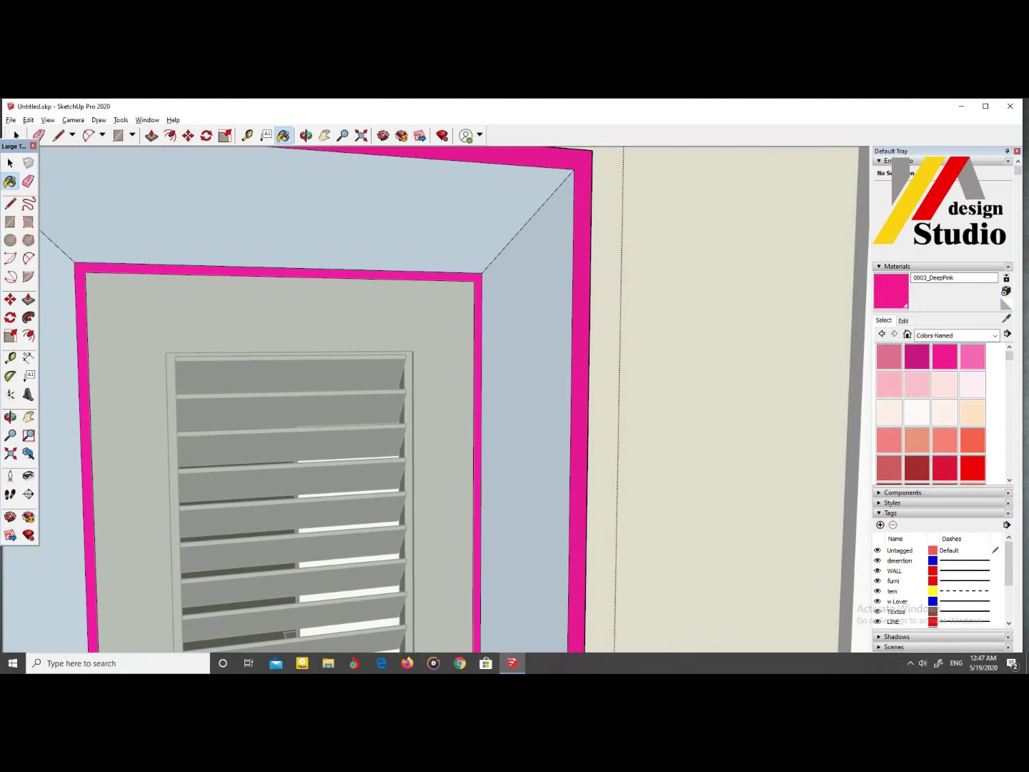
{"action": "scroll", "coordinate": [929, 415], "scroll_direction": "down", "scroll_amount": 3}
{"action": "scroll", "coordinate": [930, 414], "scroll_direction": "down", "scroll_amount": 2}
Step: Paint the window's bevelled casing 0060_GrassGreen
{"action": "left_click", "coordinate": [972, 425]}
{"action": "left_click", "coordinate": [525, 400]}
{"action": "scroll", "coordinate": [524, 400], "scroll_direction": "down", "scroll_amount": 3}
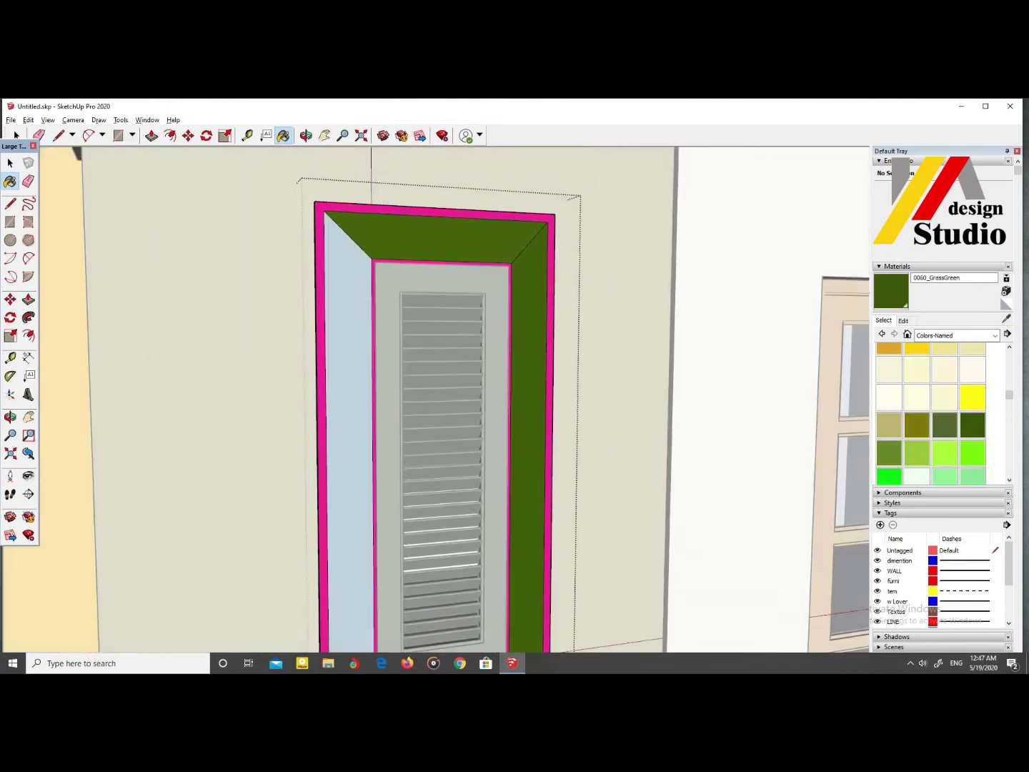
{"action": "scroll", "coordinate": [644, 400], "scroll_direction": "down", "scroll_amount": 3}
{"action": "scroll", "coordinate": [673, 408], "scroll_direction": "down", "scroll_amount": 3}
{"action": "scroll", "coordinate": [686, 286], "scroll_direction": "down", "scroll_amount": 2}
{"action": "key", "text": "space"}
{"action": "scroll", "coordinate": [686, 211], "scroll_direction": "down", "scroll_amount": 5}
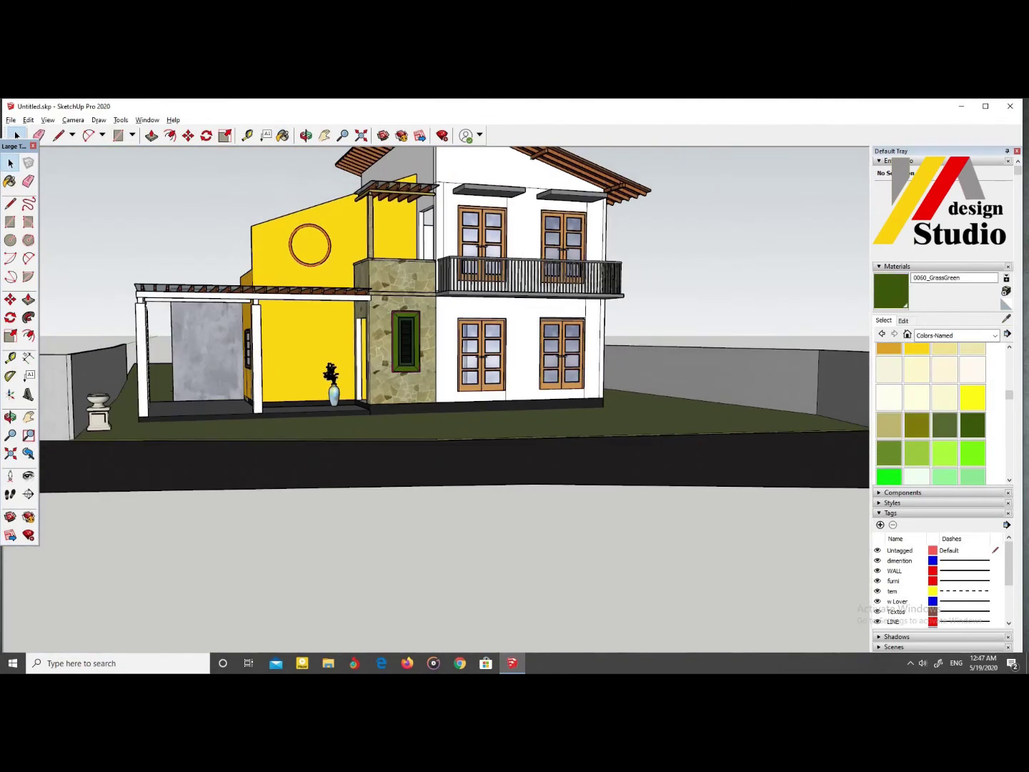
{"action": "mouse_move", "coordinate": [686, 211]}
{"action": "middle_mouse_down"}
{"action": "mouse_move", "coordinate": [717, 335]}
{"action": "mouse_move", "coordinate": [643, 371]}
{"action": "middle_mouse_up"}
{"action": "scroll", "coordinate": [718, 334], "scroll_direction": "up", "scroll_amount": 2}
{"action": "scroll", "coordinate": [643, 372], "scroll_direction": "up", "scroll_amount": 2}
{"action": "scroll", "coordinate": [386, 357], "scroll_direction": "up", "scroll_amount": 5}
{"action": "middle_click_drag", "start_coordinate": [386, 357], "coordinate": [389, 321]}
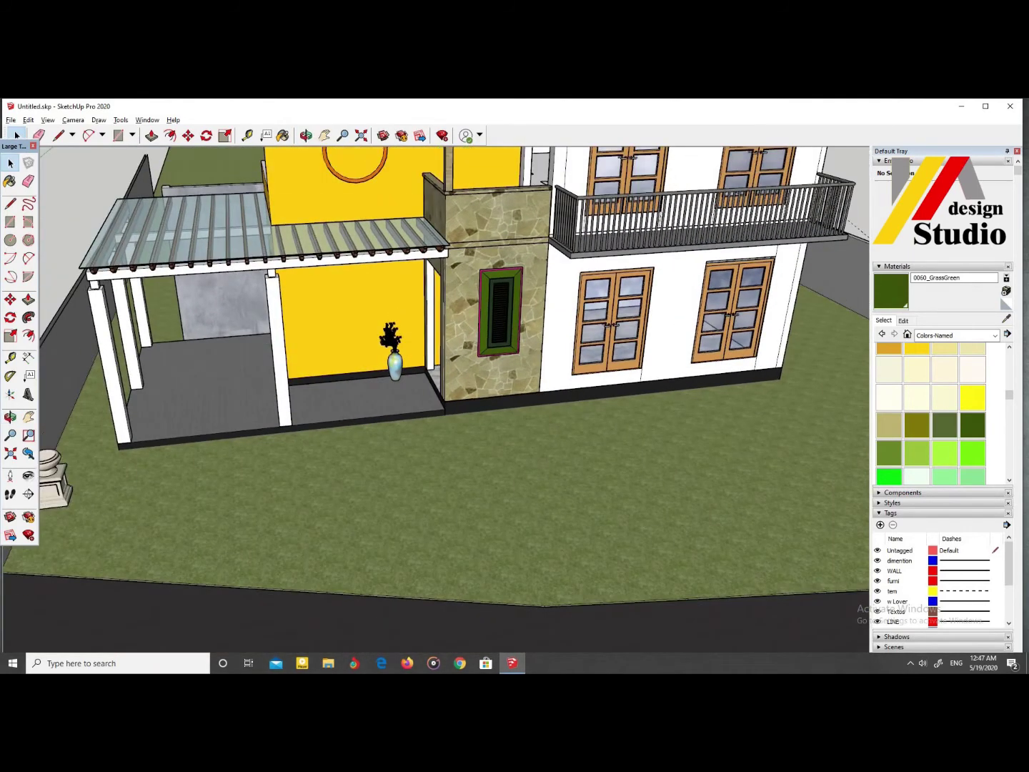
{"action": "scroll", "coordinate": [458, 328], "scroll_direction": "down", "scroll_amount": 3}
{"action": "mouse_move", "coordinate": [458, 330]}
{"action": "middle_mouse_down"}
{"action": "mouse_move", "coordinate": [457, 372]}
{"action": "mouse_move", "coordinate": [458, 287]}
{"action": "mouse_move", "coordinate": [428, 272]}
{"action": "middle_mouse_up"}
{"action": "scroll", "coordinate": [458, 372], "scroll_direction": "up", "scroll_amount": 1}
{"action": "scroll", "coordinate": [457, 328], "scroll_direction": "down", "scroll_amount": 2}
{"action": "scroll", "coordinate": [428, 322], "scroll_direction": "up", "scroll_amount": 4}
{"action": "scroll", "coordinate": [428, 322], "scroll_direction": "up", "scroll_amount": 1}
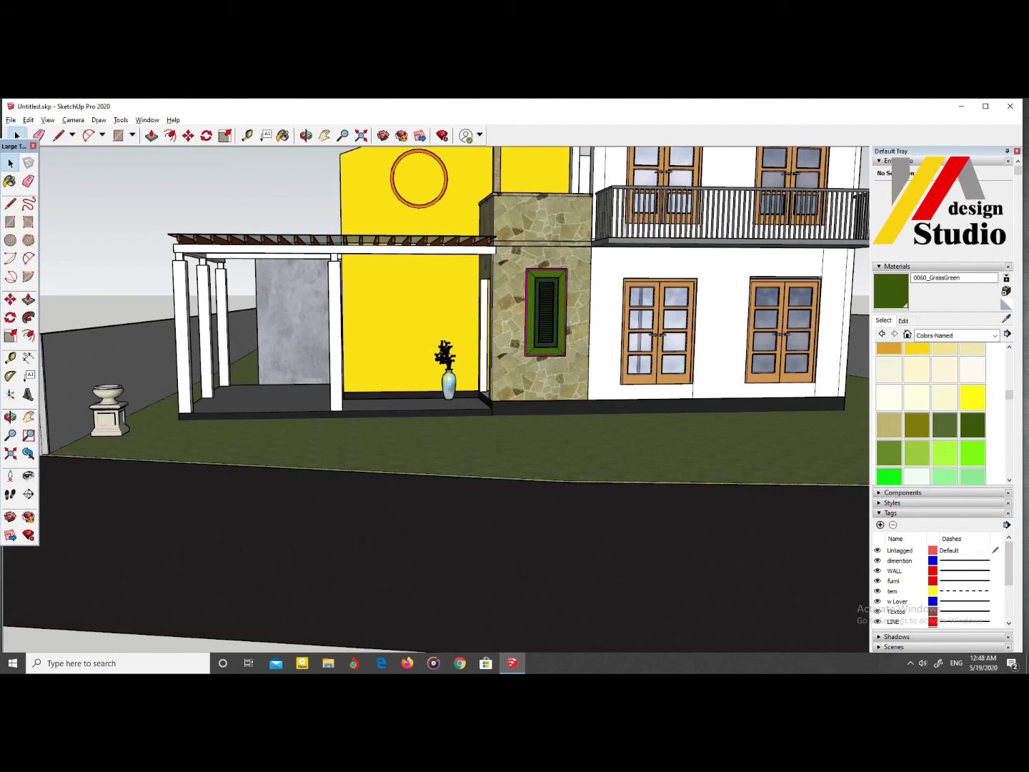
{"action": "scroll", "coordinate": [435, 400], "scroll_direction": "down", "scroll_amount": 5}
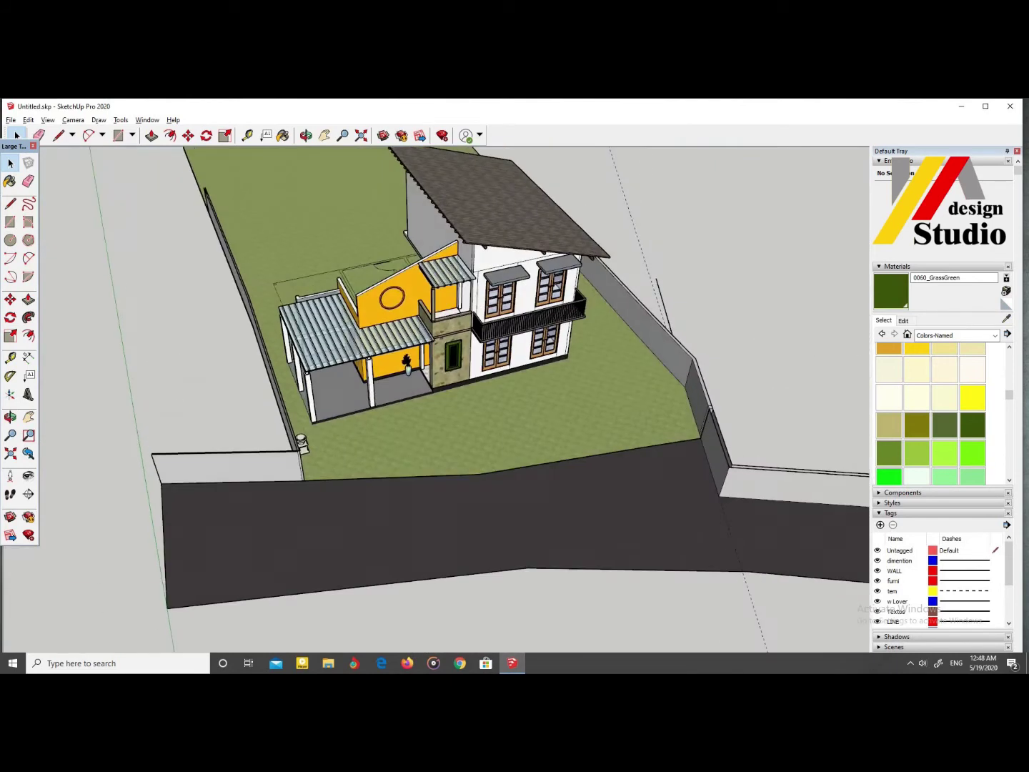
{"action": "scroll", "coordinate": [436, 401], "scroll_direction": "down", "scroll_amount": 3}
{"action": "key", "text": "Delete"}
{"action": "scroll", "coordinate": [621, 401], "scroll_direction": "up", "scroll_amount": 6}
{"action": "scroll", "coordinate": [636, 379], "scroll_direction": "down", "scroll_amount": 5}
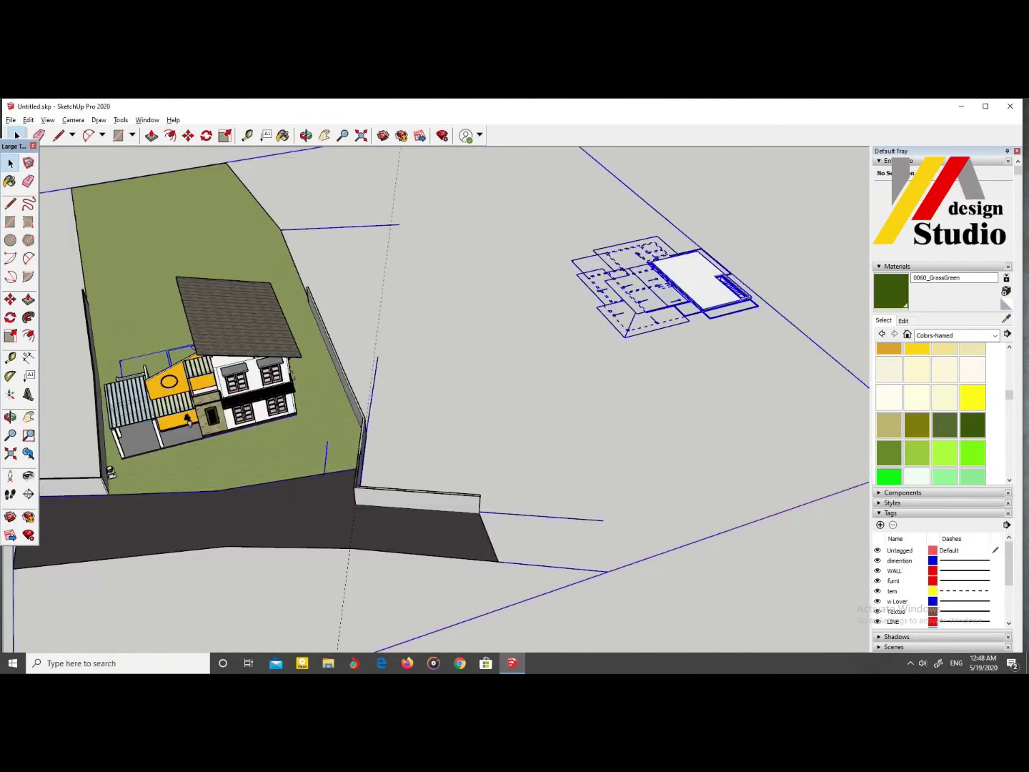
{"action": "scroll", "coordinate": [379, 337], "scroll_direction": "up", "scroll_amount": 5}
{"action": "scroll", "coordinate": [378, 343], "scroll_direction": "up", "scroll_amount": 5}
{"action": "middle_click_drag", "start_coordinate": [429, 321], "coordinate": [429, 271]}
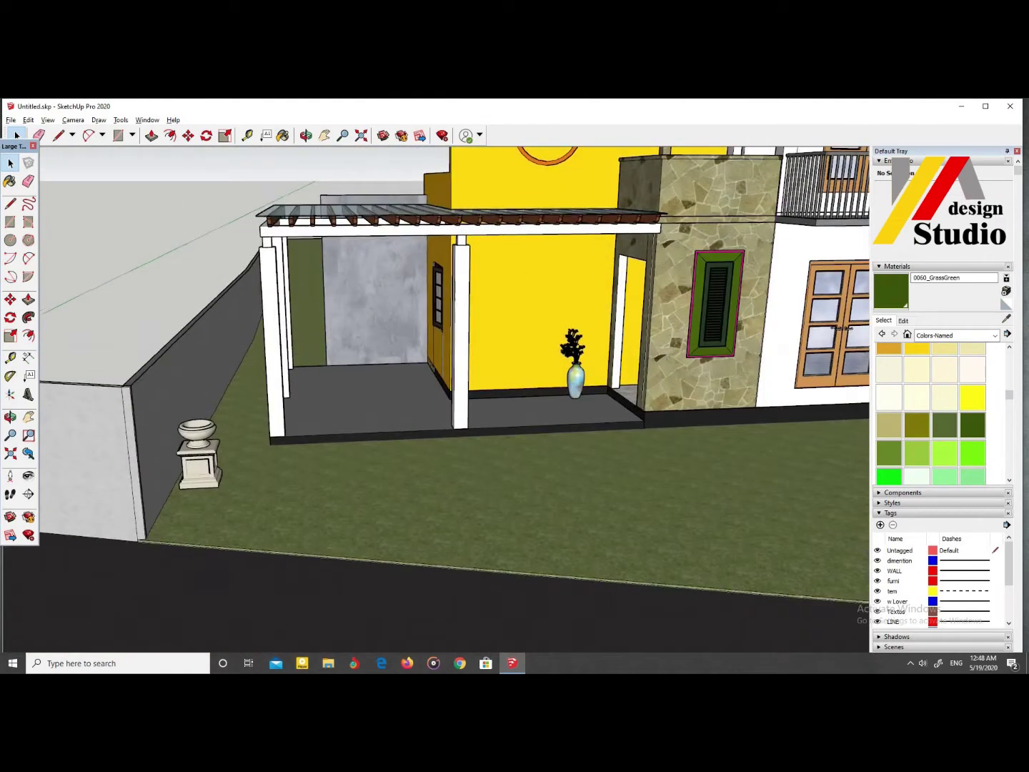
{"action": "scroll", "coordinate": [428, 321], "scroll_direction": "down", "scroll_amount": 3}
{"action": "scroll", "coordinate": [429, 322], "scroll_direction": "up", "scroll_amount": 3}
{"action": "scroll", "coordinate": [436, 401], "scroll_direction": "down", "scroll_amount": 3}
{"action": "middle_click_drag", "start_coordinate": [435, 322], "coordinate": [400, 321]}
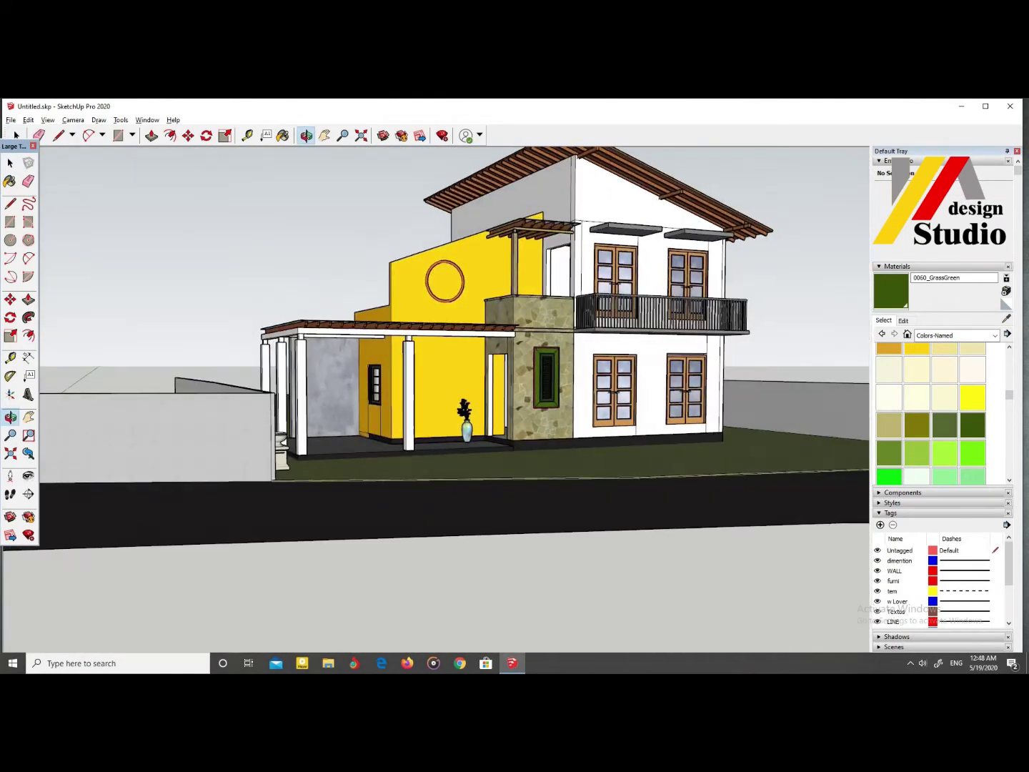
{"action": "scroll", "coordinate": [435, 356], "scroll_direction": "down", "scroll_amount": 2}
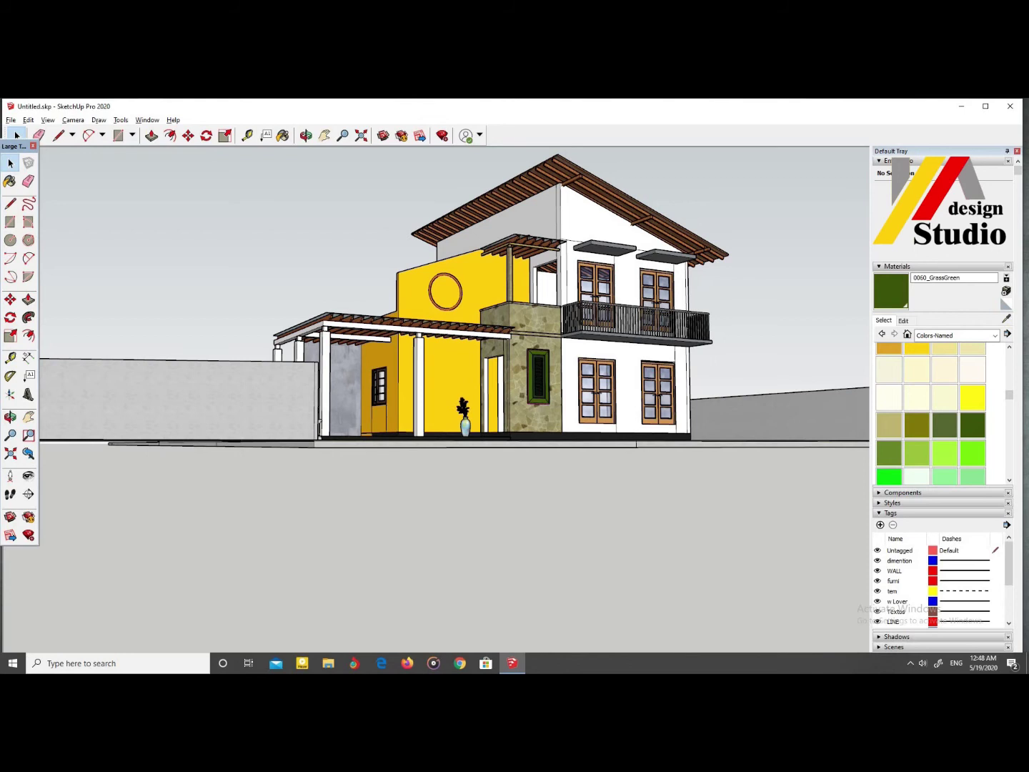
{"action": "scroll", "coordinate": [436, 343], "scroll_direction": "up", "scroll_amount": 3}
{"action": "middle_click_drag", "start_coordinate": [435, 321], "coordinate": [415, 306]}
{"action": "scroll", "coordinate": [436, 343], "scroll_direction": "up", "scroll_amount": 2}
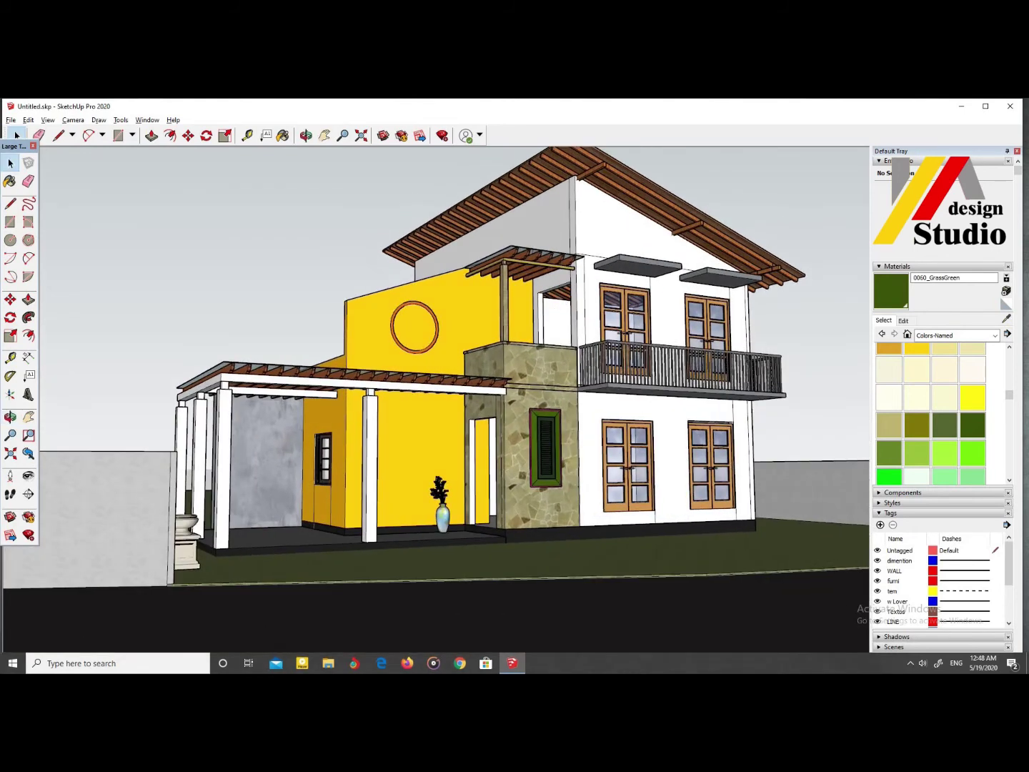
{"action": "key", "text": "alt+f"}
{"action": "key", "text": "Escape"}
{"action": "middle_click_drag", "start_coordinate": [436, 357], "coordinate": [386, 347]}
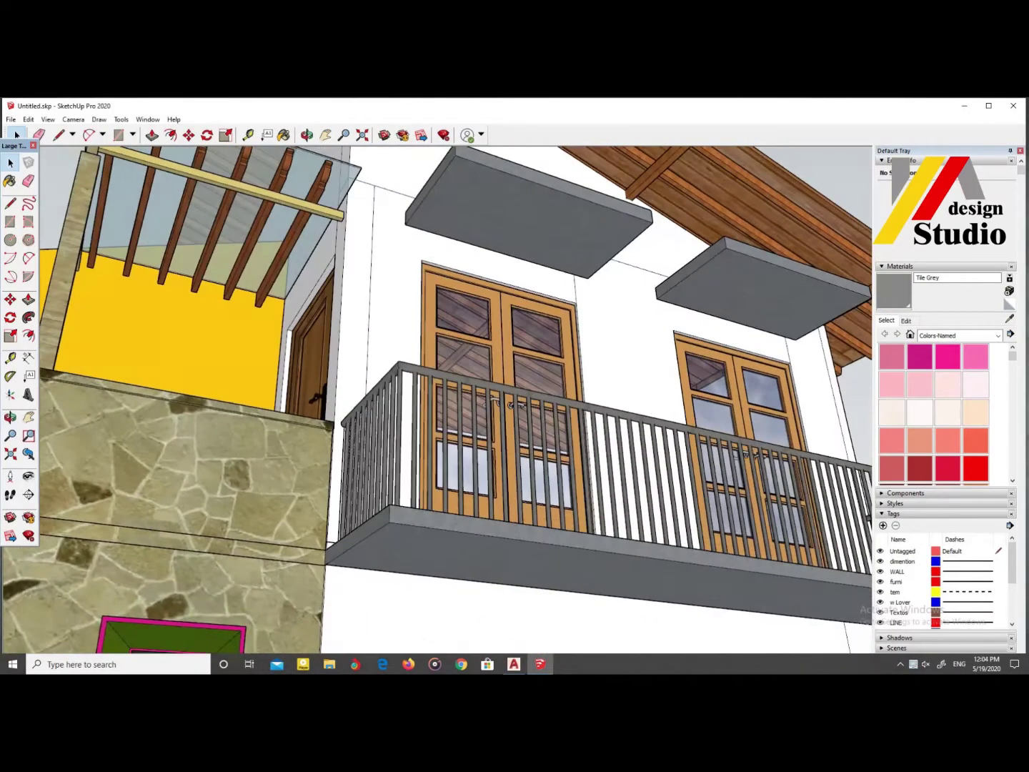
Step: Mark a guide from the canopy corner and draw a small circle under the slab
{"action": "key", "text": "t"}
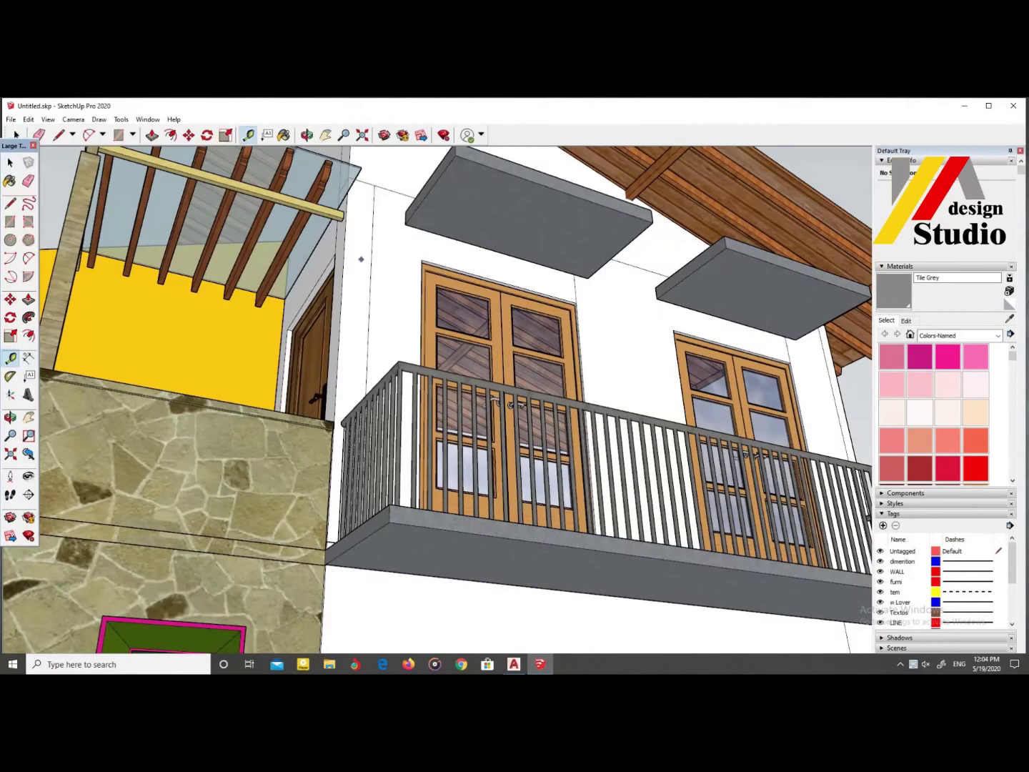
{"action": "scroll", "coordinate": [431, 232], "scroll_direction": "up", "scroll_amount": 1}
{"action": "left_click", "coordinate": [431, 233]}
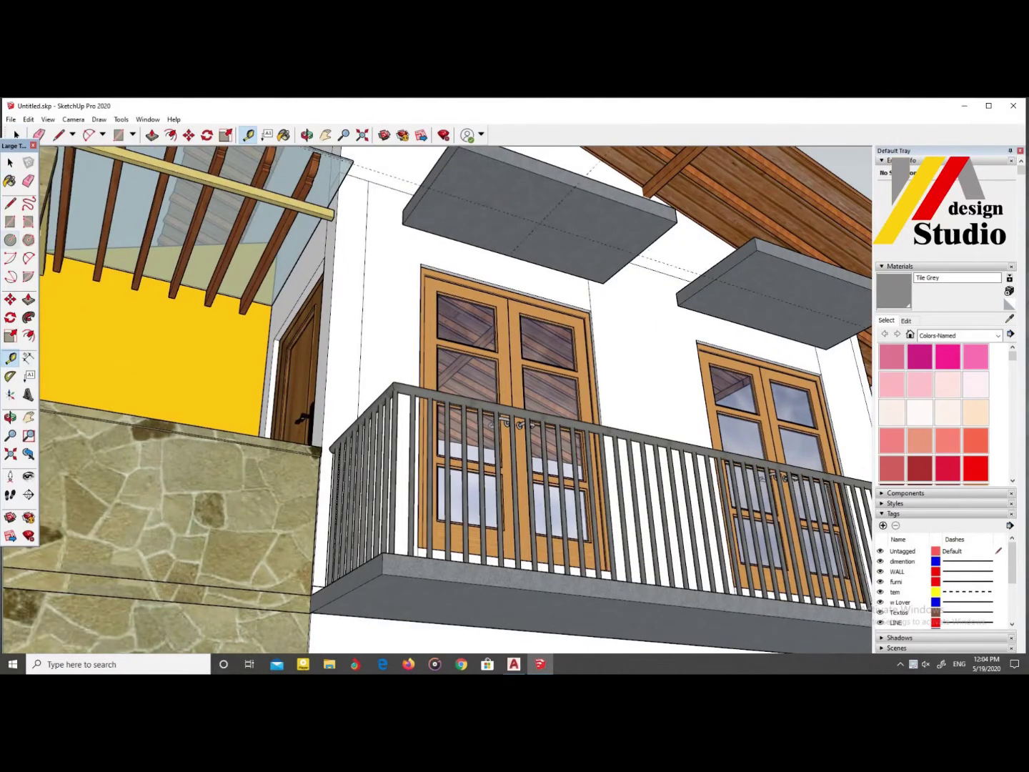
{"action": "key", "text": "c"}
{"action": "scroll", "coordinate": [537, 222], "scroll_direction": "up", "scroll_amount": 2}
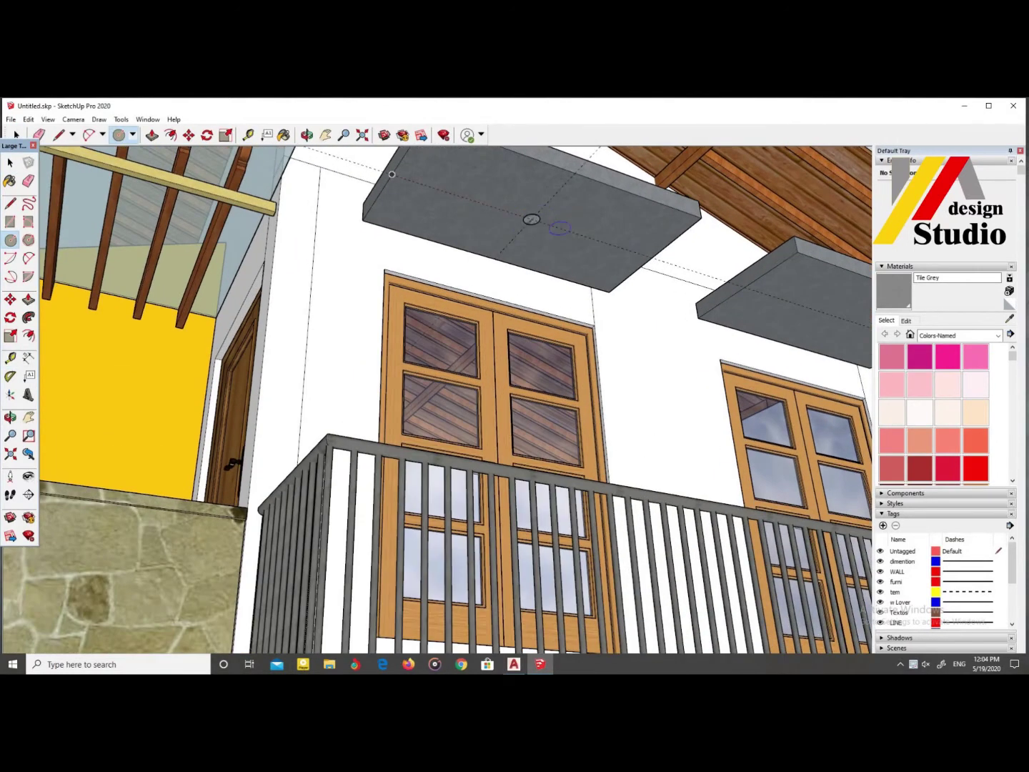
Step: Turn the circle and its edge into a group and open it for editing
{"action": "key", "text": "p"}
{"action": "scroll", "coordinate": [528, 217], "scroll_direction": "up", "scroll_amount": 2}
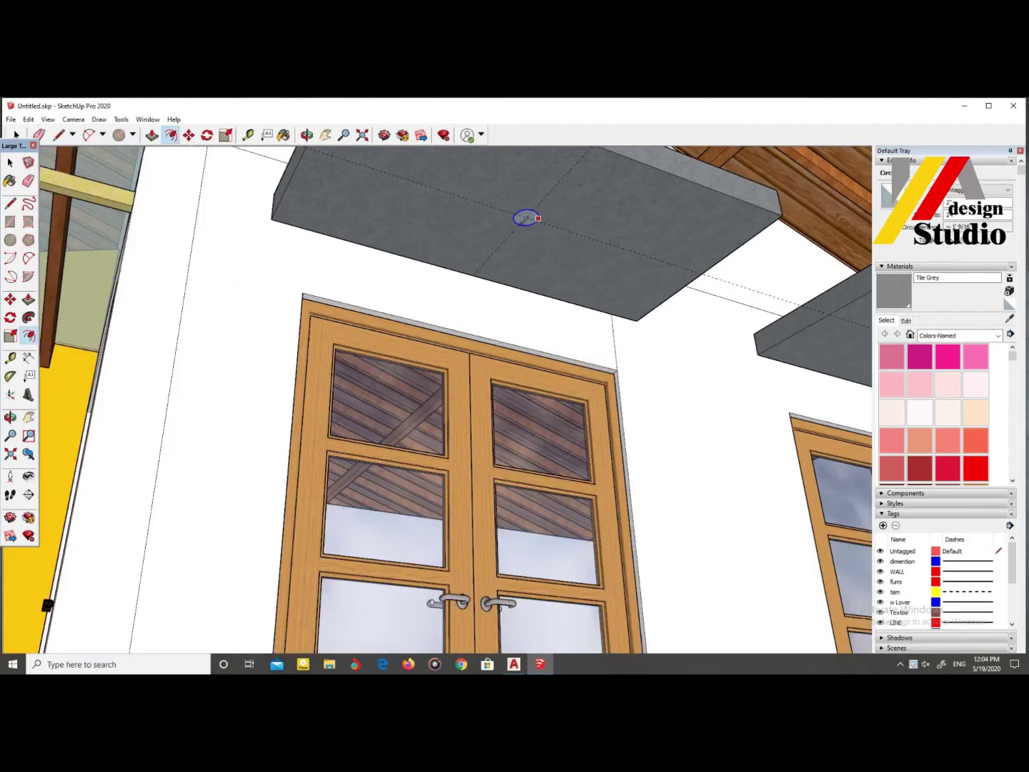
{"action": "left_click", "coordinate": [9, 163]}
{"action": "left_click", "coordinate": [526, 218]}
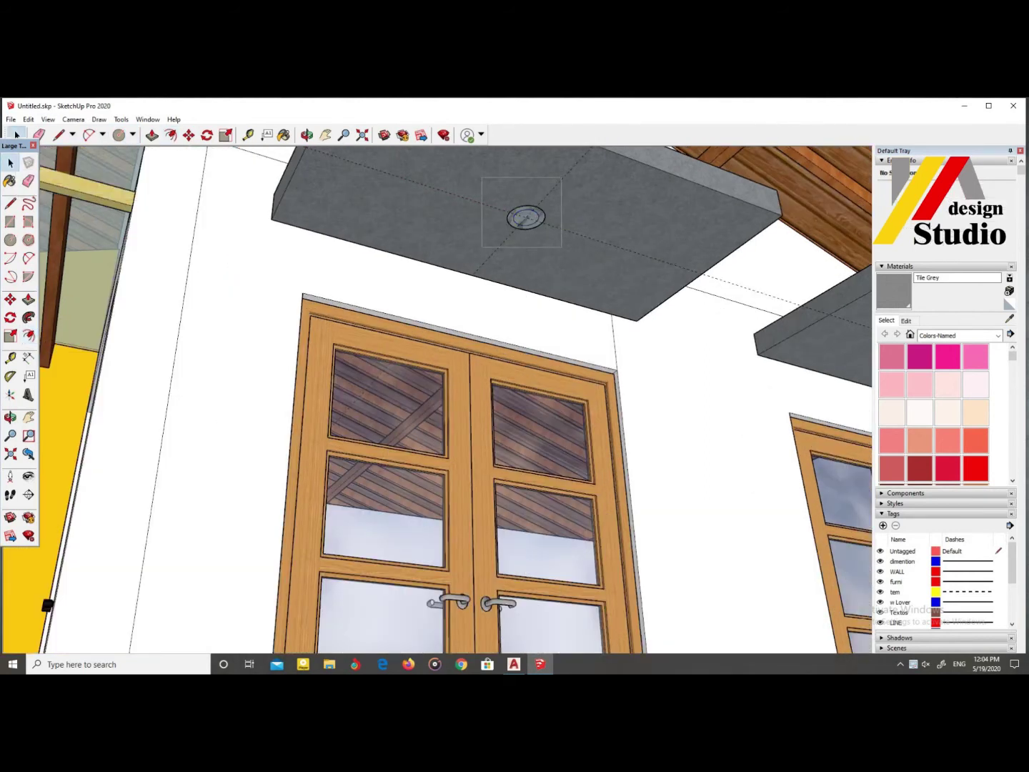
{"action": "right_click", "coordinate": [529, 220]}
{"action": "left_click", "coordinate": [557, 311]}
{"action": "double_click", "coordinate": [526, 217]}
Step: Push/Pull the circle downward into a short light cylinder
{"action": "key", "text": "p"}
{"action": "left_click_drag", "start_coordinate": [526, 218], "coordinate": [527, 243]}
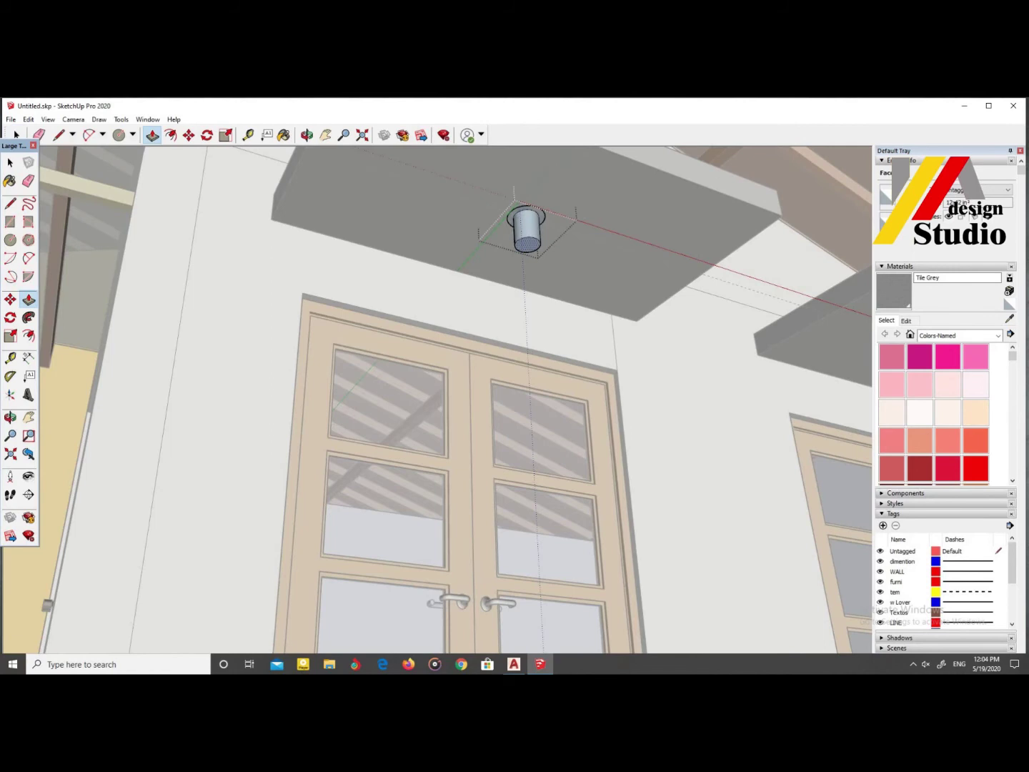
{"action": "left_click", "coordinate": [527, 243]}
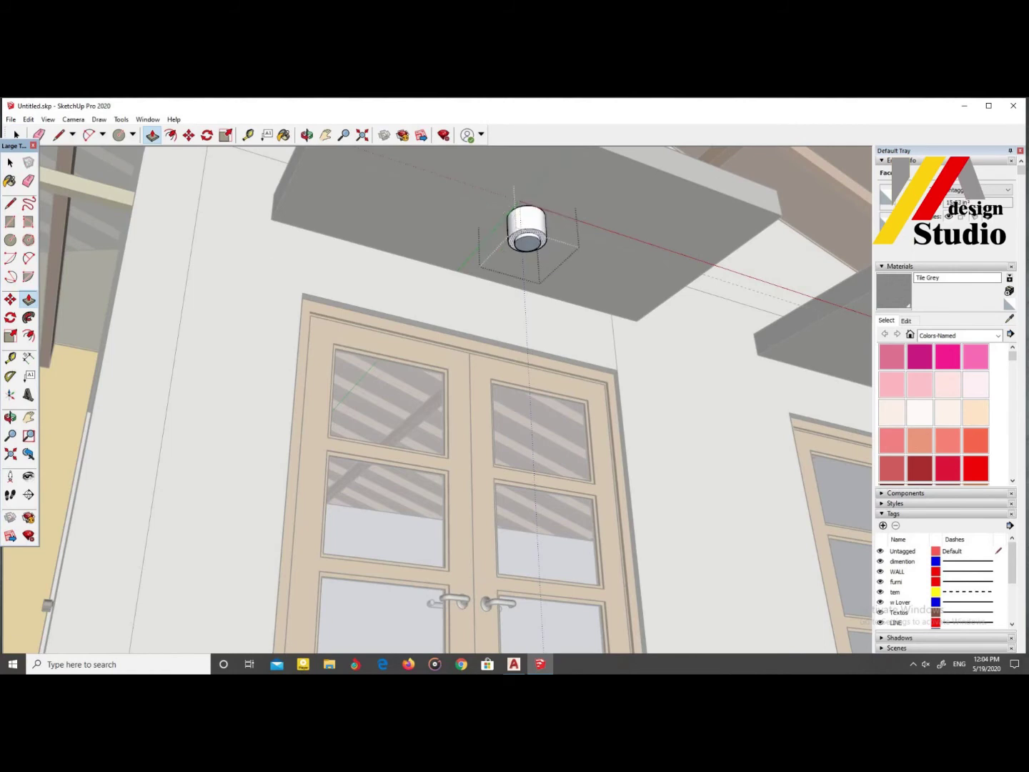
{"action": "scroll", "coordinate": [515, 215], "scroll_direction": "down", "scroll_amount": 5}
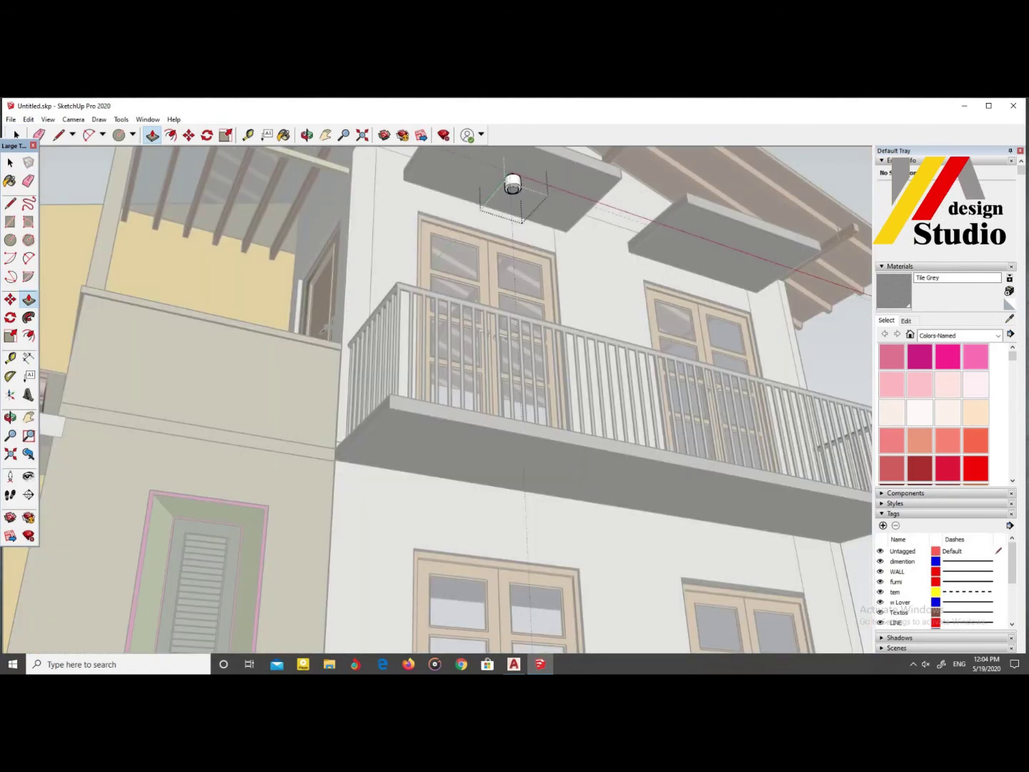
{"action": "scroll", "coordinate": [932, 415], "scroll_direction": "down", "scroll_amount": 2}
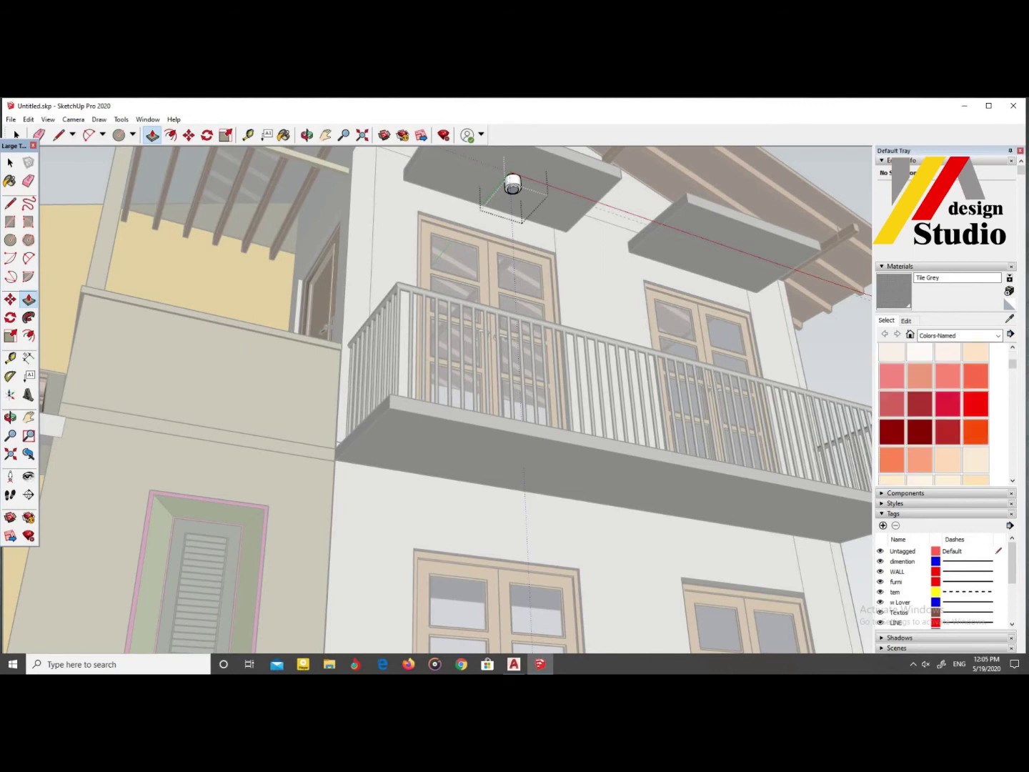
Step: Paint the light cylinder red from Colors-Named and exit the group
{"action": "left_click", "coordinate": [891, 431]}
{"action": "scroll", "coordinate": [512, 187], "scroll_direction": "up", "scroll_amount": 5}
{"action": "left_click", "coordinate": [510, 193]}
{"action": "left_click", "coordinate": [975, 433]}
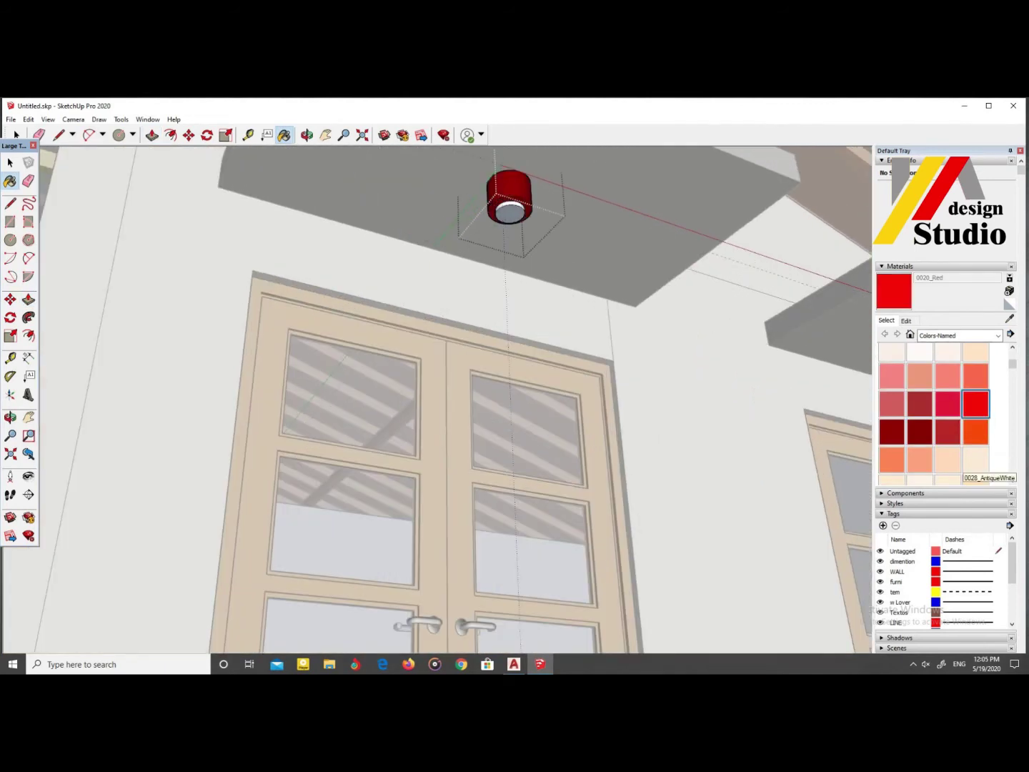
{"action": "left_click", "coordinate": [975, 461]}
{"action": "scroll", "coordinate": [513, 236], "scroll_direction": "down", "scroll_amount": 5}
{"action": "key", "text": "space"}
{"action": "key", "text": "Escape"}
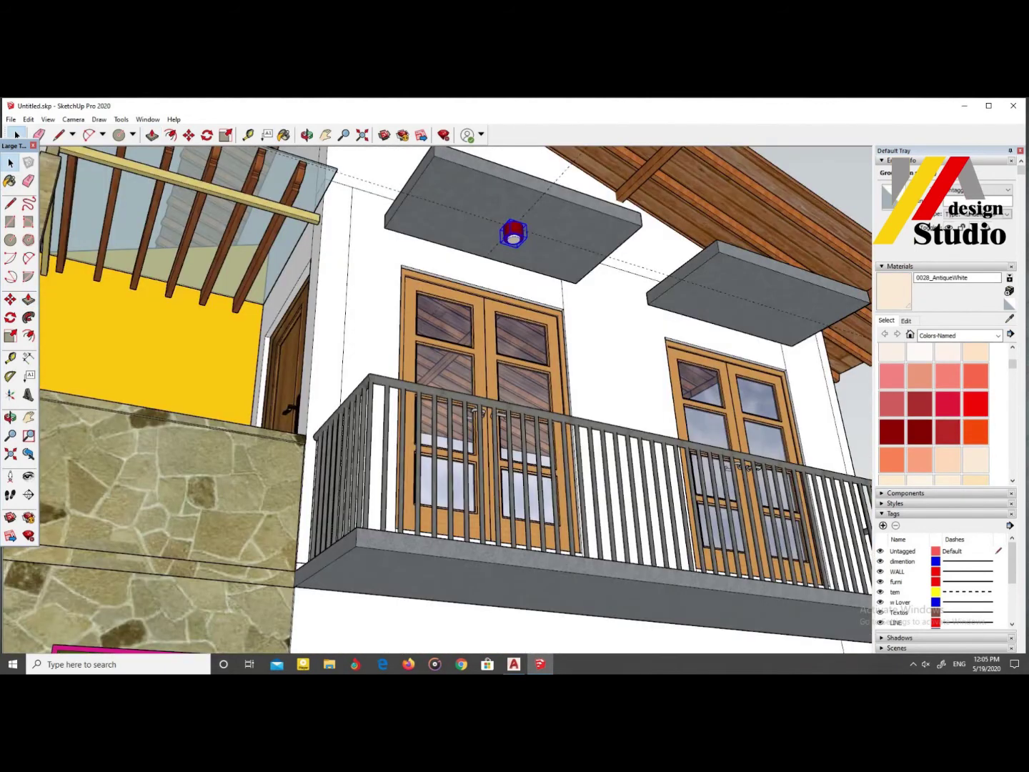
{"action": "left_click", "coordinate": [717, 243]}
Step: Copy the ceiling light with Move+Ctrl under the balcony and other canopy slabs
{"action": "left_click", "coordinate": [9, 162]}
{"action": "key", "text": "m"}
{"action": "left_click", "coordinate": [513, 235]}
{"action": "left_click", "coordinate": [533, 595]}
{"action": "mouse_move", "coordinate": [532, 597]}
{"action": "middle_mouse_down"}
{"action": "mouse_move", "coordinate": [618, 556]}
{"action": "mouse_move", "coordinate": [470, 474]}
{"action": "mouse_move", "coordinate": [543, 500]}
{"action": "mouse_move", "coordinate": [471, 501]}
{"action": "mouse_move", "coordinate": [500, 493]}
{"action": "mouse_move", "coordinate": [428, 536]}
{"action": "mouse_move", "coordinate": [400, 528]}
{"action": "middle_mouse_up"}
{"action": "left_click", "coordinate": [468, 478]}
Step: Measure along the lawn, orbiting round to the side yard and wall
{"action": "left_click", "coordinate": [10, 163]}
{"action": "key", "text": "t"}
{"action": "scroll", "coordinate": [328, 523], "scroll_direction": "up", "scroll_amount": 3}
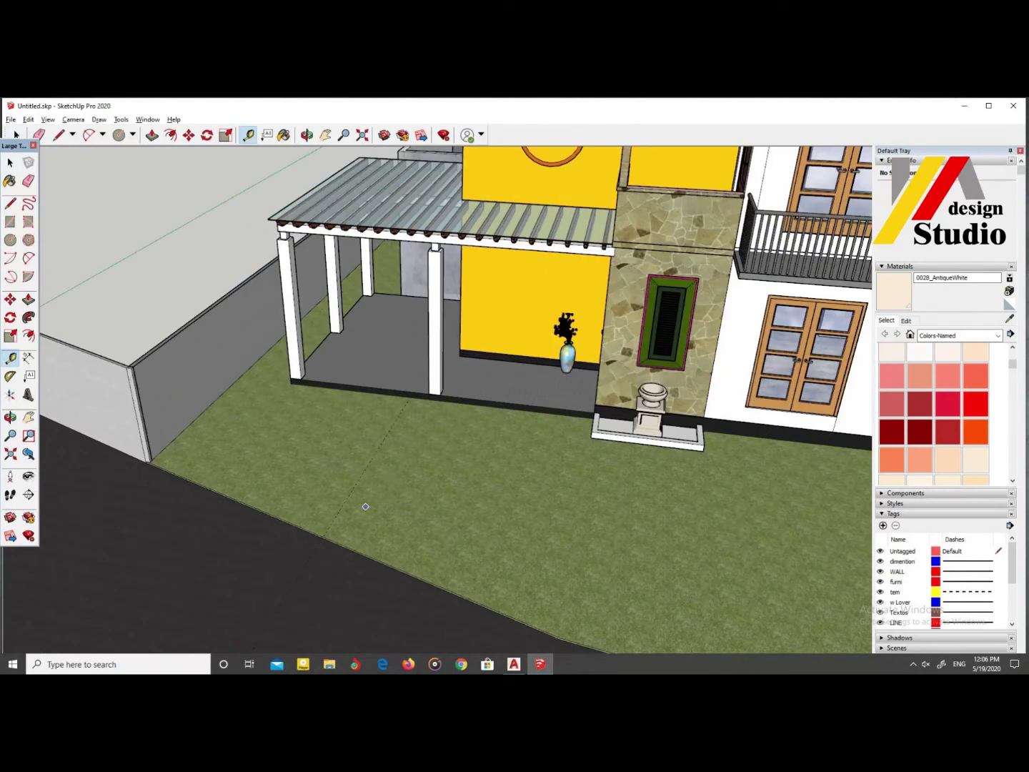
{"action": "scroll", "coordinate": [365, 506], "scroll_direction": "up", "scroll_amount": 2}
{"action": "scroll", "coordinate": [351, 551], "scroll_direction": "up", "scroll_amount": 3}
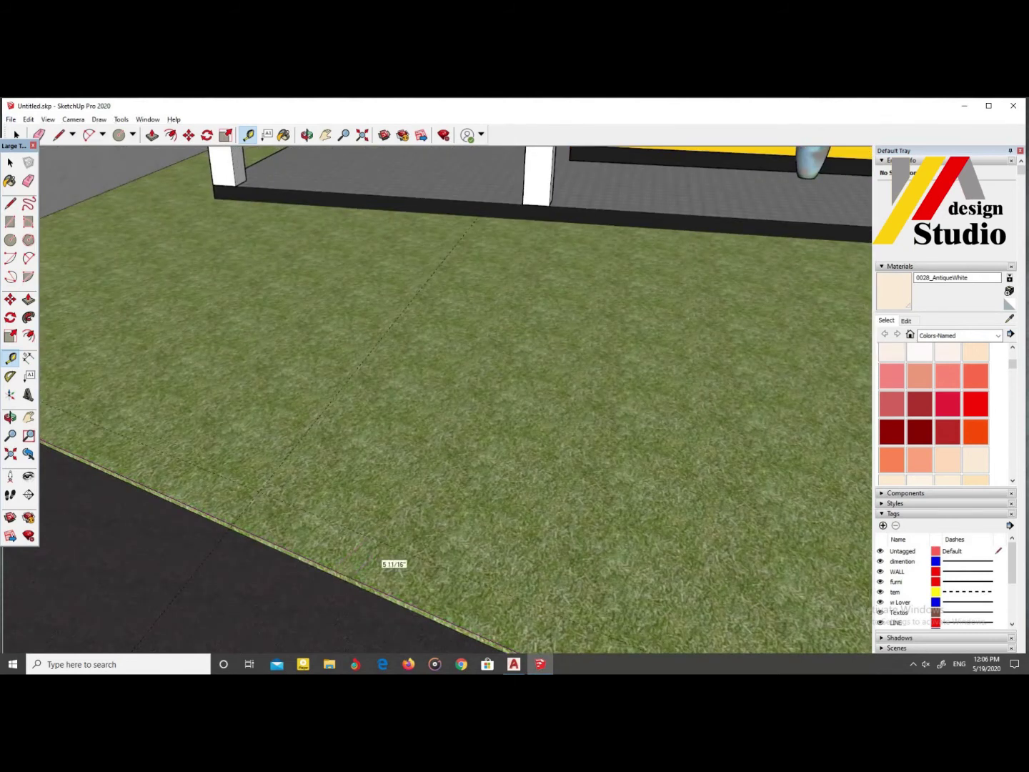
{"action": "scroll", "coordinate": [386, 544], "scroll_direction": "down", "scroll_amount": 5}
{"action": "scroll", "coordinate": [386, 537], "scroll_direction": "up", "scroll_amount": 2}
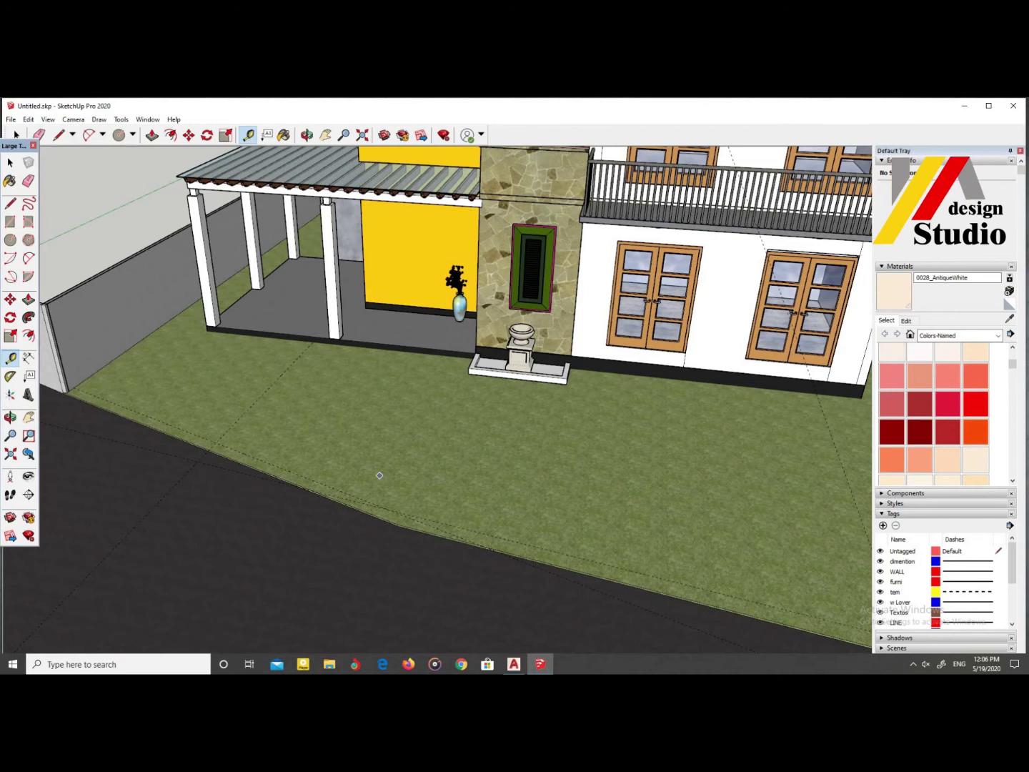
{"action": "scroll", "coordinate": [380, 475], "scroll_direction": "down", "scroll_amount": 5}
{"action": "middle_click_drag", "start_coordinate": [379, 475], "coordinate": [643, 397]}
{"action": "scroll", "coordinate": [643, 397], "scroll_direction": "up", "scroll_amount": 4}
{"action": "scroll", "coordinate": [625, 406], "scroll_direction": "up", "scroll_amount": 2}
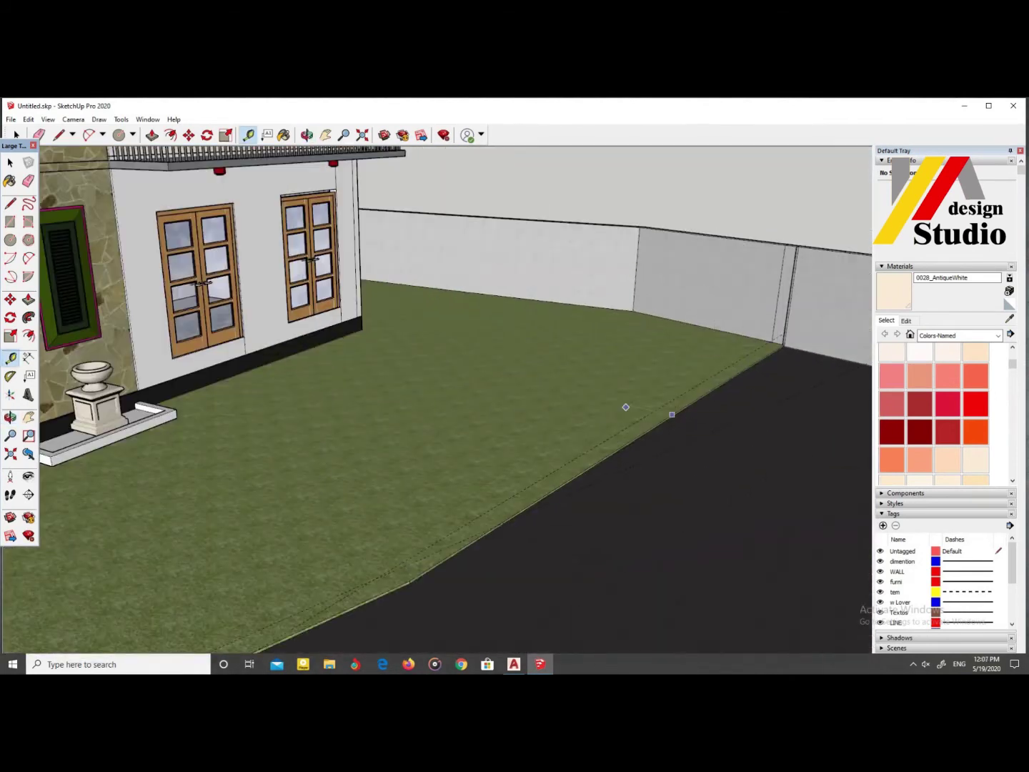
Step: Draw an offset edge along the lawn's road side to outline the kerb strip
{"action": "left_click", "coordinate": [16, 135]}
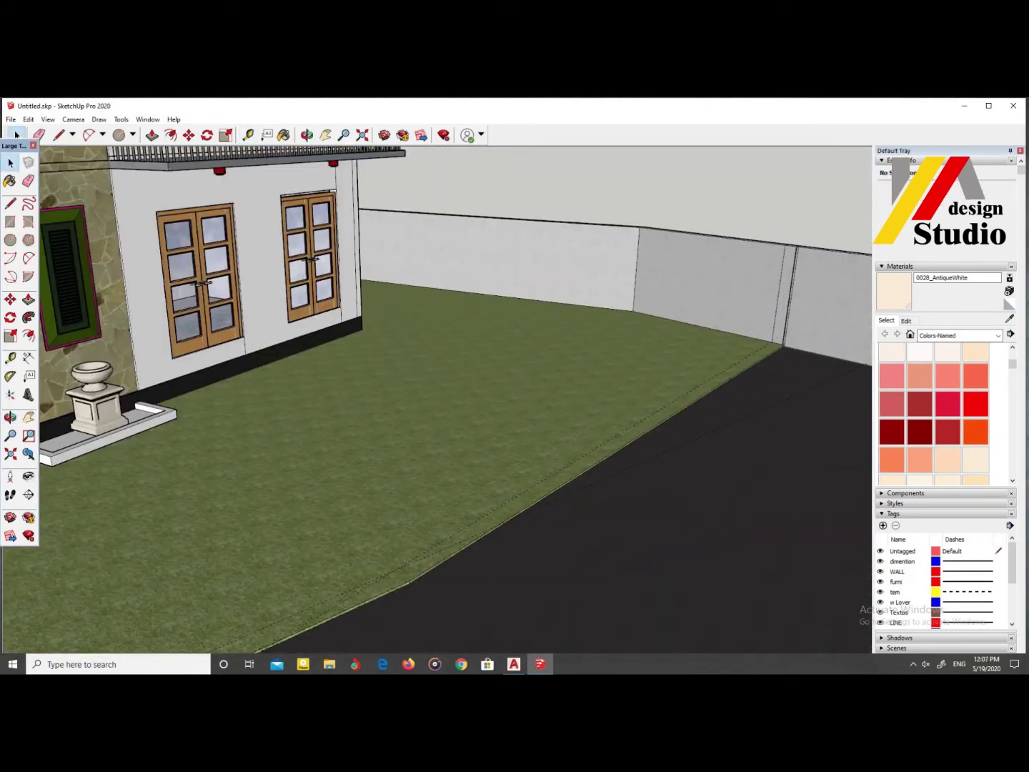
{"action": "left_click", "coordinate": [59, 134]}
{"action": "scroll", "coordinate": [691, 402], "scroll_direction": "up", "scroll_amount": 2}
{"action": "scroll", "coordinate": [690, 402], "scroll_direction": "down", "scroll_amount": 4}
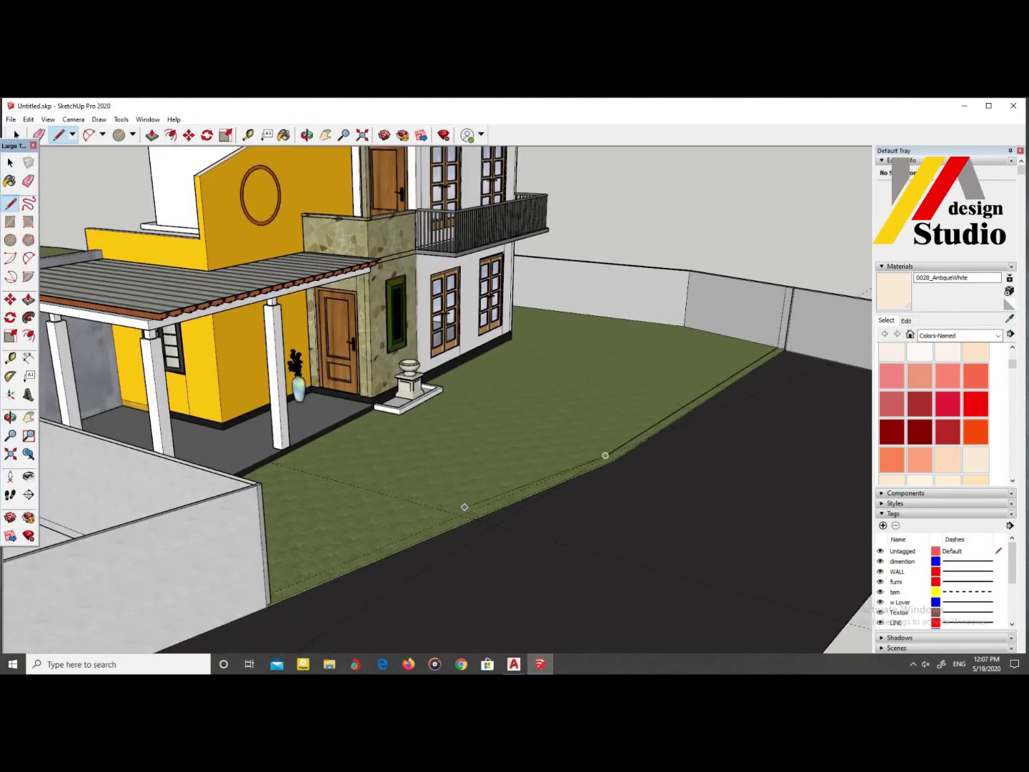
{"action": "scroll", "coordinate": [615, 459], "scroll_direction": "up", "scroll_amount": 3}
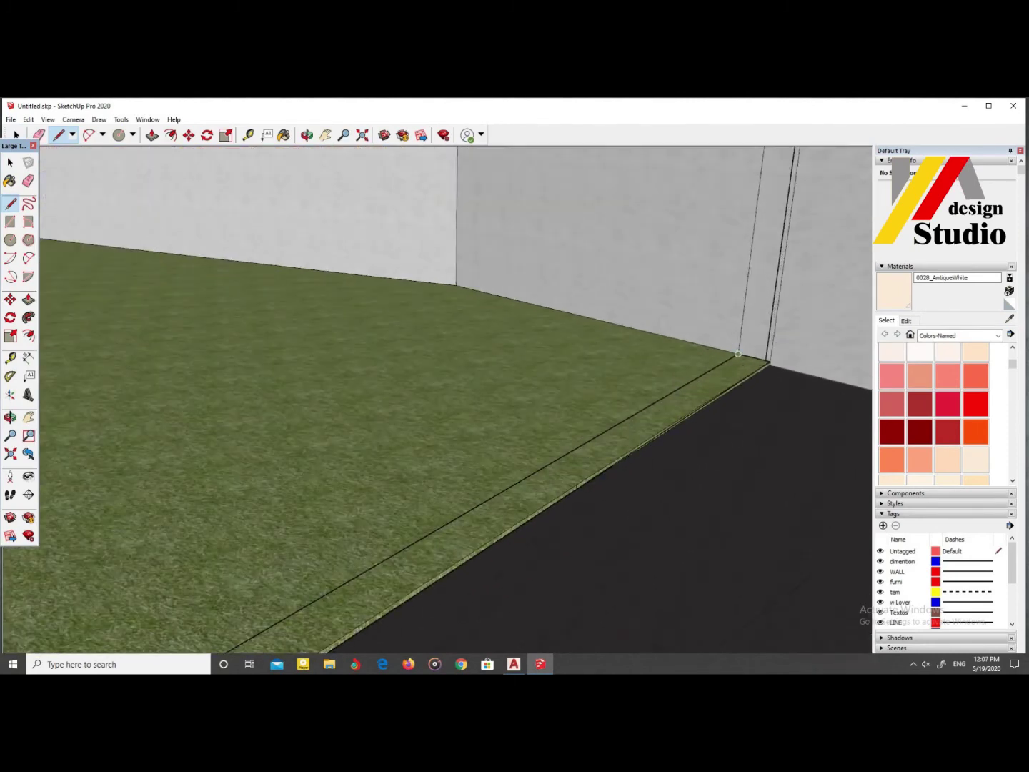
{"action": "scroll", "coordinate": [761, 355], "scroll_direction": "down", "scroll_amount": 1}
{"action": "left_click", "coordinate": [16, 135]}
{"action": "scroll", "coordinate": [458, 400], "scroll_direction": "down", "scroll_amount": 3}
{"action": "scroll", "coordinate": [457, 400], "scroll_direction": "up", "scroll_amount": 5}
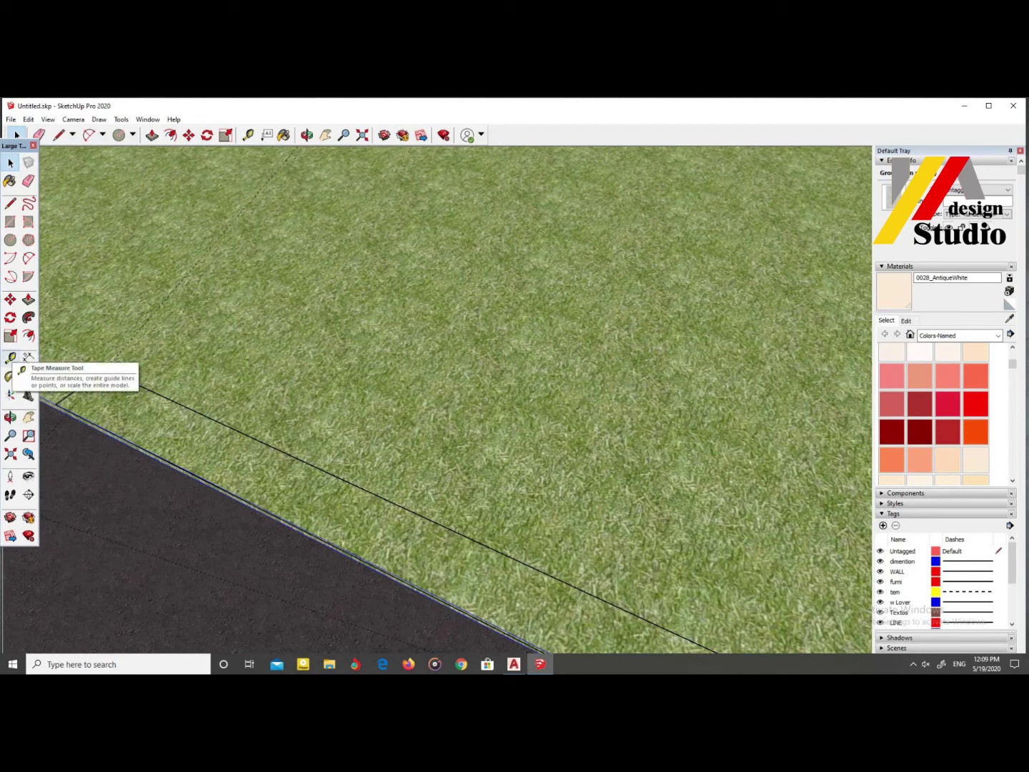
Step: Delete the stray lines along the grass edge
{"action": "scroll", "coordinate": [455, 473], "scroll_direction": "down", "scroll_amount": 3}
{"action": "scroll", "coordinate": [454, 474], "scroll_direction": "up", "scroll_amount": 3}
{"action": "key", "text": "l"}
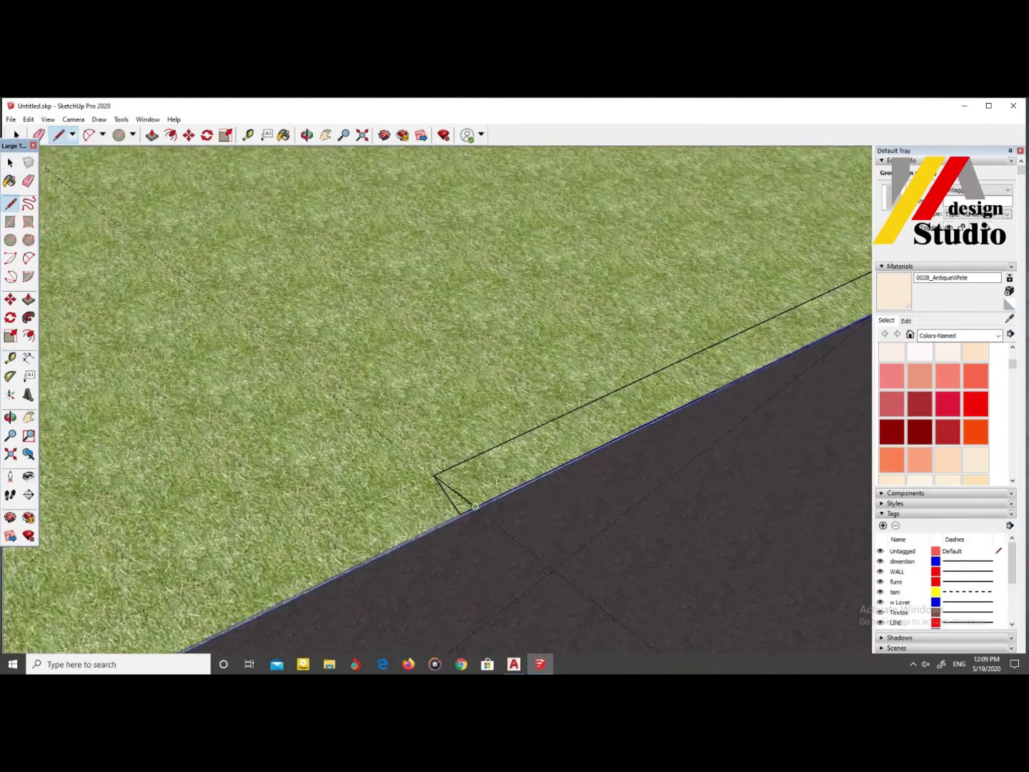
{"action": "scroll", "coordinate": [475, 506], "scroll_direction": "down", "scroll_amount": 3}
{"action": "scroll", "coordinate": [594, 424], "scroll_direction": "up", "scroll_amount": 2}
{"action": "middle_click_drag", "start_coordinate": [595, 426], "coordinate": [675, 514]}
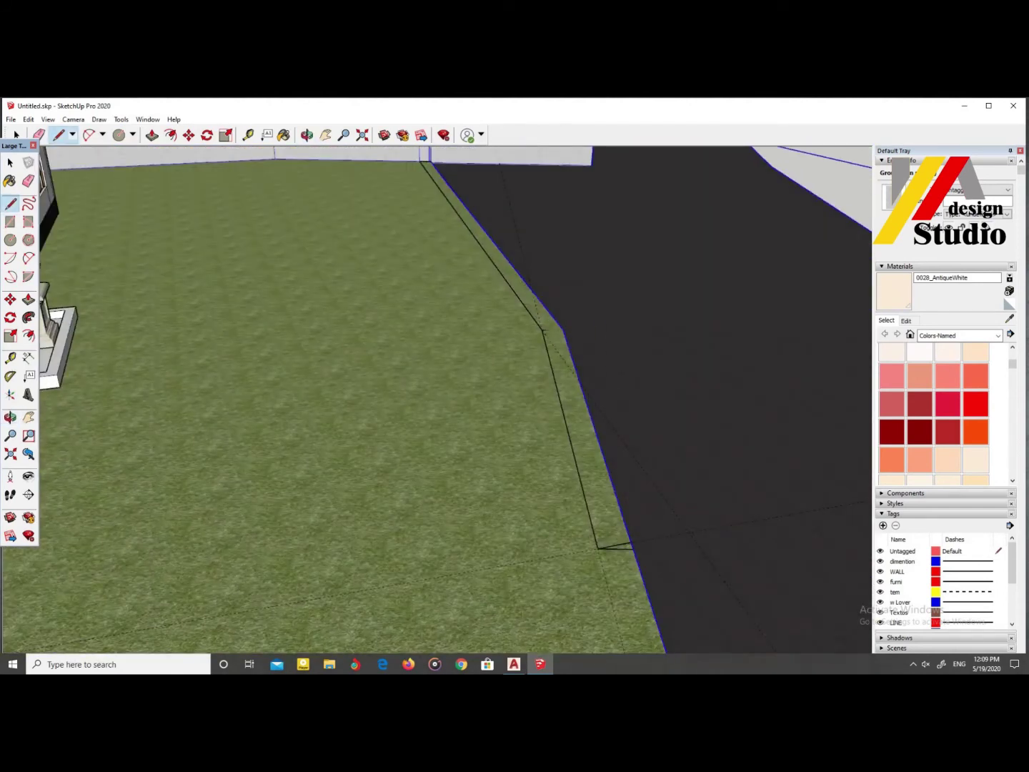
{"action": "middle_click_drag", "start_coordinate": [563, 331], "coordinate": [355, 454]}
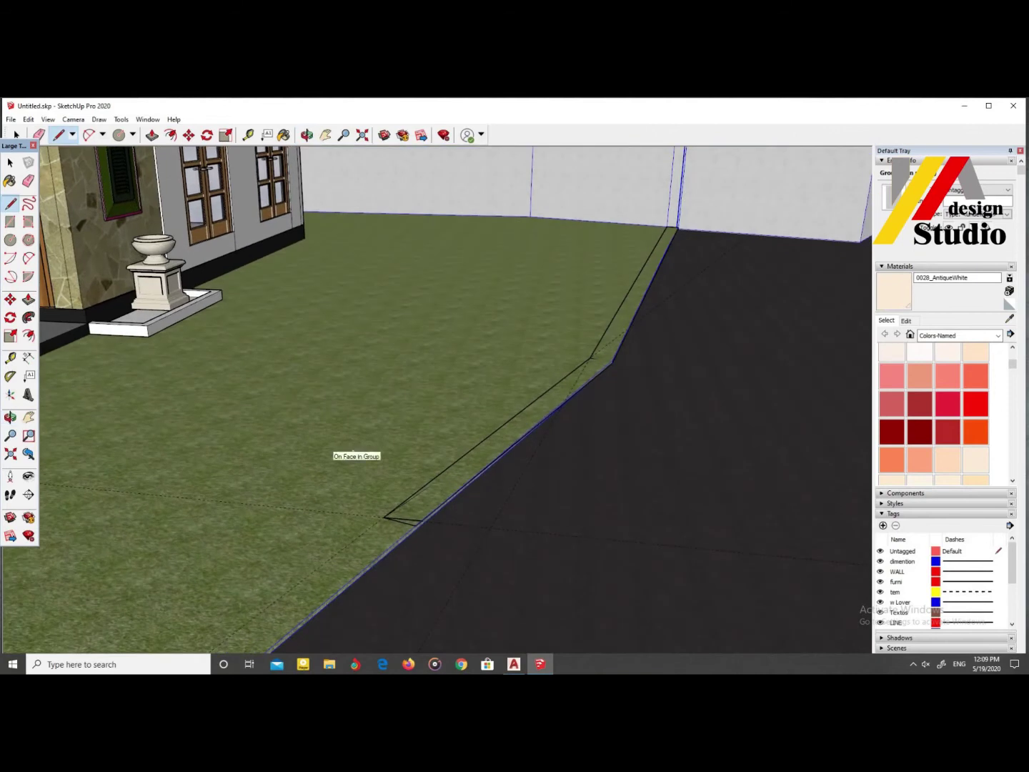
{"action": "left_click", "coordinate": [17, 134]}
{"action": "key", "text": "Delete"}
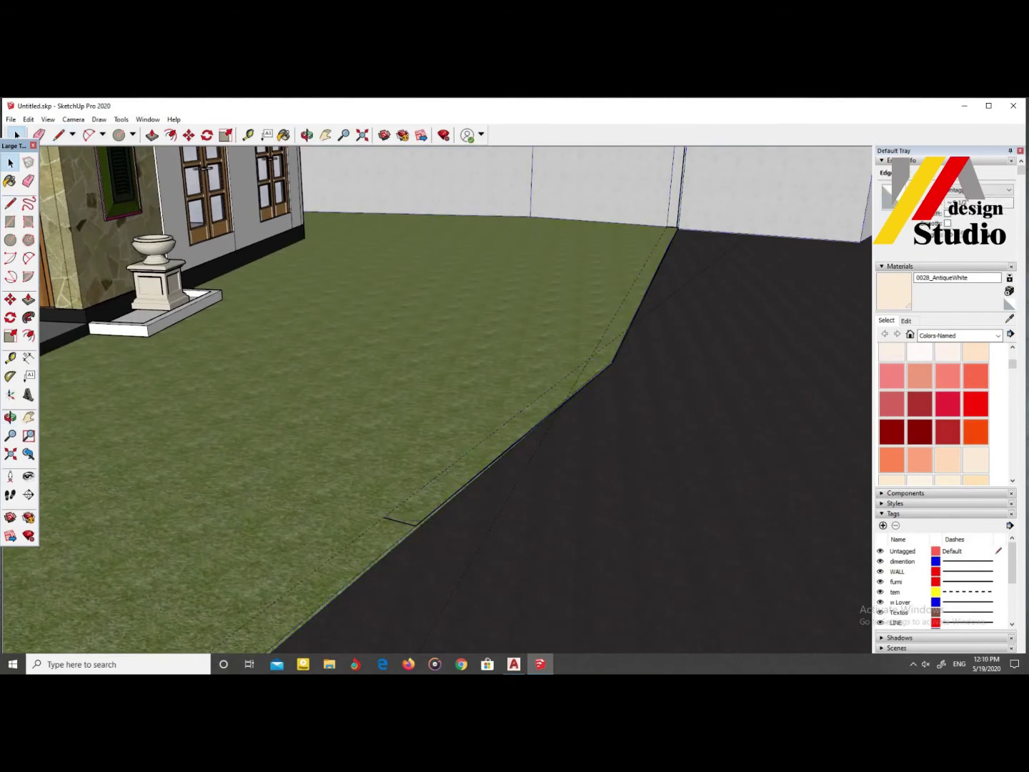
Step: Select the edge at the wall corner and inspect it from along the wall
{"action": "middle_click_drag", "start_coordinate": [457, 400], "coordinate": [457, 443]}
{"action": "scroll", "coordinate": [625, 318], "scroll_direction": "up", "scroll_amount": 5}
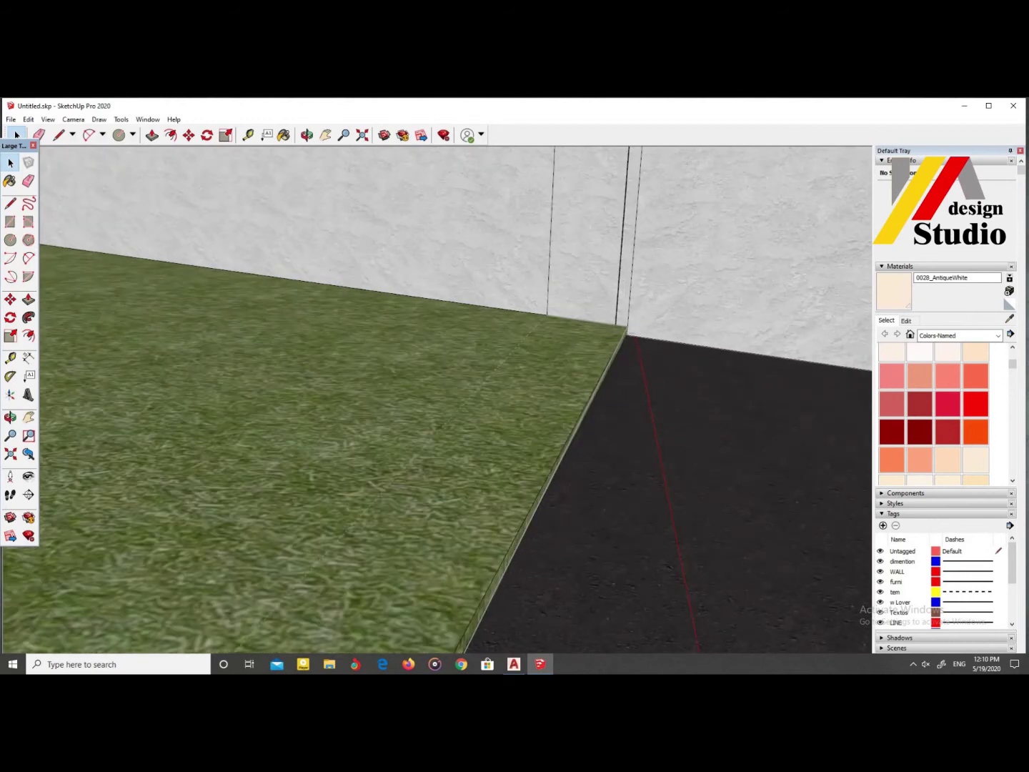
{"action": "left_click", "coordinate": [620, 257]}
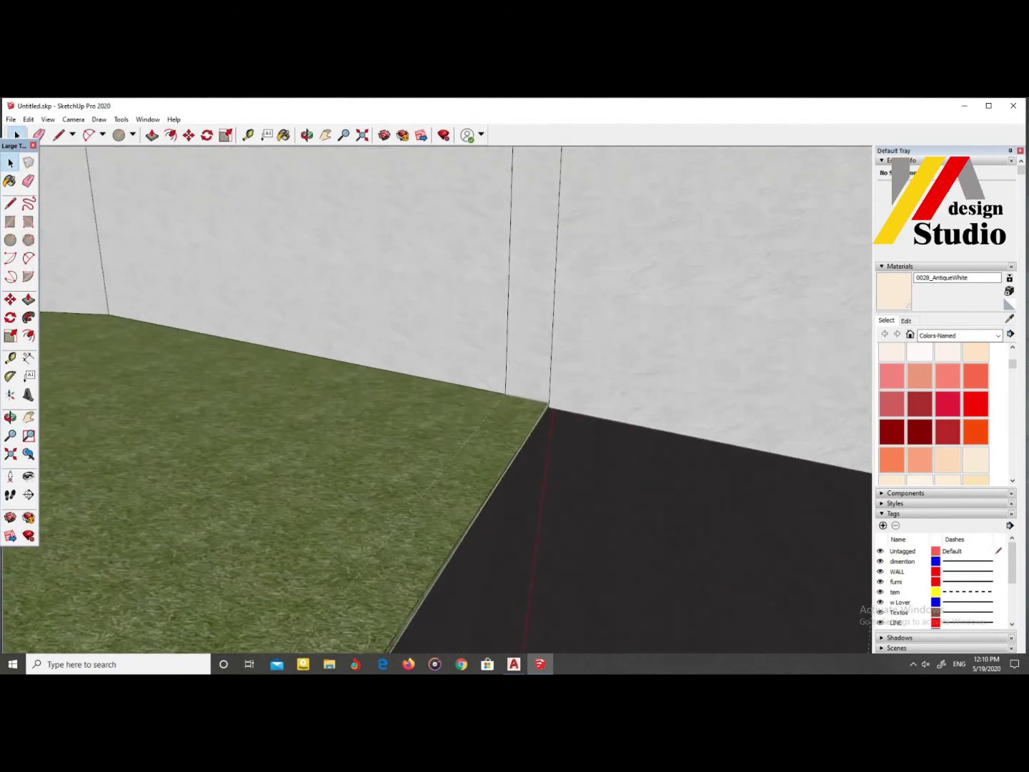
{"action": "middle_click_drag", "start_coordinate": [644, 401], "coordinate": [781, 351]}
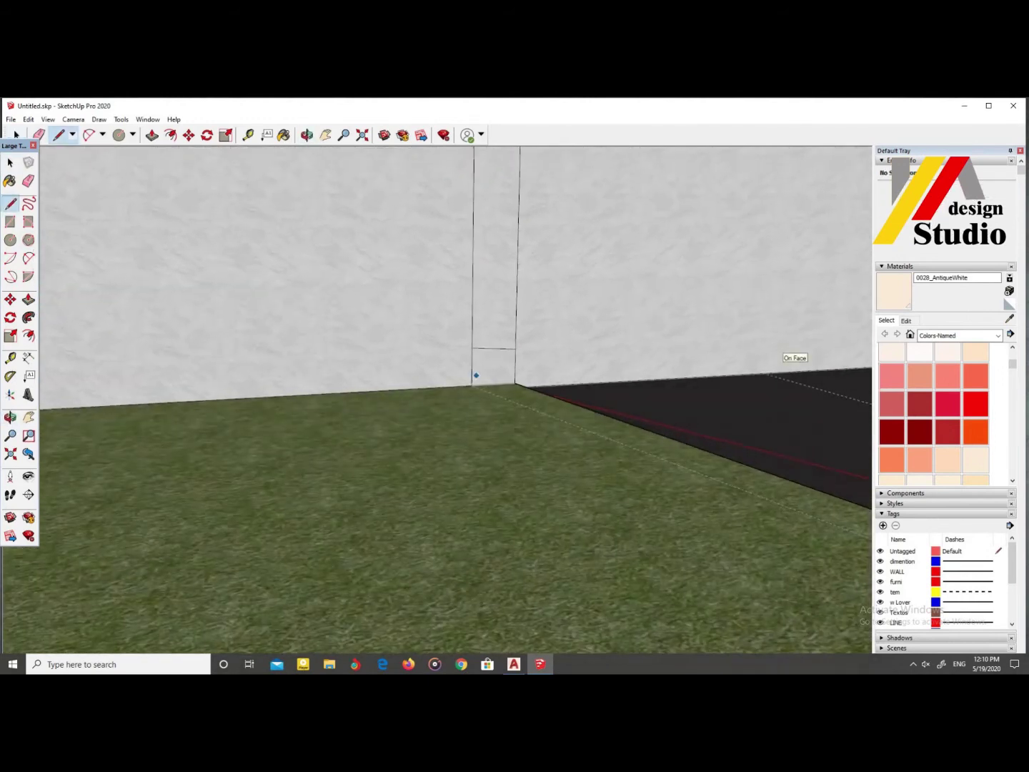
{"action": "scroll", "coordinate": [514, 358], "scroll_direction": "up", "scroll_amount": 2}
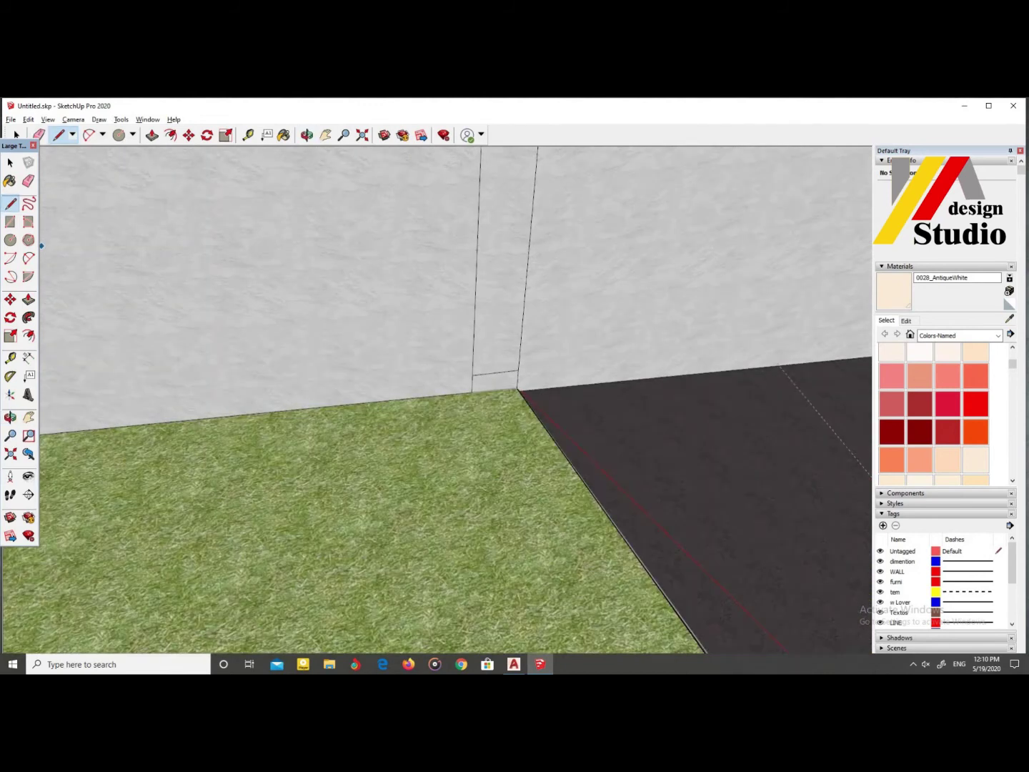
{"action": "scroll", "coordinate": [437, 400], "scroll_direction": "down", "scroll_amount": 3}
{"action": "scroll", "coordinate": [438, 400], "scroll_direction": "down", "scroll_amount": 3}
{"action": "scroll", "coordinate": [437, 400], "scroll_direction": "down", "scroll_amount": 2}
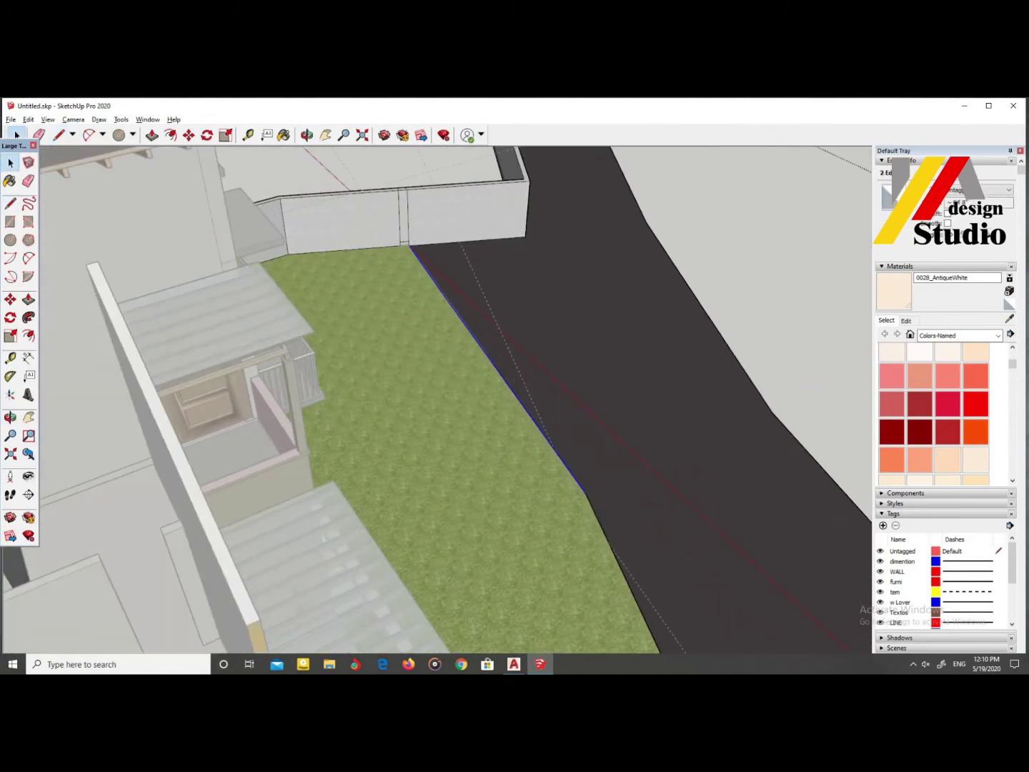
{"action": "middle_click_drag", "start_coordinate": [437, 400], "coordinate": [586, 378]}
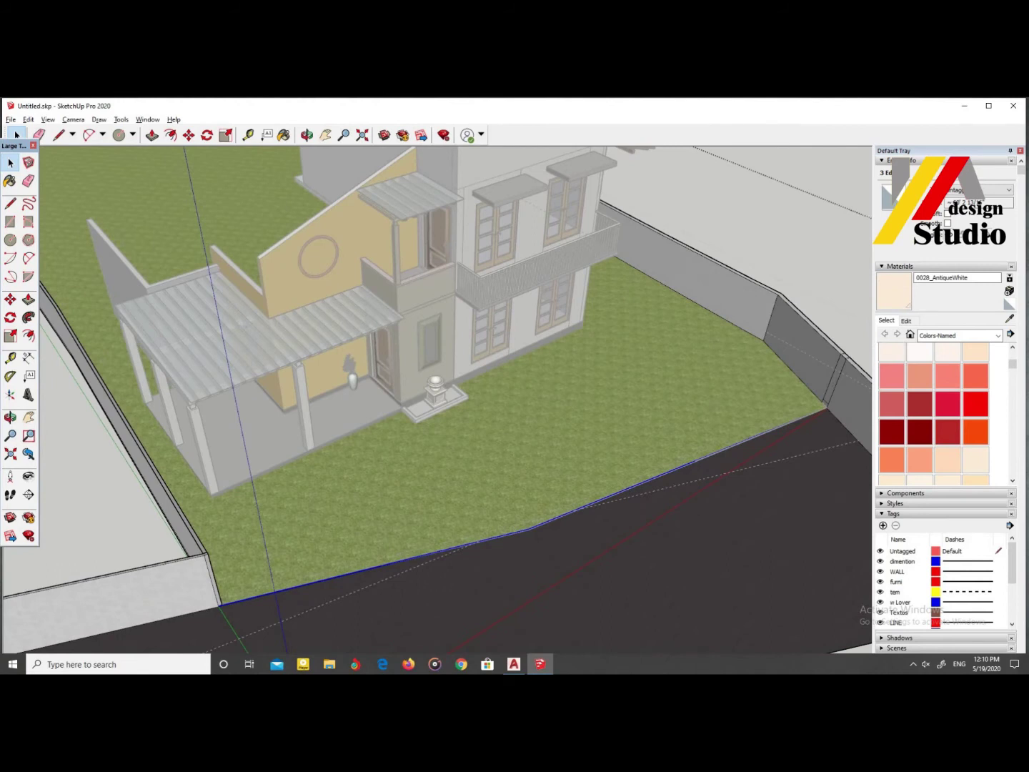
Step: Return to the Line tool with a front view of the house and road
{"action": "key", "text": "l"}
{"action": "scroll", "coordinate": [379, 562], "scroll_direction": "up", "scroll_amount": 2}
{"action": "scroll", "coordinate": [378, 560], "scroll_direction": "down", "scroll_amount": 3}
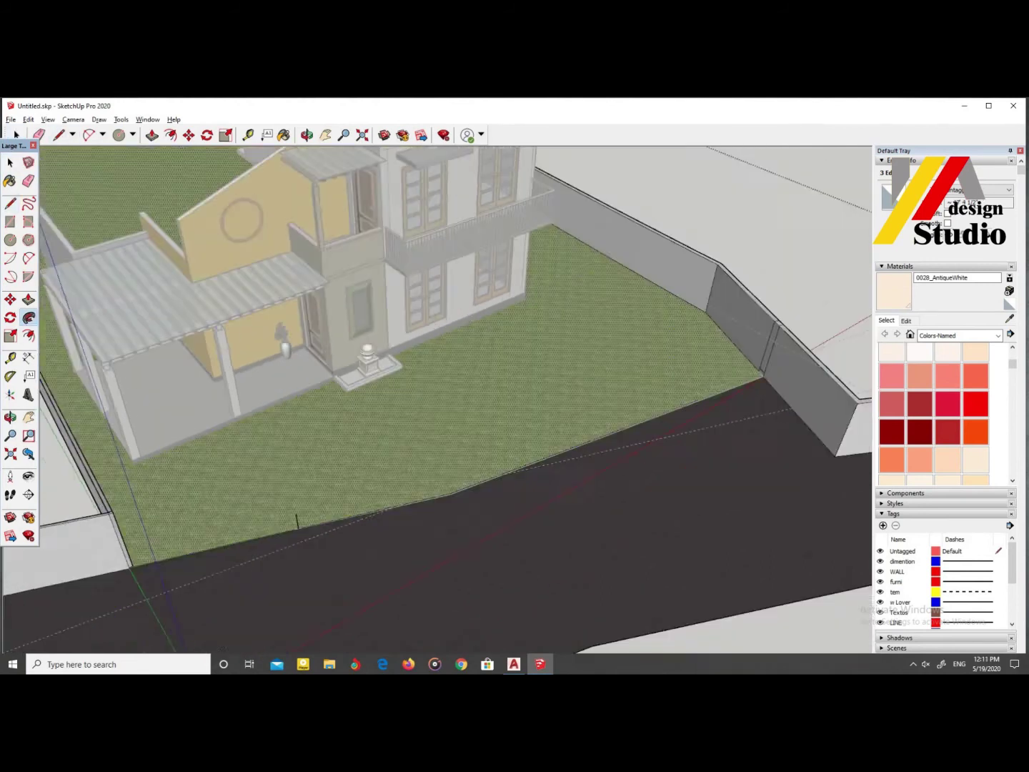
{"action": "scroll", "coordinate": [379, 561], "scroll_direction": "up", "scroll_amount": 3}
{"action": "scroll", "coordinate": [379, 562], "scroll_direction": "down", "scroll_amount": 3}
{"action": "mouse_move", "coordinate": [378, 561]}
{"action": "middle_mouse_down"}
{"action": "mouse_move", "coordinate": [429, 543]}
{"action": "mouse_move", "coordinate": [263, 421]}
{"action": "middle_mouse_up"}
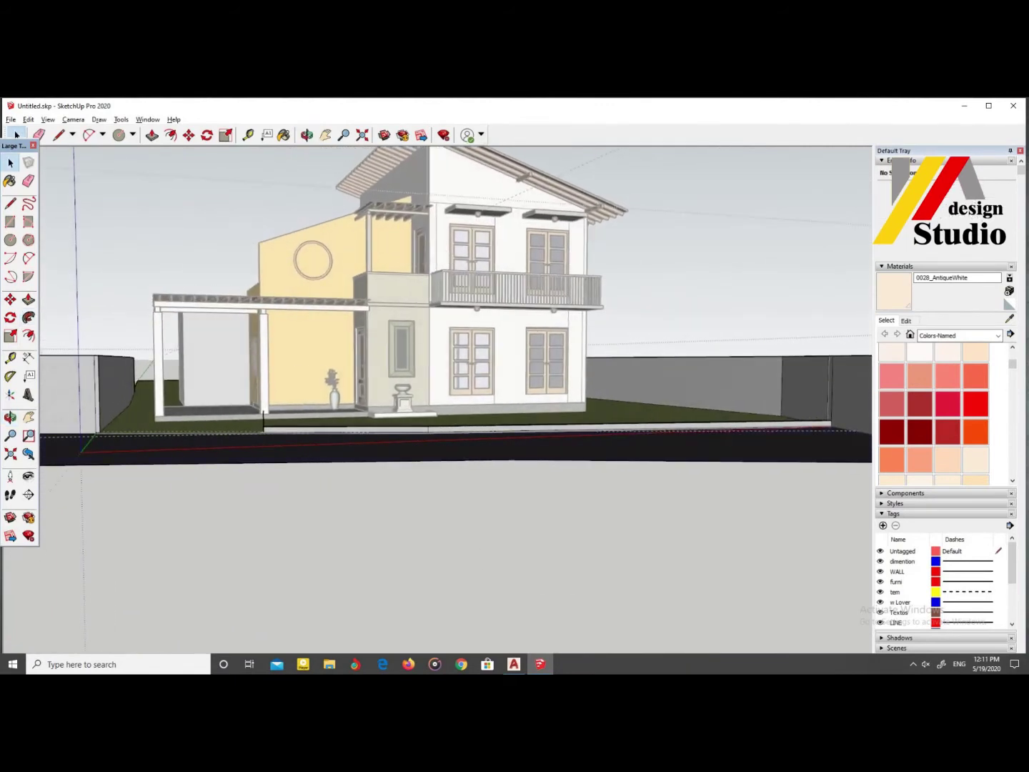
{"action": "scroll", "coordinate": [262, 421], "scroll_direction": "up", "scroll_amount": 2}
Step: Tilt down over the lawn and draw the line across the kerb's end
{"action": "mouse_move", "coordinate": [263, 421]}
{"action": "middle_mouse_down"}
{"action": "mouse_move", "coordinate": [263, 321]}
{"action": "mouse_move", "coordinate": [263, 420]}
{"action": "middle_mouse_up"}
{"action": "scroll", "coordinate": [263, 321], "scroll_direction": "up", "scroll_amount": 3}
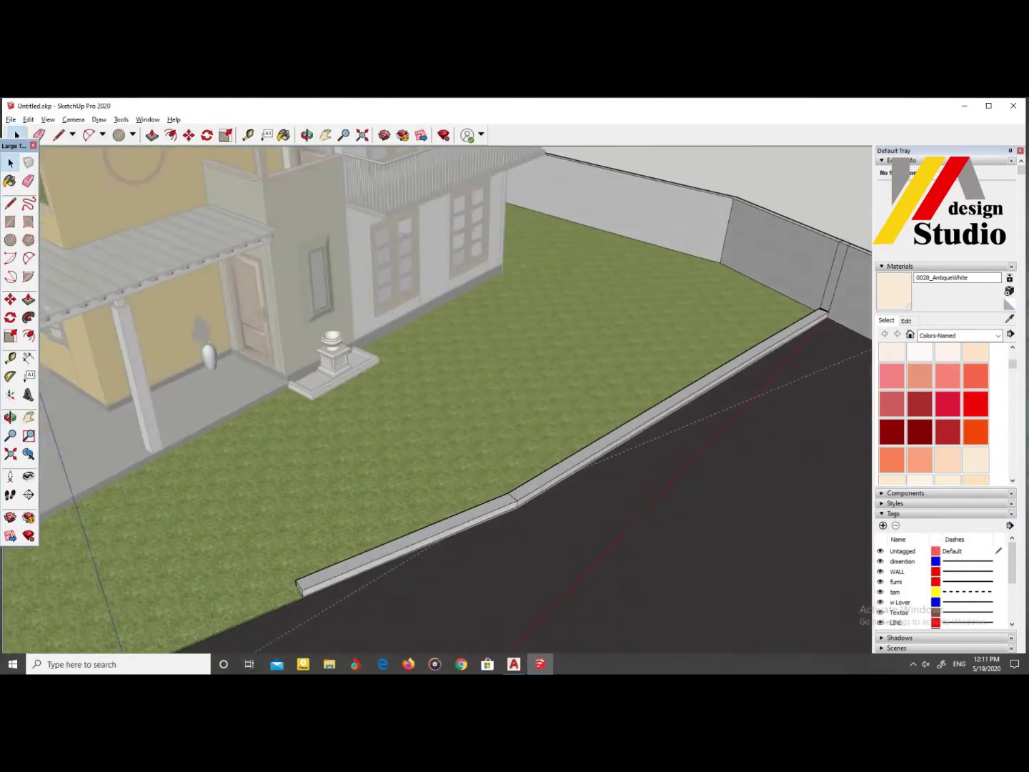
{"action": "scroll", "coordinate": [263, 421], "scroll_direction": "up", "scroll_amount": 2}
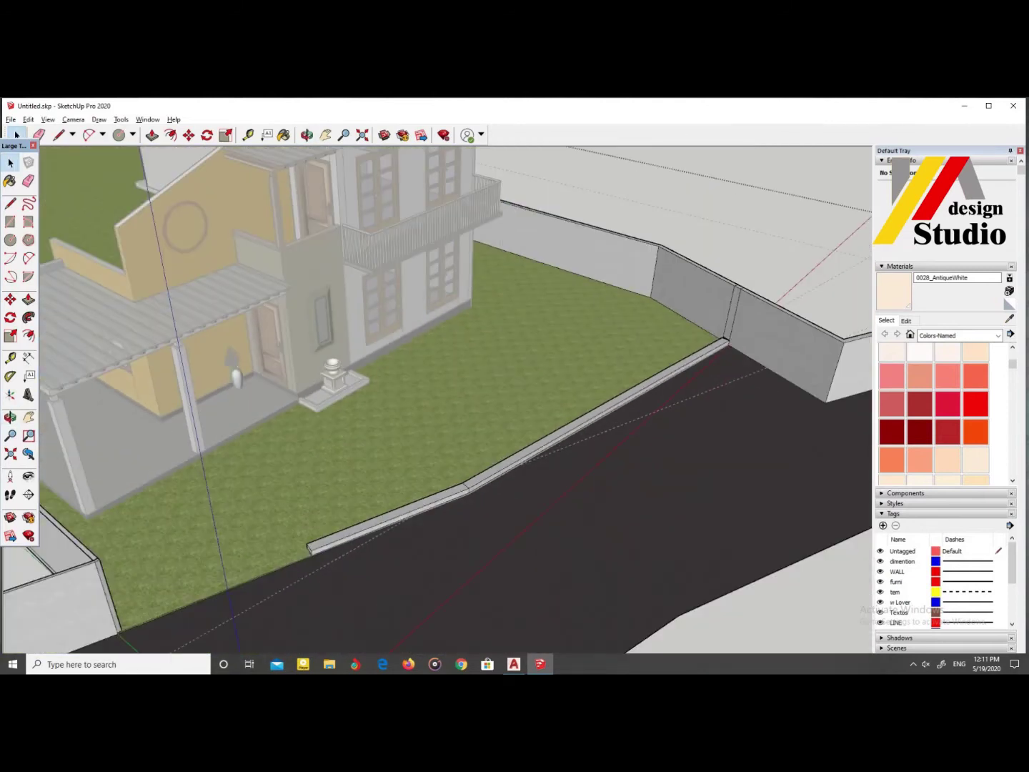
{"action": "scroll", "coordinate": [263, 421], "scroll_direction": "down", "scroll_amount": 3}
{"action": "mouse_move", "coordinate": [262, 322]}
{"action": "middle_mouse_down"}
{"action": "mouse_move", "coordinate": [263, 422]}
{"action": "mouse_move", "coordinate": [263, 322]}
{"action": "middle_mouse_up"}
{"action": "scroll", "coordinate": [263, 321], "scroll_direction": "up", "scroll_amount": 4}
{"action": "key", "text": "l"}
{"action": "scroll", "coordinate": [334, 498], "scroll_direction": "up", "scroll_amount": 2}
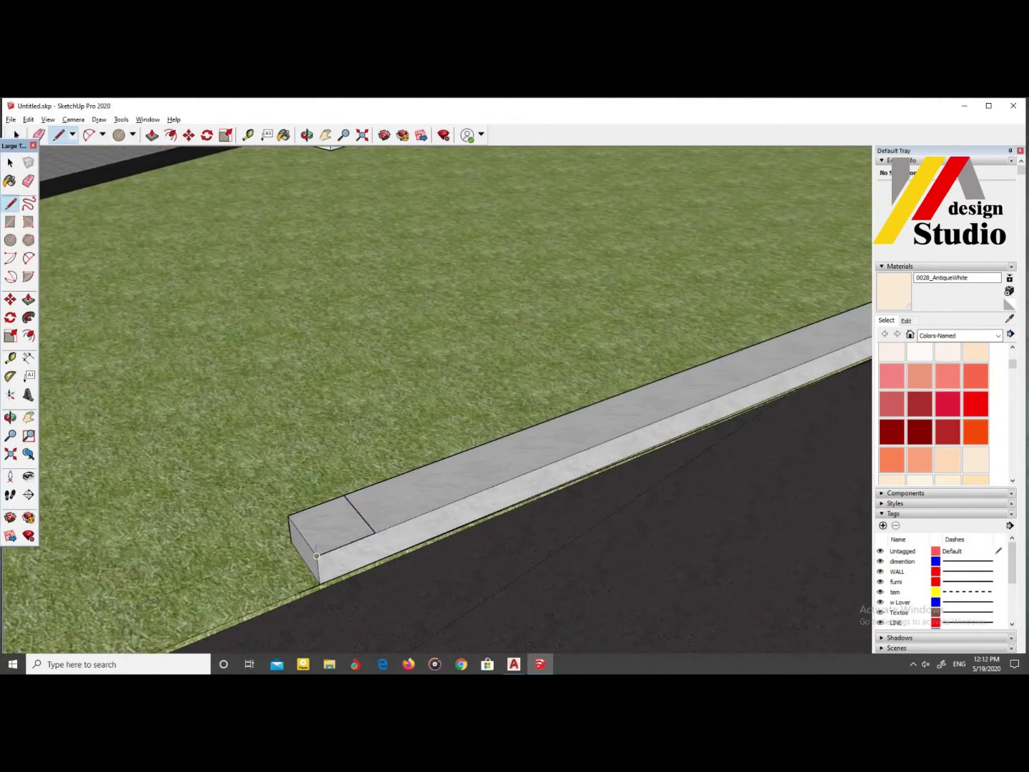
Step: Open the kerb end piece and Push/Pull it up into a white post
{"action": "right_click", "coordinate": [343, 368]}
{"action": "left_click", "coordinate": [324, 529]}
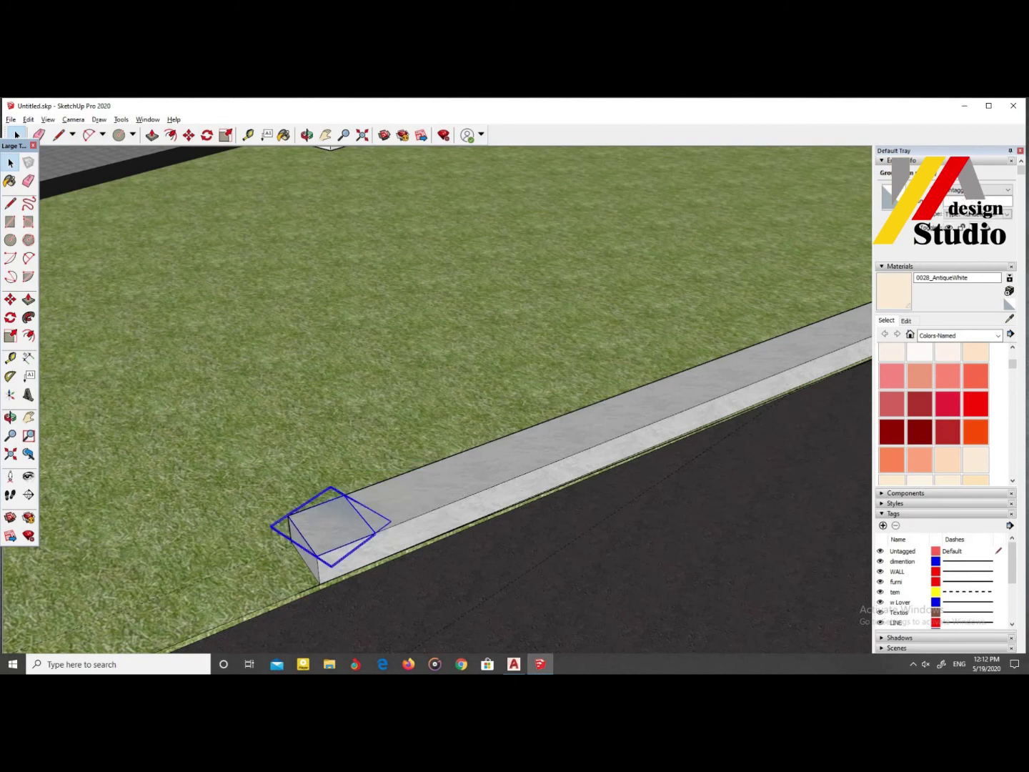
{"action": "double_click", "coordinate": [324, 529]}
{"action": "key", "text": "p"}
{"action": "scroll", "coordinate": [330, 480], "scroll_direction": "down", "scroll_amount": 3}
{"action": "scroll", "coordinate": [329, 480], "scroll_direction": "down", "scroll_amount": 3}
{"action": "mouse_move", "coordinate": [329, 472]}
{"action": "middle_mouse_down"}
{"action": "mouse_move", "coordinate": [314, 371]}
{"action": "mouse_move", "coordinate": [320, 457]}
{"action": "mouse_move", "coordinate": [314, 386]}
{"action": "mouse_move", "coordinate": [307, 492]}
{"action": "middle_mouse_up"}
{"action": "scroll", "coordinate": [320, 457], "scroll_direction": "up", "scroll_amount": 3}
{"action": "scroll", "coordinate": [325, 440], "scroll_direction": "up", "scroll_amount": 3}
{"action": "scroll", "coordinate": [314, 479], "scroll_direction": "down", "scroll_amount": 3}
{"action": "scroll", "coordinate": [307, 492], "scroll_direction": "up", "scroll_amount": 3}
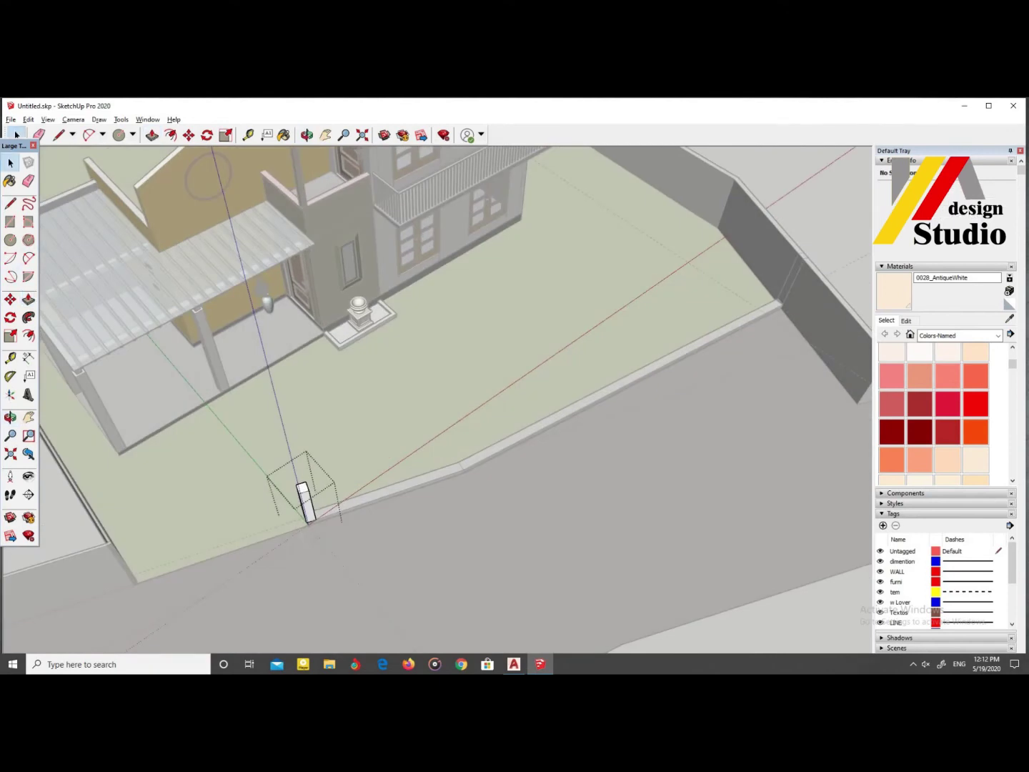
Step: Copy the white post with Move+Ctrl to the curb's right end
{"action": "left_click", "coordinate": [306, 505]}
{"action": "key", "text": "m"}
{"action": "scroll", "coordinate": [307, 509], "scroll_direction": "up", "scroll_amount": 3}
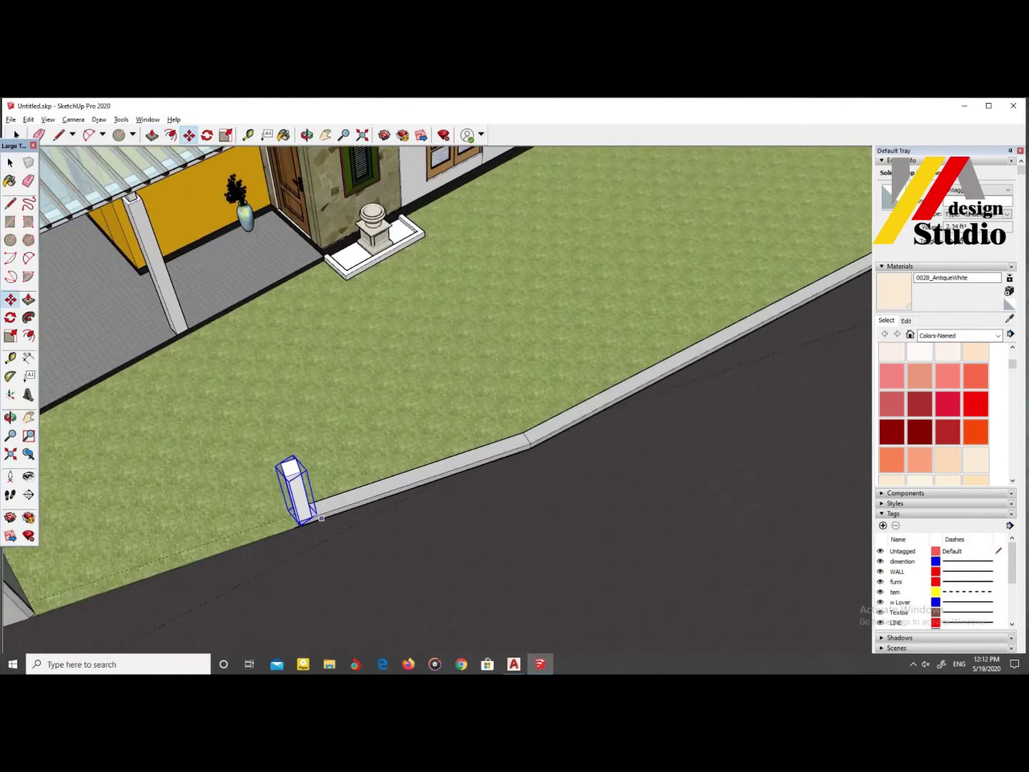
{"action": "left_click", "coordinate": [276, 519]}
{"action": "key", "text": "ctrl"}
{"action": "left_click", "coordinate": [675, 392]}
{"action": "scroll", "coordinate": [677, 392], "scroll_direction": "down", "scroll_amount": 5}
{"action": "mouse_move", "coordinate": [678, 391]}
{"action": "middle_mouse_down"}
{"action": "mouse_move", "coordinate": [507, 386]}
{"action": "mouse_move", "coordinate": [561, 395]}
{"action": "middle_mouse_up"}
{"action": "scroll", "coordinate": [562, 395], "scroll_direction": "up", "scroll_amount": 5}
{"action": "scroll", "coordinate": [561, 394], "scroll_direction": "up", "scroll_amount": 2}
Step: Rotate the post copies to align with the curb, checking from overhead
{"action": "key", "text": "q"}
{"action": "scroll", "coordinate": [275, 400], "scroll_direction": "up", "scroll_amount": 5}
{"action": "scroll", "coordinate": [276, 401], "scroll_direction": "down", "scroll_amount": 3}
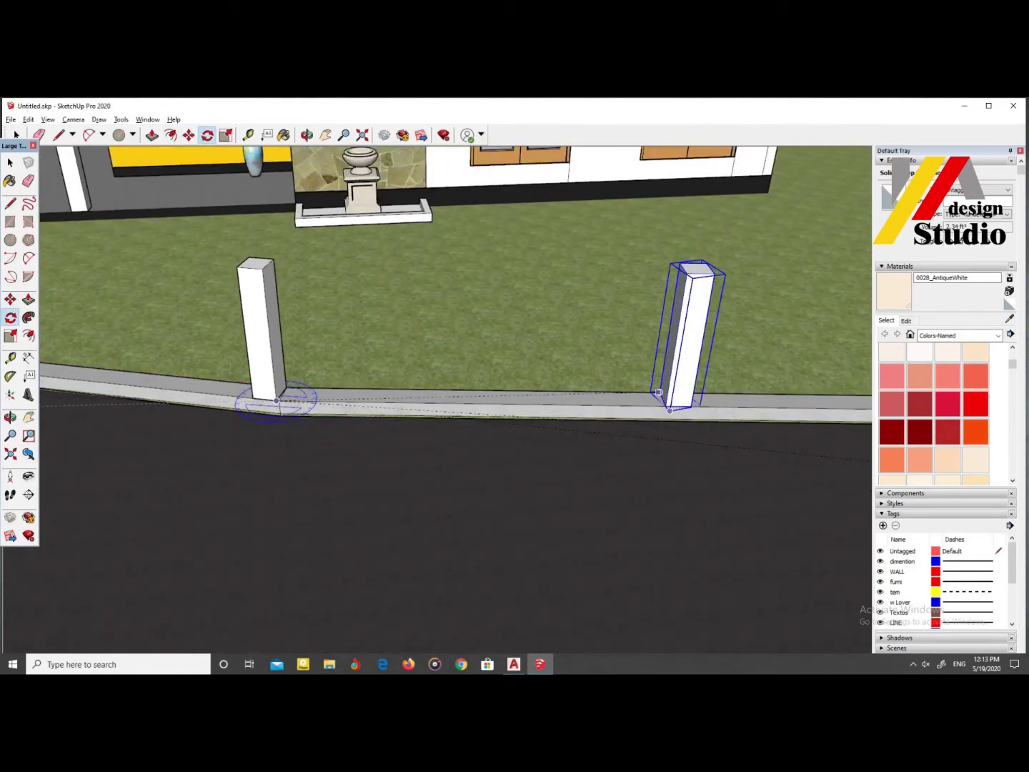
{"action": "scroll", "coordinate": [651, 403], "scroll_direction": "up", "scroll_amount": 2}
{"action": "scroll", "coordinate": [479, 401], "scroll_direction": "down", "scroll_amount": 5}
{"action": "middle_click_drag", "start_coordinate": [479, 400], "coordinate": [56, 294]}
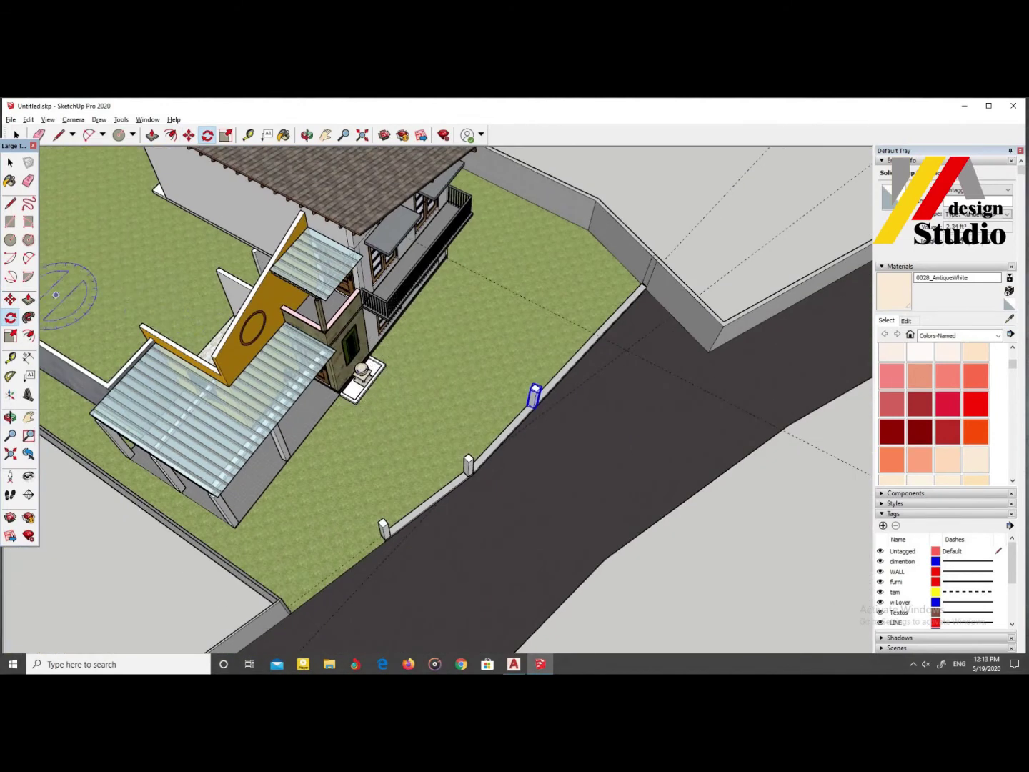
{"action": "key", "text": "m"}
{"action": "scroll", "coordinate": [485, 468], "scroll_direction": "up", "scroll_amount": 3}
{"action": "scroll", "coordinate": [428, 443], "scroll_direction": "up", "scroll_amount": 2}
{"action": "scroll", "coordinate": [428, 443], "scroll_direction": "up", "scroll_amount": 2}
{"action": "scroll", "coordinate": [520, 355], "scroll_direction": "down", "scroll_amount": 3}
{"action": "scroll", "coordinate": [522, 354], "scroll_direction": "up", "scroll_amount": 2}
{"action": "scroll", "coordinate": [426, 408], "scroll_direction": "down", "scroll_amount": 5}
Step: Move the posts so four stand evenly along the road edge, checking from street level
{"action": "mouse_move", "coordinate": [425, 408]}
{"action": "middle_mouse_down"}
{"action": "mouse_move", "coordinate": [443, 300]}
{"action": "mouse_move", "coordinate": [472, 343]}
{"action": "middle_mouse_up"}
{"action": "scroll", "coordinate": [457, 336], "scroll_direction": "down", "scroll_amount": 5}
{"action": "key", "text": "m"}
{"action": "scroll", "coordinate": [521, 343], "scroll_direction": "up", "scroll_amount": 5}
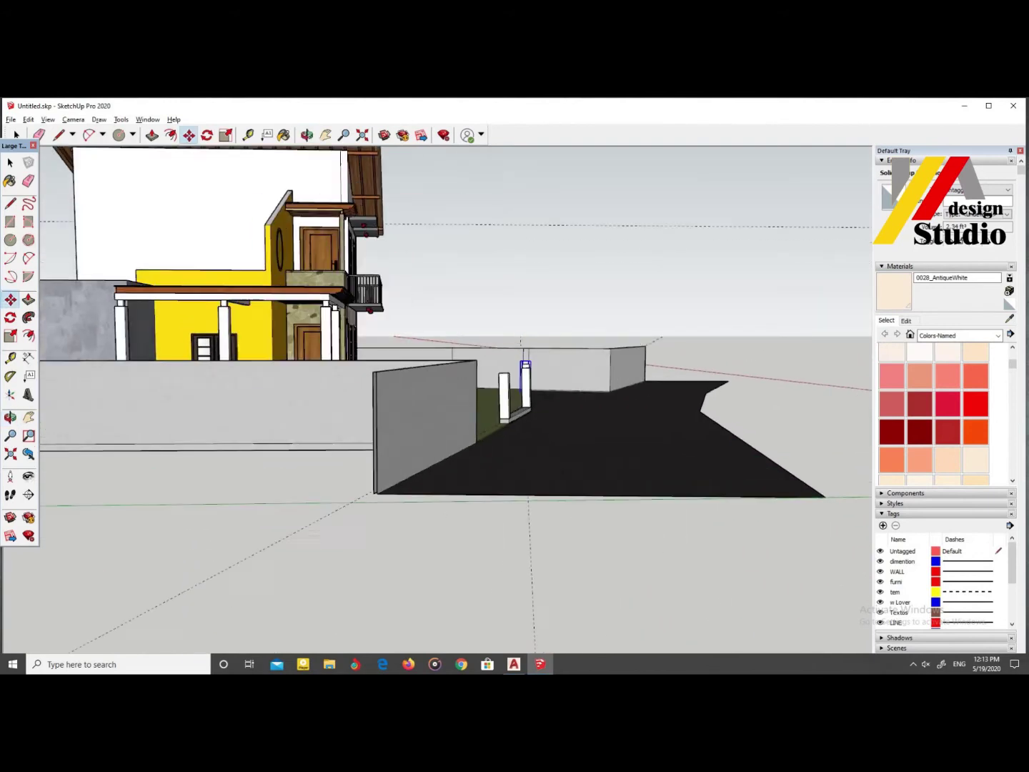
{"action": "scroll", "coordinate": [647, 392], "scroll_direction": "up", "scroll_amount": 2}
{"action": "scroll", "coordinate": [647, 392], "scroll_direction": "down", "scroll_amount": 2}
{"action": "scroll", "coordinate": [640, 407], "scroll_direction": "down", "scroll_amount": 2}
{"action": "mouse_move", "coordinate": [640, 408]}
{"action": "middle_mouse_down"}
{"action": "mouse_move", "coordinate": [629, 336]}
{"action": "mouse_move", "coordinate": [587, 386]}
{"action": "mouse_move", "coordinate": [557, 400]}
{"action": "middle_mouse_up"}
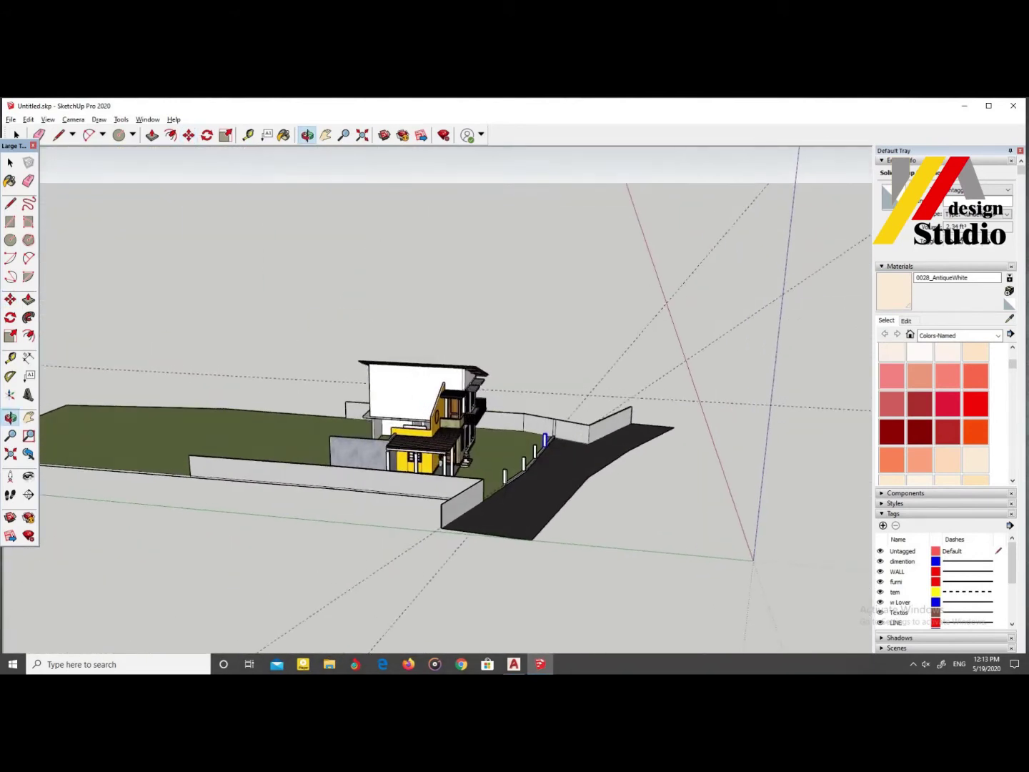
{"action": "scroll", "coordinate": [536, 447], "scroll_direction": "up", "scroll_amount": 3}
{"action": "scroll", "coordinate": [535, 447], "scroll_direction": "up", "scroll_amount": 3}
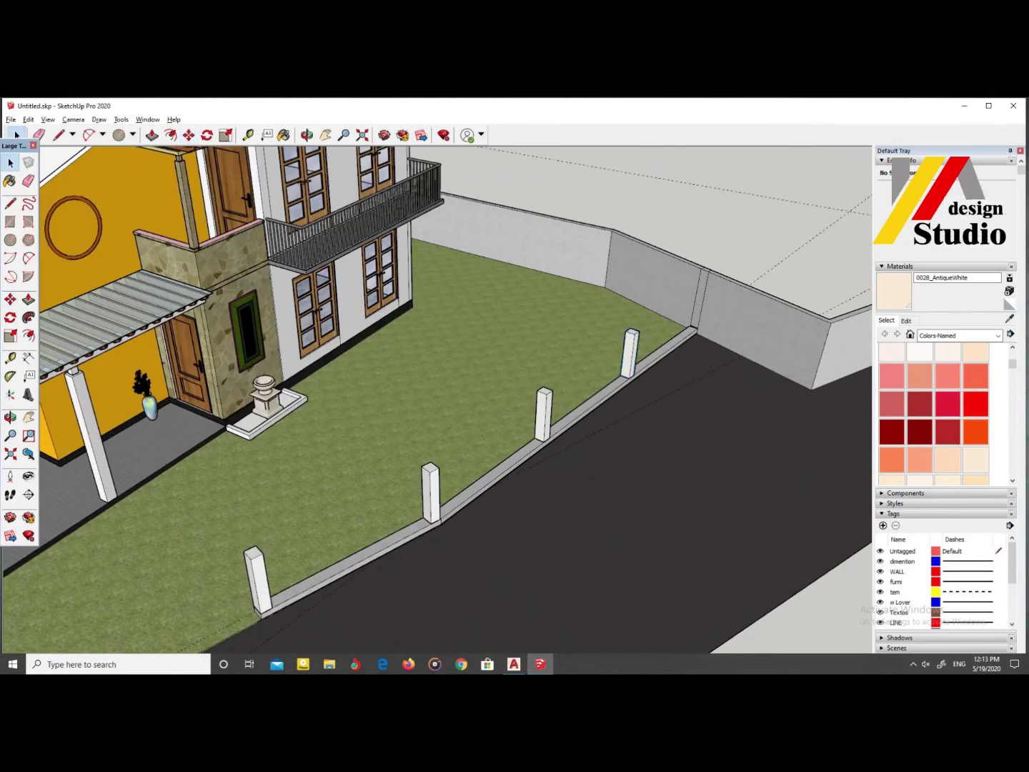
{"action": "scroll", "coordinate": [690, 336], "scroll_direction": "up", "scroll_amount": 3}
Step: Orbit down to the kerb corner and inspect the small corner group's context menu
{"action": "scroll", "coordinate": [690, 336], "scroll_direction": "up", "scroll_amount": 2}
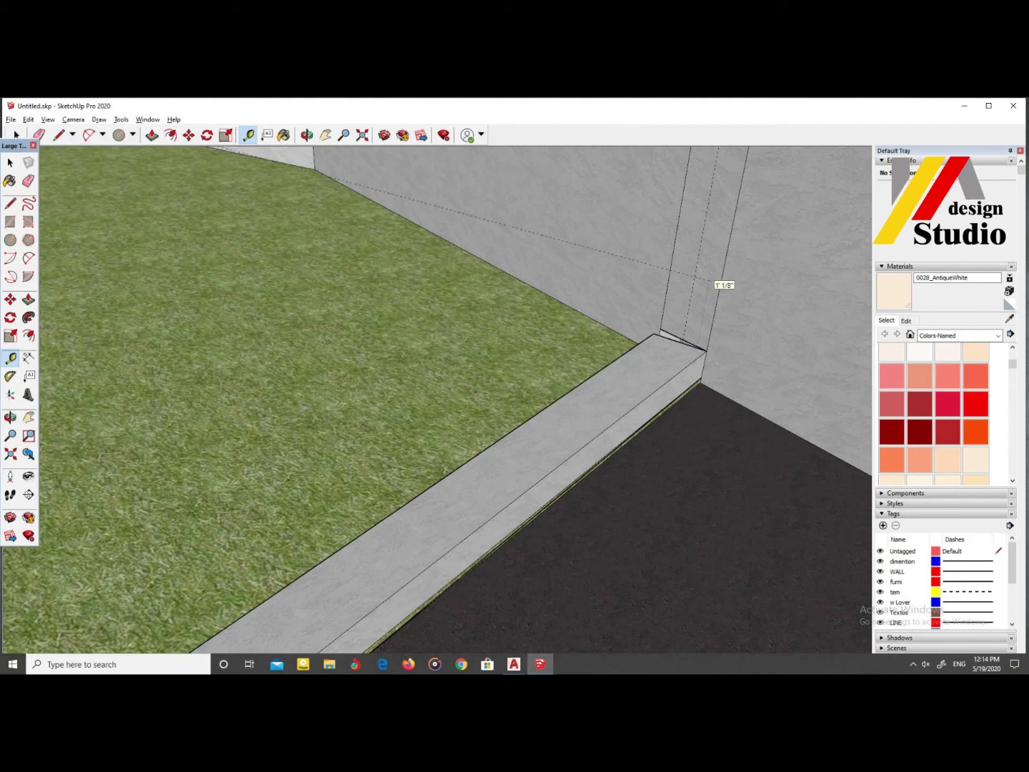
{"action": "middle_click_drag", "start_coordinate": [696, 276], "coordinate": [316, 250]}
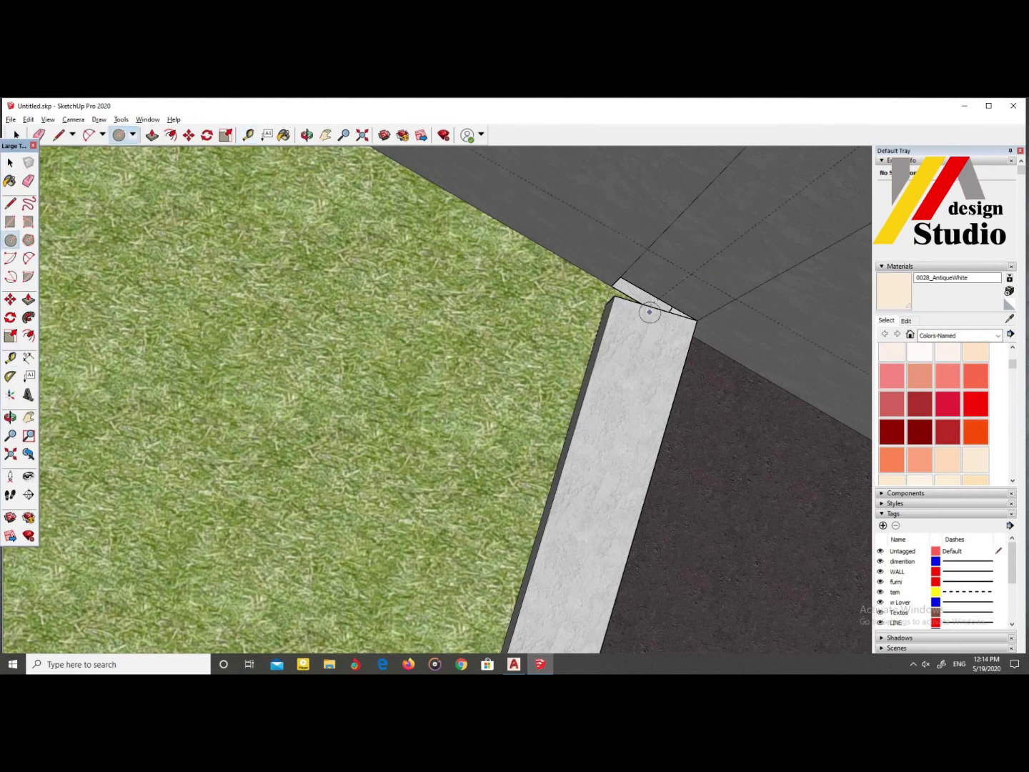
{"action": "scroll", "coordinate": [690, 273], "scroll_direction": "down", "scroll_amount": 3}
{"action": "middle_click_drag", "start_coordinate": [665, 258], "coordinate": [703, 396]}
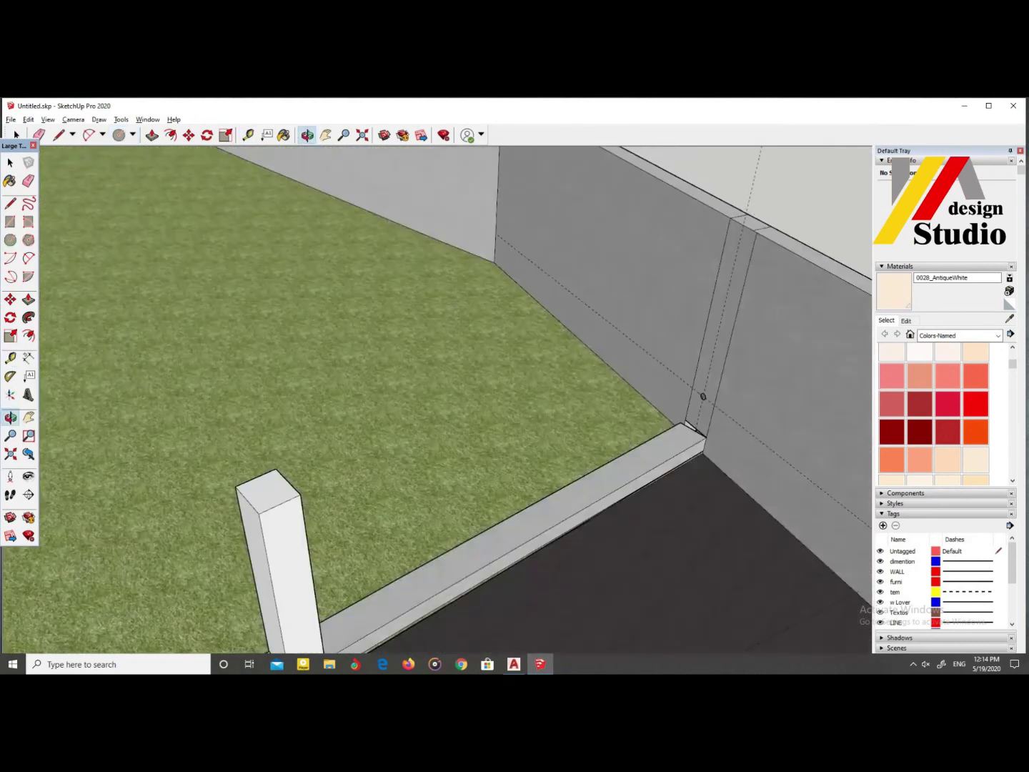
{"action": "key", "text": "space"}
{"action": "scroll", "coordinate": [703, 395], "scroll_direction": "up", "scroll_amount": 3}
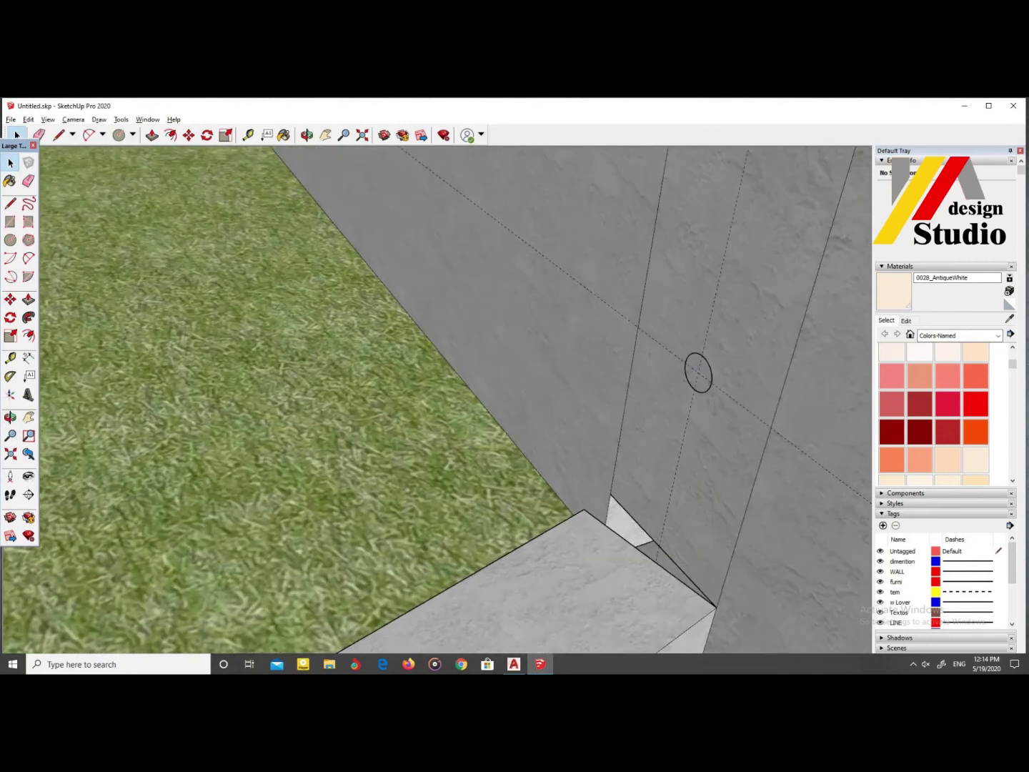
{"action": "right_click", "coordinate": [700, 368]}
{"action": "key", "text": "Escape"}
{"action": "scroll", "coordinate": [695, 369], "scroll_direction": "down", "scroll_amount": 2}
Step: Draw a rail edge along the kerb top past the four posts to the wall
{"action": "key", "text": "l"}
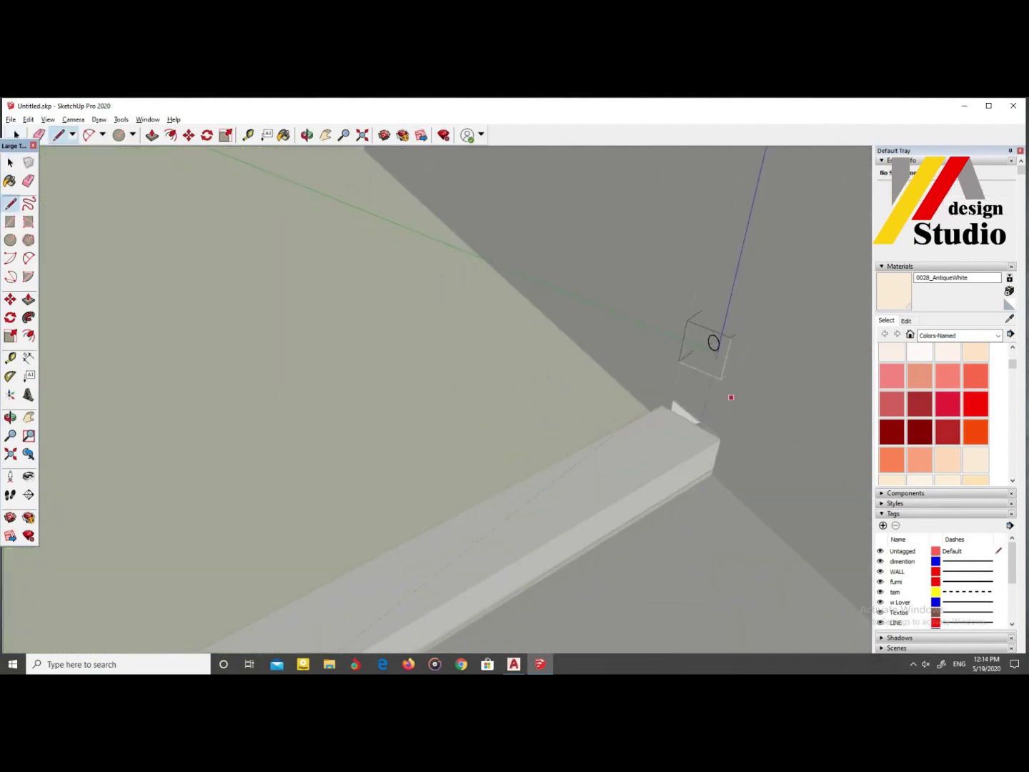
{"action": "scroll", "coordinate": [711, 351], "scroll_direction": "down", "scroll_amount": 4}
{"action": "scroll", "coordinate": [688, 447], "scroll_direction": "down", "scroll_amount": 3}
{"action": "scroll", "coordinate": [382, 529], "scroll_direction": "up", "scroll_amount": 5}
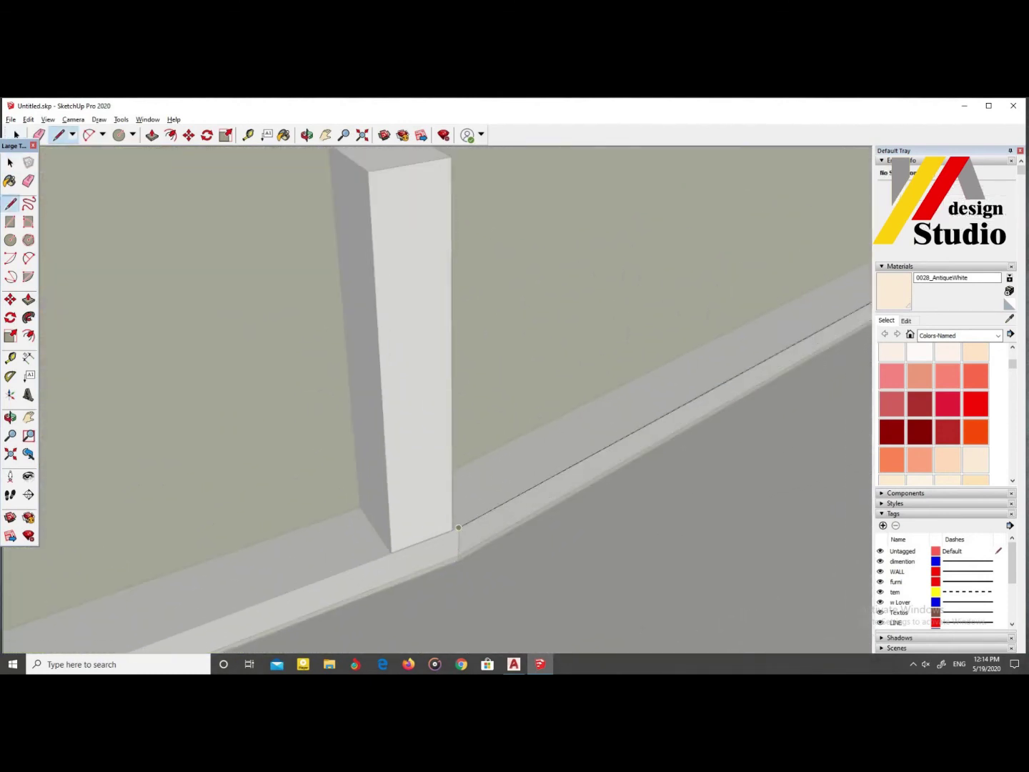
{"action": "scroll", "coordinate": [400, 526], "scroll_direction": "down", "scroll_amount": 4}
{"action": "scroll", "coordinate": [383, 522], "scroll_direction": "up", "scroll_amount": 4}
{"action": "scroll", "coordinate": [383, 523], "scroll_direction": "down", "scroll_amount": 3}
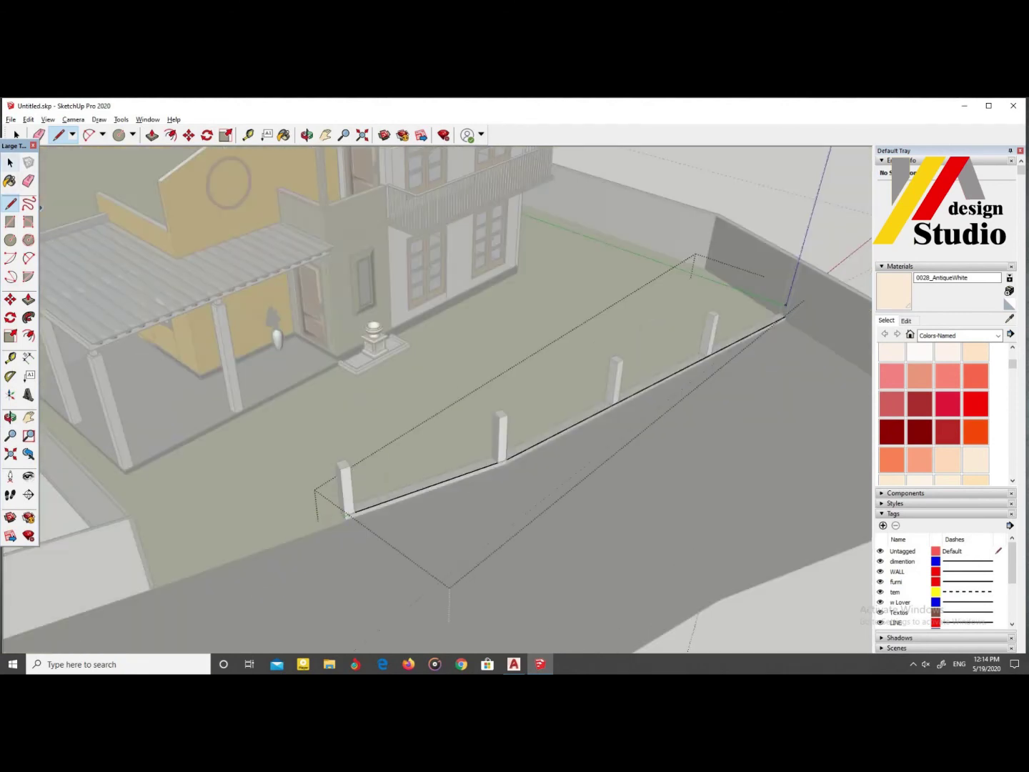
Step: Select the rail edge and move it up between the kerb posts
{"action": "left_click", "coordinate": [643, 389]}
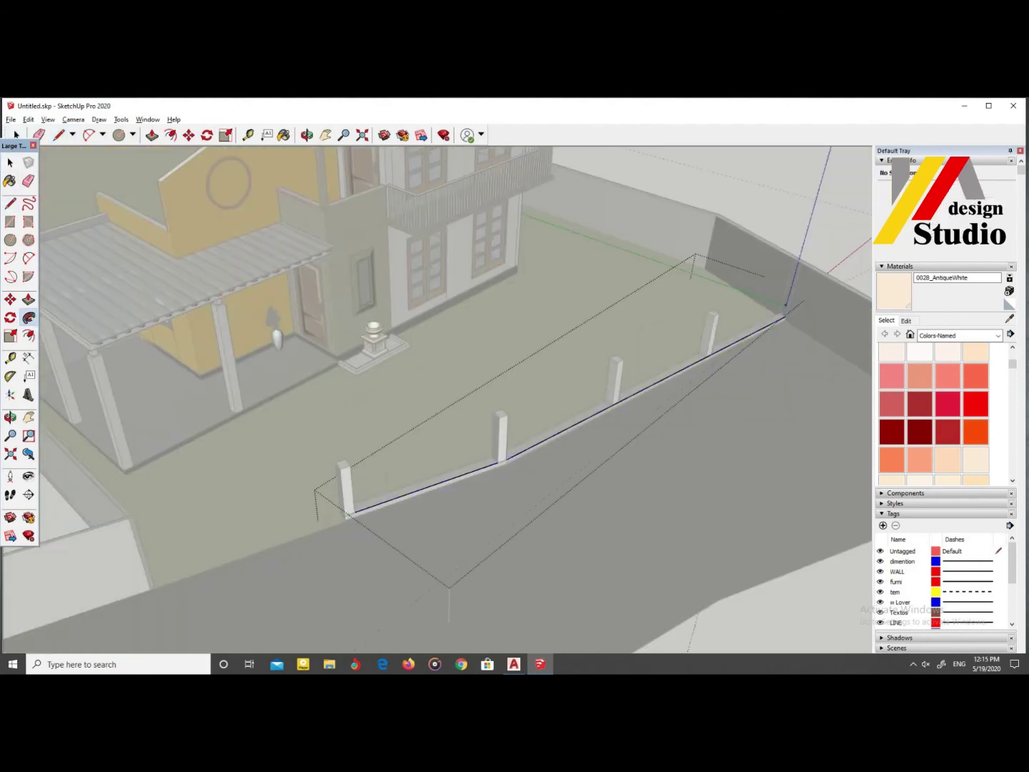
{"action": "scroll", "coordinate": [779, 307], "scroll_direction": "up", "scroll_amount": 4}
{"action": "middle_click_drag", "start_coordinate": [779, 307], "coordinate": [492, 383]}
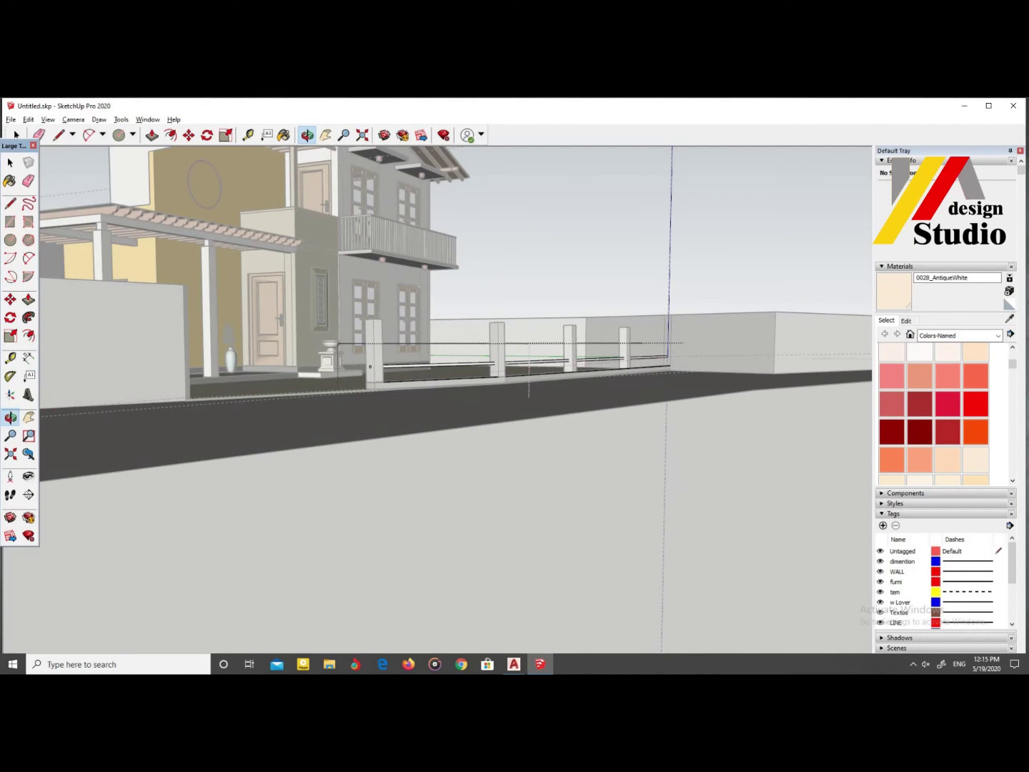
{"action": "key", "text": "m"}
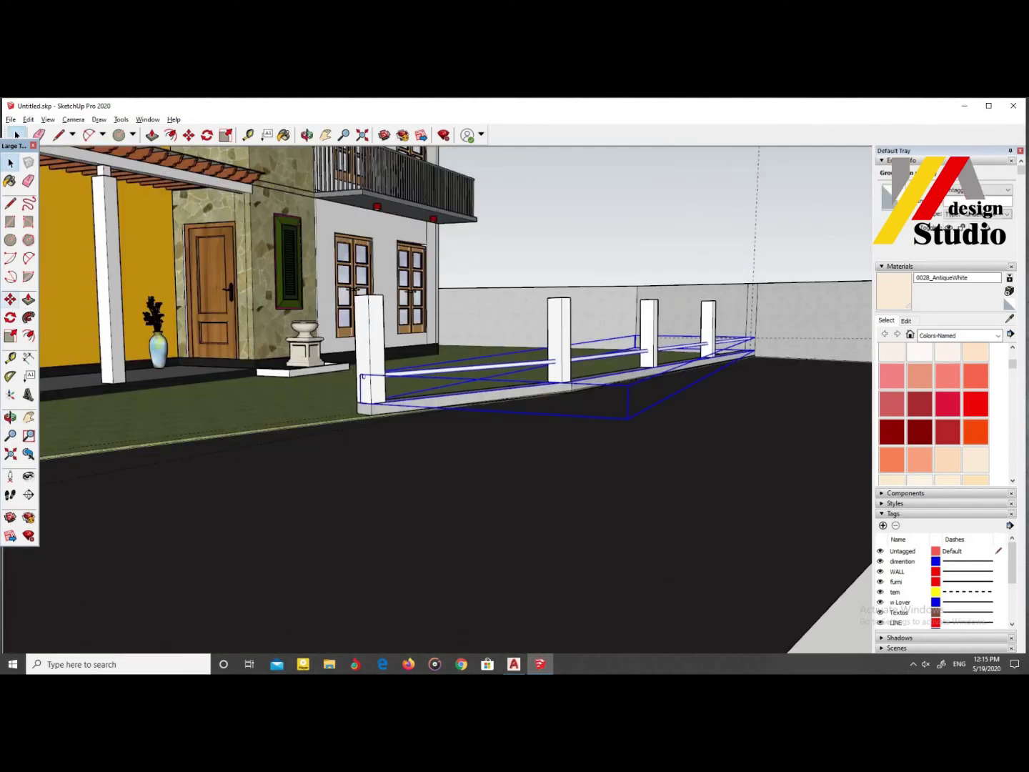
{"action": "scroll", "coordinate": [383, 378], "scroll_direction": "up", "scroll_amount": 3}
{"action": "left_click", "coordinate": [383, 378]}
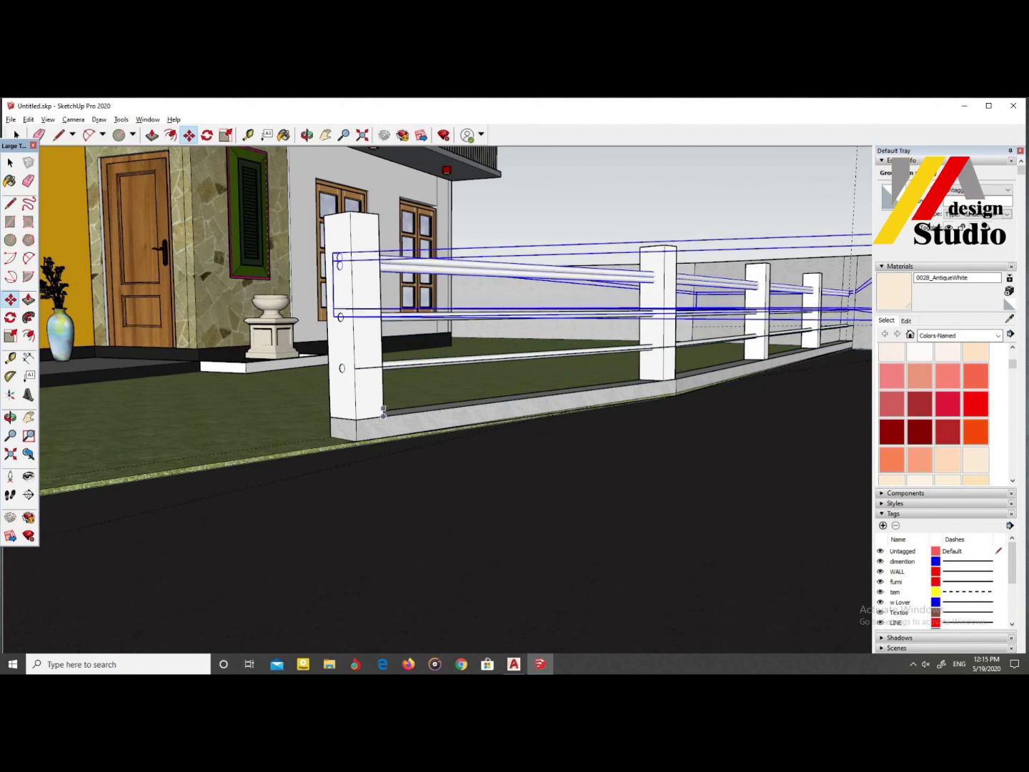
{"action": "middle_click_drag", "start_coordinate": [386, 390], "coordinate": [370, 285]}
Step: Zoom and orbit out to review the whole house and roadside fence
{"action": "scroll", "coordinate": [368, 285], "scroll_direction": "up", "scroll_amount": 2}
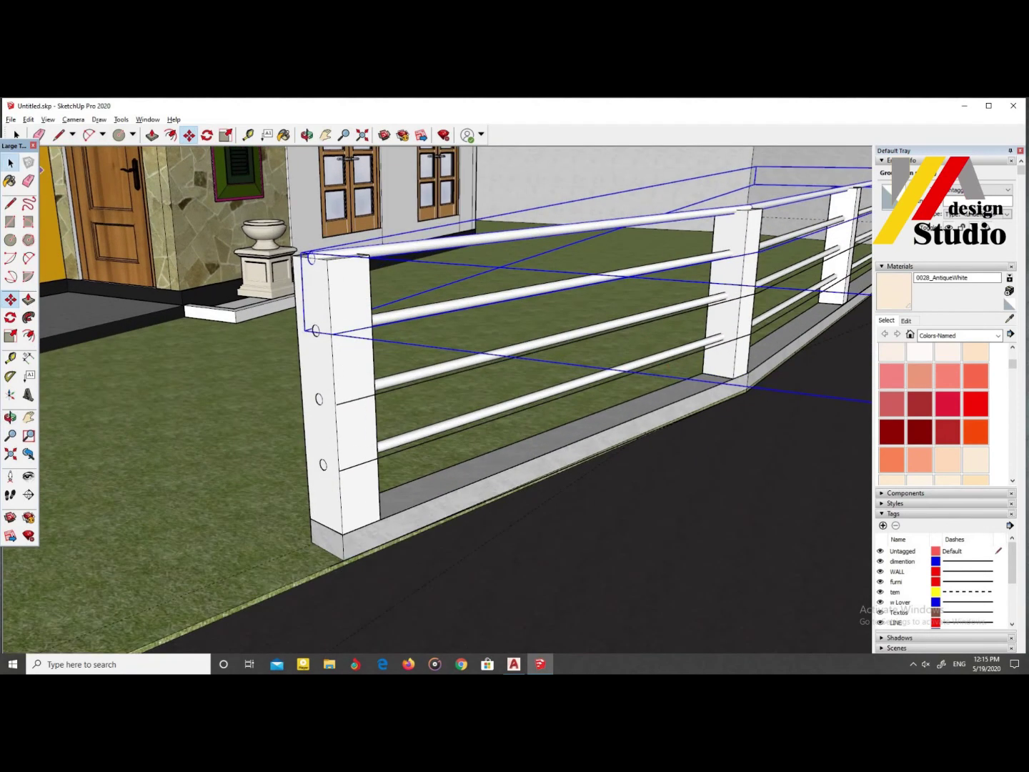
{"action": "scroll", "coordinate": [379, 486], "scroll_direction": "up", "scroll_amount": 2}
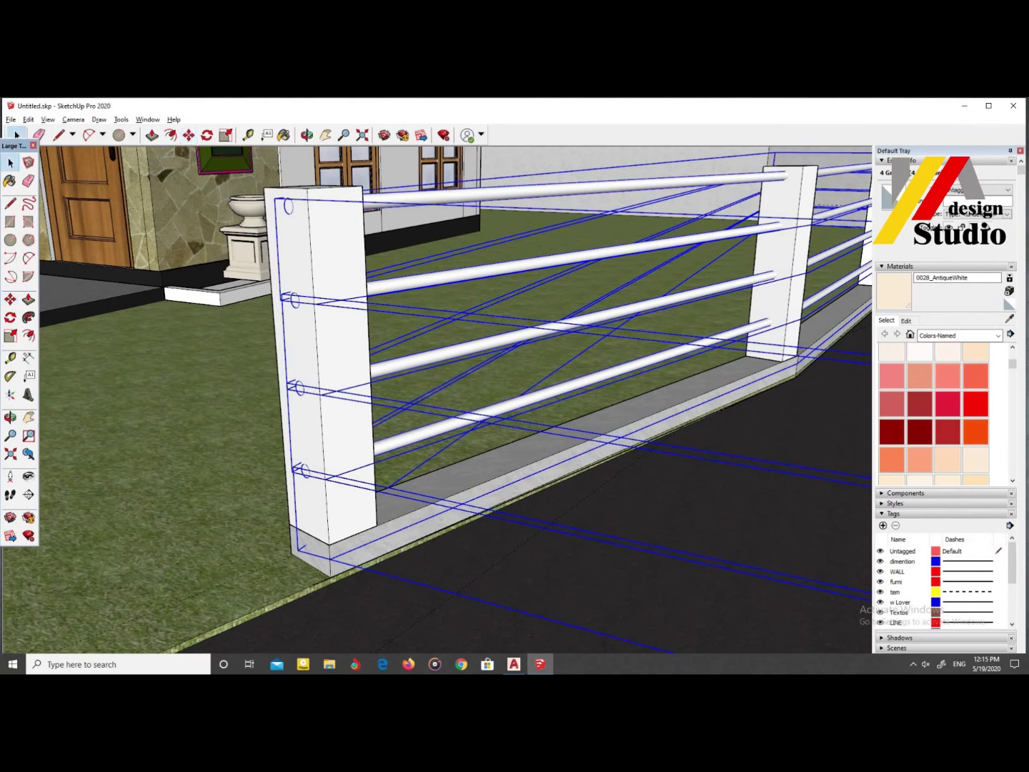
{"action": "scroll", "coordinate": [458, 372], "scroll_direction": "down", "scroll_amount": 5}
{"action": "mouse_move", "coordinate": [457, 371]}
{"action": "middle_mouse_down"}
{"action": "mouse_move", "coordinate": [586, 363]}
{"action": "mouse_move", "coordinate": [500, 356]}
{"action": "mouse_move", "coordinate": [544, 342]}
{"action": "mouse_move", "coordinate": [543, 400]}
{"action": "mouse_move", "coordinate": [515, 372]}
{"action": "middle_mouse_up"}
Step: Paint all four fence rails 0044_DarkGoldenrod, then hide the Default Tray for a front-left view
{"action": "key", "text": "space"}
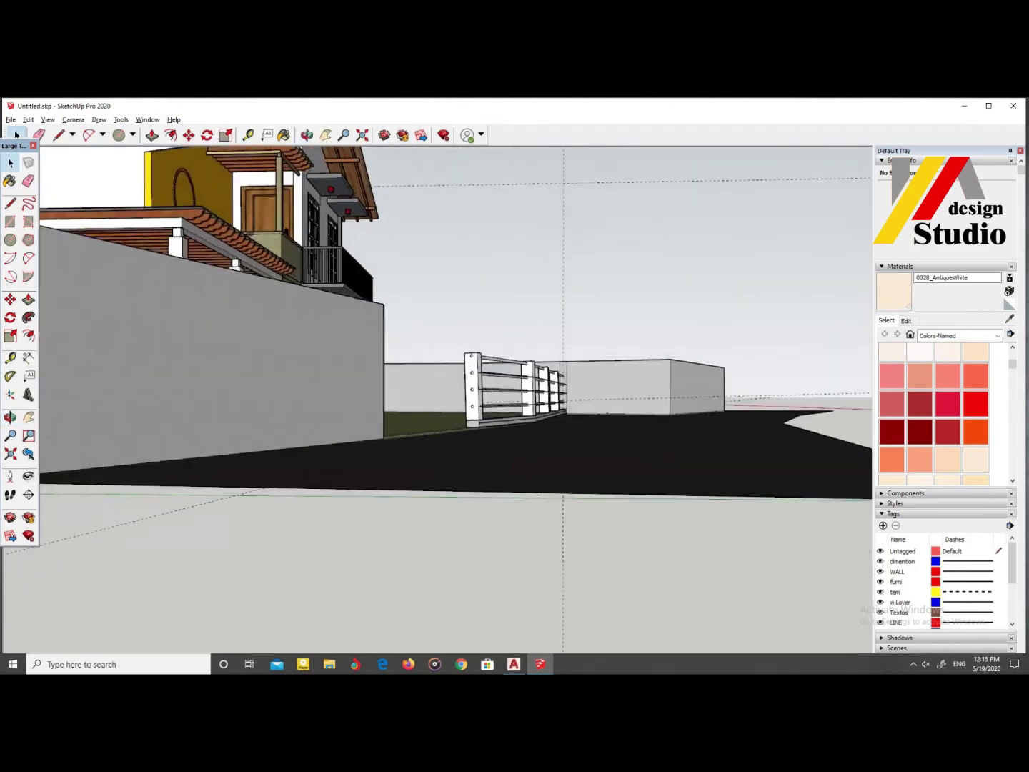
{"action": "left_click", "coordinate": [891, 375]}
{"action": "scroll", "coordinate": [933, 415], "scroll_direction": "down", "scroll_amount": 3}
{"action": "left_click", "coordinate": [974, 443]}
{"action": "left_click", "coordinate": [486, 314]}
{"action": "left_click", "coordinate": [486, 394]}
{"action": "left_click", "coordinate": [485, 472]}
{"action": "left_click", "coordinate": [486, 548]}
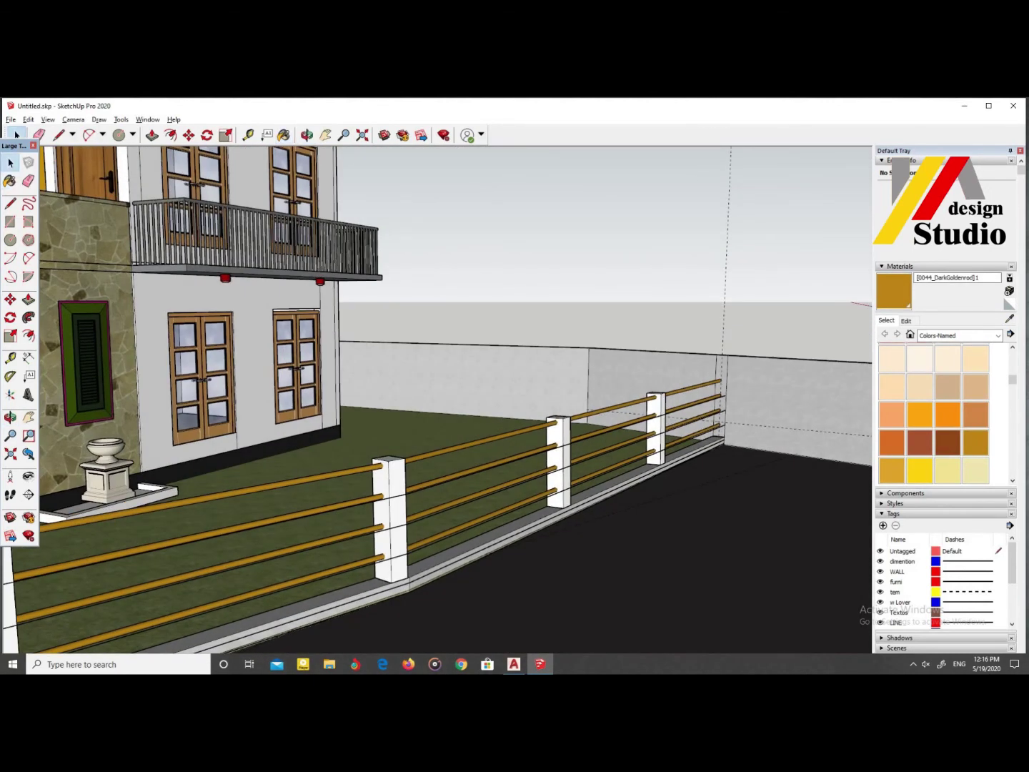
{"action": "middle_click_drag", "start_coordinate": [458, 401], "coordinate": [504, 386]}
{"action": "left_click", "coordinate": [1010, 150]}
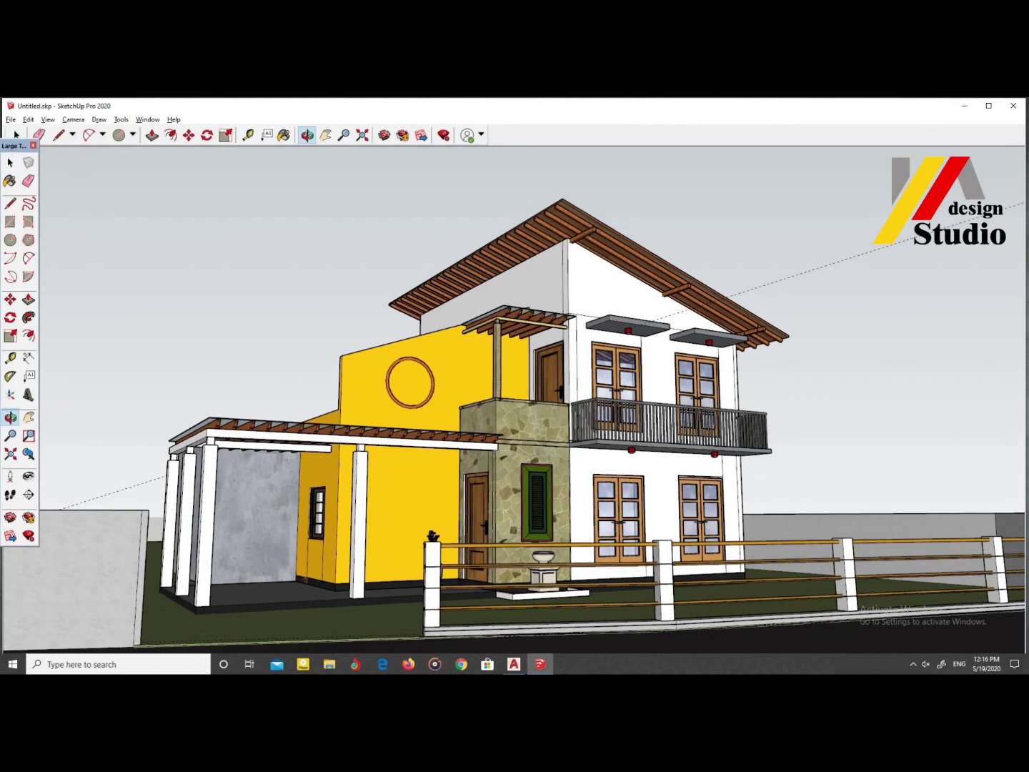